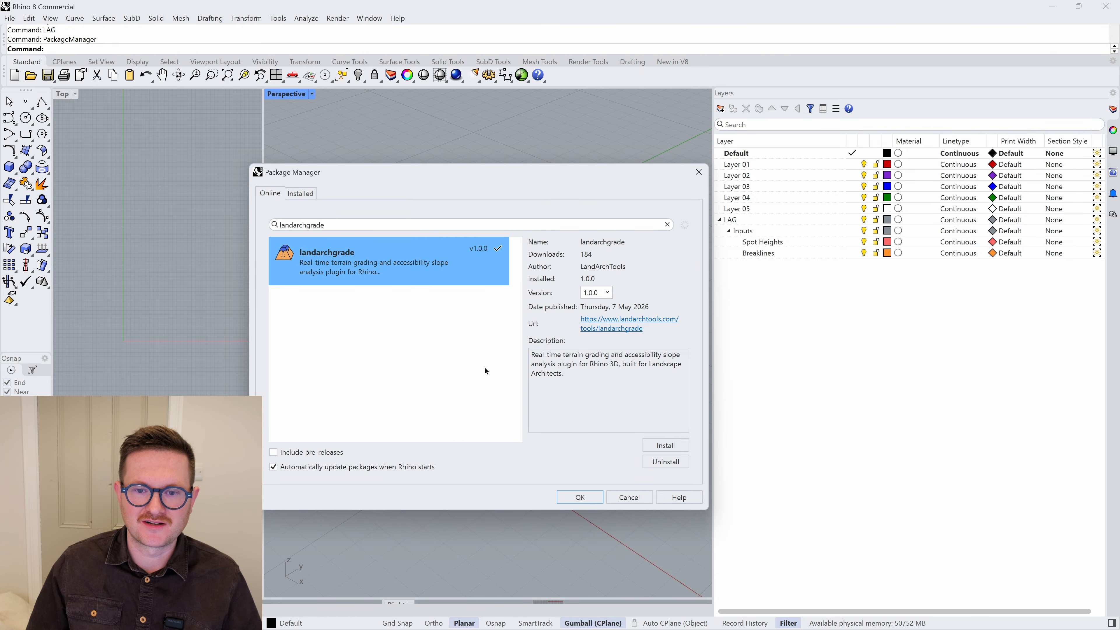
Step: Close the Package Manager and open the LandArchGrade panel with the LAG command
click(581, 497)
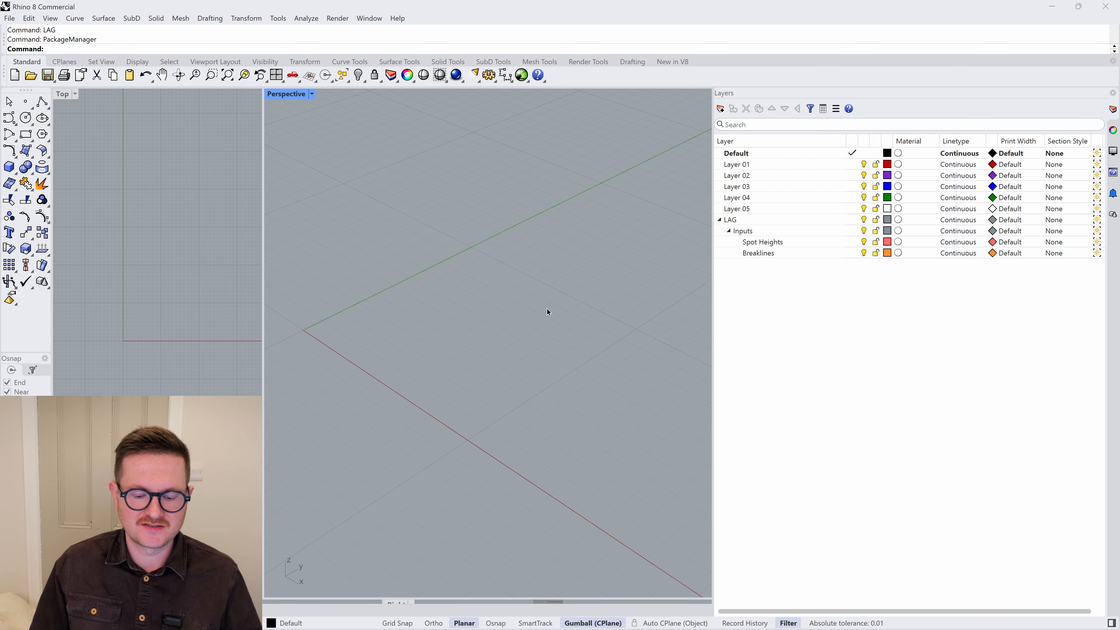
text(LAG)
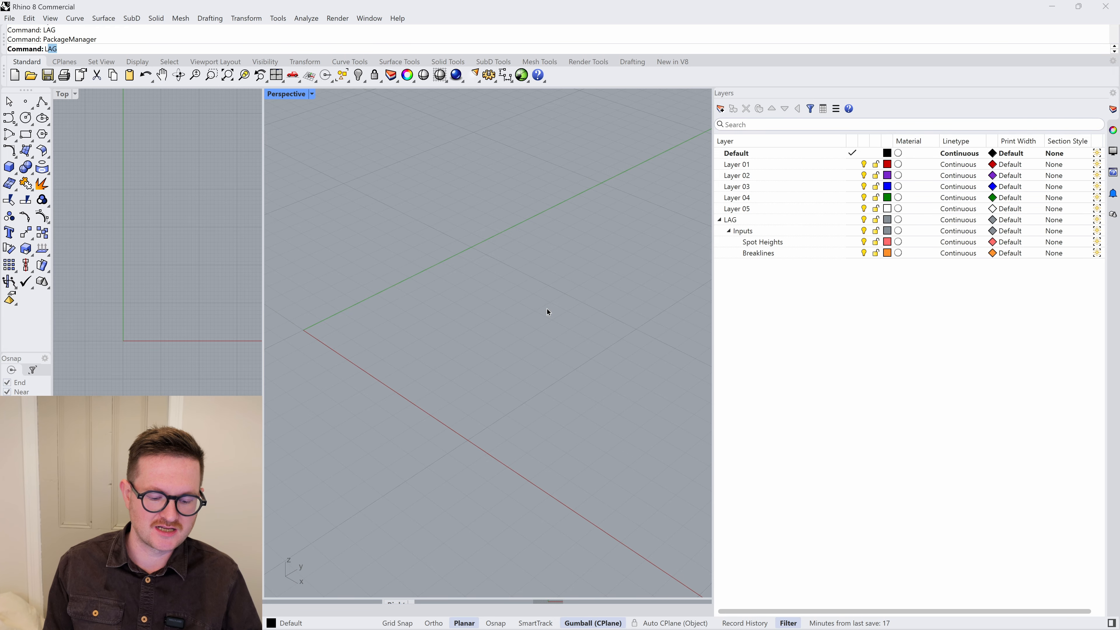
key(Return)
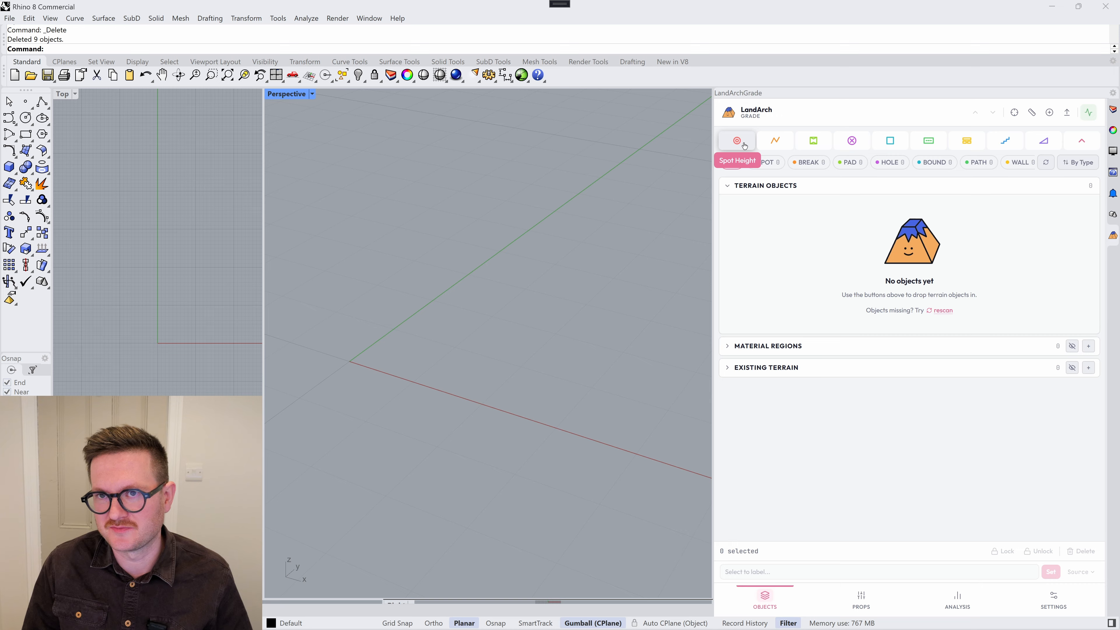
Step: Place a single spot height at the origin of the Perspective view
click(743, 143)
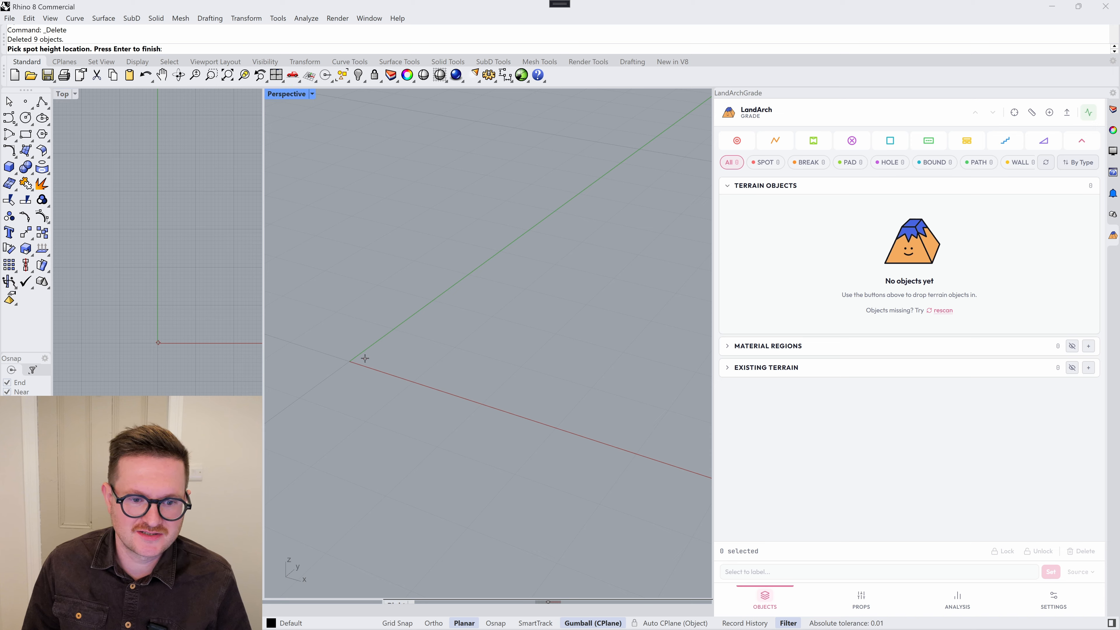
click(349, 361)
key(Return)
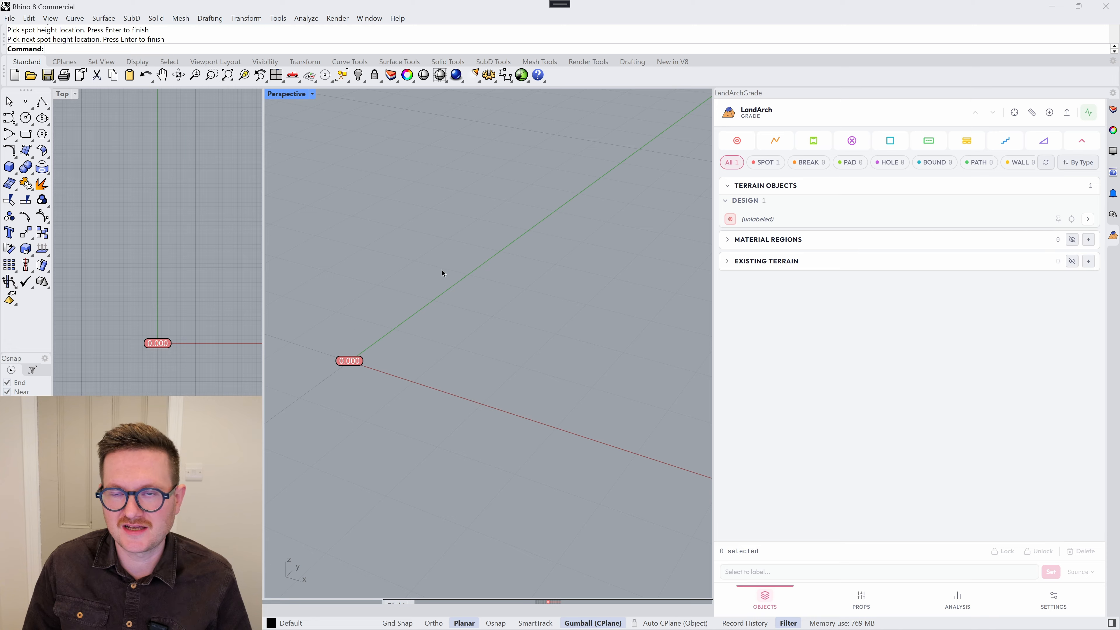
scroll(380, 341, down, 3)
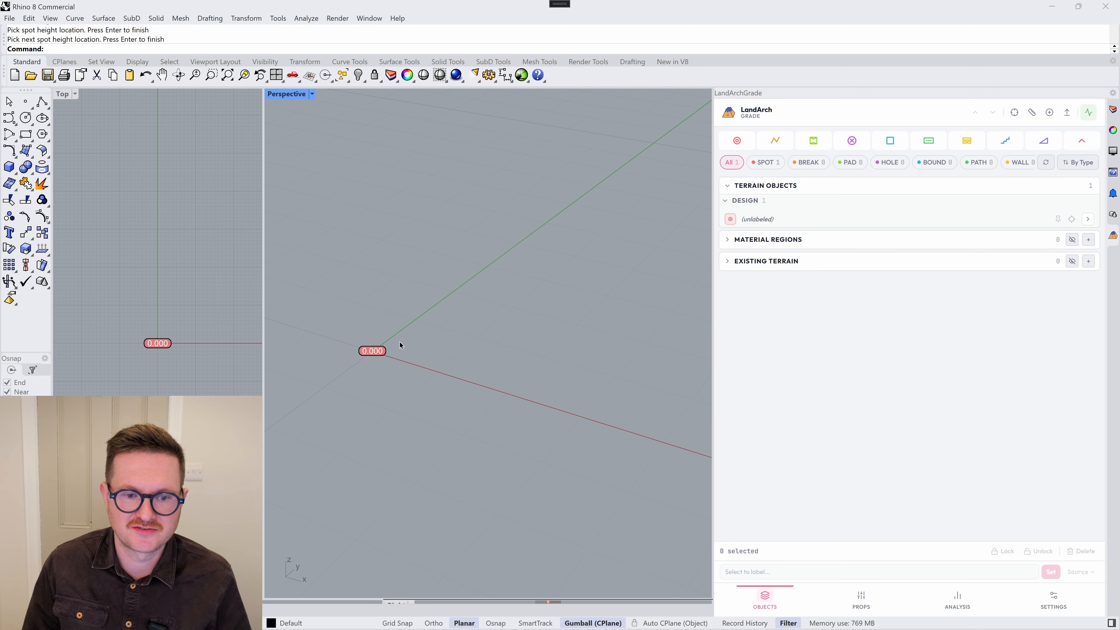
scroll(469, 327, up, 2)
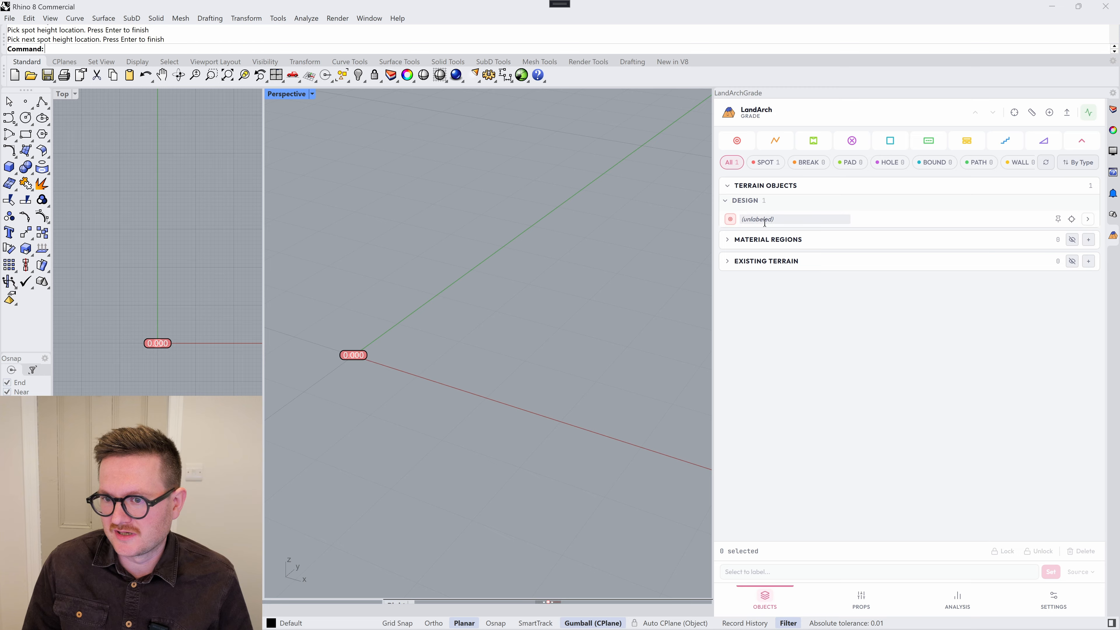
Step: Label the unlabeled spot height RL01 in the terrain objects list
click(783, 219)
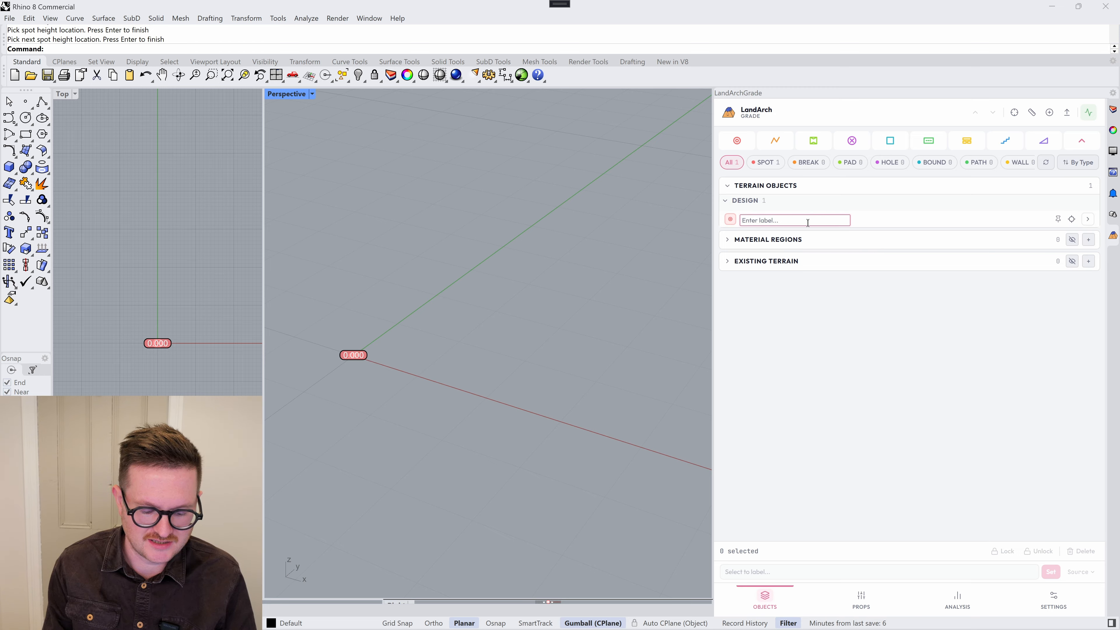
text(RL01)
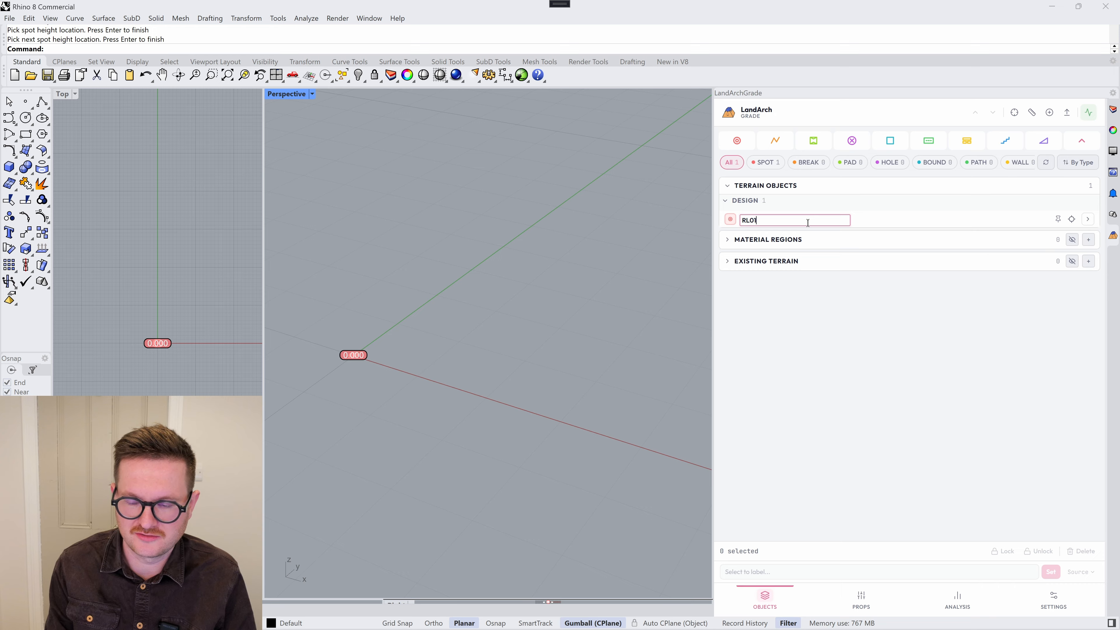
key(Return)
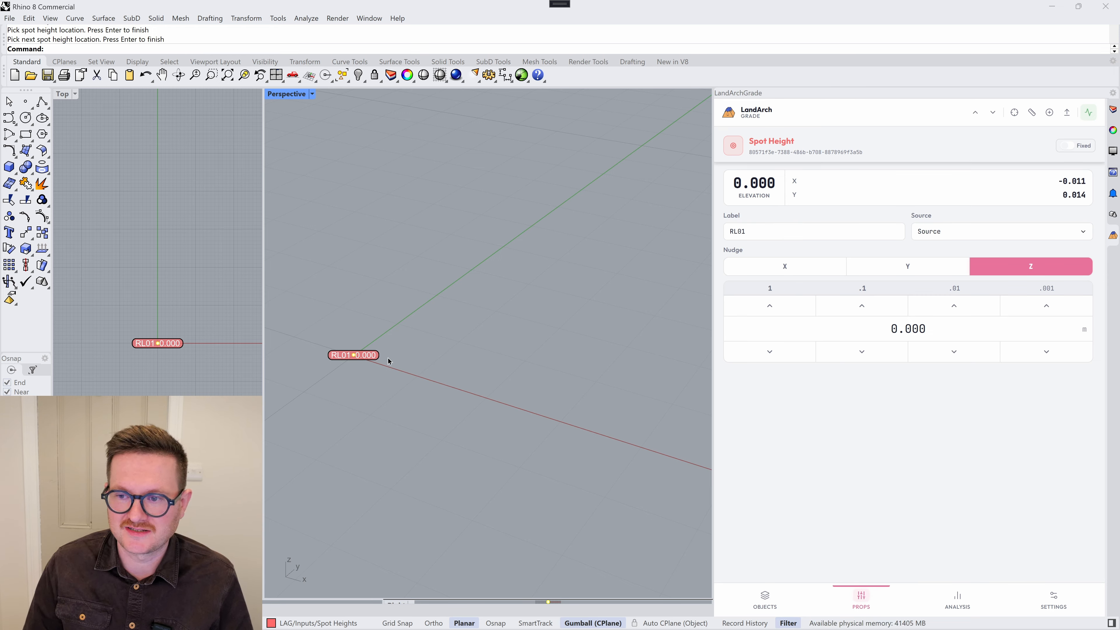
key(Return)
Step: Select spot height RL01 in the model and open its properties from the terrain objects list
click(344, 354)
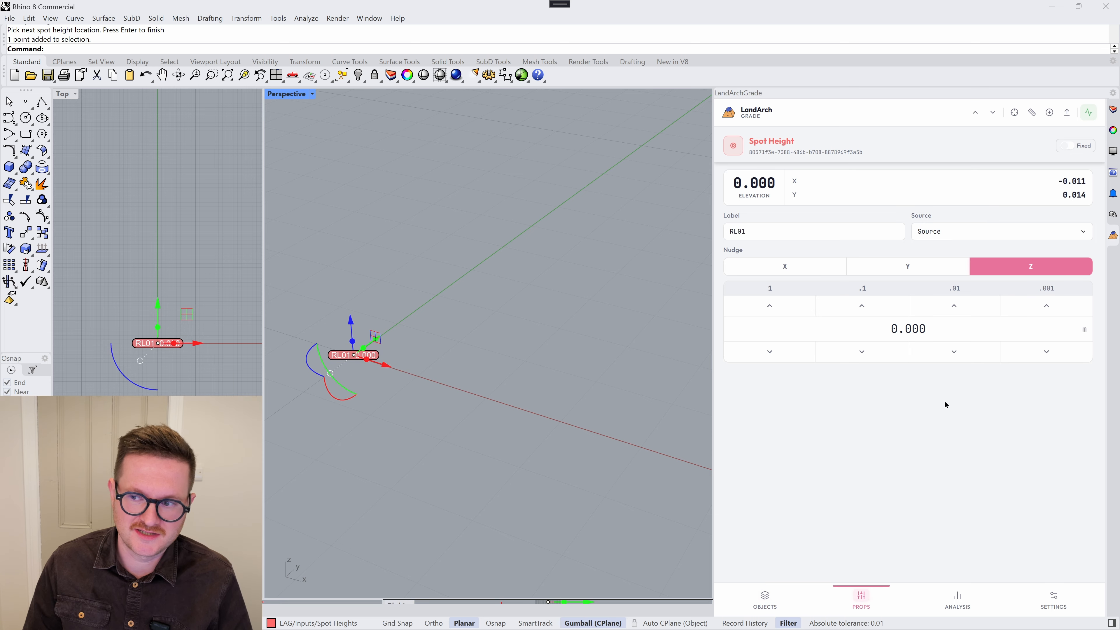
click(765, 599)
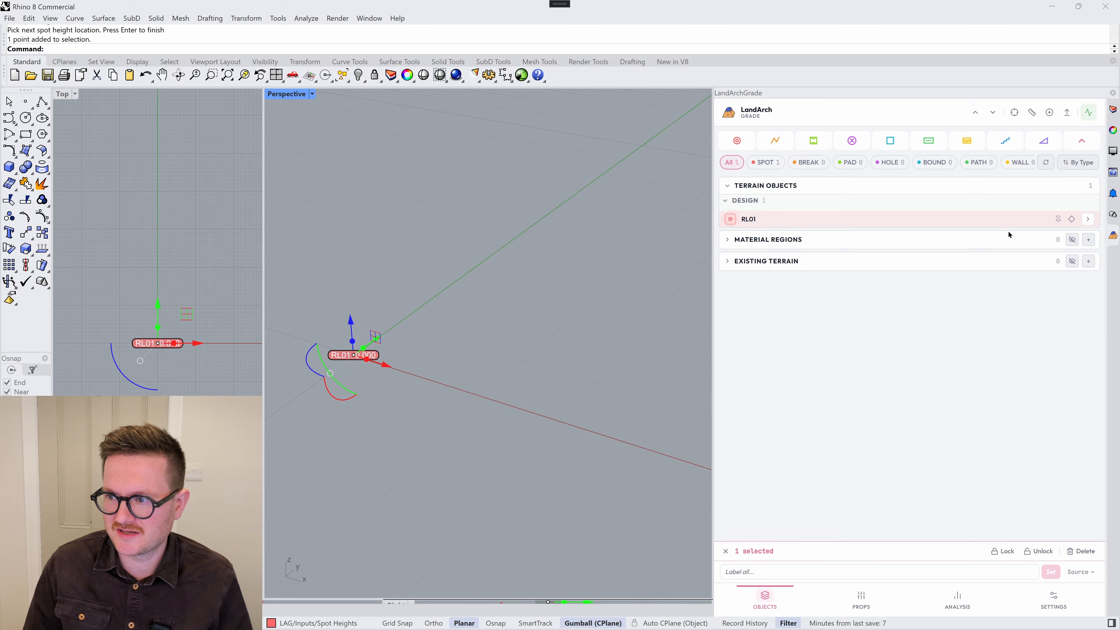
click(1002, 220)
click(764, 599)
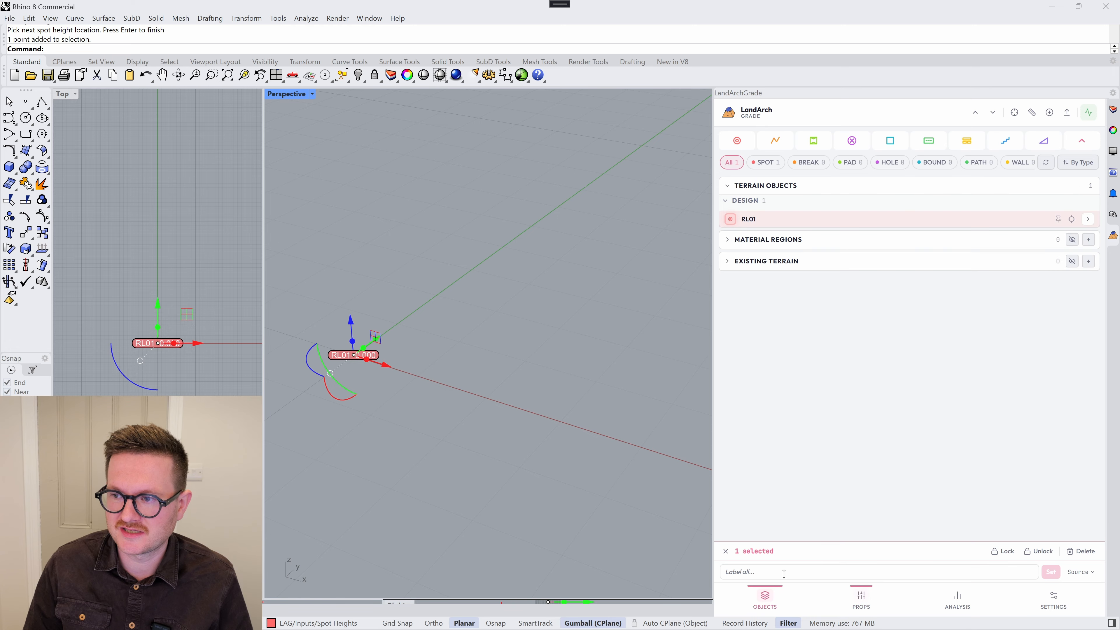
click(1087, 220)
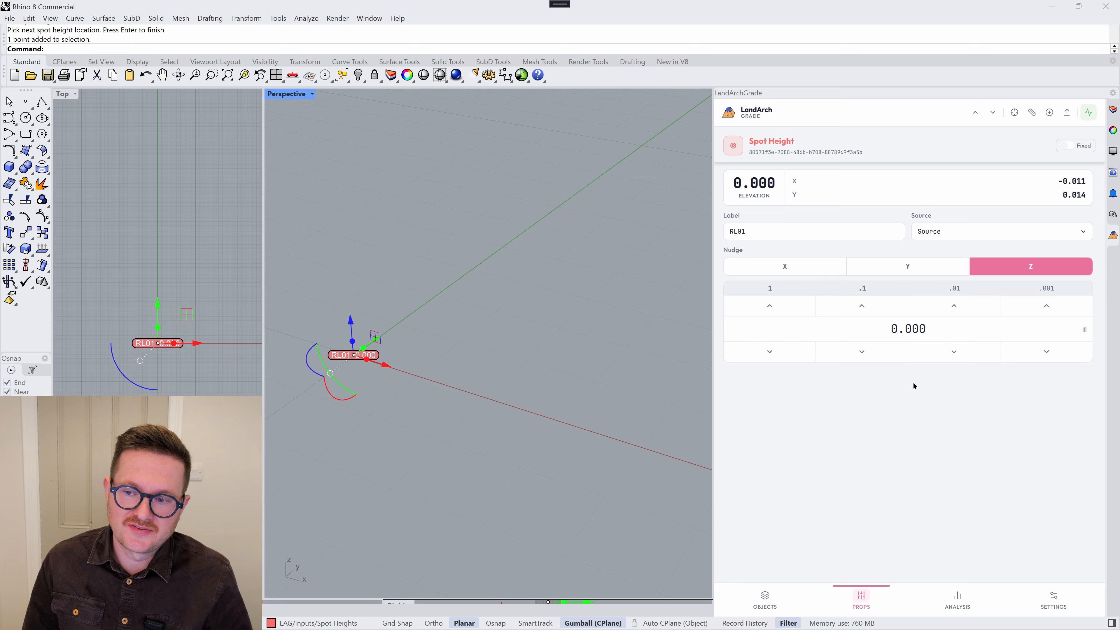
Step: Scrub RL01's Z value to raise its elevation to 0.620 m and lower it to 0.140 m
click(1032, 268)
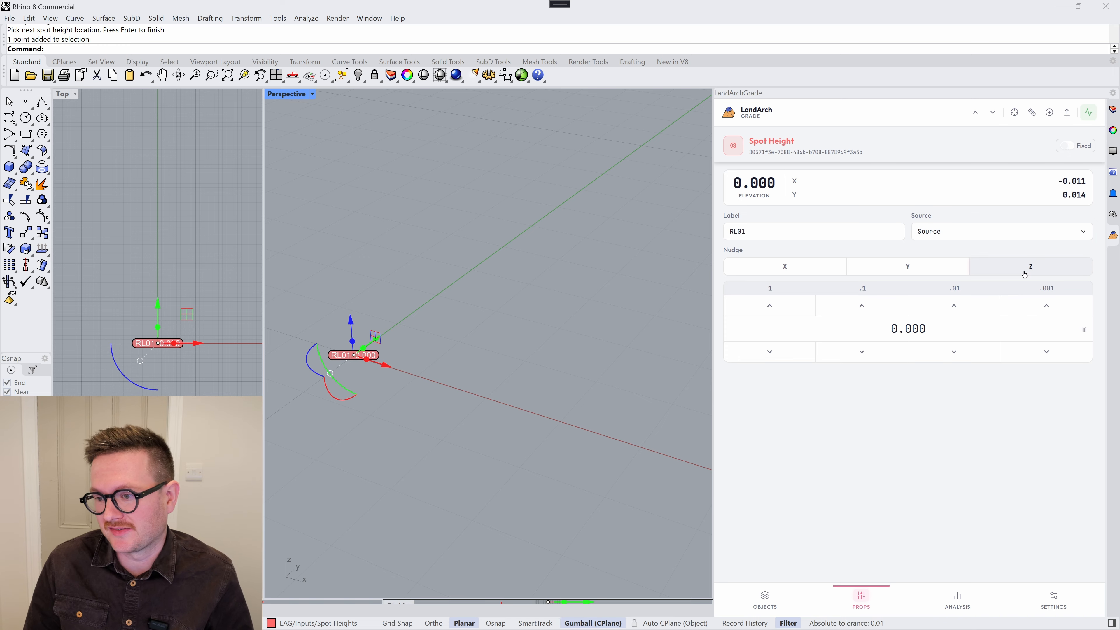
click(1023, 275)
drag(902, 331, 938, 329)
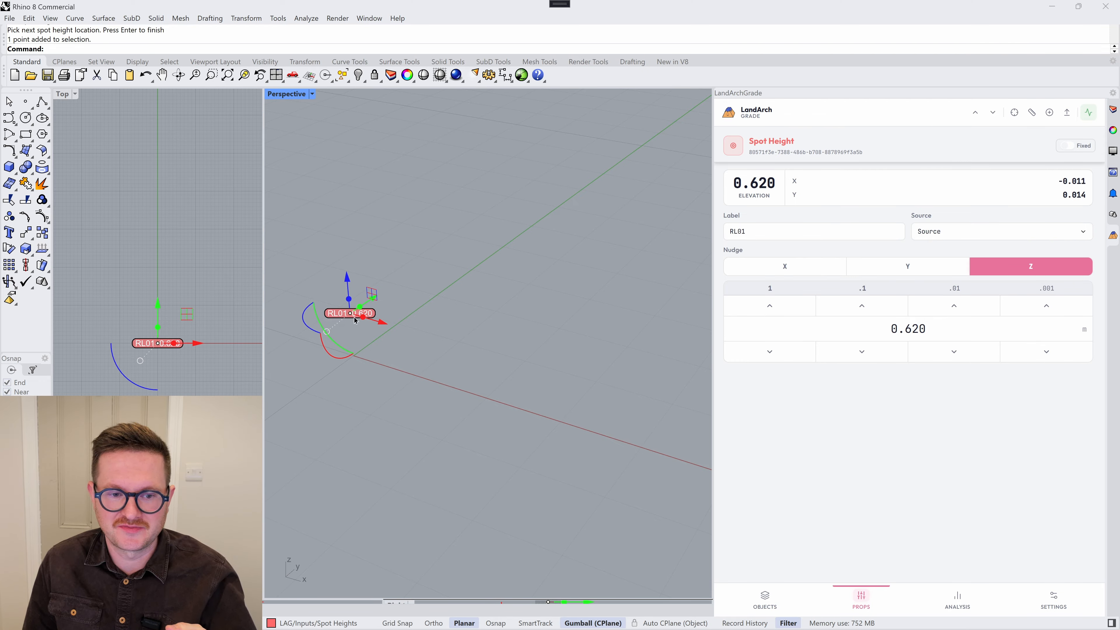
mouse_move(919, 329)
mouse_down()
mouse_move(851, 330)
mouse_move(927, 327)
mouse_up()
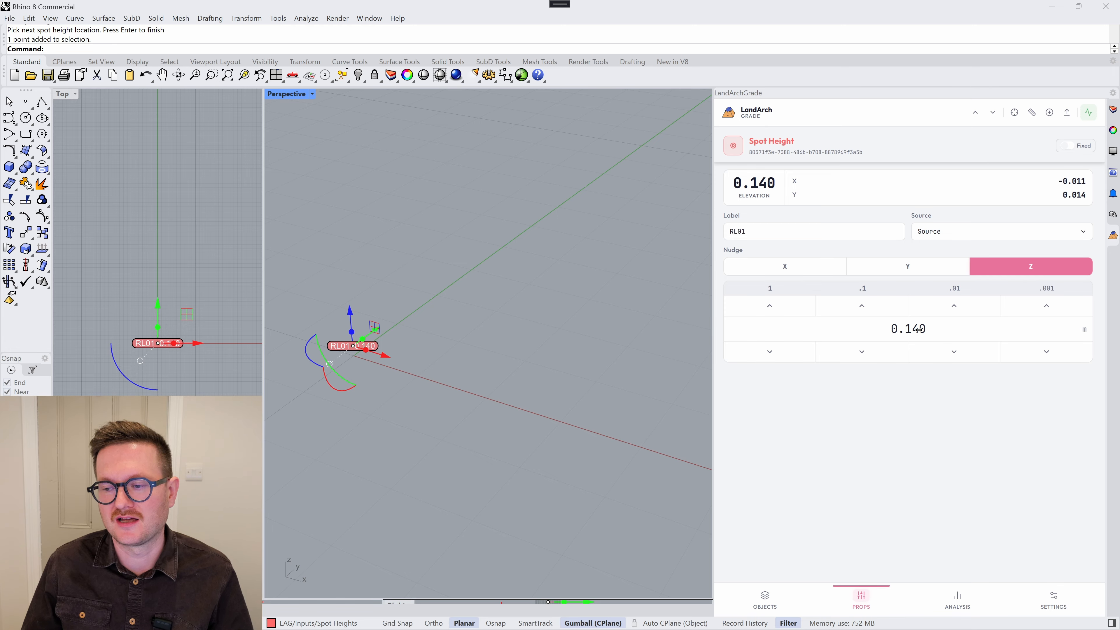
Step: Set RL01's elevation to 2 m and reselect the spot height
double_click(905, 334)
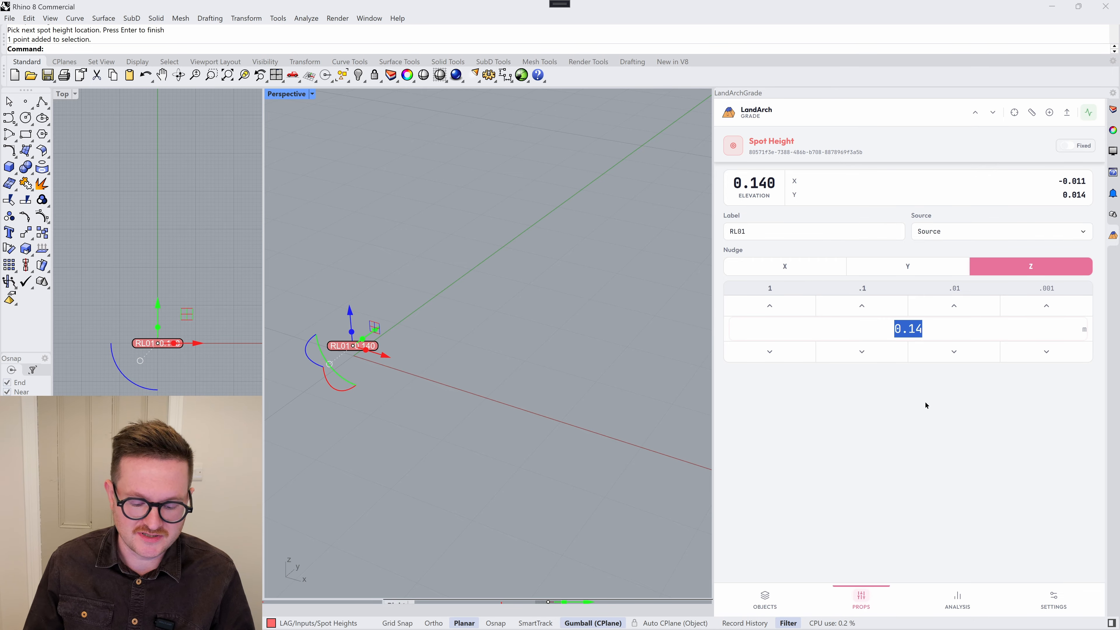
text(2)
key(Return)
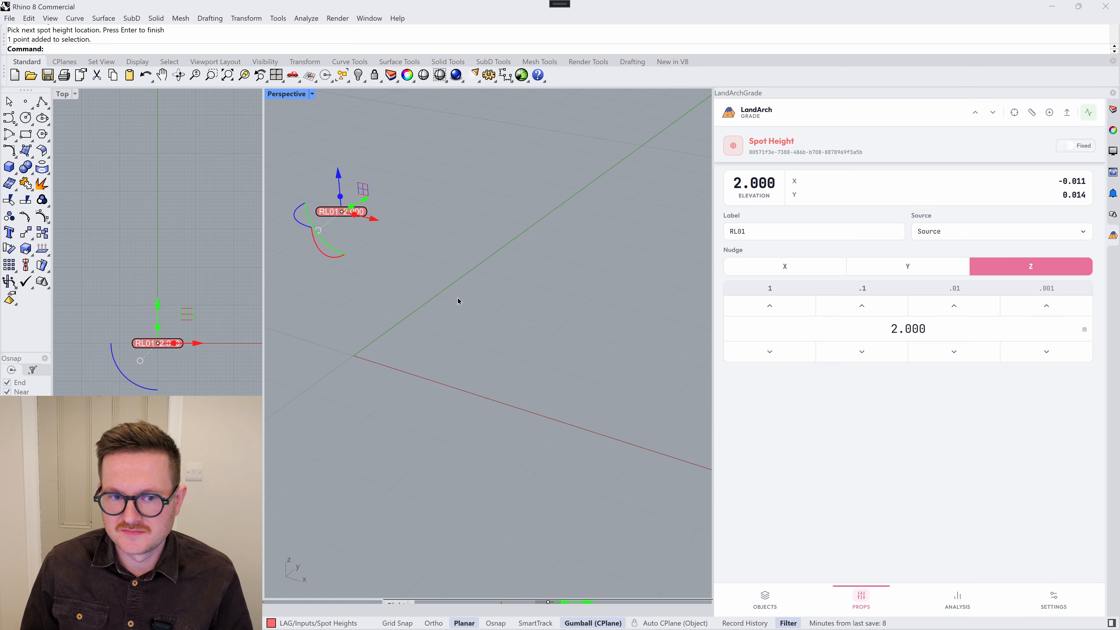
click(448, 284)
drag(302, 174, 403, 243)
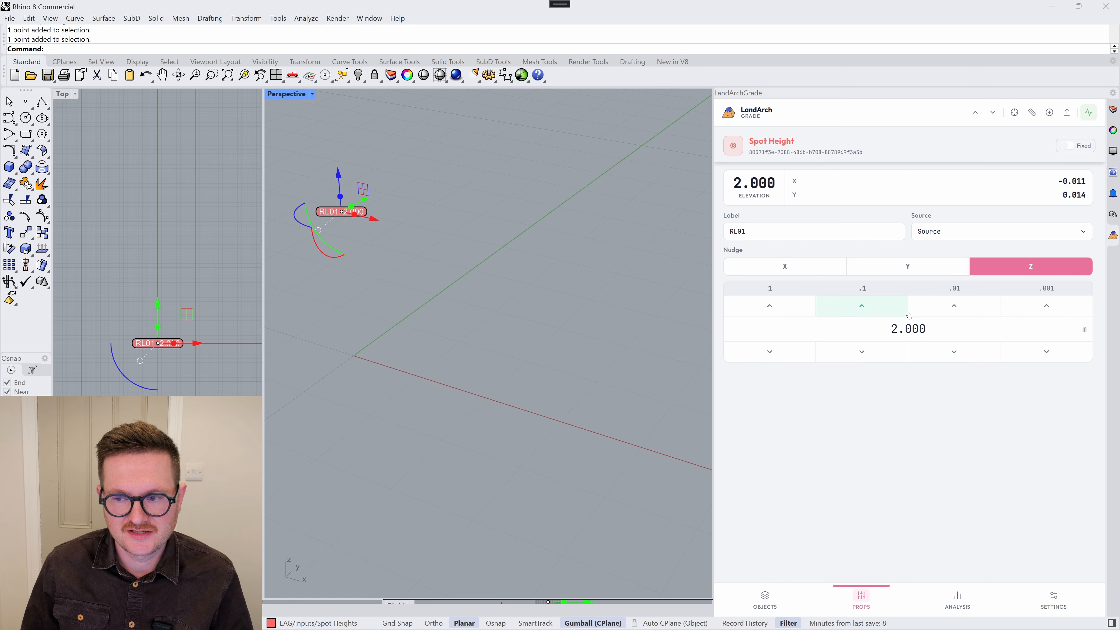
Step: Set RL01's Z, Y and X values to 0 and deselect the spot height
click(924, 329)
text(0)
key(Return)
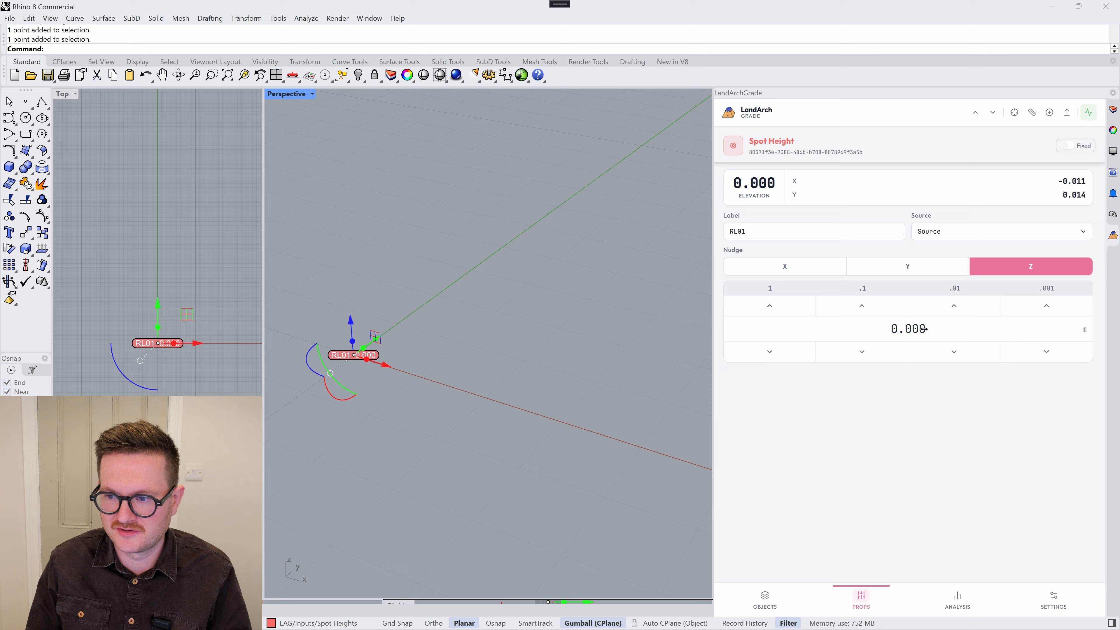
click(932, 270)
click(932, 328)
text(0)
key(Return)
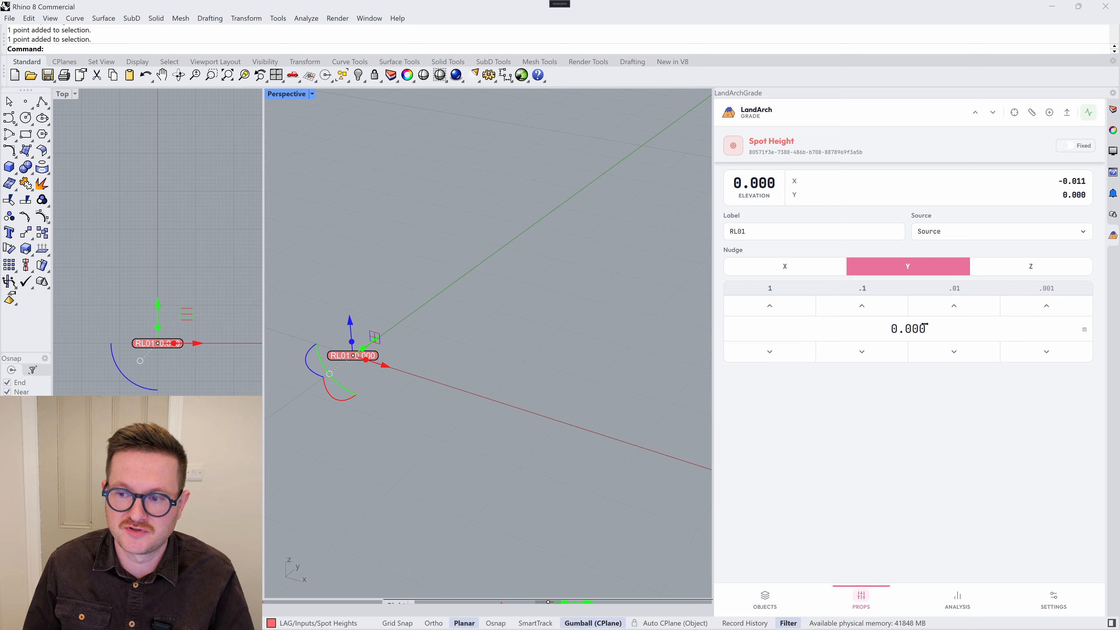
click(825, 273)
click(924, 328)
text(0)
key(Return)
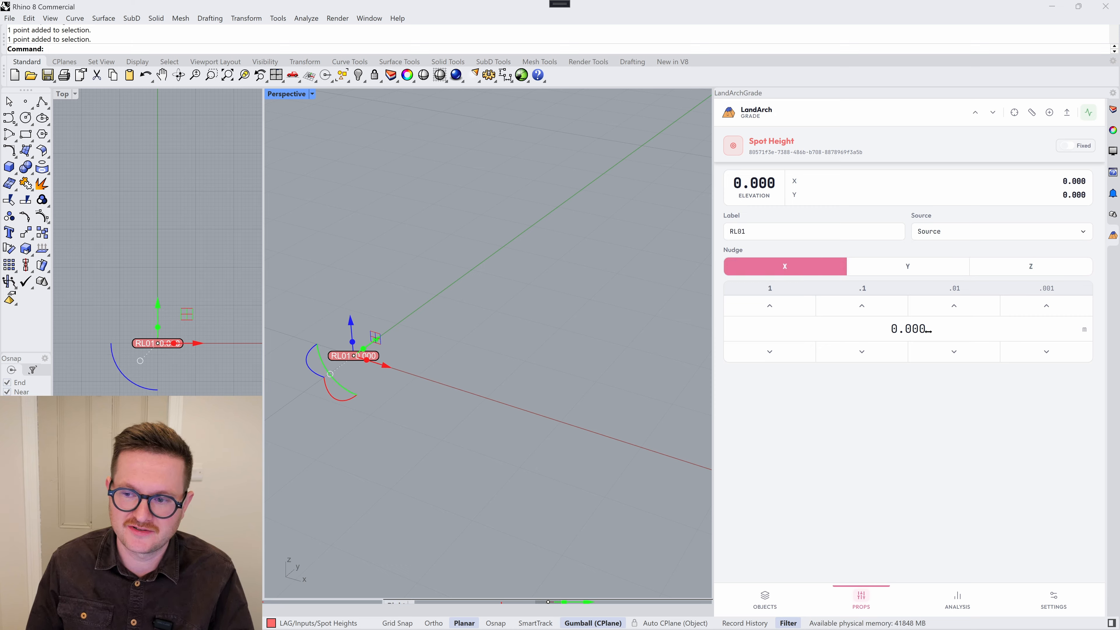
key(Escape)
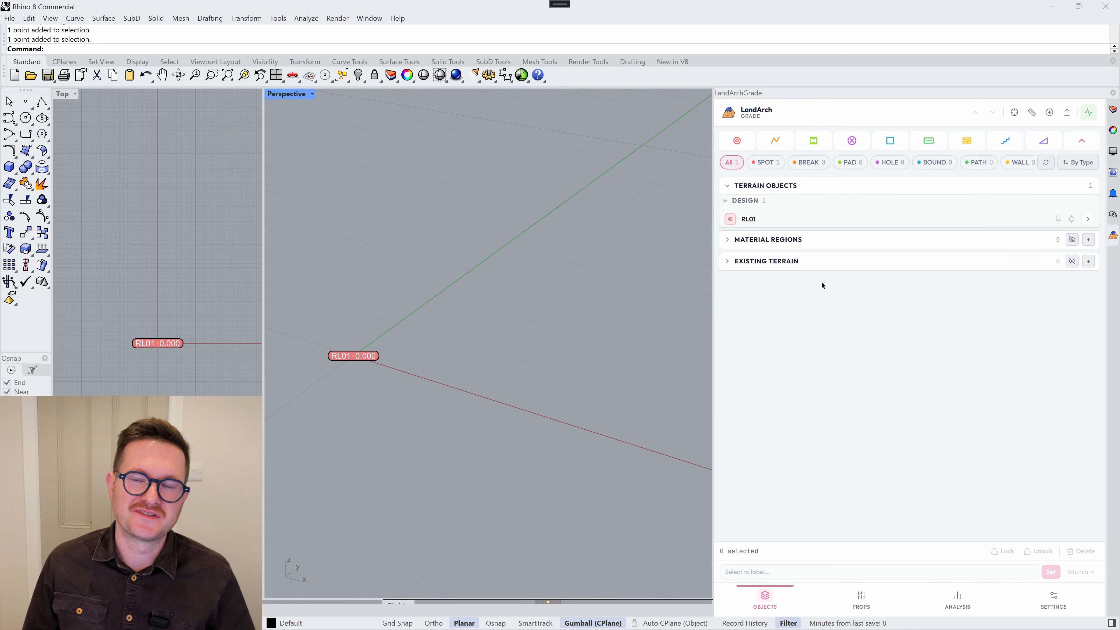
Step: Place two more spot heights near RL01, one close to the Y axis and one farther along X, forming a terrain triangle
click(736, 142)
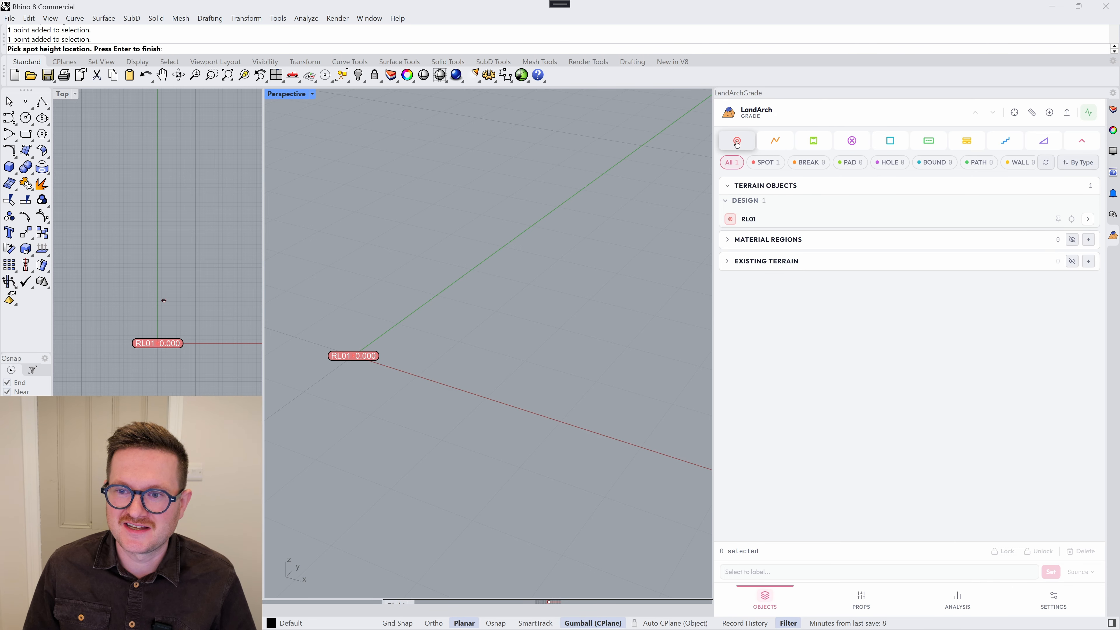
click(398, 325)
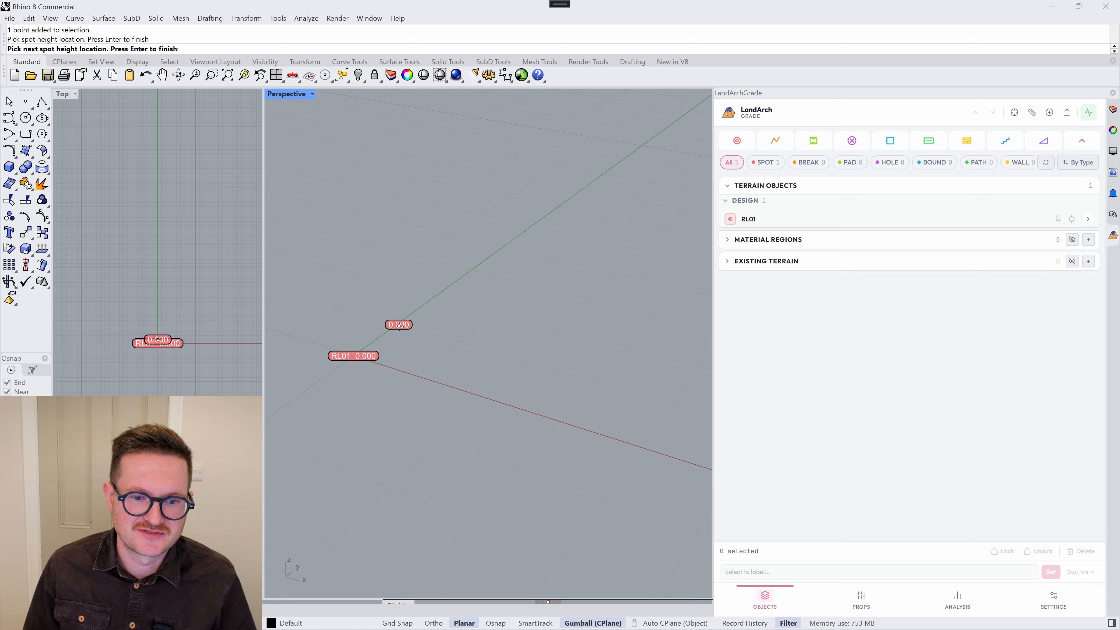
click(459, 344)
key(Return)
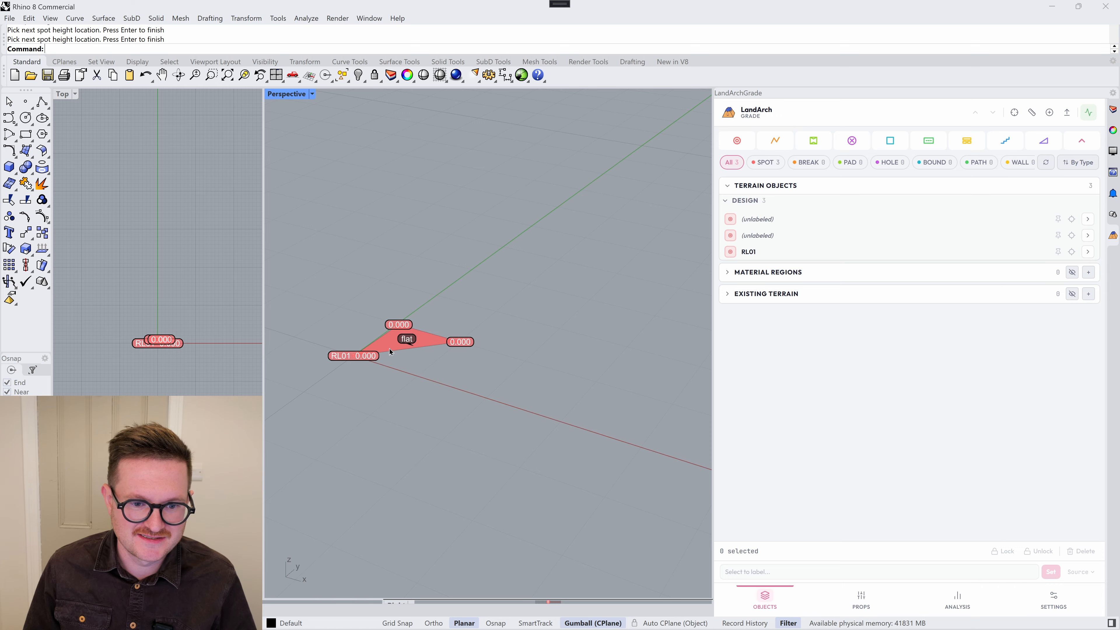
scroll(379, 350, up, 5)
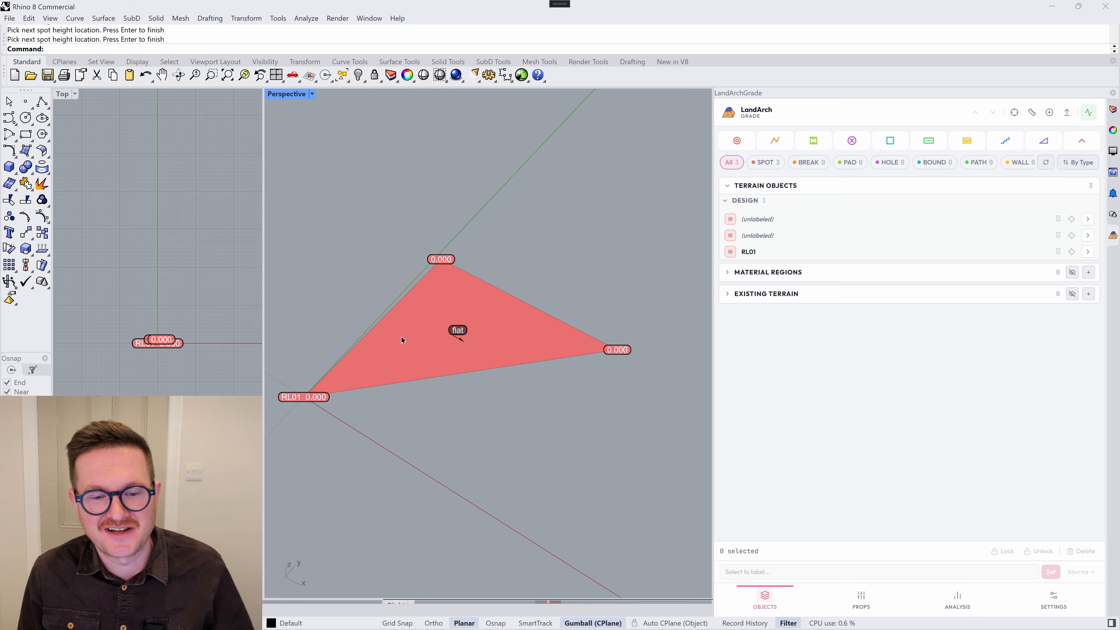
scroll(402, 340, up, 2)
scroll(547, 324, down, 2)
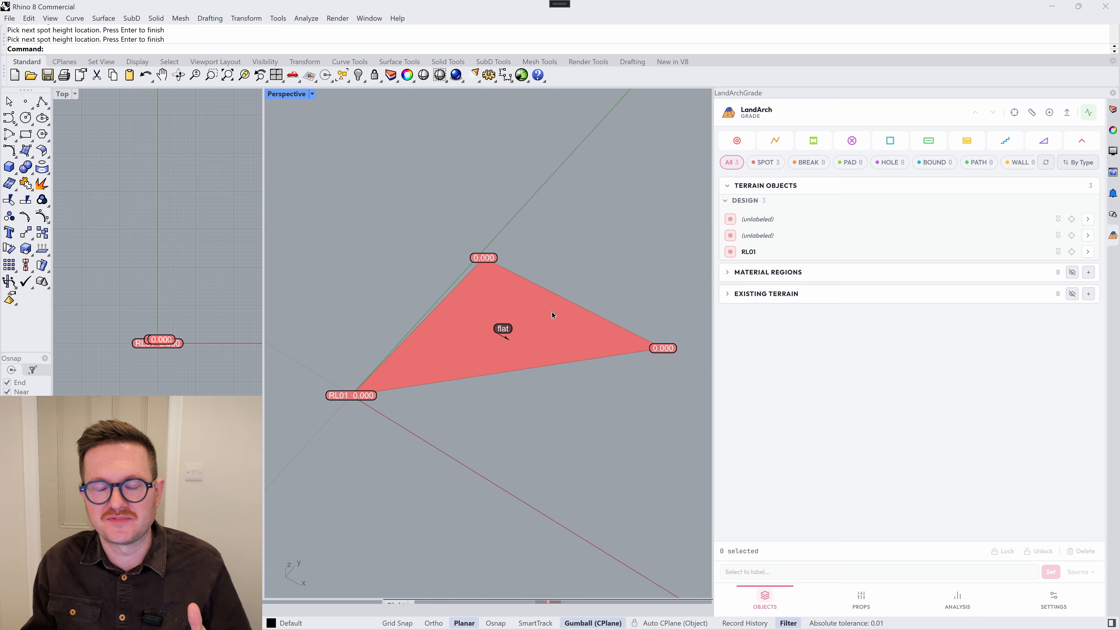
Step: Move the unlabeled spot height near the Y axis along X onto the axis, to X about 0.001
drag(457, 215, 516, 273)
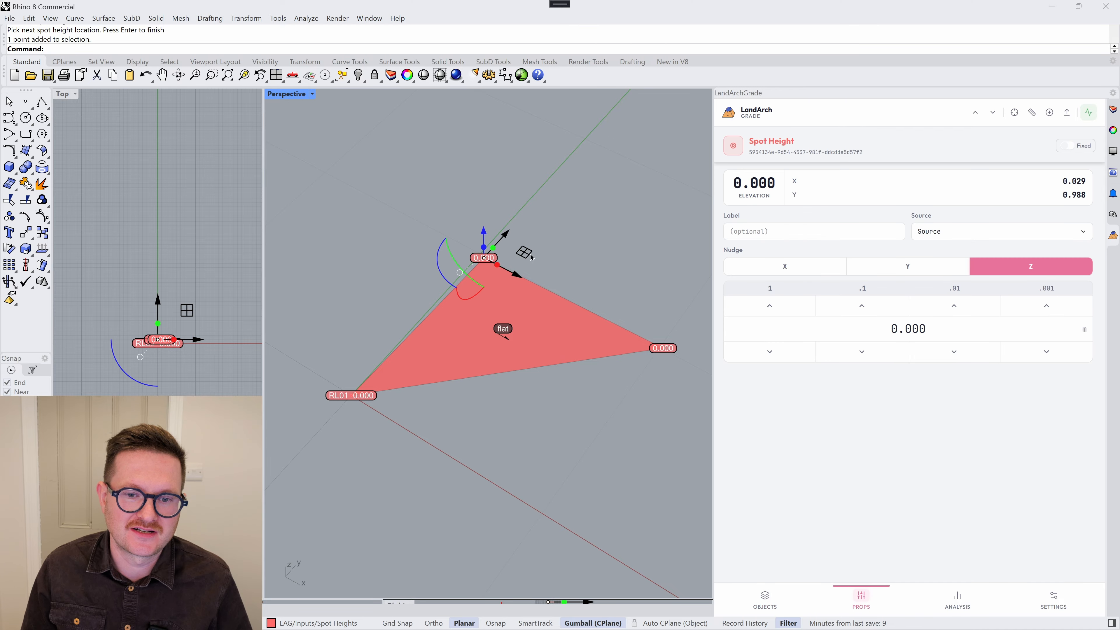
click(570, 251)
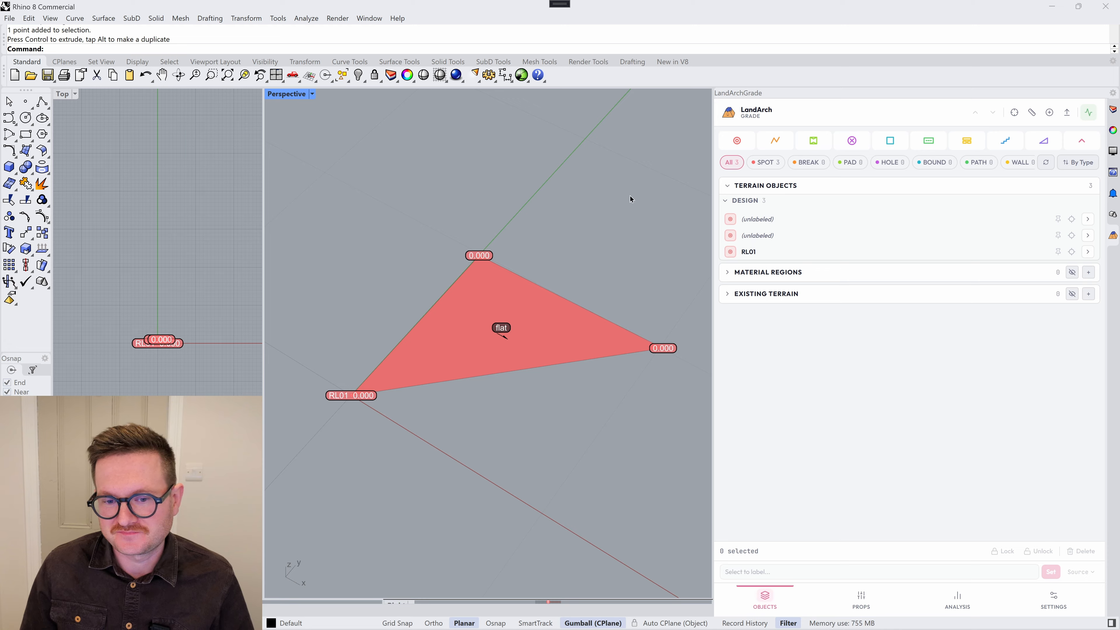
scroll(625, 307, up, 2)
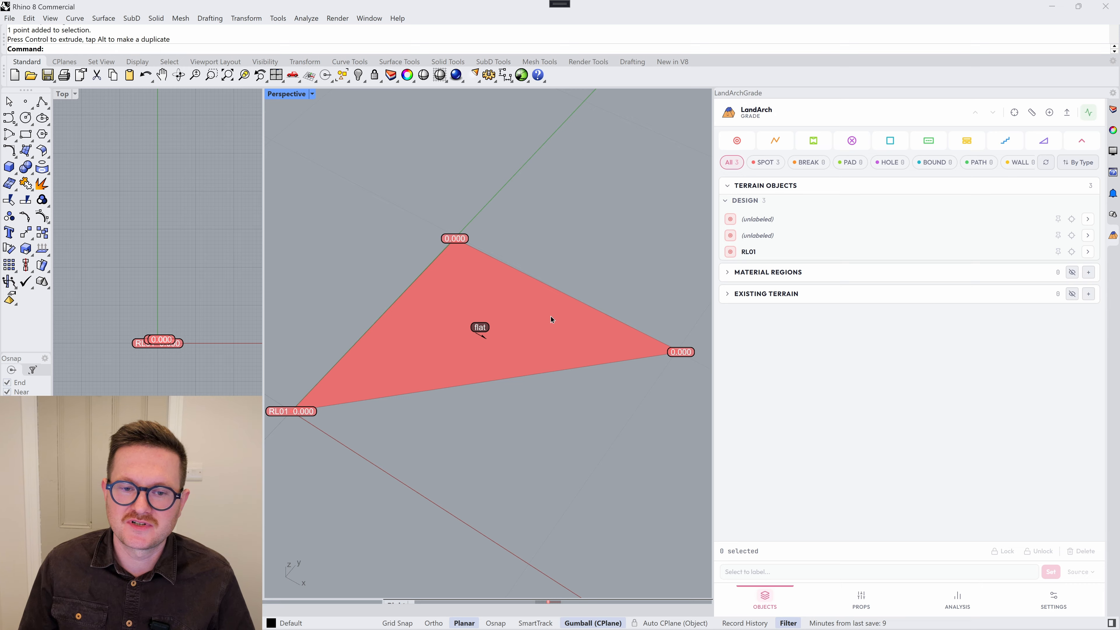
Step: Raise the elevation of the unlabeled spot height on the Y axis to 0.010 m, and lower it to 0.007 m
drag(430, 206, 480, 255)
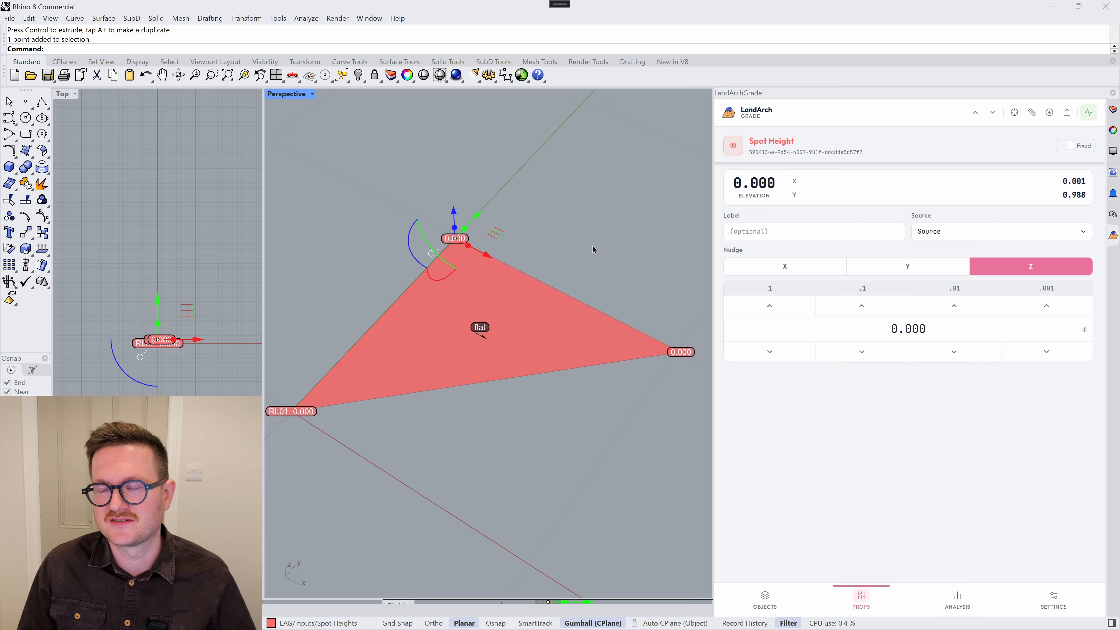
click(975, 314)
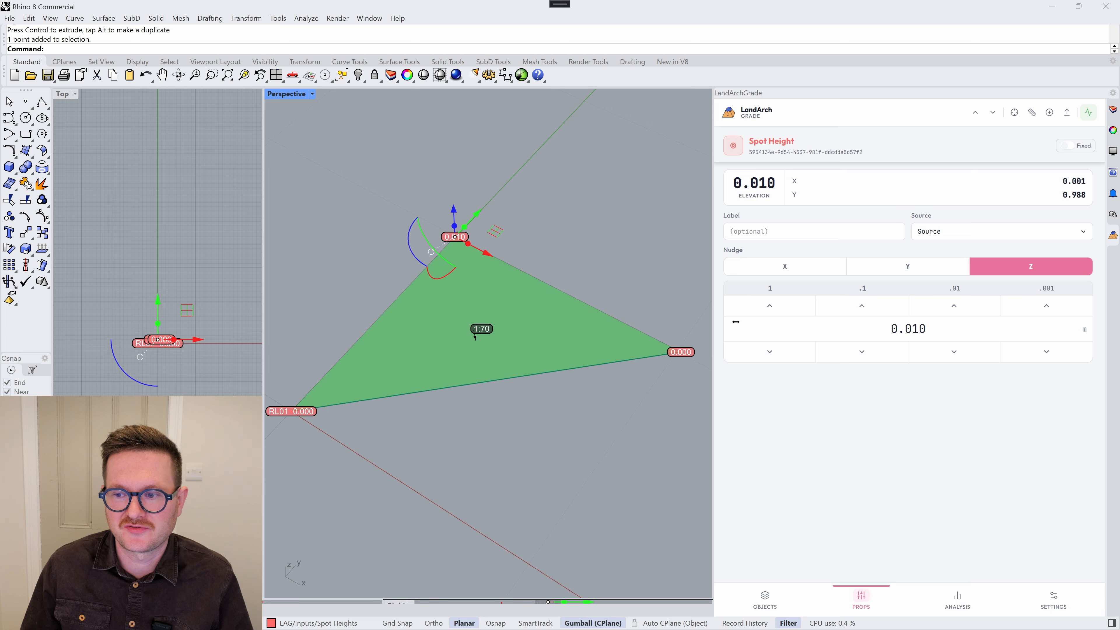
click(1065, 356)
click(1065, 357)
click(1063, 355)
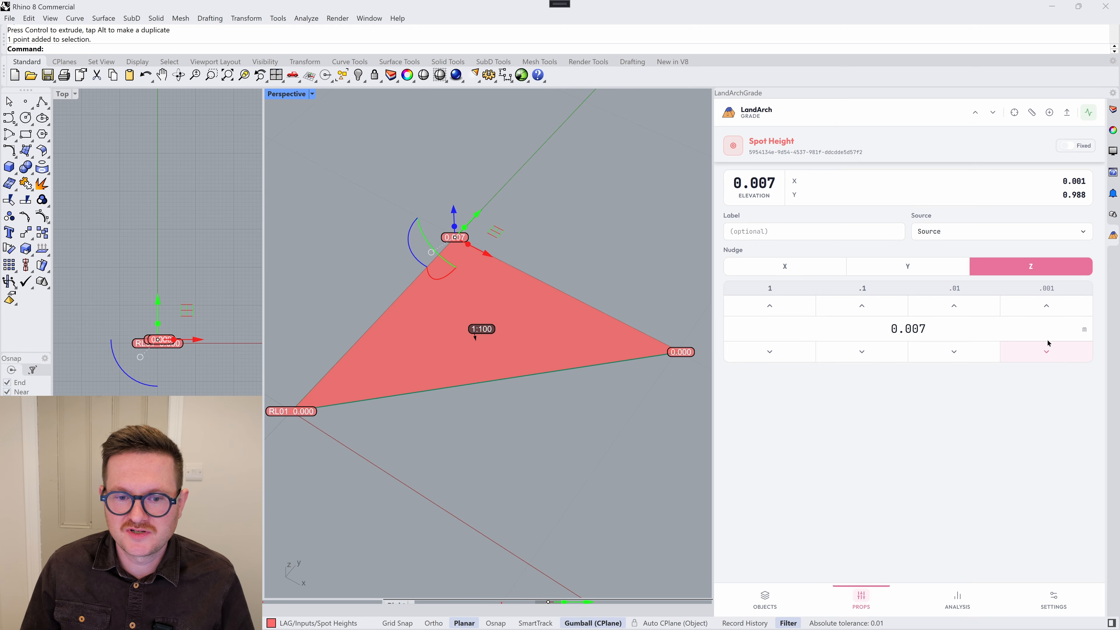
Step: Raise the elevation of the unlabeled spot height on the Y axis to 0.058 m, and lower it to 0.028 m
click(1046, 305)
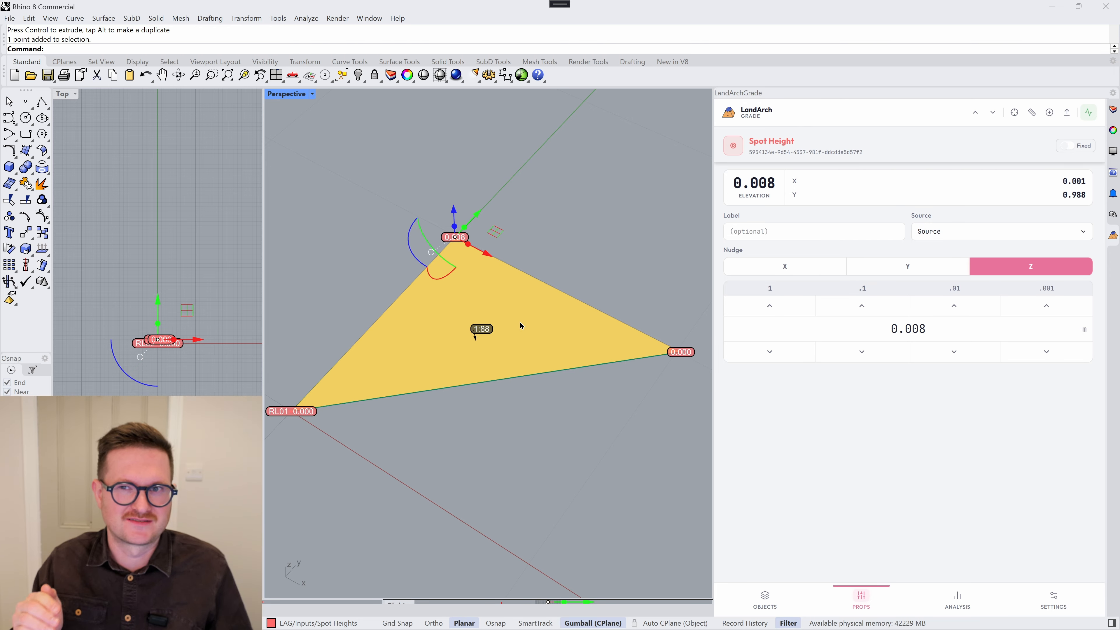
click(962, 309)
click(962, 309)
click(962, 308)
click(961, 309)
click(961, 309)
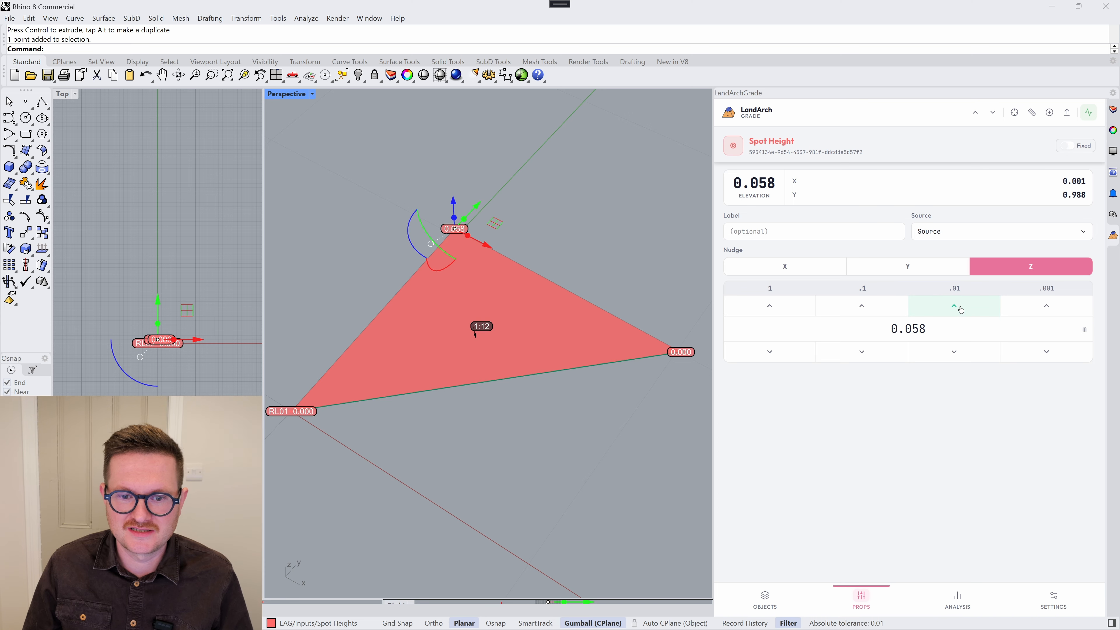
click(961, 351)
click(960, 353)
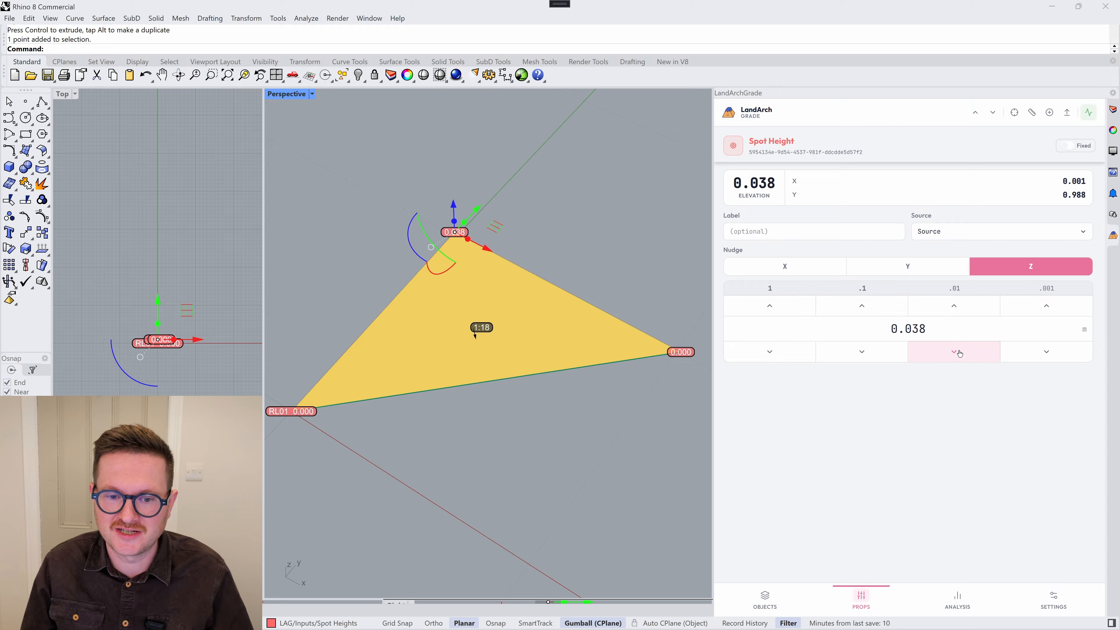
click(958, 355)
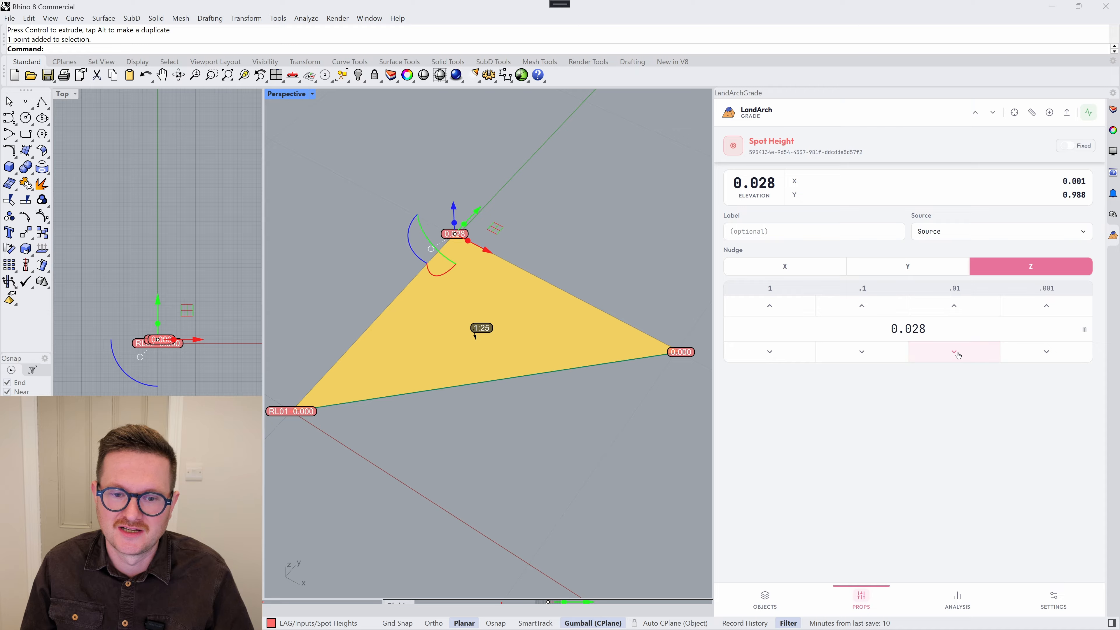
Step: Review the Grade Ranges thresholds and the General ratio grading option in the plugin settings, and return to the terrain objects
click(1063, 608)
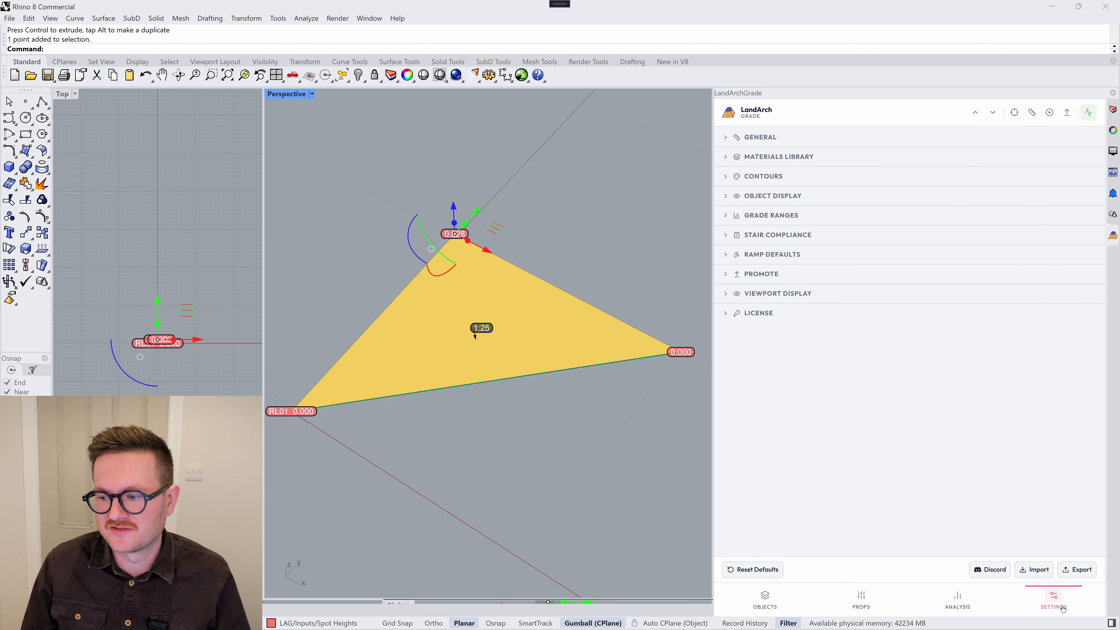
click(826, 223)
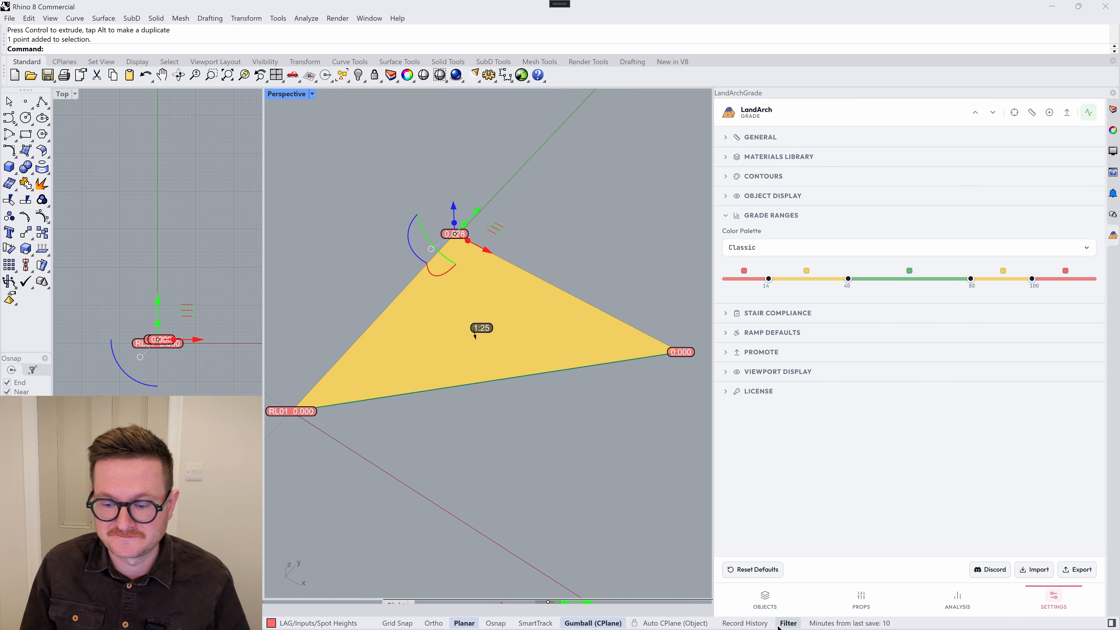
click(765, 599)
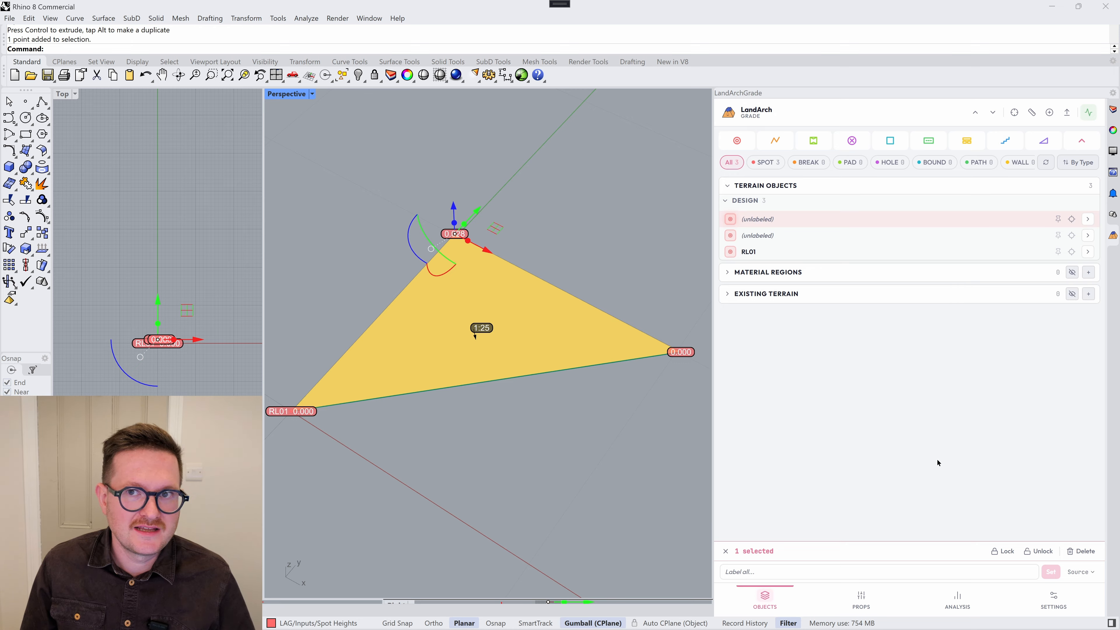
click(1054, 597)
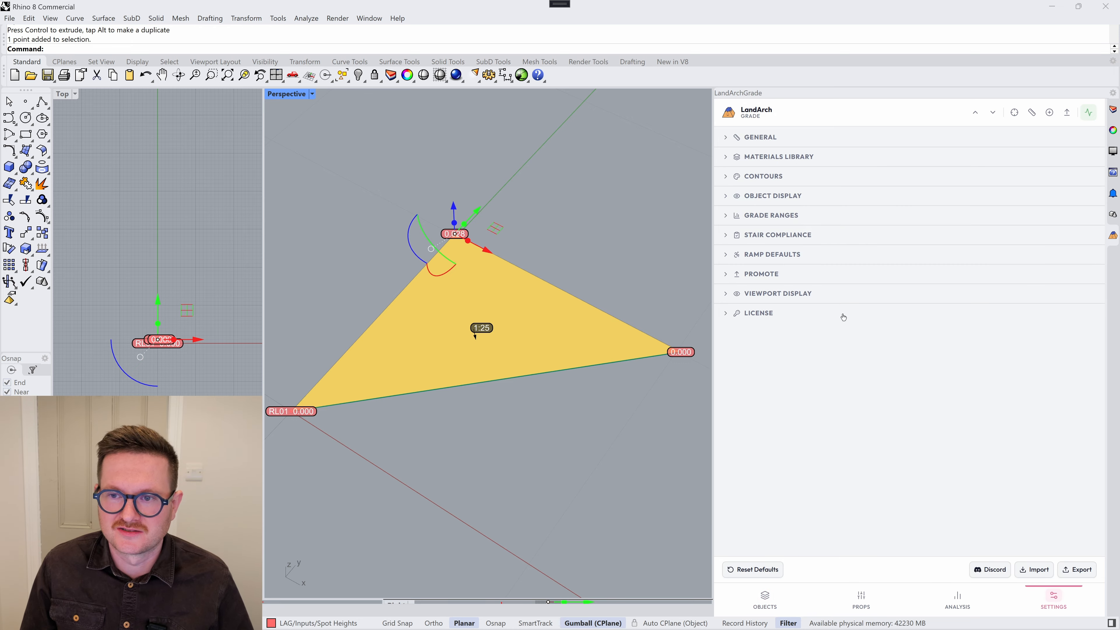
click(881, 137)
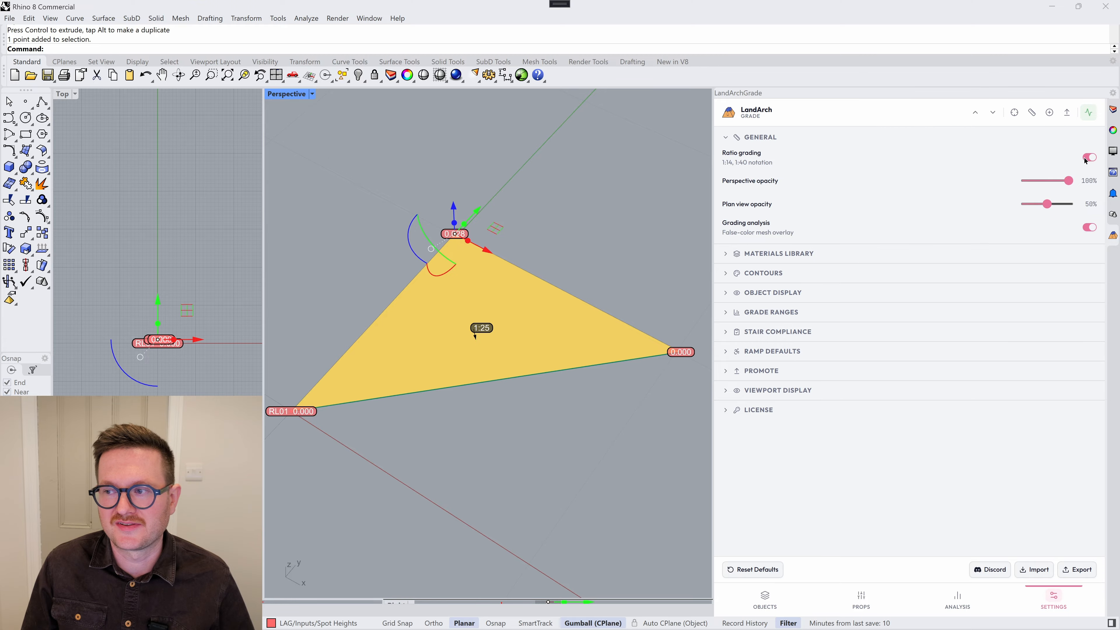
click(972, 144)
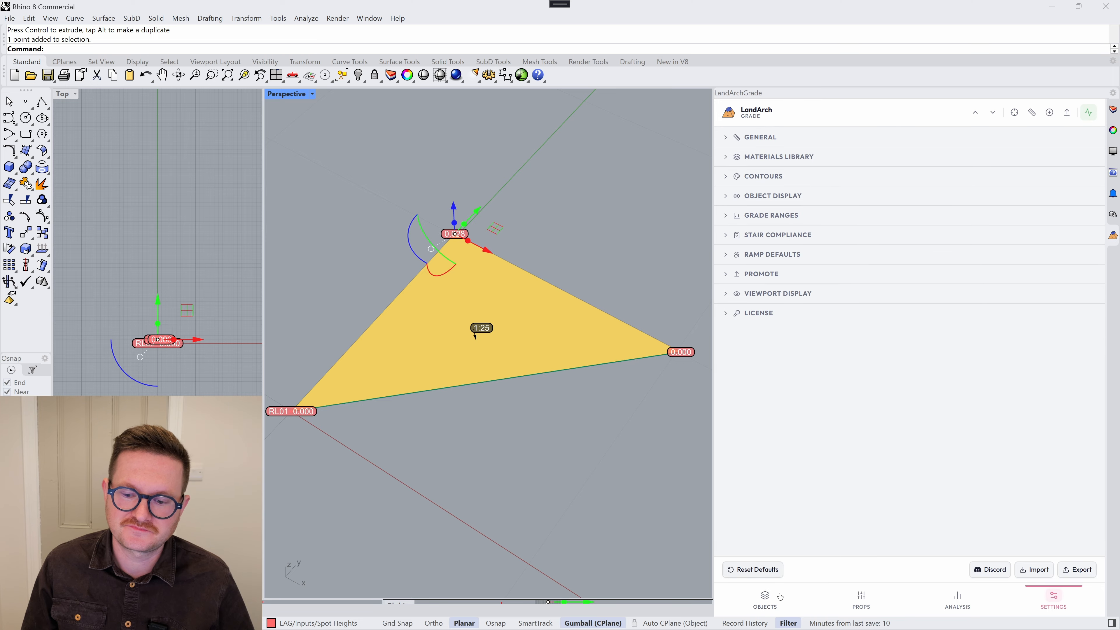
click(764, 600)
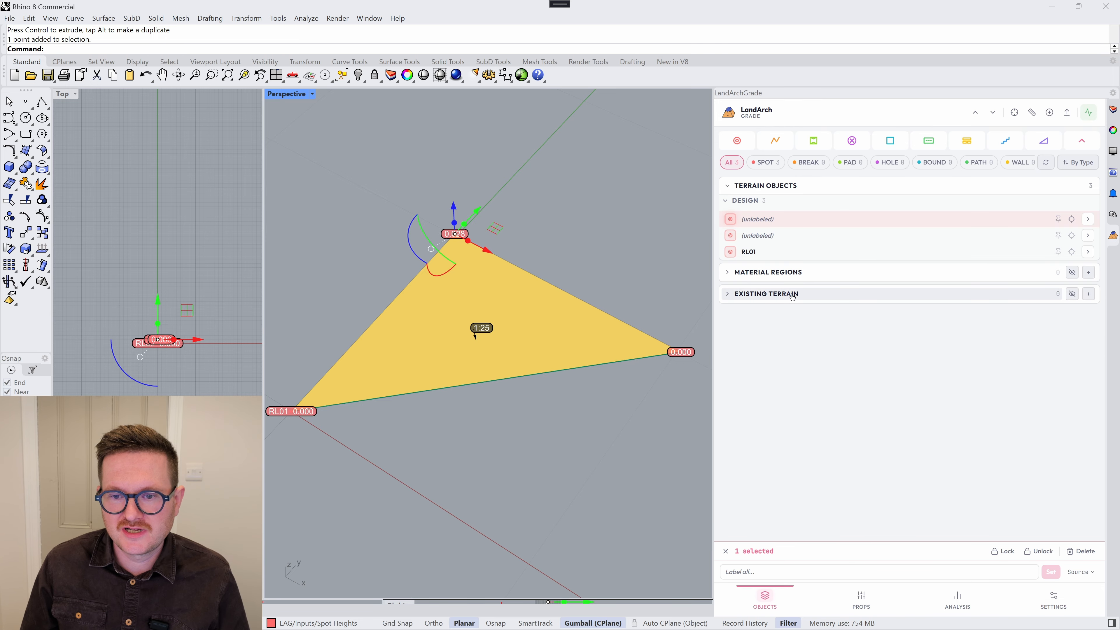
Step: Reselect the unlabeled spot height on the Y axis, lower its elevation to 0.010 m, and deselect it
click(422, 210)
click(455, 233)
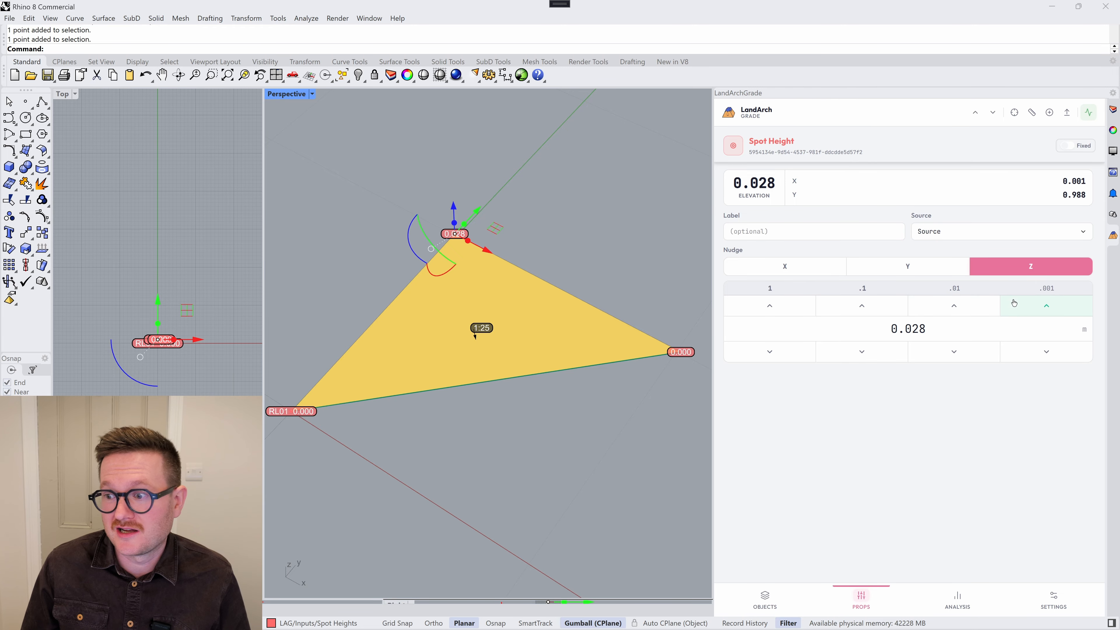
click(1046, 351)
click(964, 356)
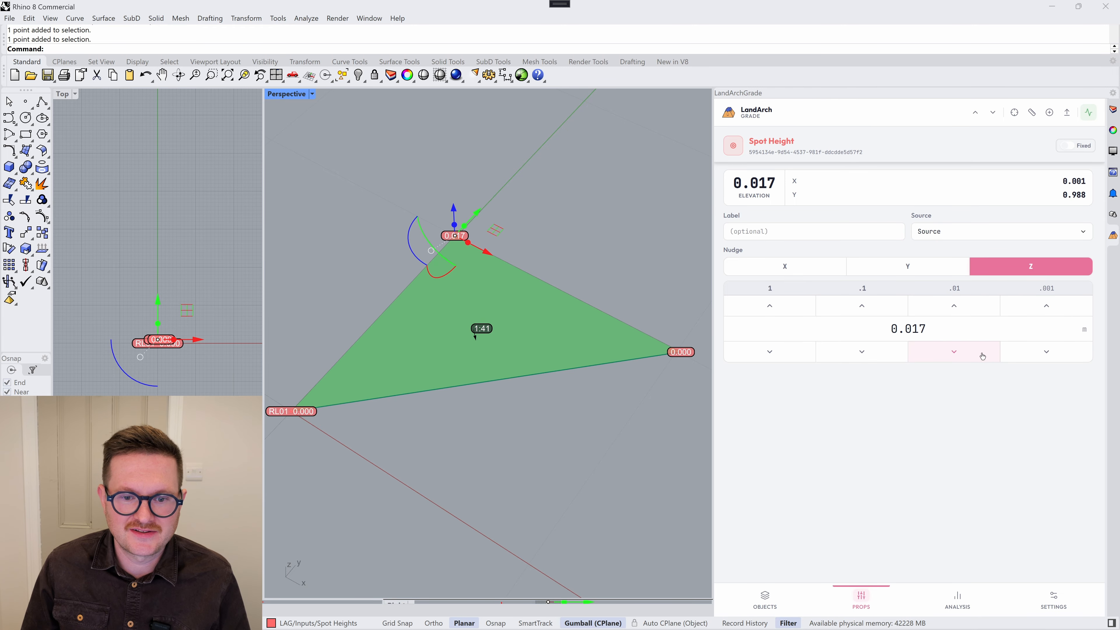
click(964, 356)
click(1046, 305)
click(1046, 306)
click(1046, 305)
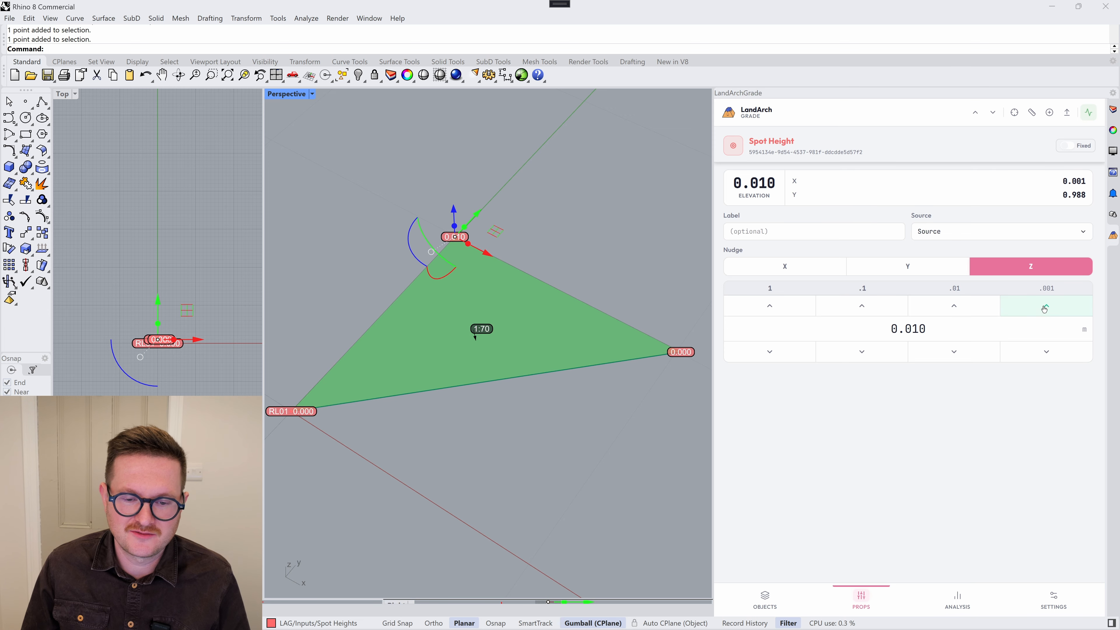
click(1046, 305)
click(1052, 356)
click(546, 302)
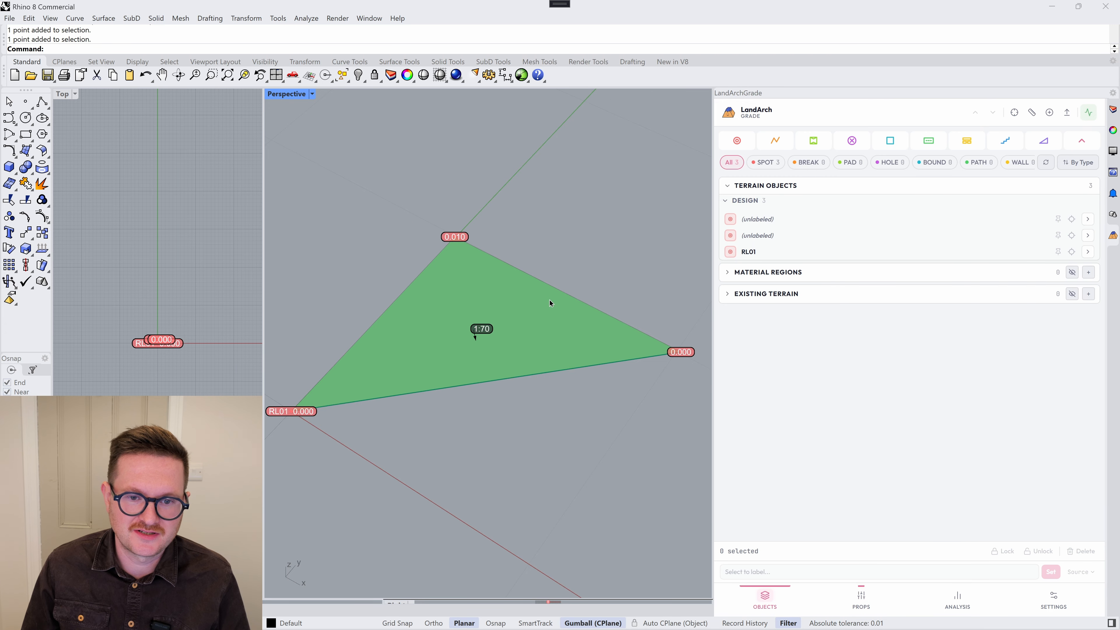
Step: Place one more spot height near the X axis, extending the terrain triangle into a four-cornered surface
right_drag(549, 303, 475, 341)
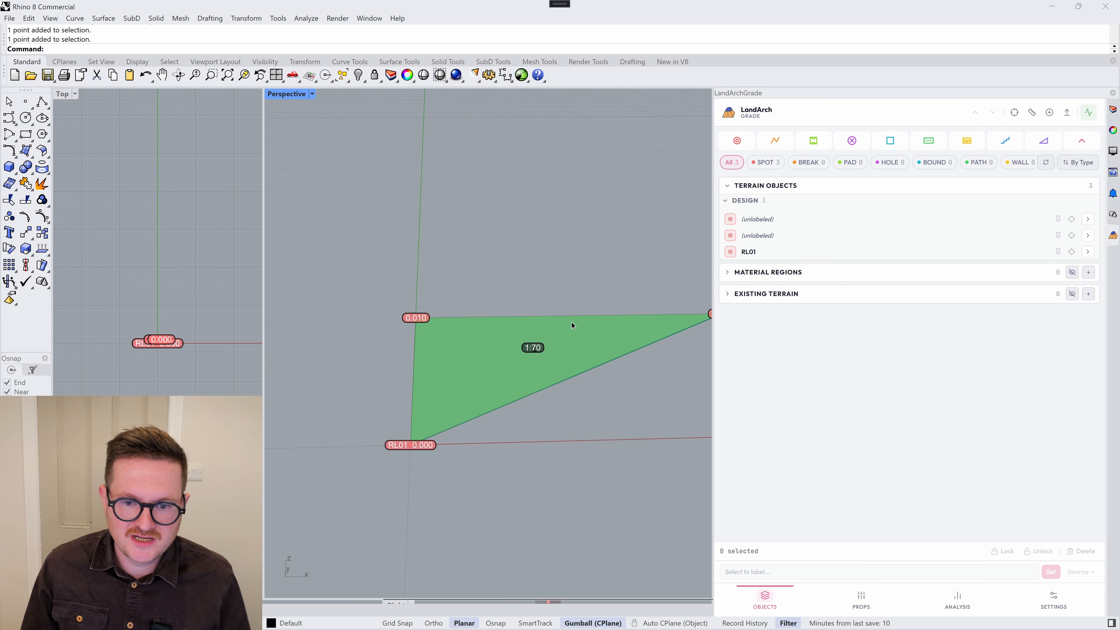
right_drag(571, 325, 584, 269)
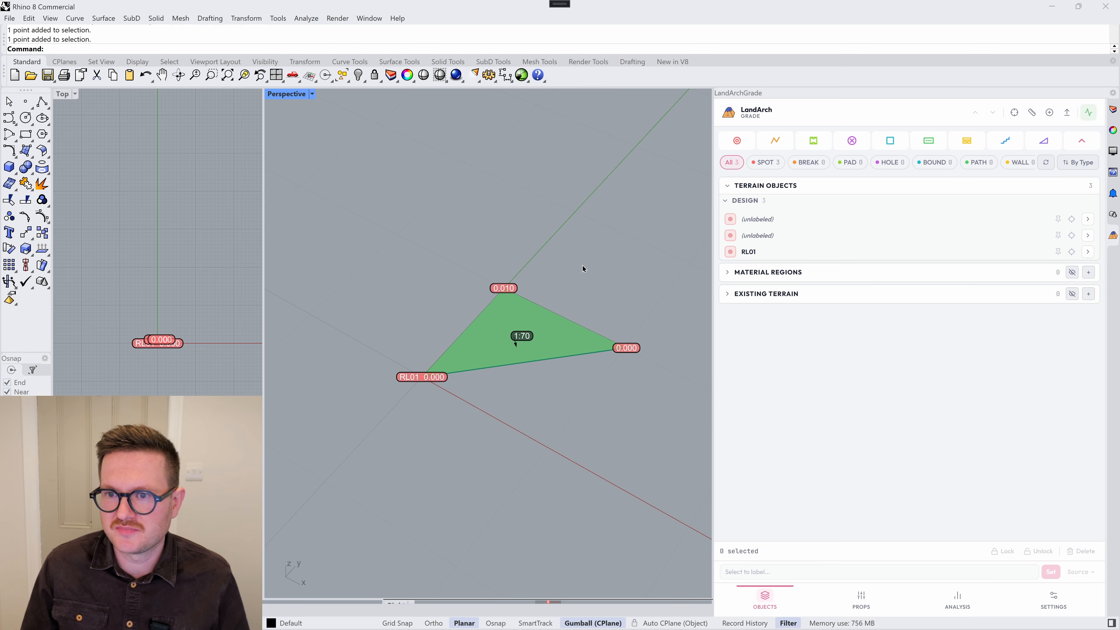
click(741, 148)
scroll(544, 445, down, 2)
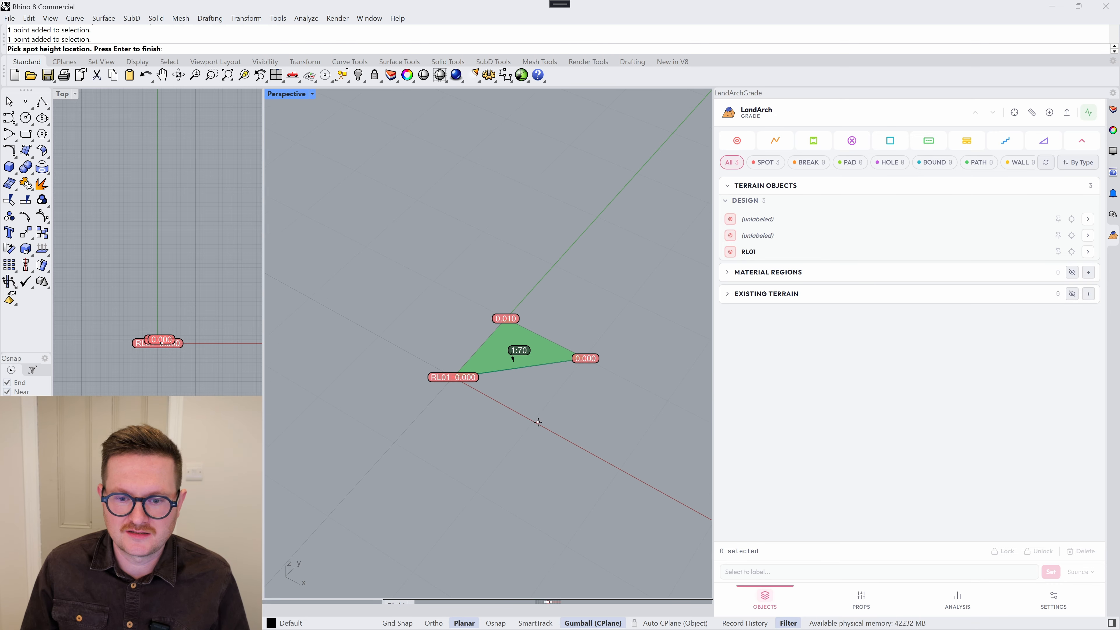
click(538, 422)
key(Return)
scroll(542, 385, up, 4)
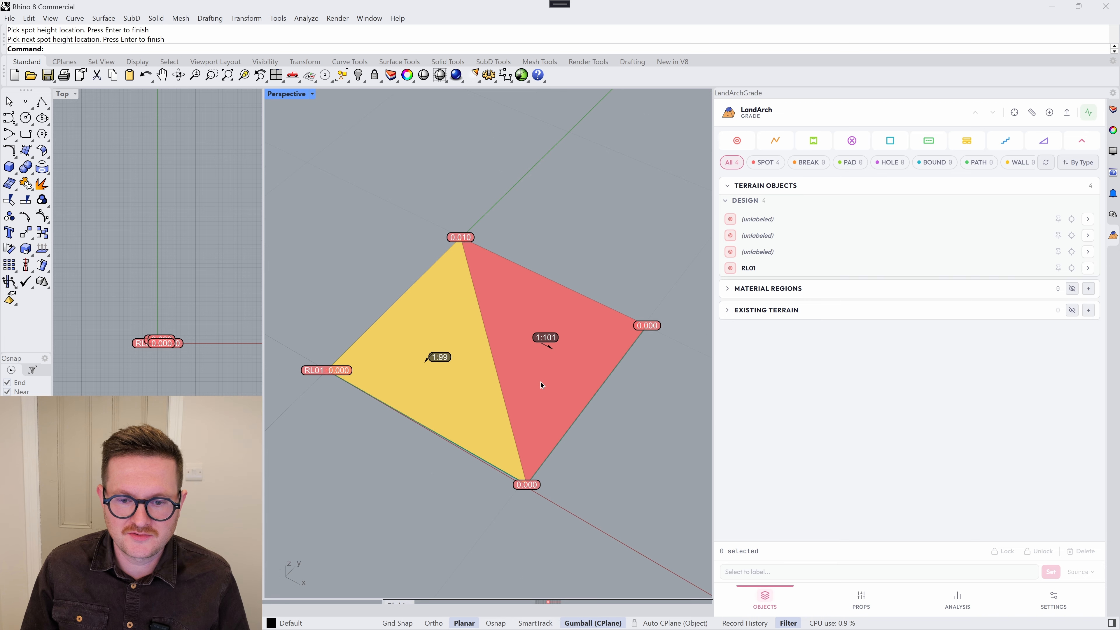
Step: Place four more spot heights around the outside of the existing surface to extend the terrain on all sides
right_drag(542, 384, 503, 362)
scroll(527, 290, down, 4)
click(736, 140)
click(516, 219)
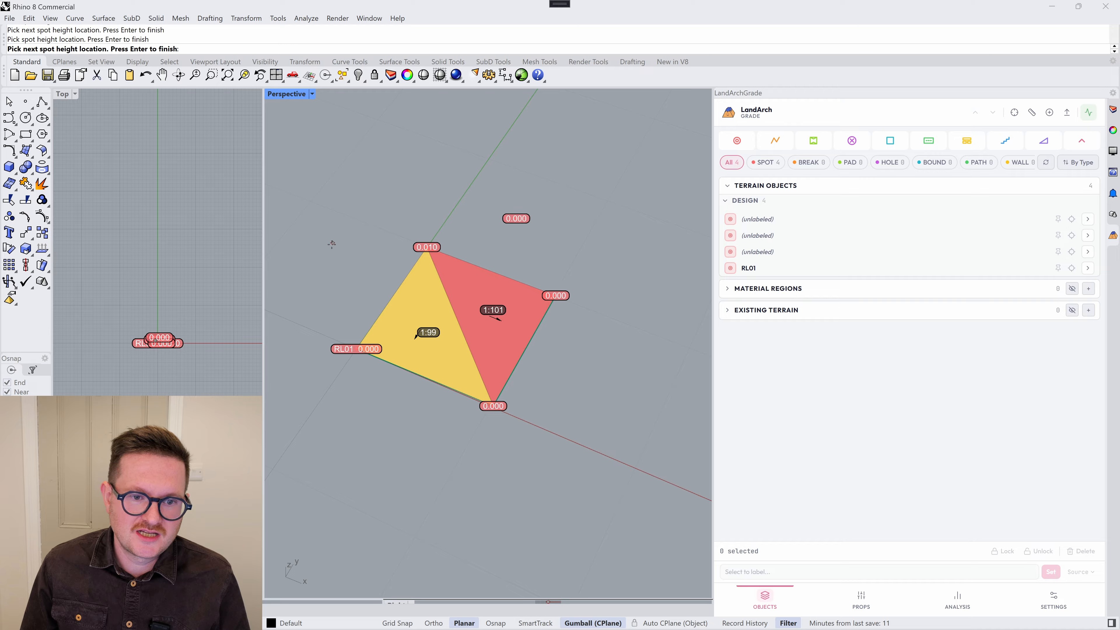
click(313, 266)
click(376, 470)
click(621, 377)
key(Return)
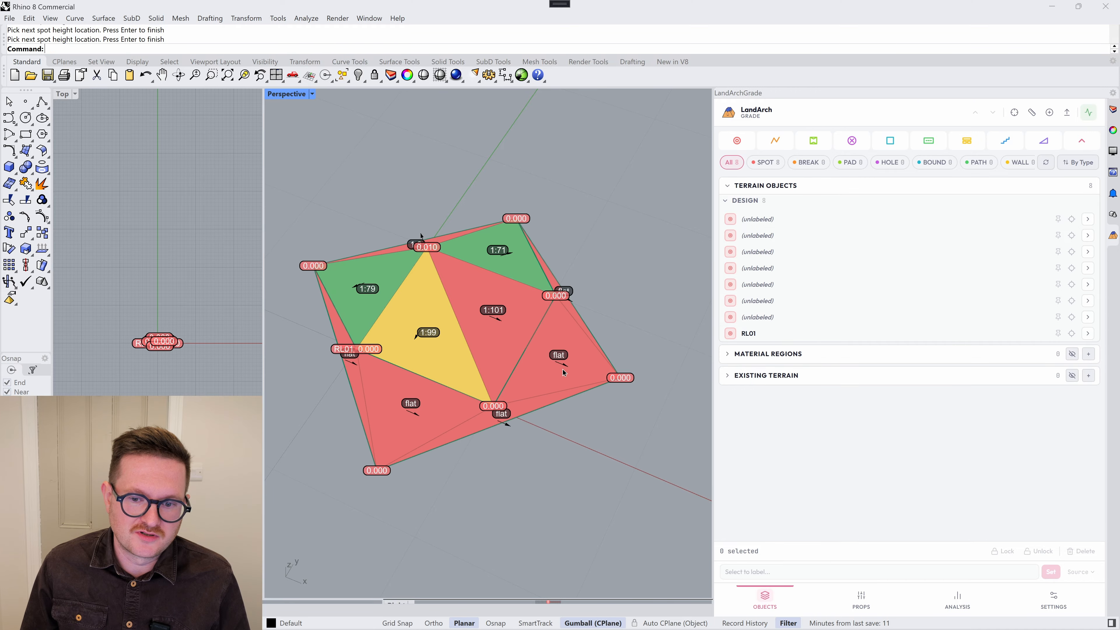
Step: Move the inner spot height farthest from RL01 to about X 0.779, Y 0.816, and deselect it
scroll(493, 374, up, 4)
right_drag(532, 377, 543, 363)
scroll(584, 361, down, 2)
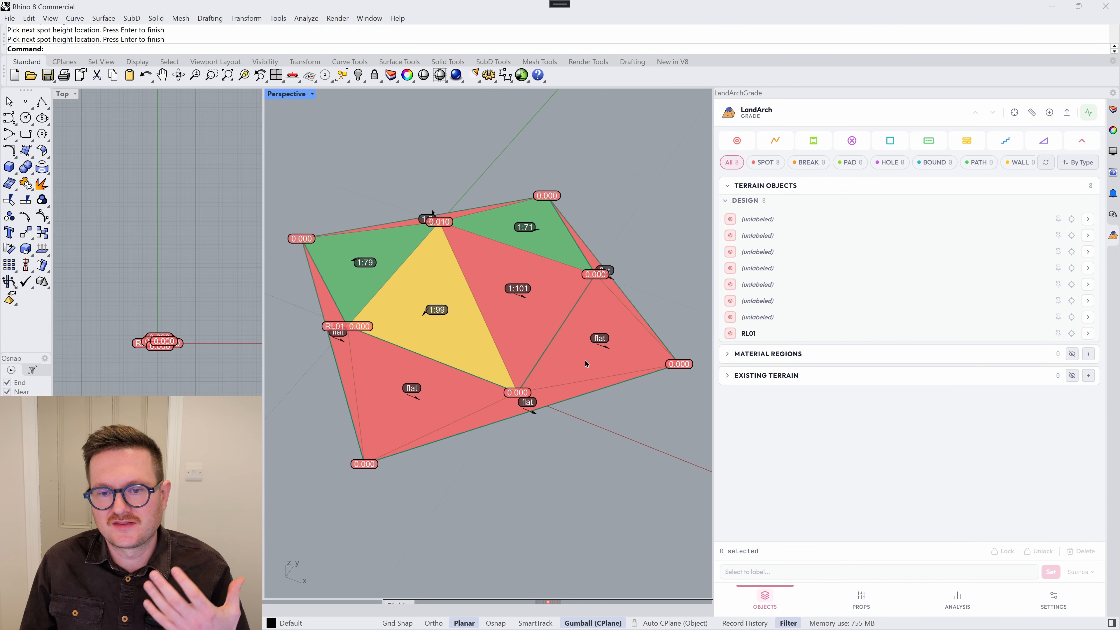
scroll(585, 364, down, 2)
scroll(488, 306, up, 4)
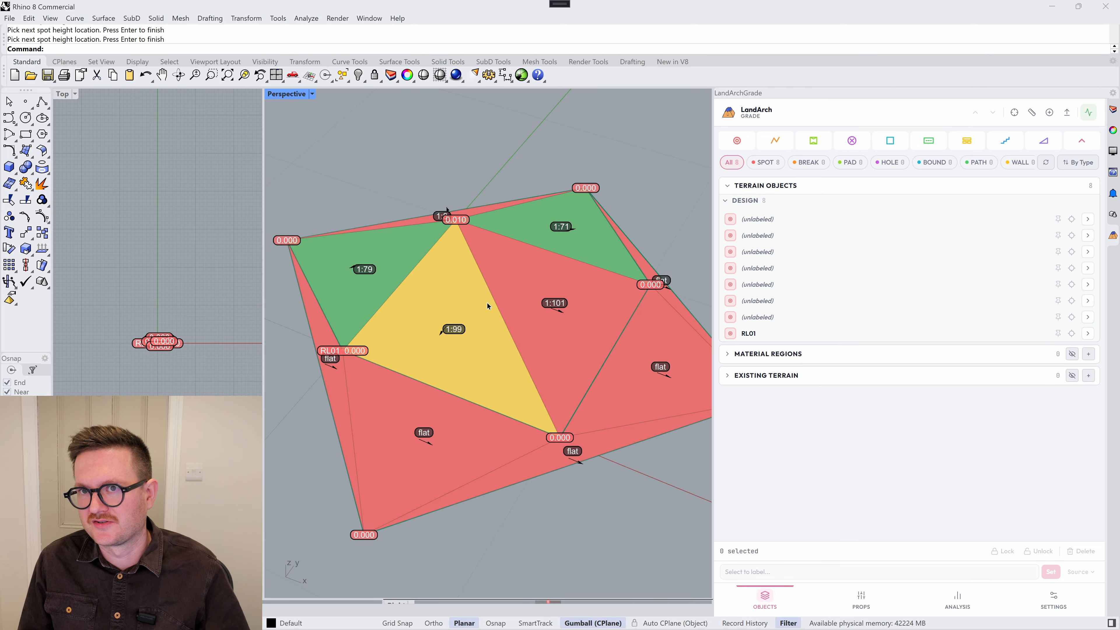
scroll(512, 313, down, 2)
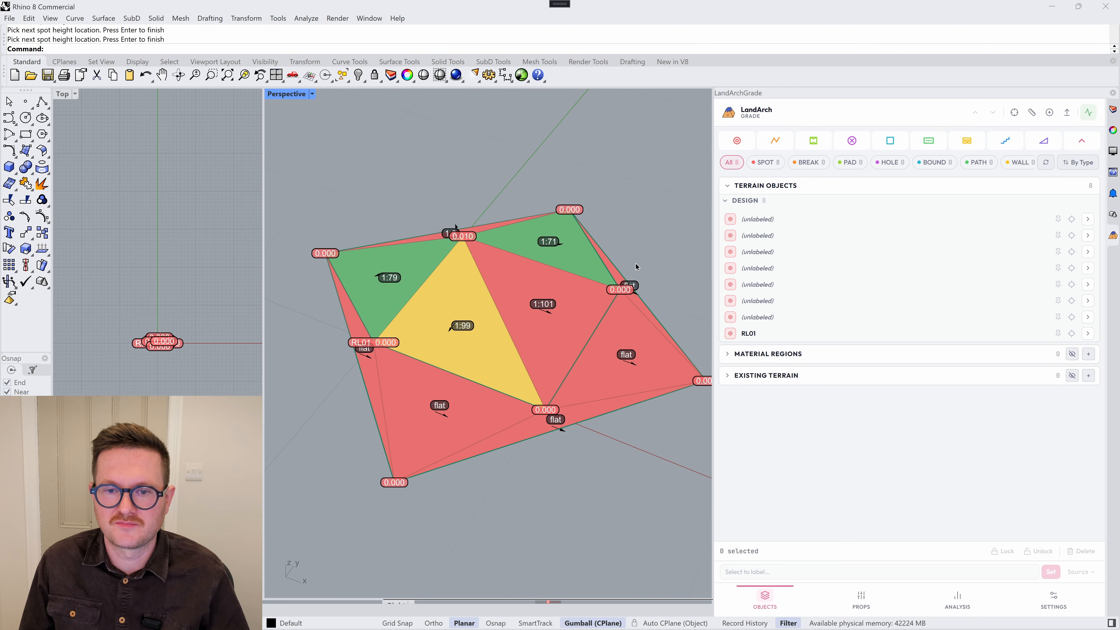
click(619, 290)
drag(659, 283, 610, 292)
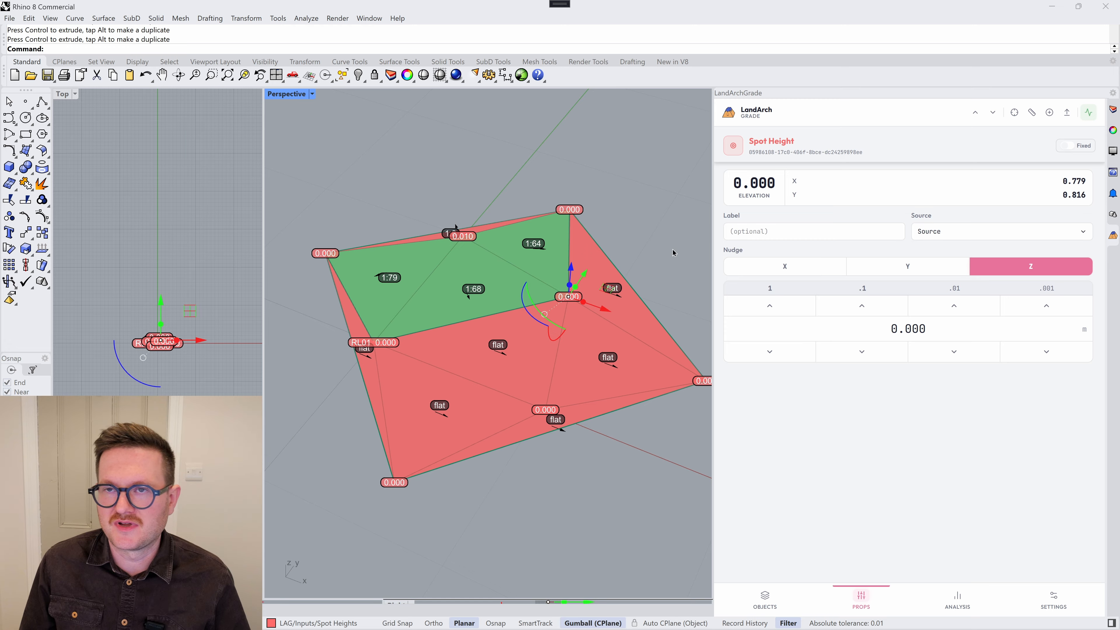
scroll(636, 304, up, 2)
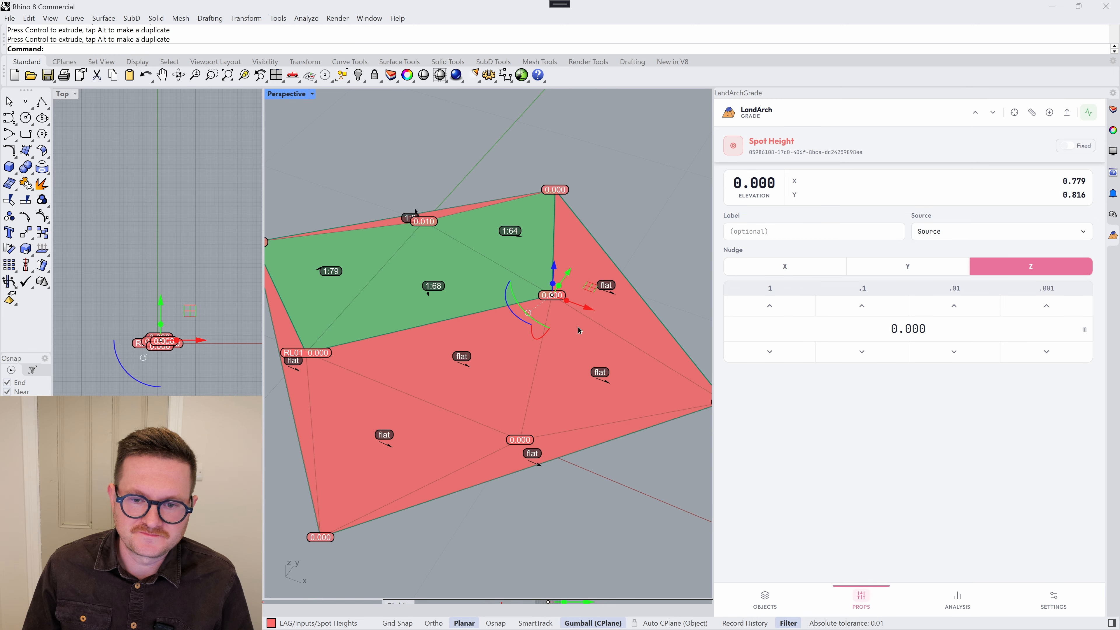
key(Escape)
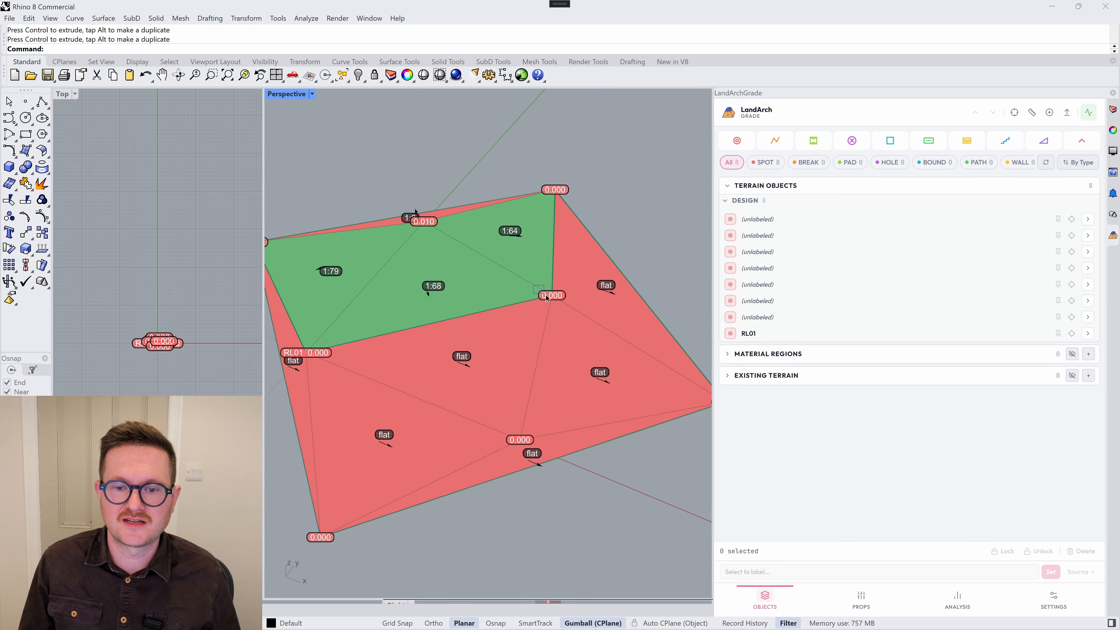
Step: Reposition the same inner spot height to about X 0.795, Y 0.657, raise it to 0.010 m, and deselect it
mouse_move(534, 285)
mouse_down()
mouse_move(564, 305)
mouse_move(580, 296)
mouse_move(568, 302)
mouse_move(578, 307)
mouse_move(541, 283)
mouse_move(543, 261)
mouse_move(542, 272)
mouse_up()
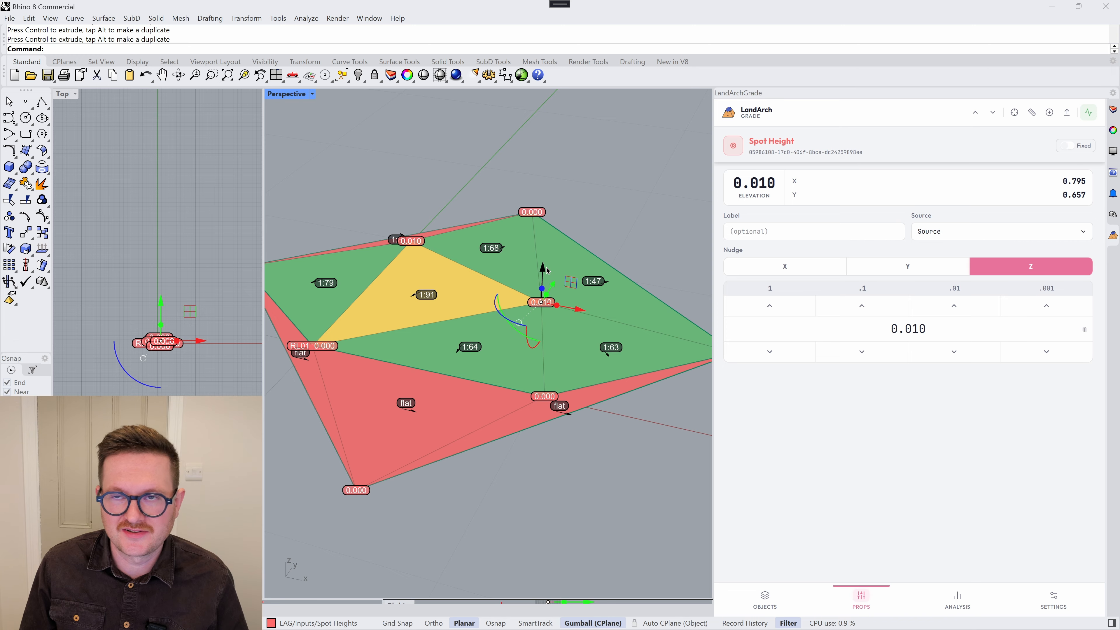
key(Escape)
right_drag(578, 288, 574, 313)
scroll(592, 335, down, 4)
scroll(591, 326, up, 4)
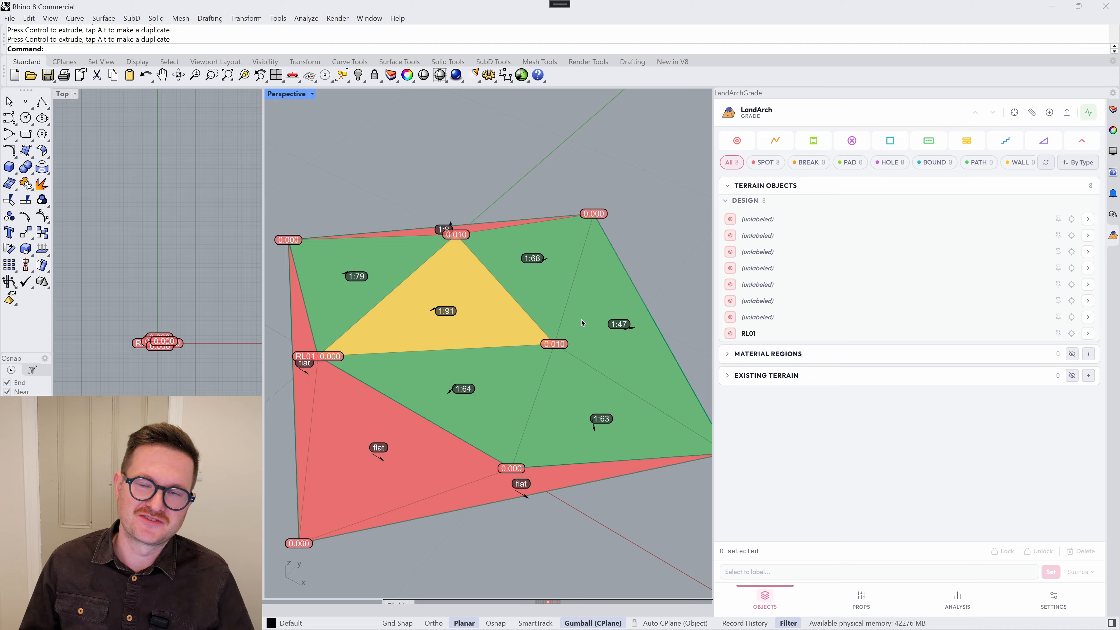
Step: Nudge the elevation of the inner spot height at X 0.795 down past 0.007 m and back up, settling at 0.011 m
click(554, 344)
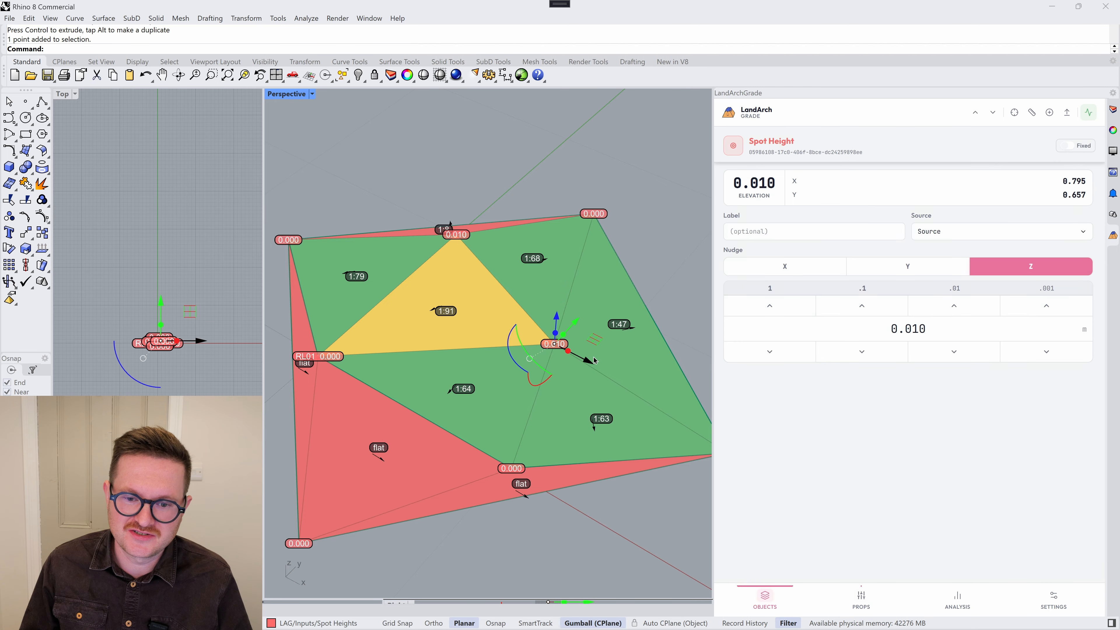
click(1051, 357)
click(1051, 357)
click(1051, 358)
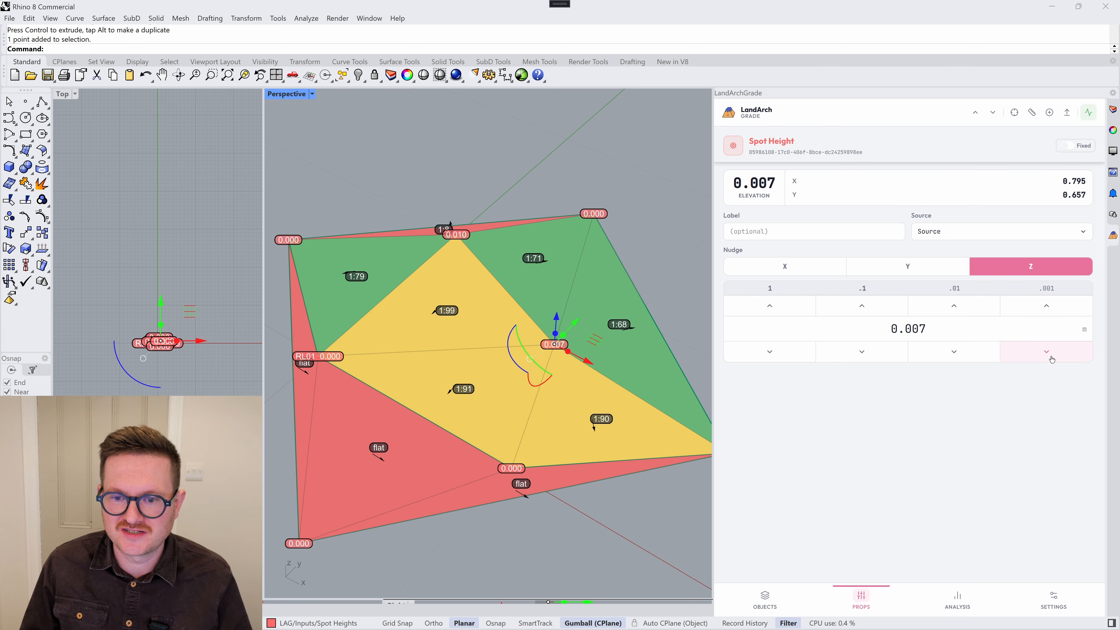
click(1052, 357)
click(1043, 308)
click(1042, 310)
click(1042, 311)
click(1042, 311)
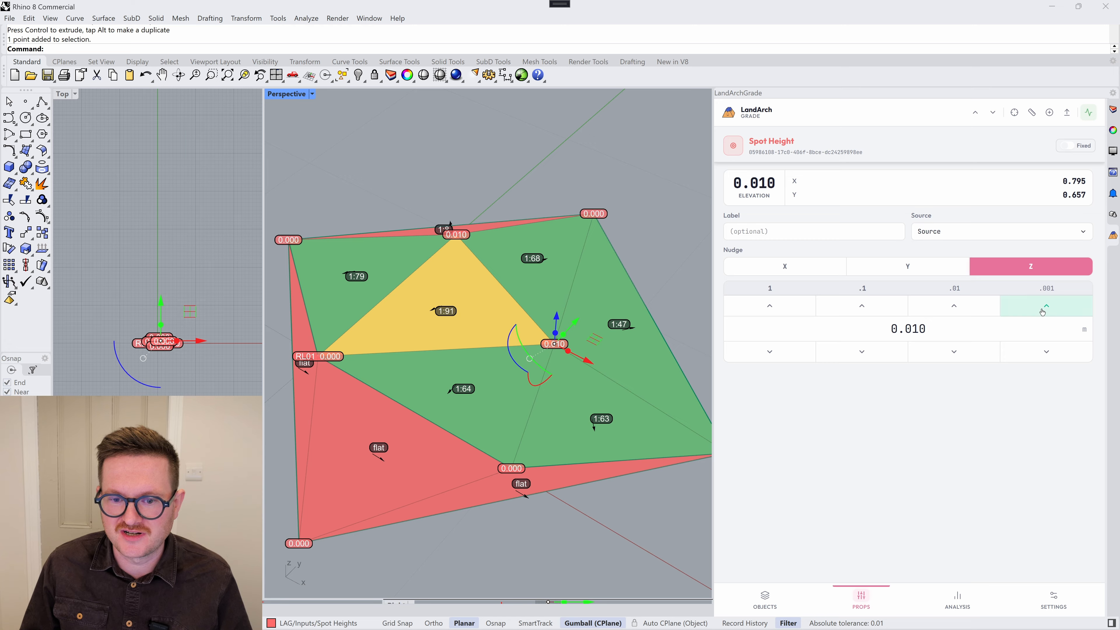
click(1042, 310)
click(1042, 311)
click(1040, 355)
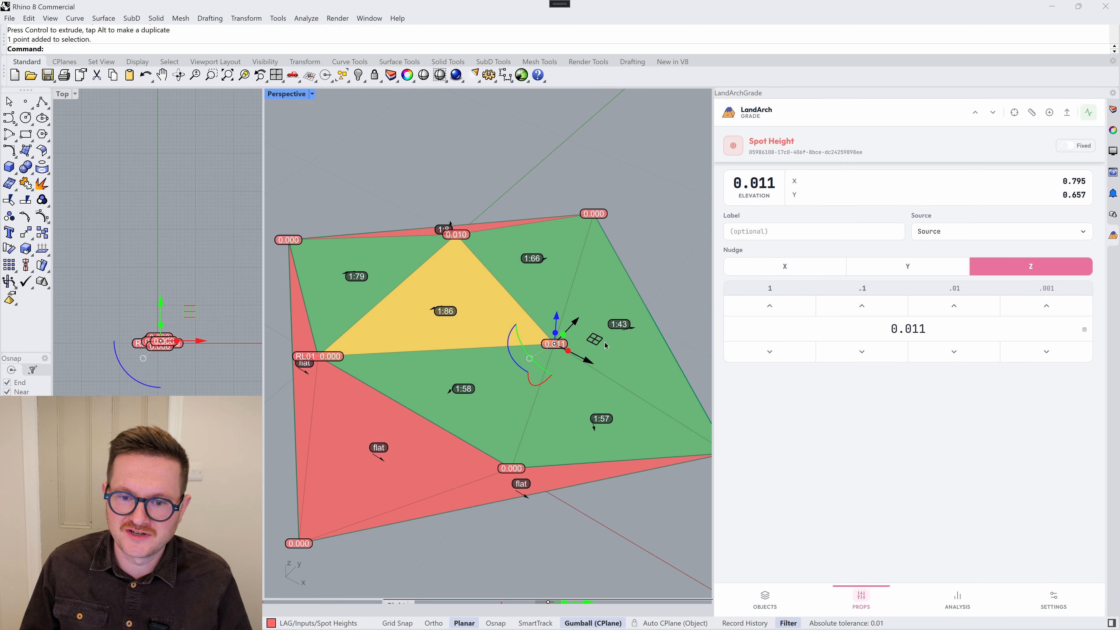
Step: Move the 0.011 m spot height in the XY plane toward the Y axis, and deselect it
drag(592, 342, 555, 329)
click(595, 353)
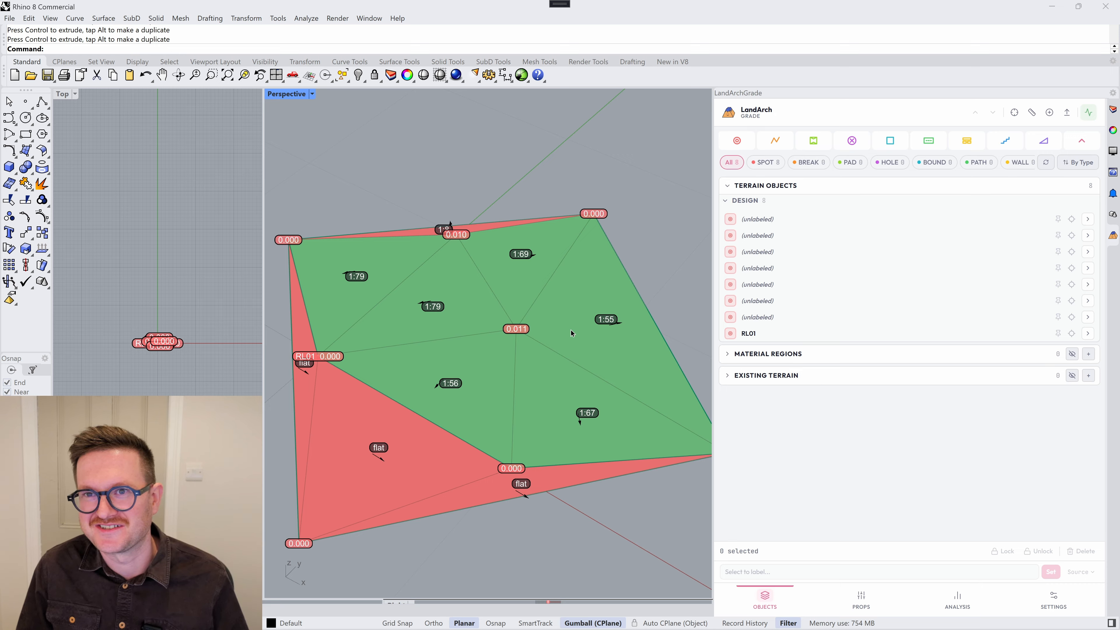
scroll(535, 320, down, 4)
scroll(537, 317, up, 4)
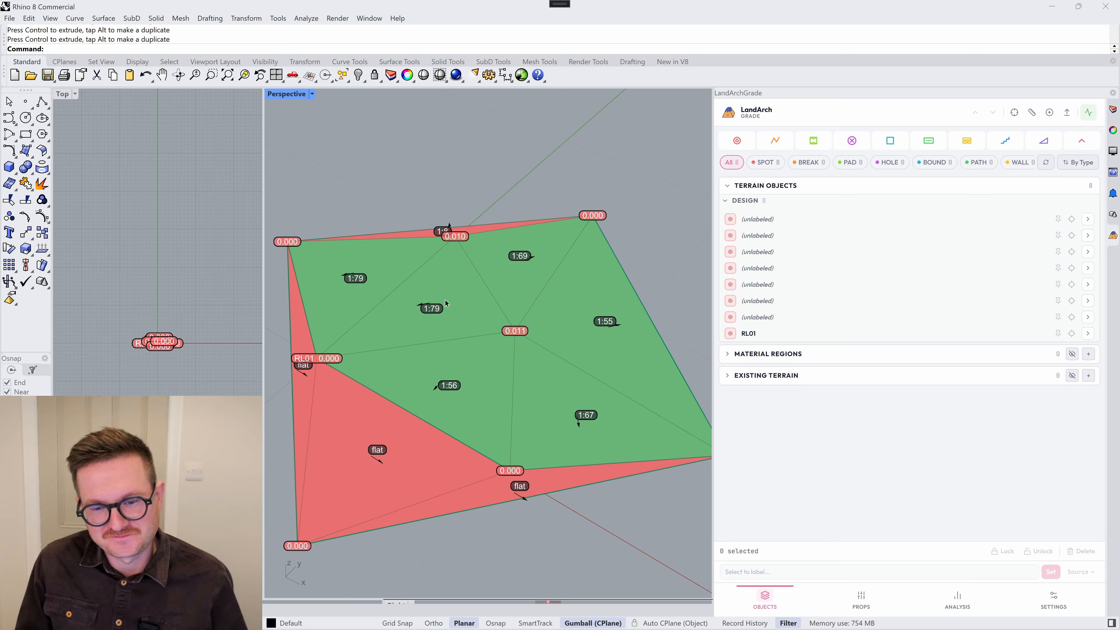
Step: Delete the 0.011 m, 0.010 m, RL01 and remaining non-corner spot heights, keeping only the terrain's four outer corners
scroll(463, 306, down, 1)
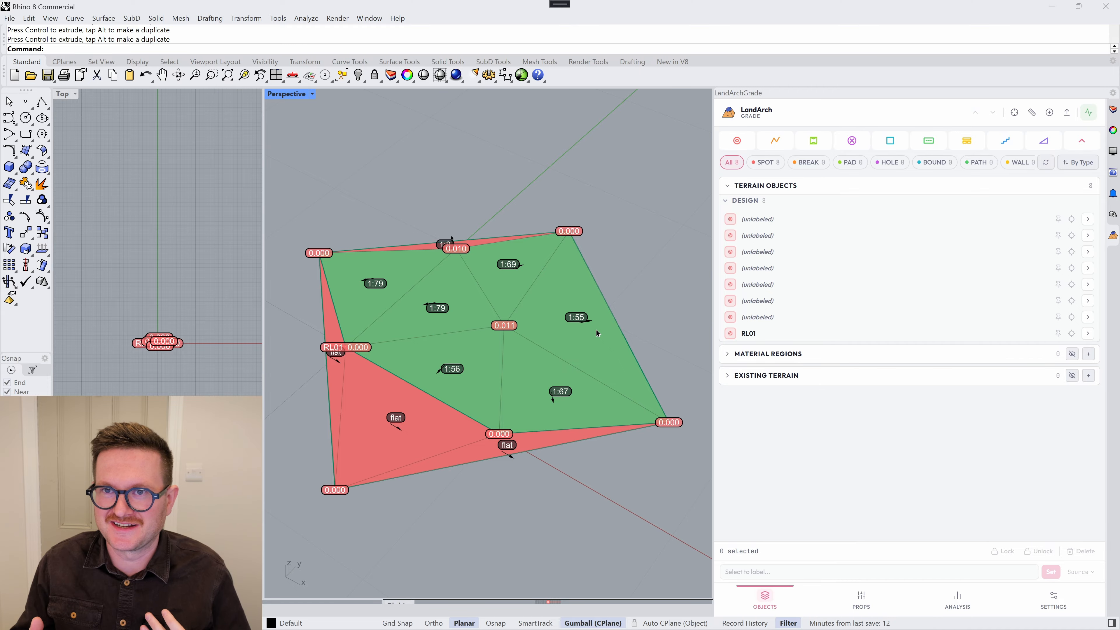
click(504, 325)
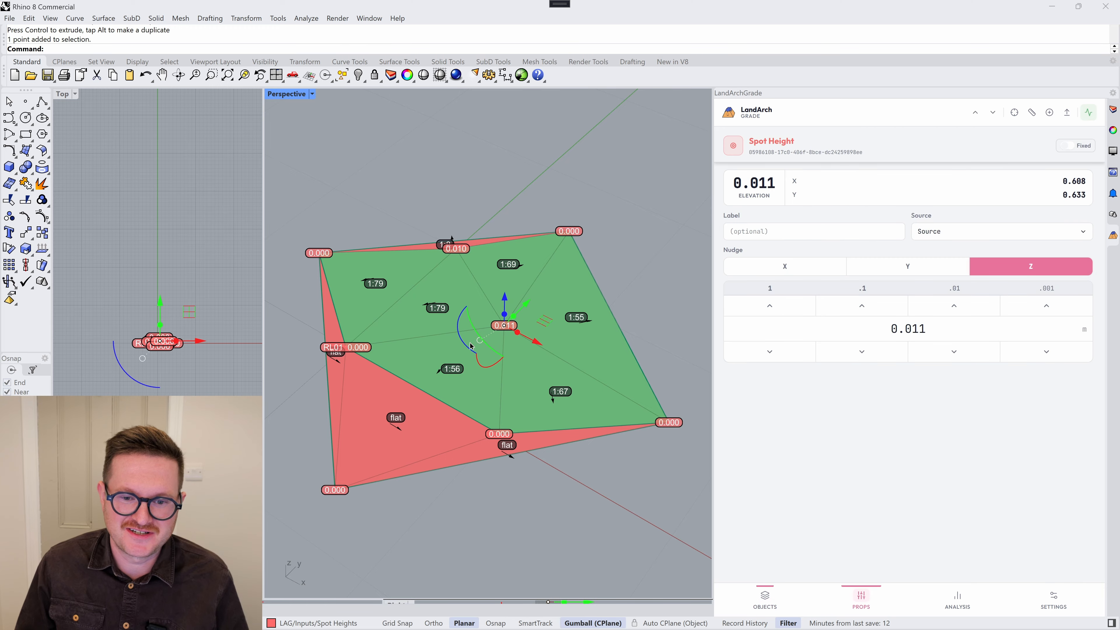
key(Delete)
click(498, 434)
drag(360, 337, 382, 388)
key(Delete)
key(Delete)
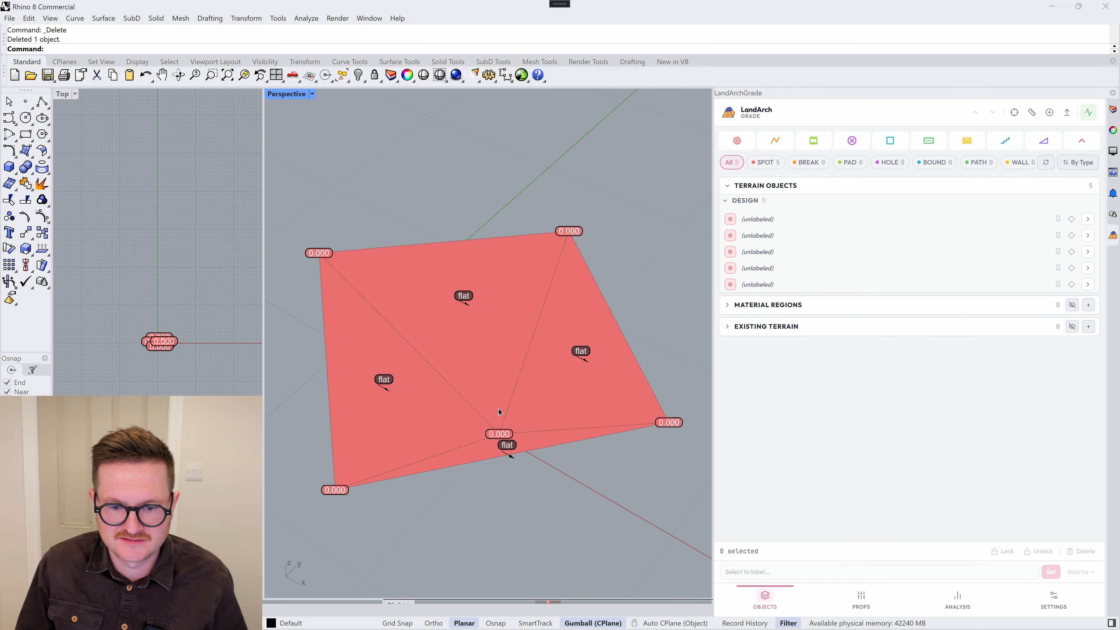
click(507, 444)
key(Delete)
scroll(488, 322, down, 1)
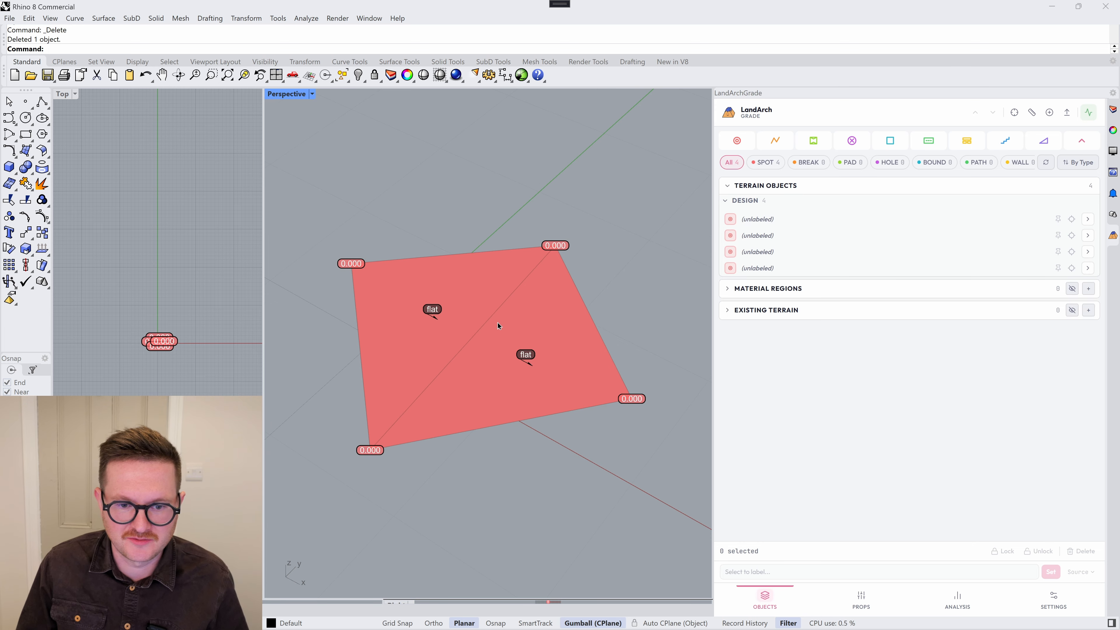
Step: Move the four corner spot heights in the XY plane to enlarge the flat terrain, placing one at X 2.098, Y 0.581, and deselect
scroll(590, 365, down, 2)
click(575, 369)
drag(614, 365, 650, 383)
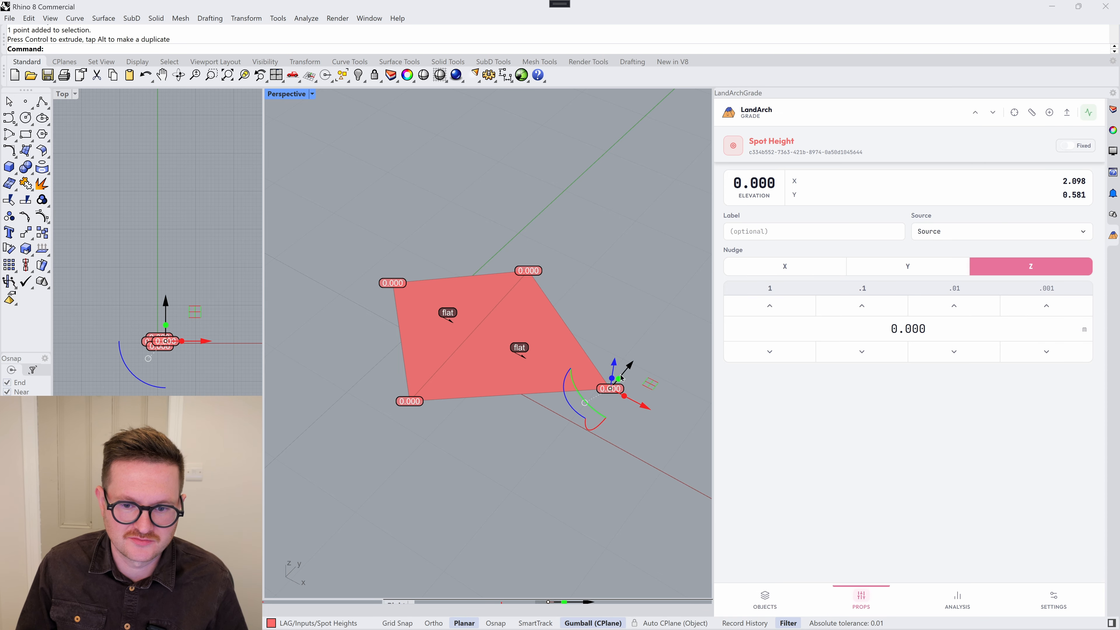
click(409, 401)
drag(450, 396, 432, 422)
click(391, 283)
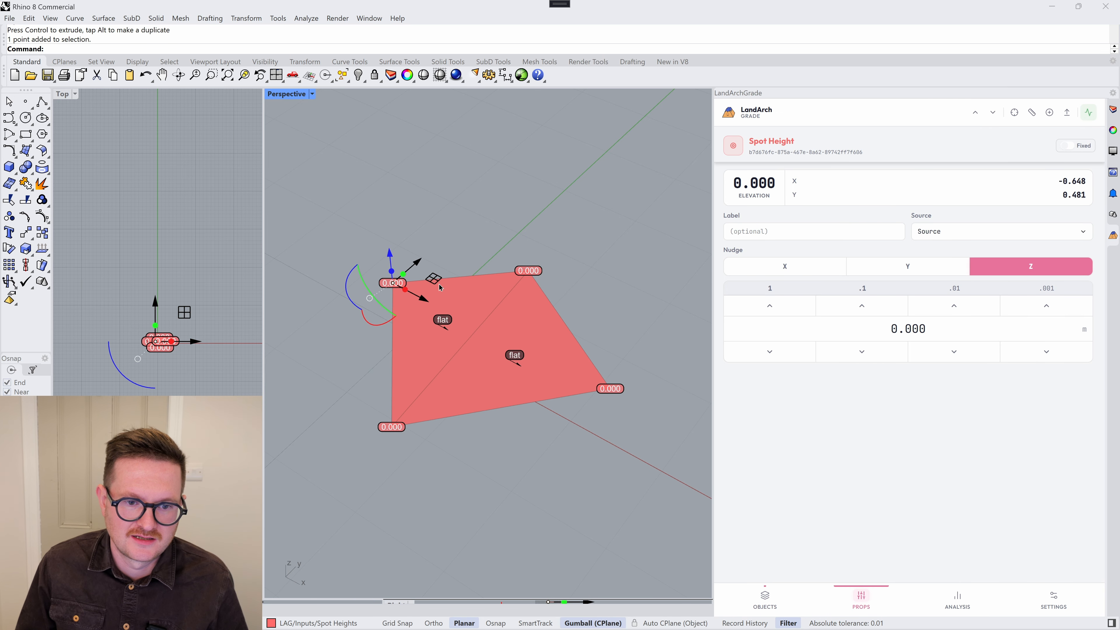
drag(430, 280, 410, 252)
click(528, 270)
drag(564, 268, 584, 248)
click(527, 187)
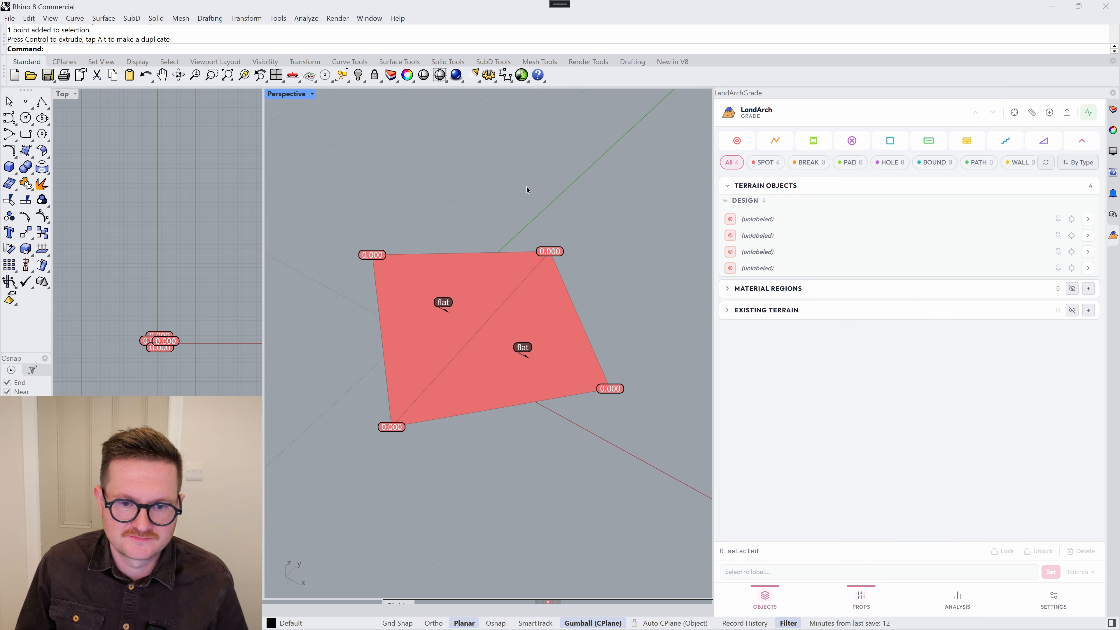
Step: Draw a four-point break line across the terrain, running parallel to the far edge and bending back toward the near edge
scroll(483, 310, up, 2)
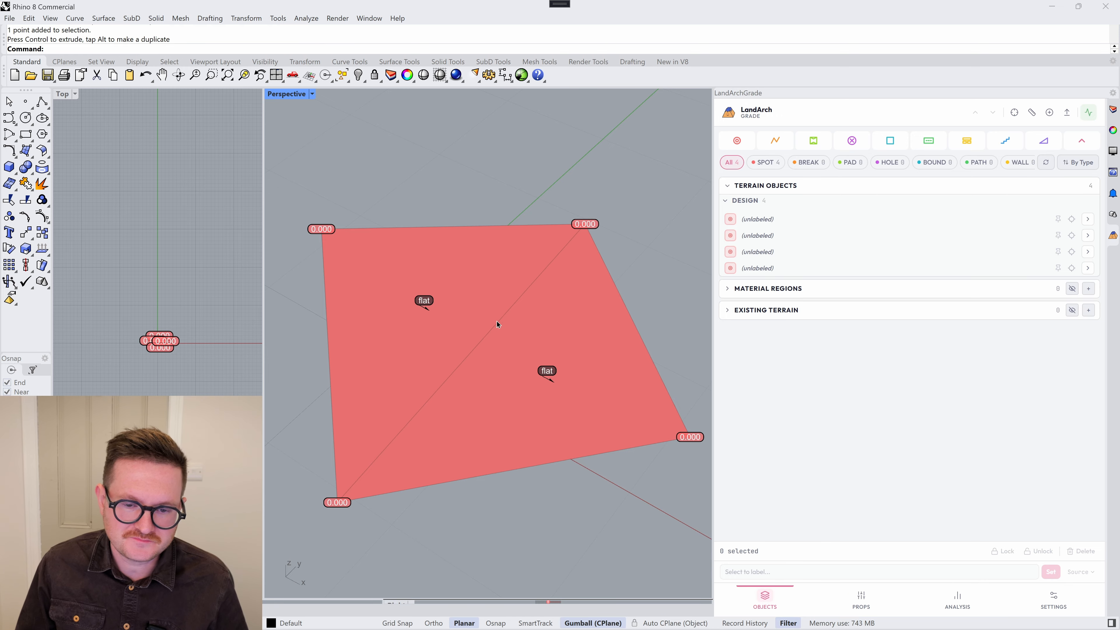
right_drag(497, 320, 507, 331)
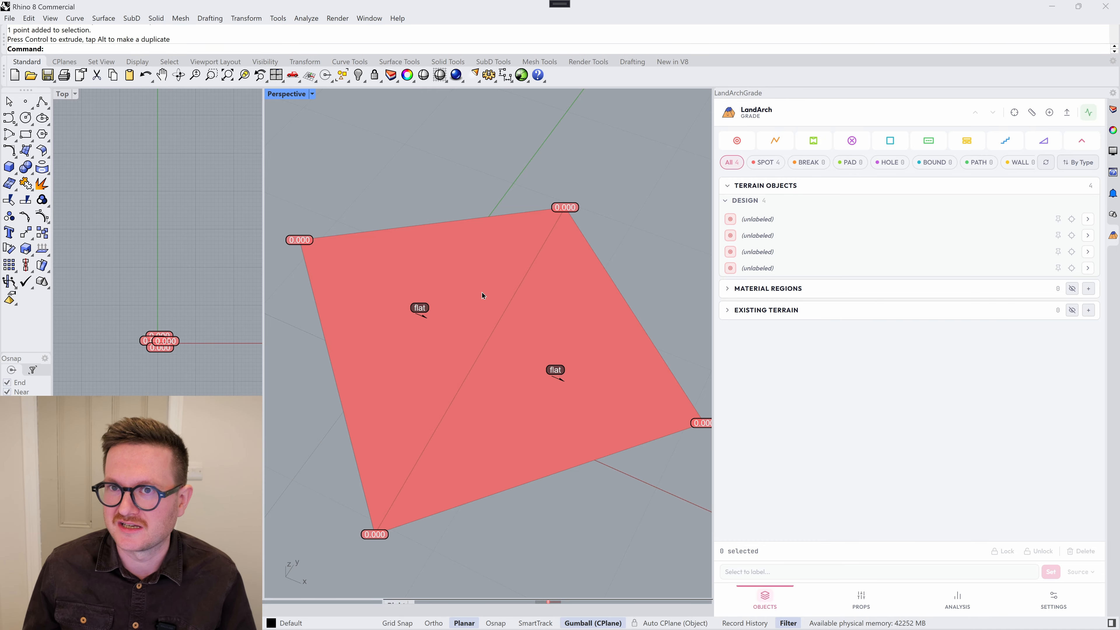
click(775, 142)
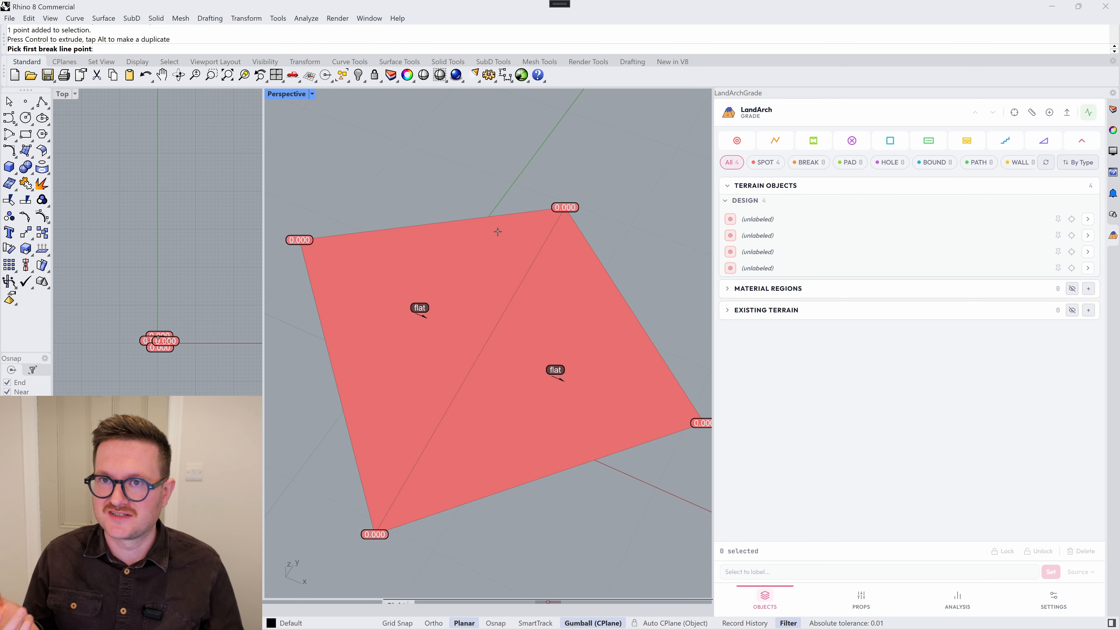
click(403, 257)
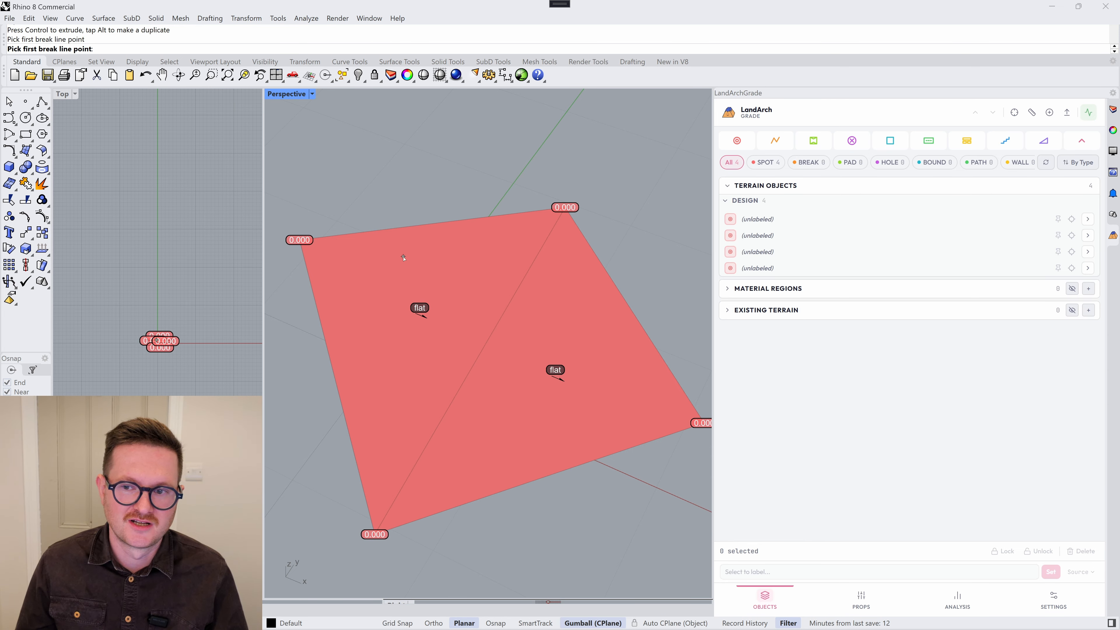
click(402, 256)
click(512, 257)
click(597, 331)
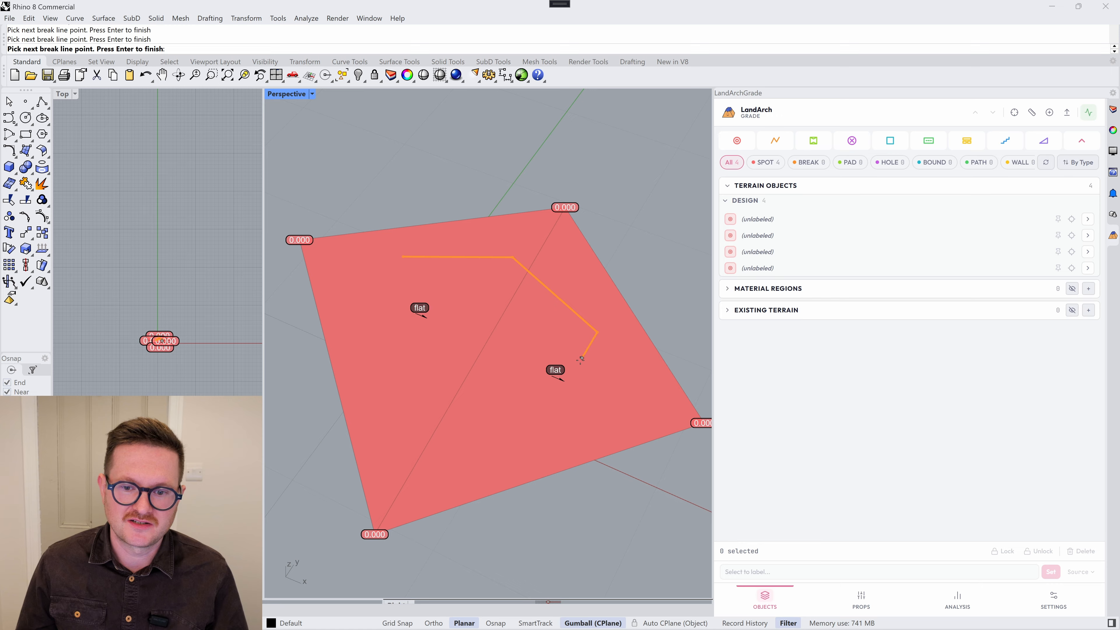
click(518, 428)
key(Return)
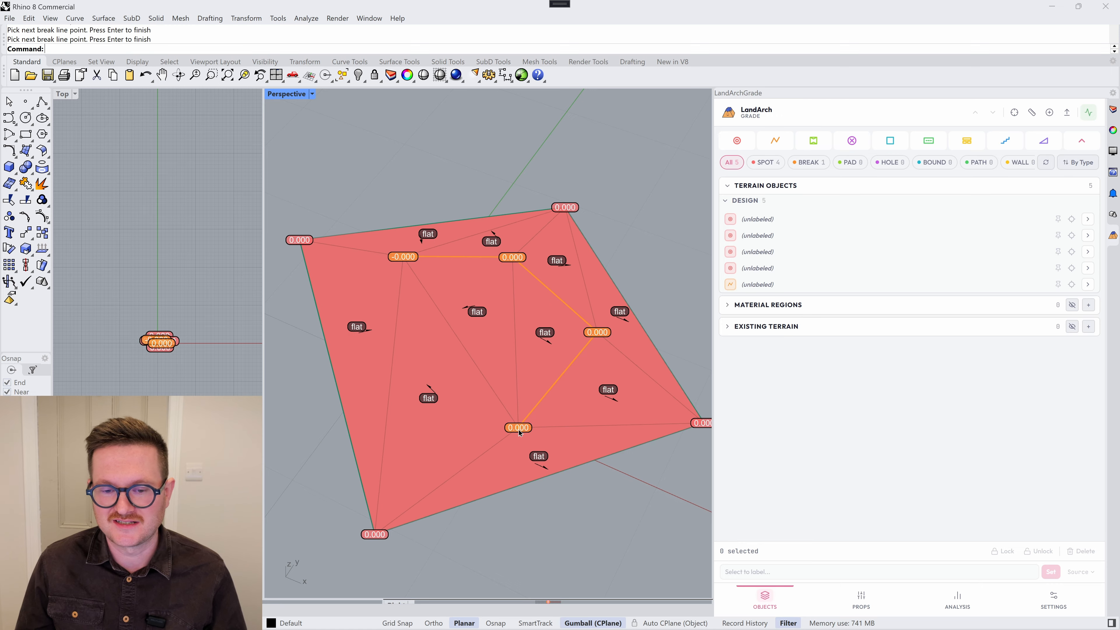
Step: Inspect the terrain triangulation around the break line, and select the line to examine its length, points and section view before deselecting it
scroll(586, 315, up, 2)
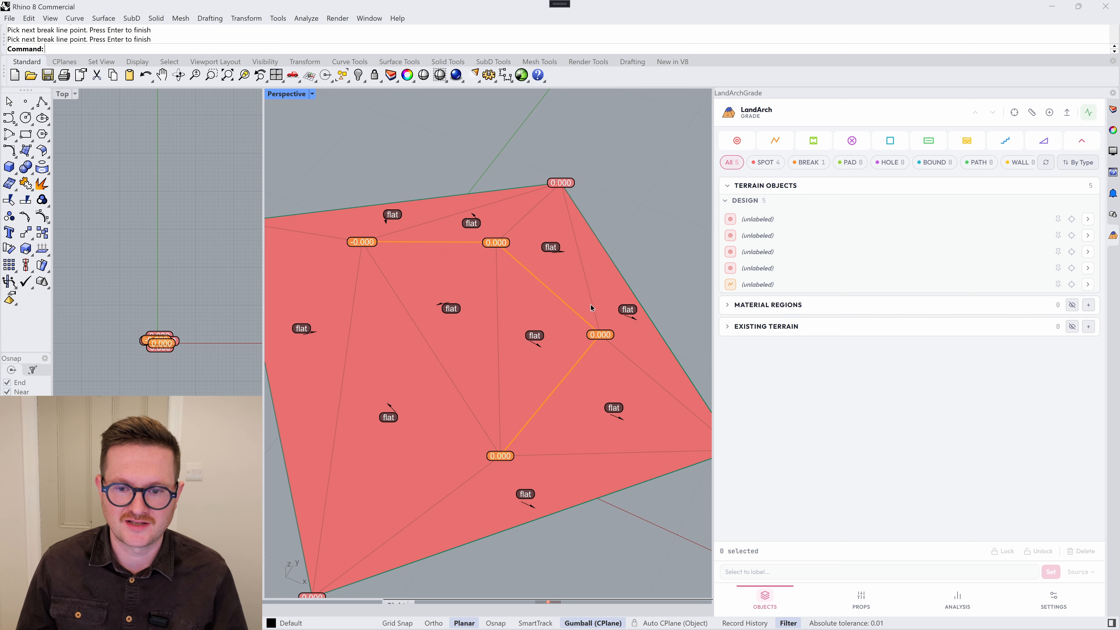
scroll(522, 287, down, 3)
right_drag(489, 300, 475, 305)
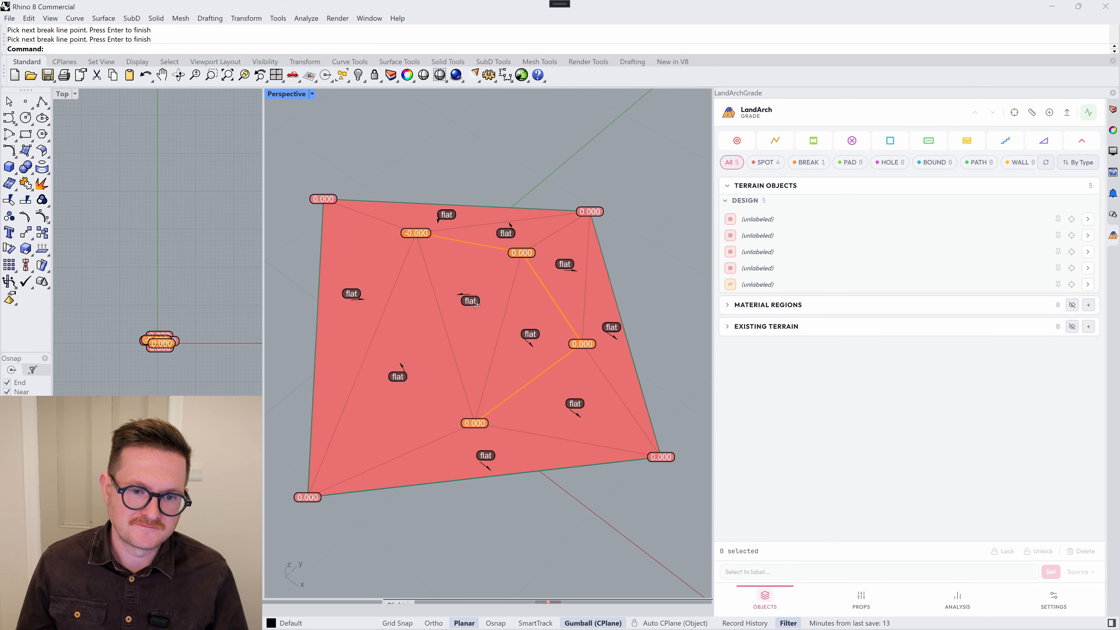
scroll(474, 300, up, 2)
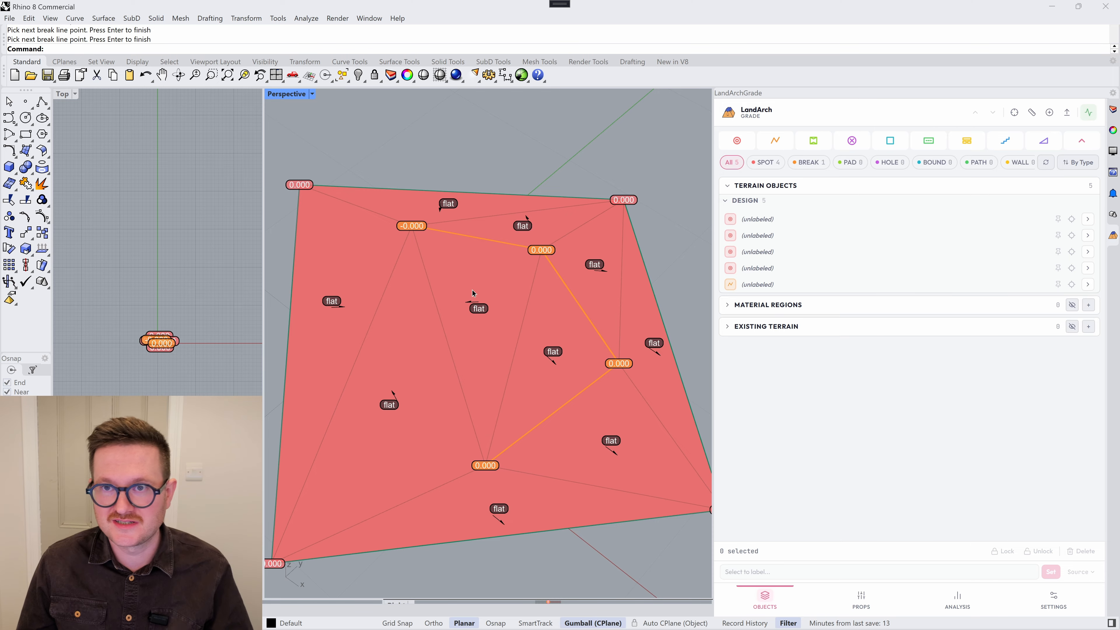
scroll(472, 304, down, 1)
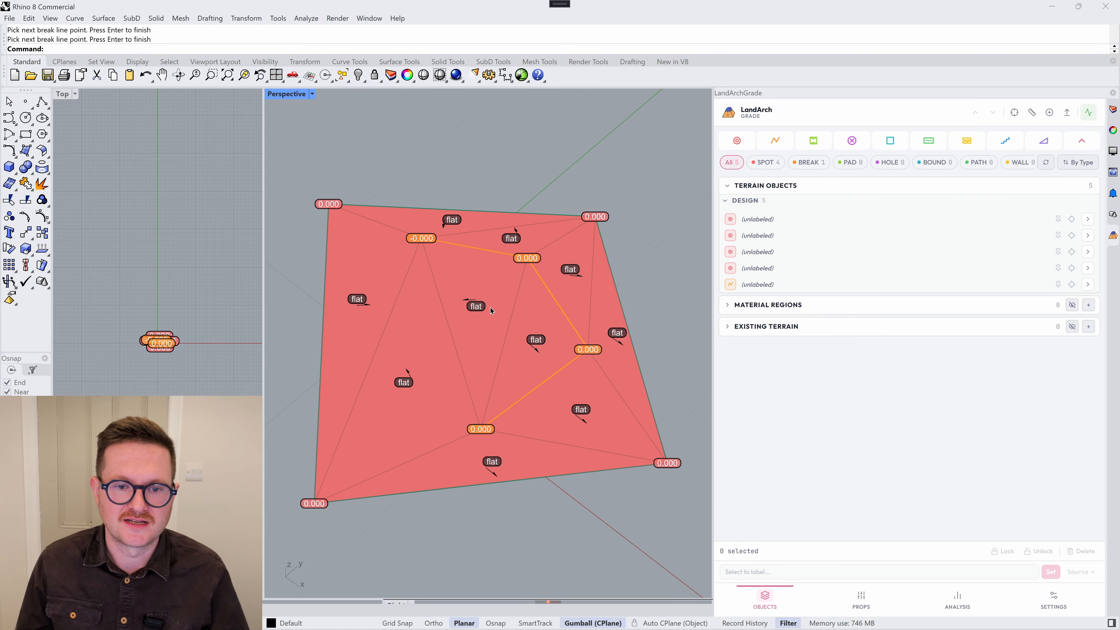
right_drag(491, 310, 502, 299)
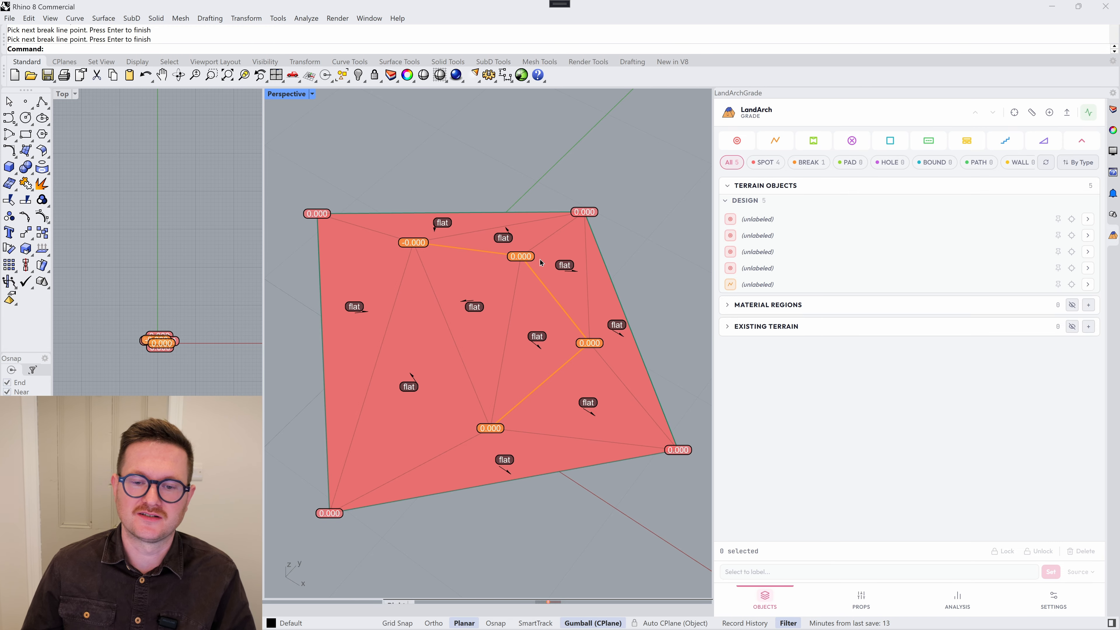
scroll(558, 274, up, 1)
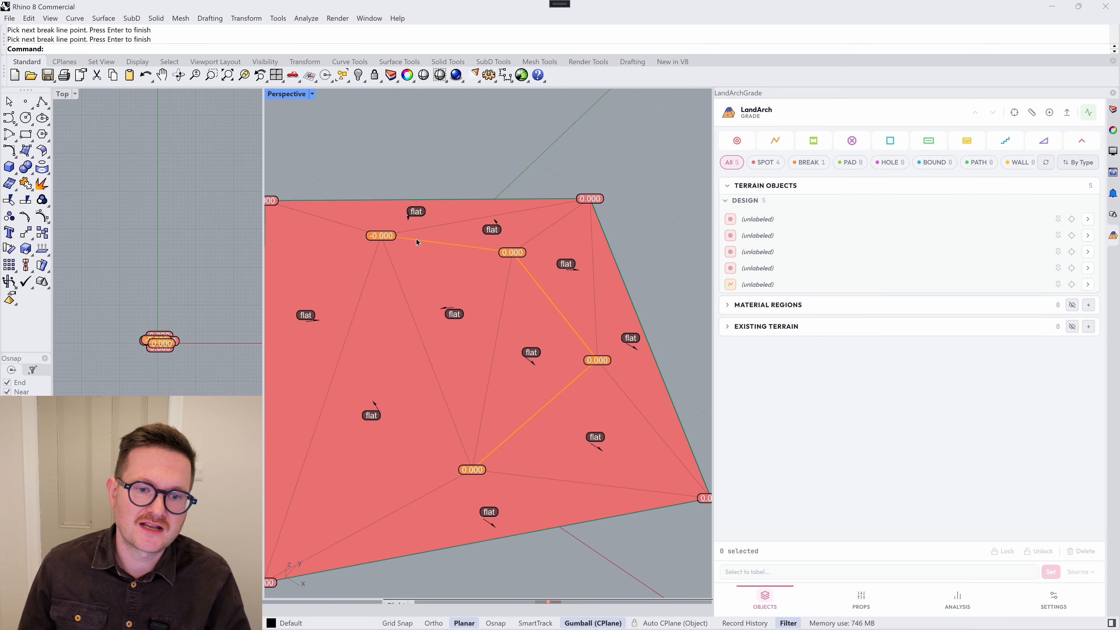
key(Return)
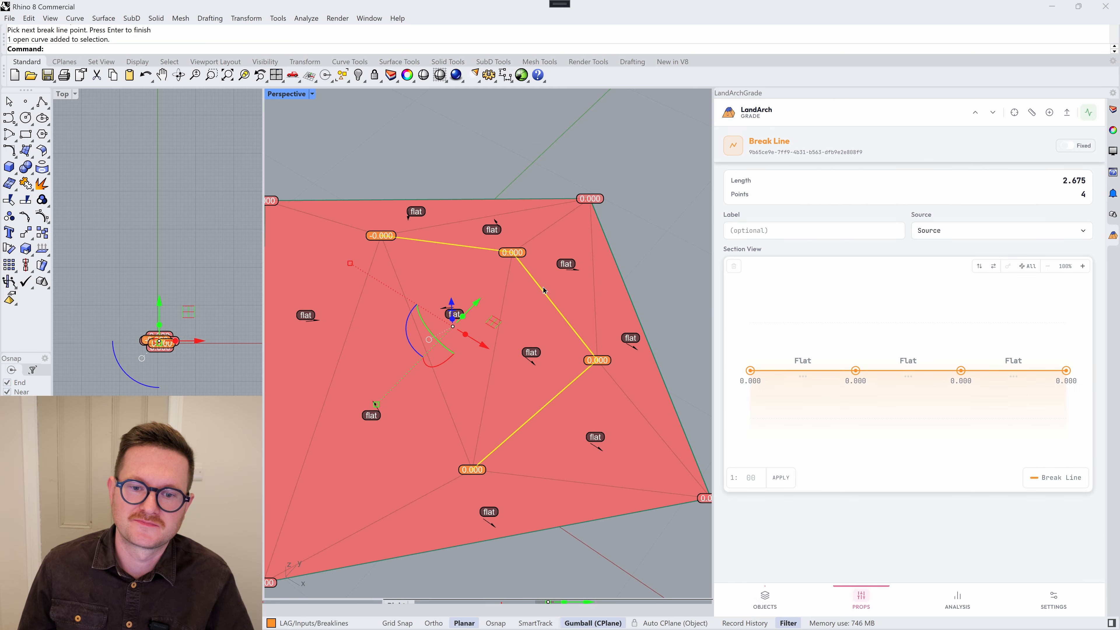
click(586, 289)
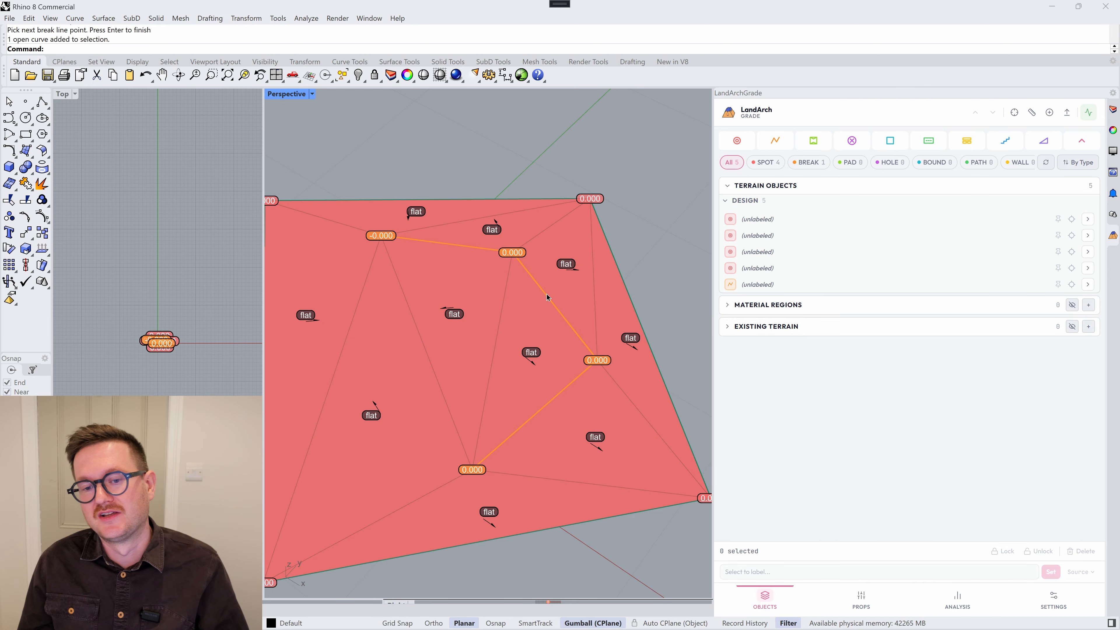
key(Return)
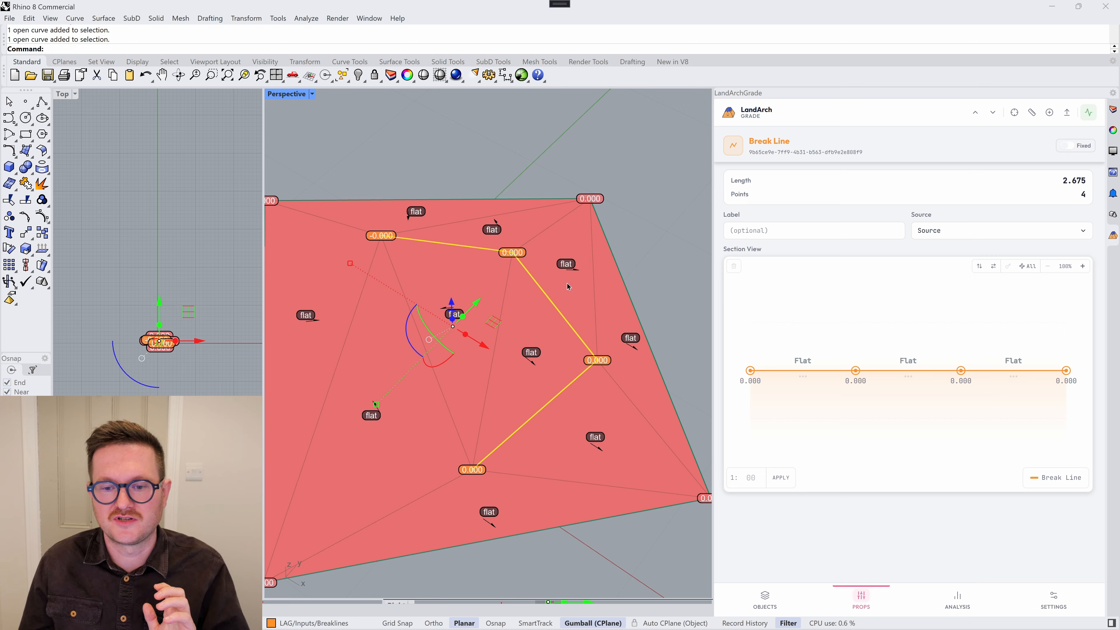
scroll(574, 302, down, 2)
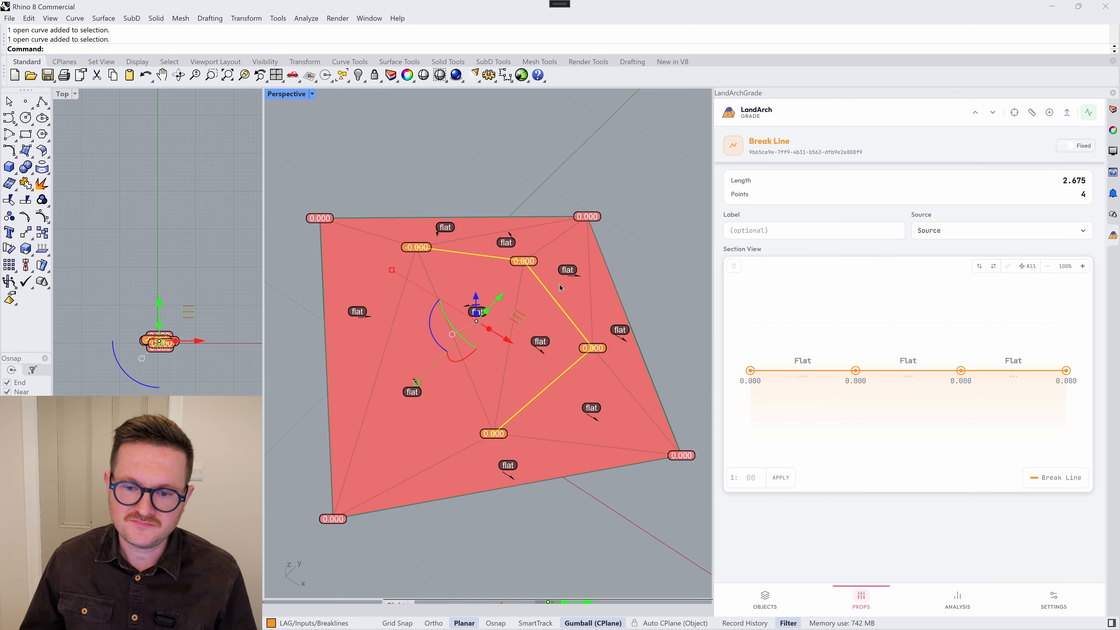
click(595, 305)
drag(591, 298, 556, 315)
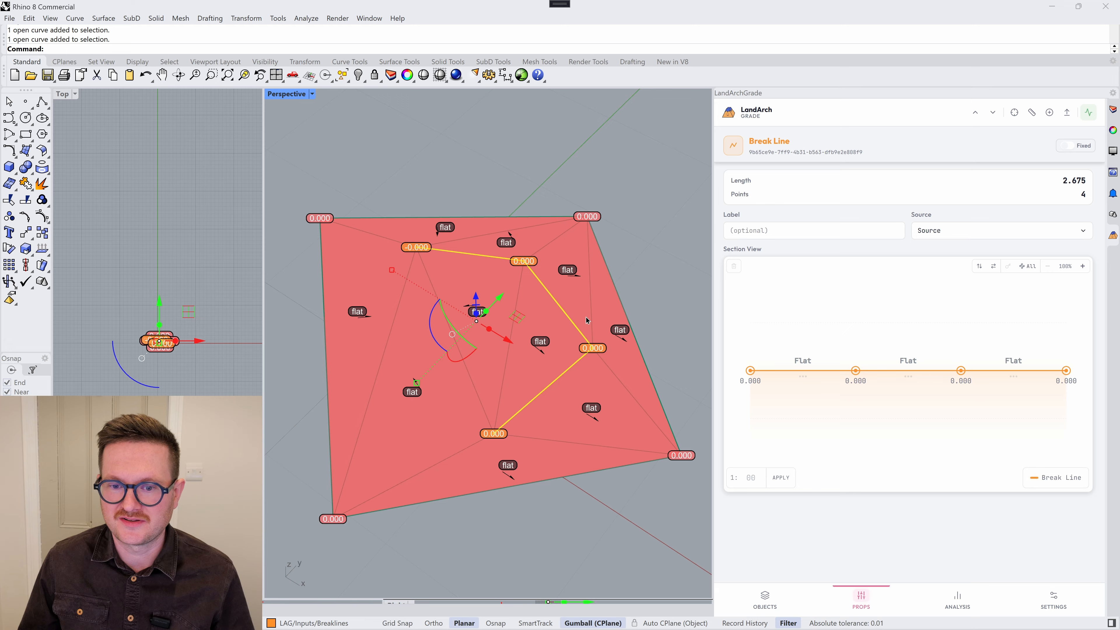
click(576, 307)
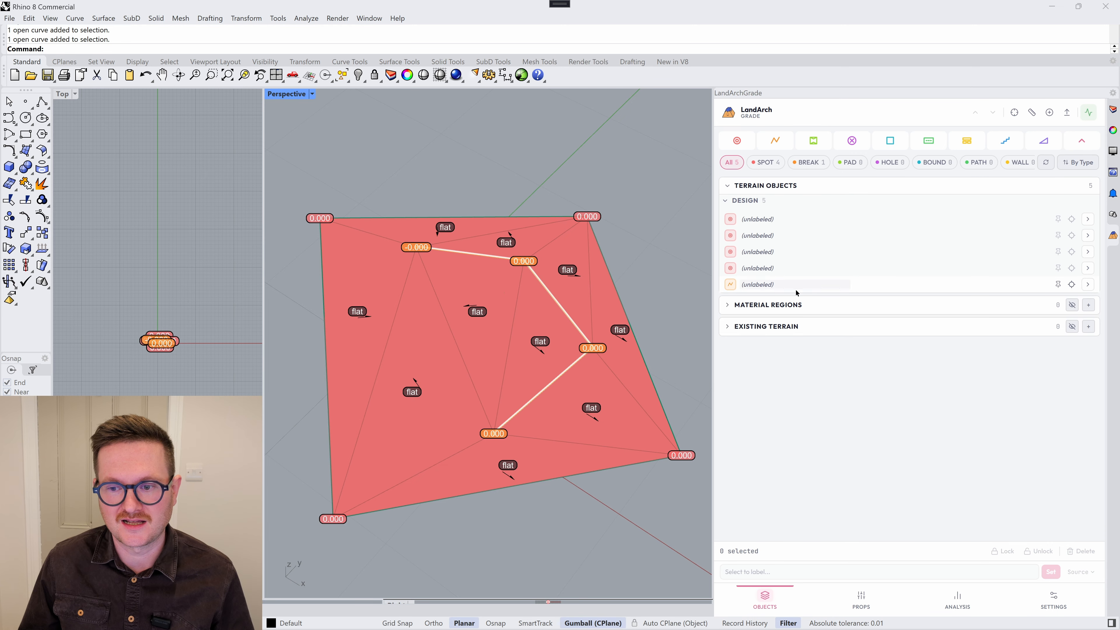
Step: View the break line's properties from the terrain objects list, and return to the list
click(1087, 284)
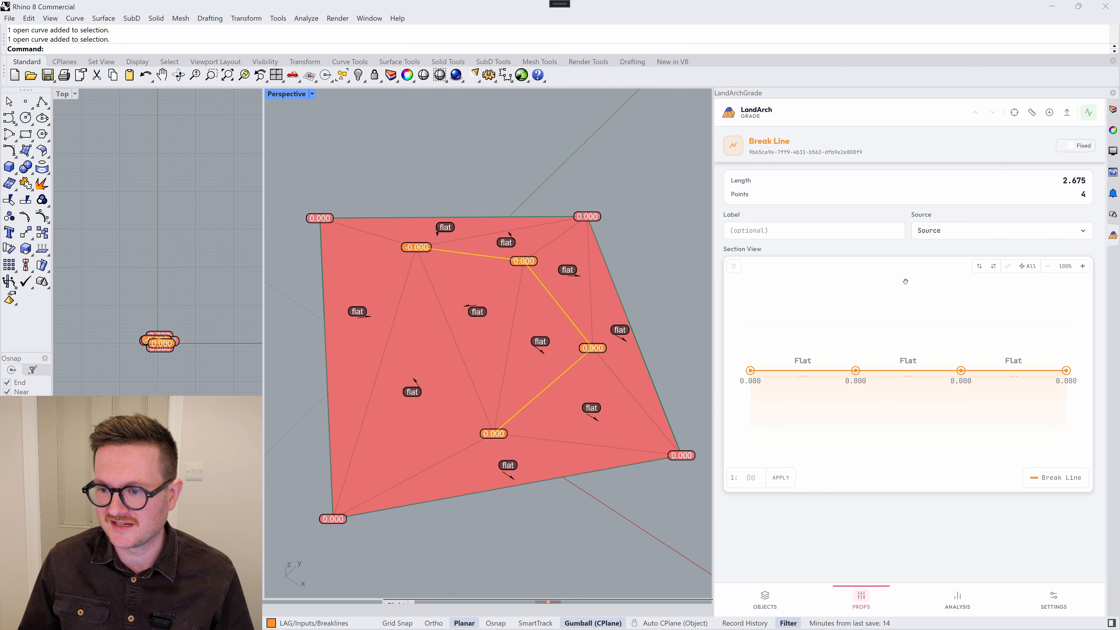
click(766, 599)
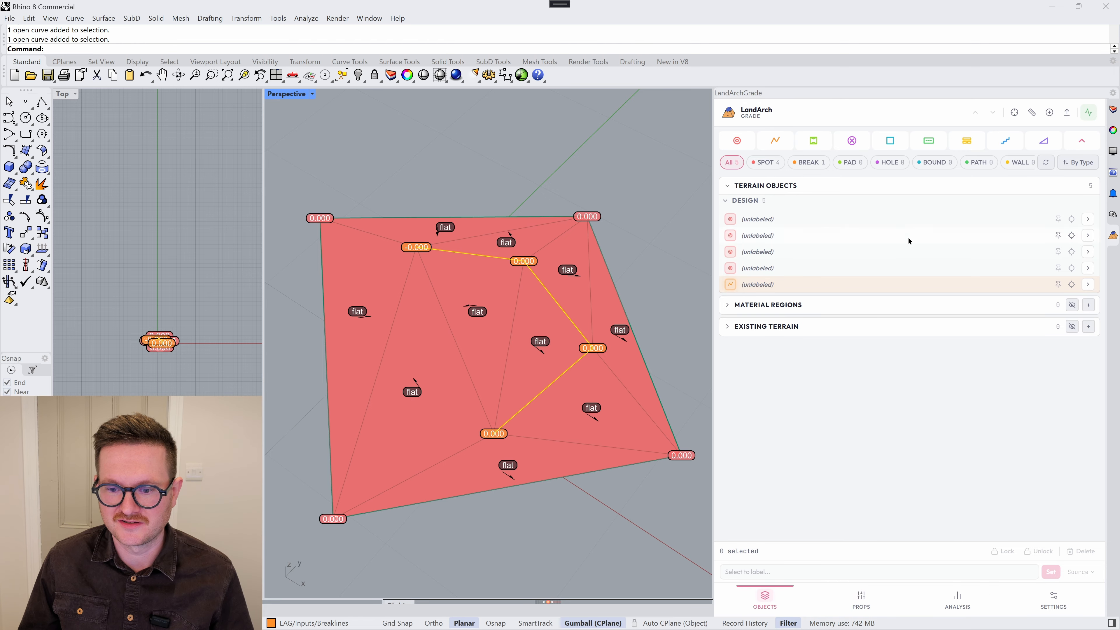
scroll(652, 420, up, 2)
scroll(653, 419, down, 6)
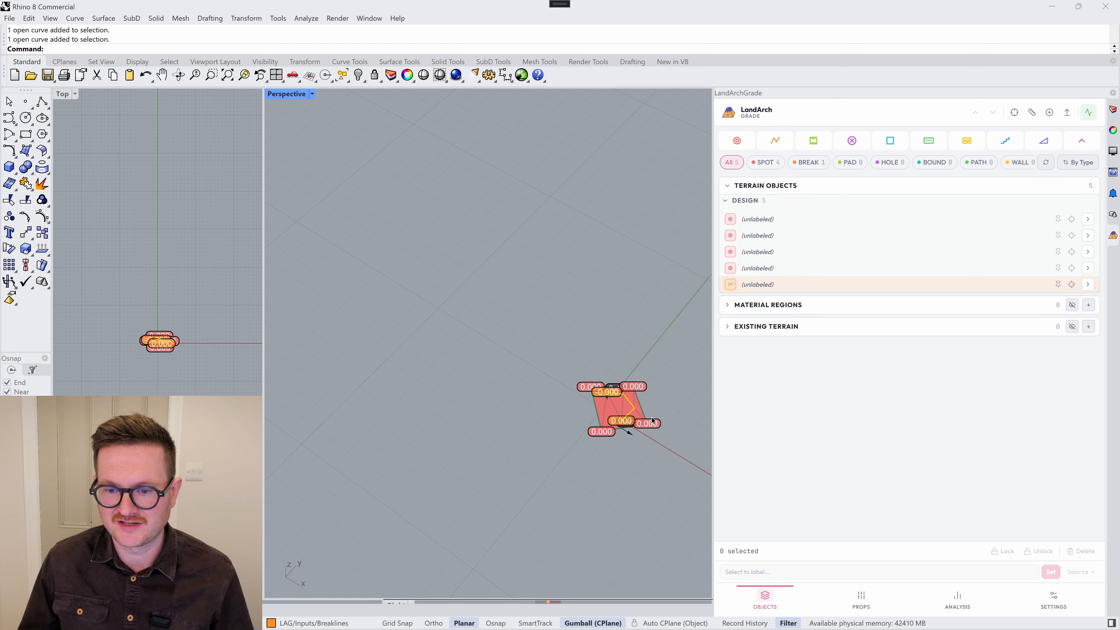
scroll(626, 412, up, 6)
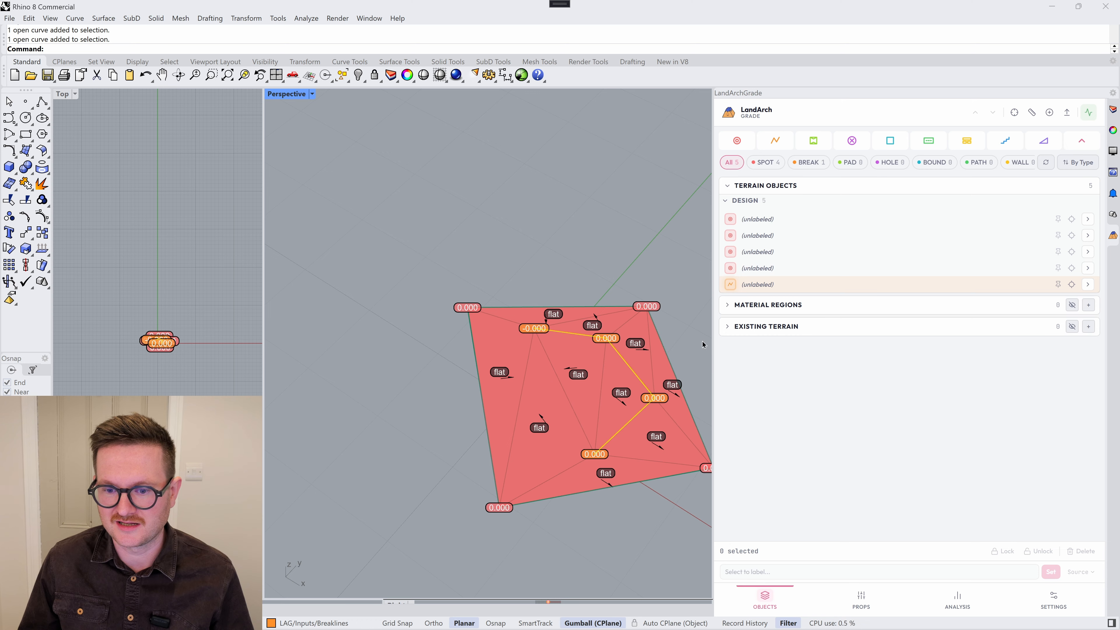
scroll(654, 395, up, 2)
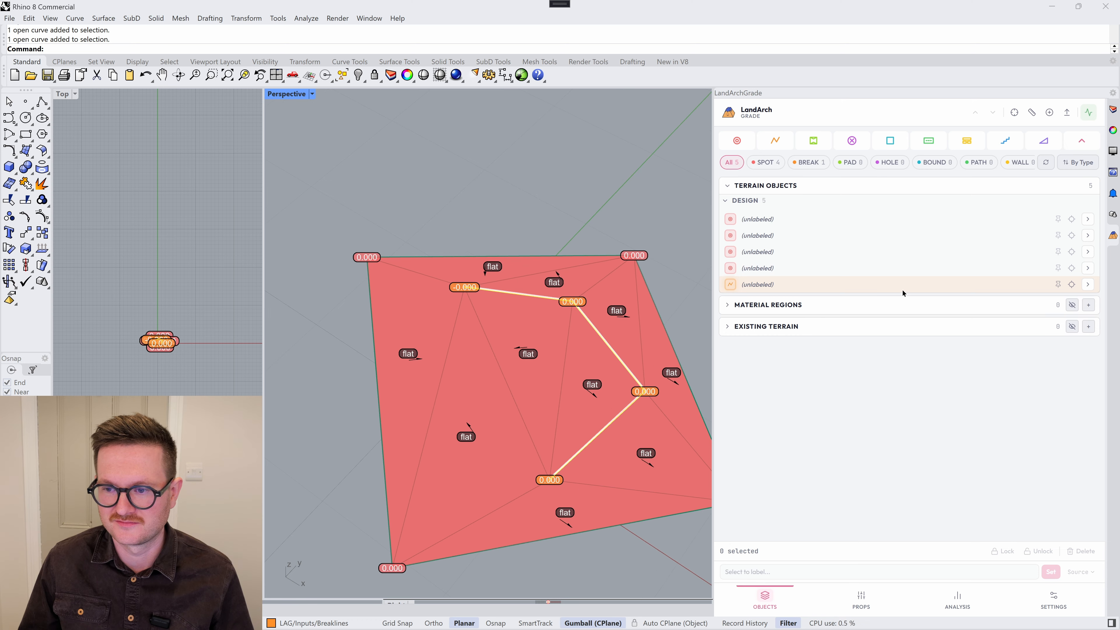
Step: Open the break line's properties from the terrain objects list and raise its first point to 0.013 m in the section view
click(929, 285)
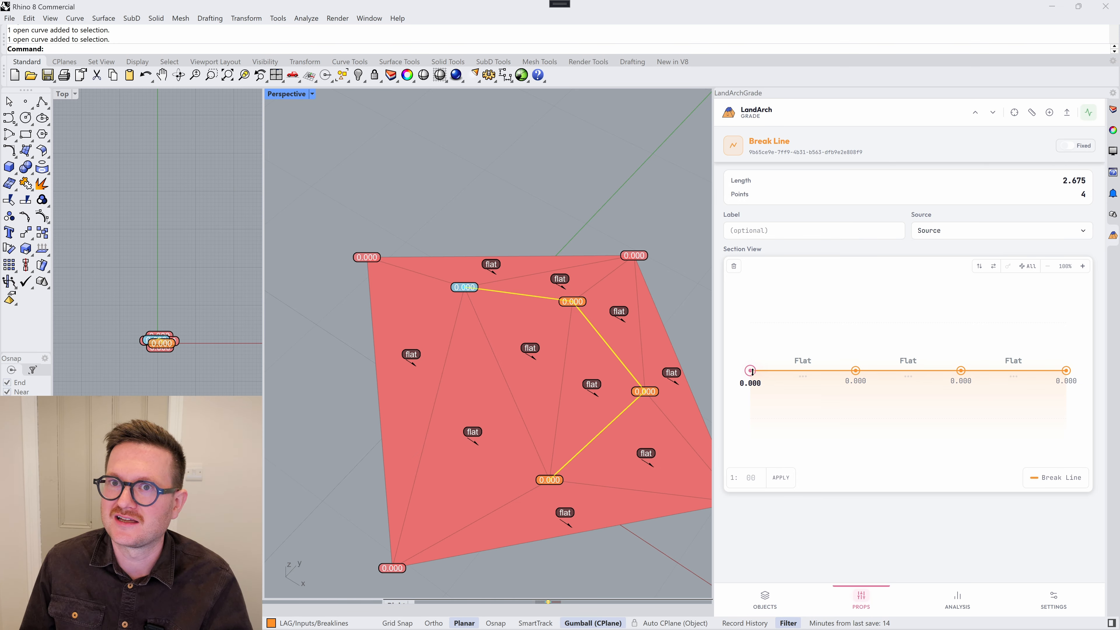
mouse_move(751, 371)
mouse_down()
mouse_move(751, 335)
mouse_move(753, 359)
mouse_up()
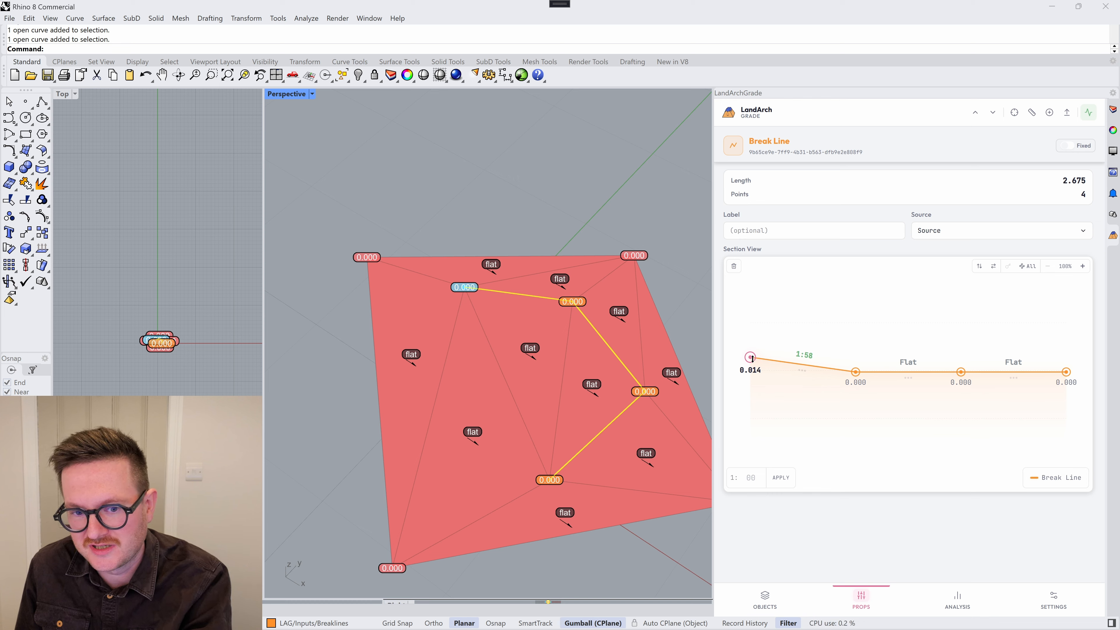
drag(753, 359, 750, 360)
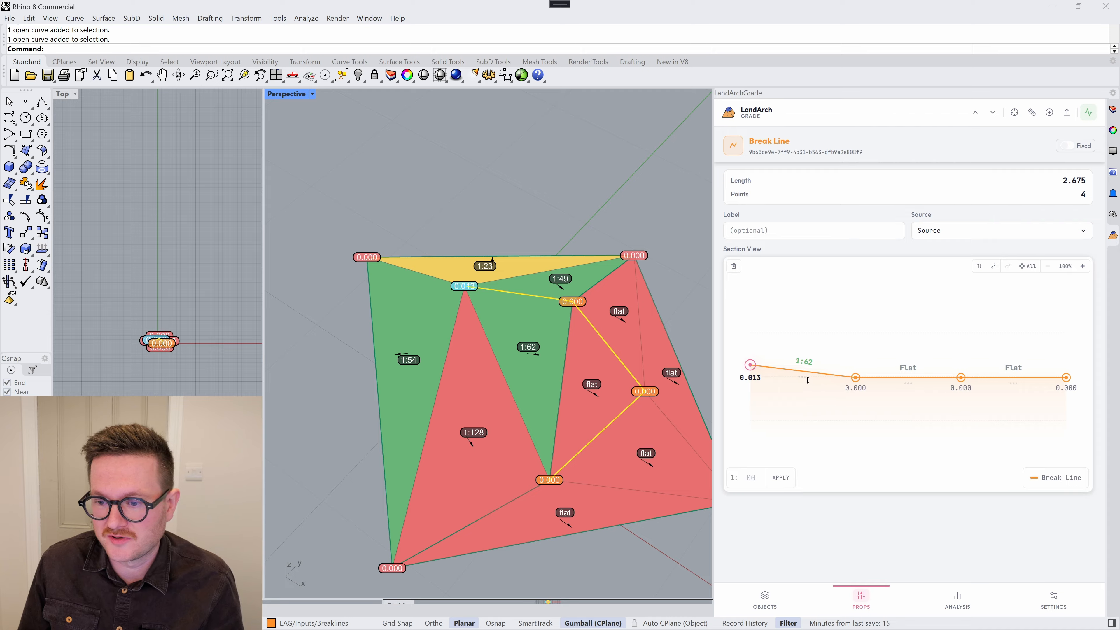
Step: Raise the break line's first segment in the section view so its start is at 0.061 m, and set its slope to a rising 1:30
mouse_move(807, 378)
mouse_down()
mouse_move(803, 329)
mouse_move(815, 381)
mouse_up()
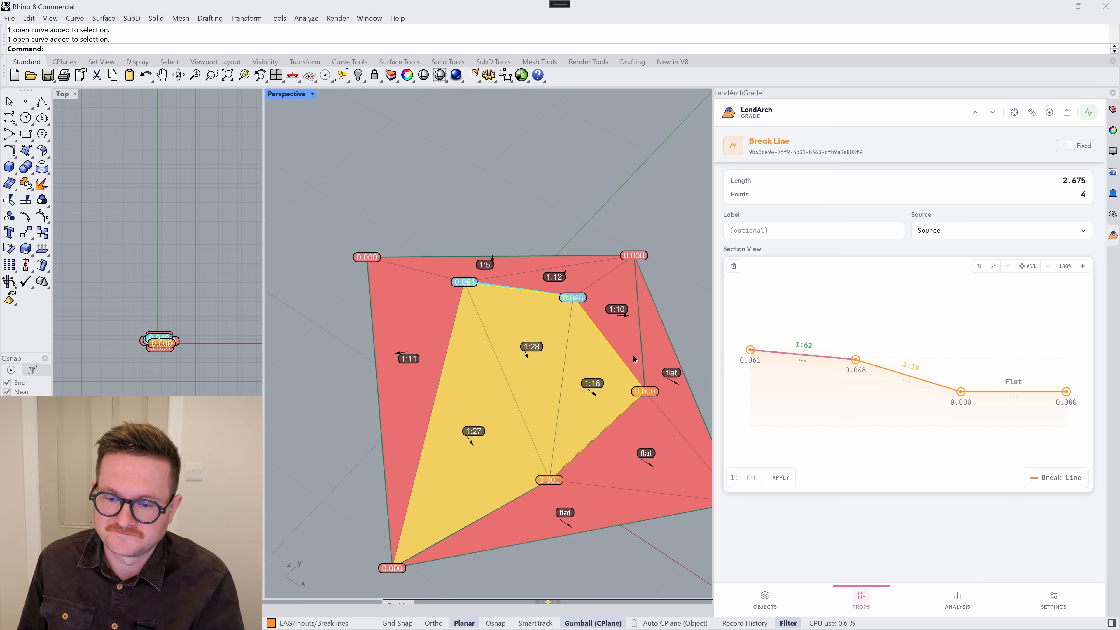
double_click(805, 346)
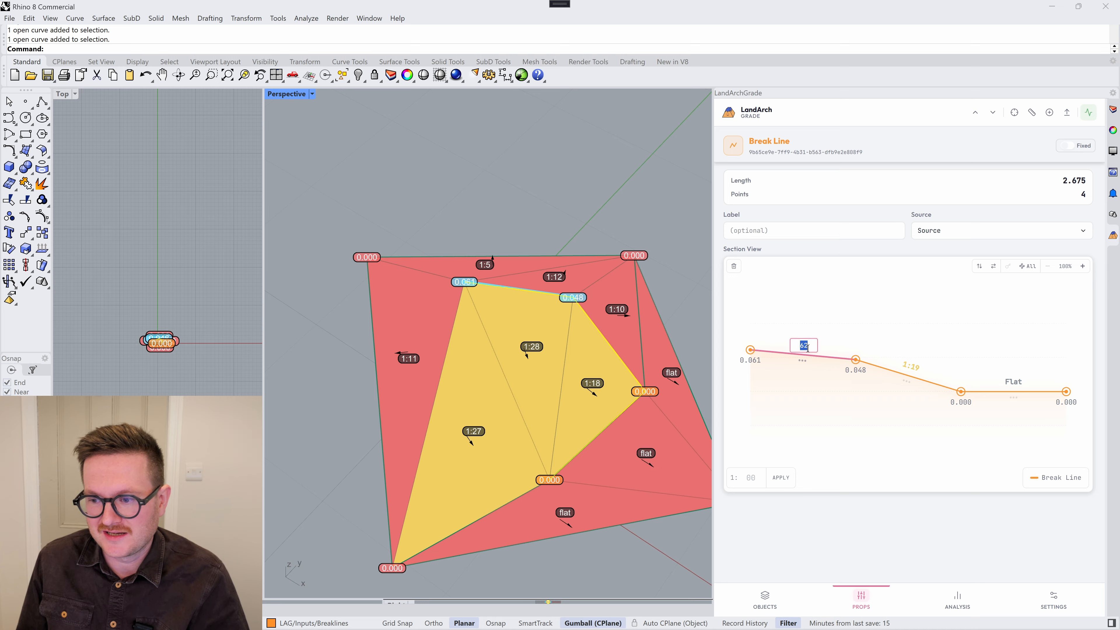
key(Return)
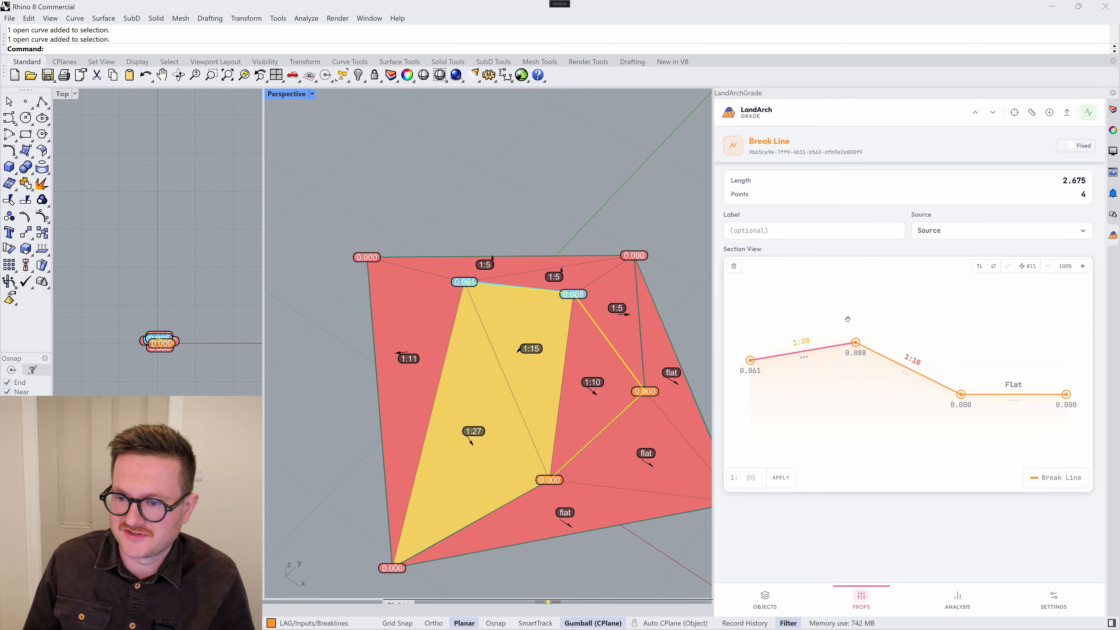
Step: Set the slope of the break line's second segment to a rising 1:60
double_click(921, 365)
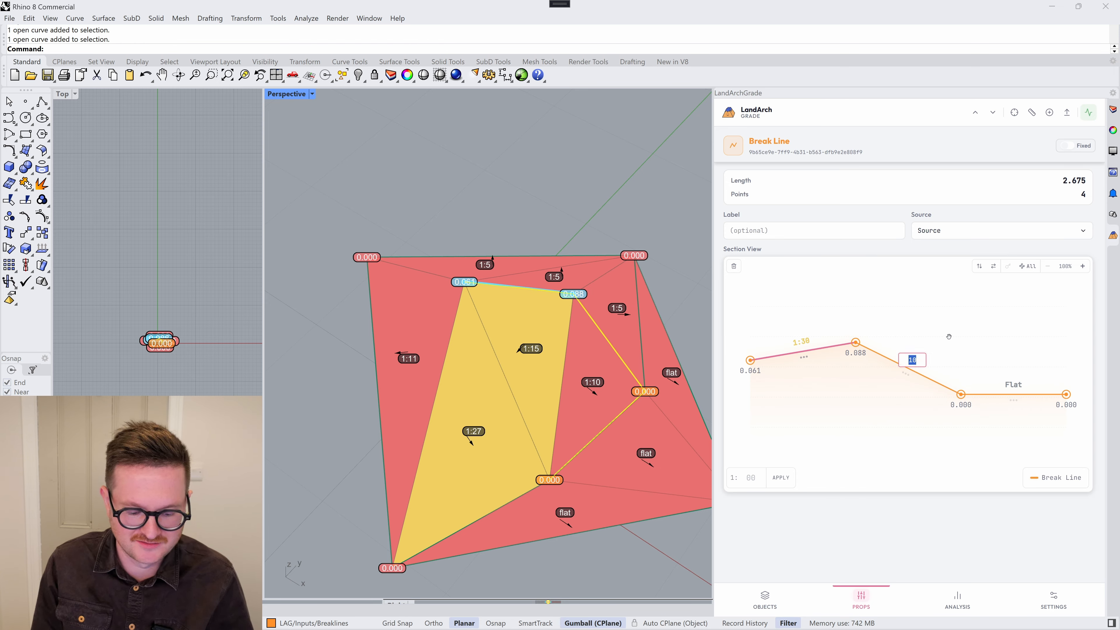
text(60)
key(Return)
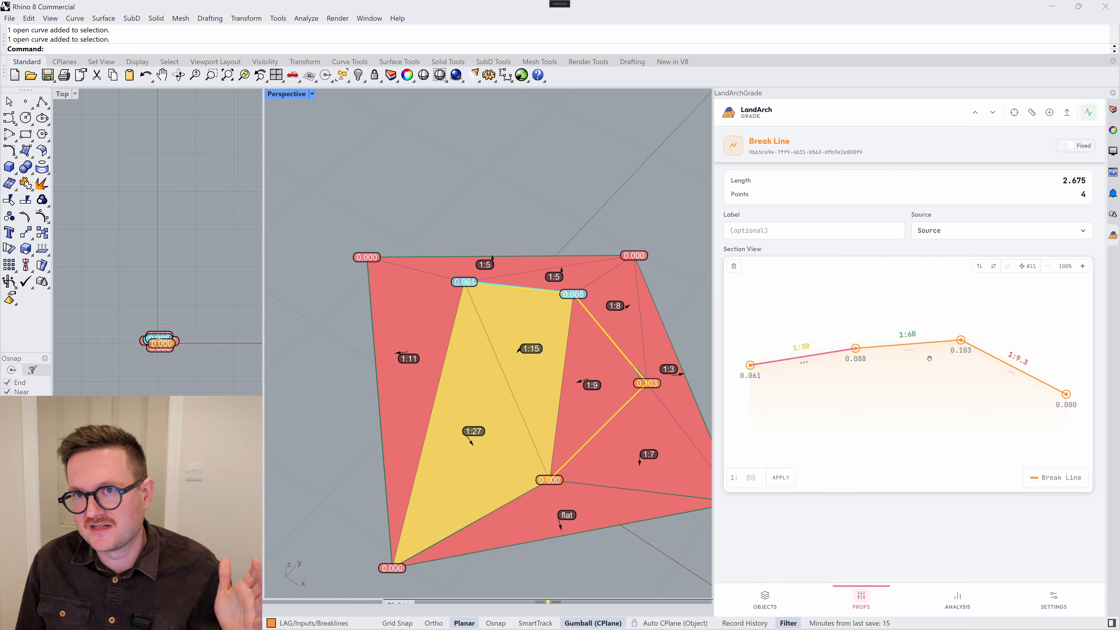
Step: Try a falling 1:30 slope on the break line's first segment, and return it to a rising 1:30
double_click(801, 346)
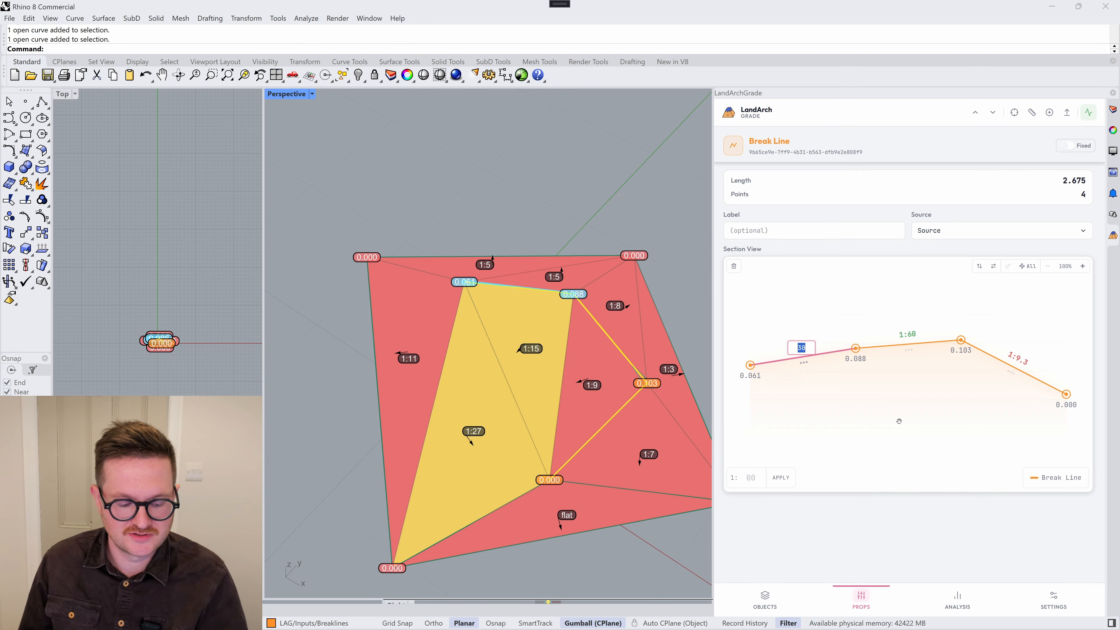
text(30)
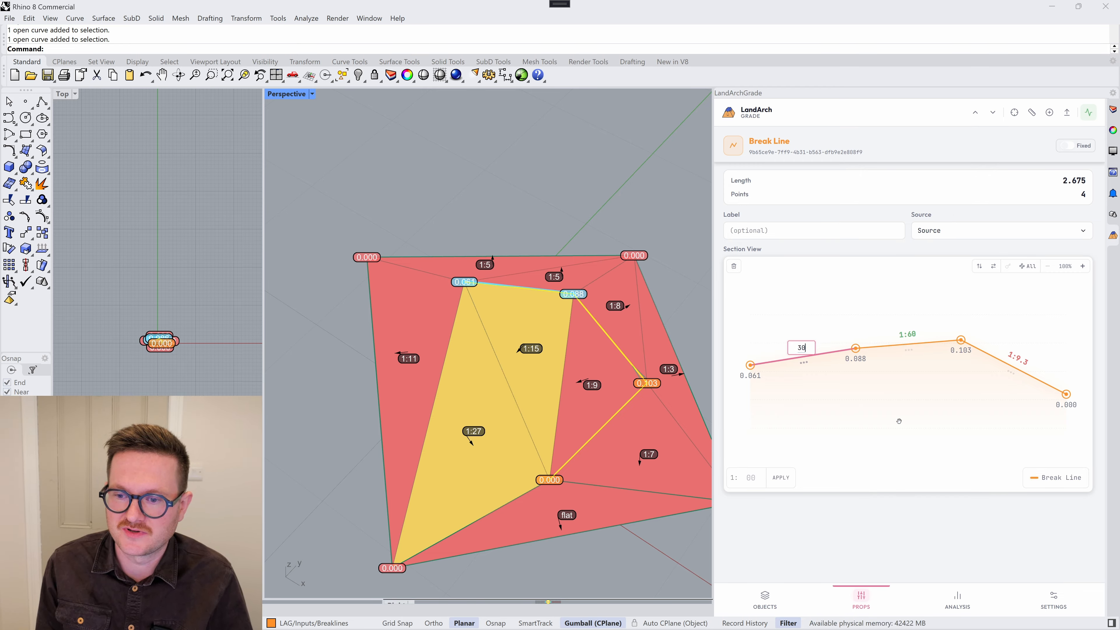
key(Return)
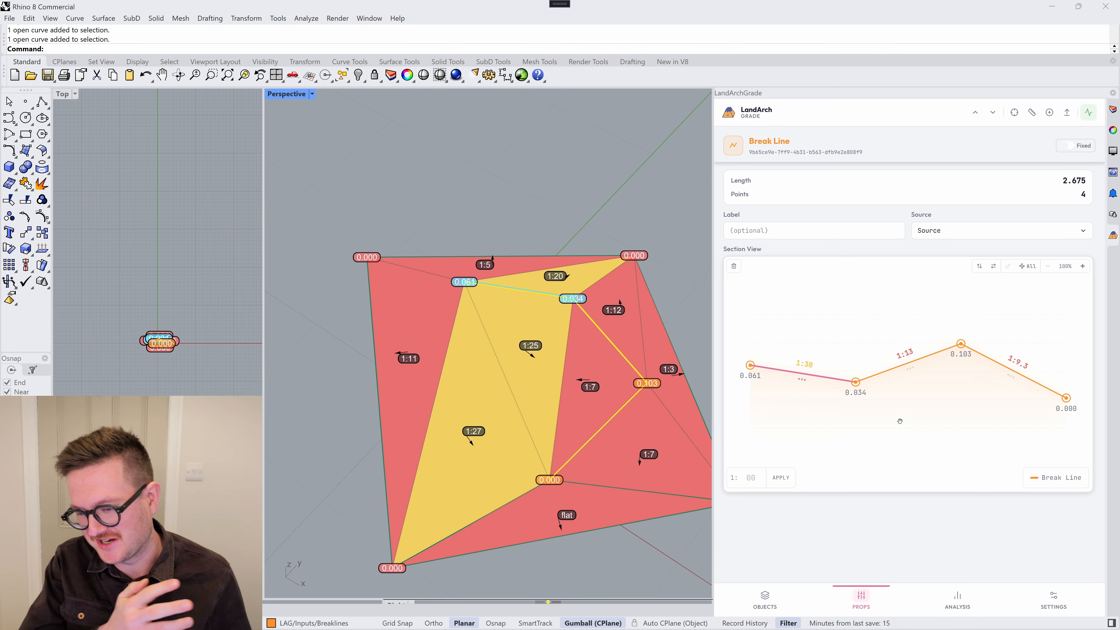
click(809, 355)
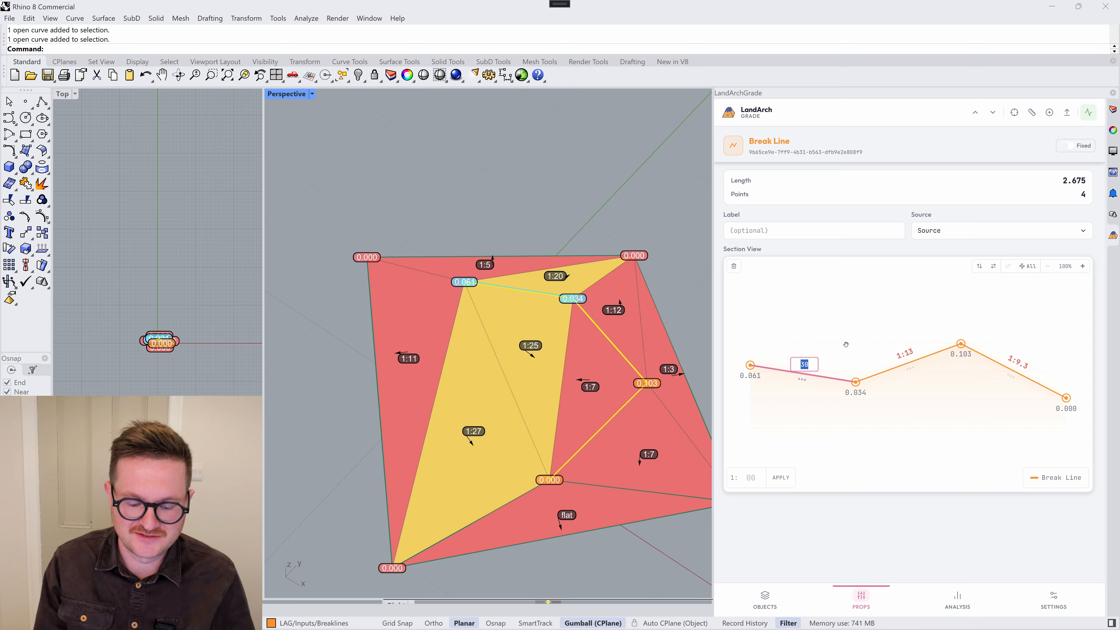
text(30)
key(Return)
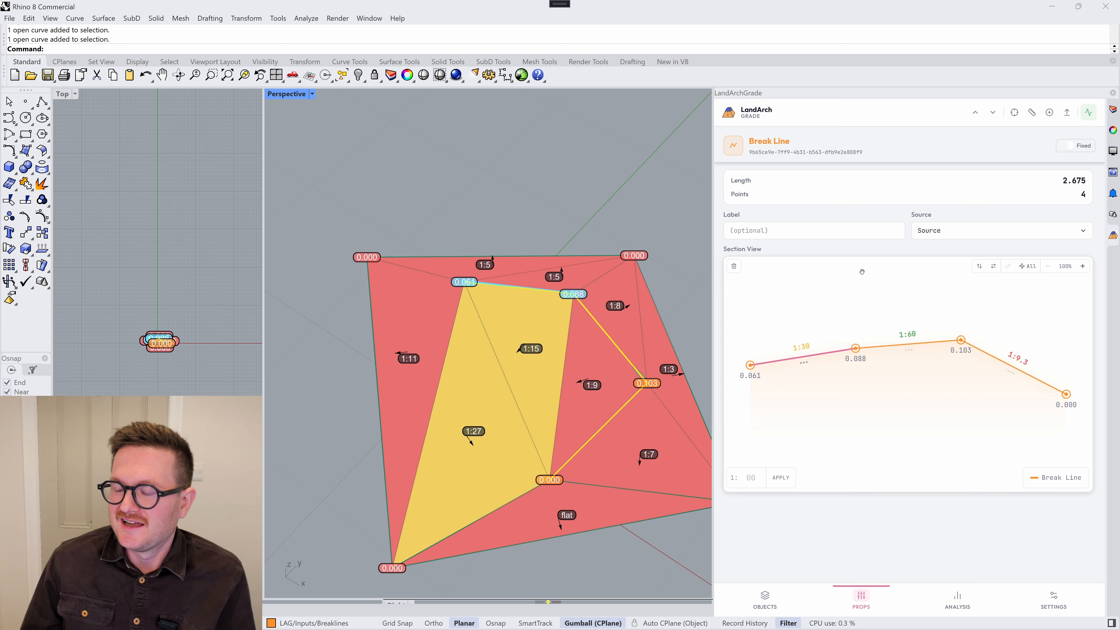
Step: Apply a uniform 1:40 slope to the whole break line, first rising, and reverse it to falling with 40>
scroll(545, 329, down, 4)
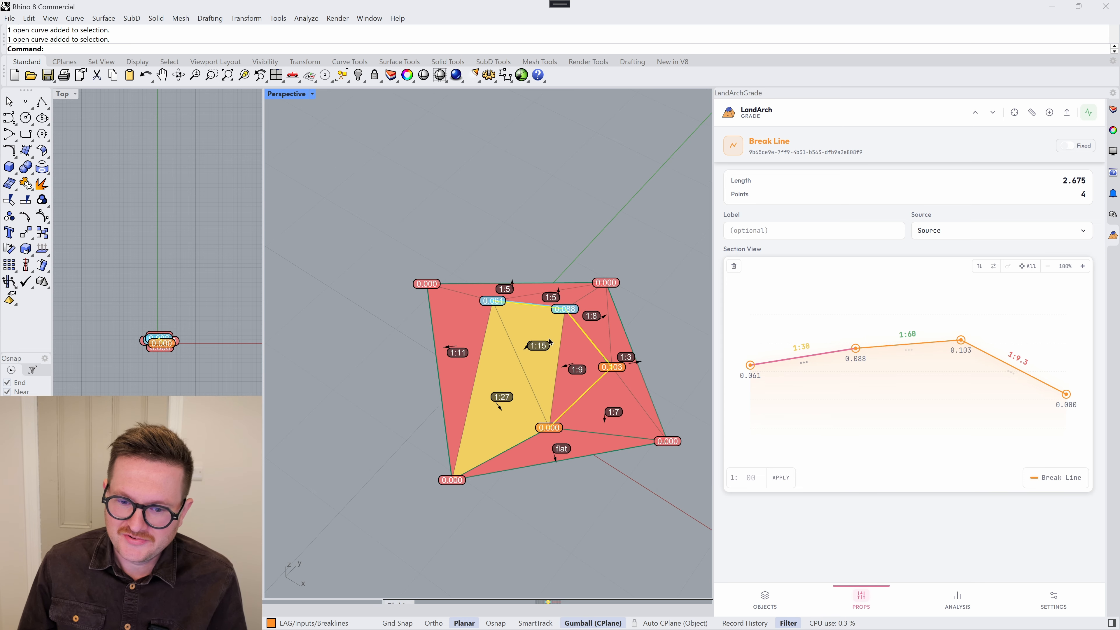
scroll(589, 352, up, 4)
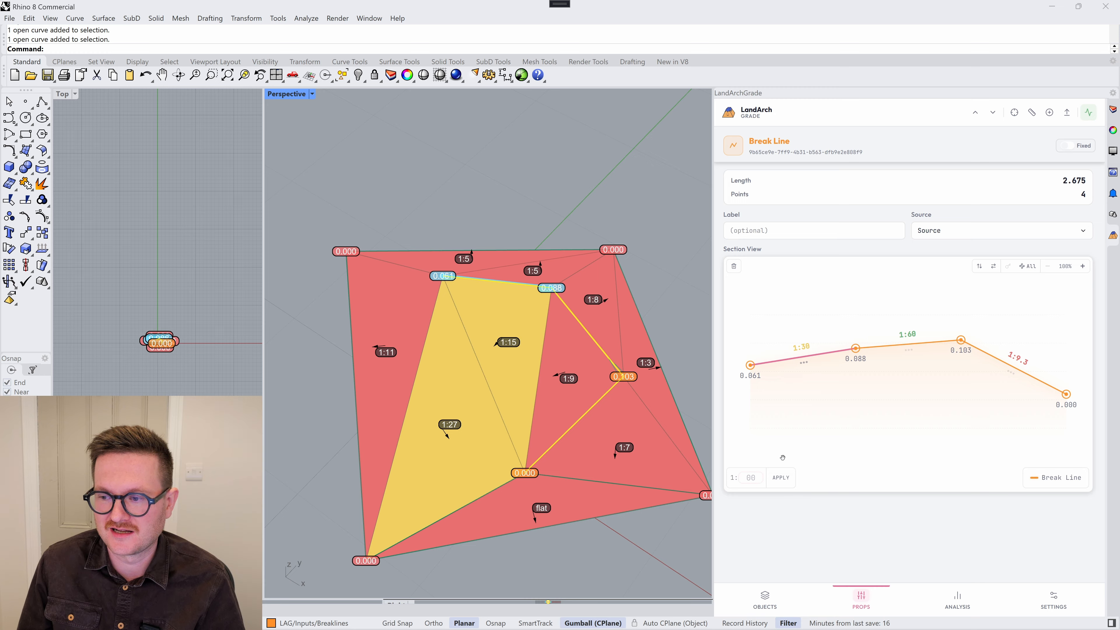
text(40)
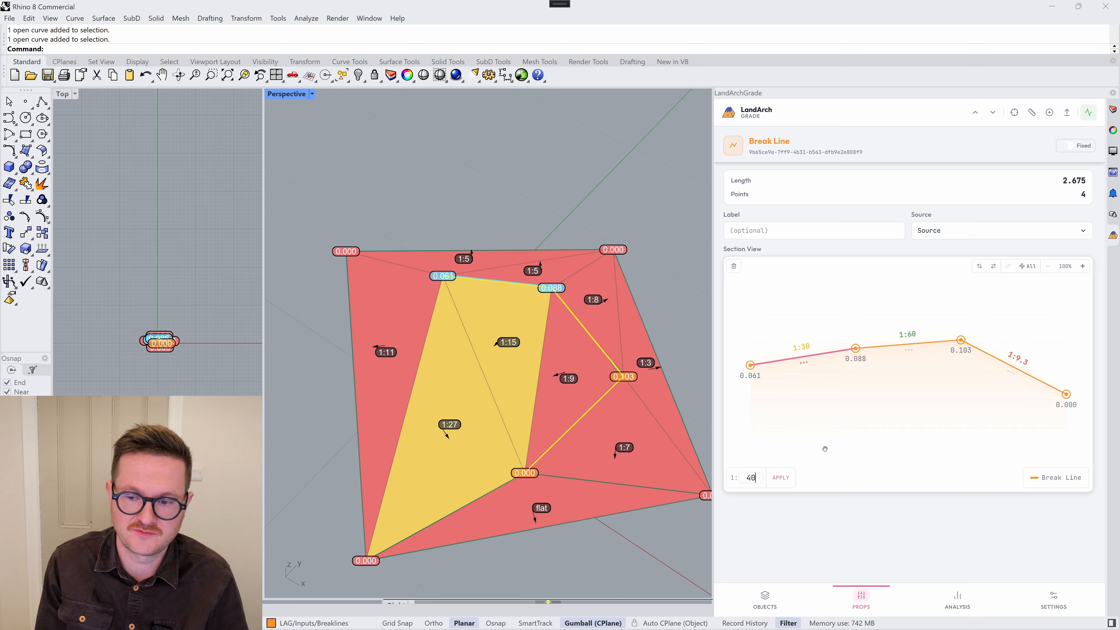
key(Return)
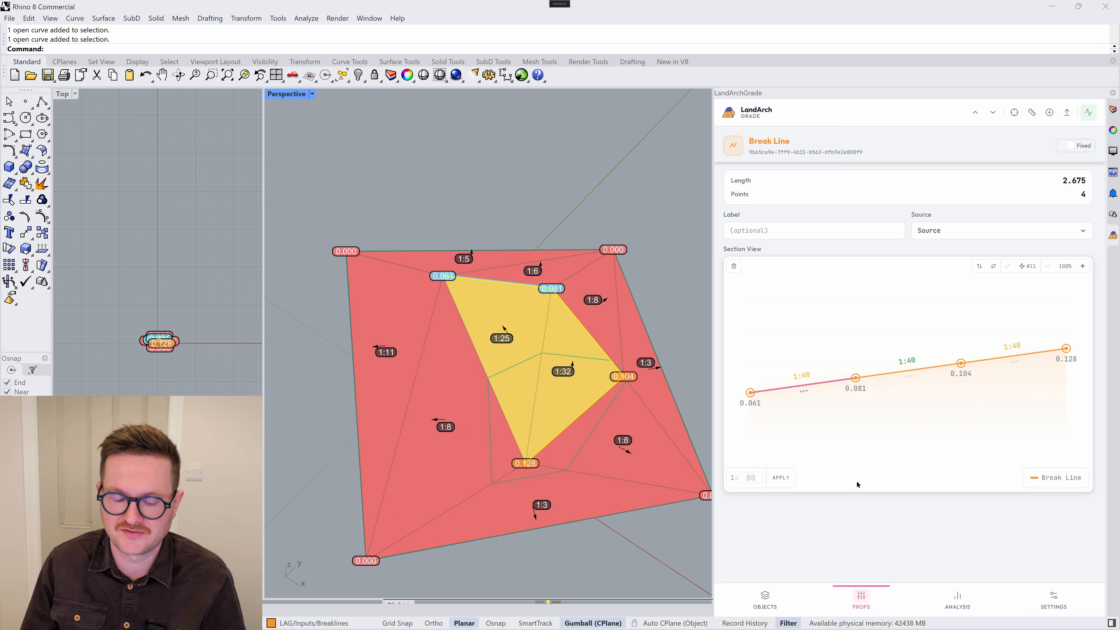
text(40)
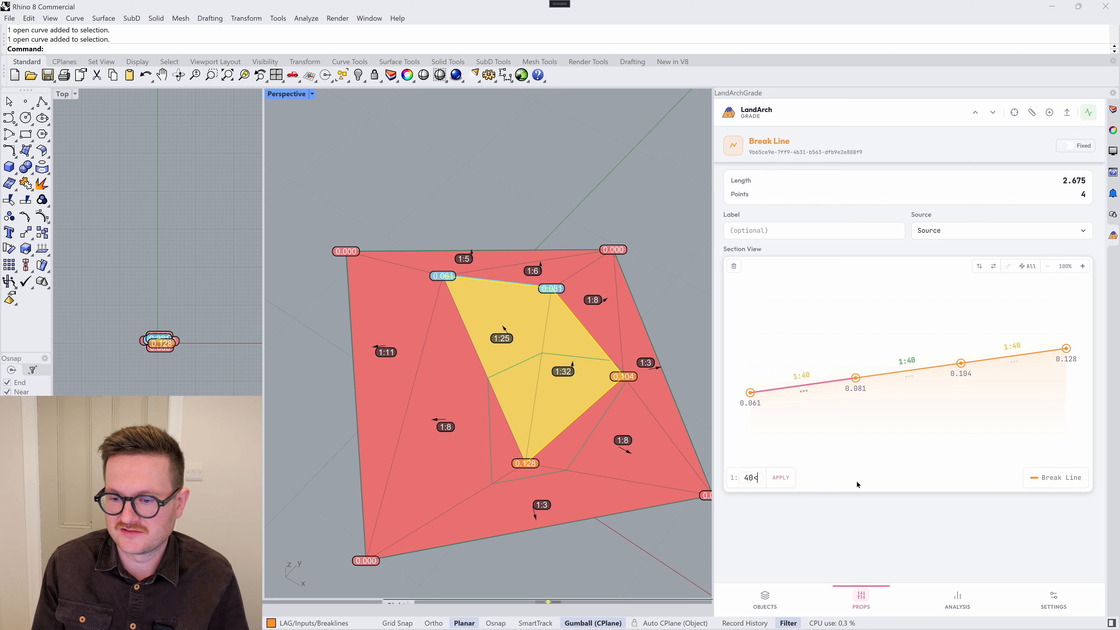
key(Return)
text(40>)
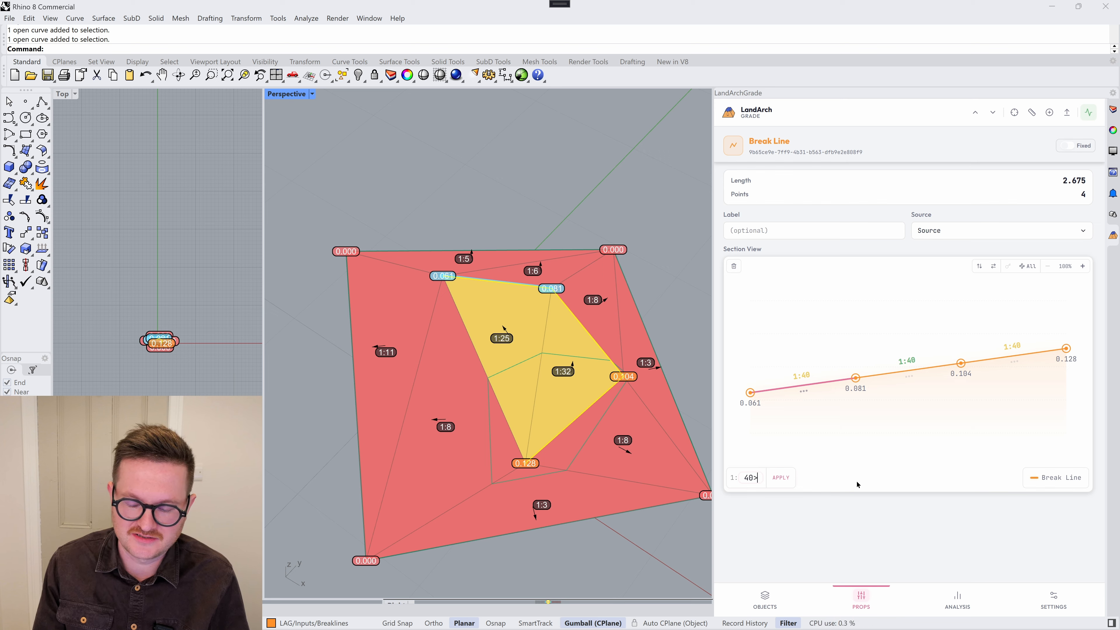
key(Return)
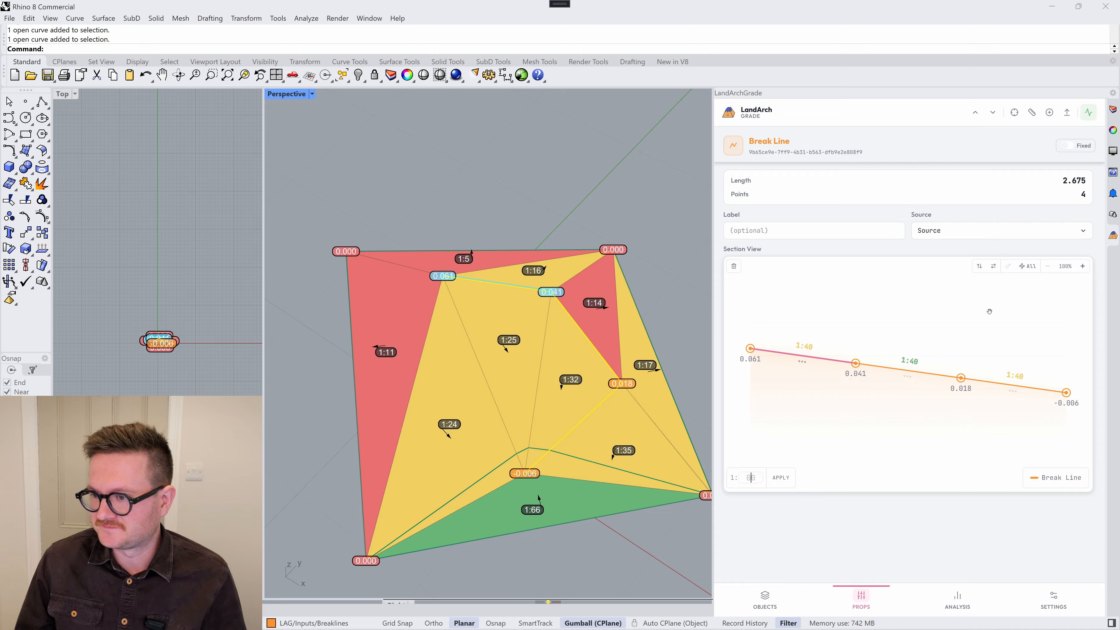
Step: Limit the section view to the break line's end points, lower the first point to 0.044 m, and show all points again
click(1026, 266)
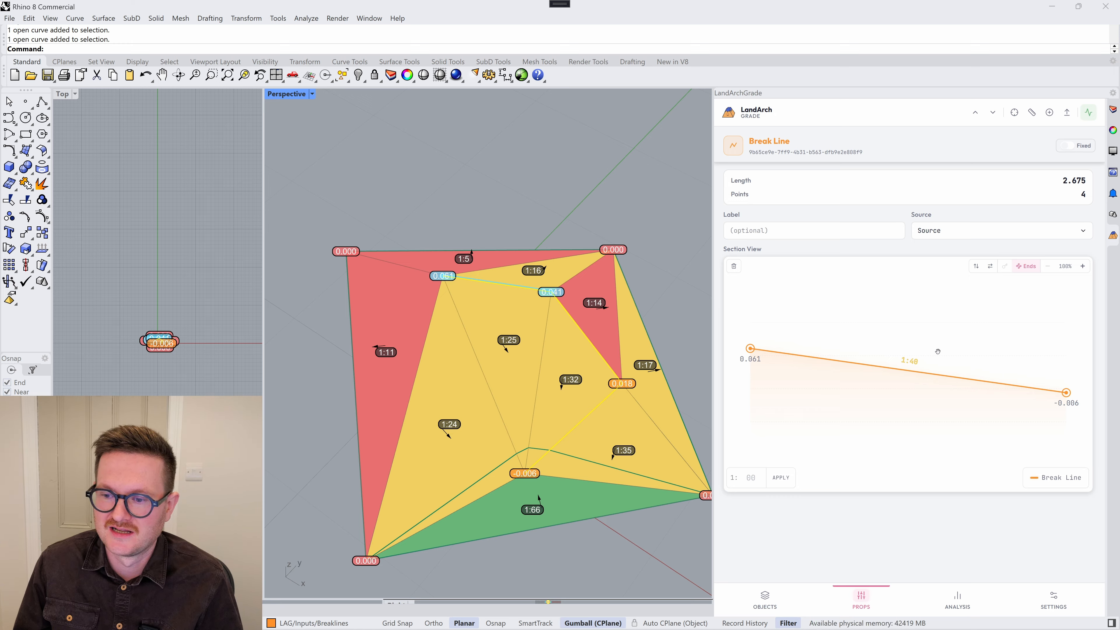
mouse_move(749, 349)
mouse_down()
mouse_move(749, 370)
mouse_move(750, 353)
mouse_up()
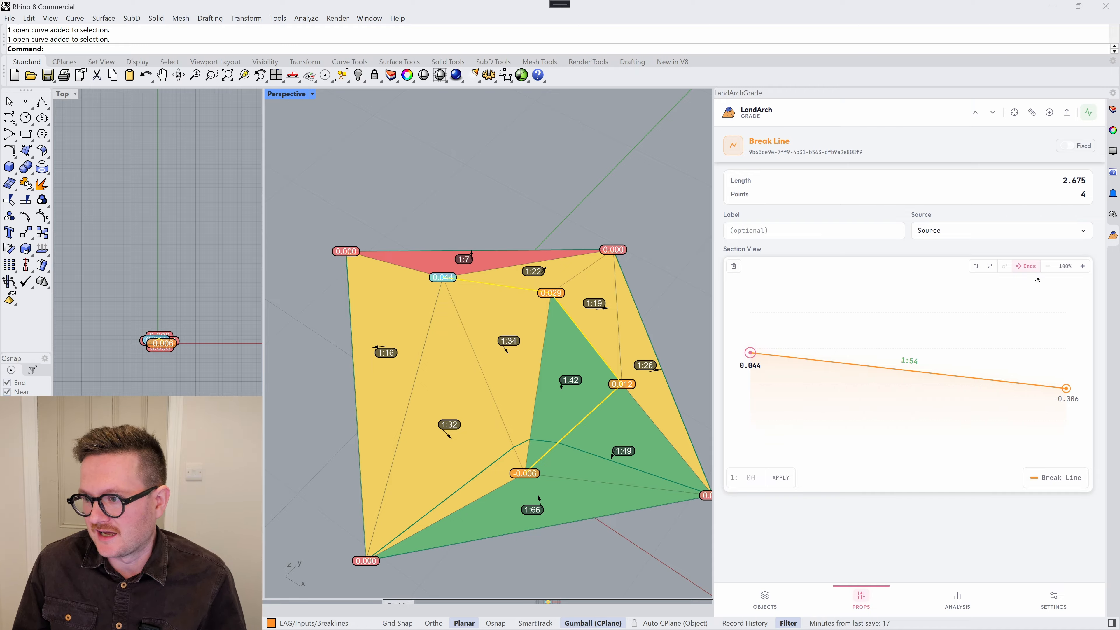
click(1026, 266)
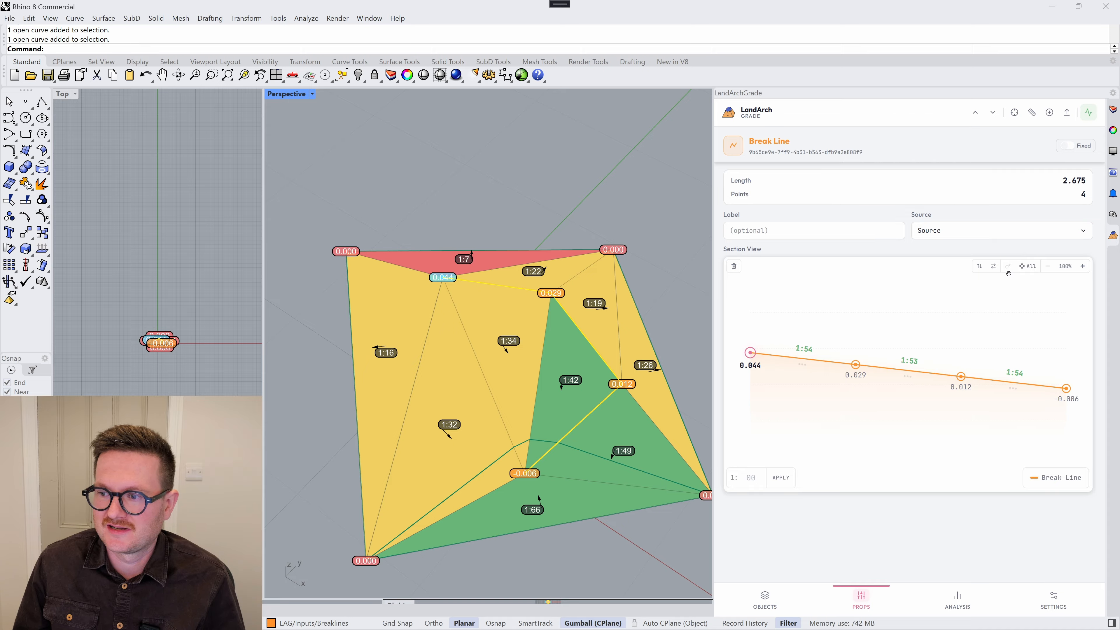
Step: Promote the break line's third point as a key node and raise it to 0.102 m in the section view
click(960, 376)
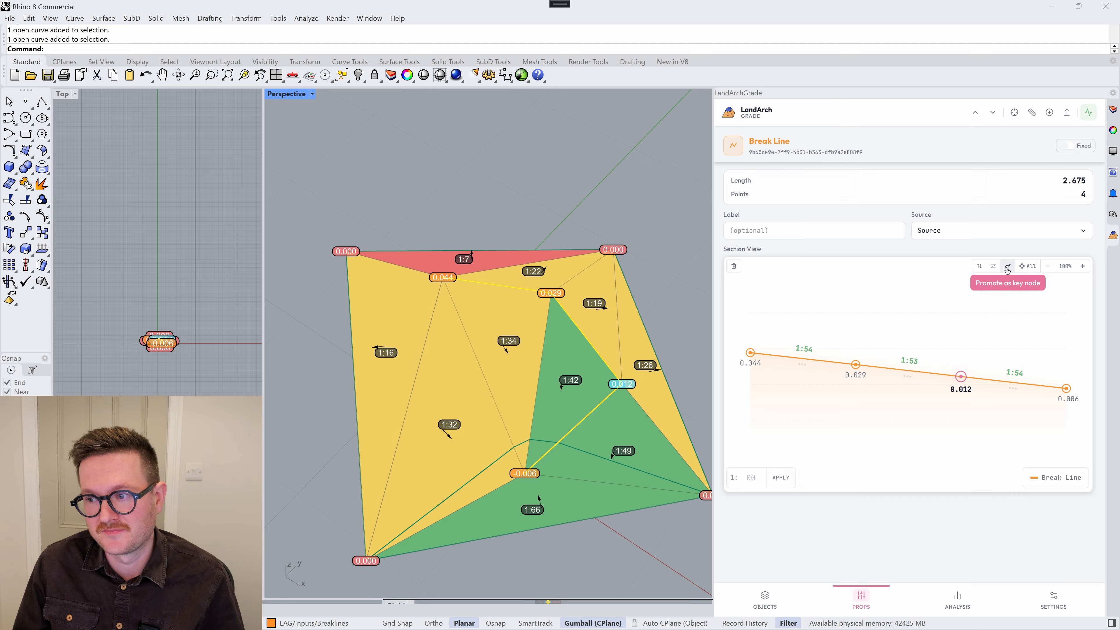
click(855, 364)
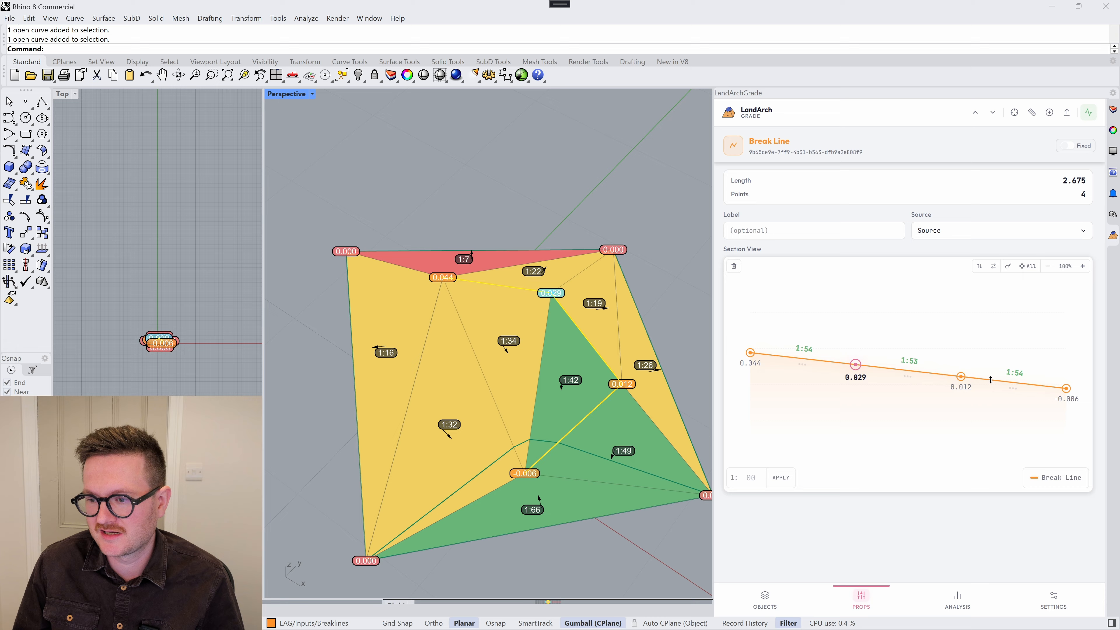
click(960, 376)
click(1008, 267)
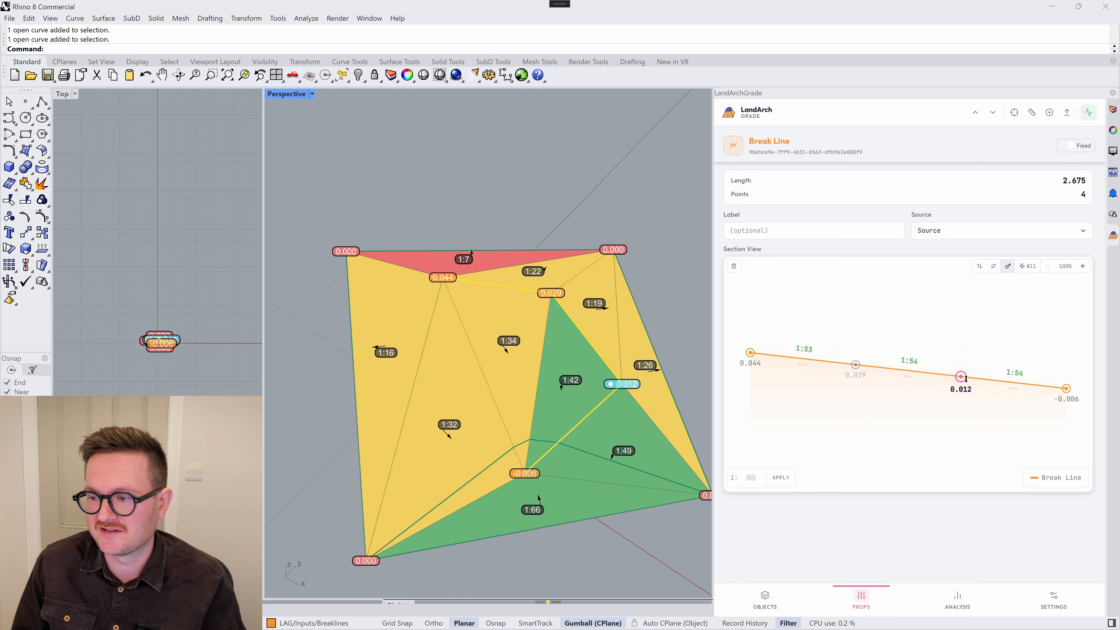
drag(965, 379, 962, 316)
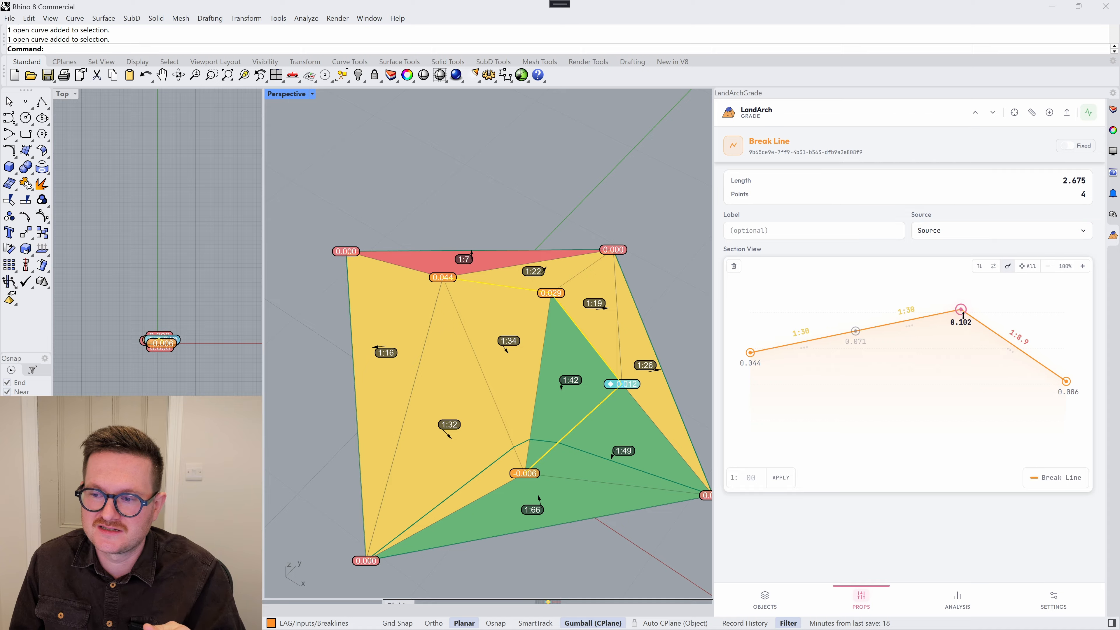
drag(962, 316, 962, 336)
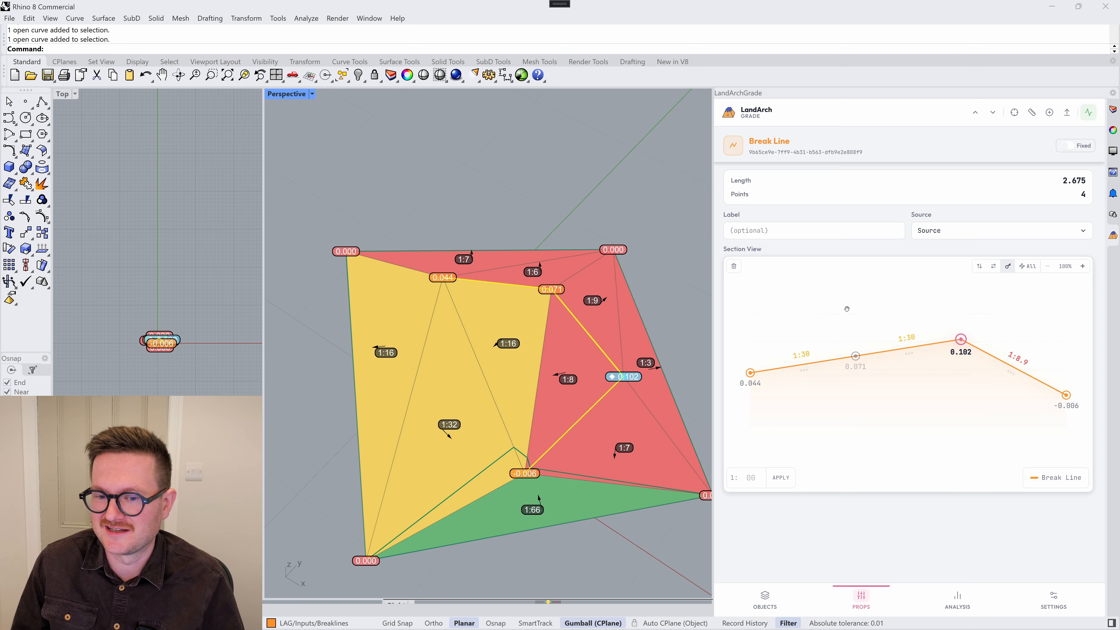
Step: Delete the break line's key node and insert a new node partway along its last segment in the perspective view
click(737, 268)
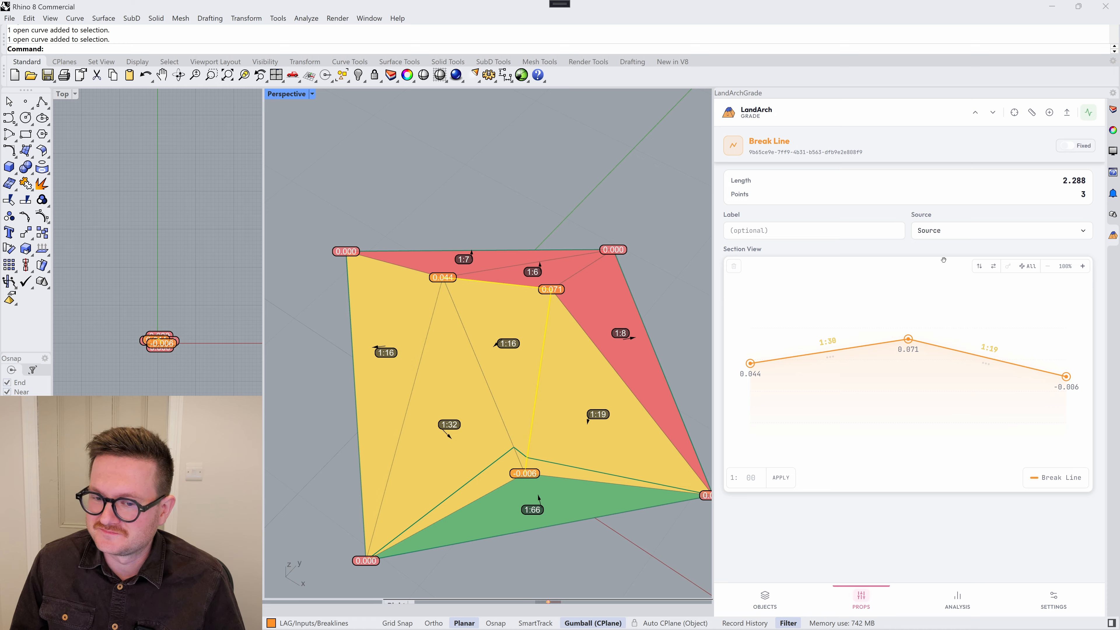
click(1049, 112)
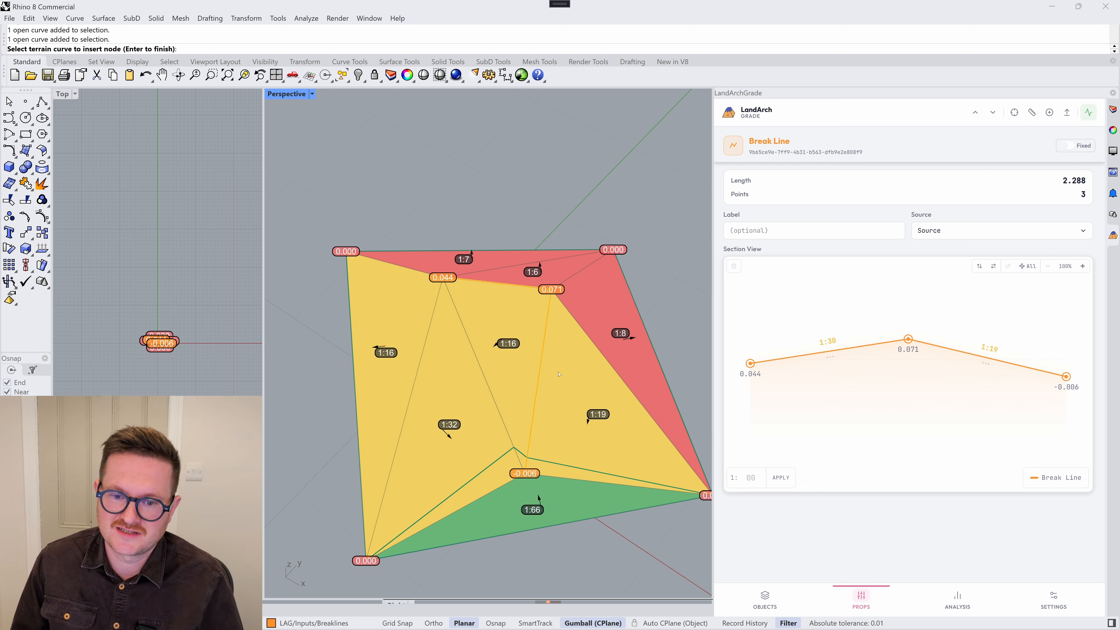
click(539, 379)
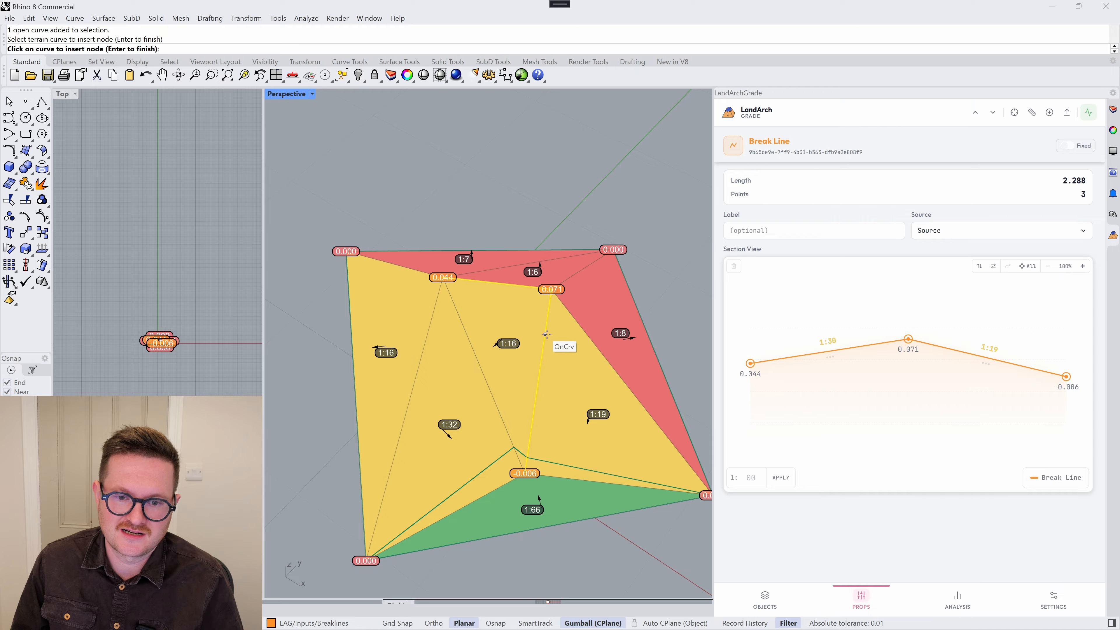
click(540, 359)
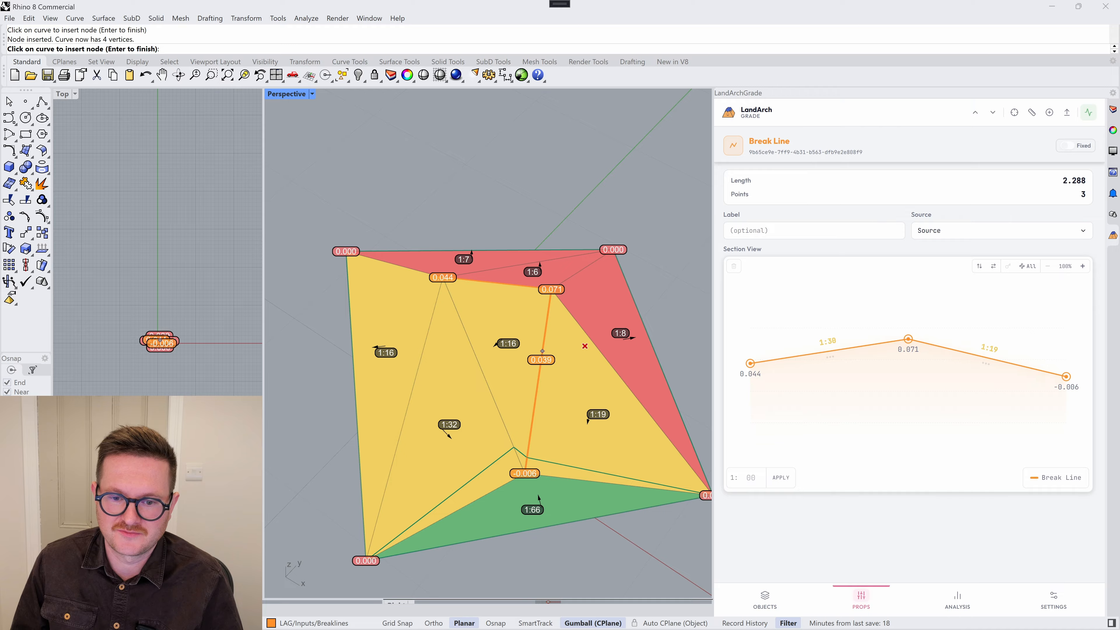
key(Return)
Step: Select the break line again and set its source to Architect
click(538, 343)
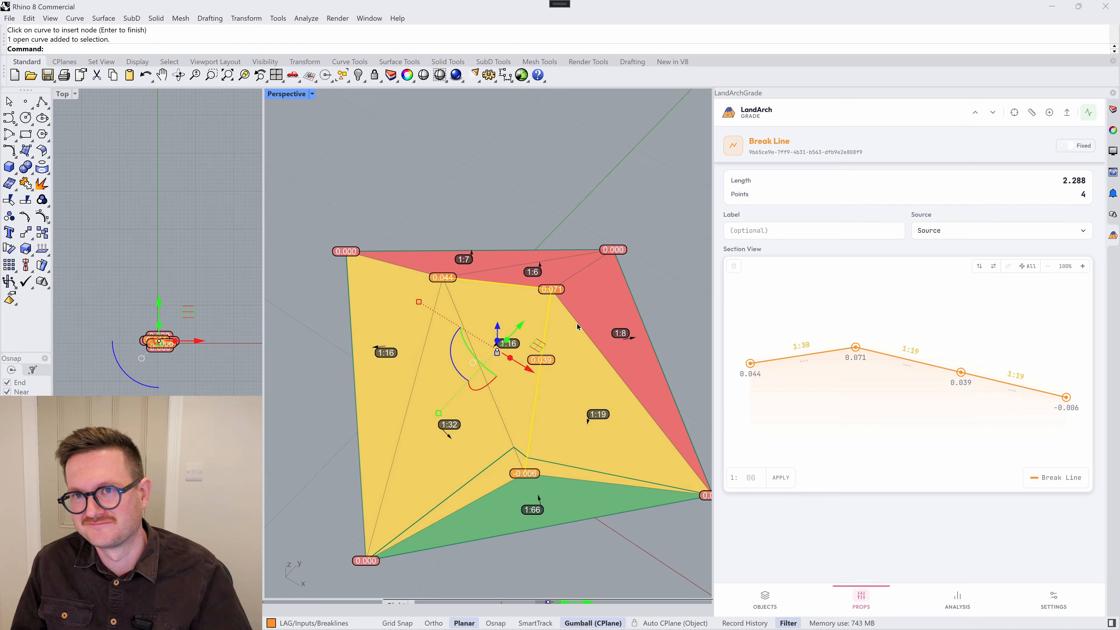
click(537, 337)
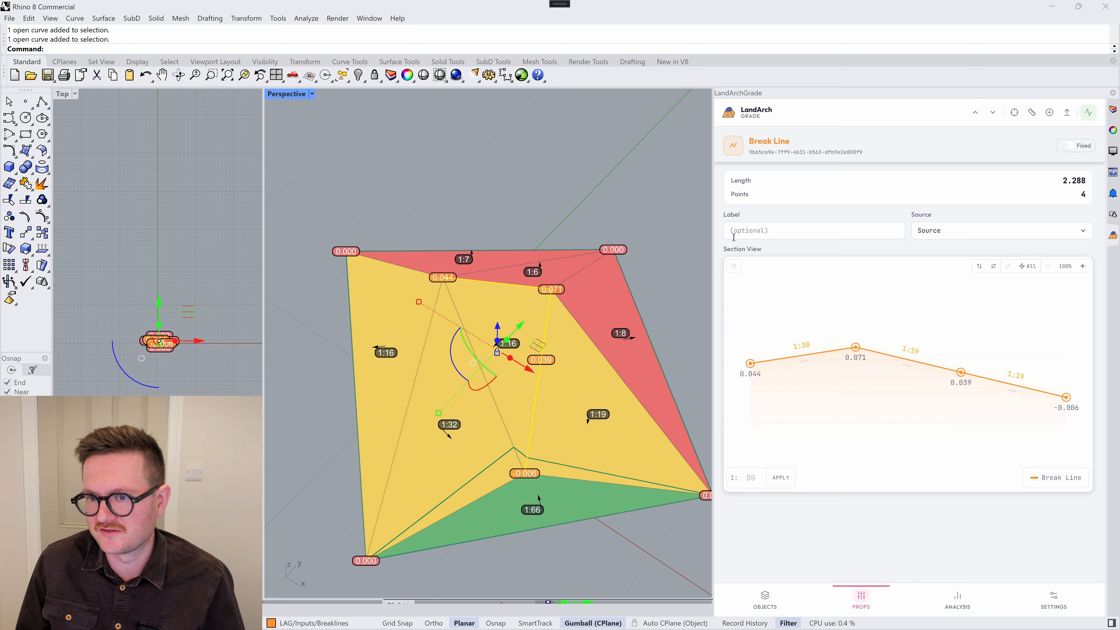
click(1009, 239)
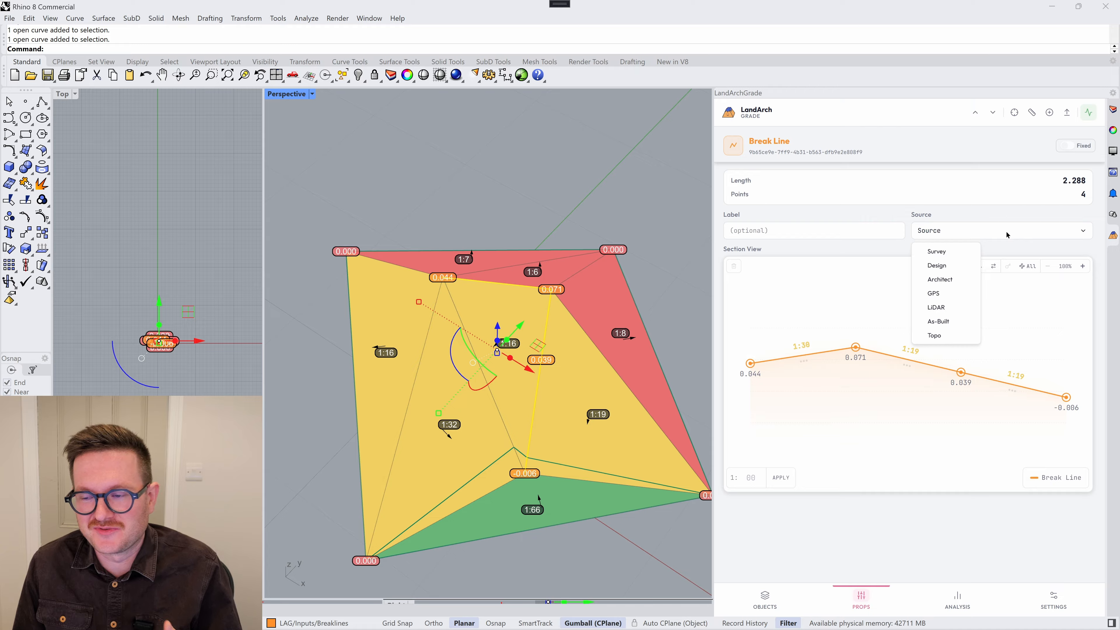
click(949, 280)
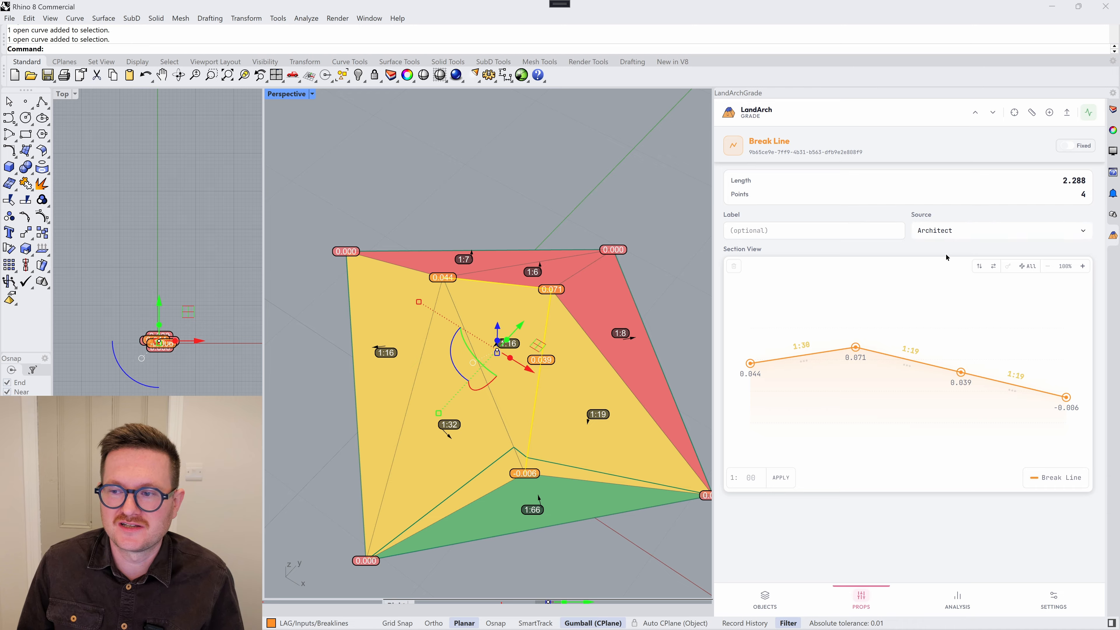
Step: View the break line under the Architect group in the terrain objects list, and clear the selection
click(765, 599)
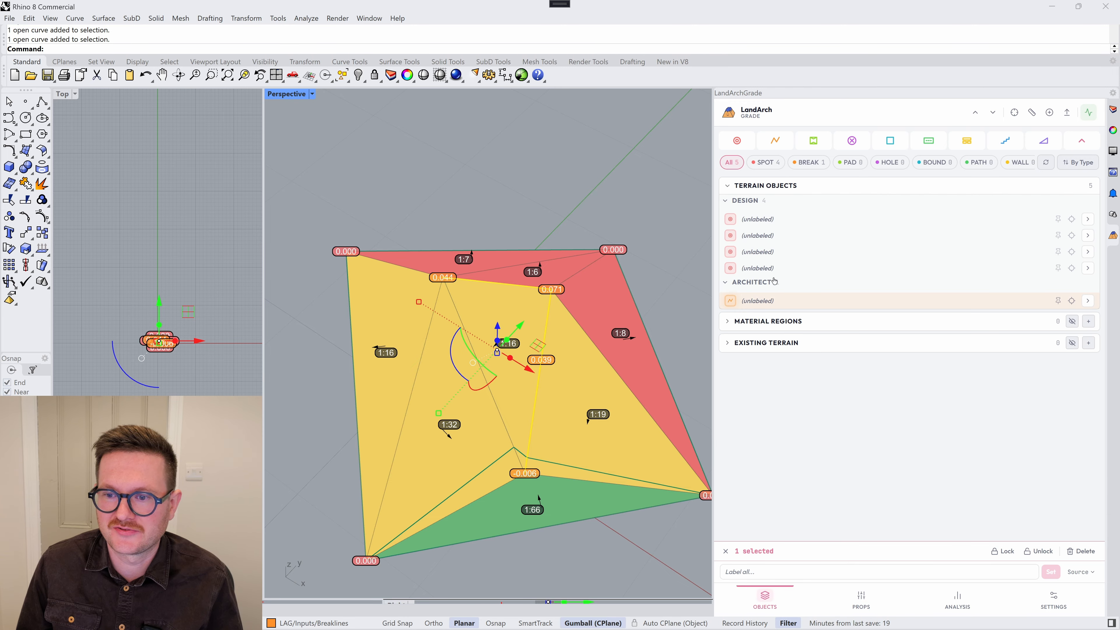
click(760, 282)
click(760, 282)
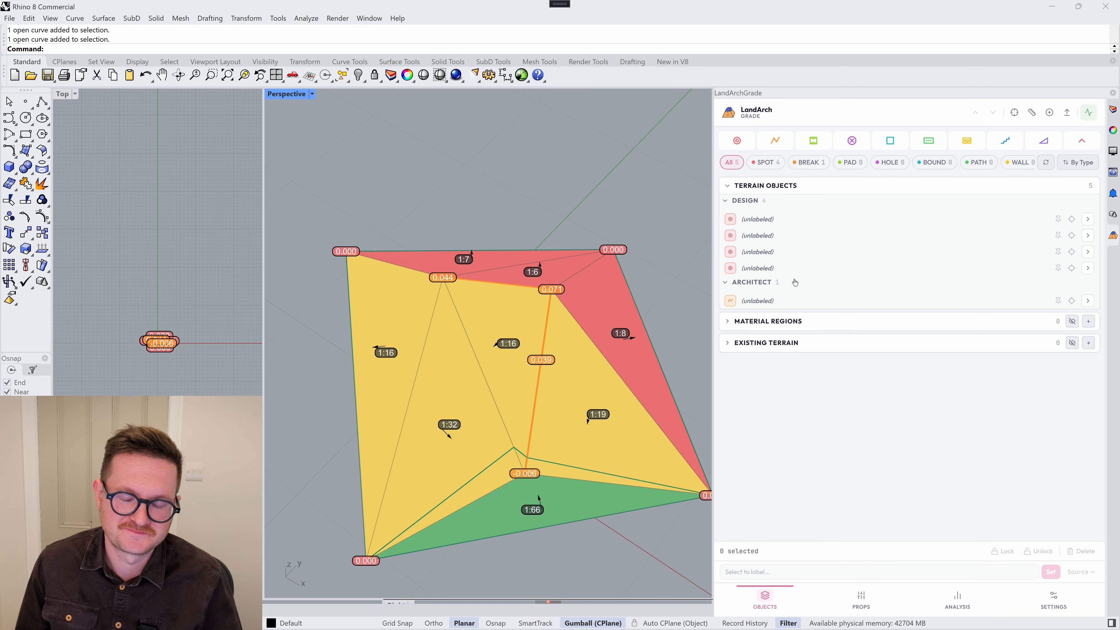
Step: Set the break line as Fixed, release it again, and clear the selection from the terrain objects list
click(794, 300)
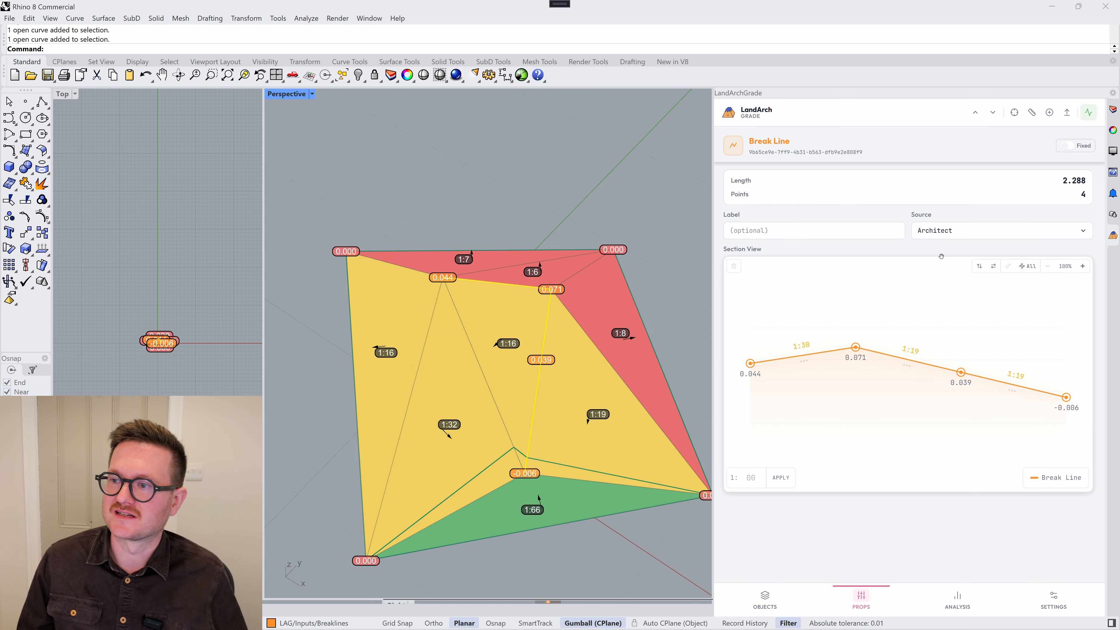
click(1082, 148)
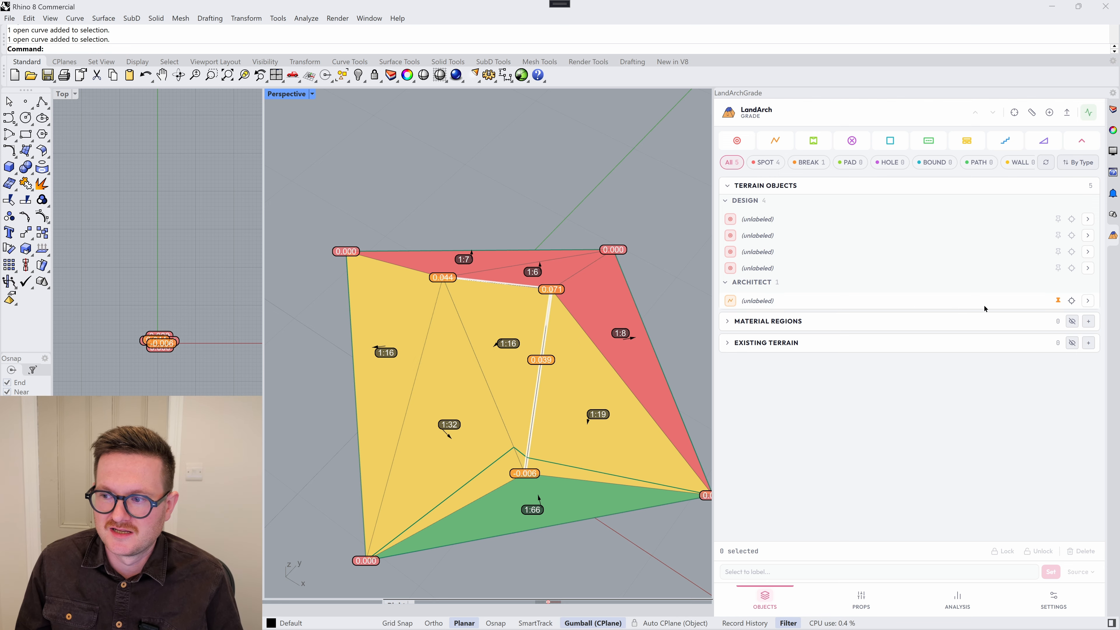
click(1057, 302)
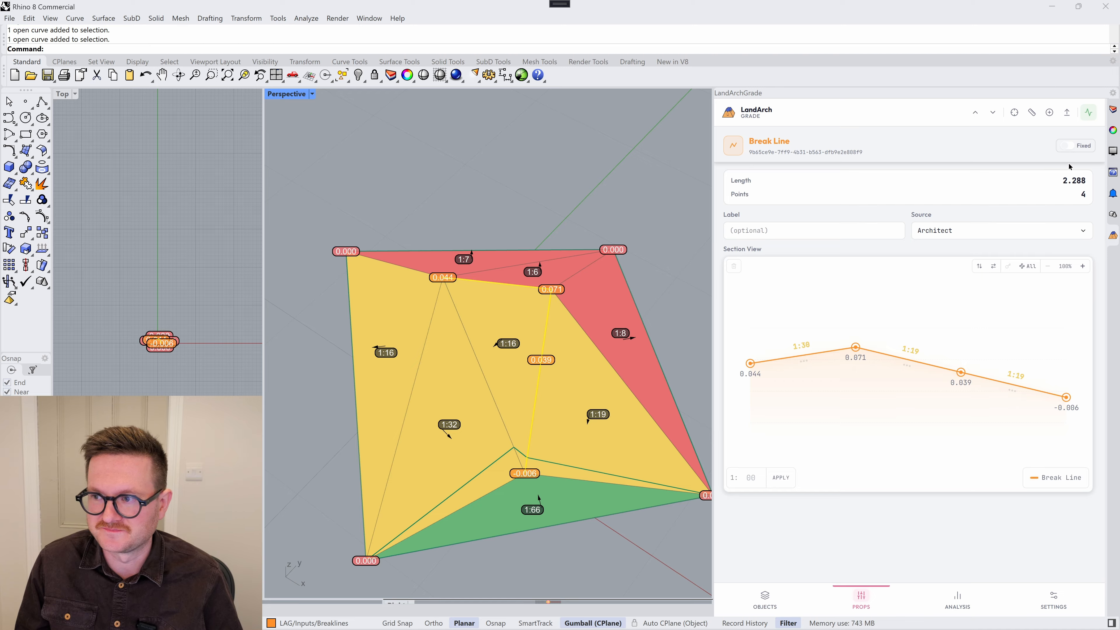
click(765, 600)
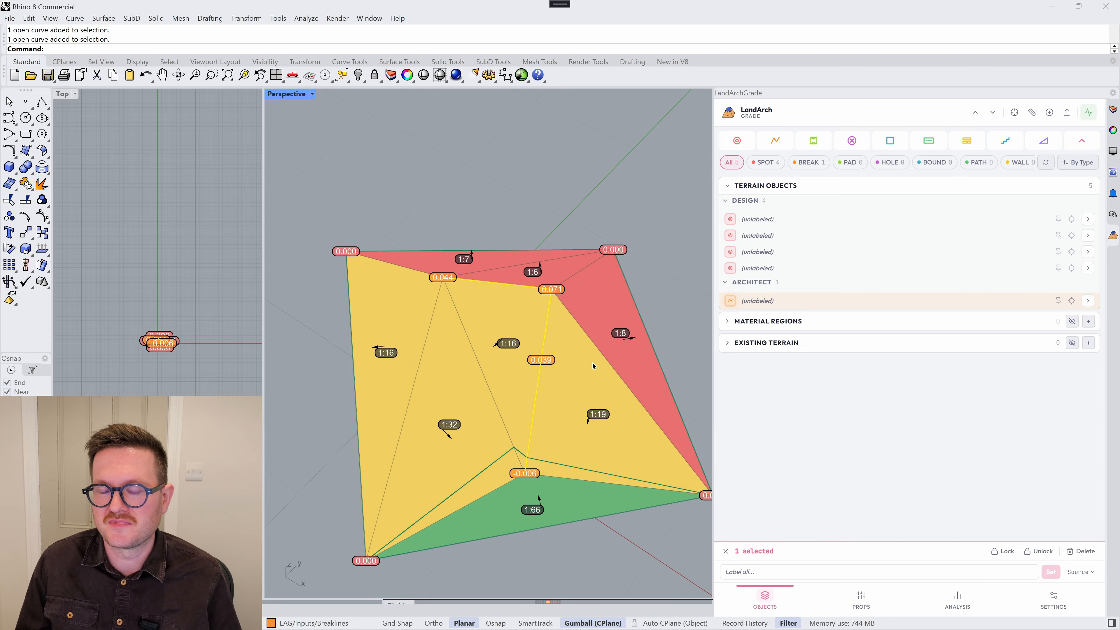
key(Escape)
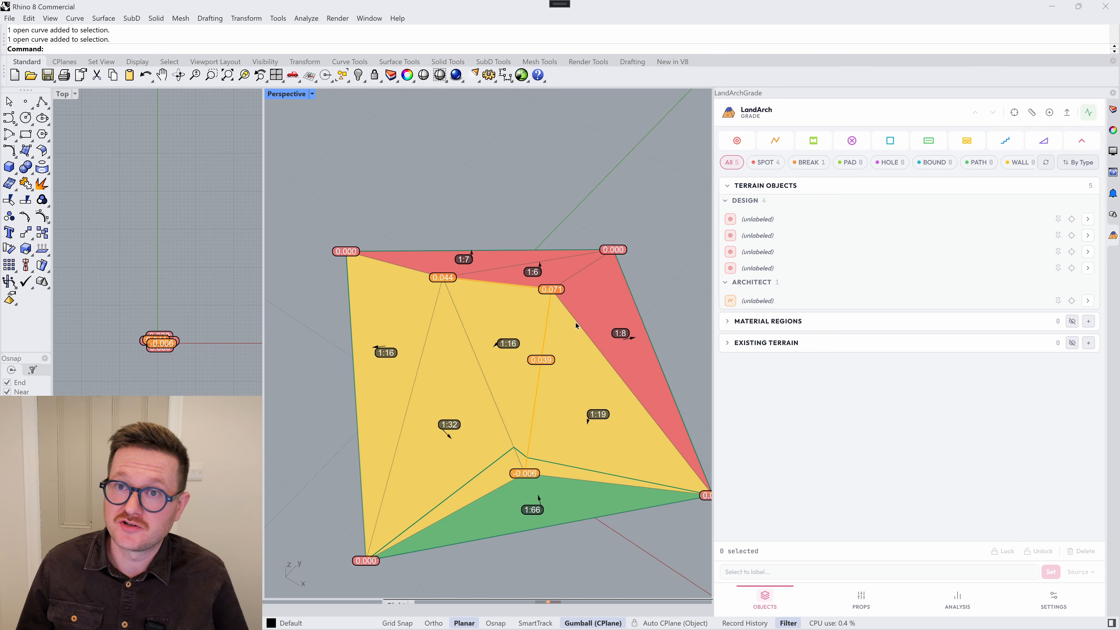
Step: Delete the break line and draw a closed four-corner pad with an area of about 0.8 inside the terrain
key(Delete)
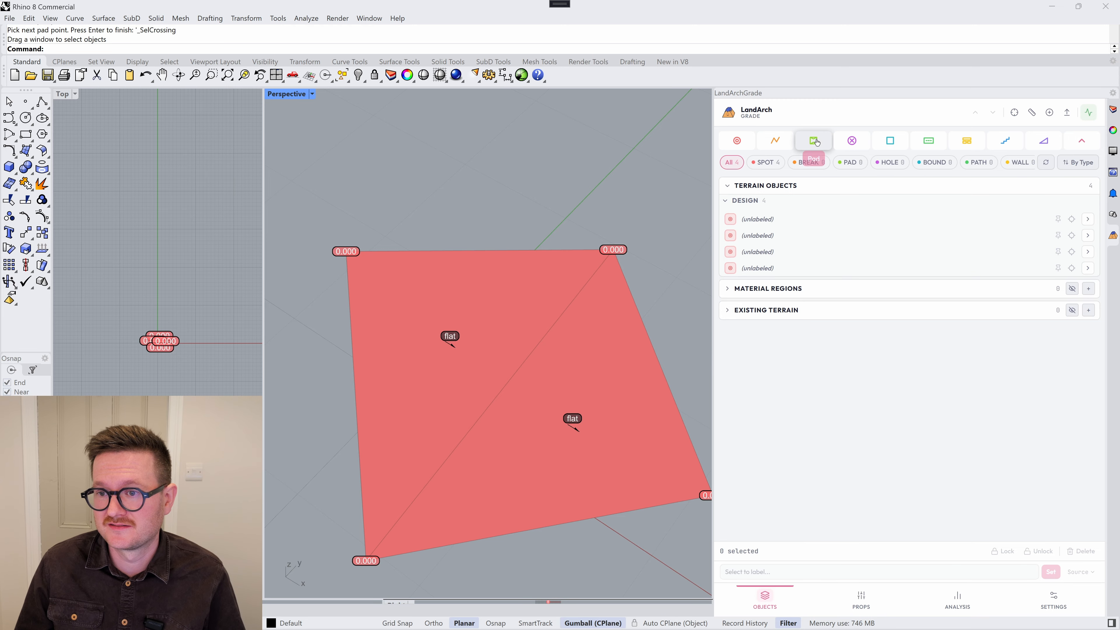
click(822, 149)
click(522, 312)
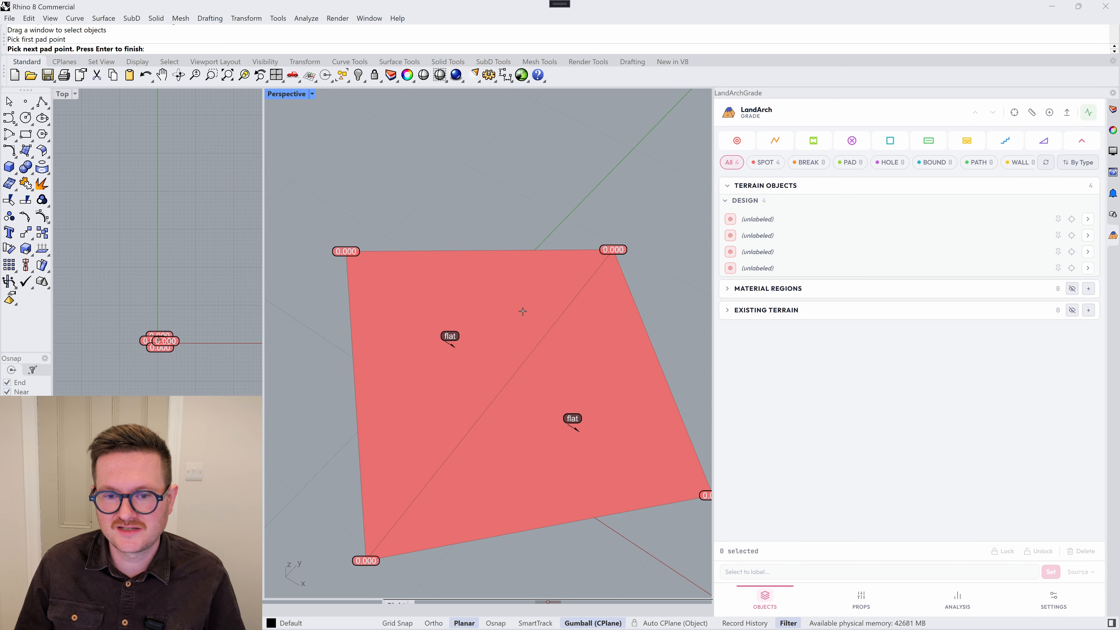
click(393, 329)
click(444, 423)
click(593, 390)
key(Return)
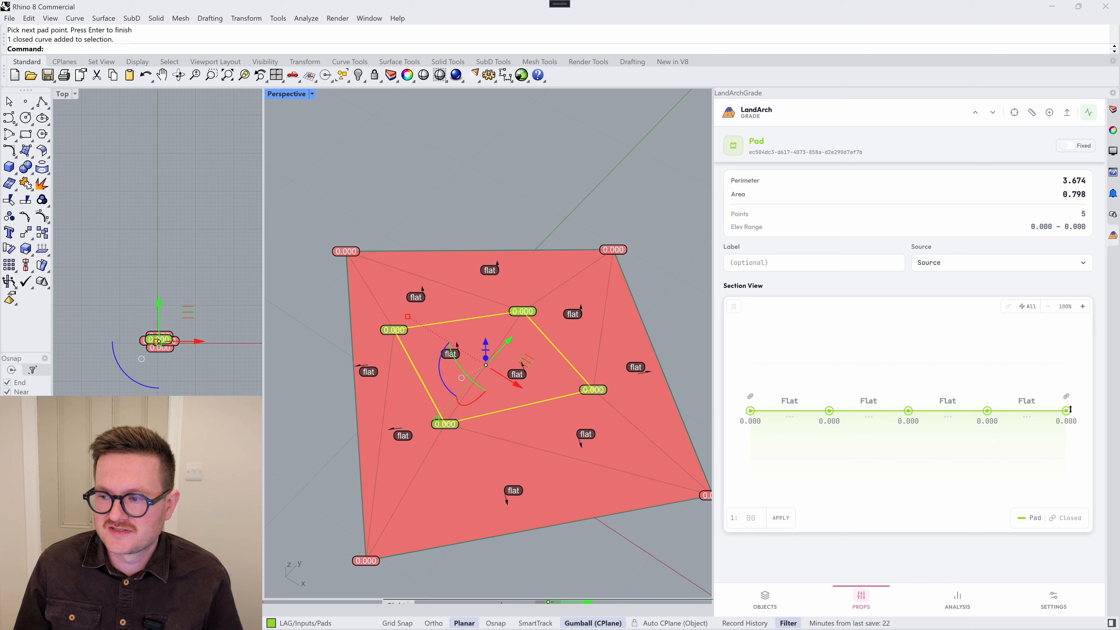
Step: In the section view, raise the pad's linked start corner to 0.027 and the segment between its second and third points to 0.059
mouse_move(753, 413)
mouse_down()
mouse_move(756, 379)
mouse_move(753, 429)
mouse_move(754, 400)
mouse_up()
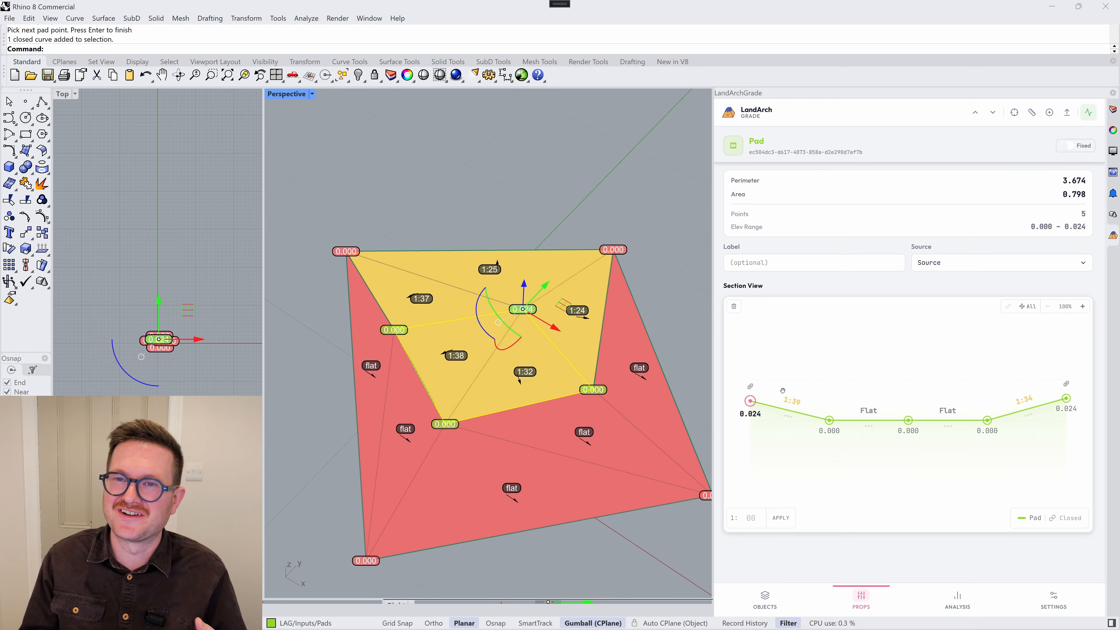
drag(1066, 399, 1070, 397)
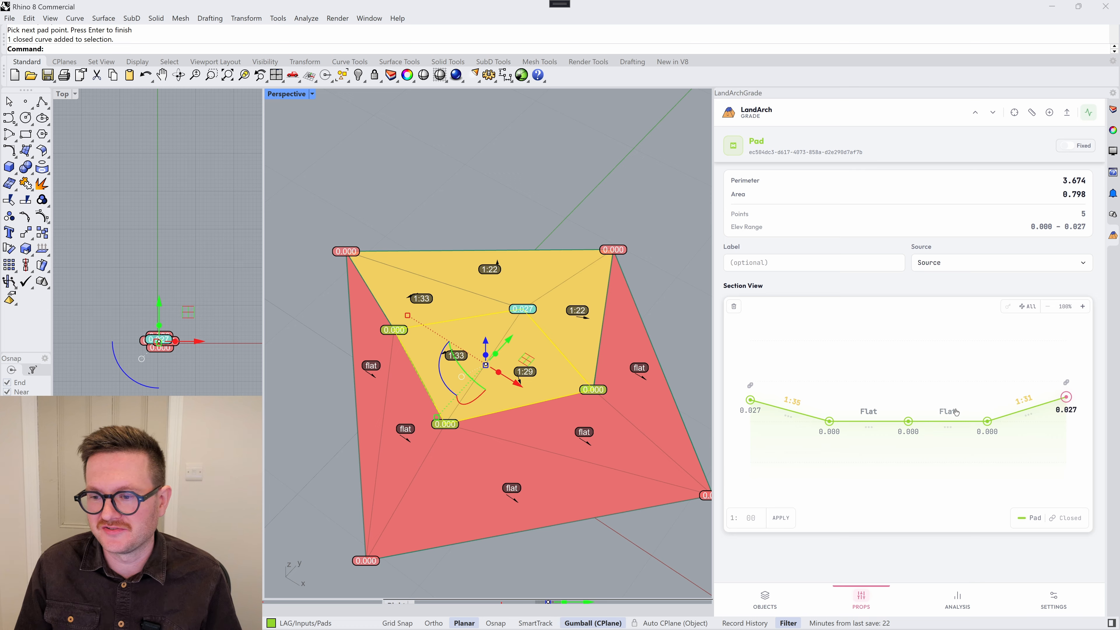
drag(875, 422, 875, 376)
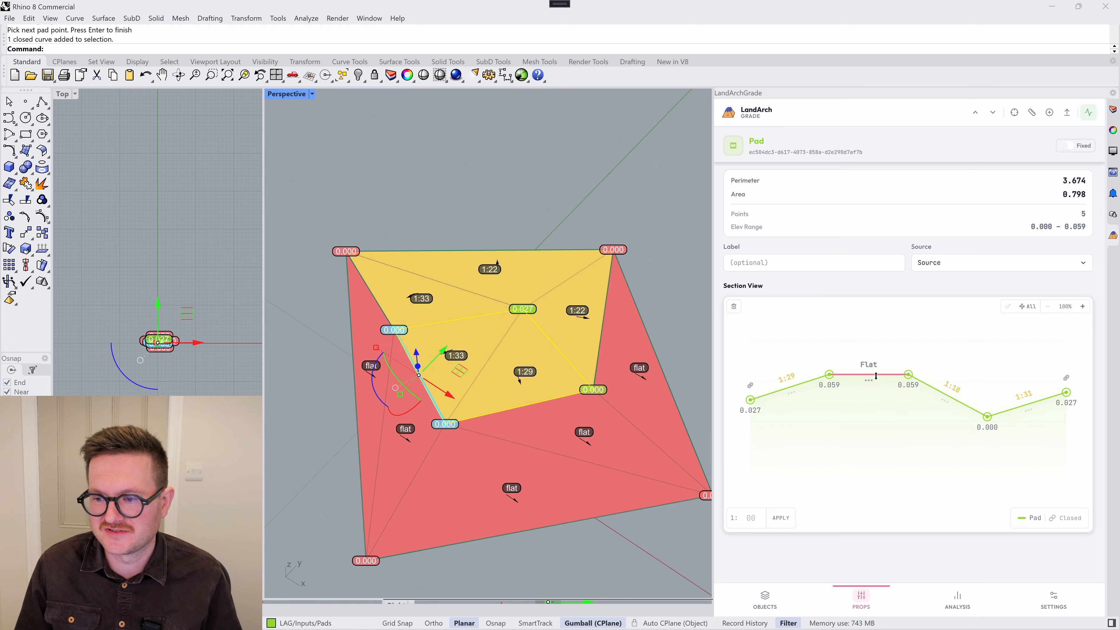
Step: In the section view, raise the pad's fourth point to 0.067 and third to 0.066, and lift the start corner to nearly the same height
drag(984, 430, 980, 386)
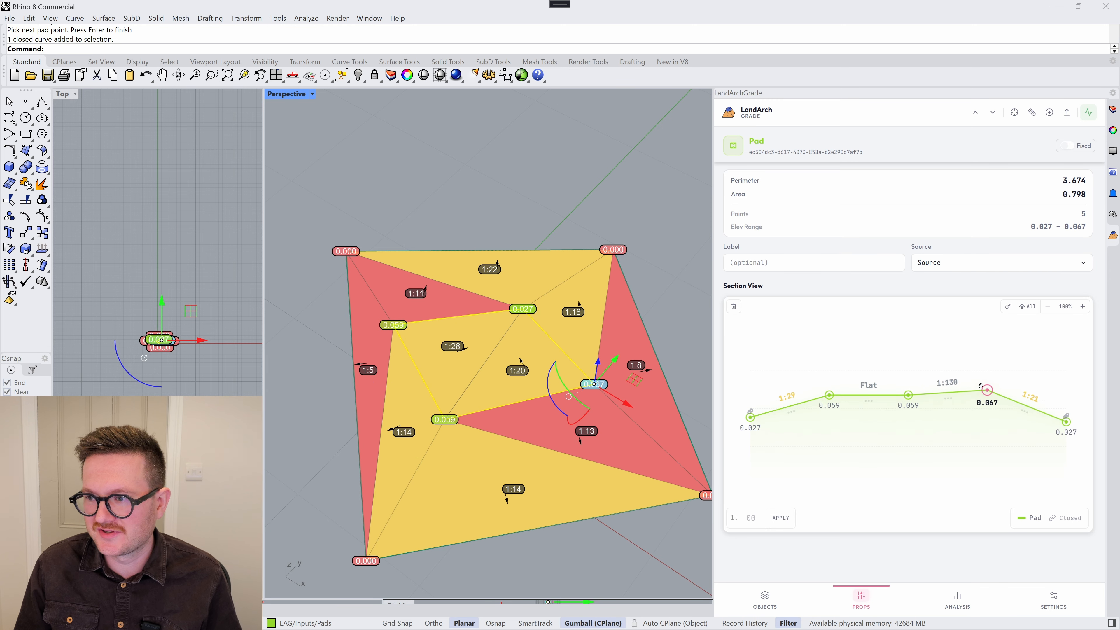
drag(907, 402, 907, 397)
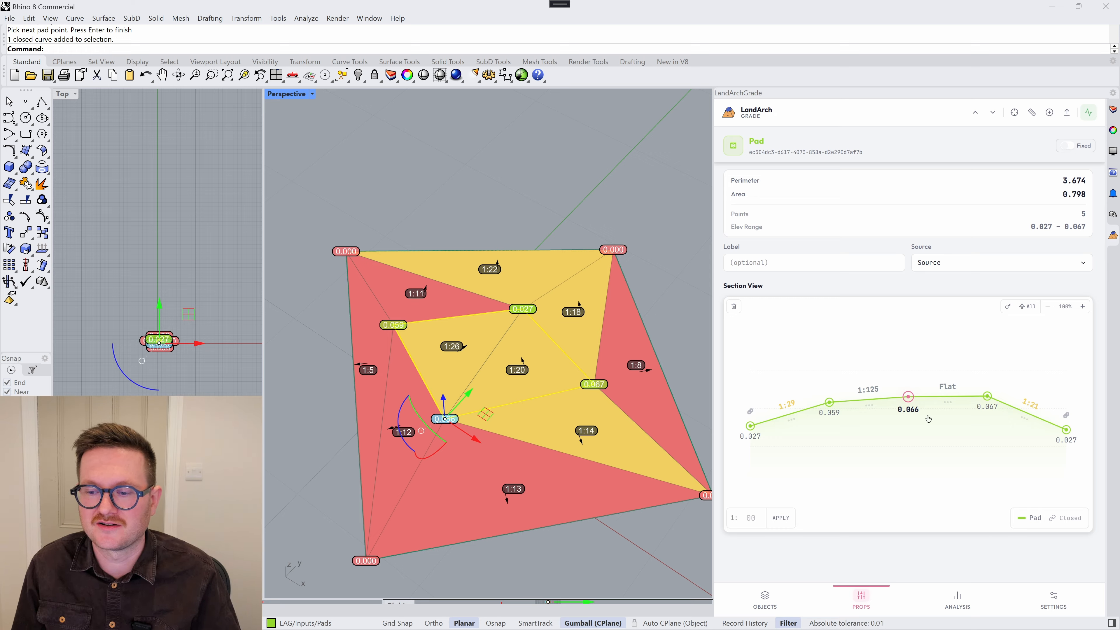
drag(750, 425, 750, 408)
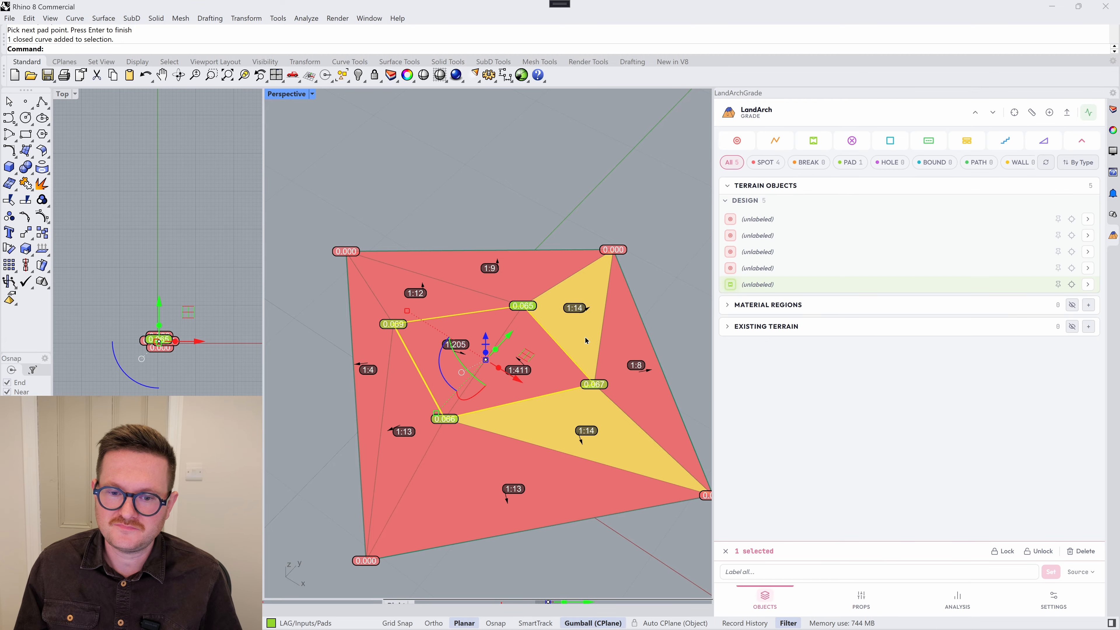
Step: Delete the pad and draw a four-corner hole with an area of about 0.37 inside the terrain
key(Delete)
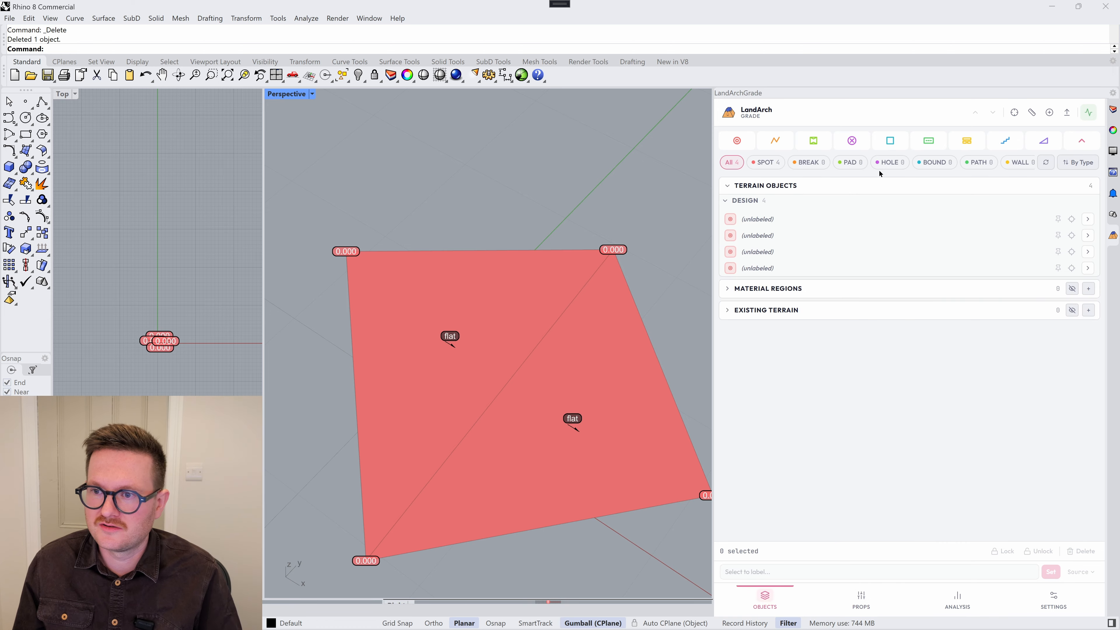
click(852, 141)
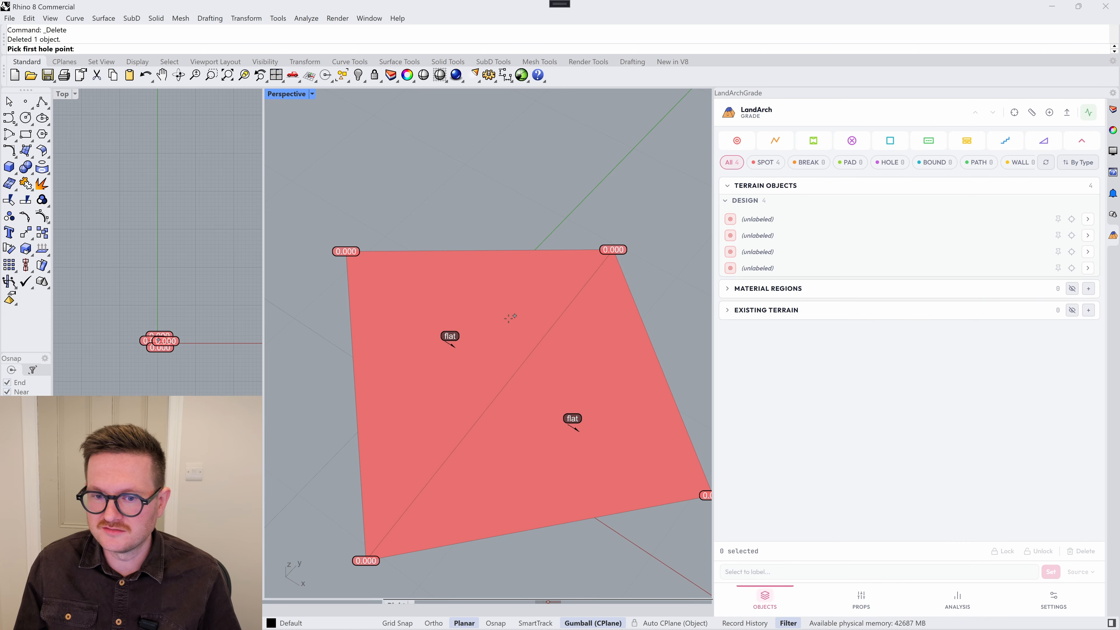
click(523, 307)
click(450, 309)
click(485, 390)
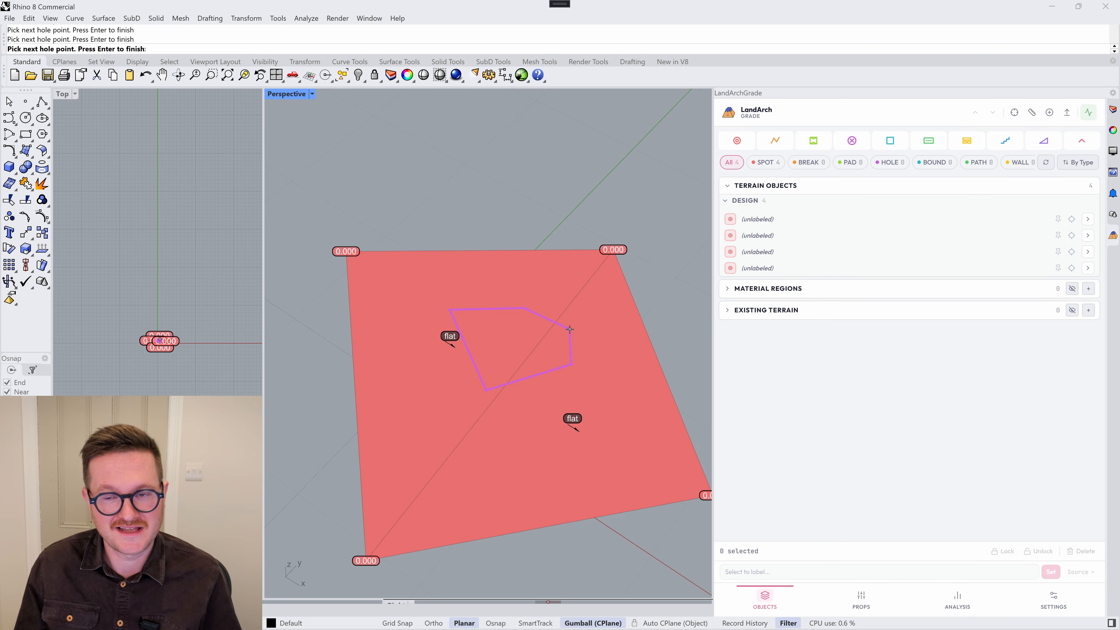
key(Return)
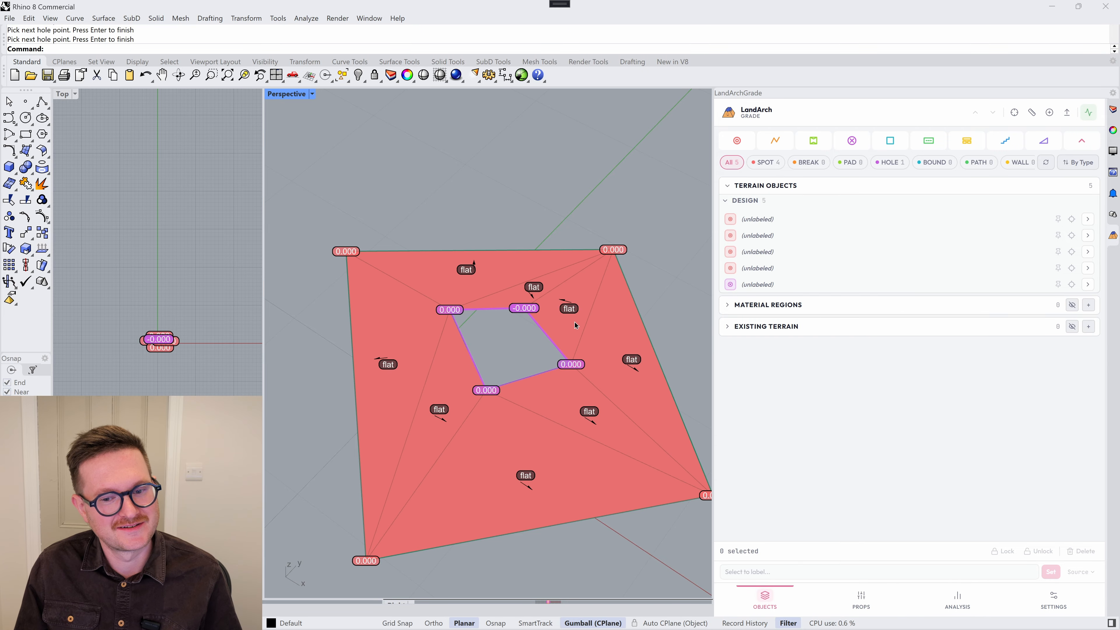
Step: Select the hole and raise its second point to 0.011 in the section view
scroll(573, 328, up, 2)
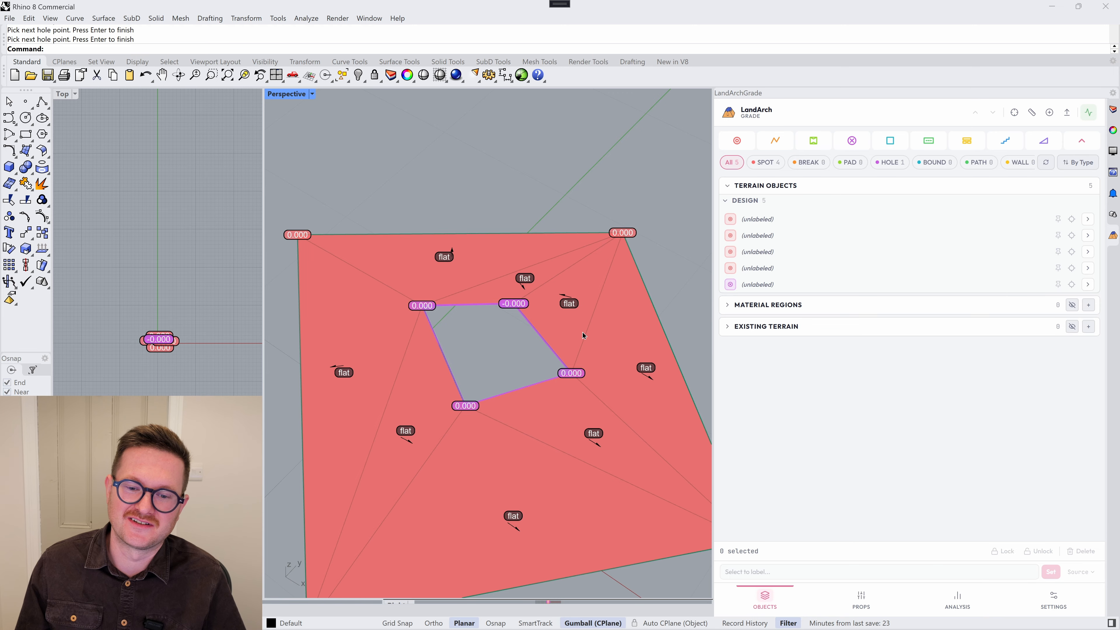
scroll(498, 335, up, 2)
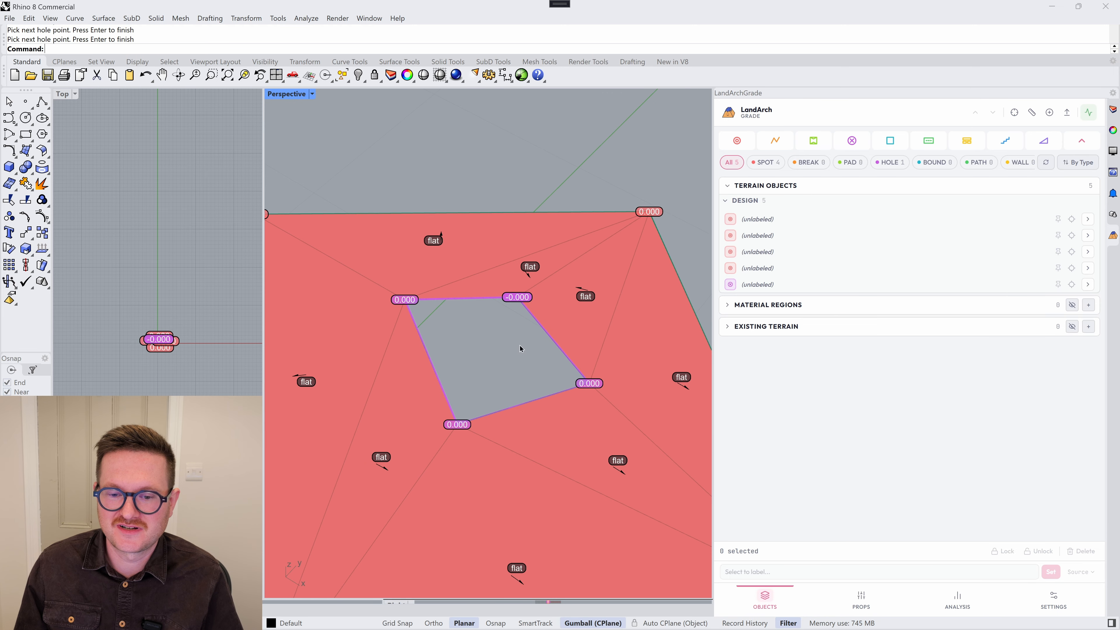
click(507, 338)
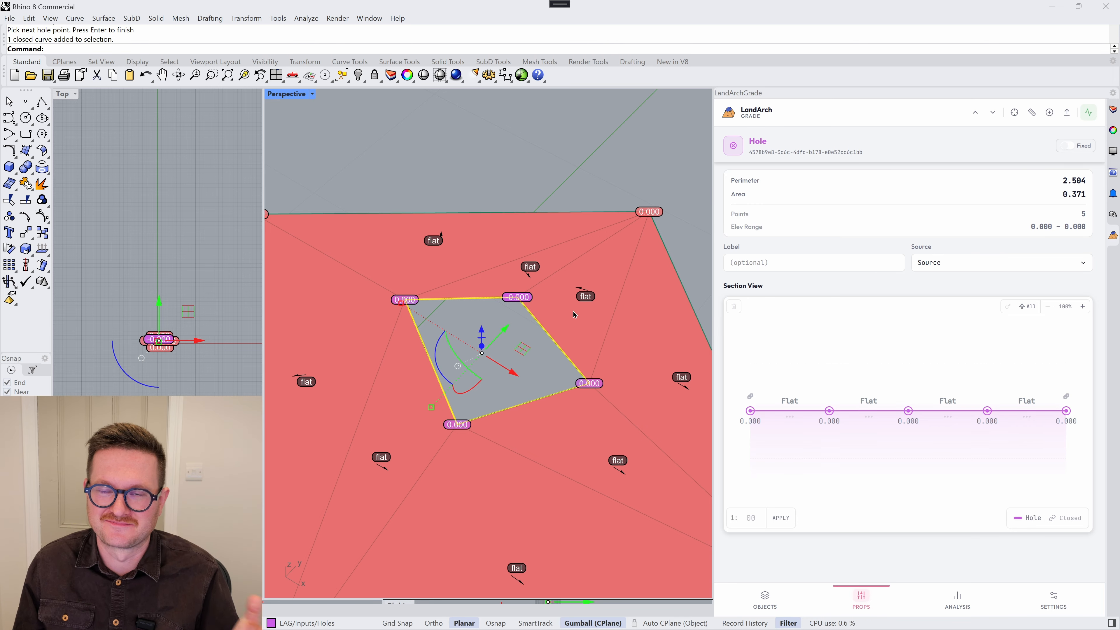
scroll(576, 331, down, 2)
scroll(576, 331, down, 2)
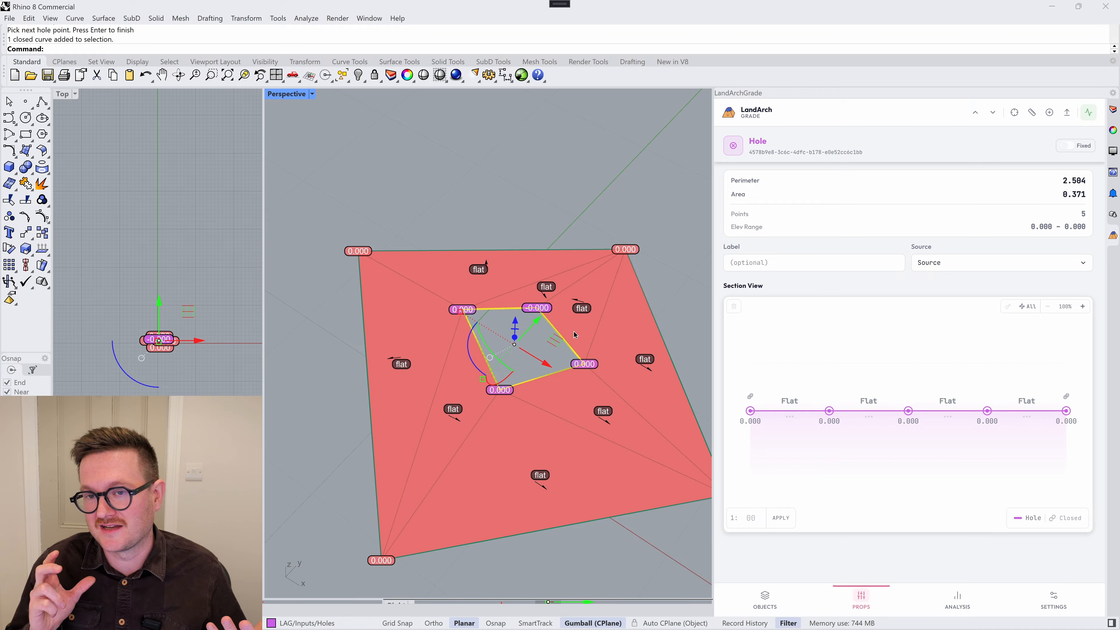
drag(831, 412, 830, 405)
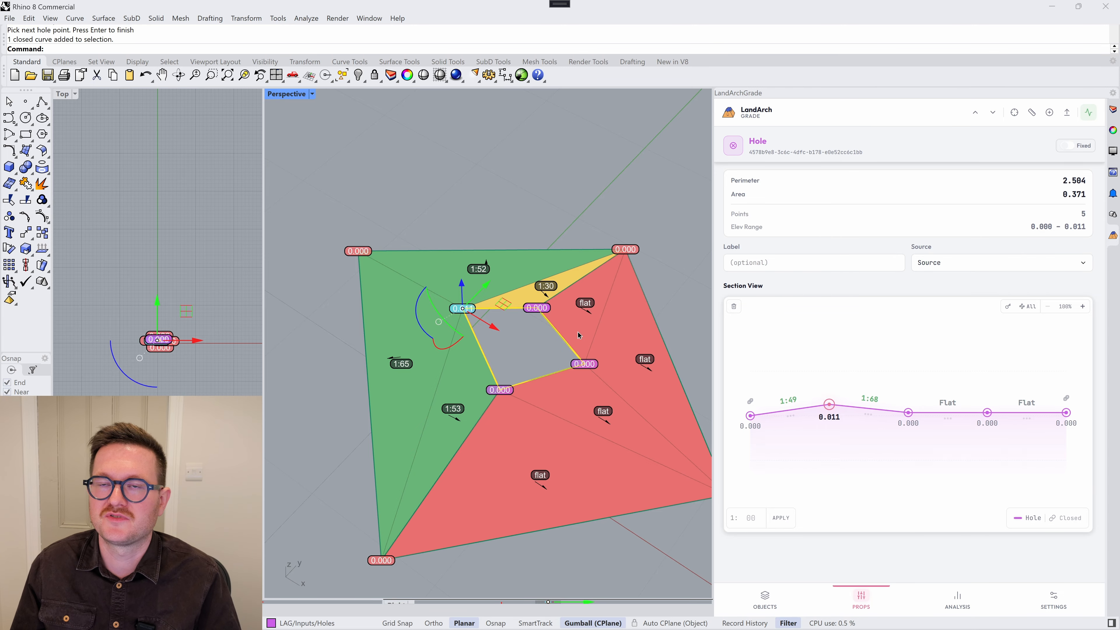
Step: Delete the hole and draw a closed six-sided boundary with an area of about 6.8, overlapping the terrain and leaving two spot heights outside
key(Delete)
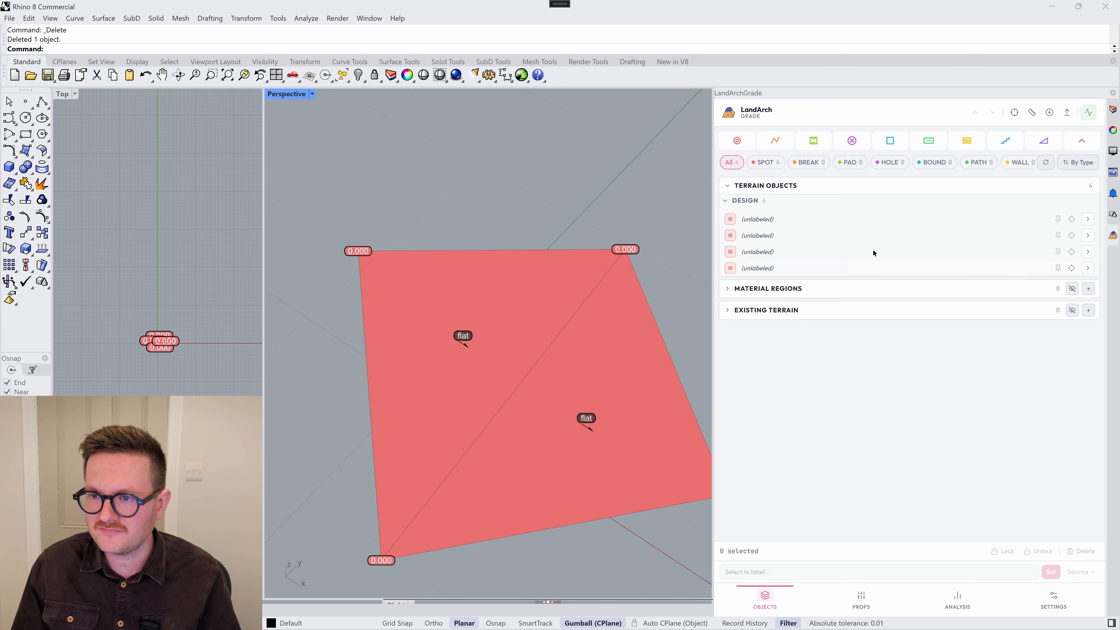
click(894, 140)
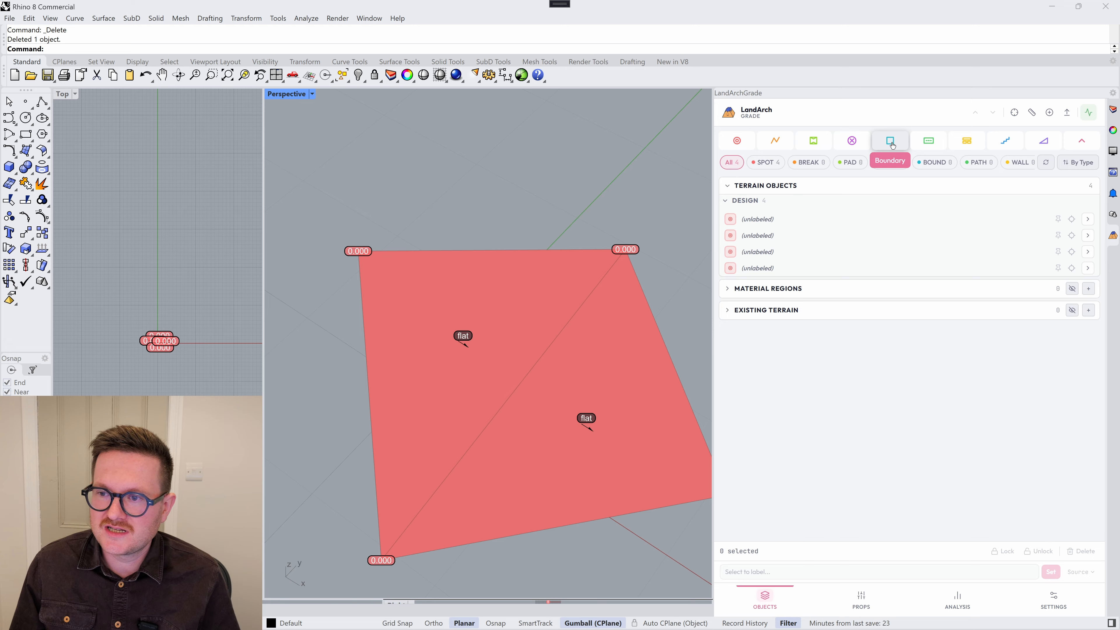
scroll(538, 304, down, 3)
scroll(552, 332, up, 2)
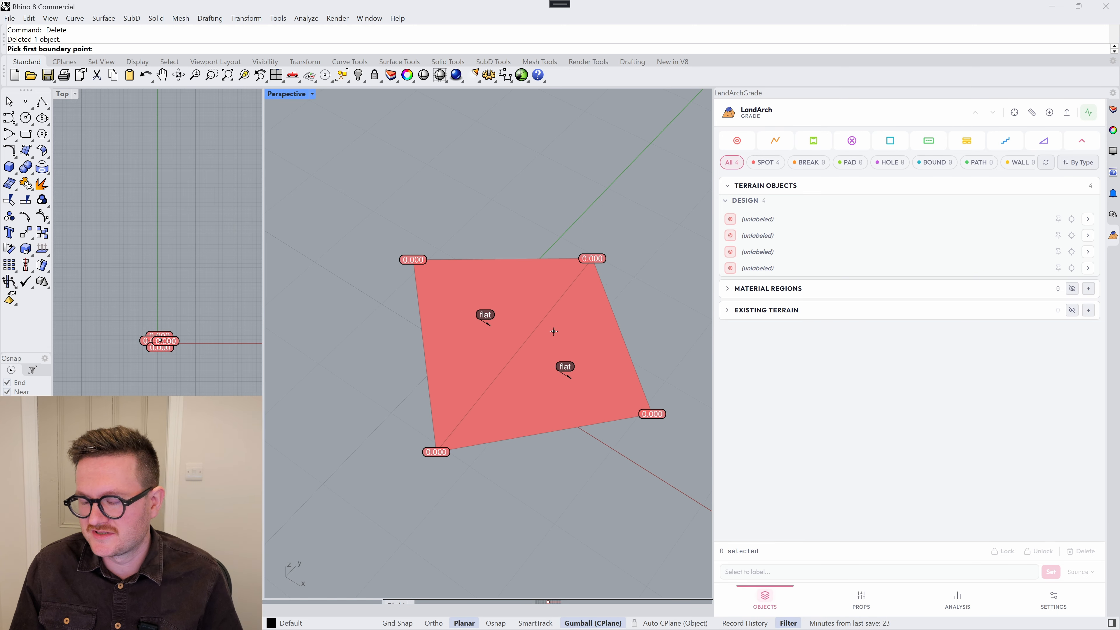
scroll(545, 334, down, 2)
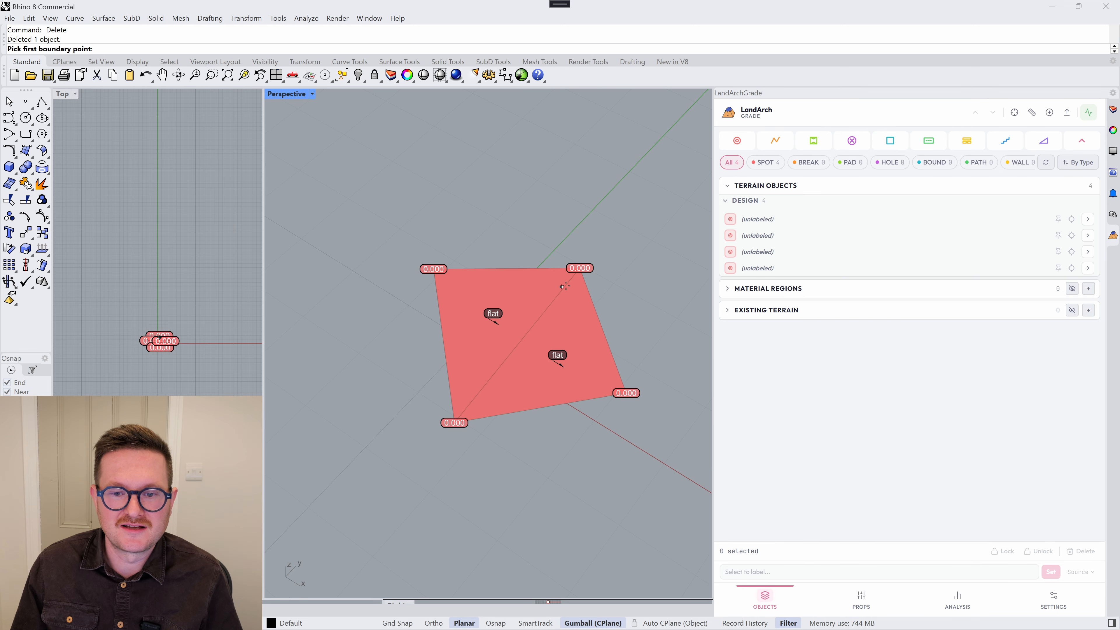
click(646, 256)
click(560, 241)
click(476, 325)
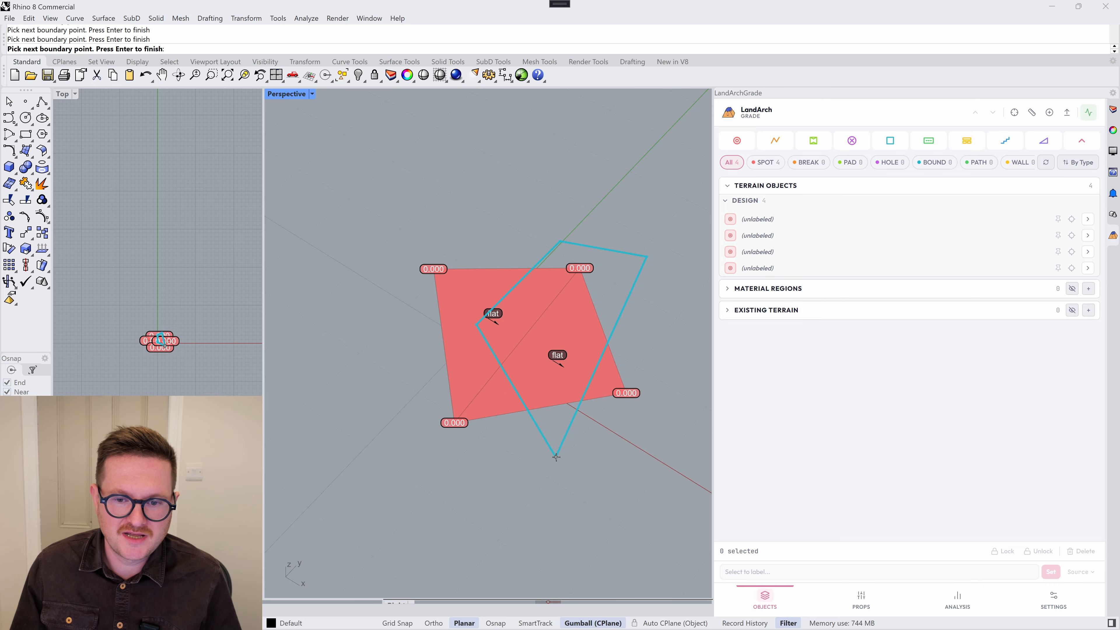
click(556, 457)
click(694, 318)
key(Return)
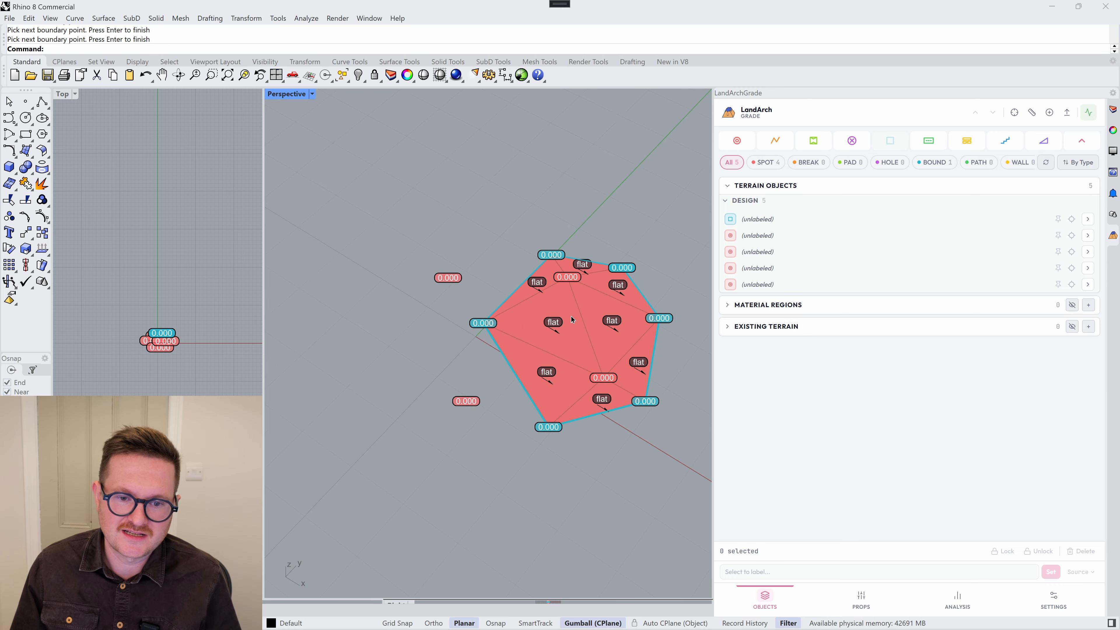
Step: Select the boundary and examine its elevations and slopes along the section view
scroll(426, 246, up, 2)
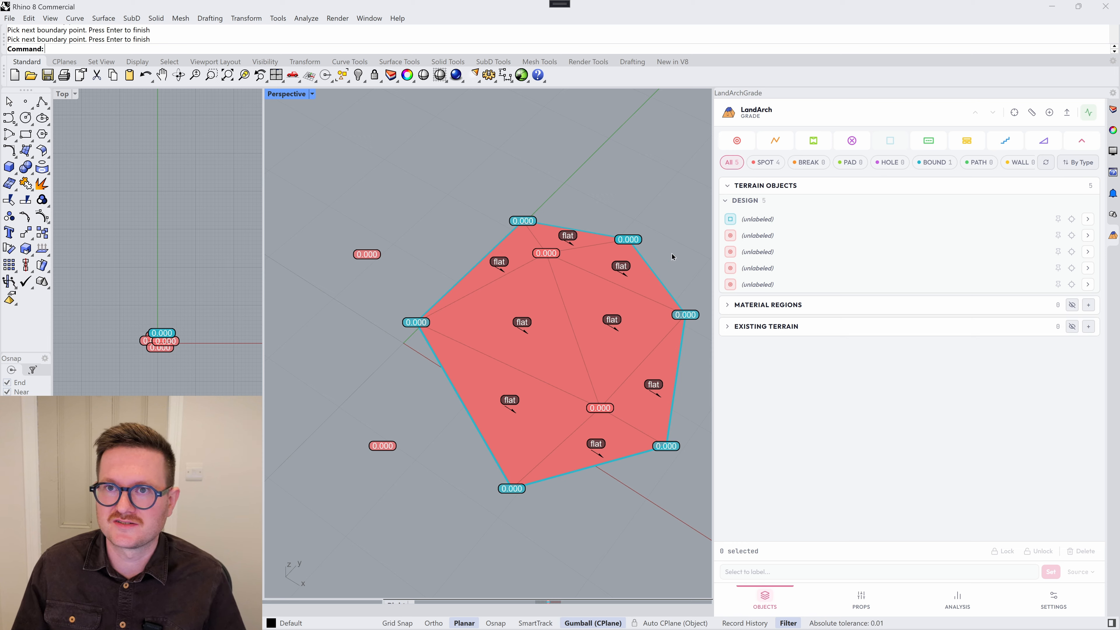
scroll(628, 256, down, 2)
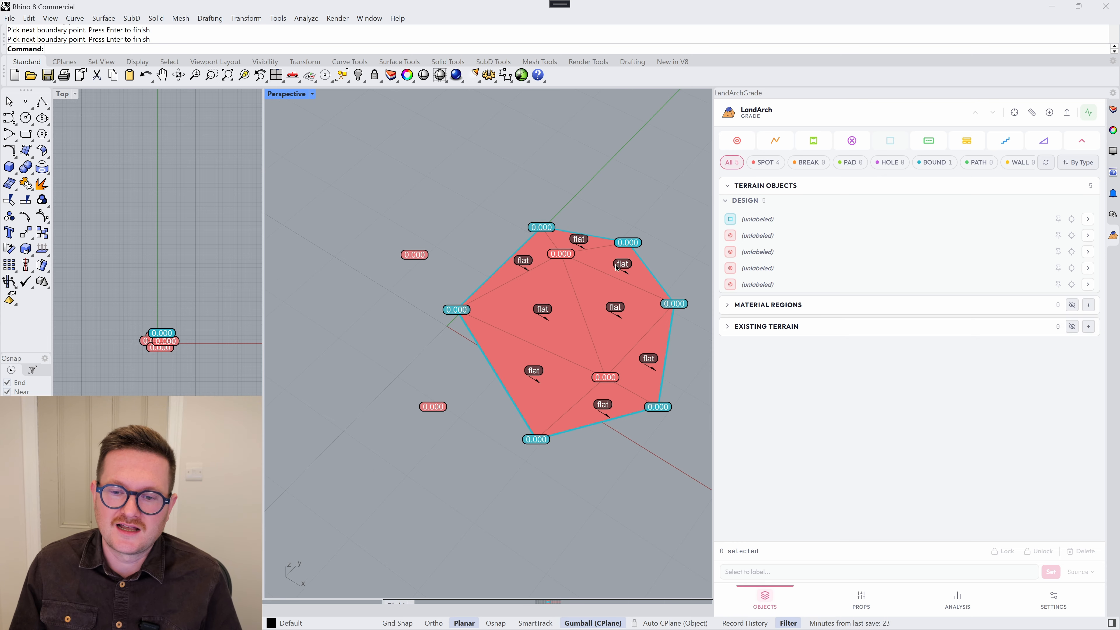
scroll(671, 291, up, 2)
click(663, 291)
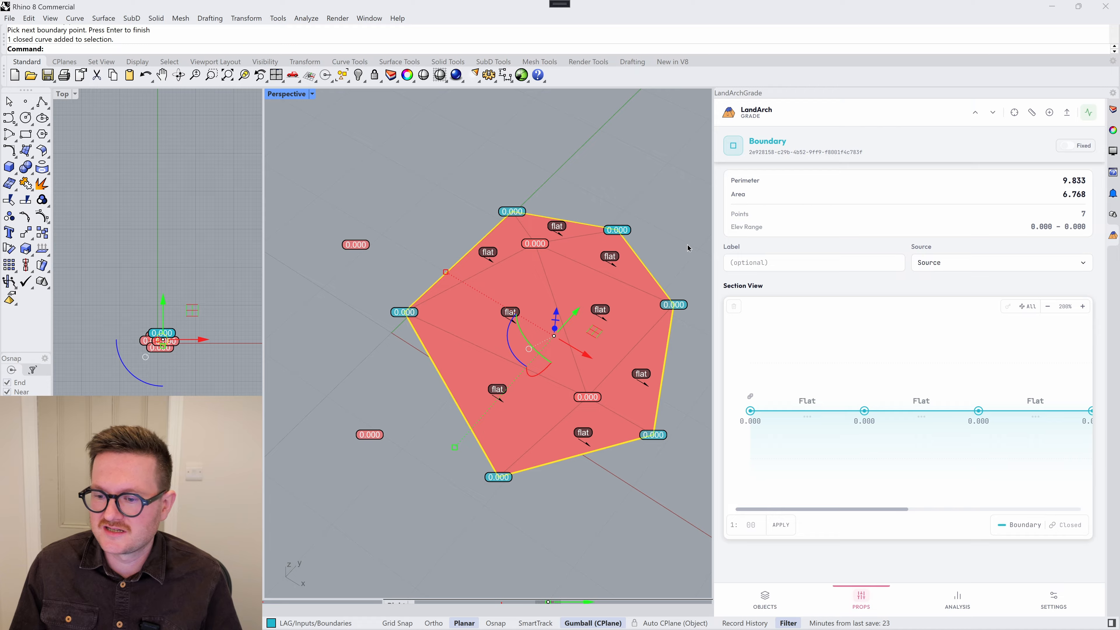
drag(853, 513, 779, 502)
drag(856, 511, 707, 500)
Step: Check the boundary's entry in the terrain objects list, clear the selection, and select the boundary again to show its properties
click(765, 598)
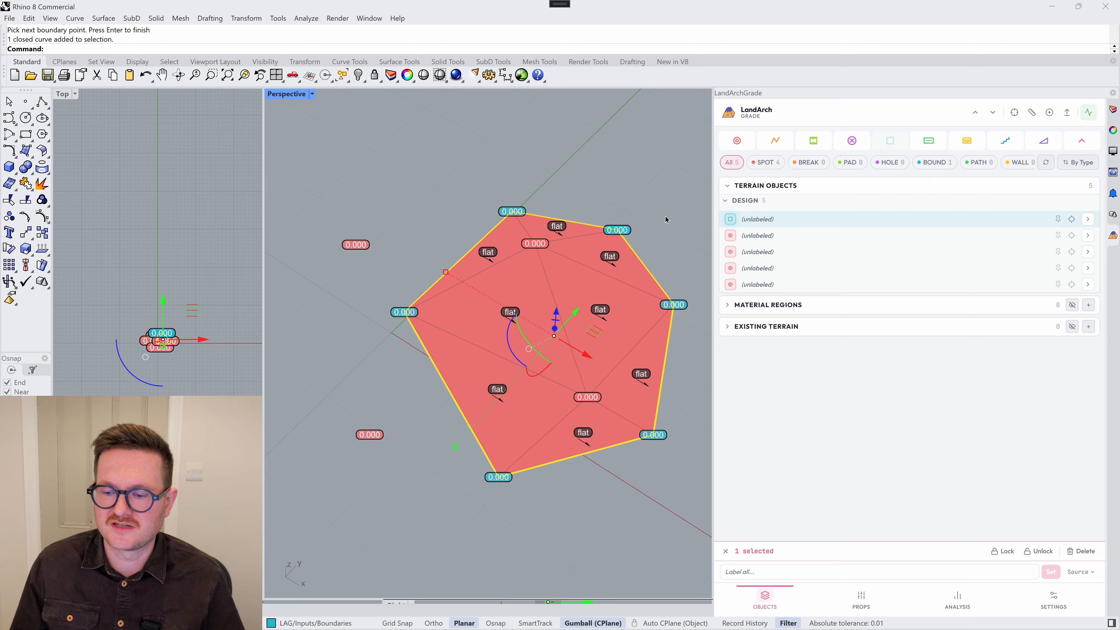
click(677, 232)
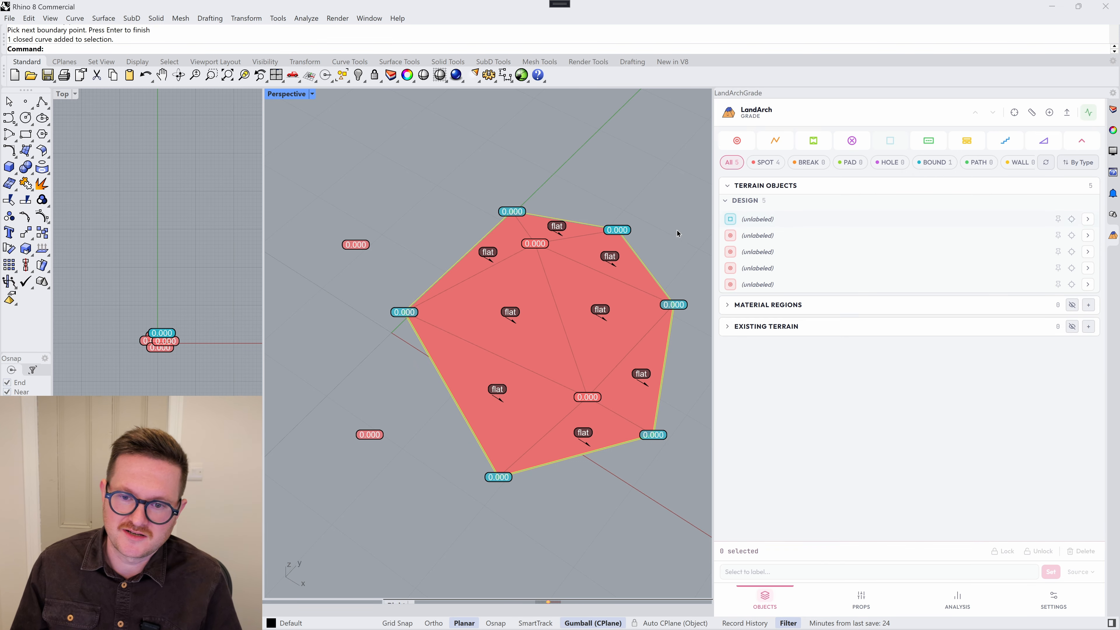
click(644, 264)
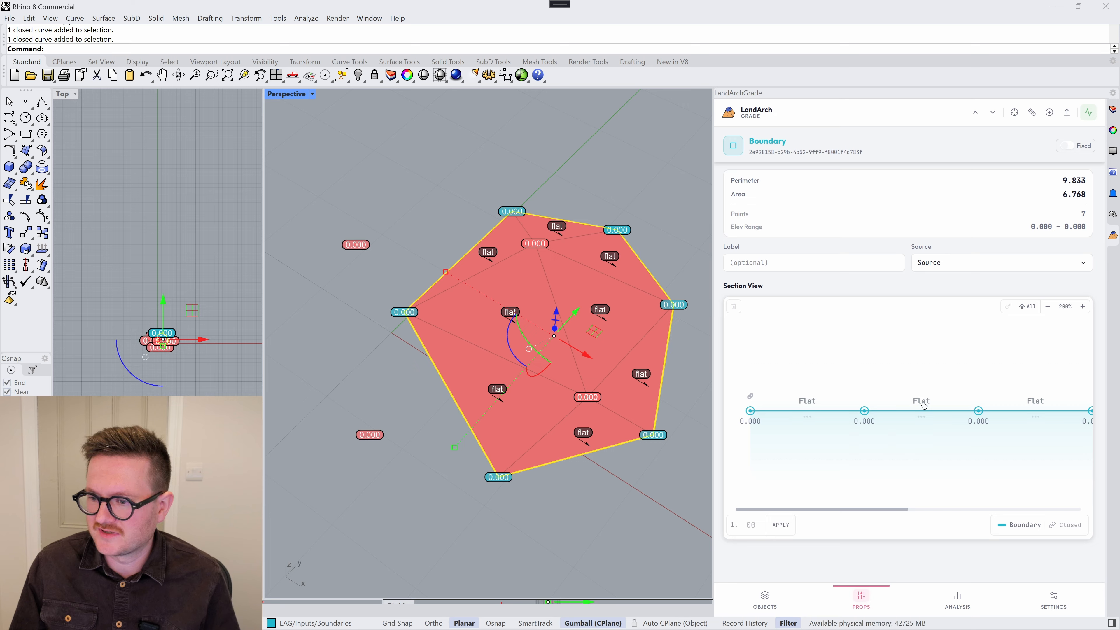
Step: Review the boundary's points along the section view, and delete the boundary from the terrain
scroll(952, 384, down, 2)
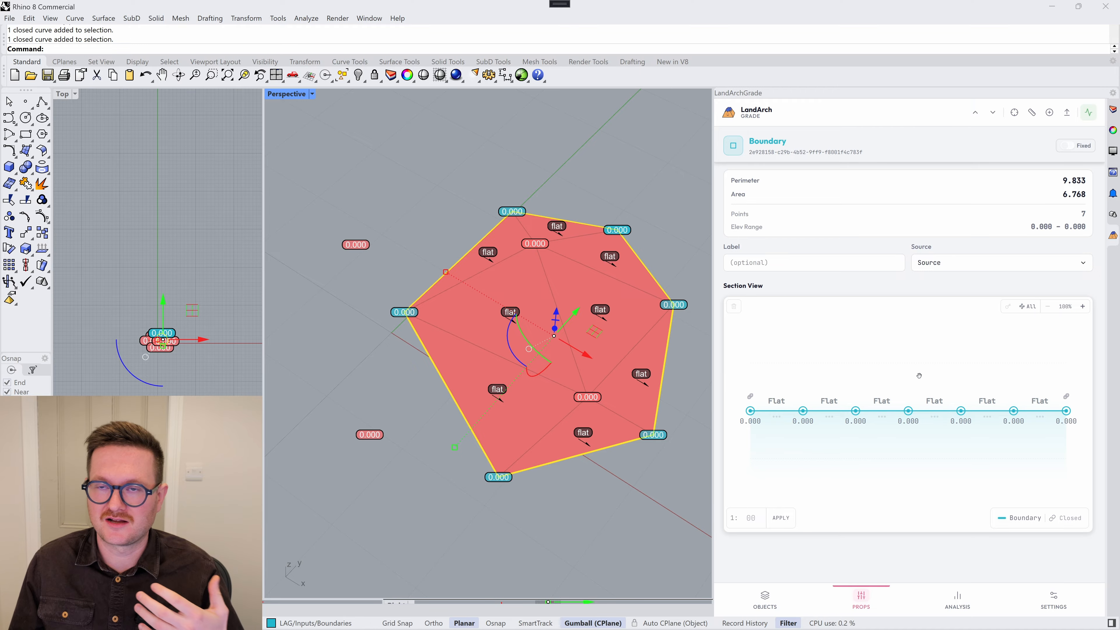
scroll(914, 435, up, 2)
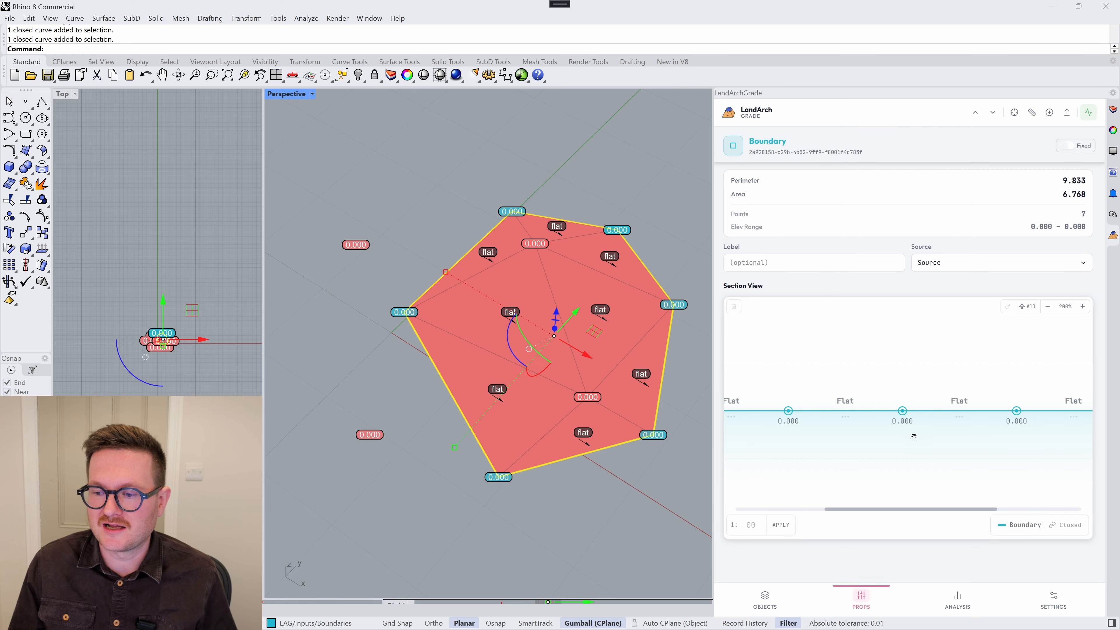
drag(890, 505, 912, 510)
click(686, 370)
click(663, 370)
key(Delete)
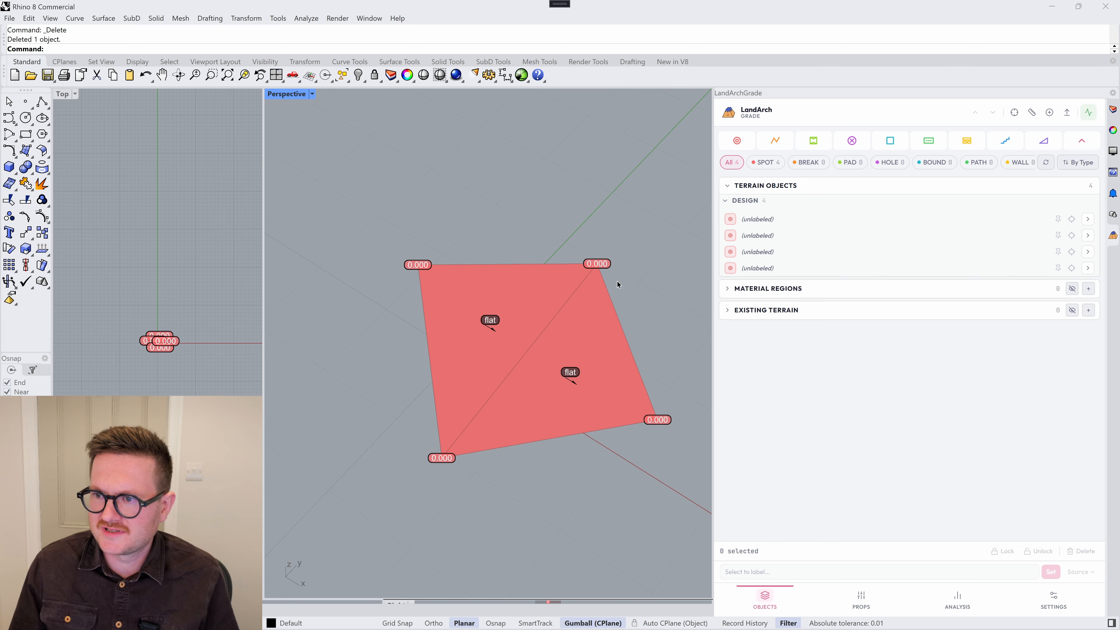
Step: Draw a four-segment path about 3.7 long, turning around inside the four spot heights
click(932, 147)
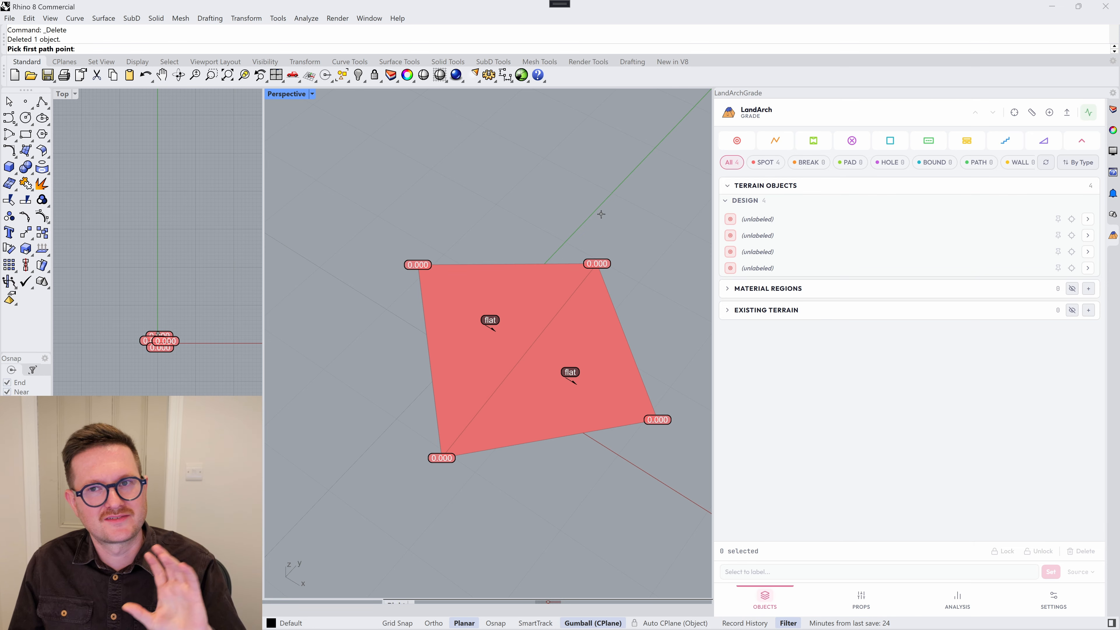
click(572, 295)
click(478, 302)
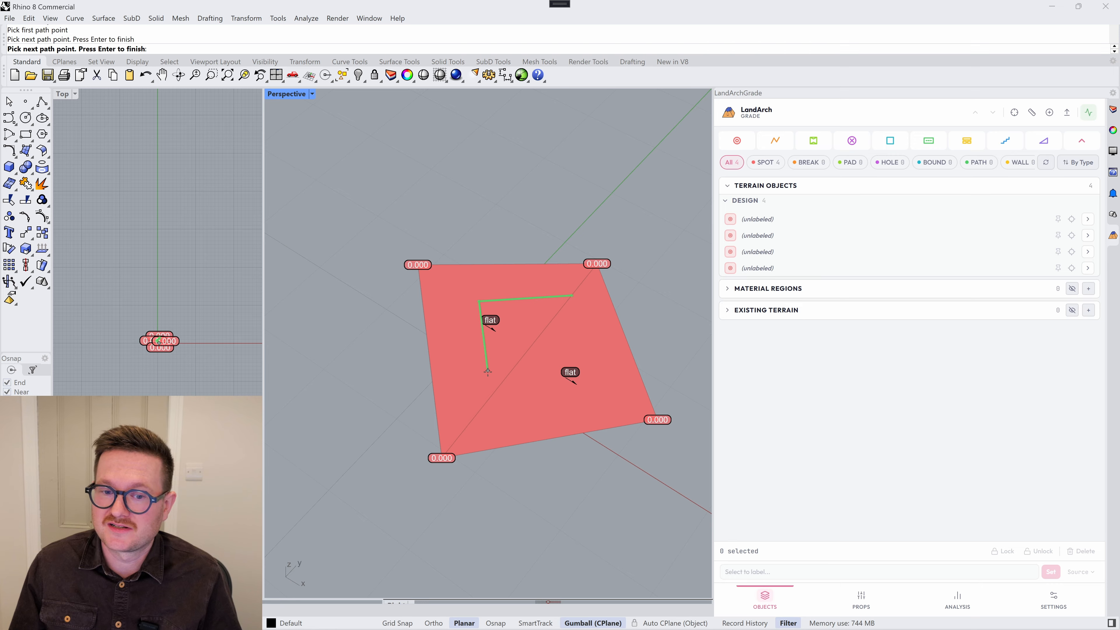
click(609, 383)
key(Return)
scroll(616, 396, up, 2)
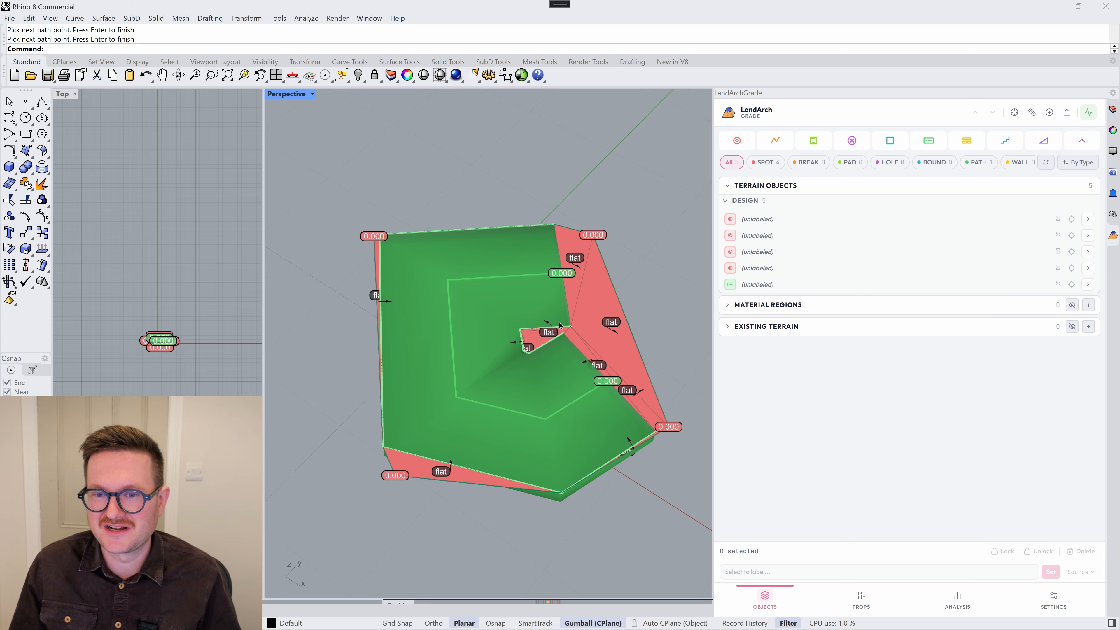
scroll(563, 339, down, 1)
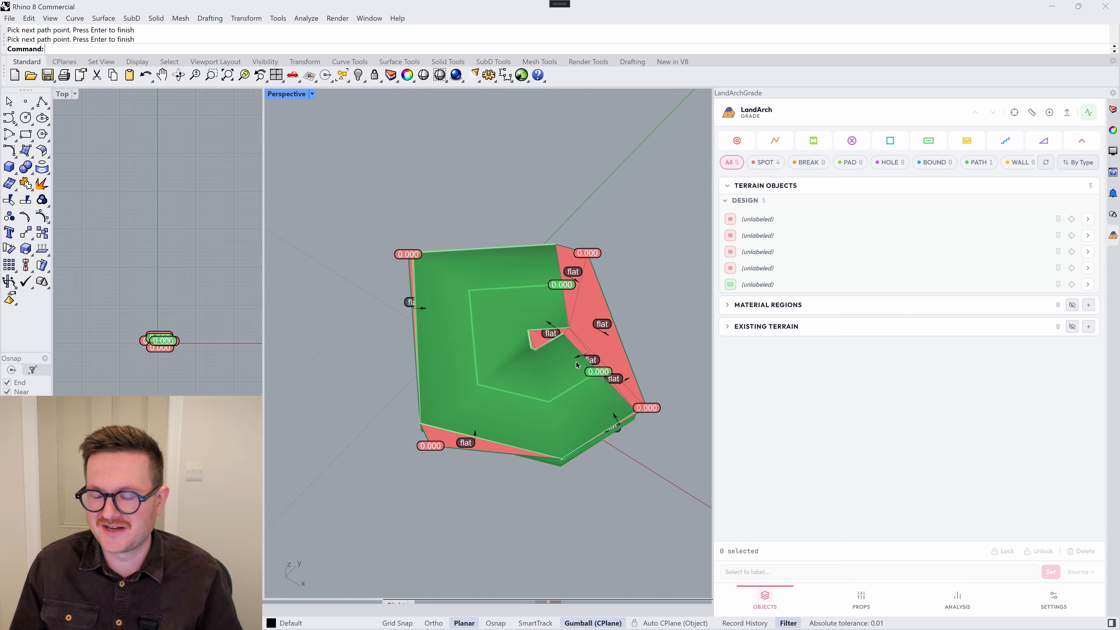
scroll(604, 379, down, 1)
Step: Select the path to show its properties, and delete it together with all four spot heights
click(591, 378)
click(654, 334)
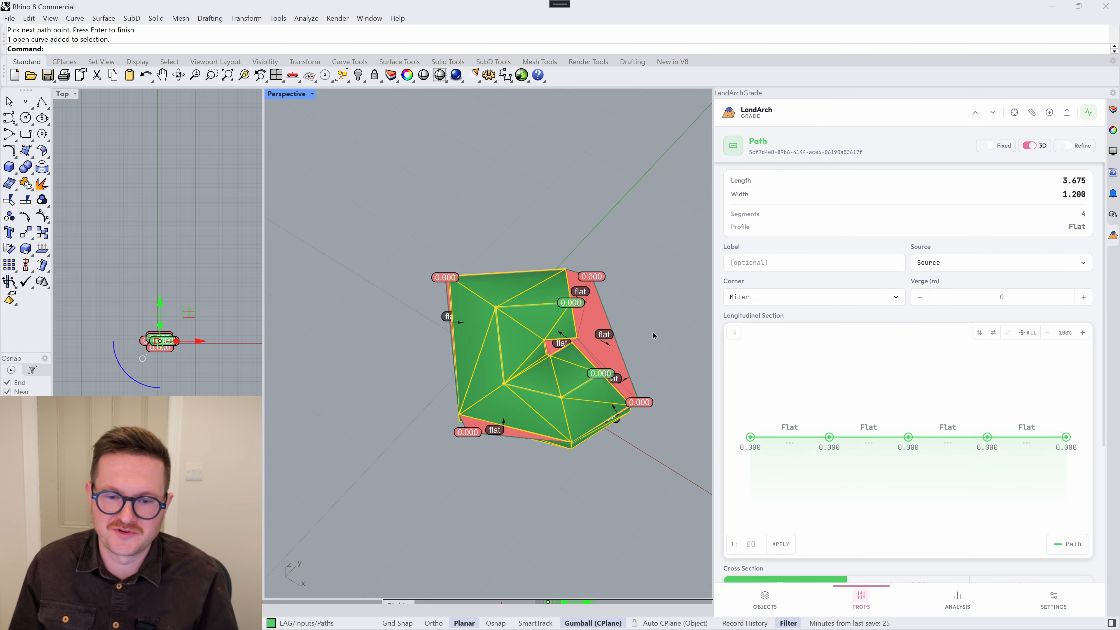
drag(362, 225, 662, 430)
key(Delete)
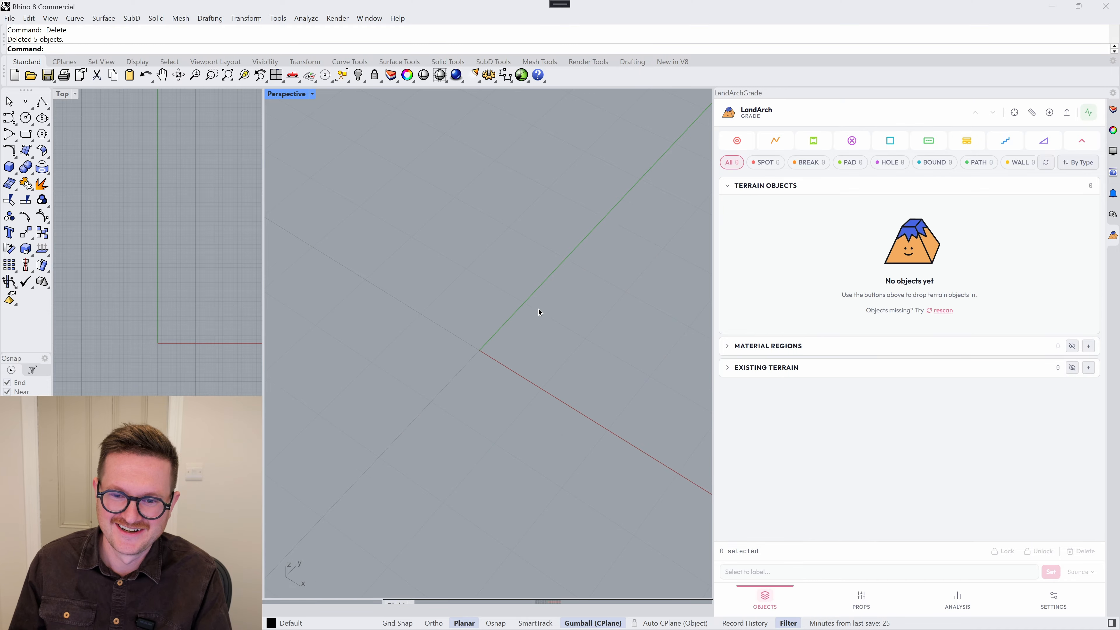
Step: Draw a new three-segment path with each segment 5 long, bending around the empty side of the origin
click(923, 145)
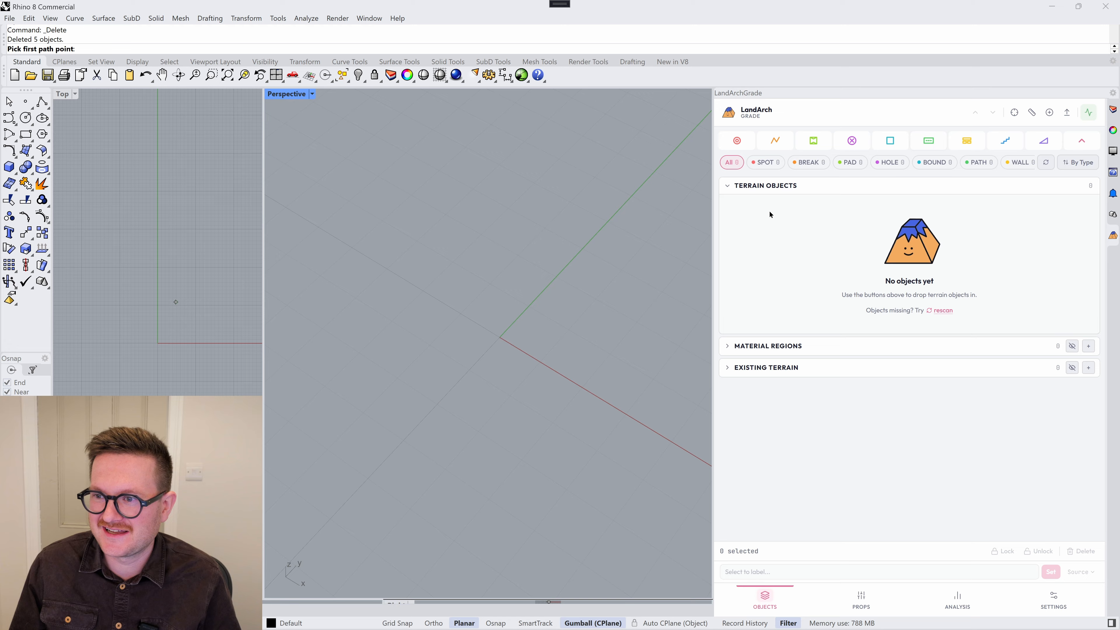
click(455, 491)
text(5)
key(Return)
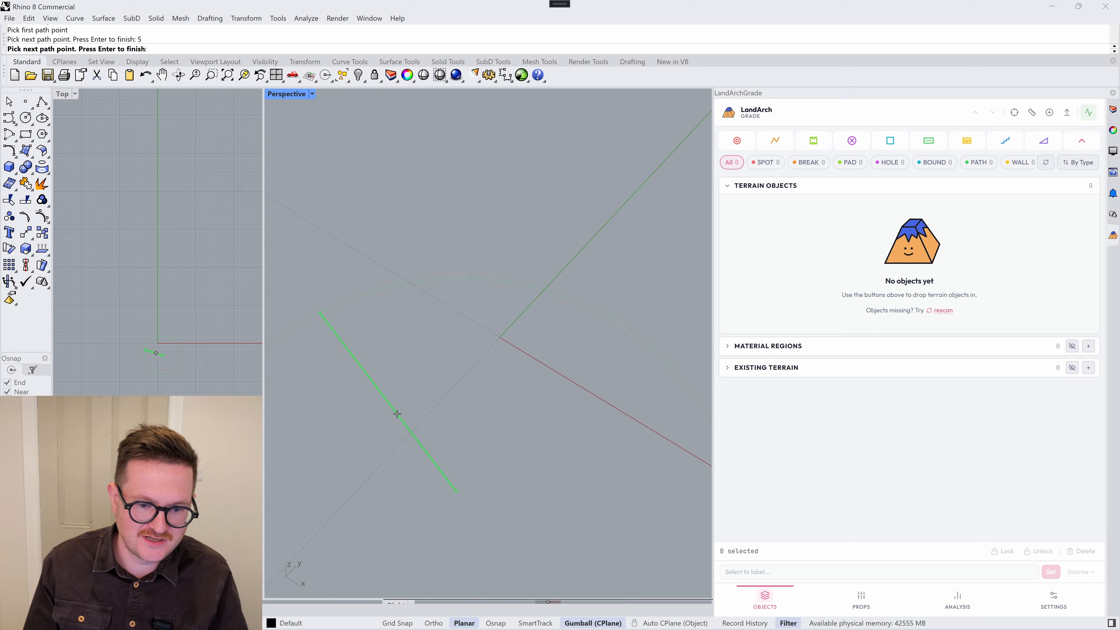
click(397, 413)
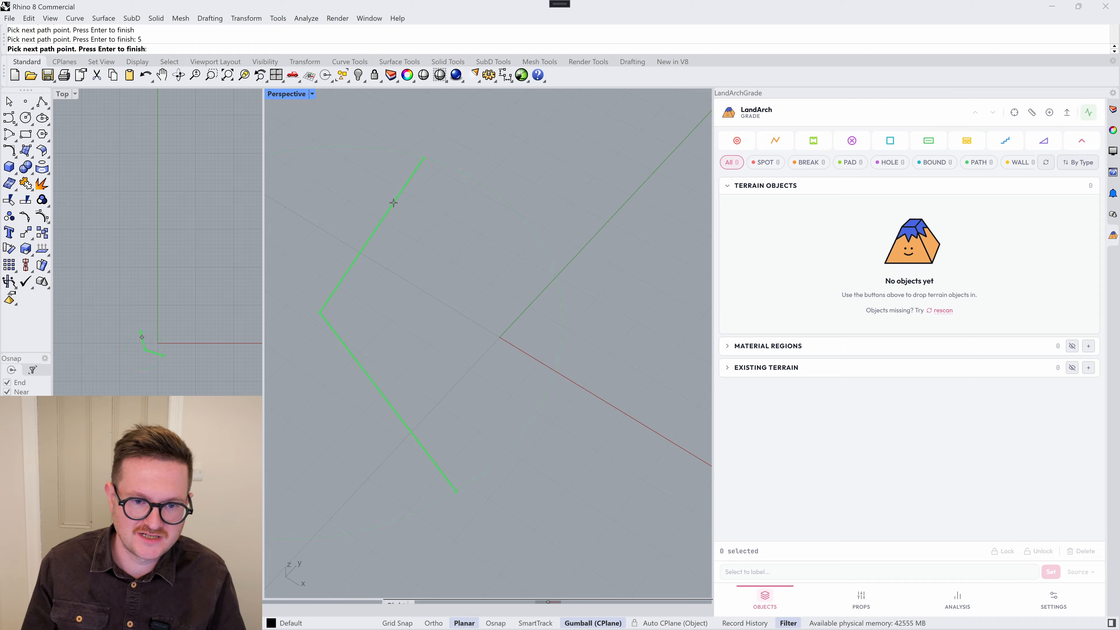
scroll(551, 199, down, 5)
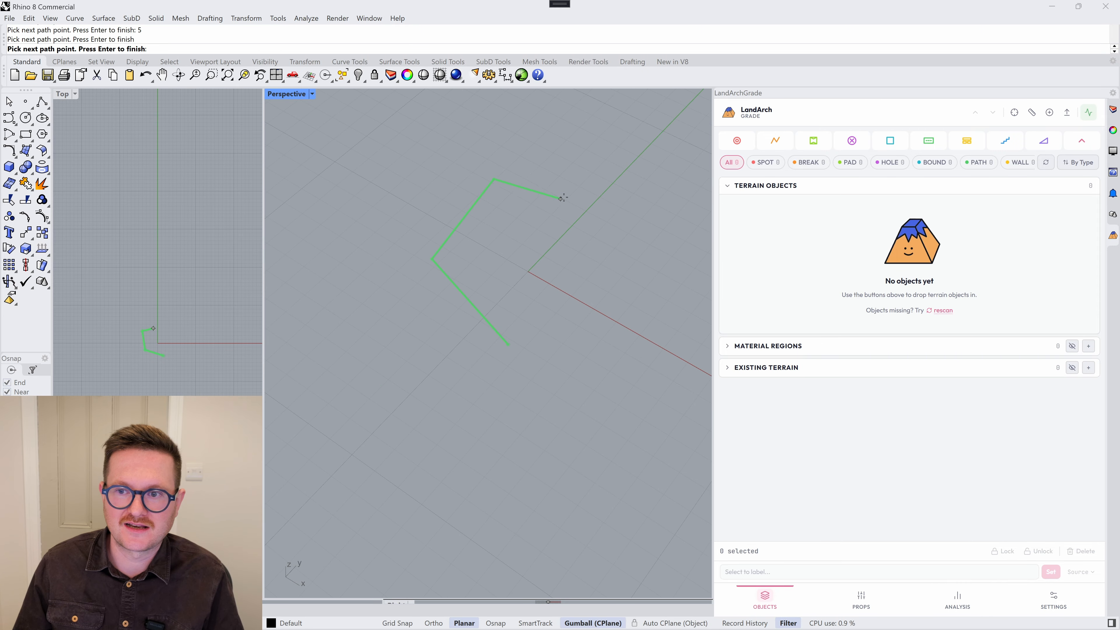
scroll(579, 205, up, 2)
text(5)
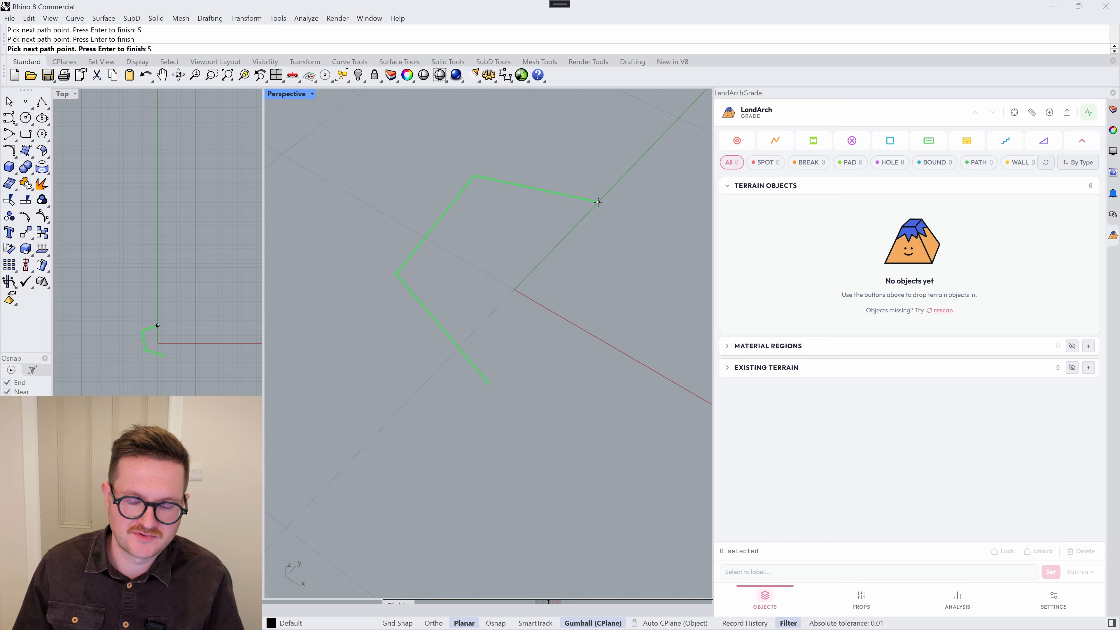
click(670, 190)
key(Return)
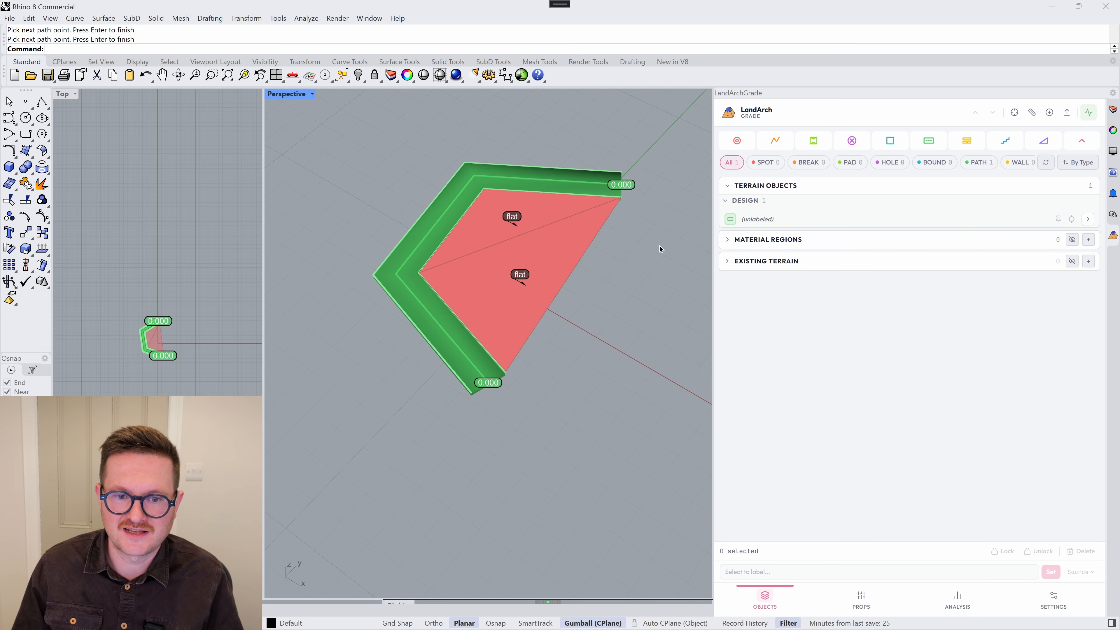
Step: Select the path's end point and move it inward next to the start point, making the path about 18.4 long
right_drag(454, 244, 482, 292)
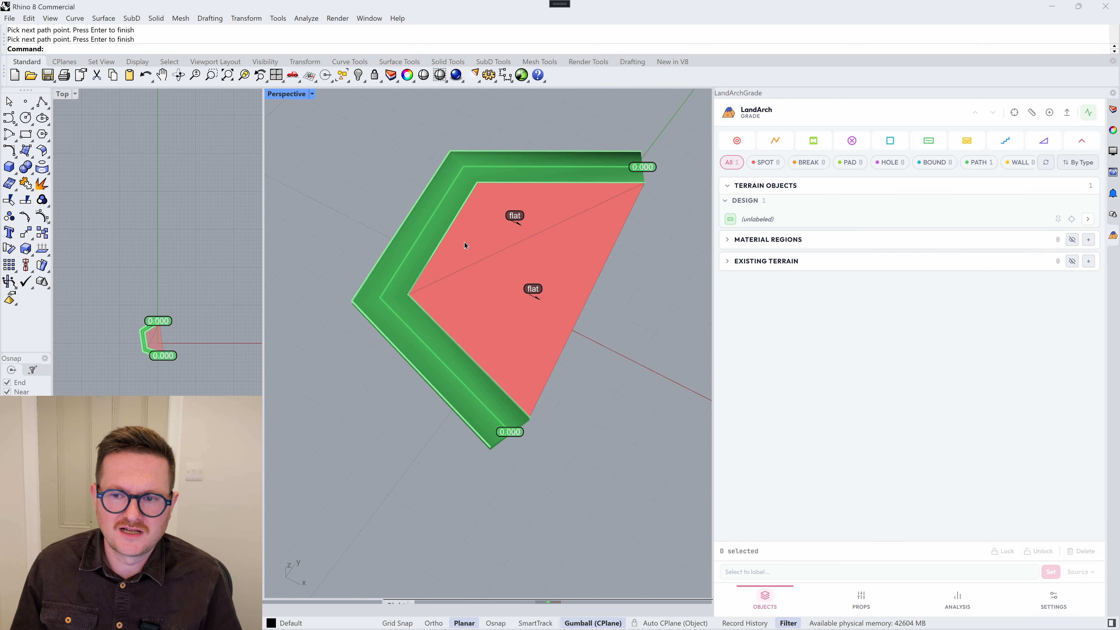
click(397, 221)
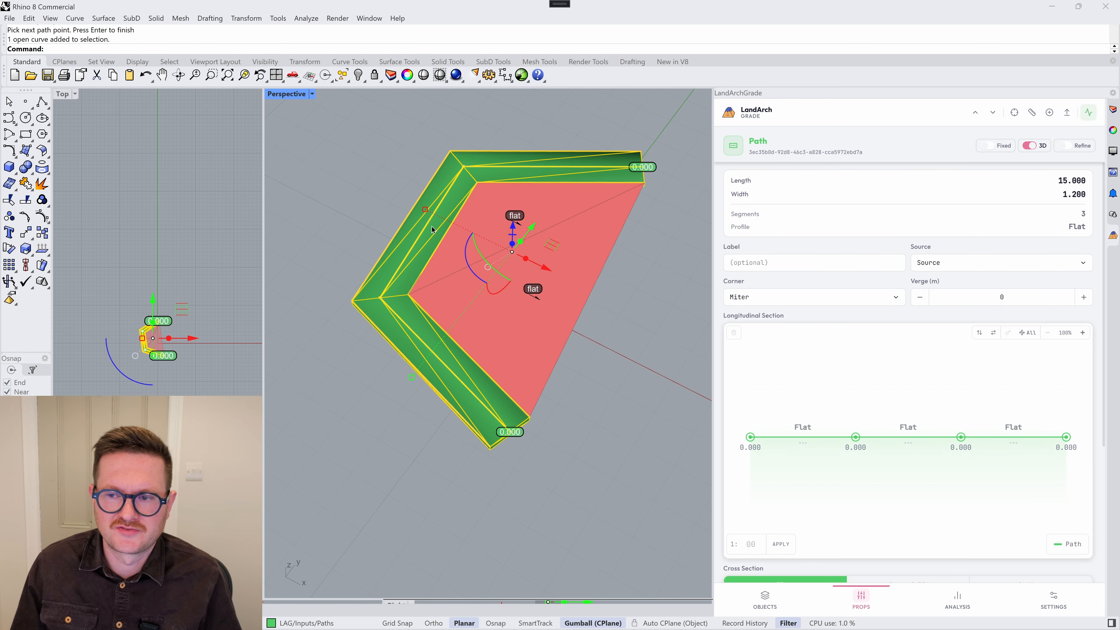
right_drag(480, 235, 504, 239)
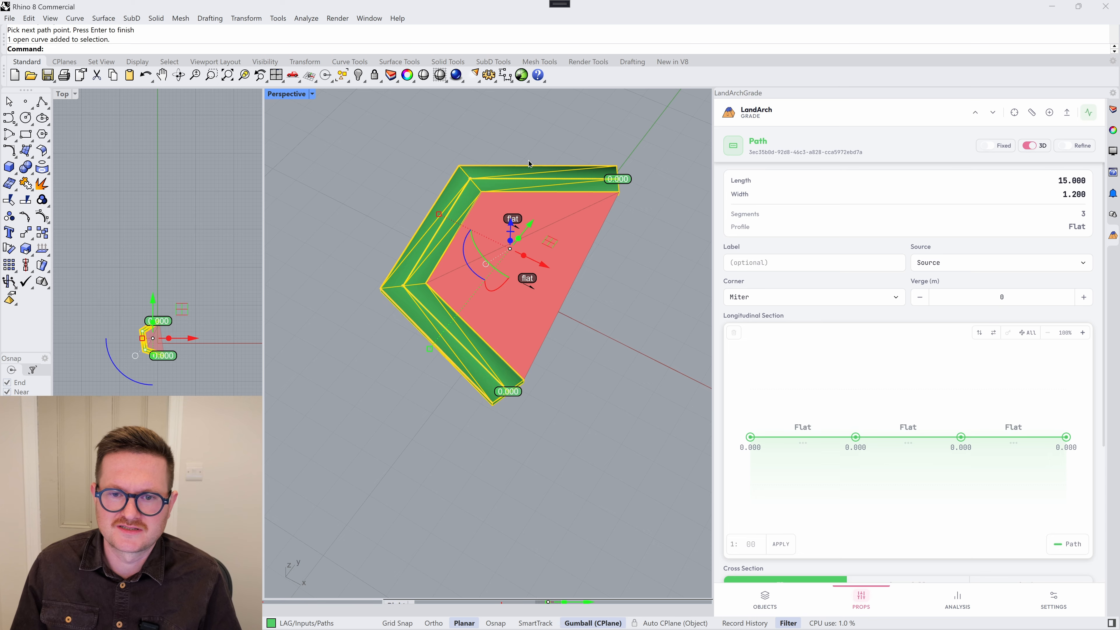
scroll(529, 164, up, 3)
right_drag(529, 165, 519, 192)
click(679, 158)
scroll(549, 225, down, 3)
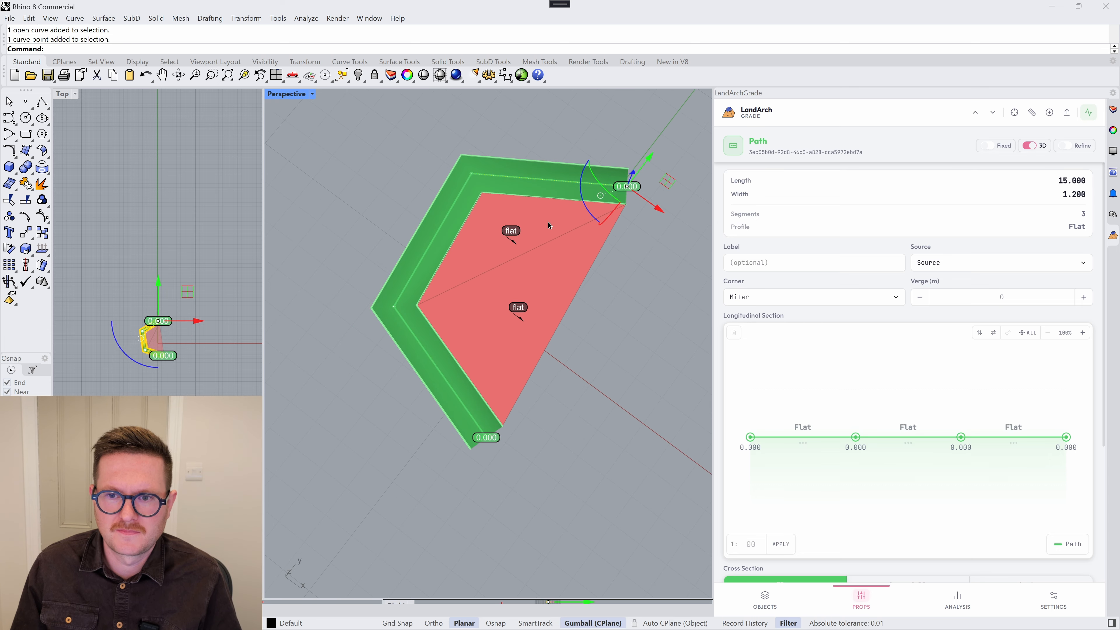
drag(668, 181, 476, 321)
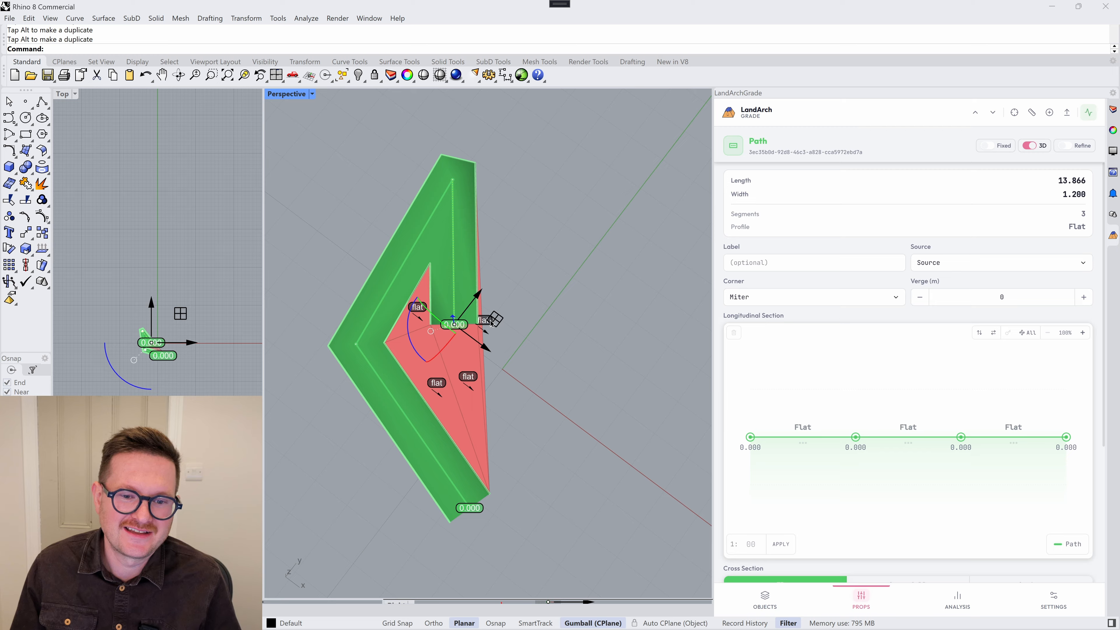
drag(492, 324, 476, 496)
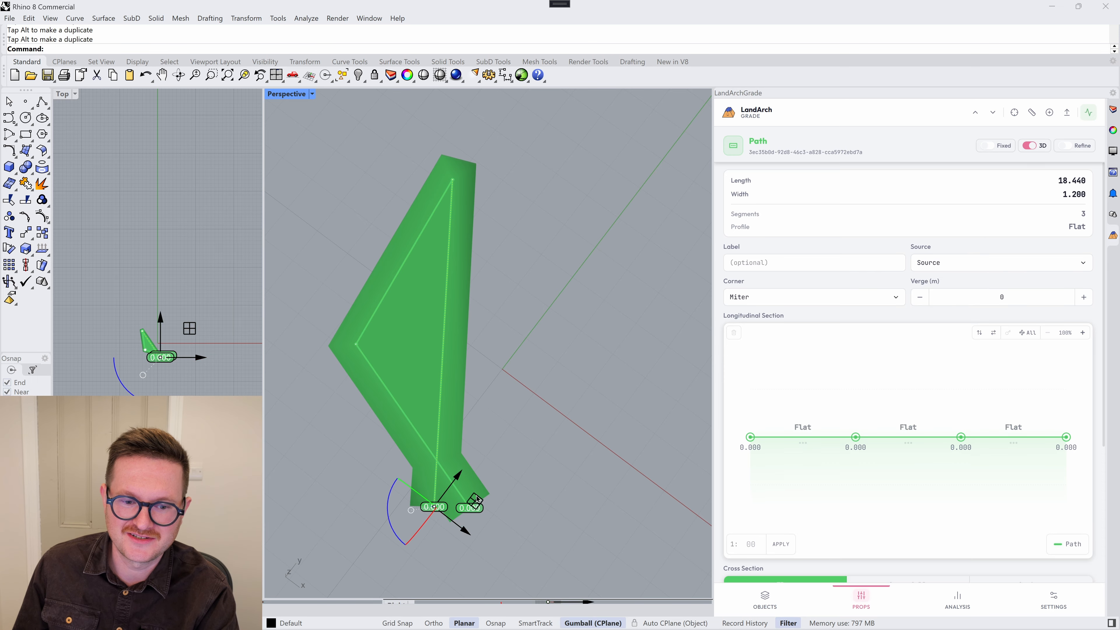
mouse_move(473, 492)
right_down()
mouse_move(559, 339)
mouse_move(494, 321)
mouse_move(450, 432)
mouse_move(481, 490)
right_up()
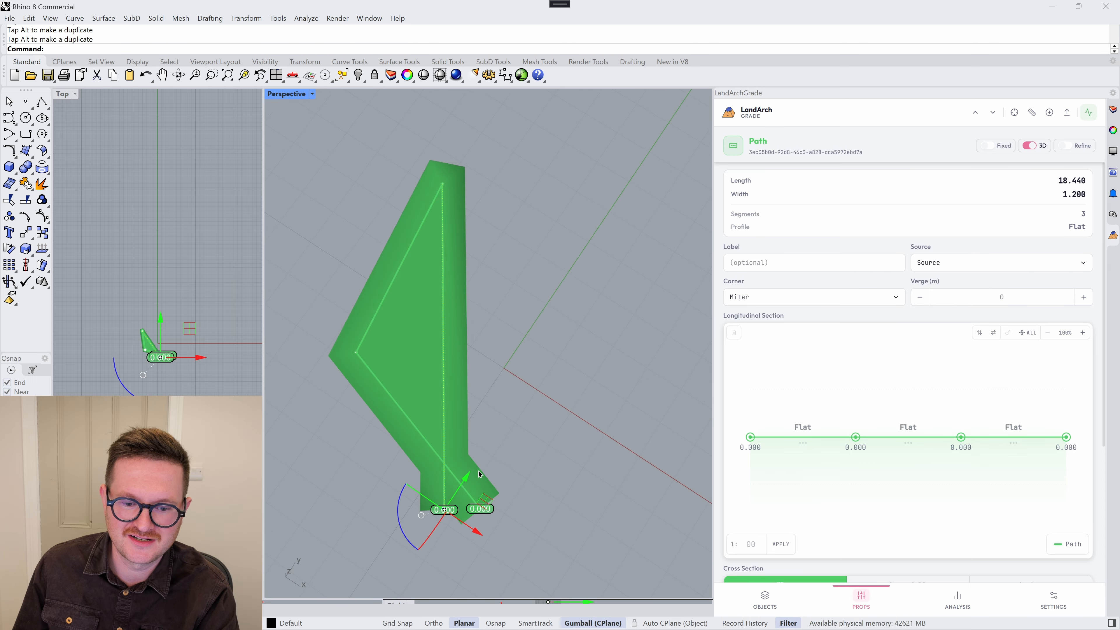
Step: Move the path's end point back outward until the path is about 17.9 long, and clear the selection
drag(486, 499, 679, 266)
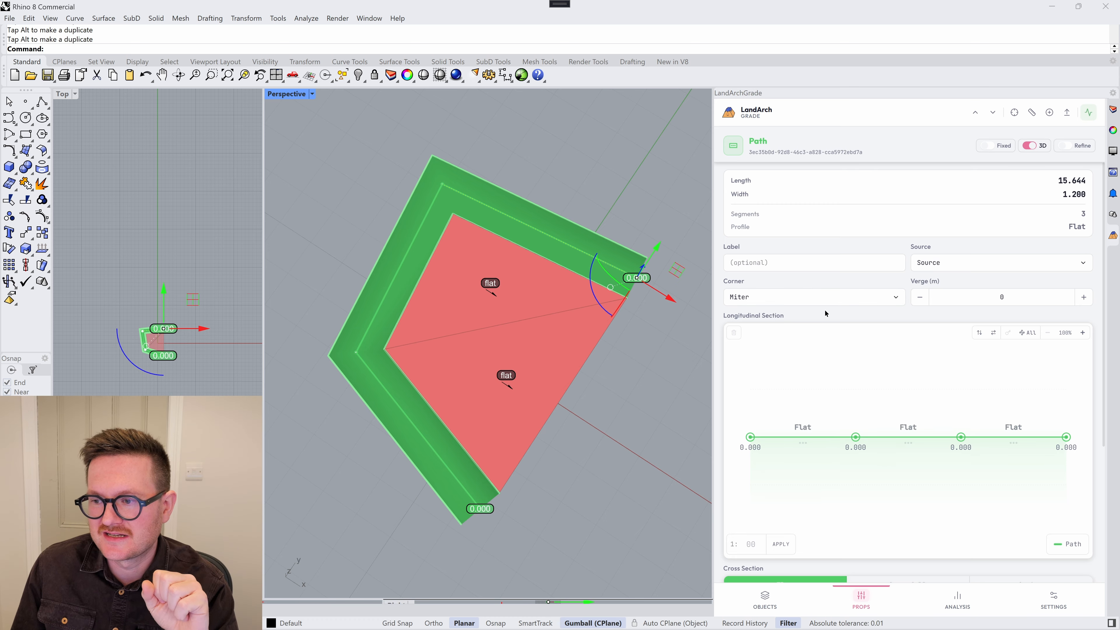
drag(676, 269, 706, 162)
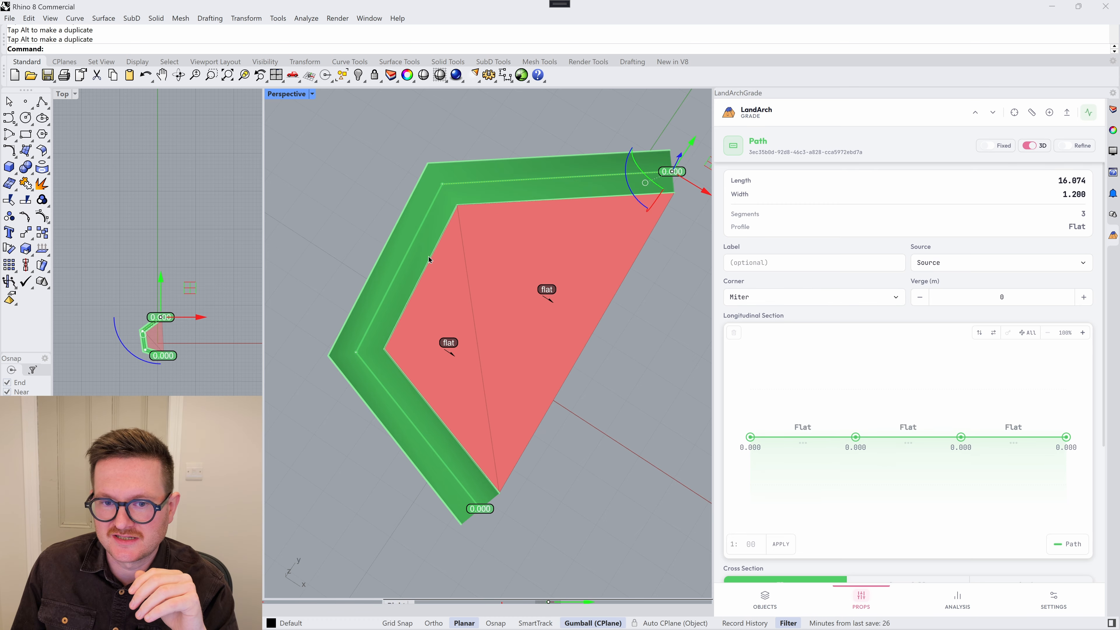
scroll(429, 264, down, 8)
drag(559, 234, 574, 195)
click(595, 235)
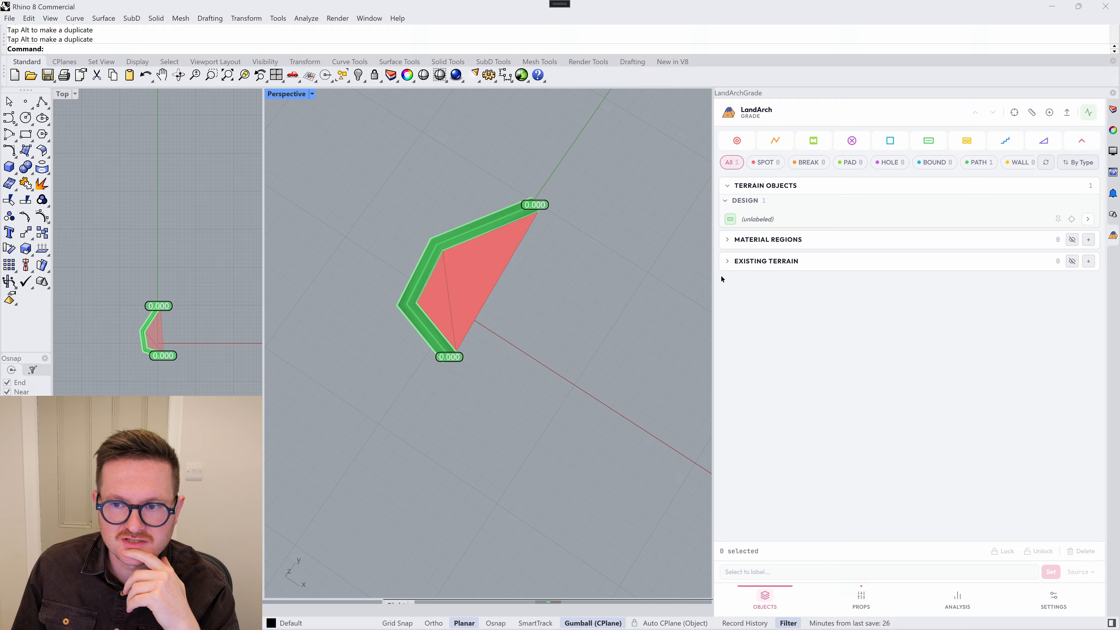
Step: Place five spot heights in a wide ring around the path so the terrain surrounds it
click(737, 141)
scroll(548, 225, down, 6)
click(594, 154)
click(421, 140)
click(303, 317)
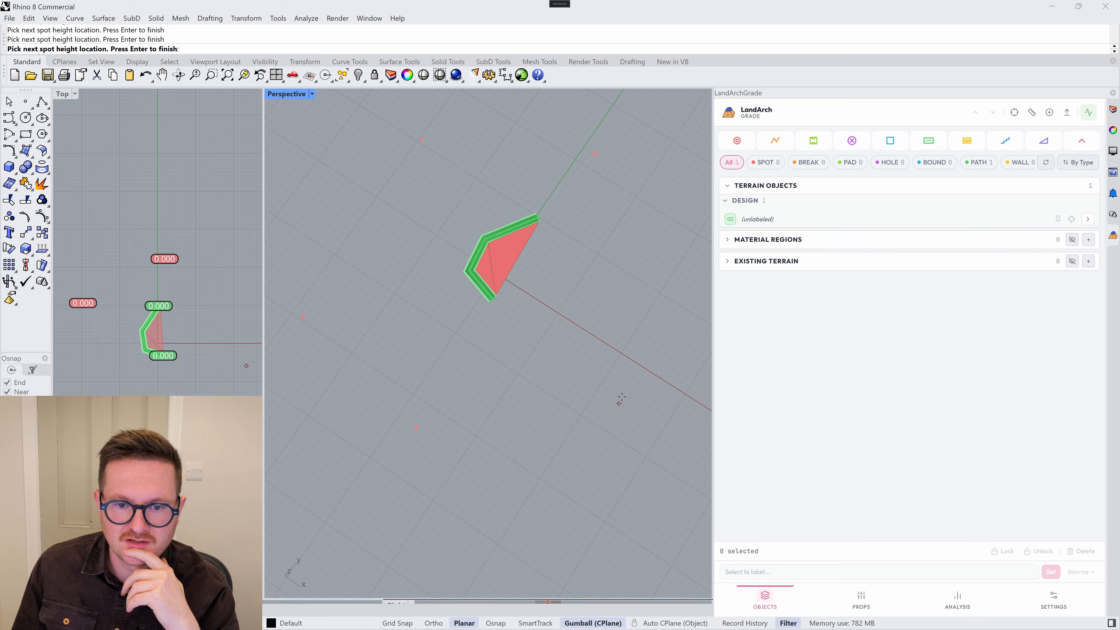
key(Return)
scroll(573, 265, up, 8)
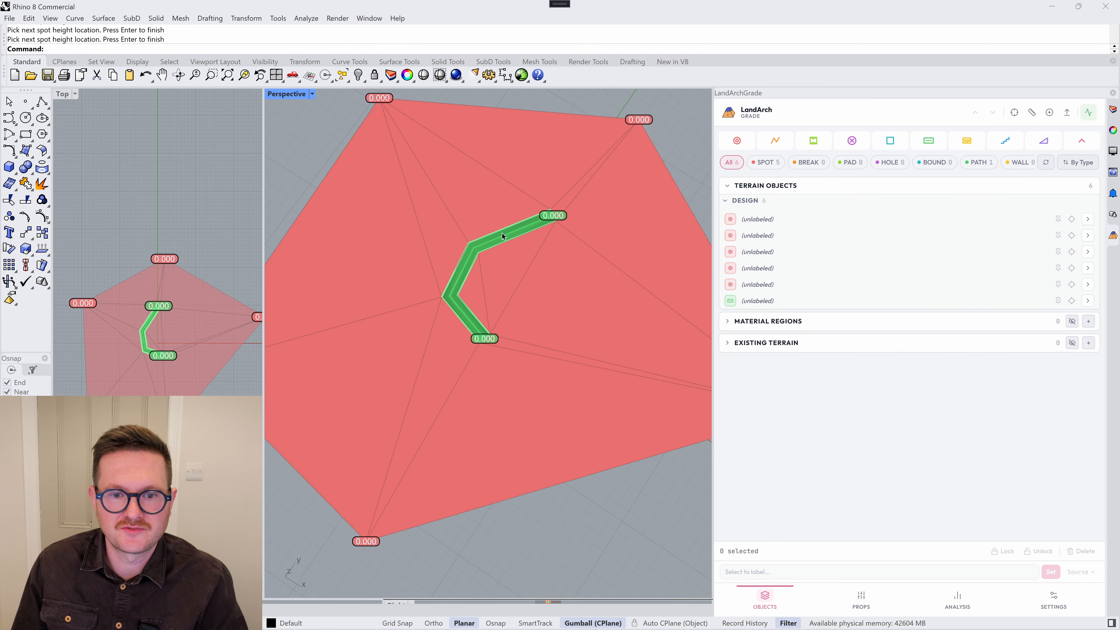
Step: Select the path and set its verge to 0.62 m
scroll(512, 259, up, 2)
right_drag(504, 305, 512, 277)
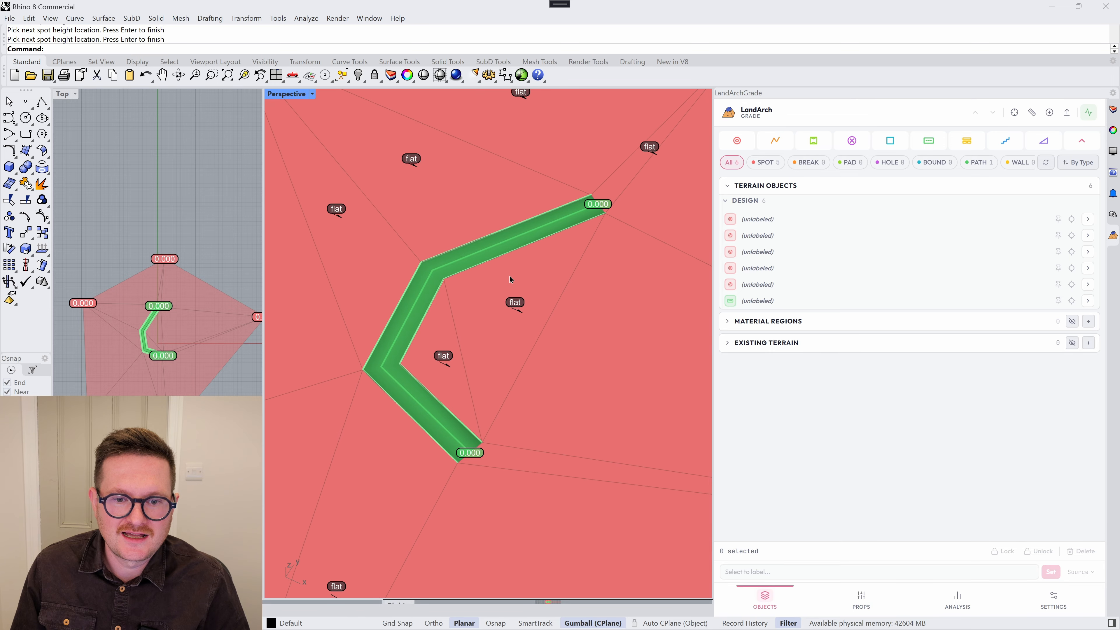
click(508, 241)
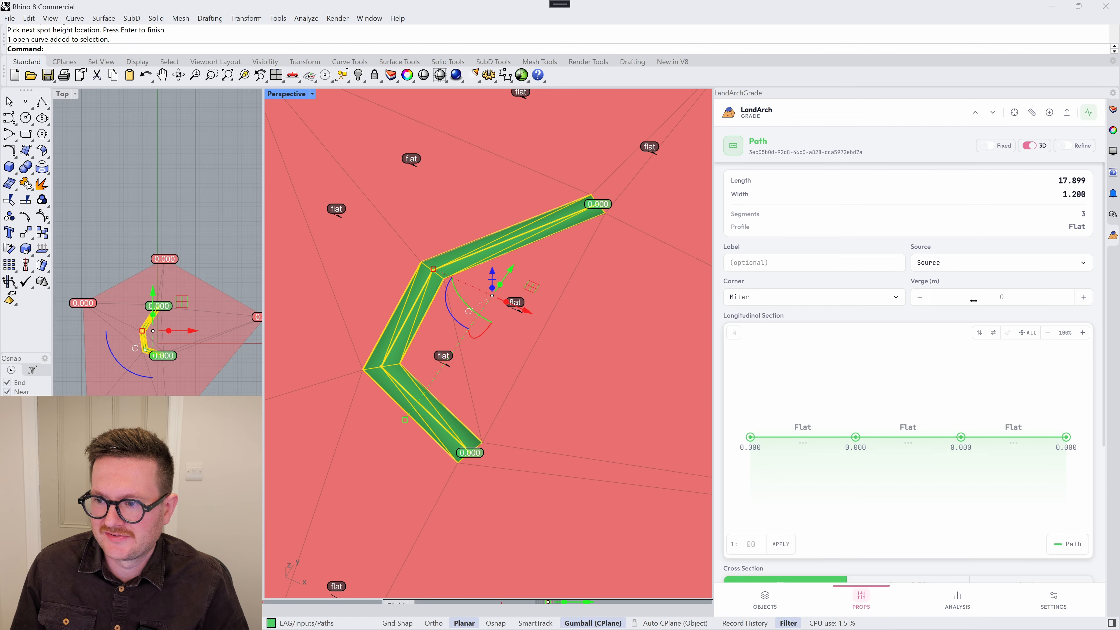
drag(1004, 298, 1020, 295)
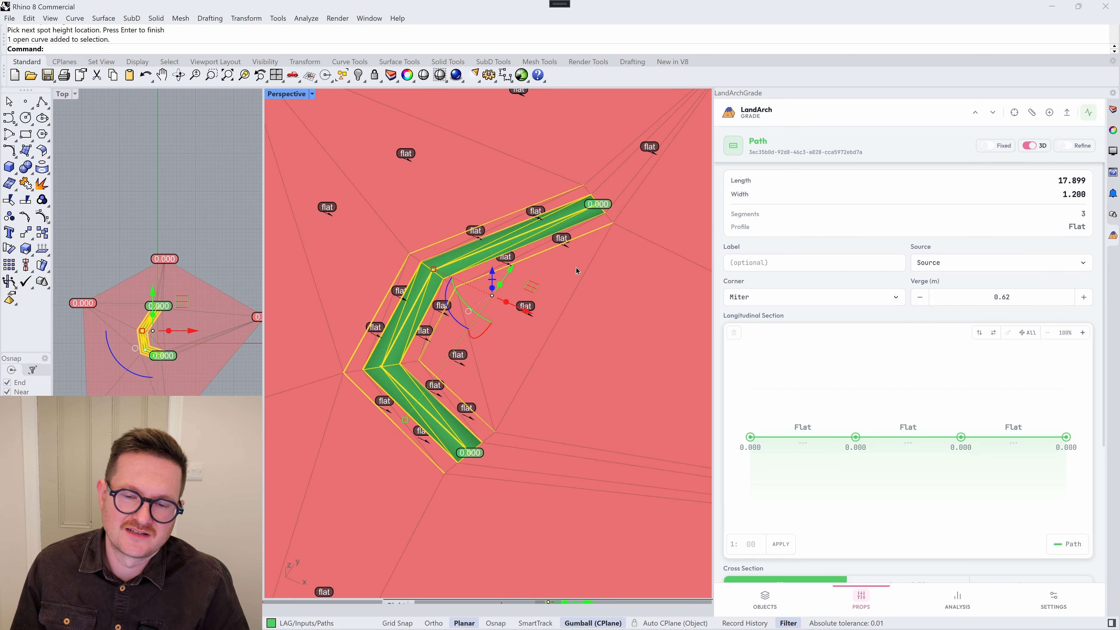
Step: Select the path's far end point and raise it to an elevation of 0.413, inspecting the regraded slopes
double_click(601, 207)
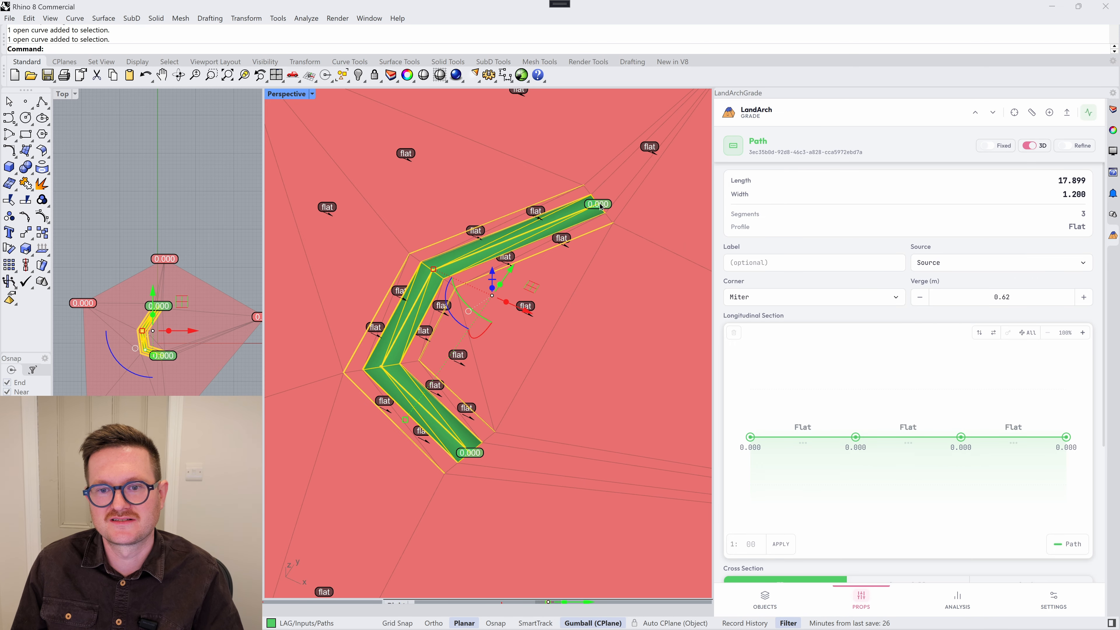
click(601, 207)
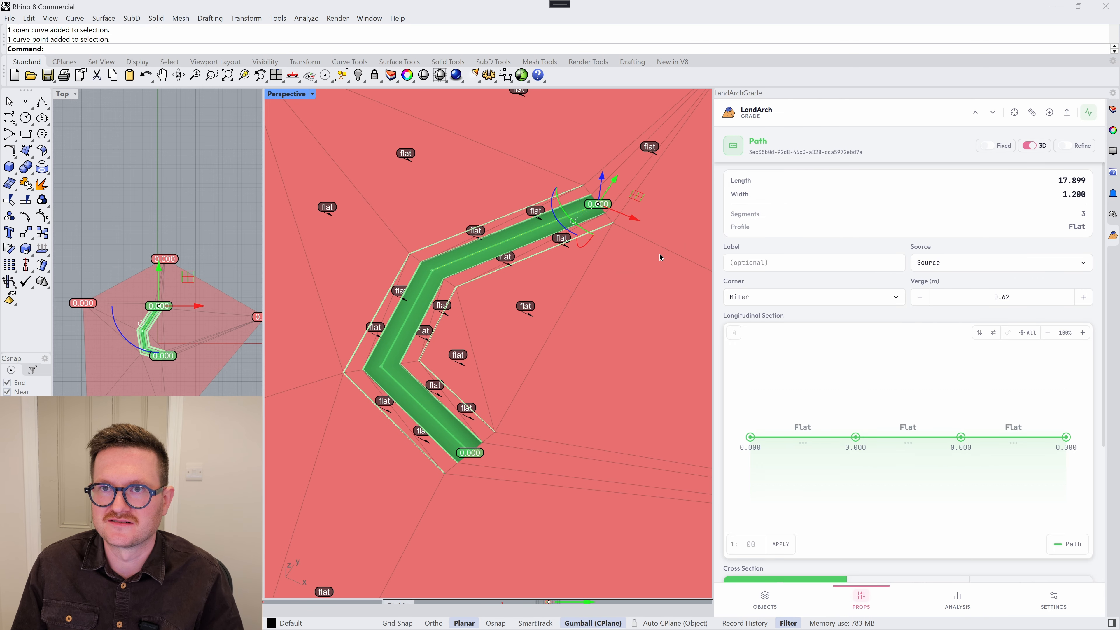
scroll(660, 257, up, 4)
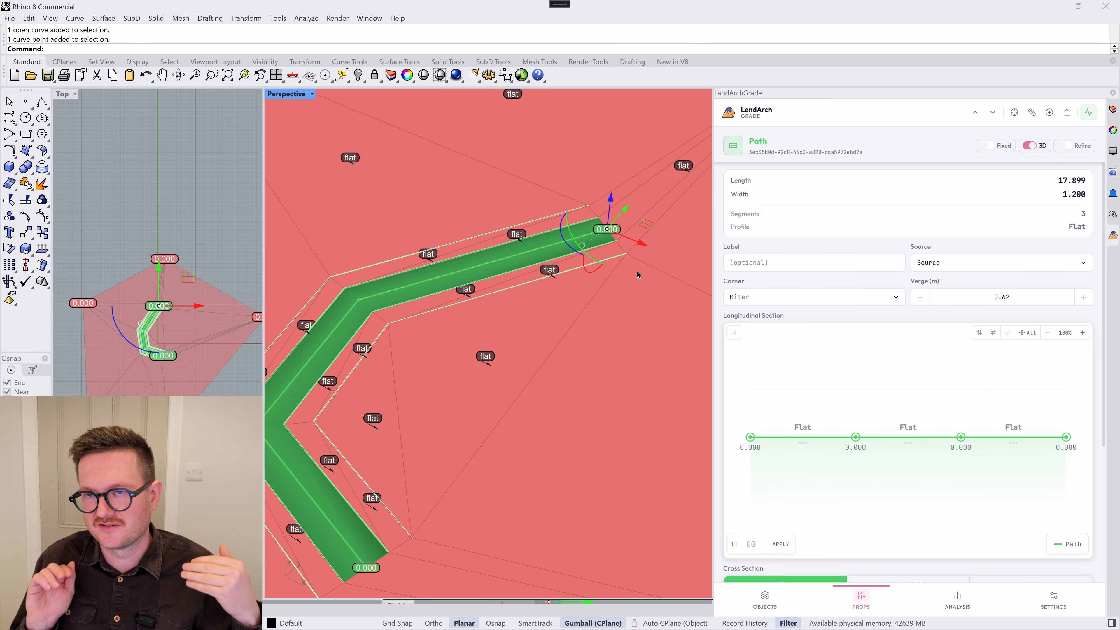
drag(609, 200, 611, 188)
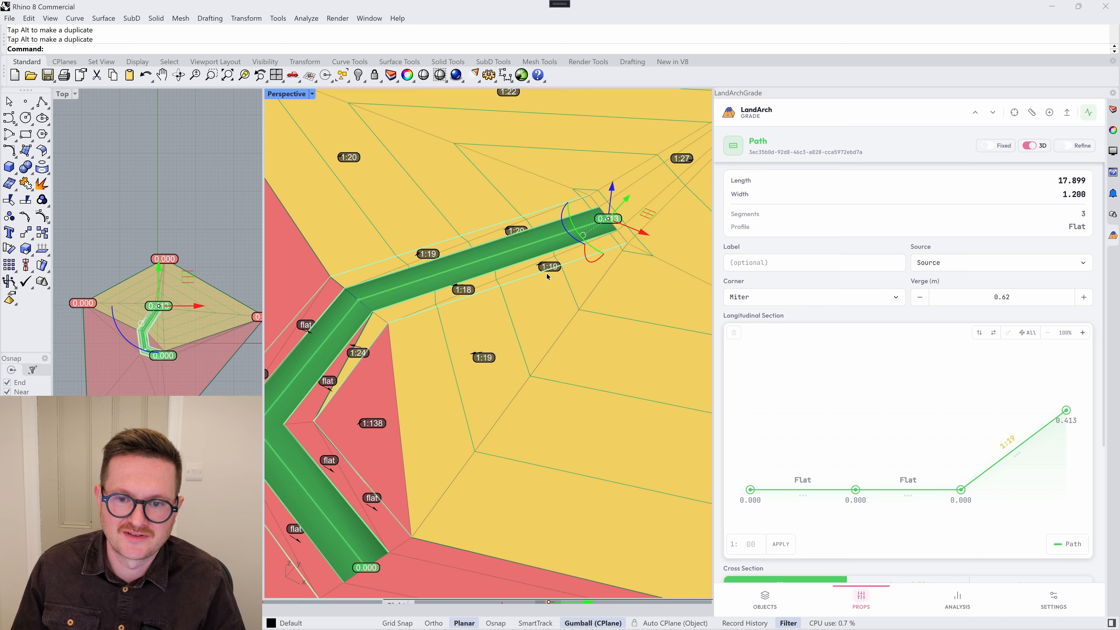
right_drag(547, 276, 394, 352)
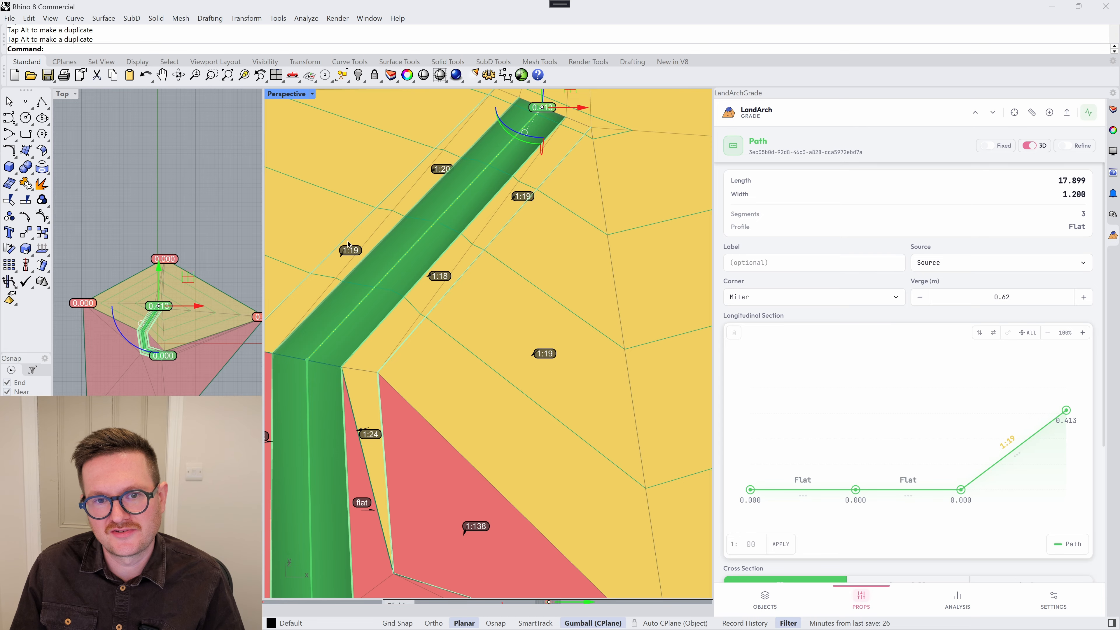
Step: Increase the path's verge to 0.74 m and inspect the regraded verges along the path
mouse_move(1014, 299)
mouse_down()
mouse_move(982, 297)
mouse_move(1010, 297)
mouse_up()
scroll(551, 352, down, 3)
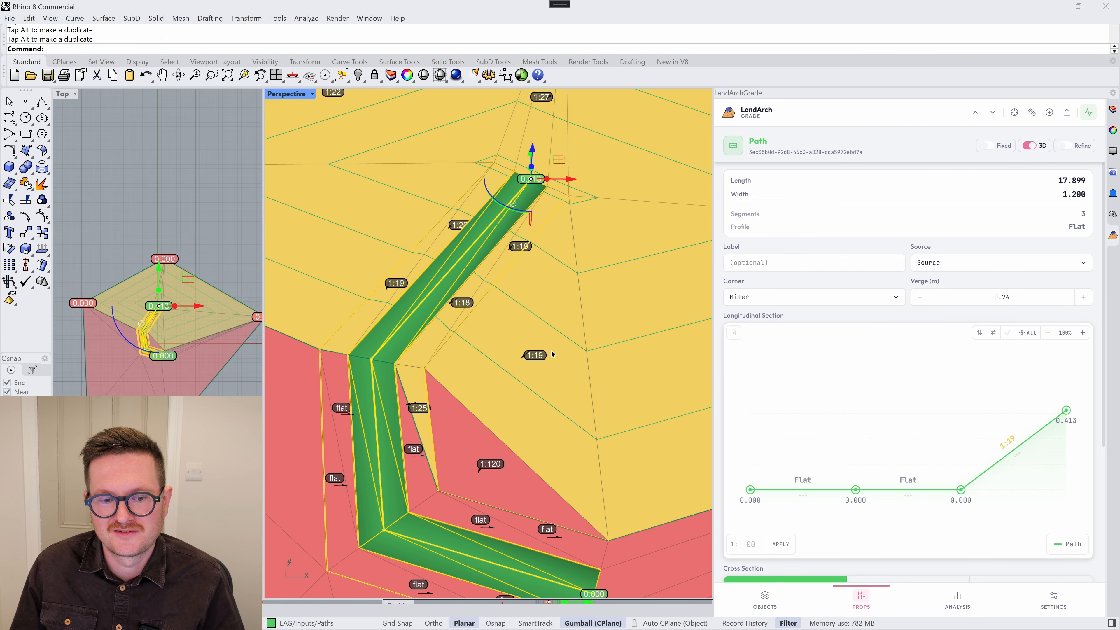
right_drag(551, 353, 537, 345)
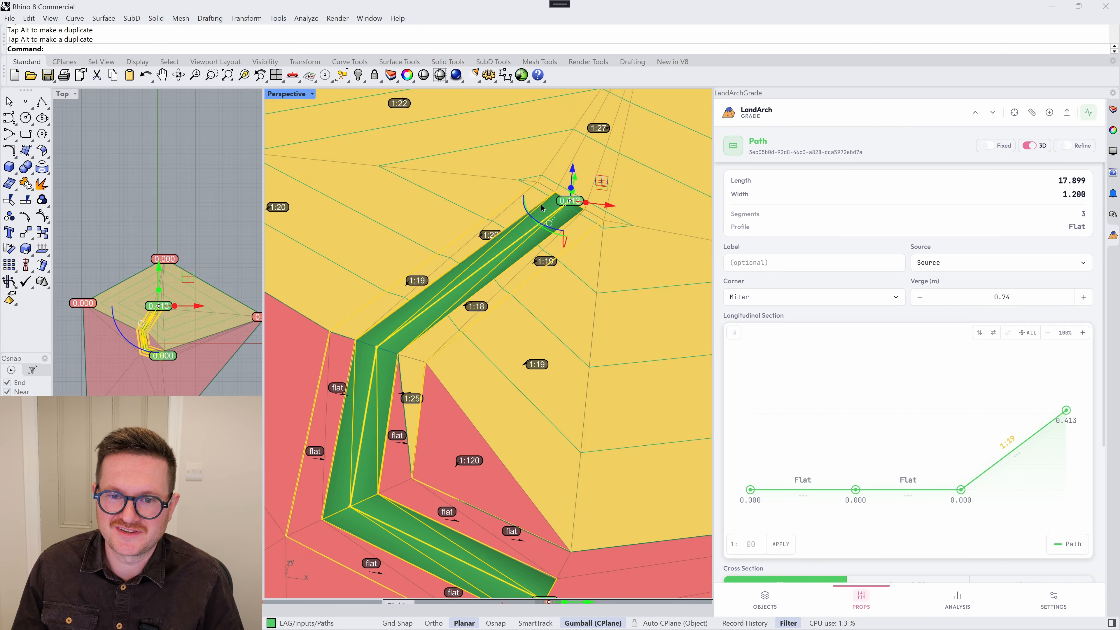
scroll(597, 308, down, 2)
Step: Select the path and set its cross-section depth to 0.29 m, inspecting the thickness from the side
click(596, 310)
scroll(553, 313, up, 4)
right_drag(552, 312, 580, 296)
drag(394, 346, 393, 345)
scroll(731, 315, down, 5)
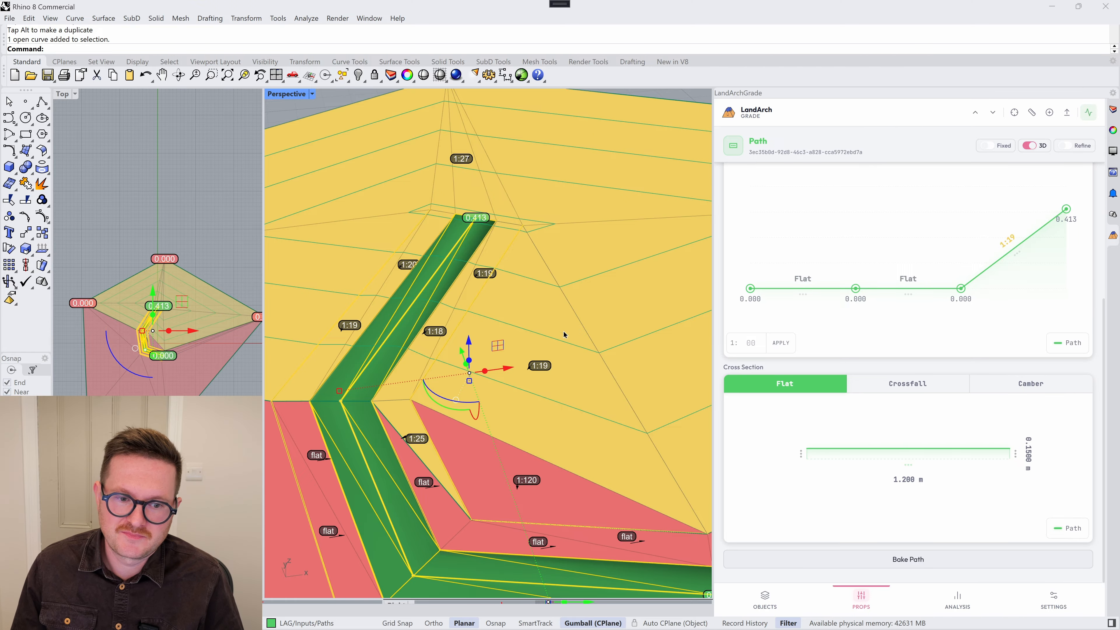
scroll(564, 335, down, 2)
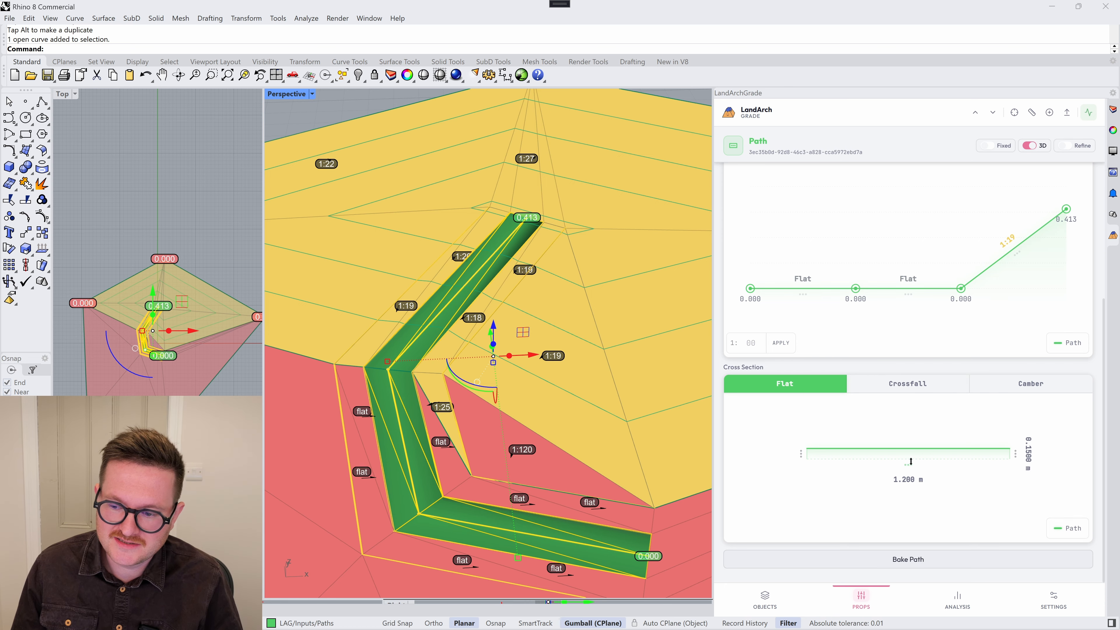
drag(908, 465, 905, 475)
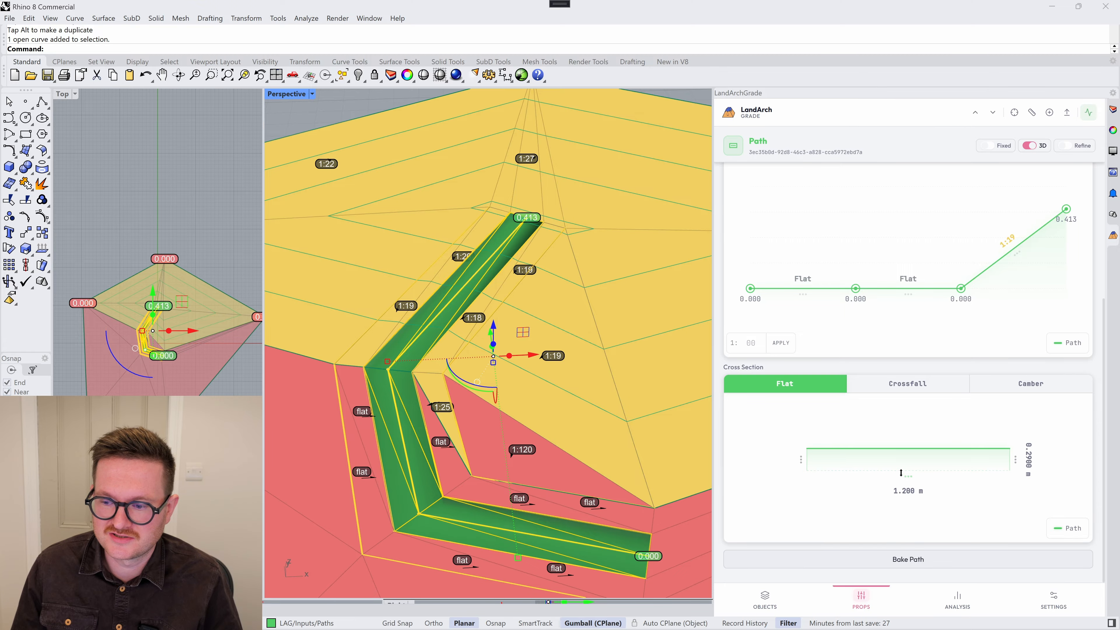
right_drag(521, 423, 578, 372)
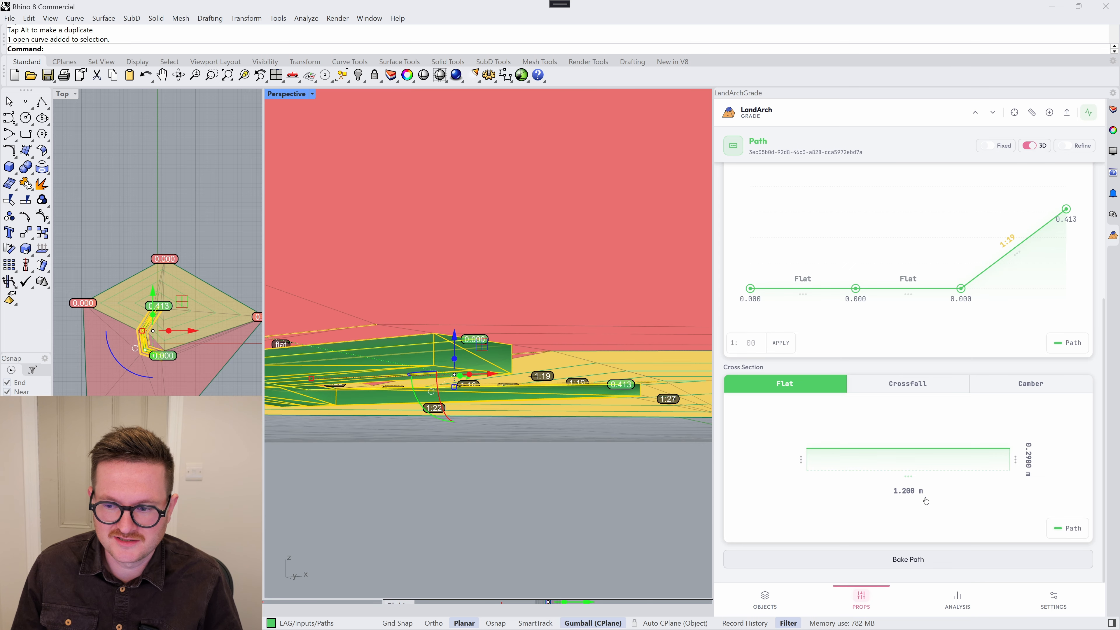
Step: Set the path's width to 1.24 m and its cross-section depth to 0.22 m
mouse_move(908, 474)
mouse_down()
mouse_move(909, 465)
mouse_move(909, 474)
mouse_up()
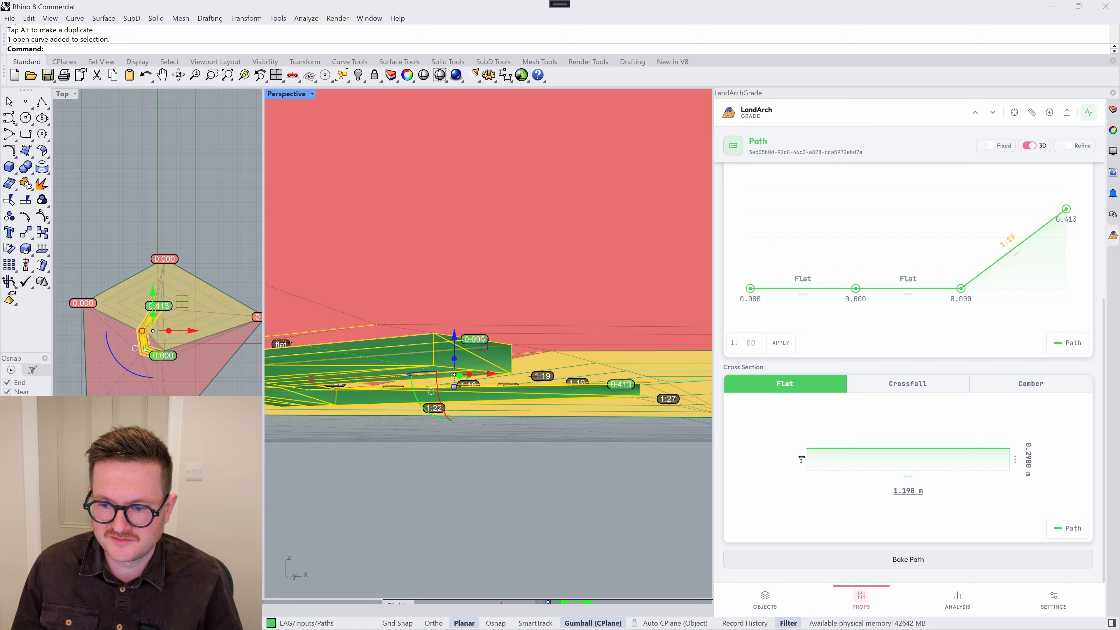
mouse_move(801, 458)
mouse_down()
mouse_move(816, 459)
mouse_move(797, 458)
mouse_up()
drag(906, 476, 907, 471)
double_click(913, 483)
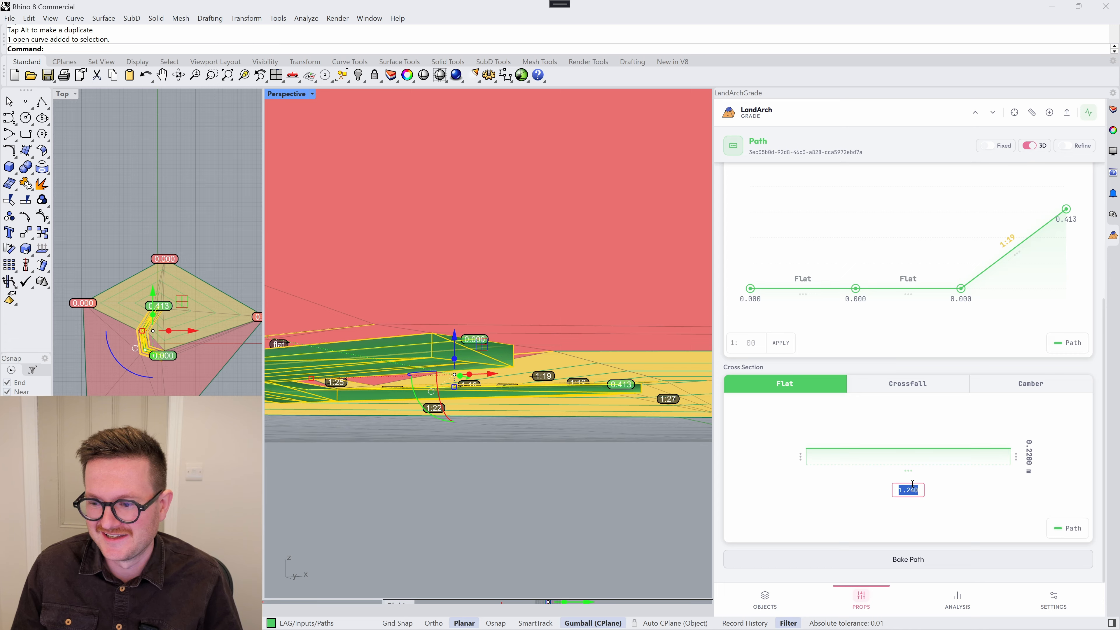
double_click(1030, 456)
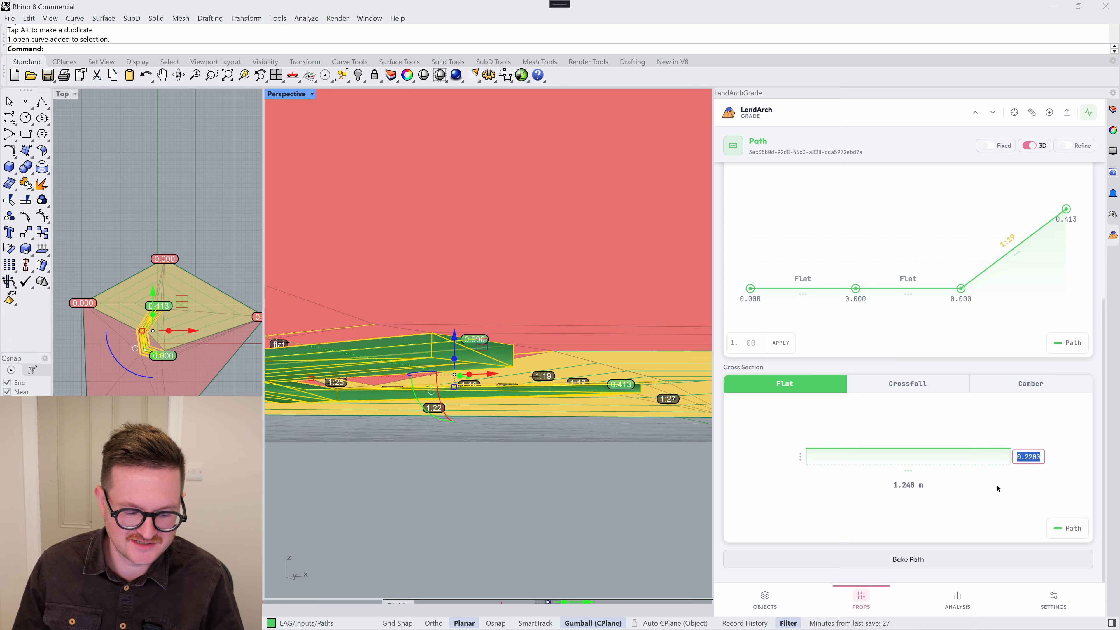
click(989, 496)
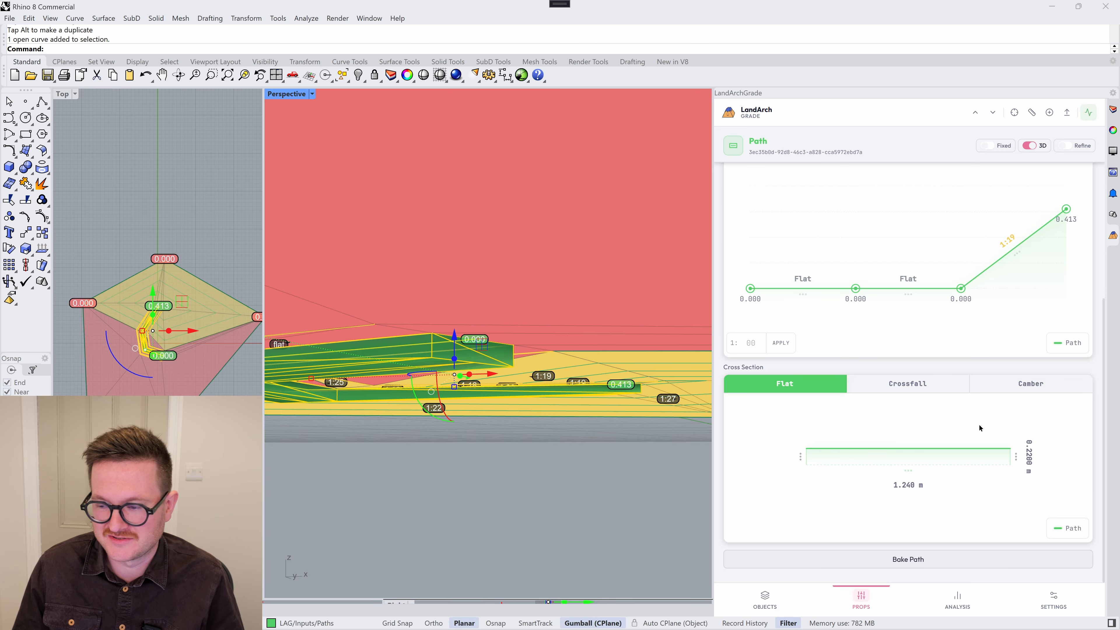
Step: Change the path's cross section to Crossfall and set the fall to 1.2%
click(914, 388)
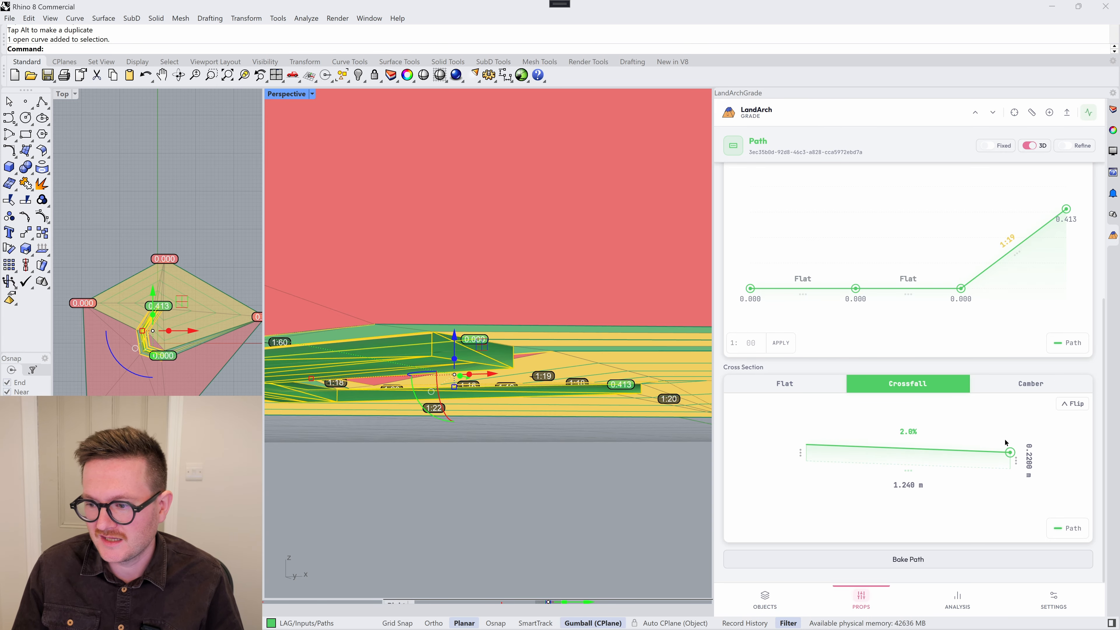
right_drag(503, 313, 498, 399)
scroll(588, 411, down, 3)
right_drag(581, 414, 505, 514)
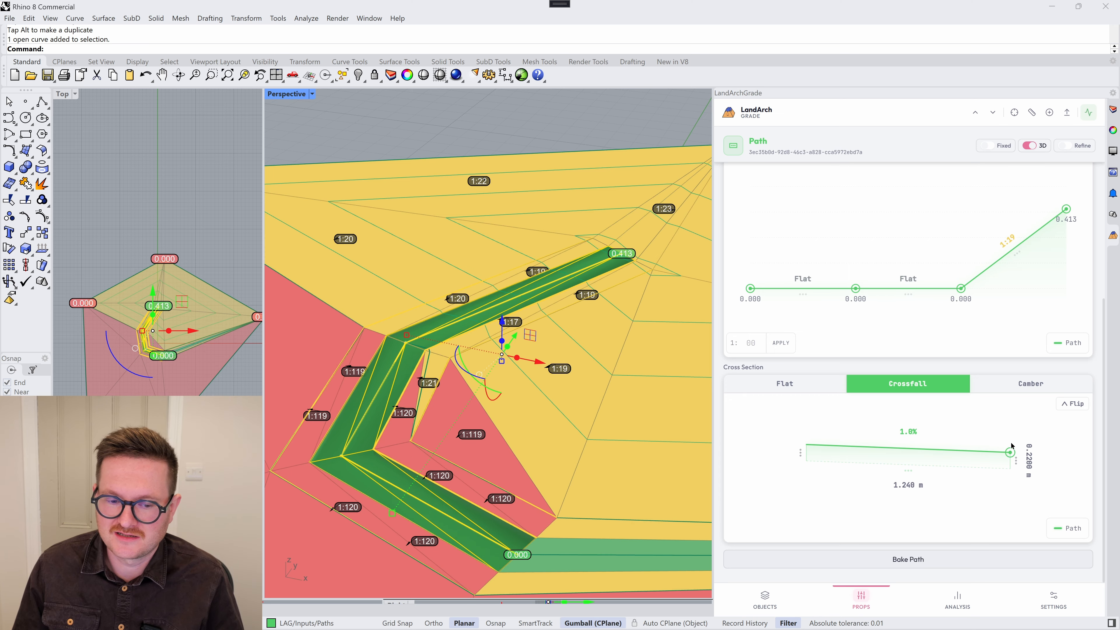
right_drag(513, 433, 549, 461)
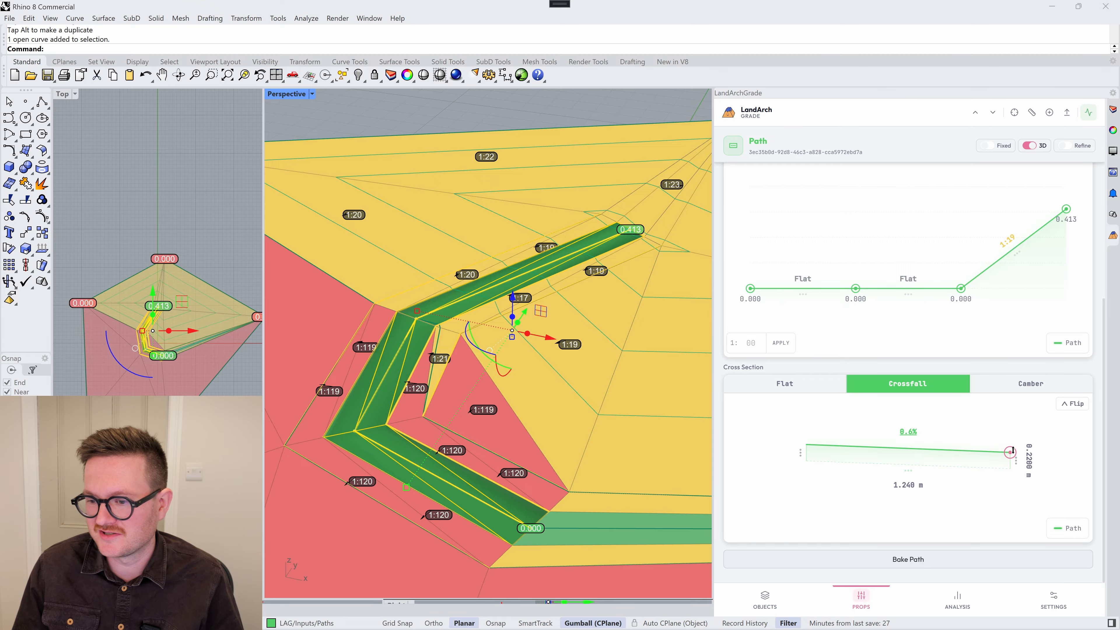
drag(1013, 451, 1008, 448)
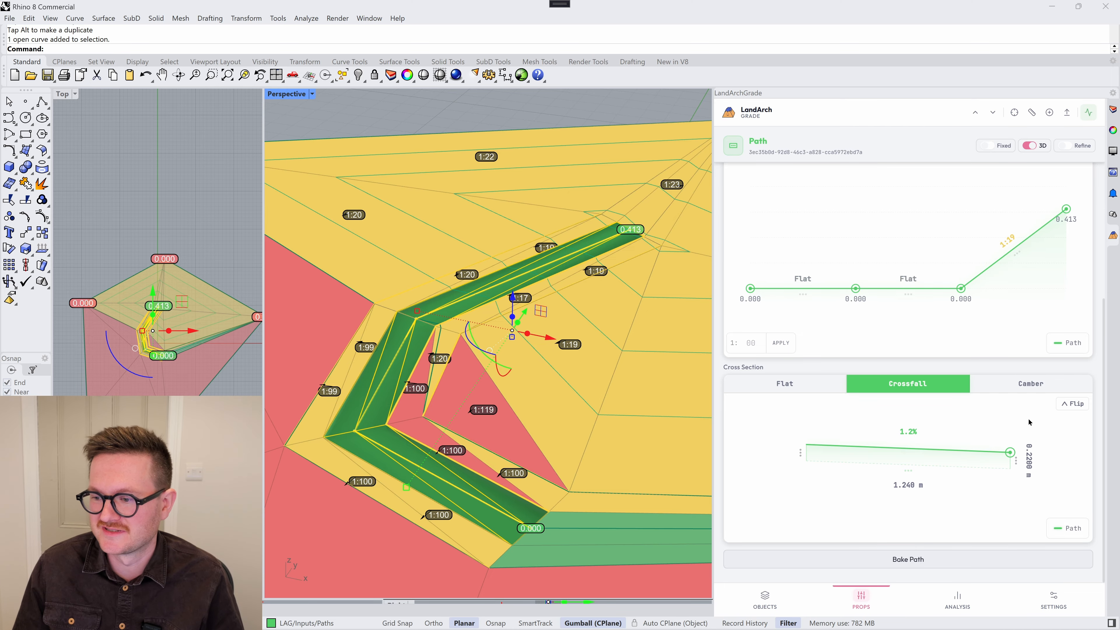
Step: Change the path's cross section to Camber with a crown height of 0.05 m and inspect the curved surface
click(1029, 383)
scroll(458, 507, up, 3)
right_drag(568, 514, 542, 455)
scroll(541, 455, up, 4)
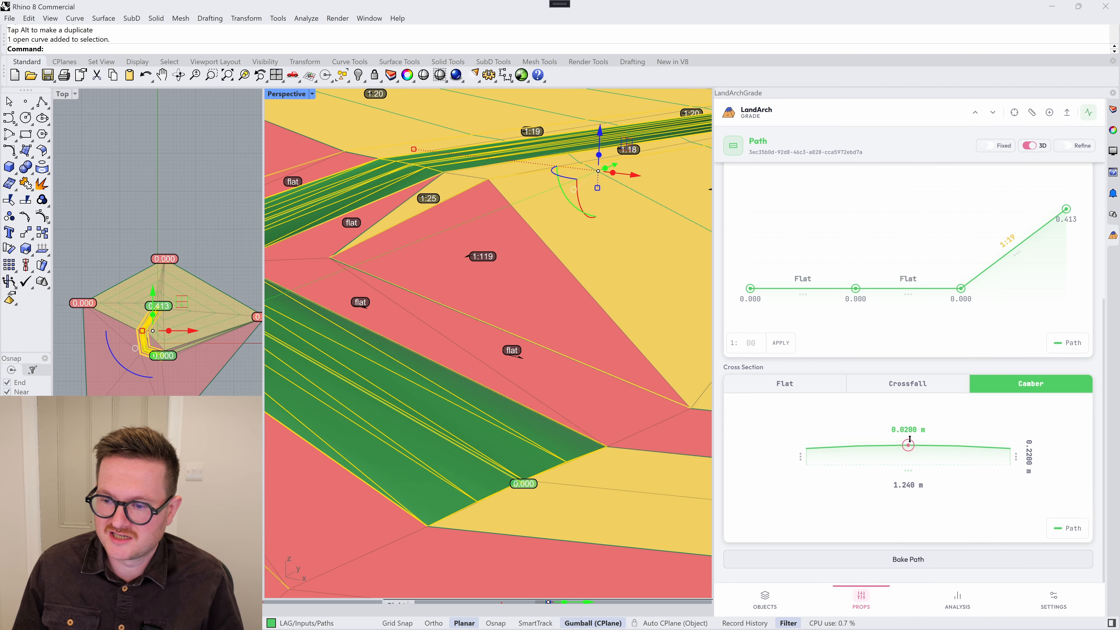
drag(909, 444, 908, 439)
scroll(567, 405, down, 2)
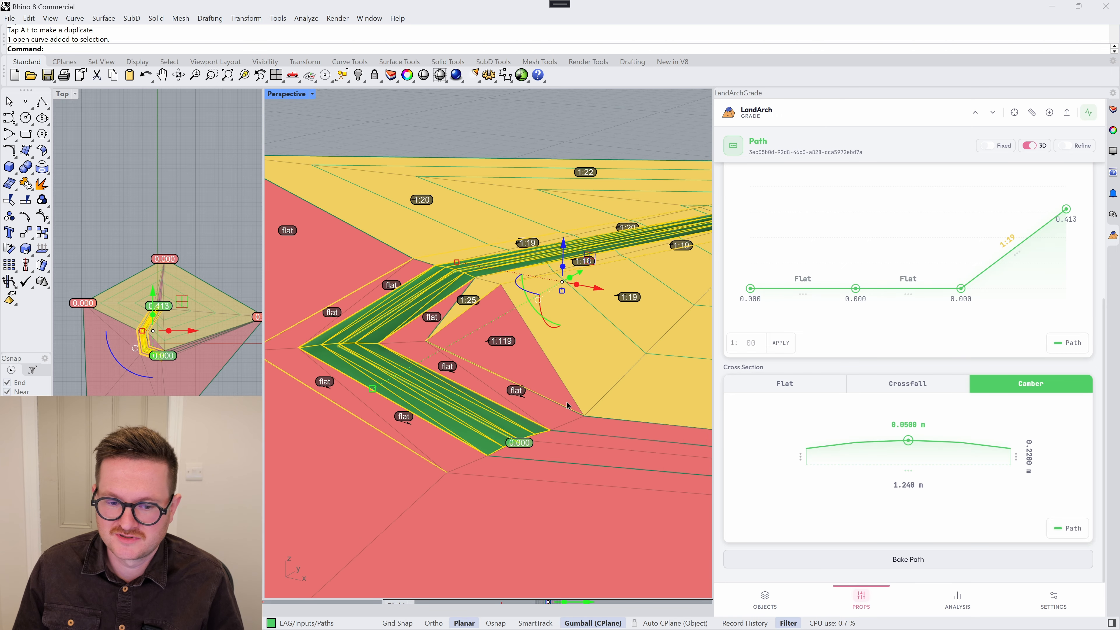
right_drag(568, 405, 525, 353)
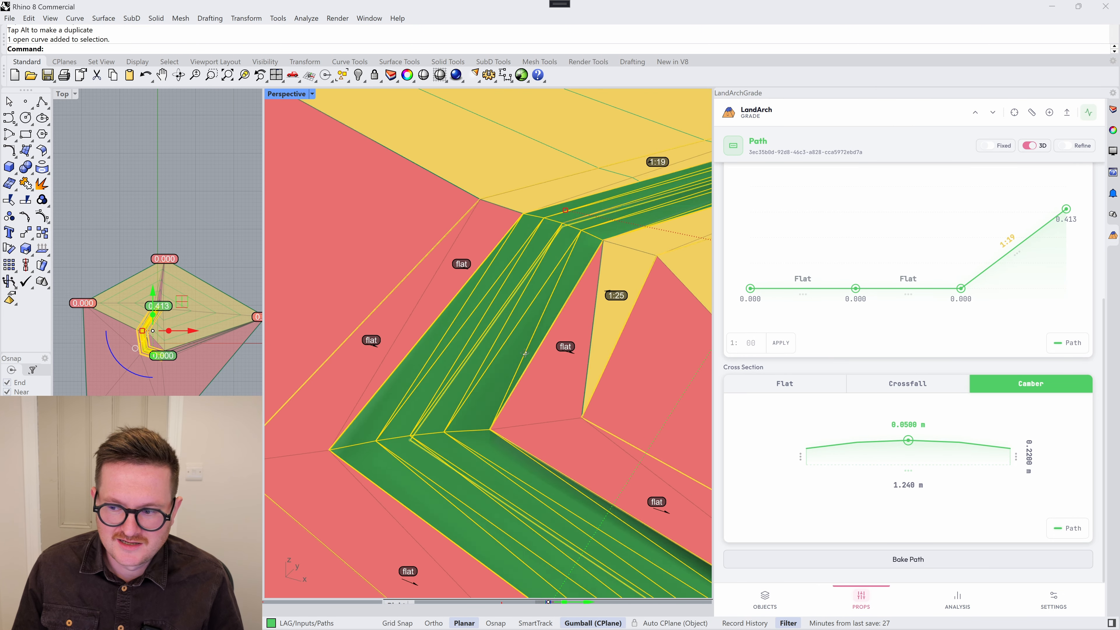
scroll(525, 352, down, 5)
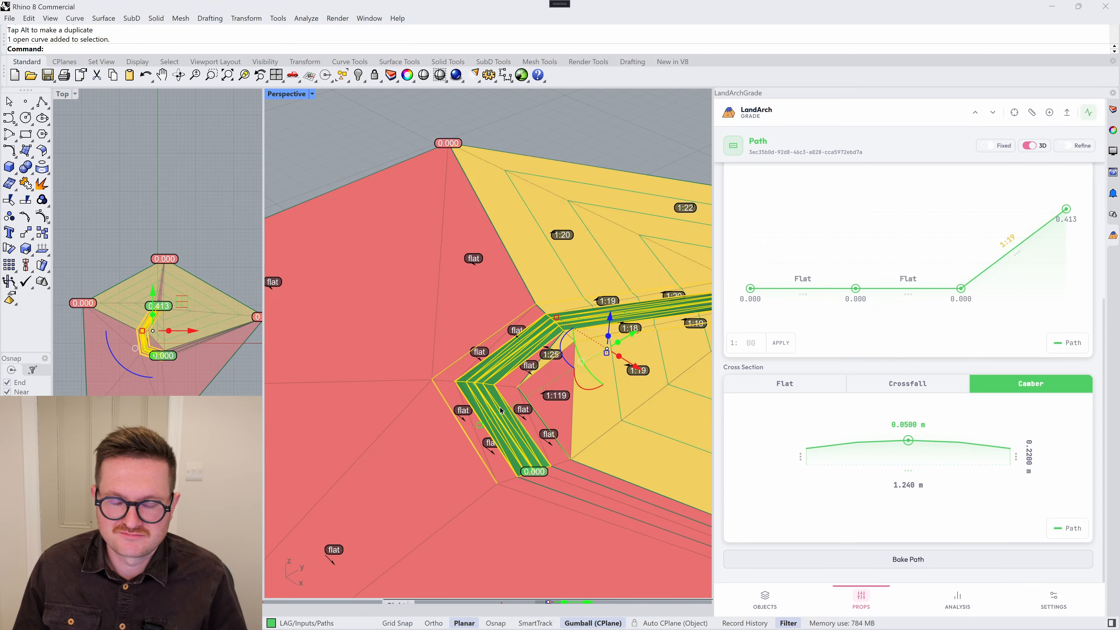
right_drag(500, 410, 540, 387)
Step: Select the path, bake it to a mesh, and clear the selection
click(518, 423)
click(496, 364)
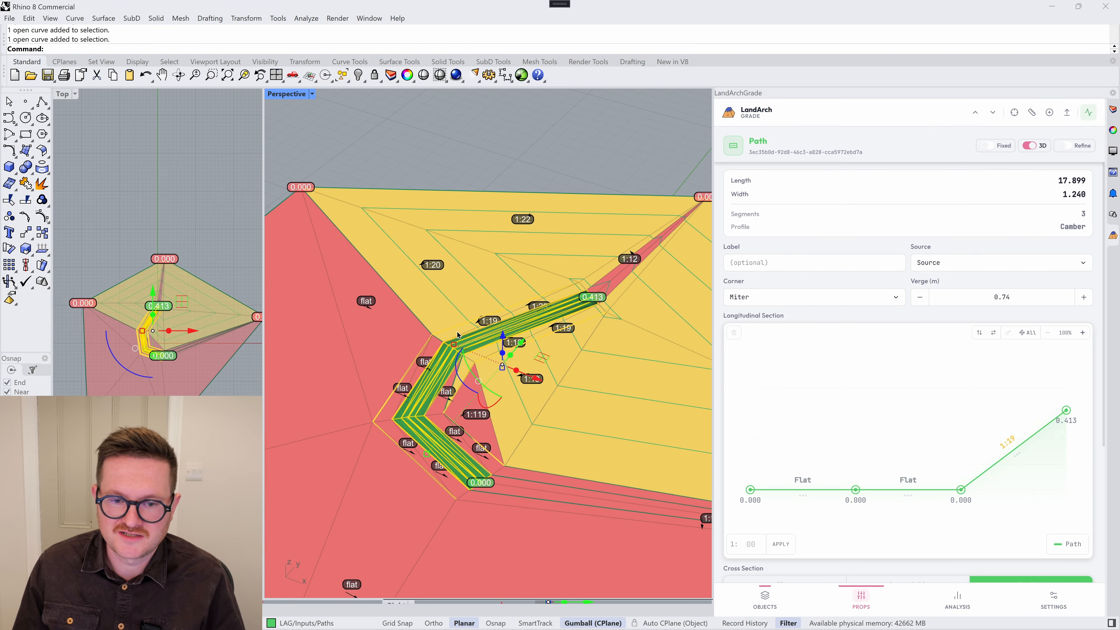
scroll(927, 467, down, 5)
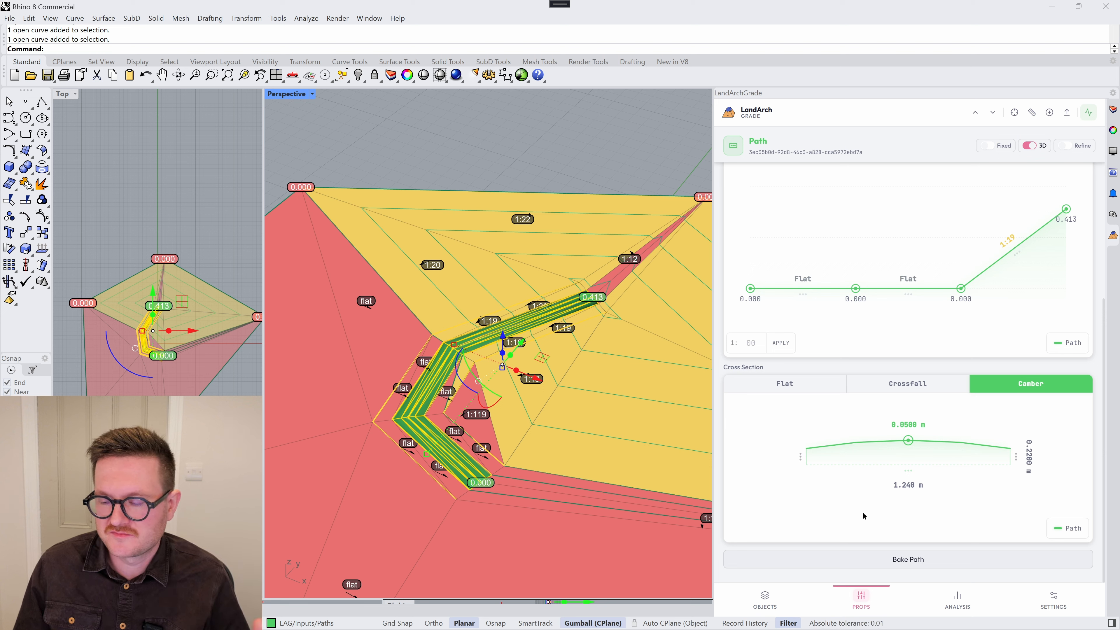
click(906, 561)
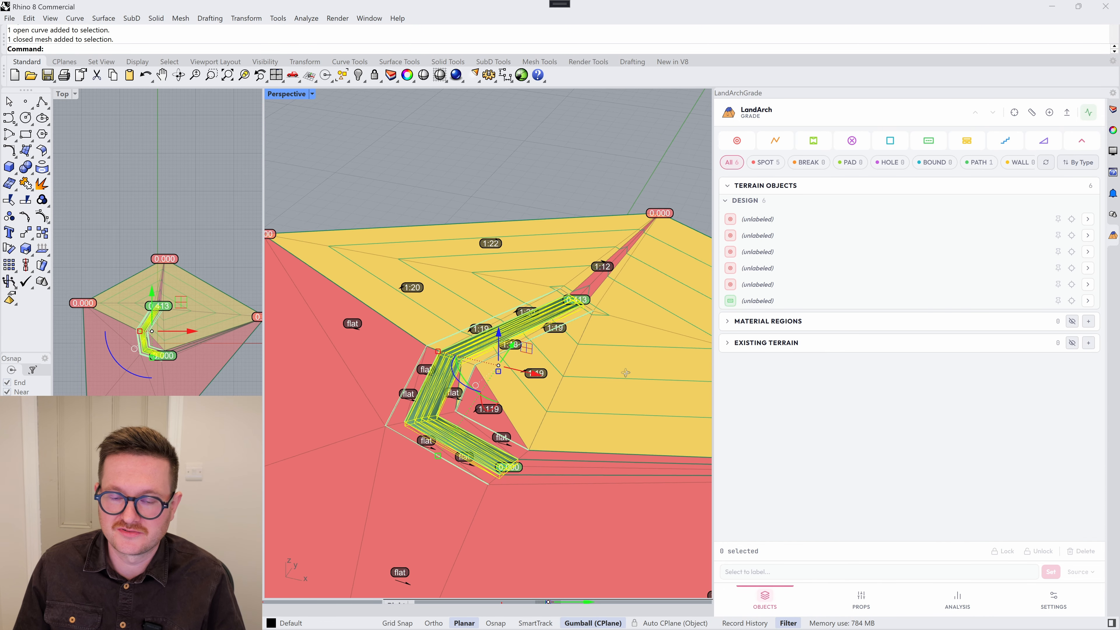
scroll(535, 392, up, 3)
key(Escape)
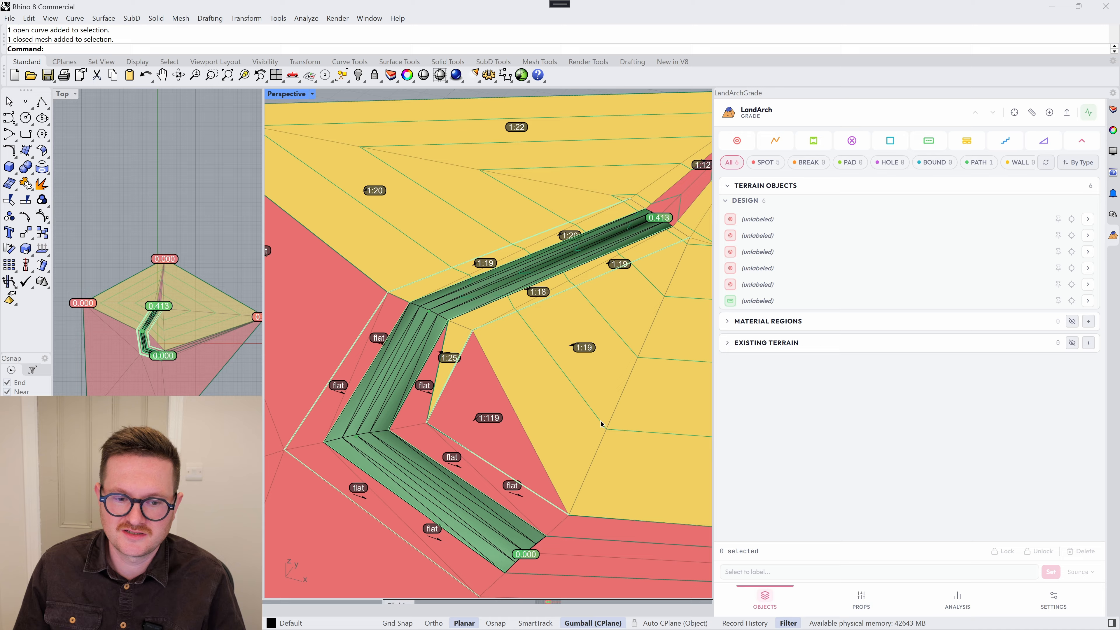
Step: Delete the baked path mesh and the path itself from the terrain
click(443, 487)
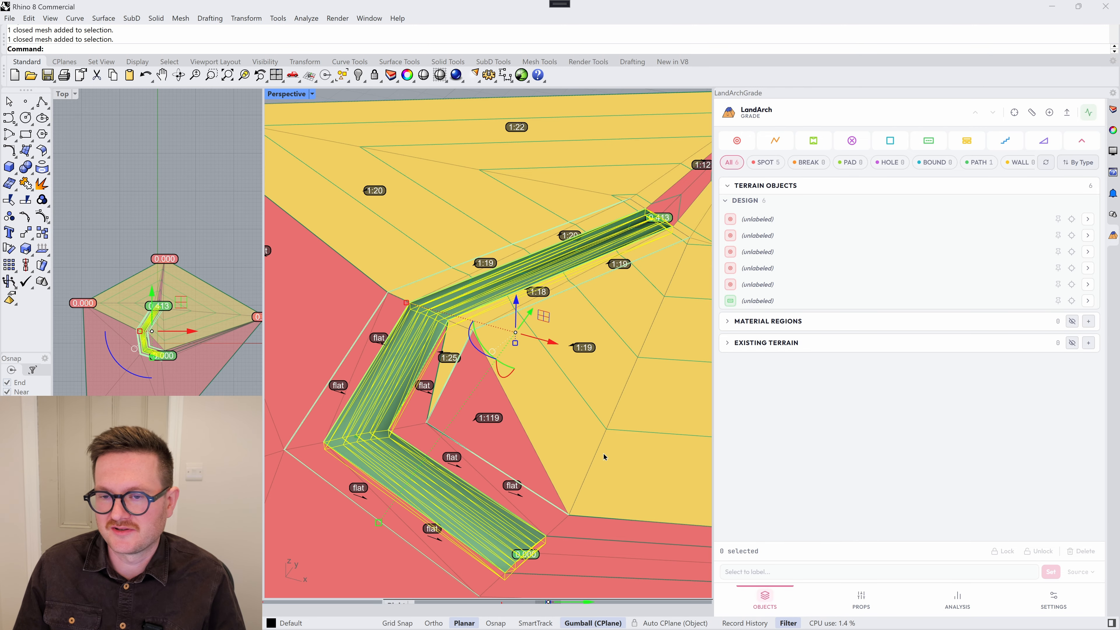
key(Delete)
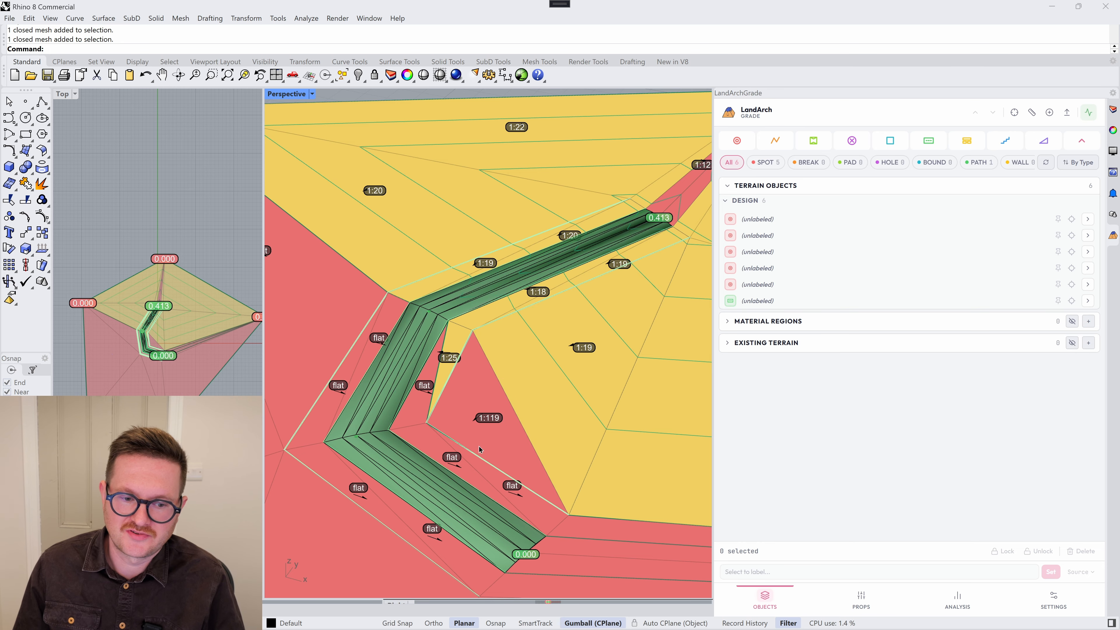
scroll(573, 388, down, 3)
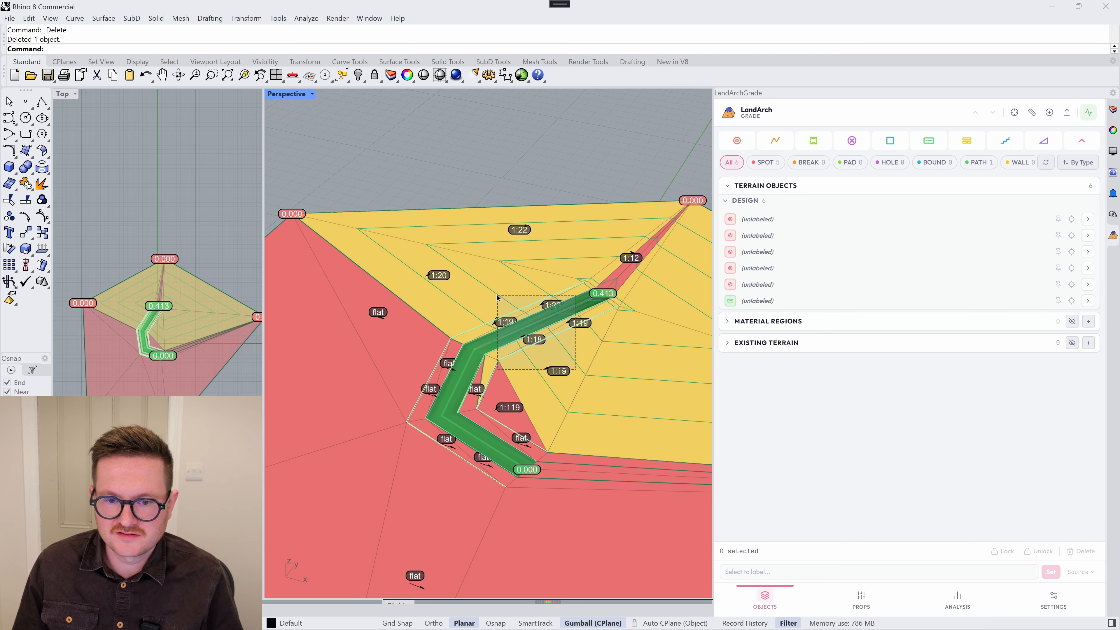
click(489, 304)
key(Delete)
scroll(484, 290, down, 2)
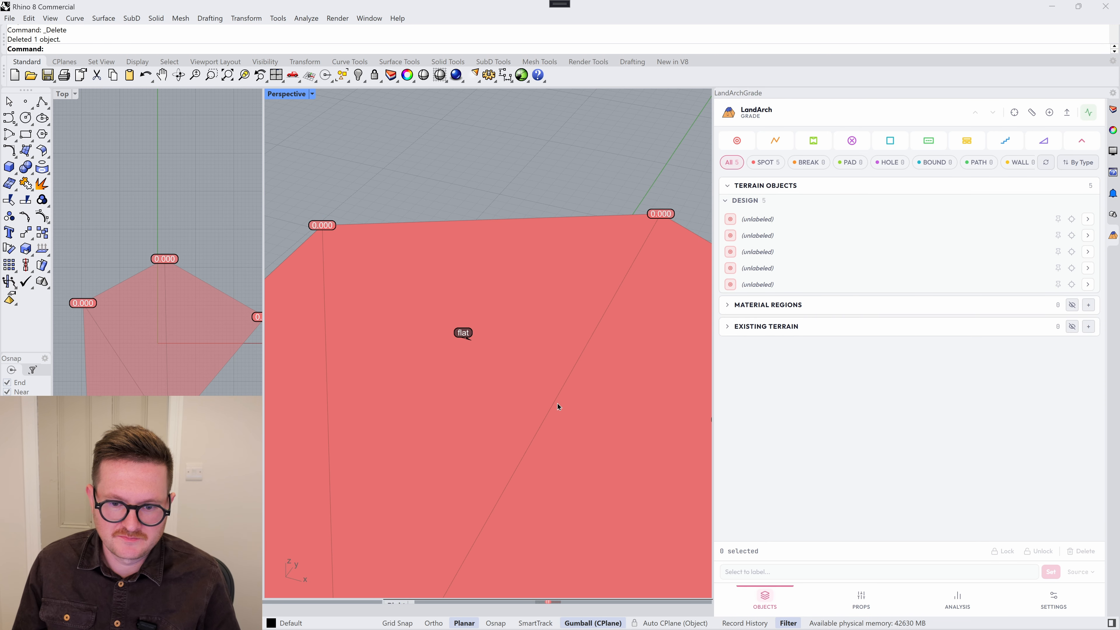
Step: Draw a zigzag wall of four segments, about 26.8 m long, across the flat terrain
click(966, 144)
click(432, 325)
click(443, 394)
click(578, 403)
click(581, 491)
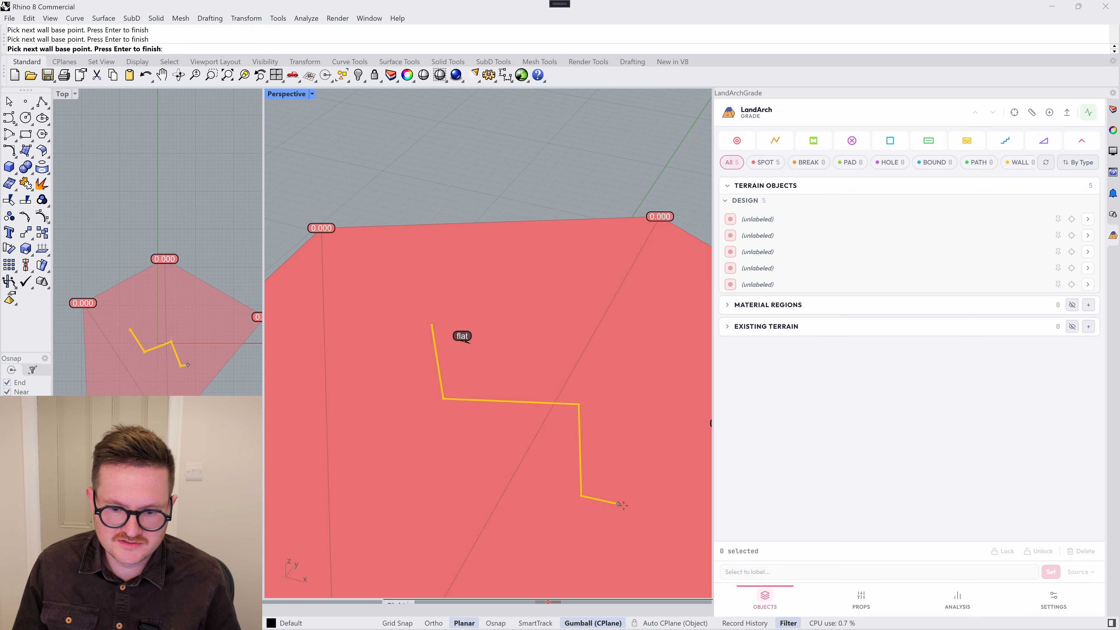
click(688, 487)
key(Return)
scroll(585, 360, up, 3)
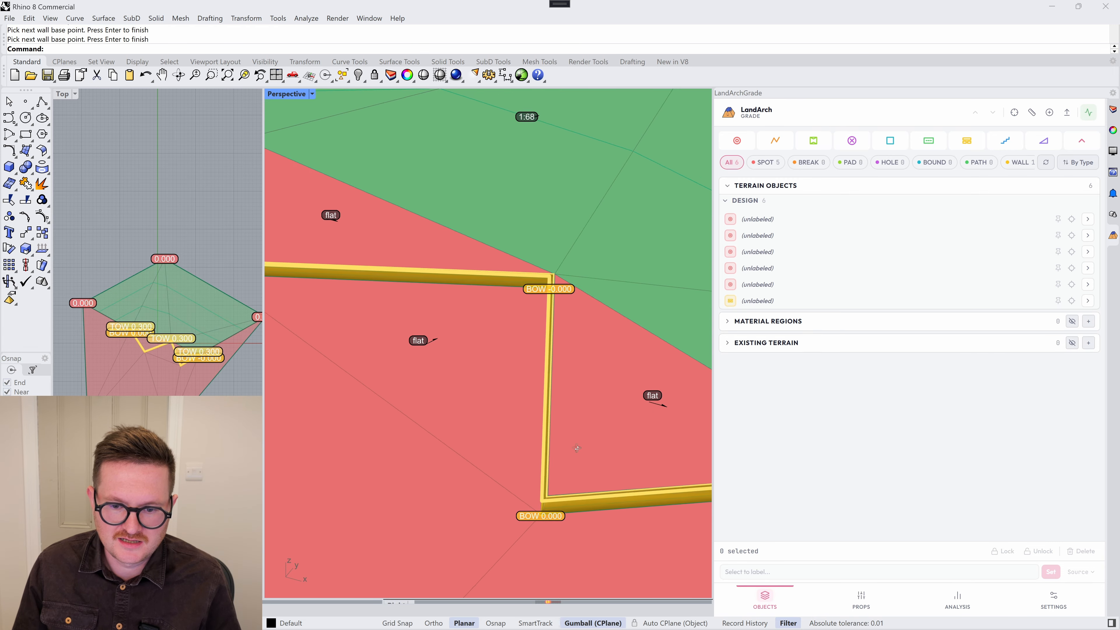
Step: Zoom in on the wall's near corner and examine its top-of-wall and bottom-of-wall levels
key(BackSpace)
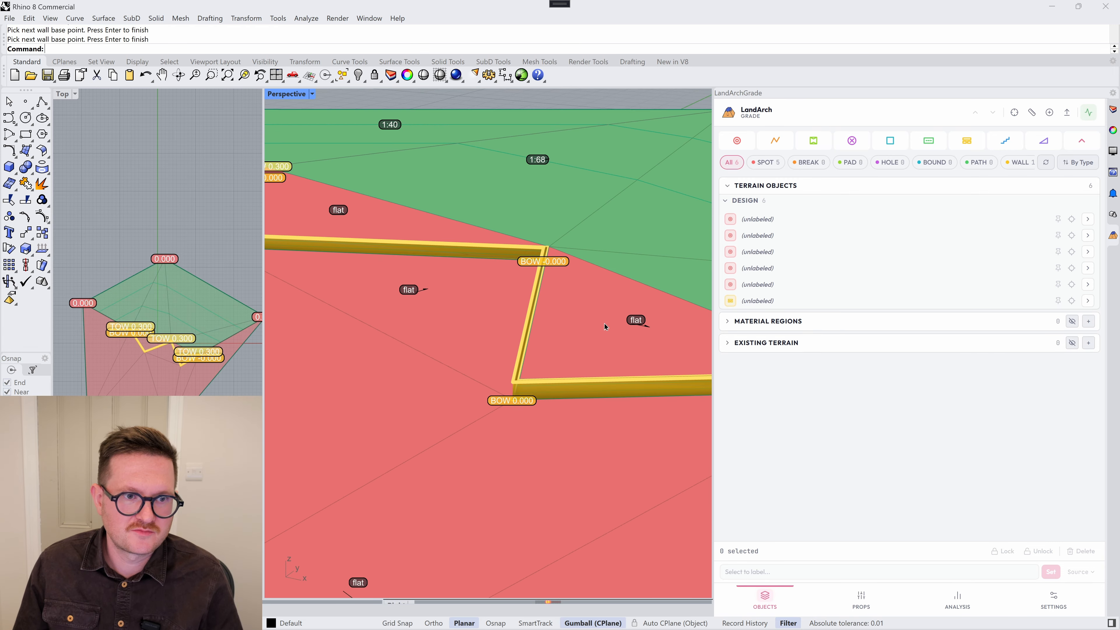
drag(593, 322, 507, 420)
key(Escape)
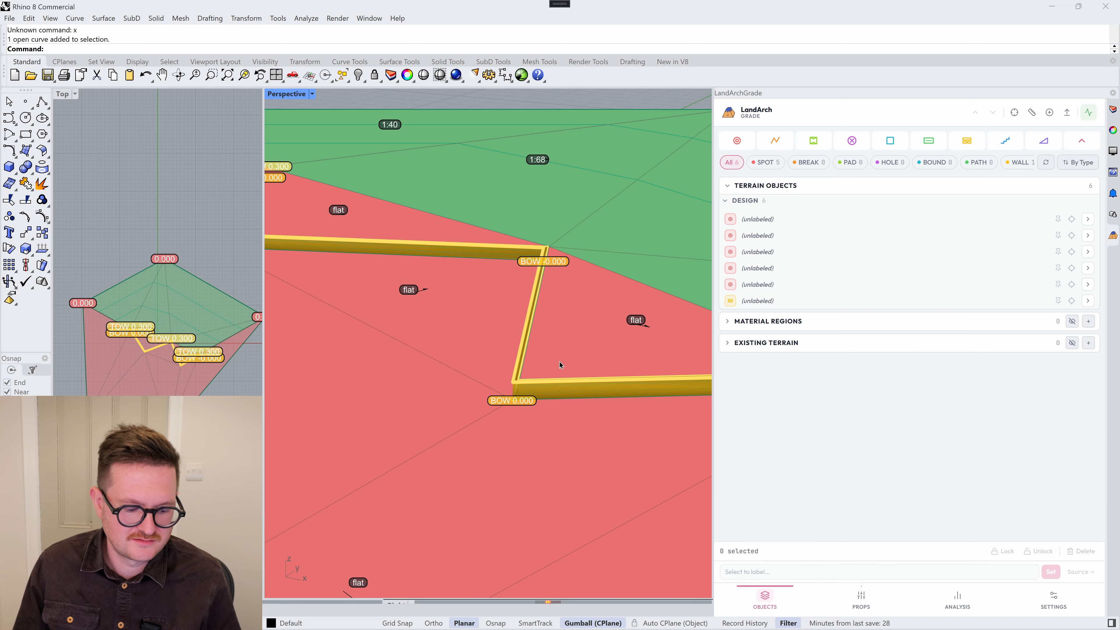
text(z)
key(space)
drag(559, 347, 476, 415)
right_drag(572, 366, 537, 306)
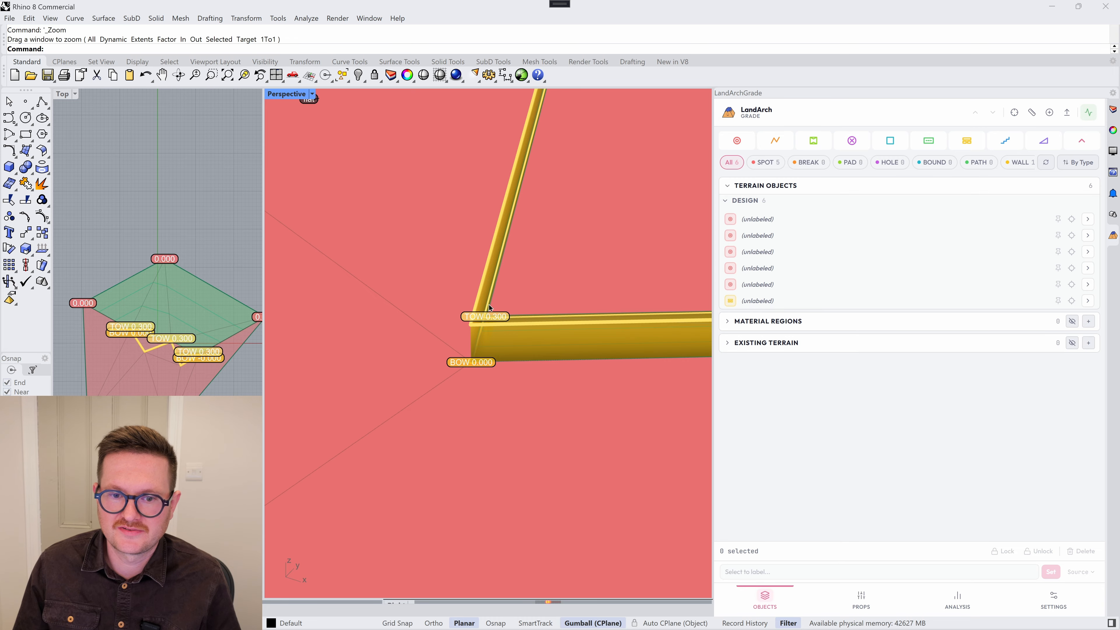
right_drag(527, 307, 522, 279)
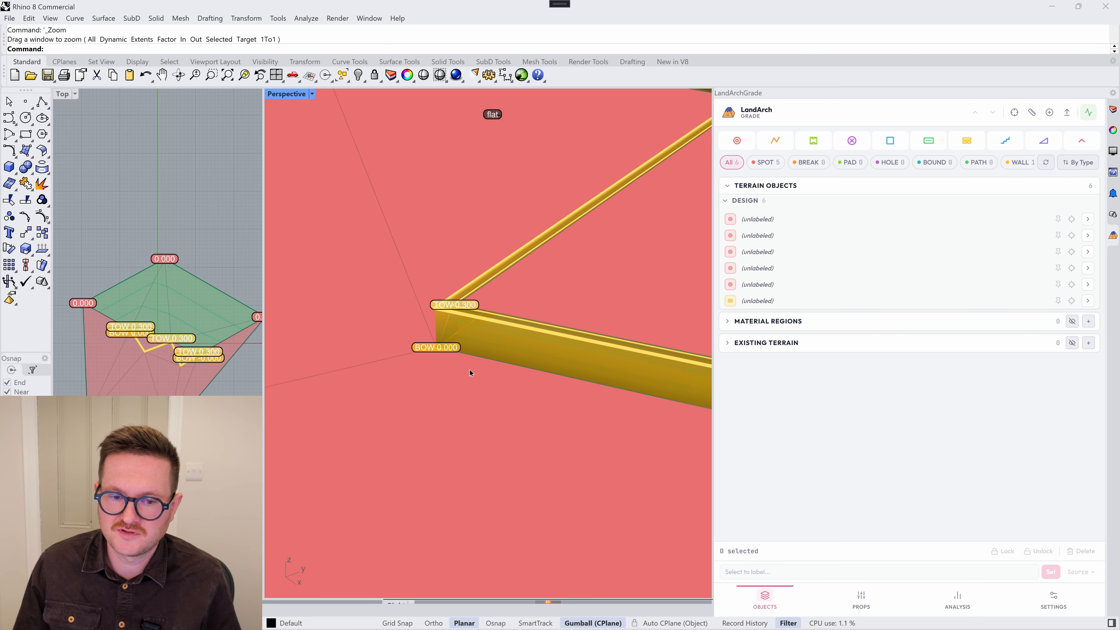
right_drag(496, 331, 511, 351)
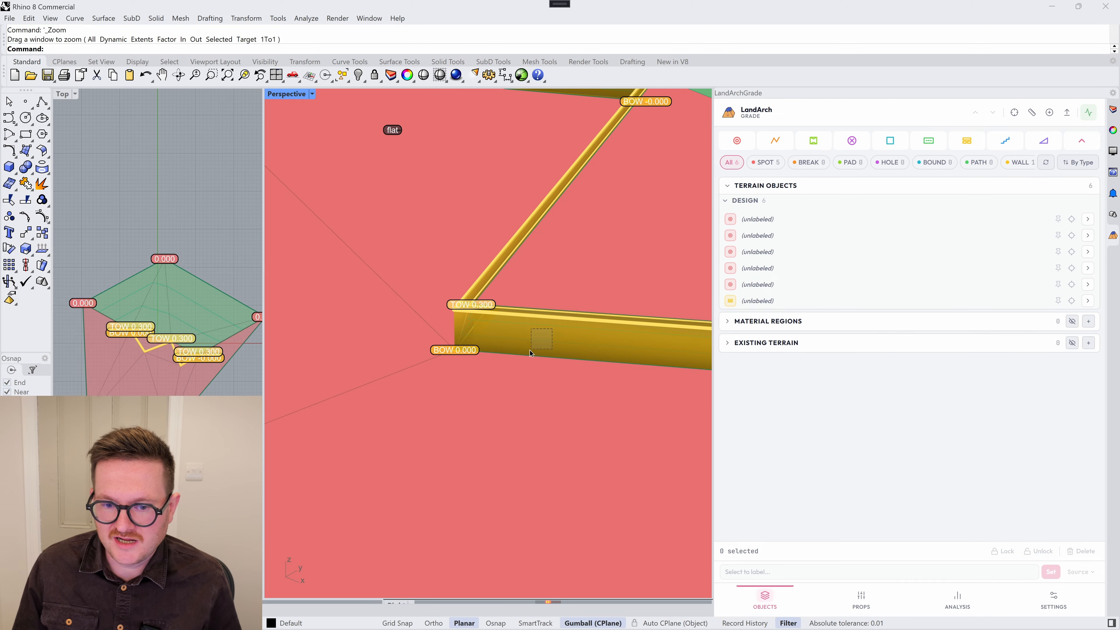
Step: Select the wall to show its properties and section view
click(463, 356)
click(490, 357)
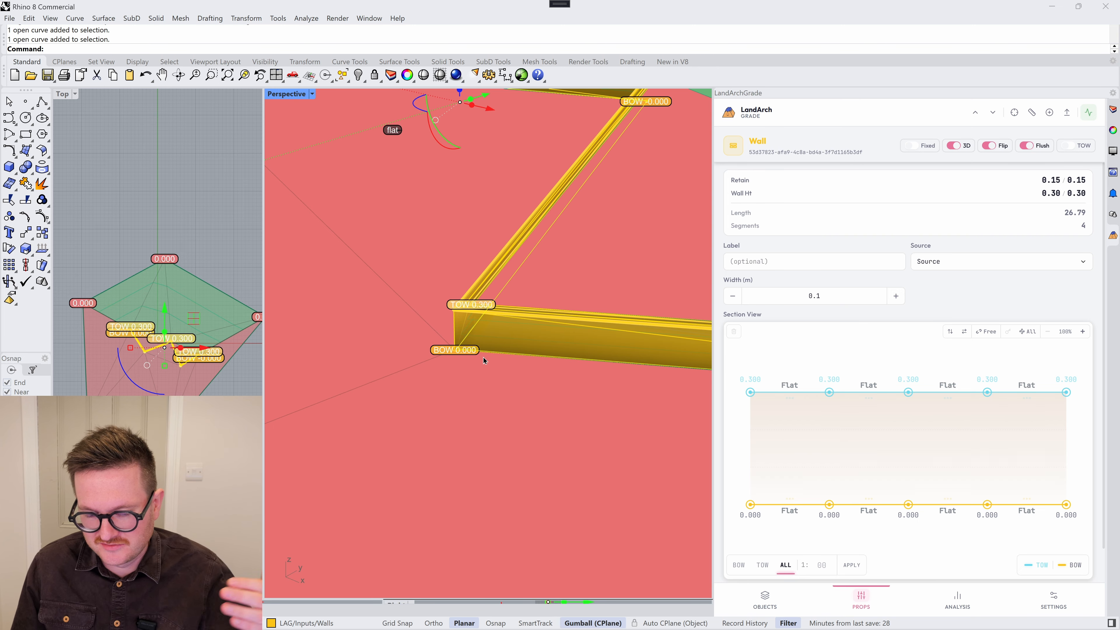
right_drag(479, 359, 532, 276)
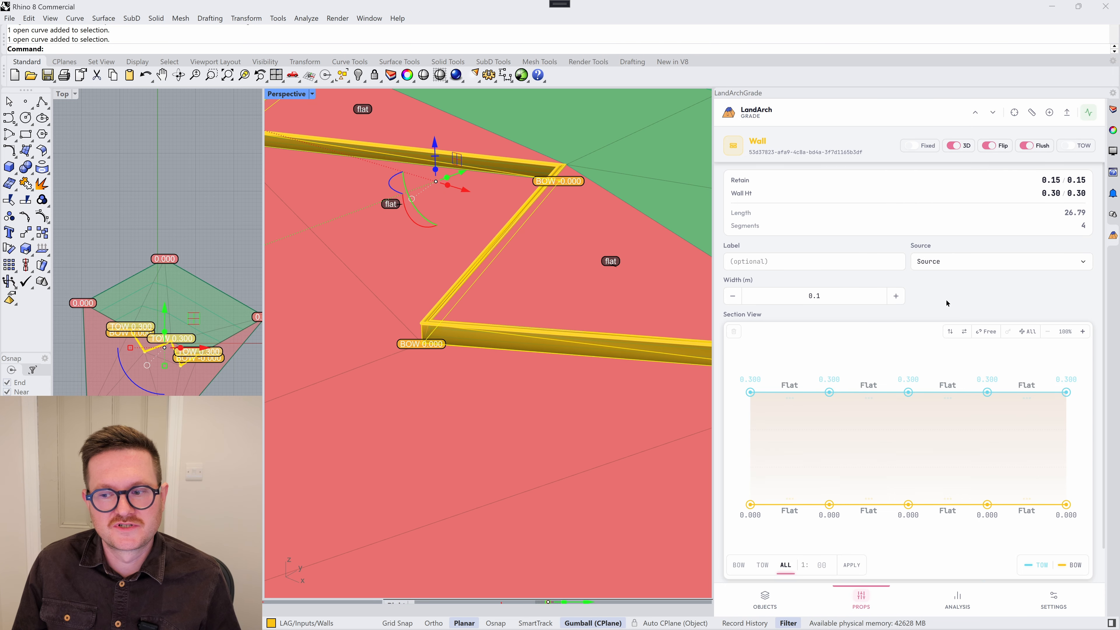
Step: Turn the wall's Flip option off to put the retained ground on its other side, inspect it, and restore the option
scroll(500, 364, down, 5)
scroll(631, 269, up, 2)
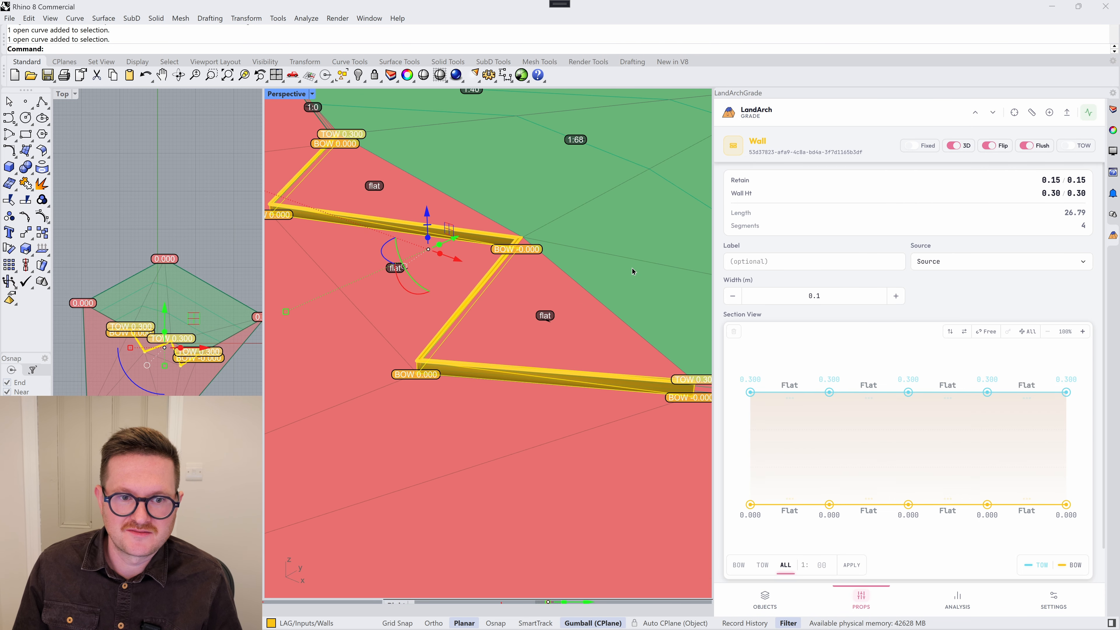
right_drag(631, 268, 597, 325)
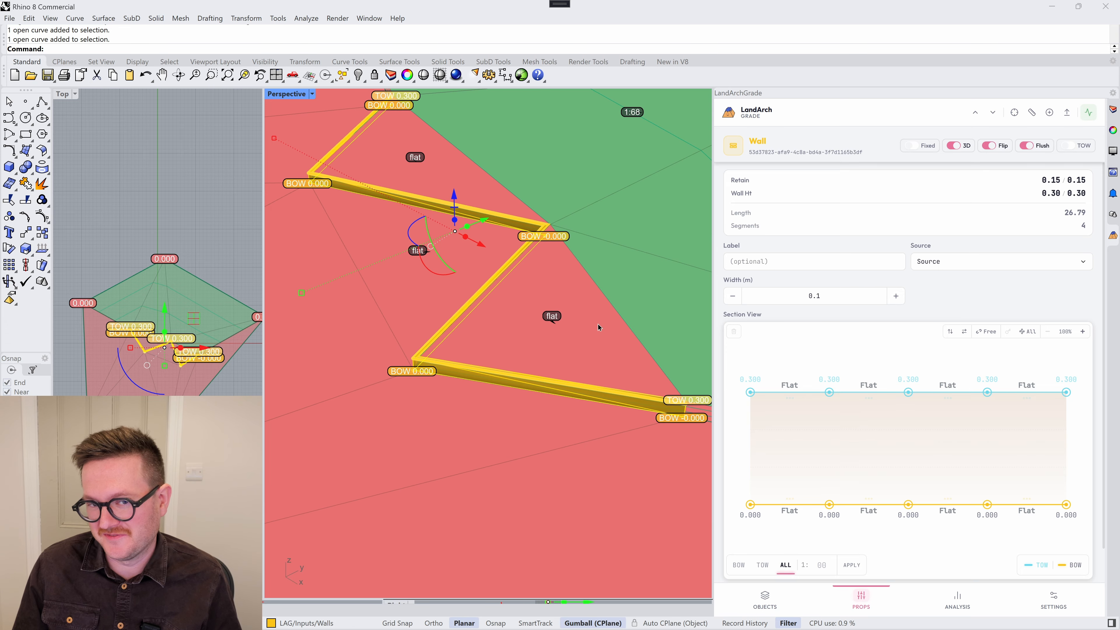
scroll(594, 330, down, 2)
scroll(573, 327, up, 5)
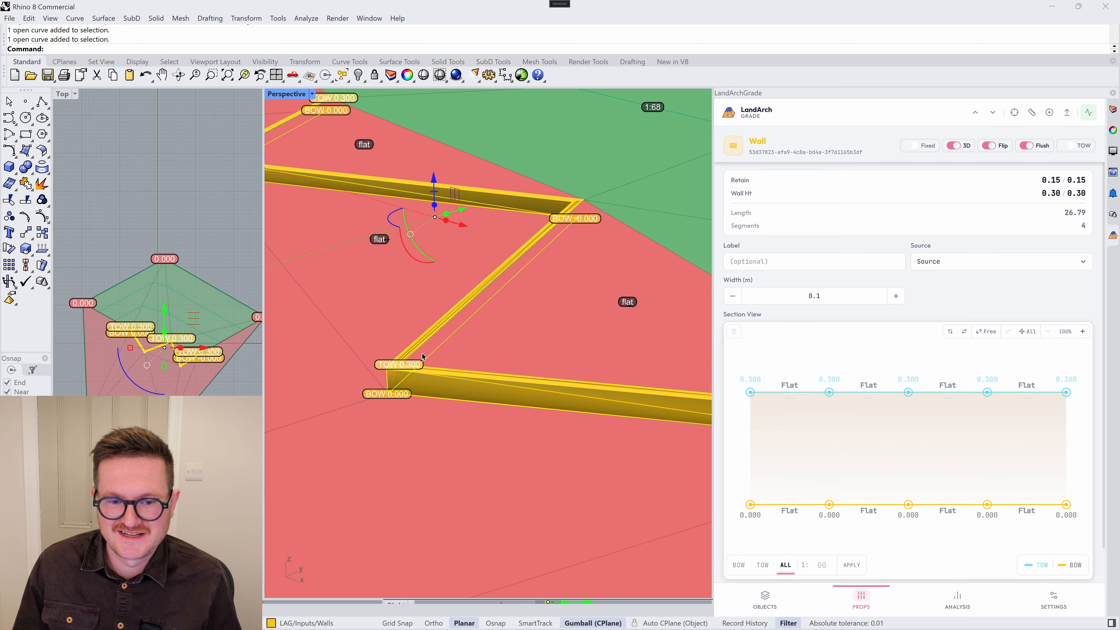
scroll(608, 321, up, 2)
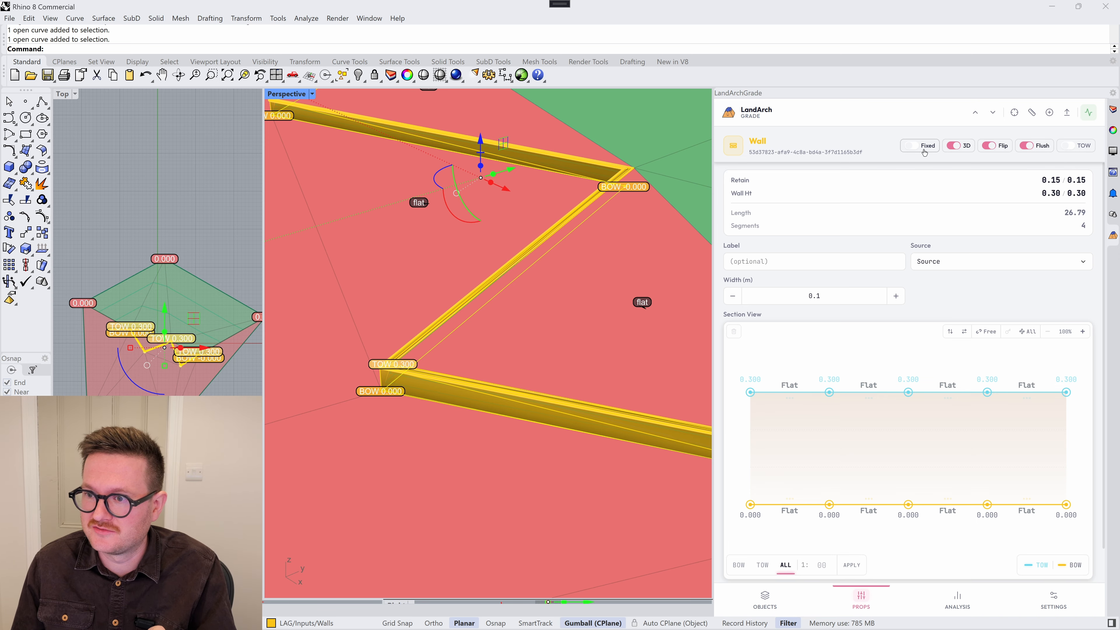
click(998, 149)
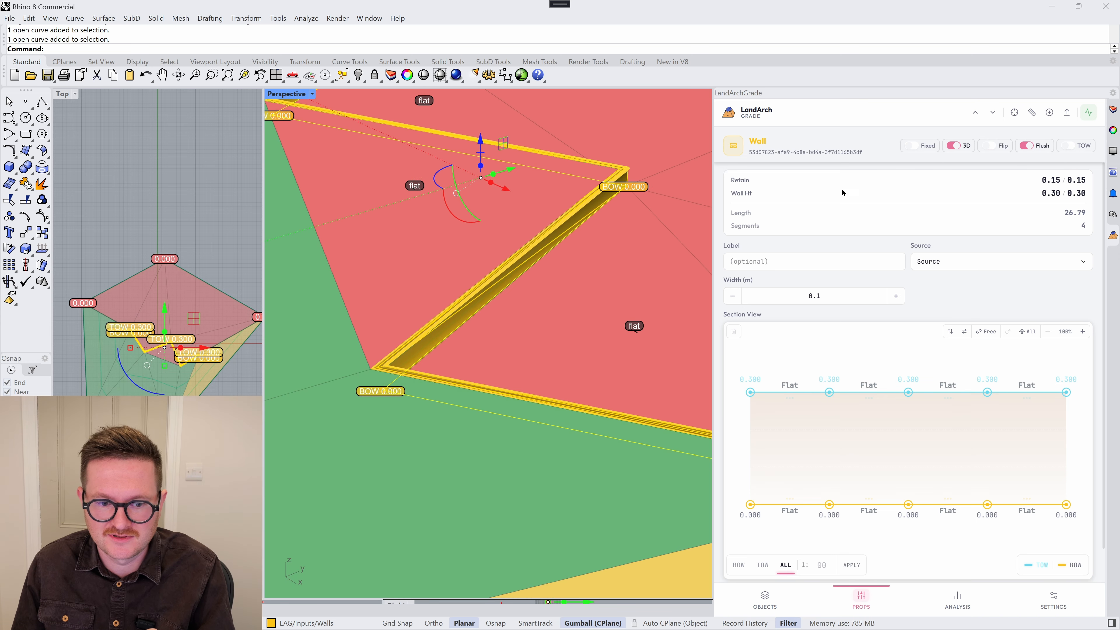
right_drag(514, 350, 709, 307)
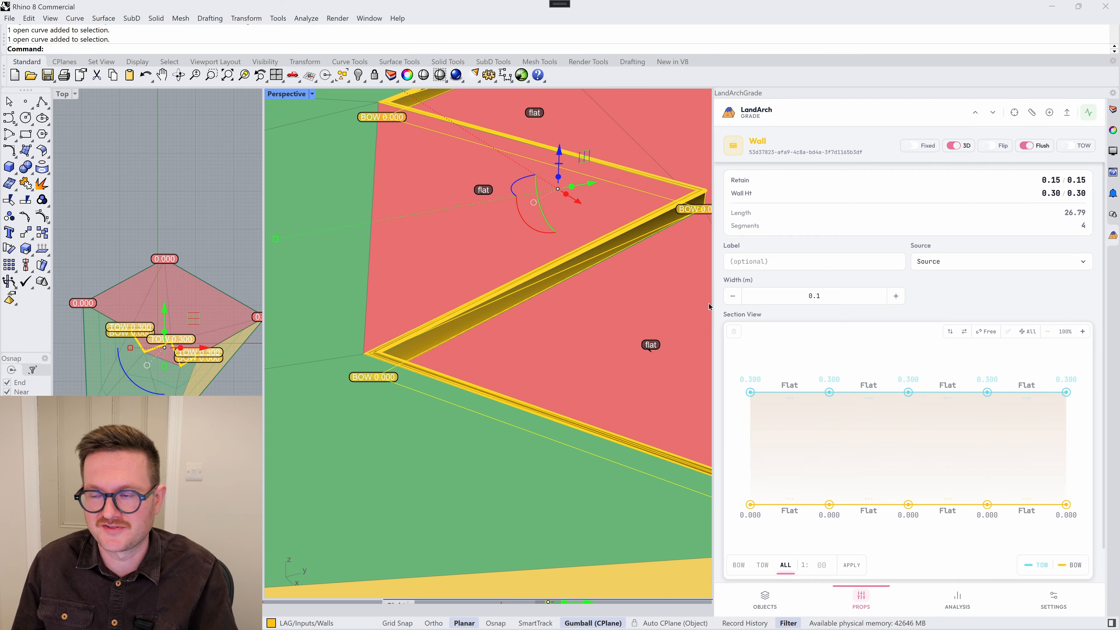
click(997, 146)
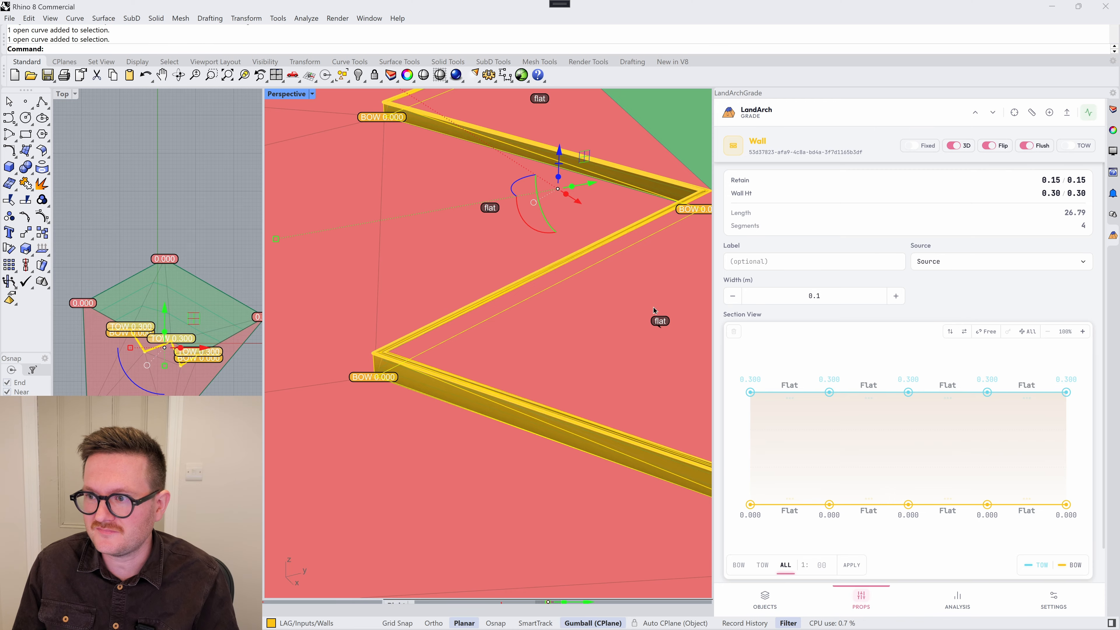
Step: Turn off the wall's 3D option, inspect the remaining top and bottom lines, and turn the 3D wall back on
click(956, 145)
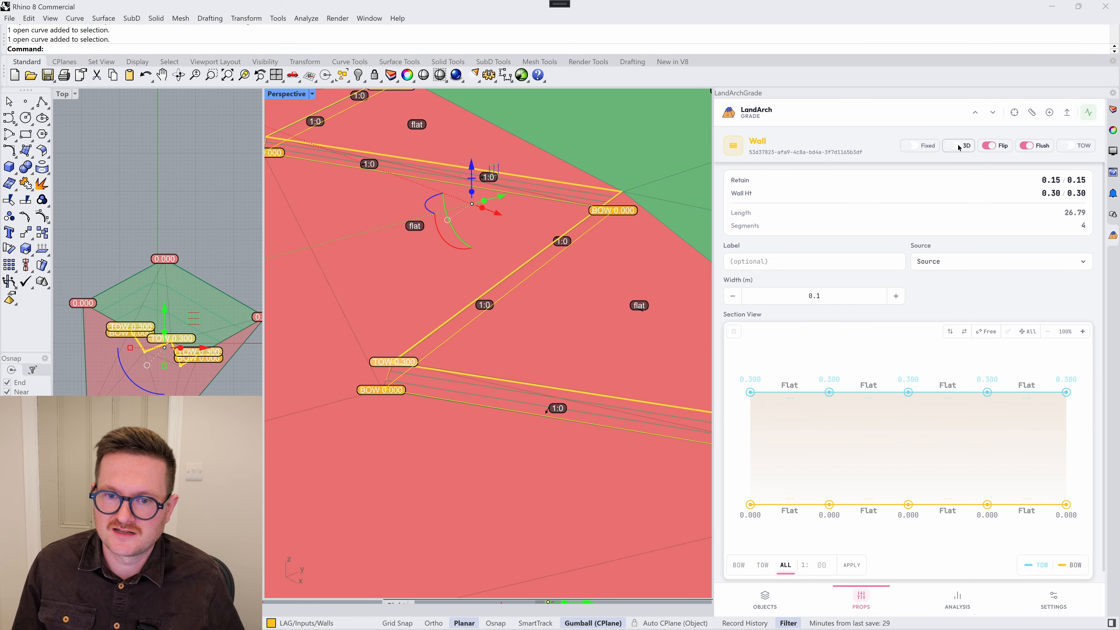
right_drag(472, 333, 518, 336)
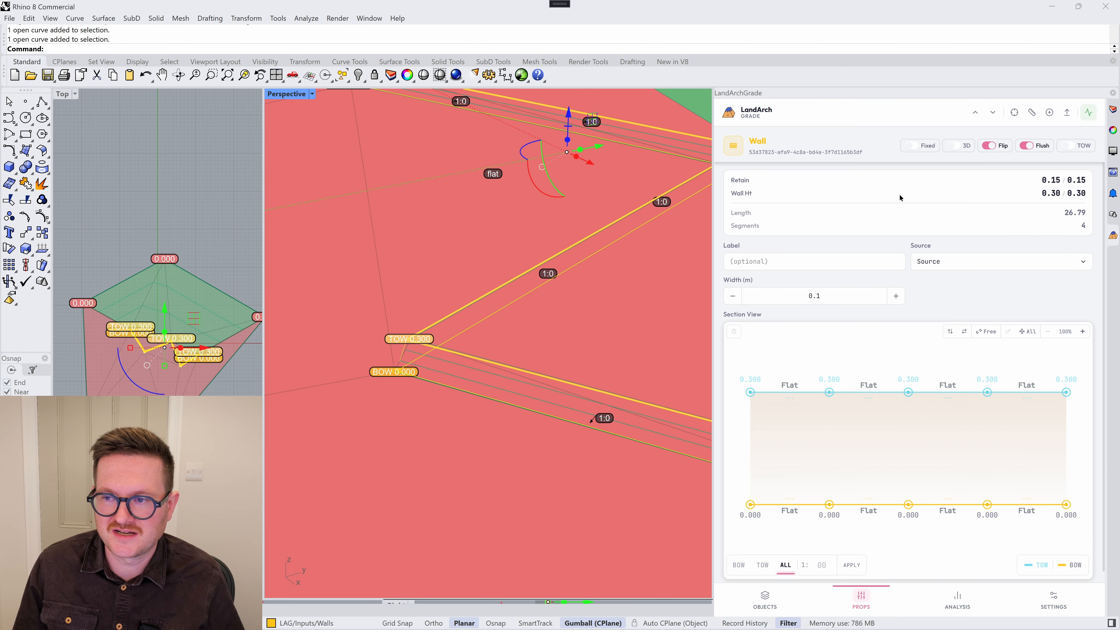
click(953, 149)
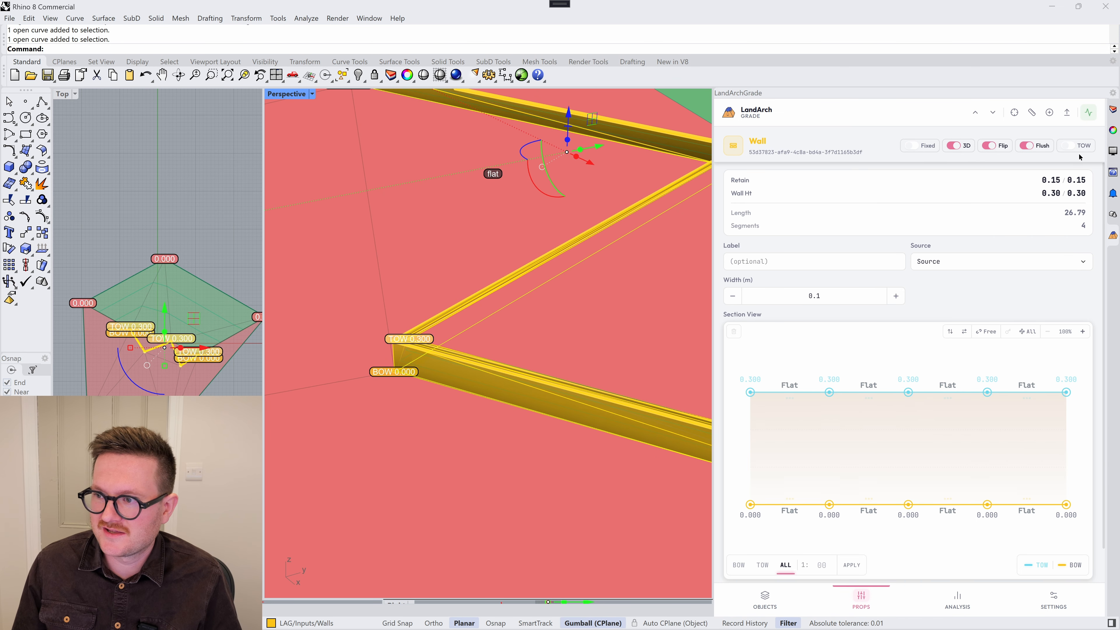
Step: Switch the wall to top-of-wall control with TOW, inspect the levels at its near corner, and switch TOW off again
click(520, 457)
click(512, 405)
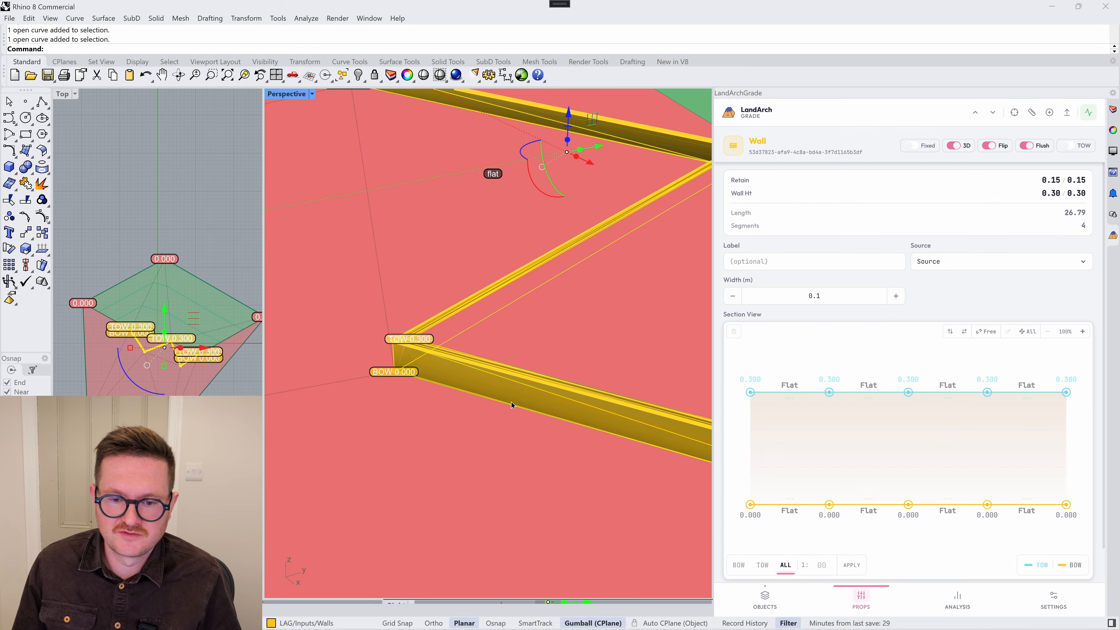
click(1080, 146)
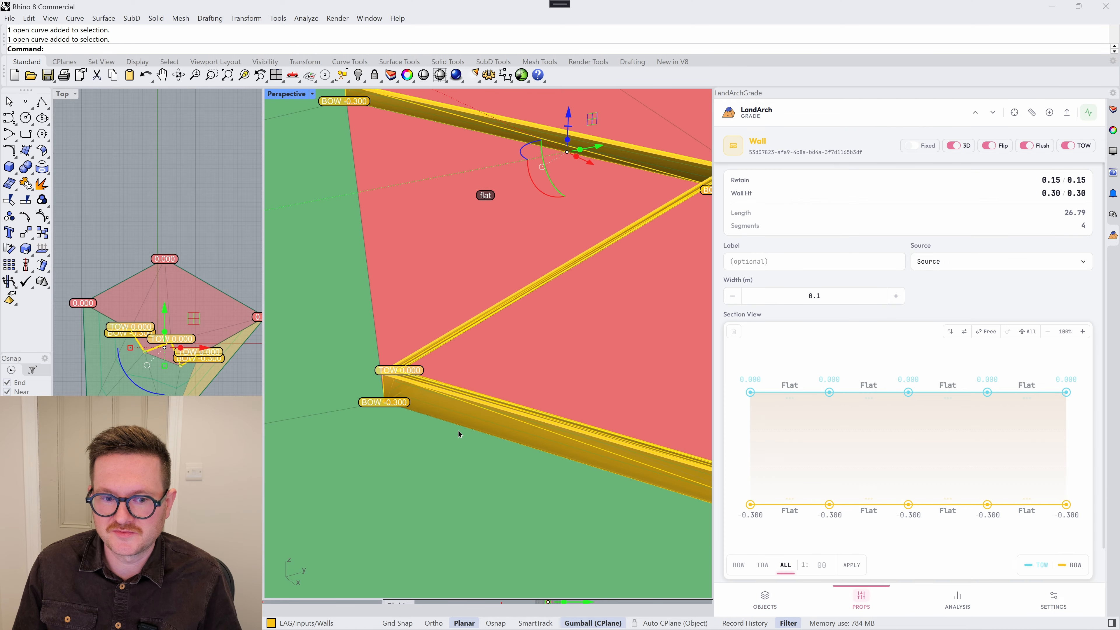
click(458, 434)
click(494, 411)
scroll(398, 376, up, 4)
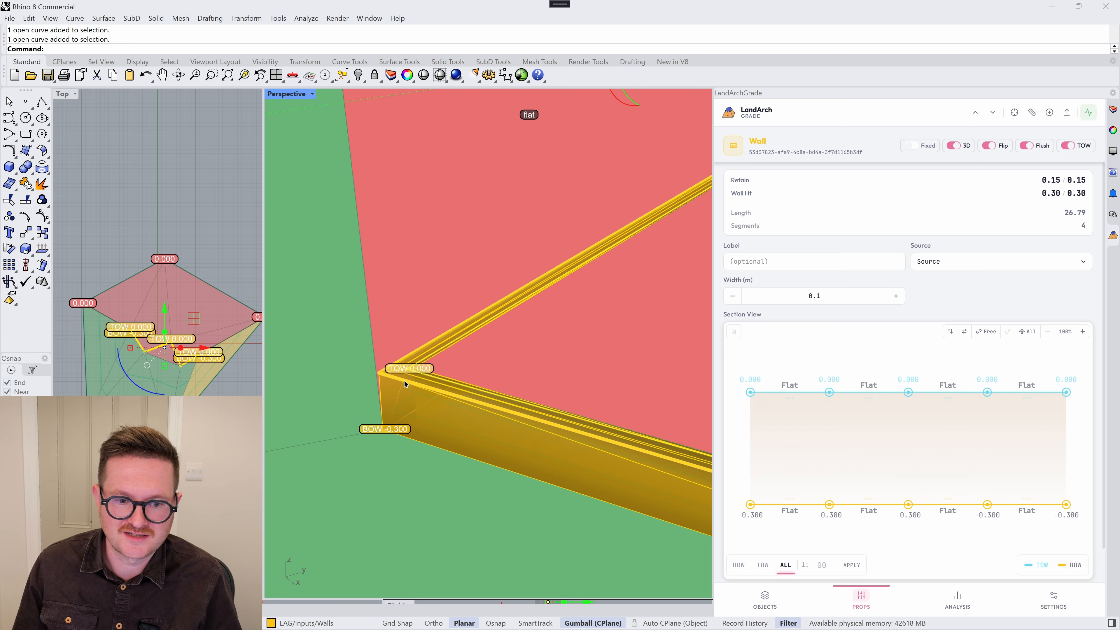
click(478, 363)
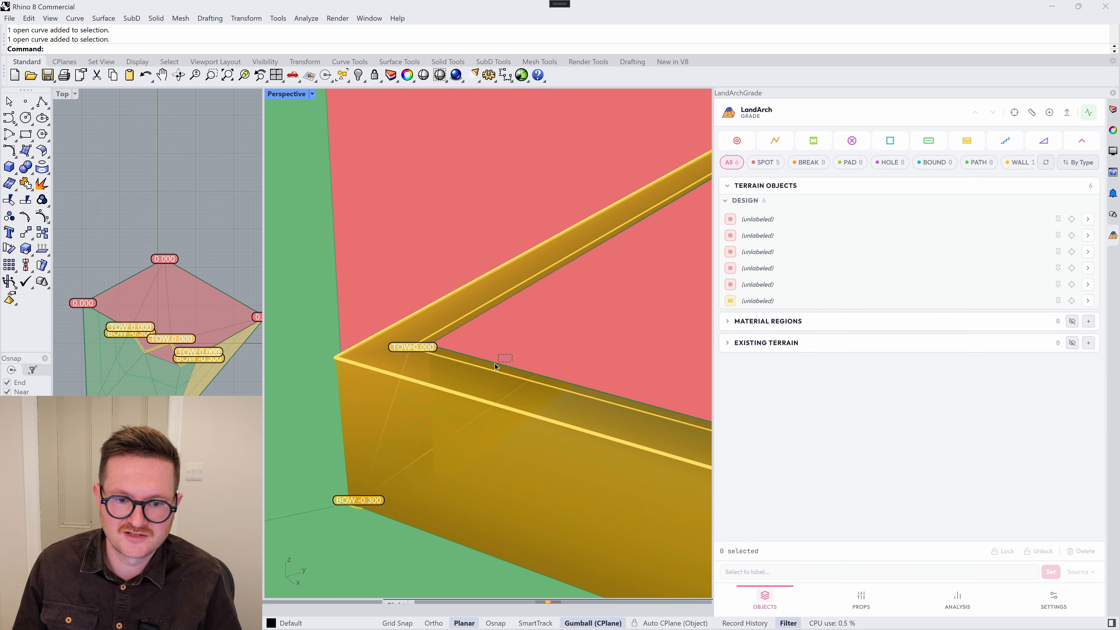
click(488, 369)
scroll(417, 349, down, 3)
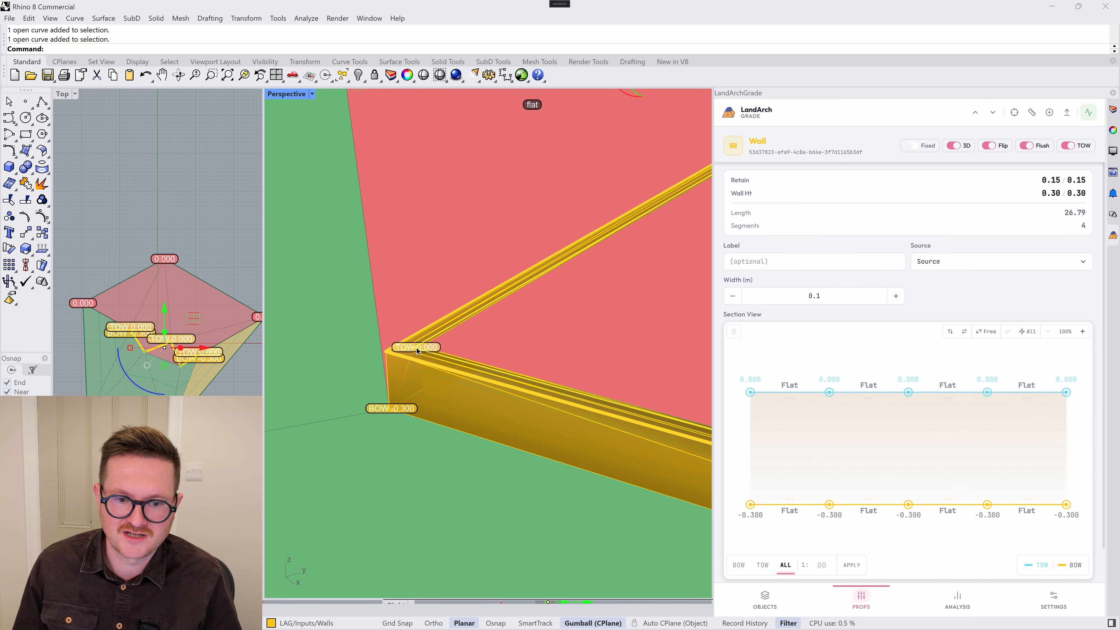
click(1082, 145)
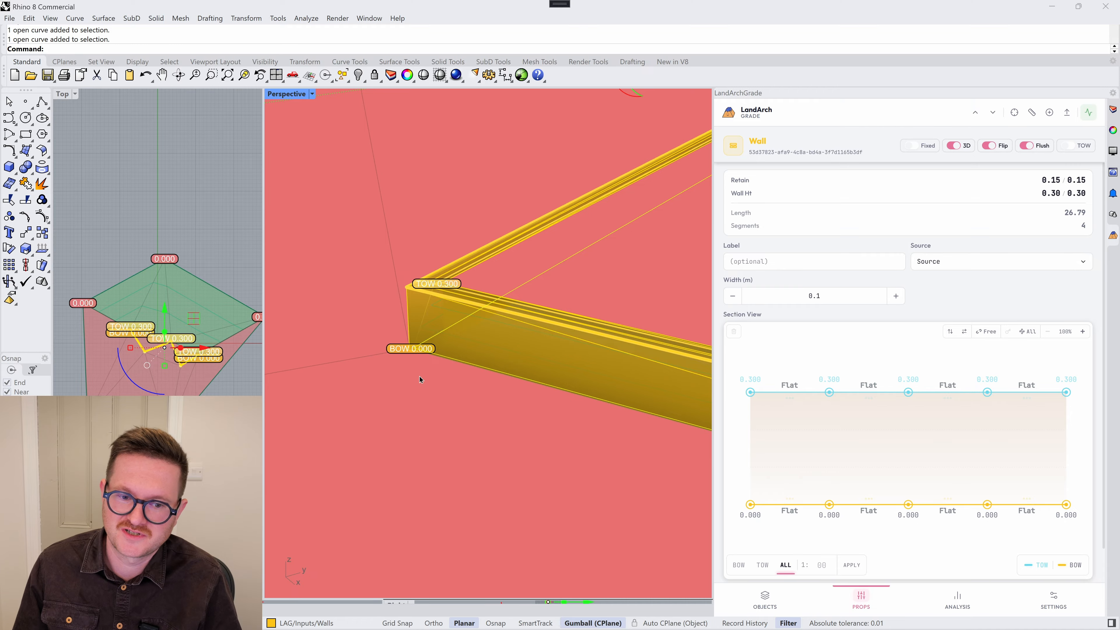
Step: Turn off the wall's Flush option to give the retained ground its own level line, and inspect the wall
scroll(480, 348, down, 3)
scroll(511, 301, up, 1)
mouse_move(561, 310)
right_down()
mouse_move(552, 324)
mouse_move(570, 315)
right_up()
scroll(386, 359, down, 3)
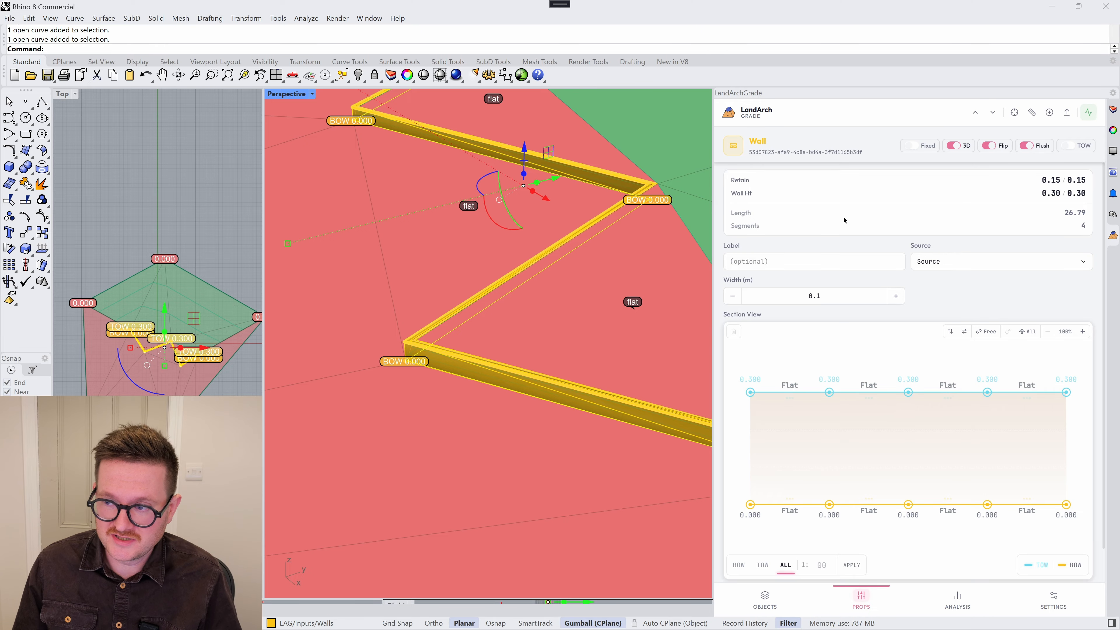
click(1040, 146)
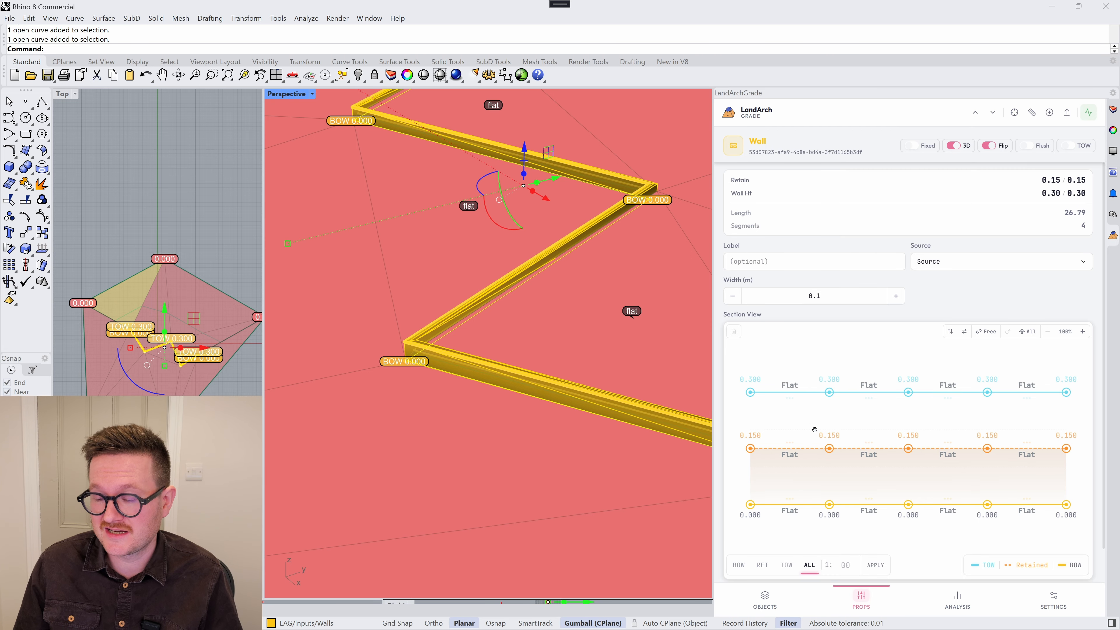
right_drag(474, 327, 666, 250)
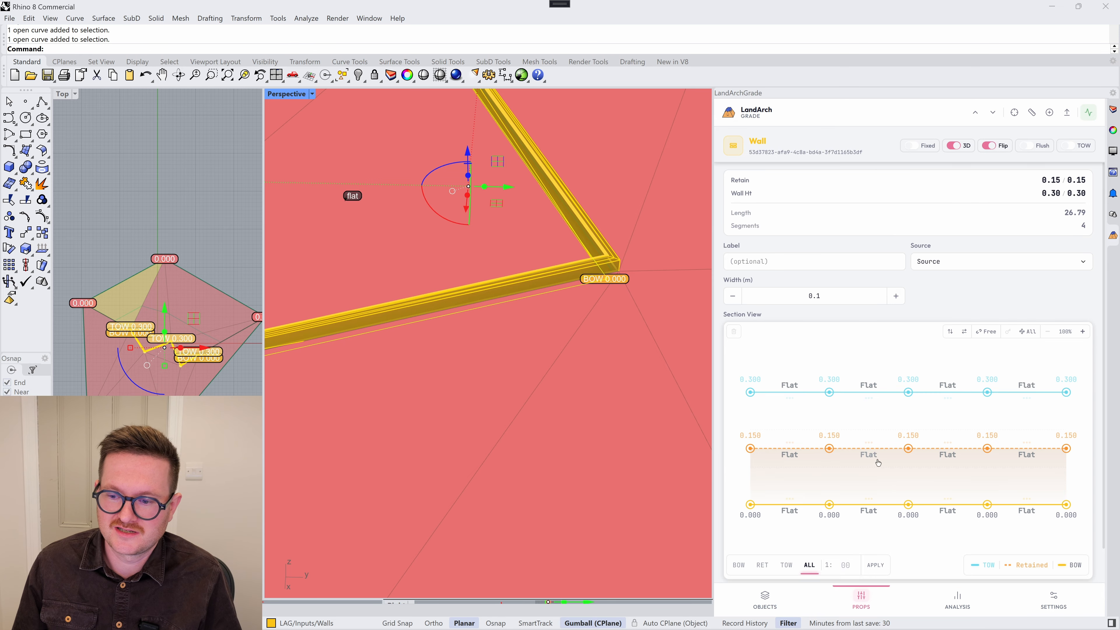
scroll(632, 305, down, 8)
right_drag(628, 311, 593, 307)
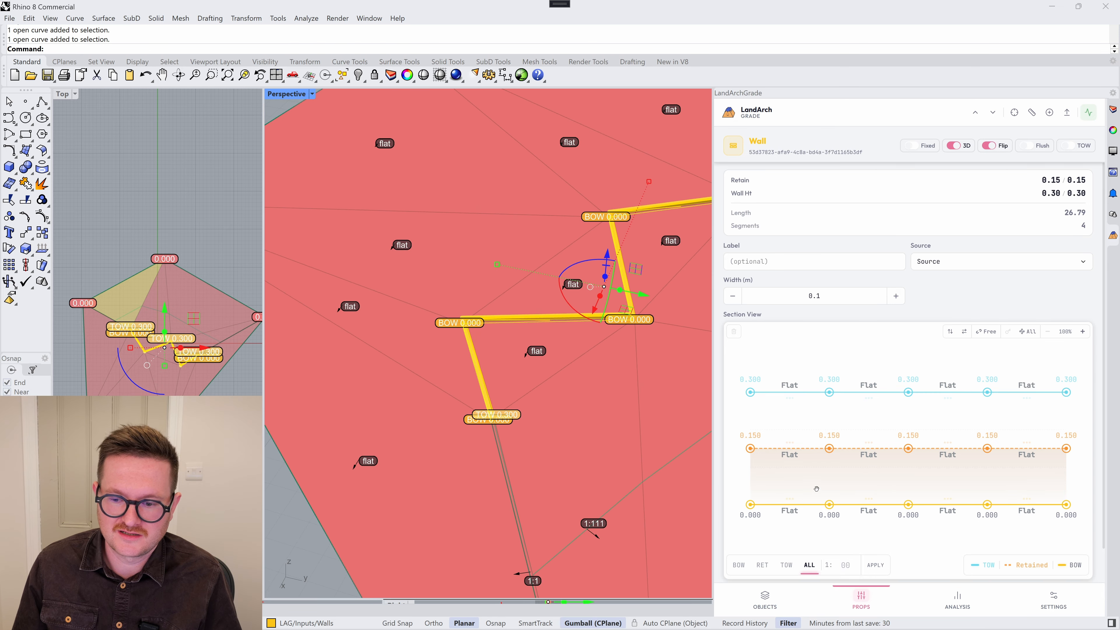
Step: Locate the first vertex of the wall's retained line in the model and zoom in closely on that wall end
click(750, 448)
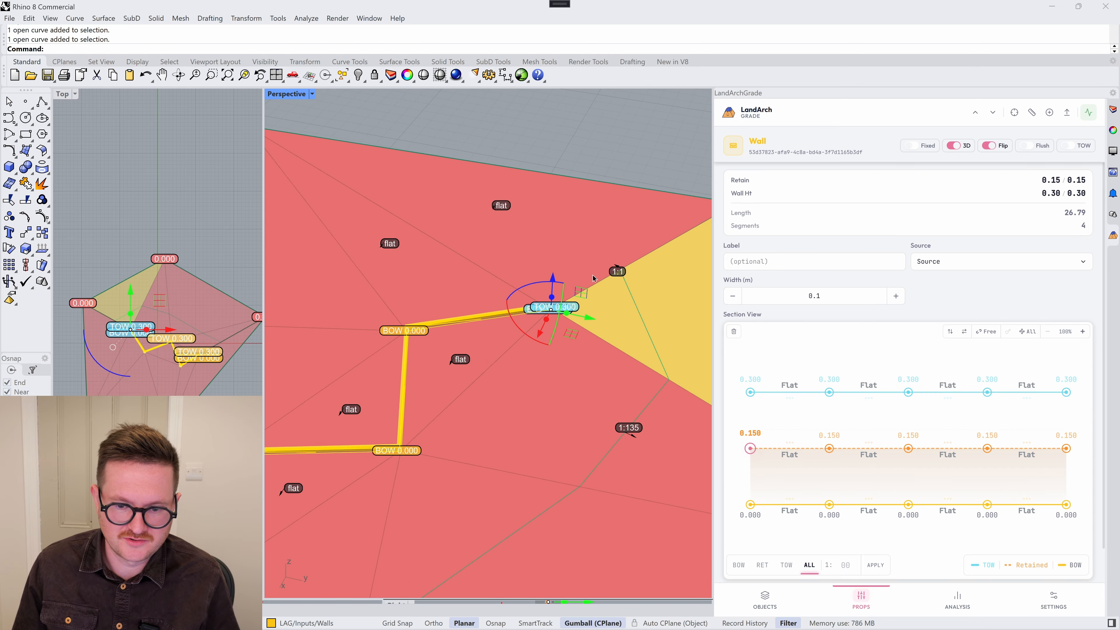
key(space)
drag(592, 278, 507, 348)
click(542, 378)
text(z)
key(space)
drag(572, 277, 505, 350)
right_drag(505, 348, 573, 315)
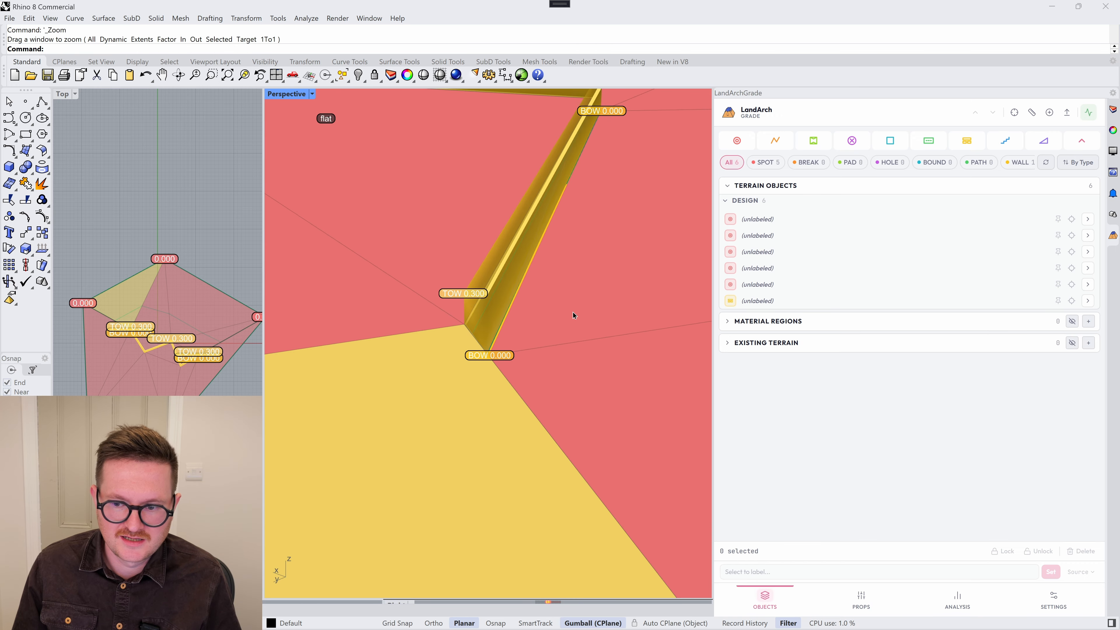
Step: Reselect the wall and raise its first vertex to a retained level of 0.167 and a top-of-wall level of 0.353
click(506, 318)
mouse_move(756, 449)
mouse_down()
mouse_move(752, 428)
mouse_move(757, 449)
mouse_up()
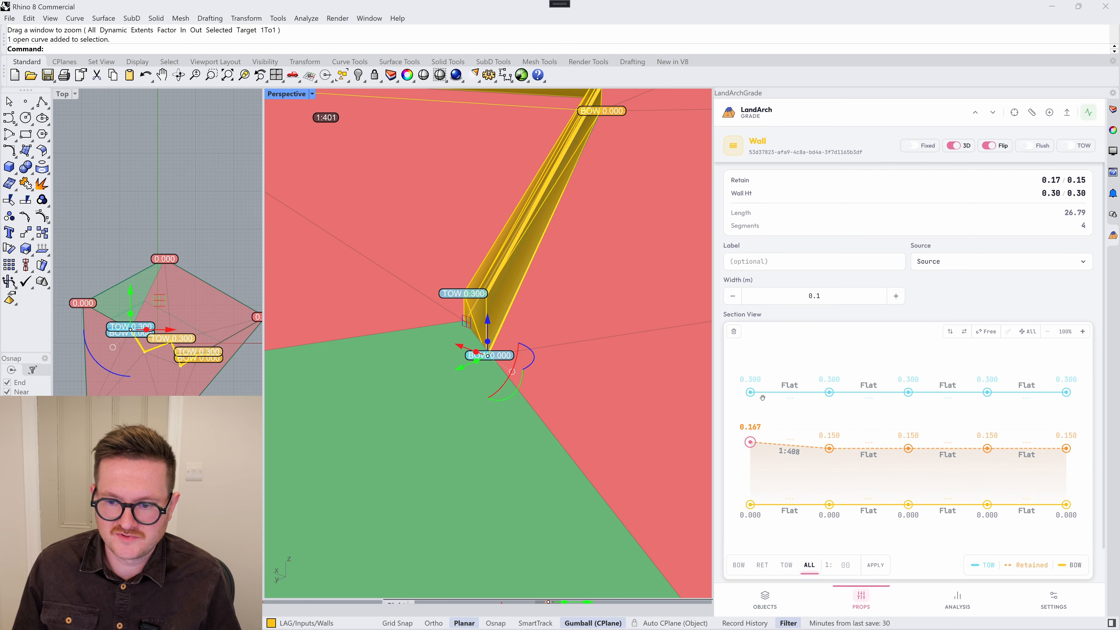
drag(750, 391, 750, 384)
Step: Lower the wall's first vertex to a retained level of 0.000 and a top-of-wall level of 0.017, and inspect the resulting slope
drag(751, 443, 748, 510)
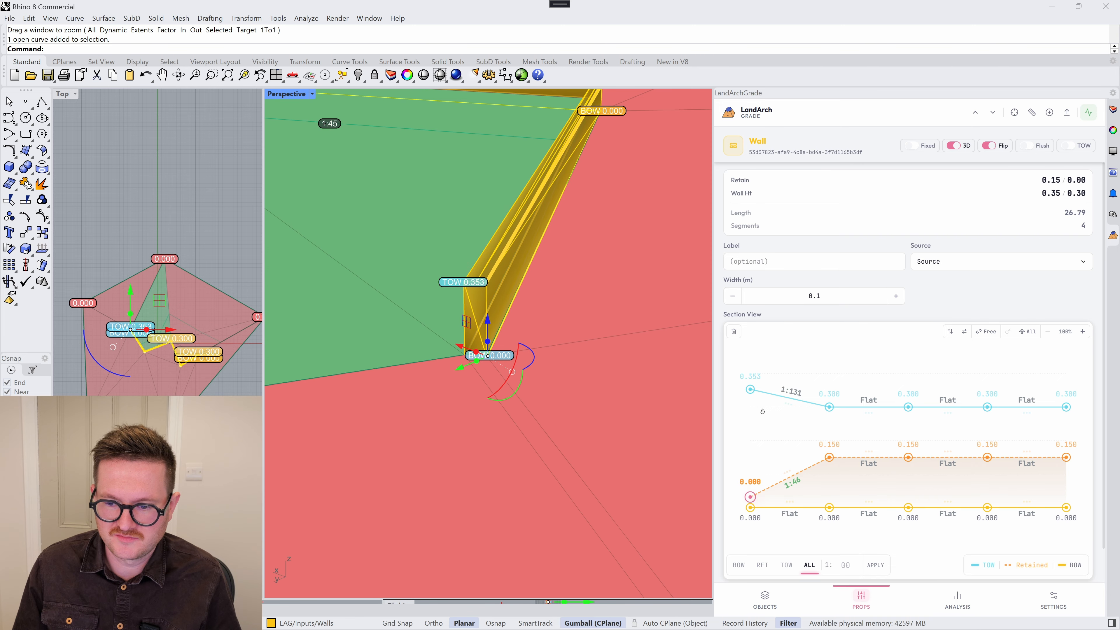
drag(750, 389, 744, 493)
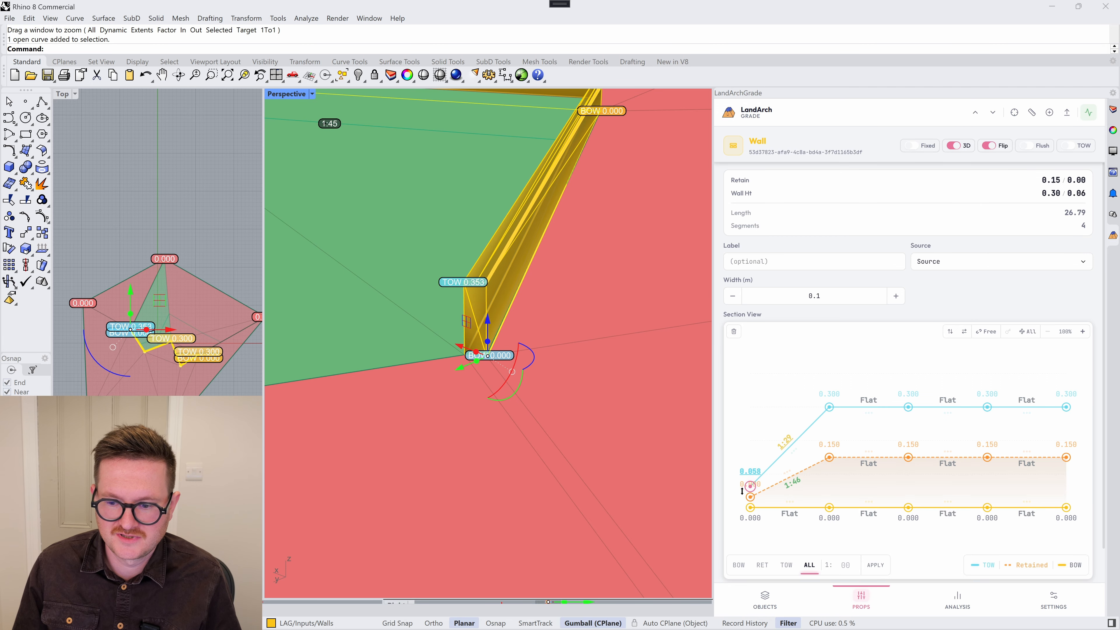
right_drag(548, 330, 594, 304)
scroll(424, 347, down, 4)
scroll(593, 306, down, 2)
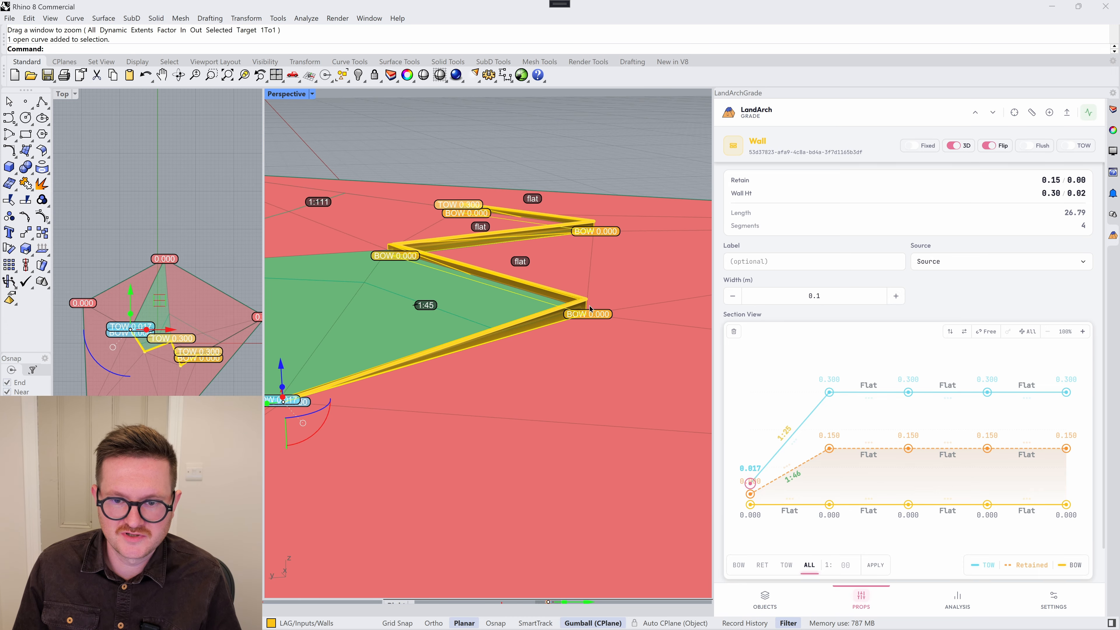
scroll(579, 358, down, 3)
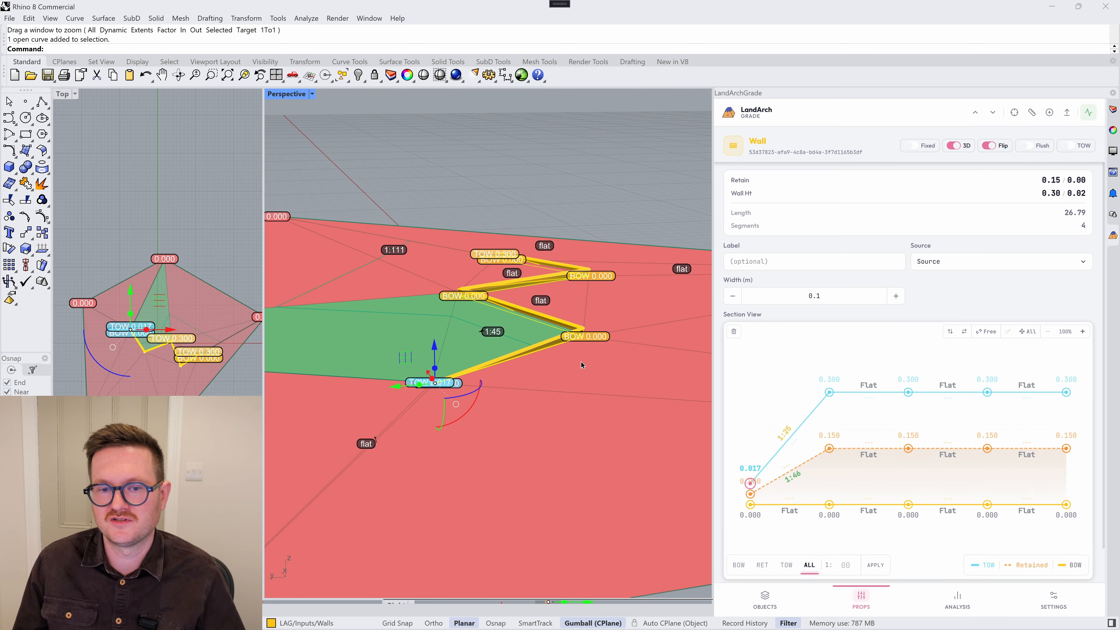
Step: Delete the zigzag wall from the terrain
click(461, 433)
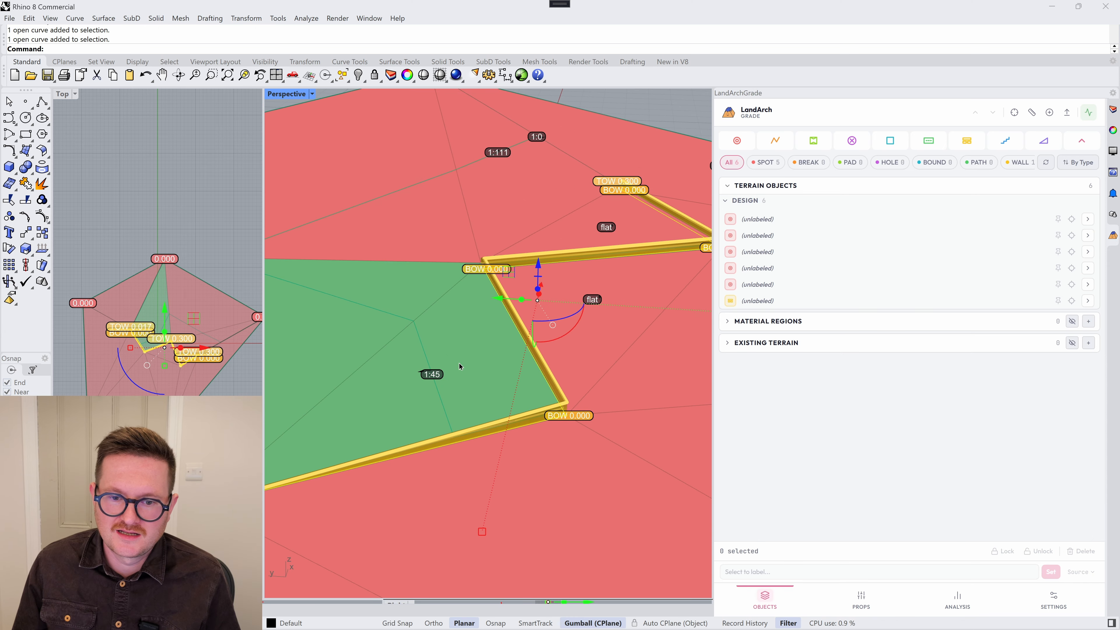
key(Delete)
scroll(563, 313, down, 4)
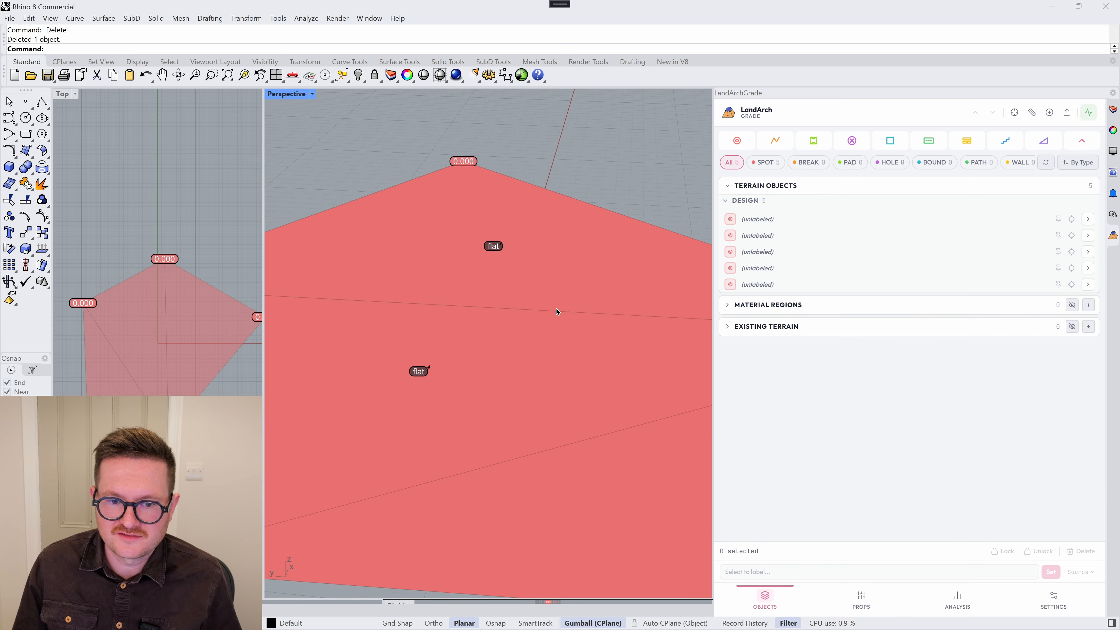
Step: Place a stair about 12.13 m long on the flat terrain by picking its start and end points
click(1004, 142)
click(488, 394)
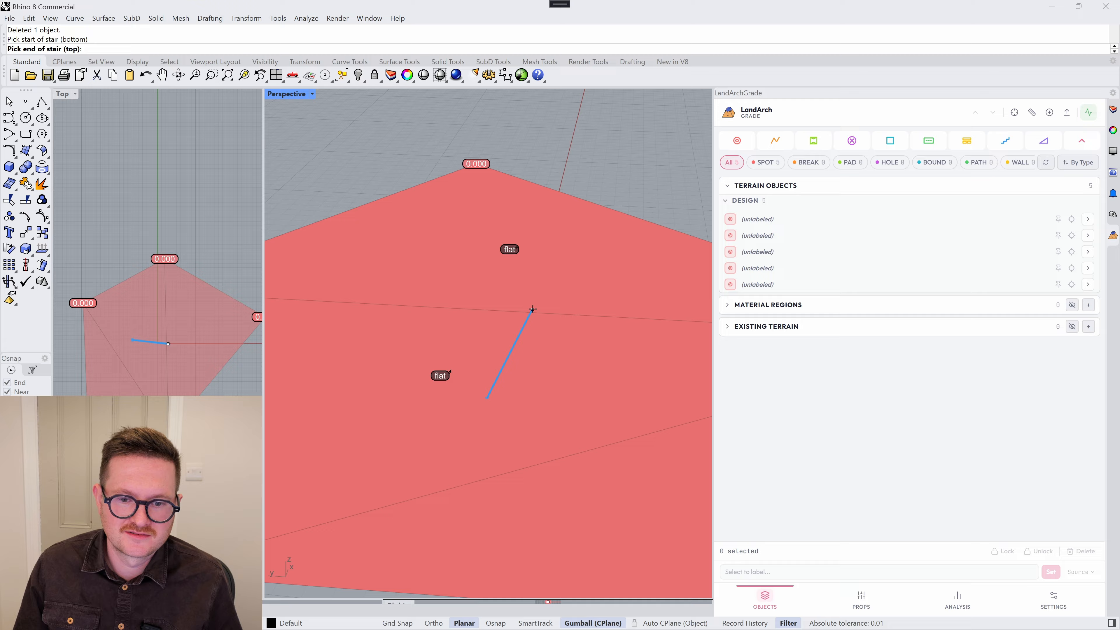
click(556, 291)
scroll(495, 325, up, 4)
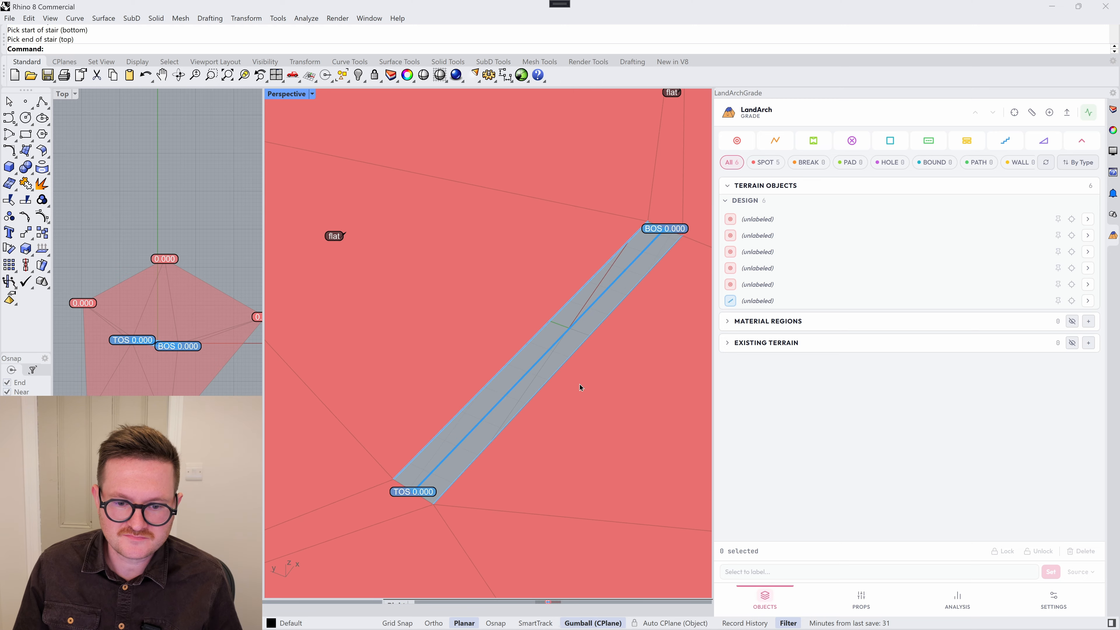
text(z)
key(space)
drag(609, 380, 466, 304)
scroll(453, 304, down, 6)
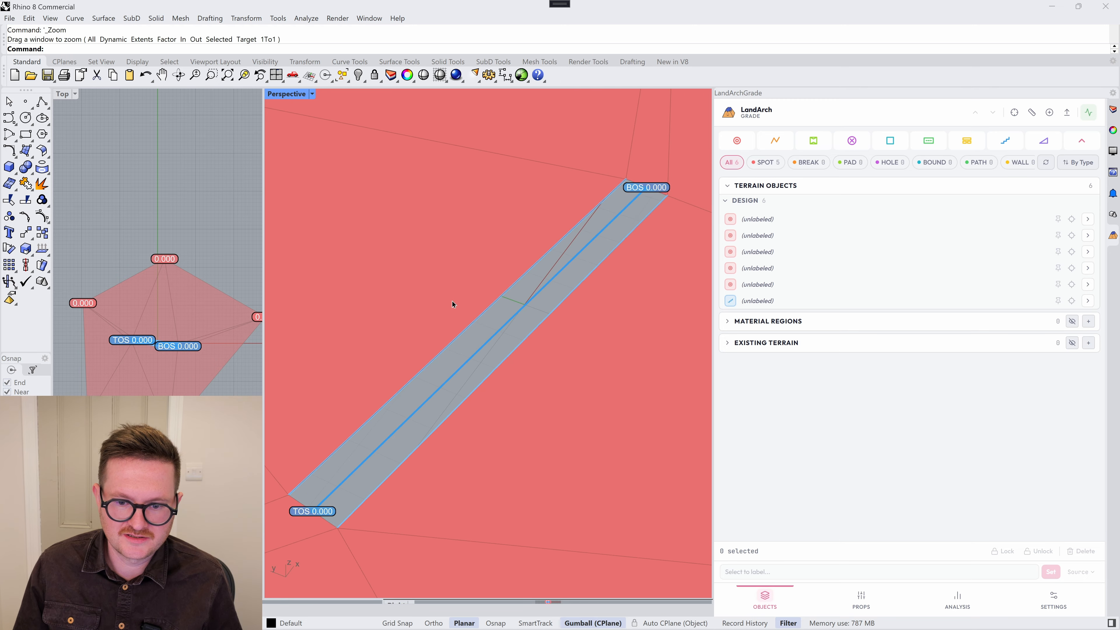
Step: Select the new stair and set the elevation of its far end to 3 in the section view
click(510, 307)
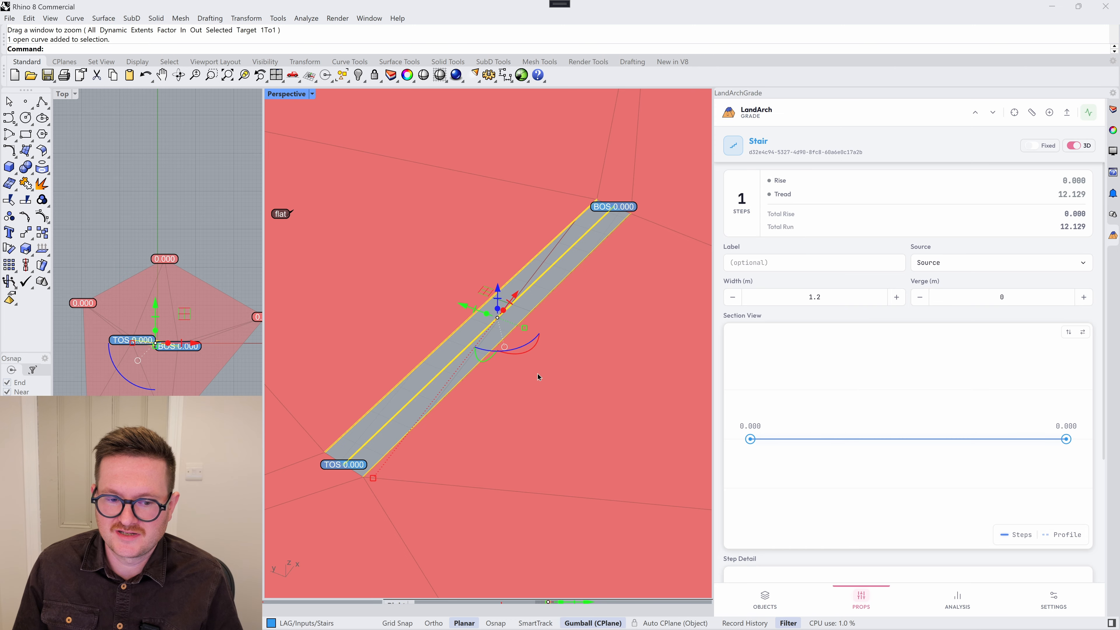
click(1066, 426)
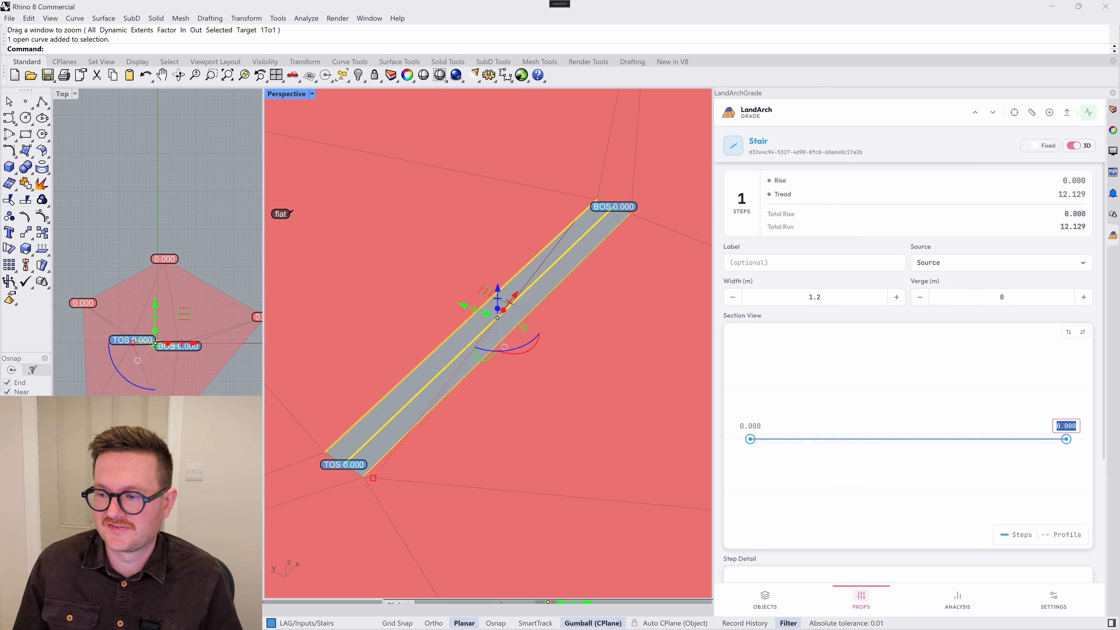
text(3)
key(Return)
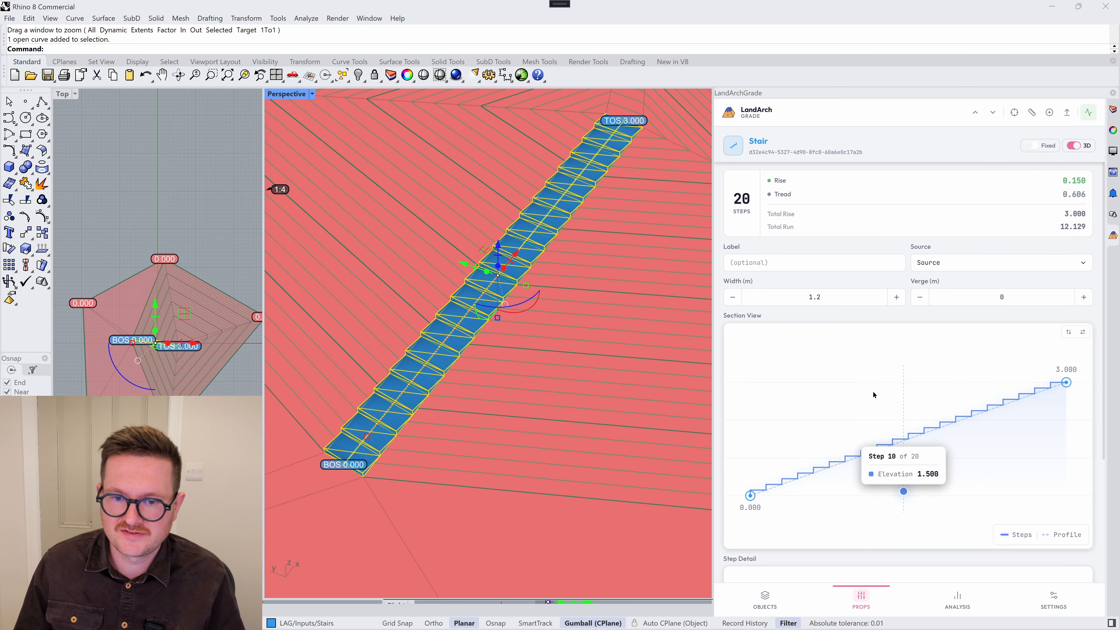
right_drag(576, 324, 593, 312)
scroll(508, 282, up, 6)
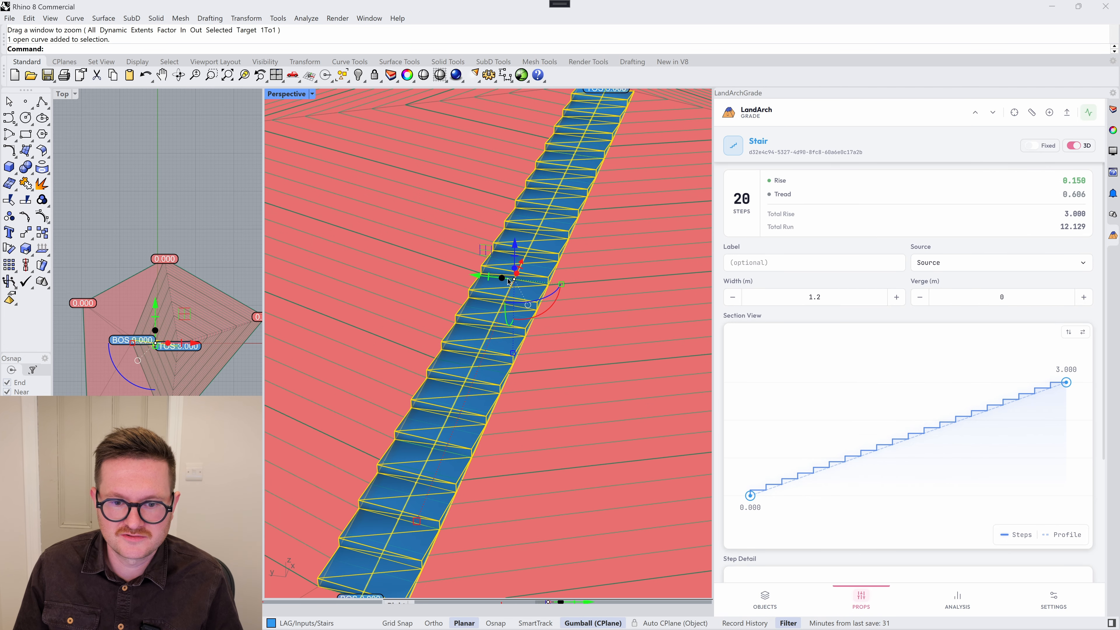
mouse_move(508, 282)
right_down()
mouse_move(600, 238)
mouse_move(560, 269)
mouse_move(496, 279)
right_up()
scroll(451, 306, down, 5)
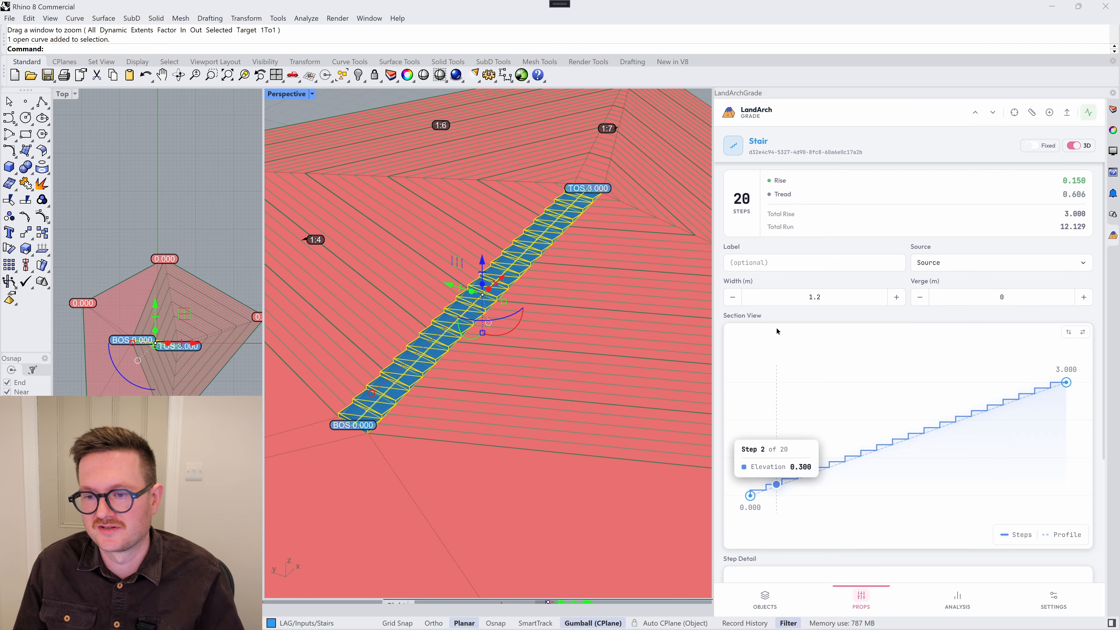
Step: Set the stair's width to 3 m and its verge to 0.5 m
mouse_move(812, 300)
mouse_down()
mouse_move(840, 301)
mouse_move(825, 297)
mouse_up()
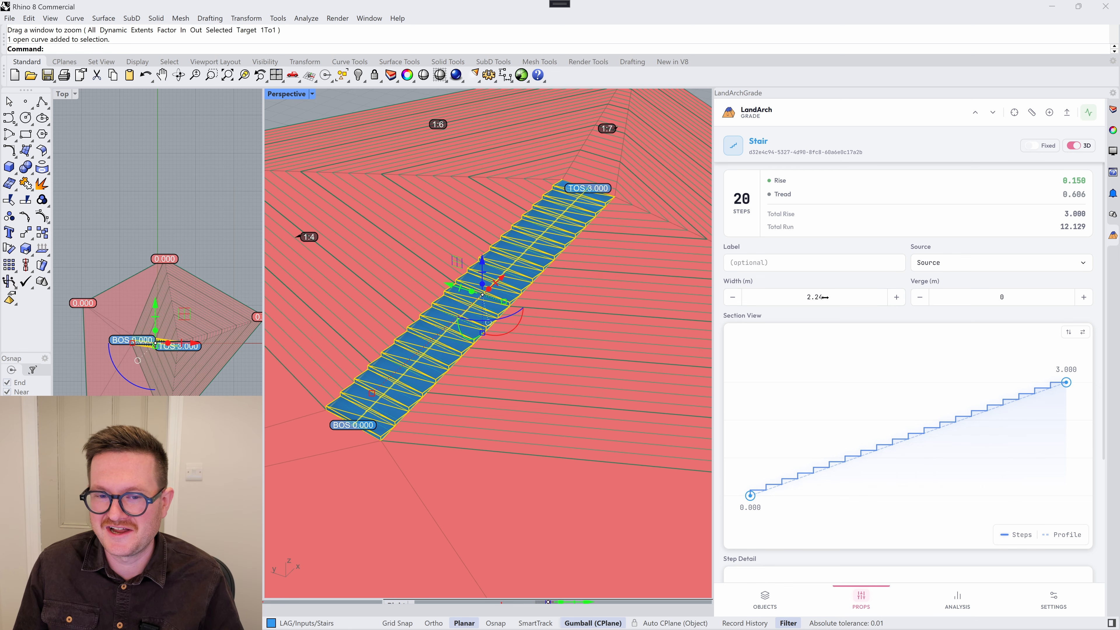
double_click(818, 297)
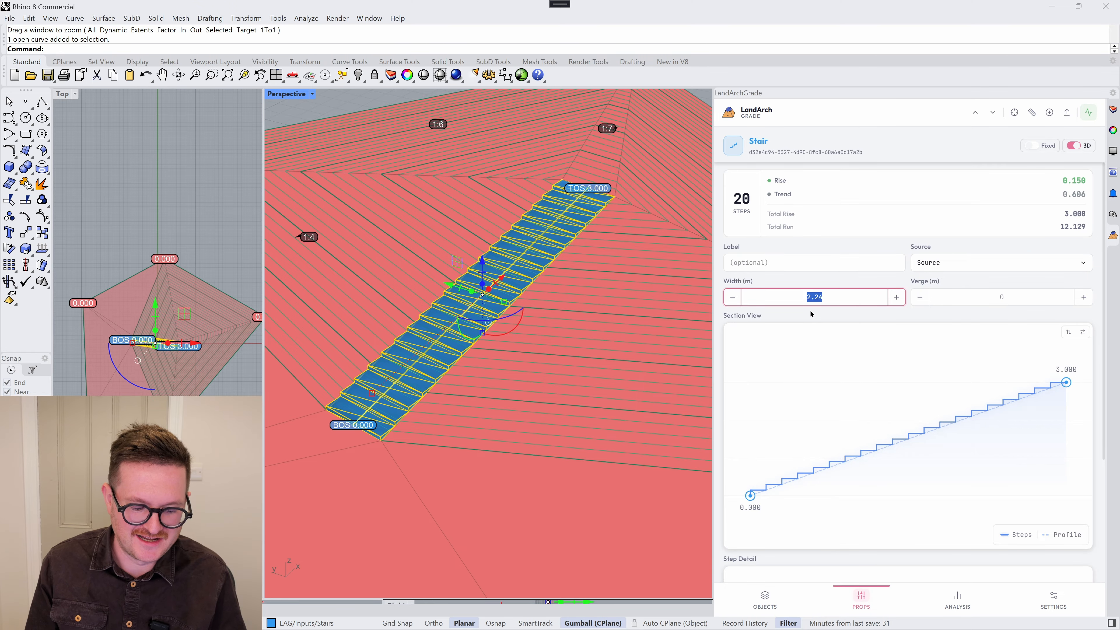
text(3)
key(Return)
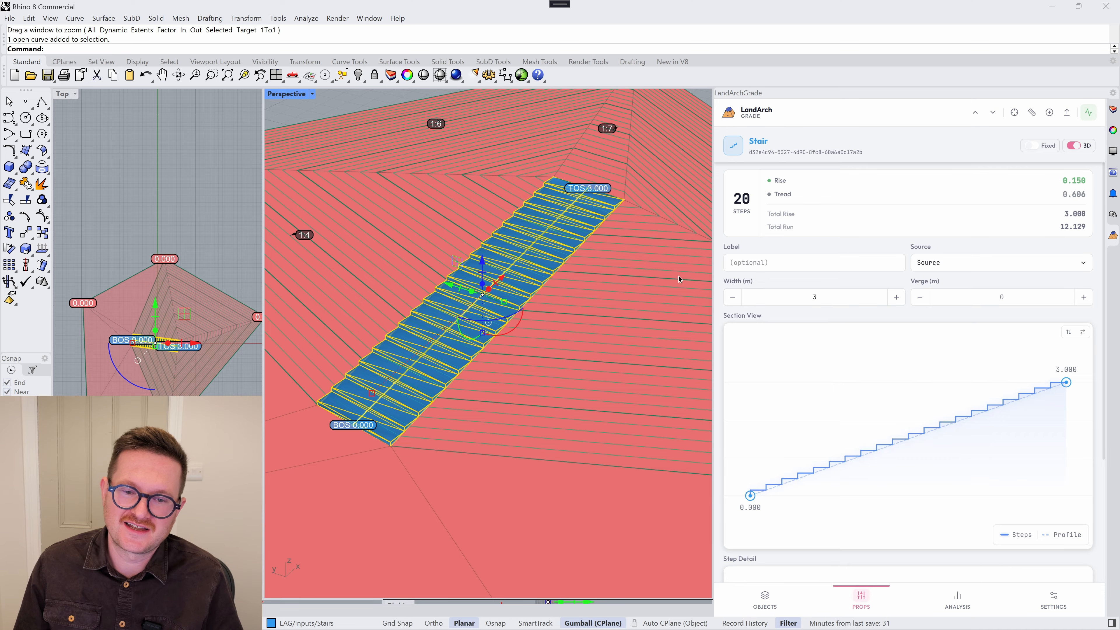
click(1005, 297)
text(0.5)
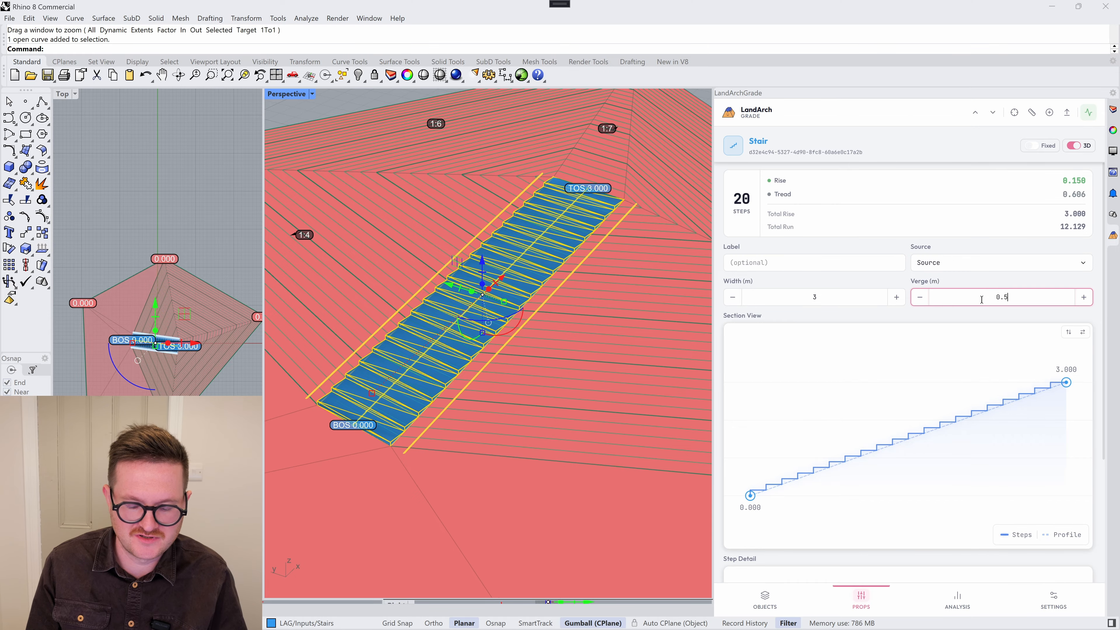
click(532, 282)
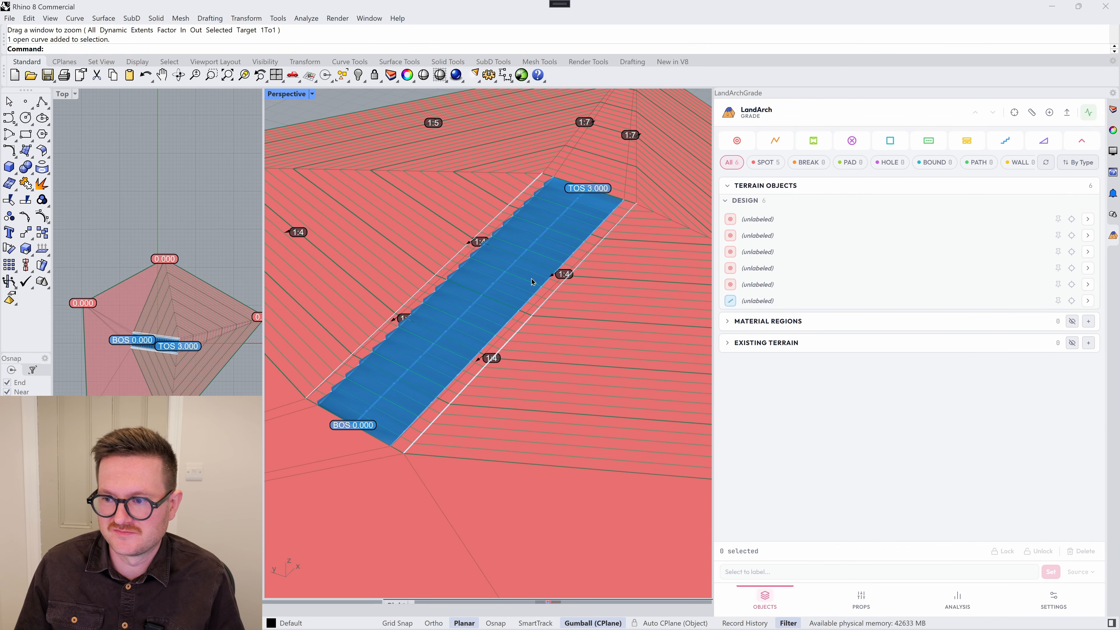
Step: Reselect the stair and lower its top elevation to about 1.678 in the section view
right_drag(532, 281, 562, 284)
click(562, 284)
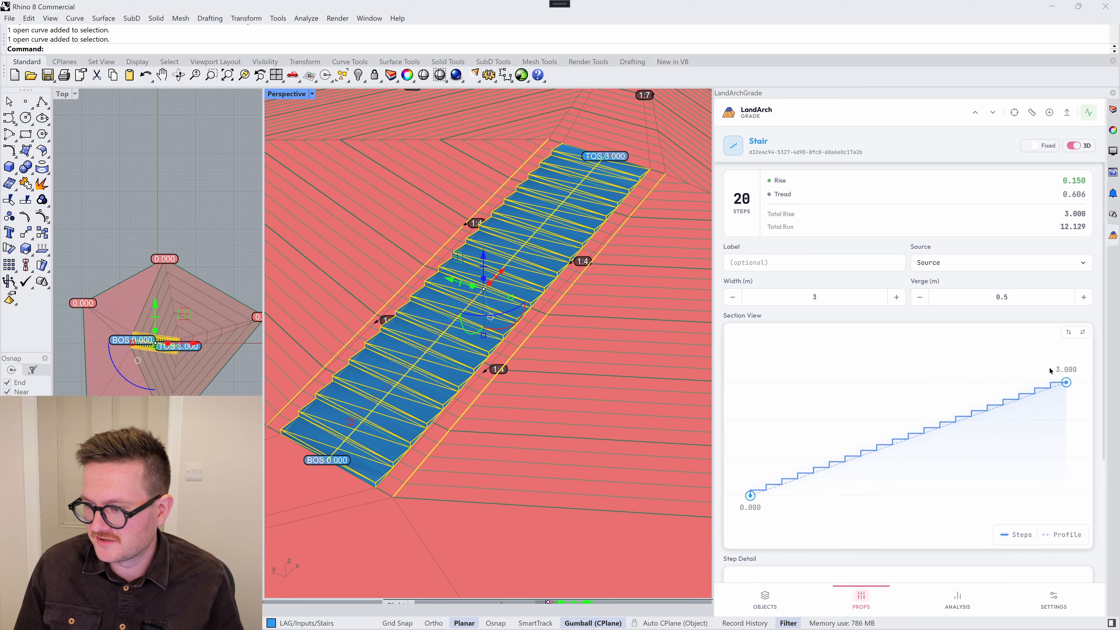
drag(1067, 382, 1062, 509)
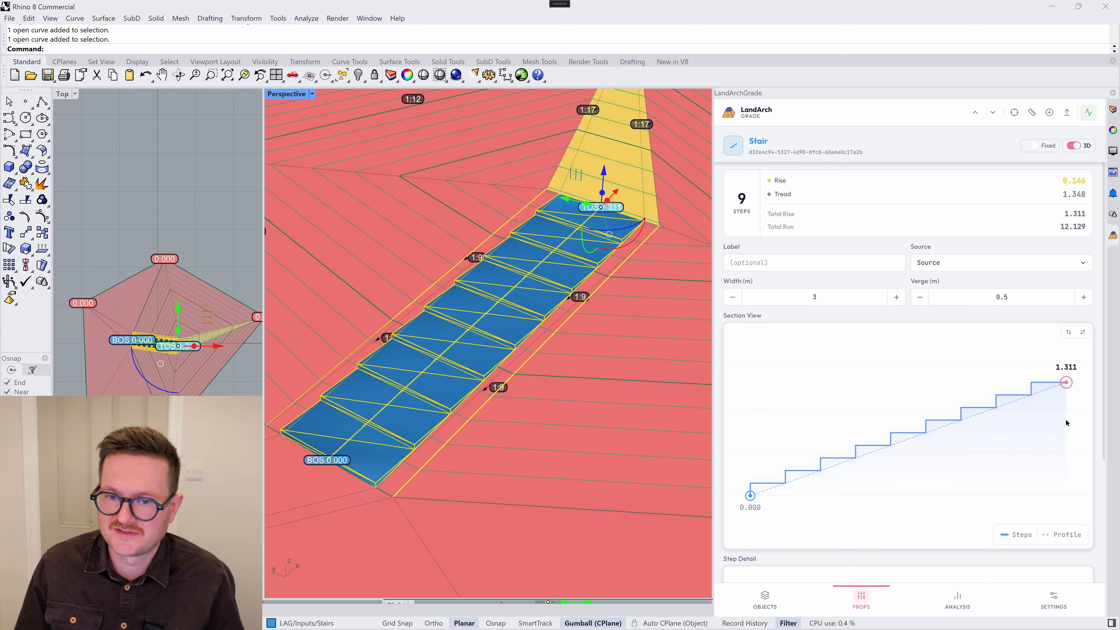
drag(1066, 382, 1069, 359)
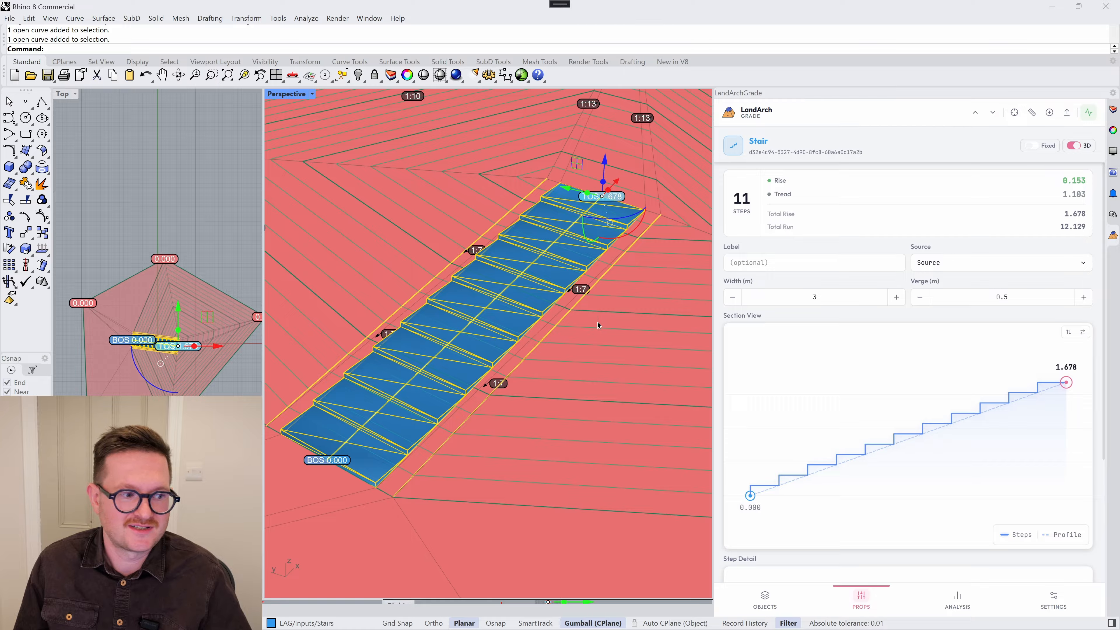
Step: Increase the riser height to about 0.210 in the step detail, and run Optimise Steps on the stair
mouse_move(998, 477)
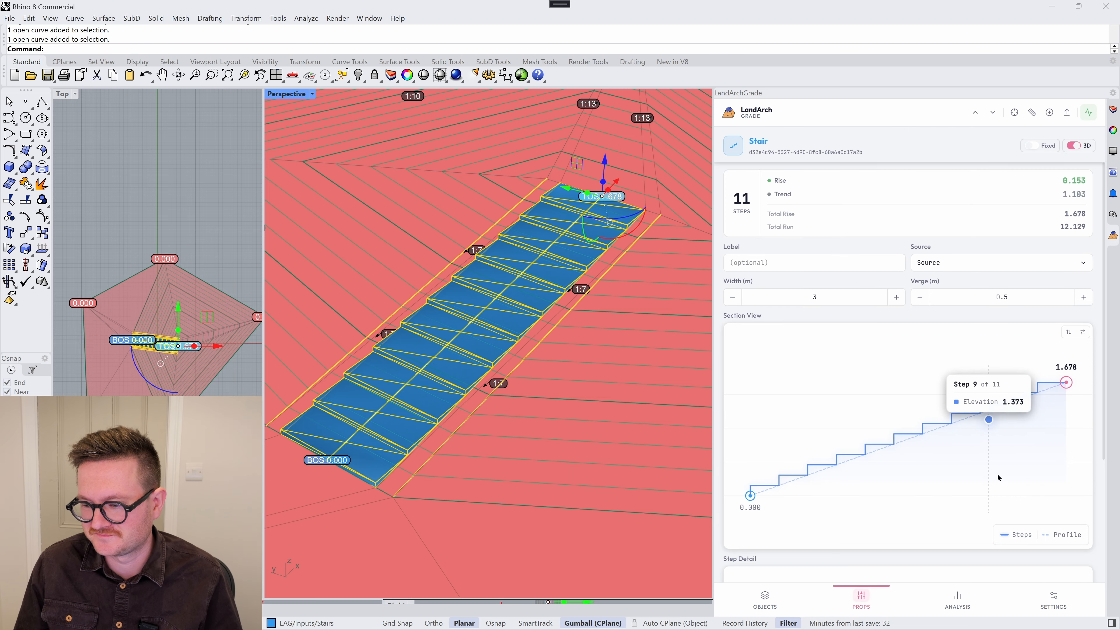
scroll(998, 477, down, 4)
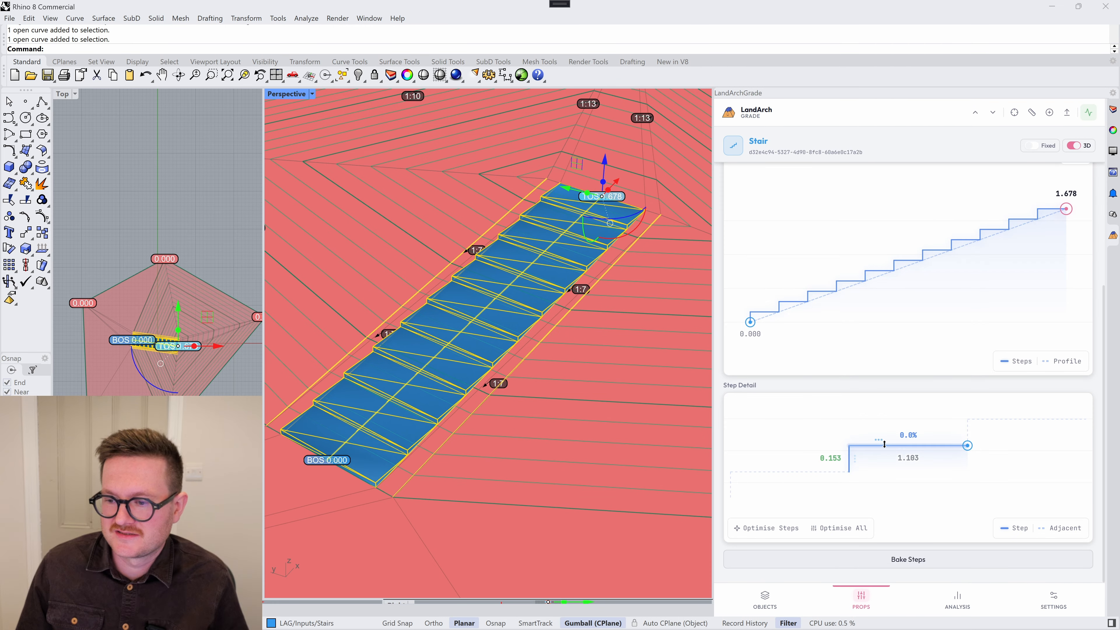
drag(879, 440, 880, 427)
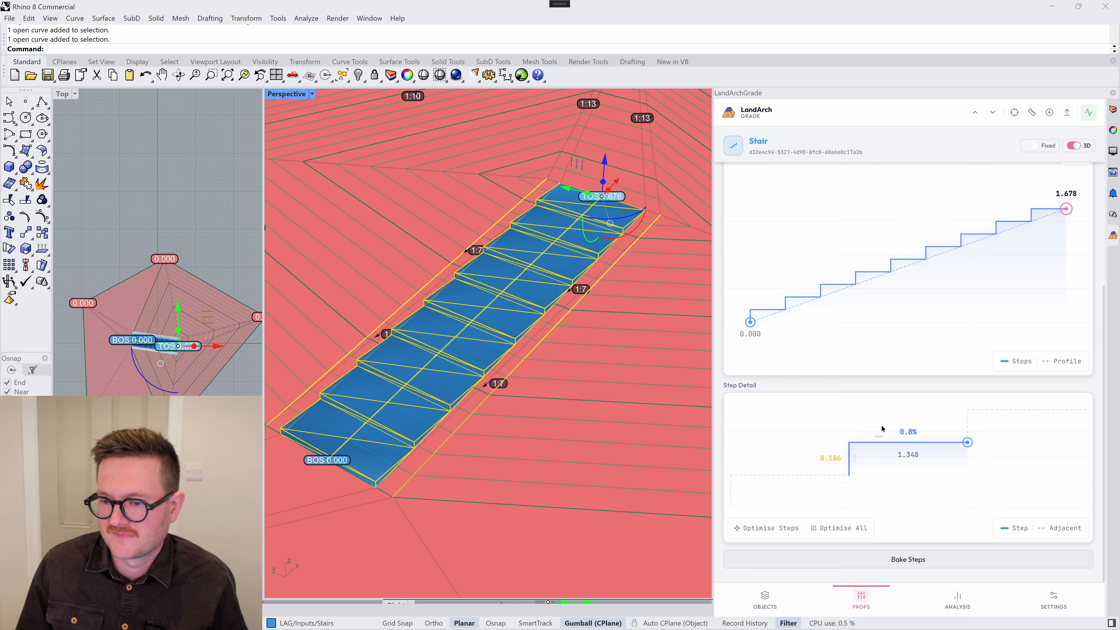
drag(824, 459, 848, 458)
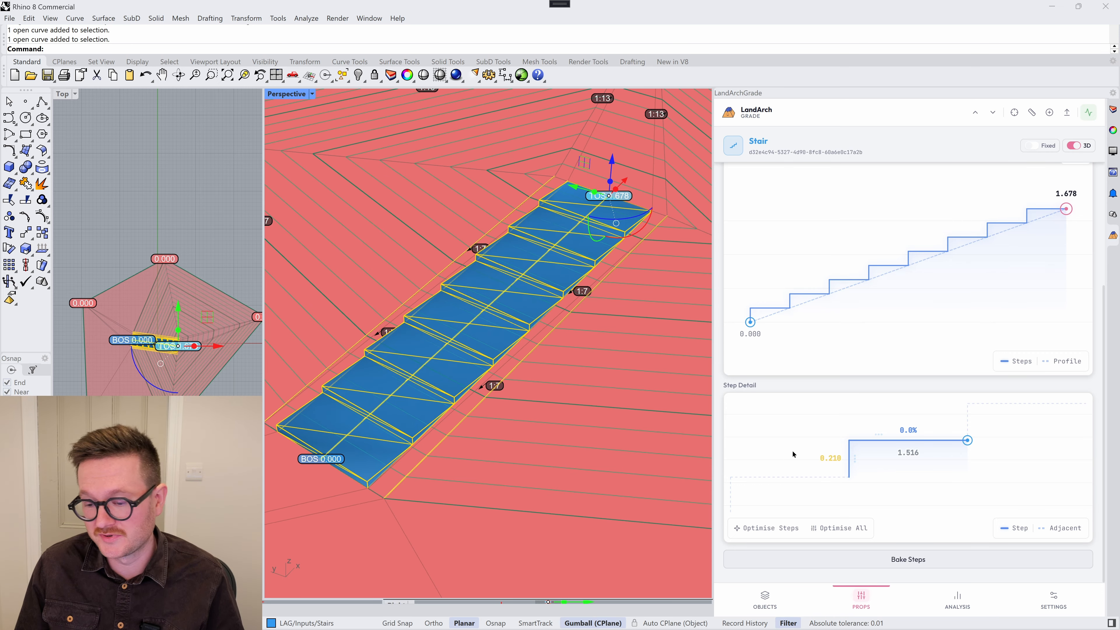
click(769, 528)
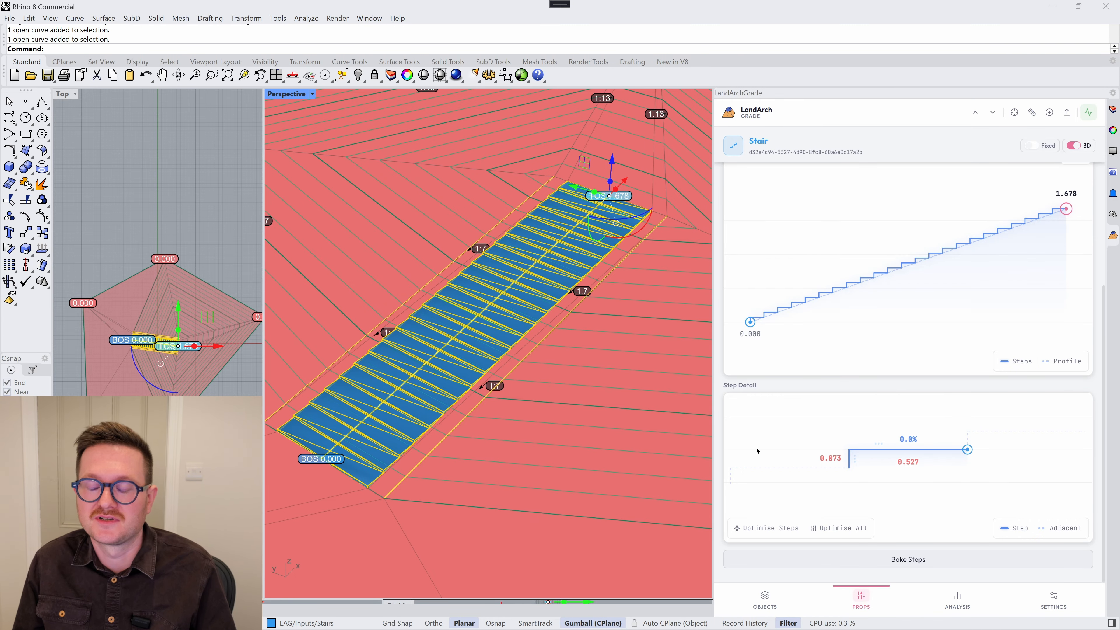
Step: Review the riser height and tread depth ranges in the stair compliance settings, and return to the stair's step detail
click(1067, 607)
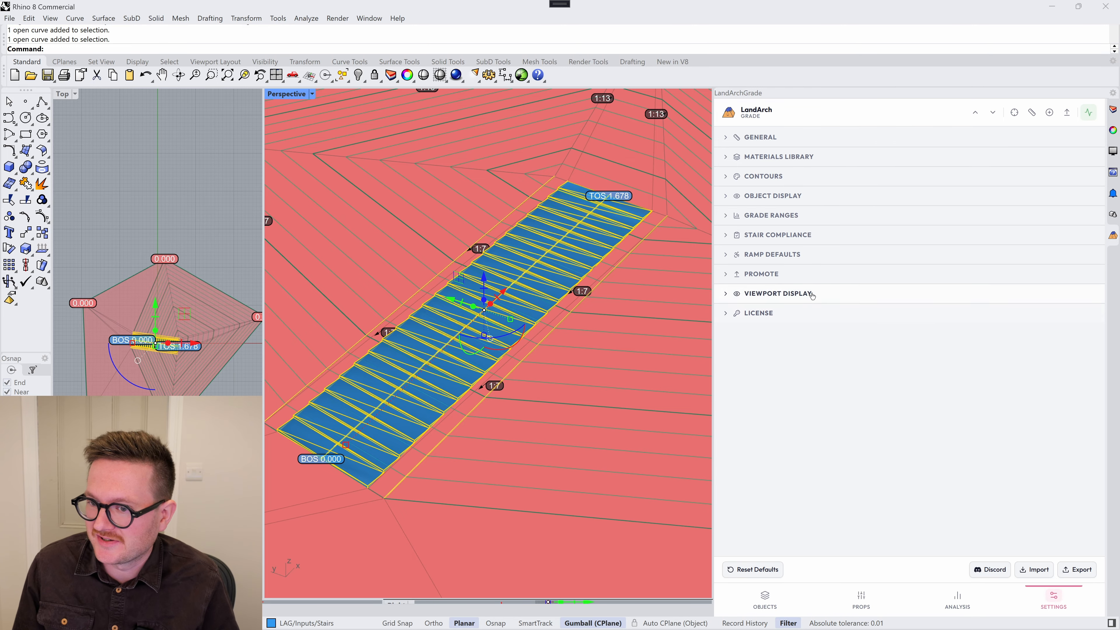
click(813, 235)
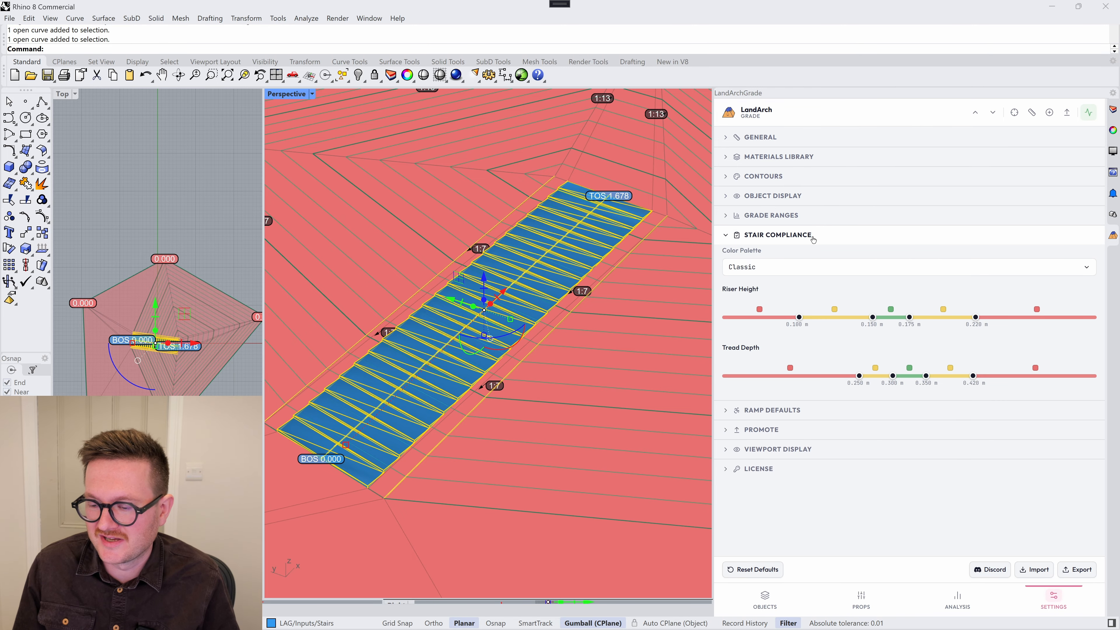
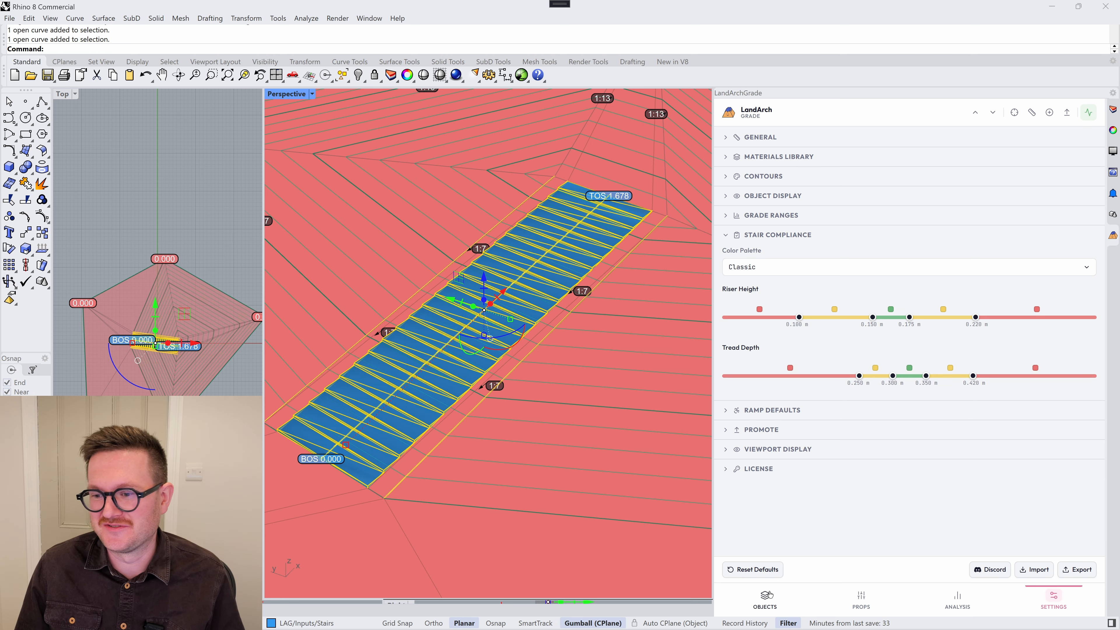
click(765, 599)
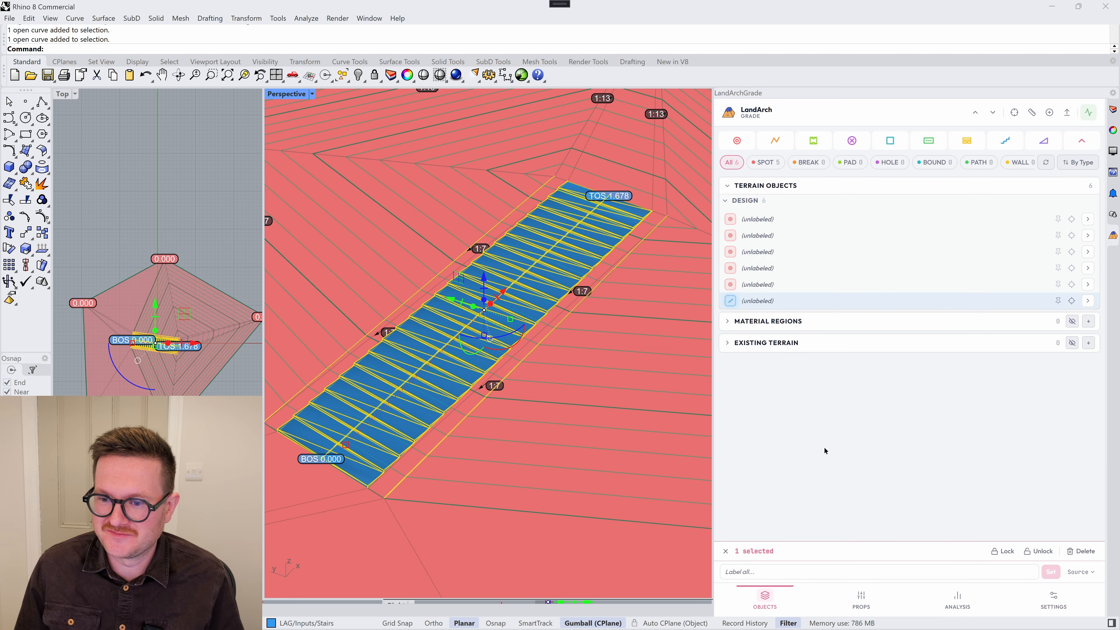
click(876, 300)
scroll(878, 495, down, 4)
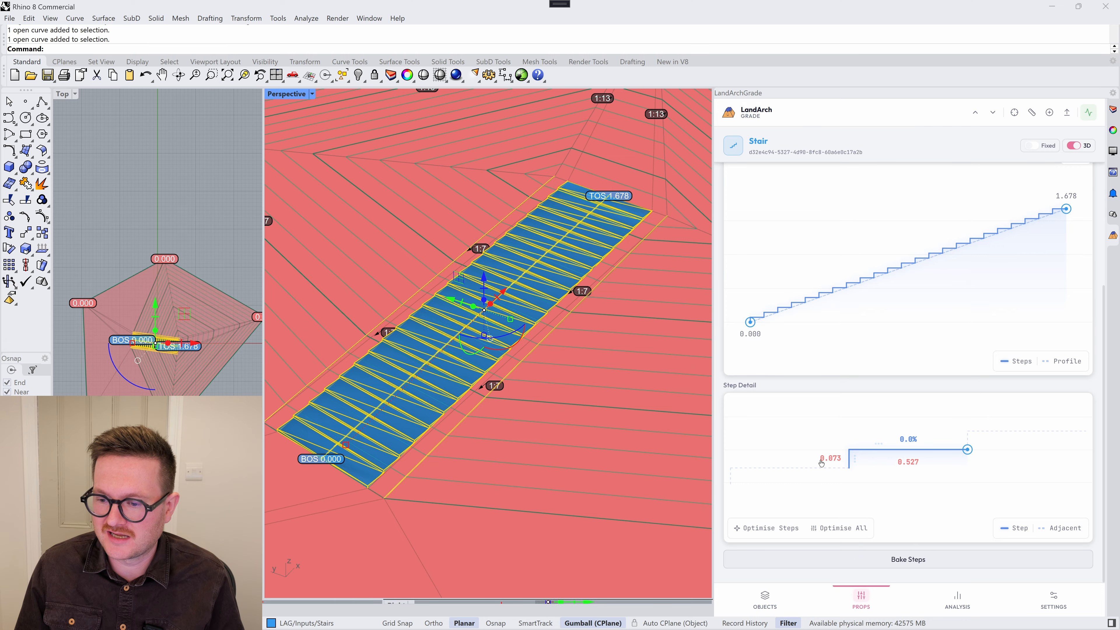
Step: Select the control point at the top end of the stair
right_drag(617, 312, 591, 231)
click(585, 212)
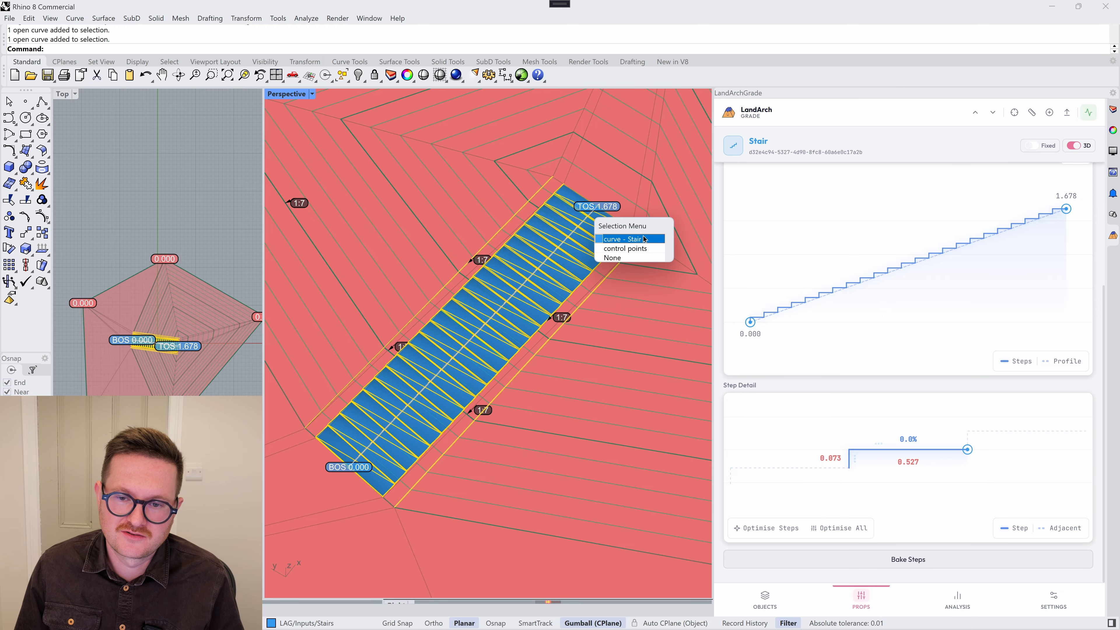
click(648, 186)
click(600, 206)
click(598, 206)
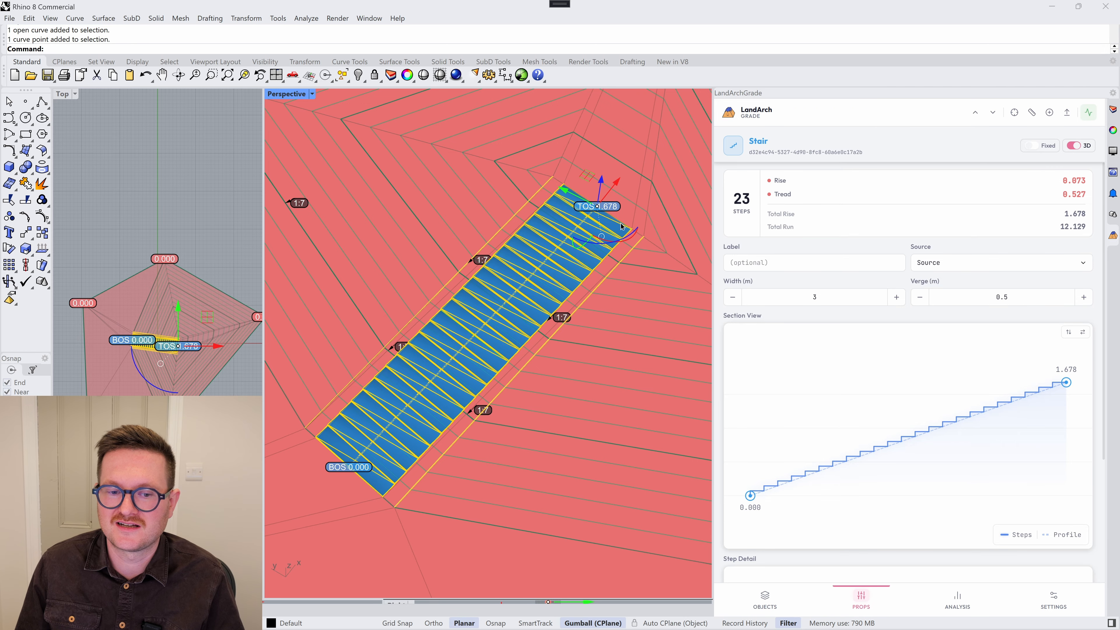
right_drag(566, 365, 488, 287)
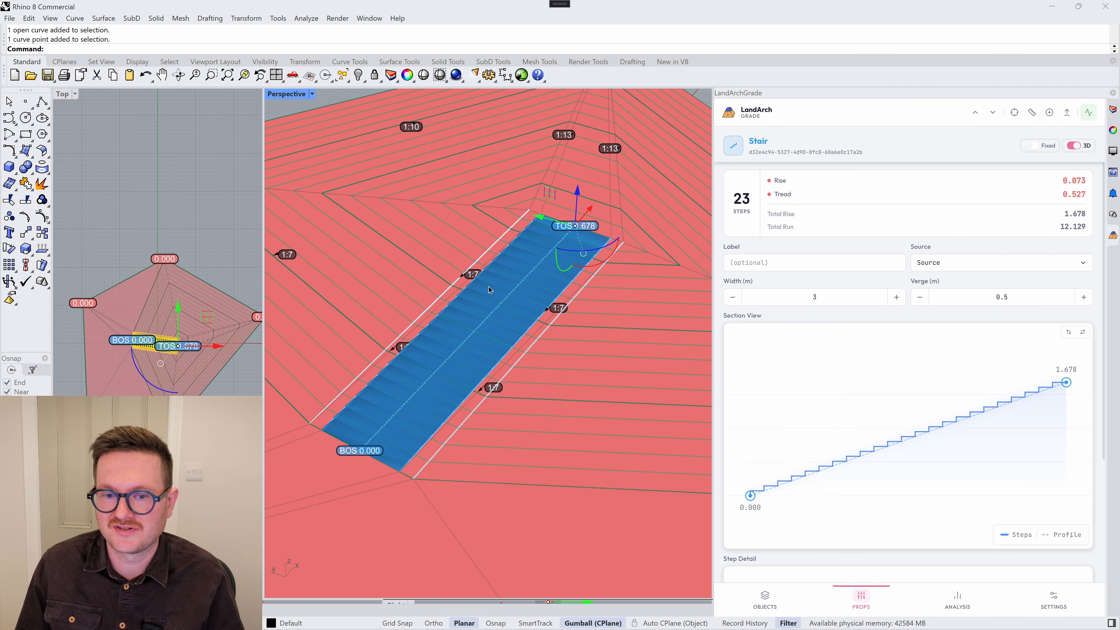
Step: Run Optimise All on the stair to adjust both its steps and its run, and inspect the resulting stair
scroll(776, 305, down, 4)
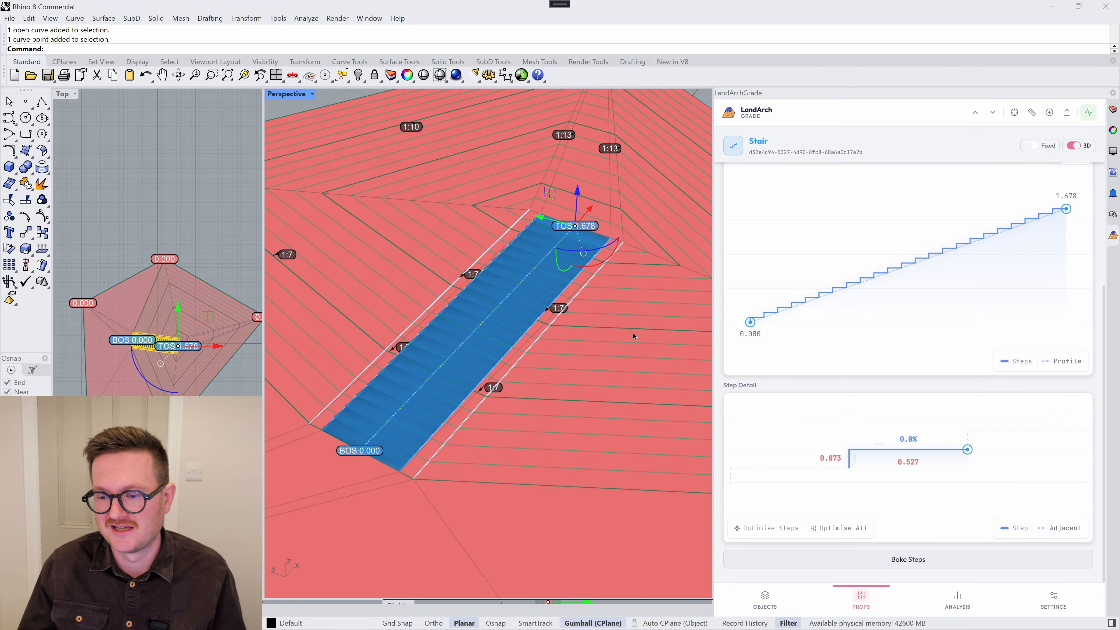
click(858, 528)
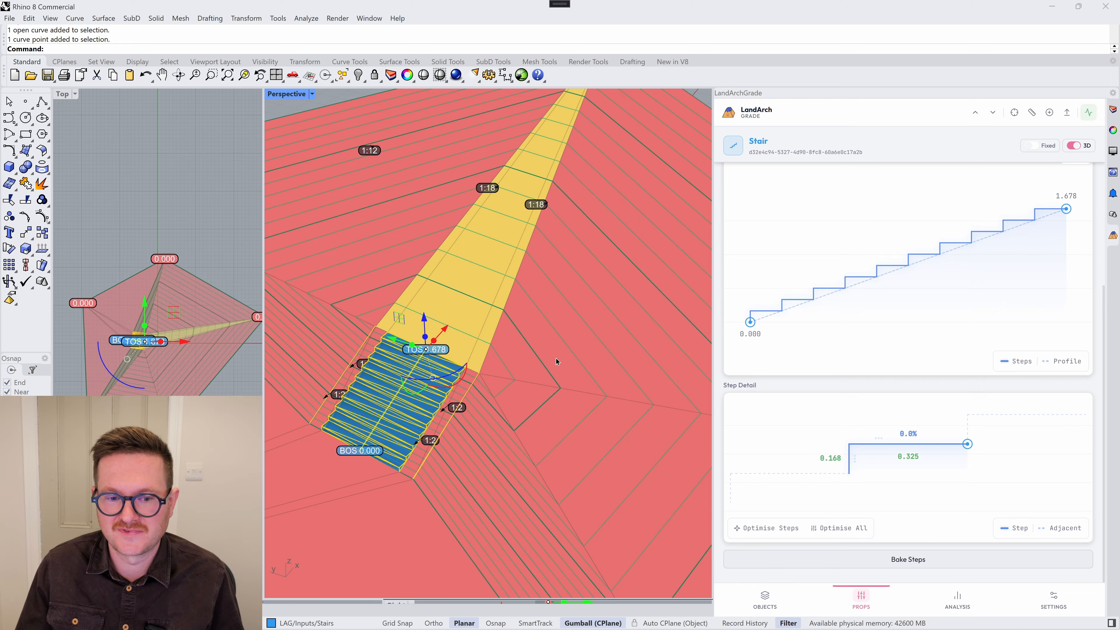
scroll(584, 405, down, 4)
scroll(469, 398, up, 9)
right_drag(511, 432, 517, 384)
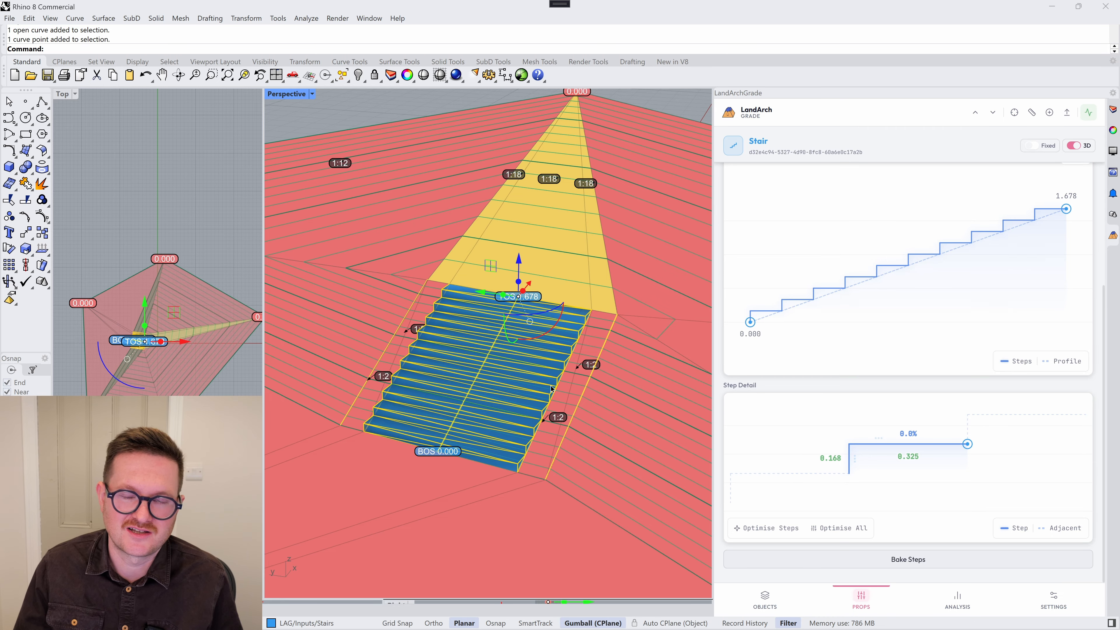
right_drag(608, 391, 582, 419)
scroll(582, 419, down, 5)
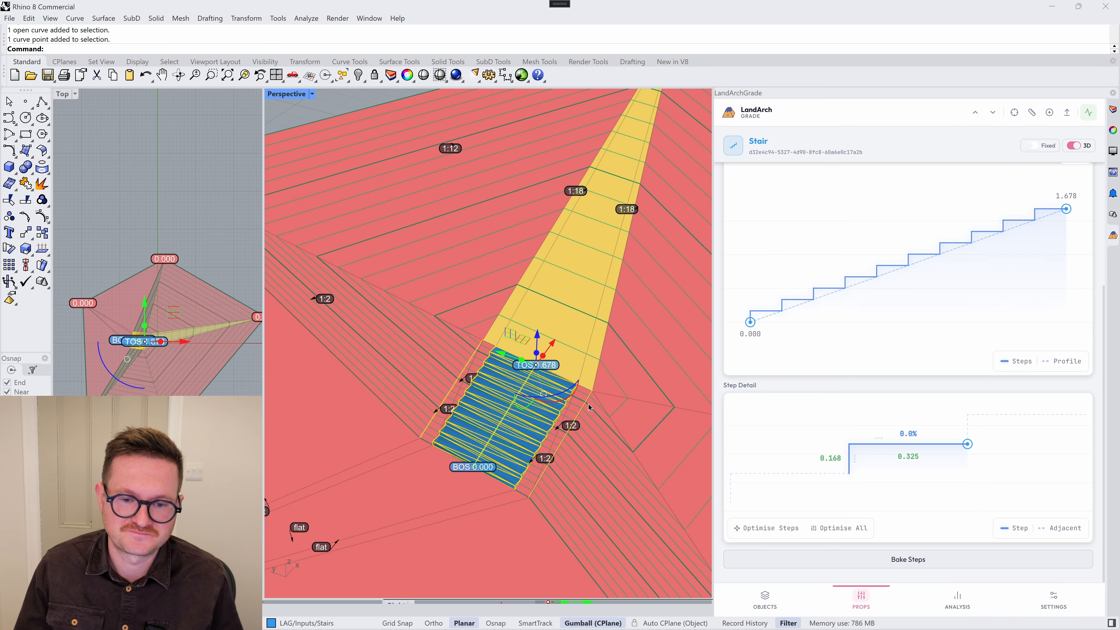
Step: Inspect the optimised stair up close and delete it from the terrain
key(ctrl+w)
drag(371, 321, 616, 489)
right_drag(529, 397, 648, 417)
click(668, 421)
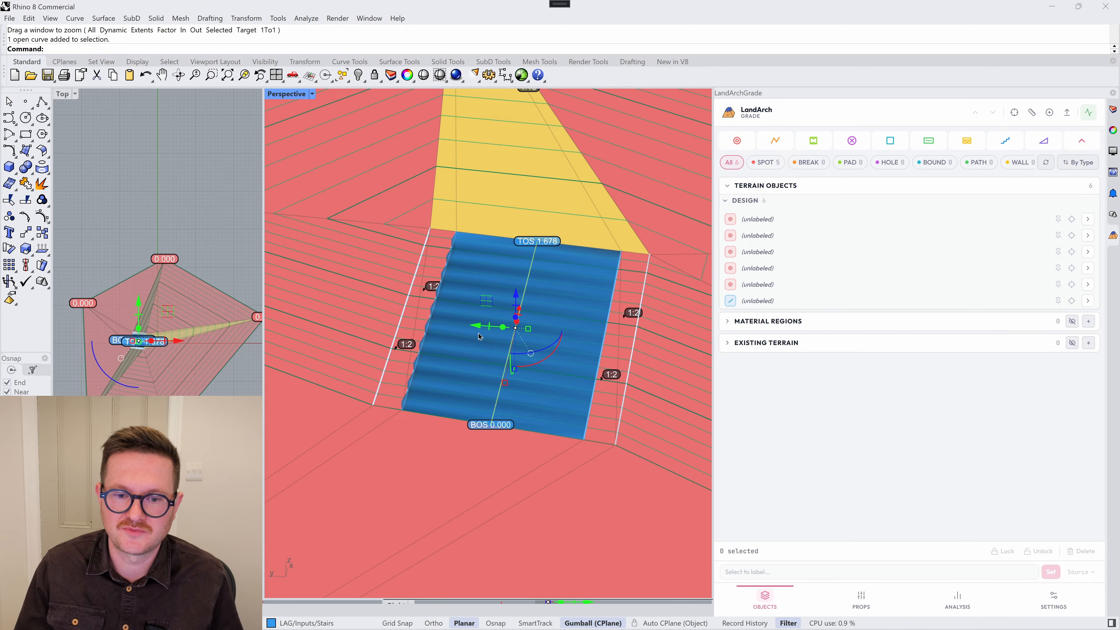
click(661, 419)
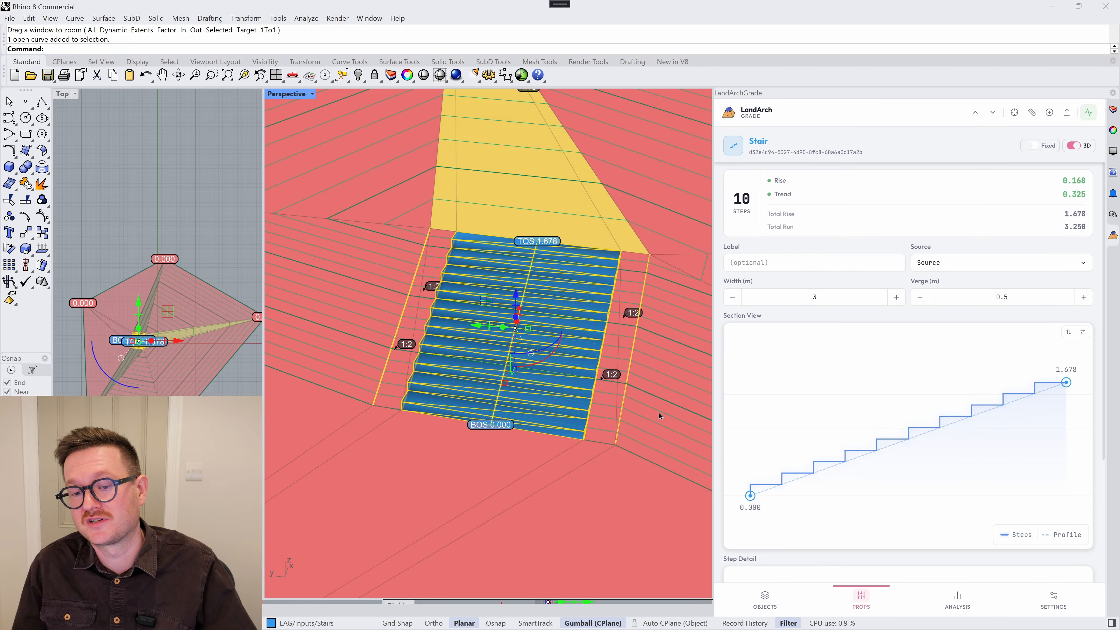
right_drag(657, 412, 619, 403)
click(692, 380)
right_drag(692, 380, 649, 411)
click(650, 411)
key(Delete)
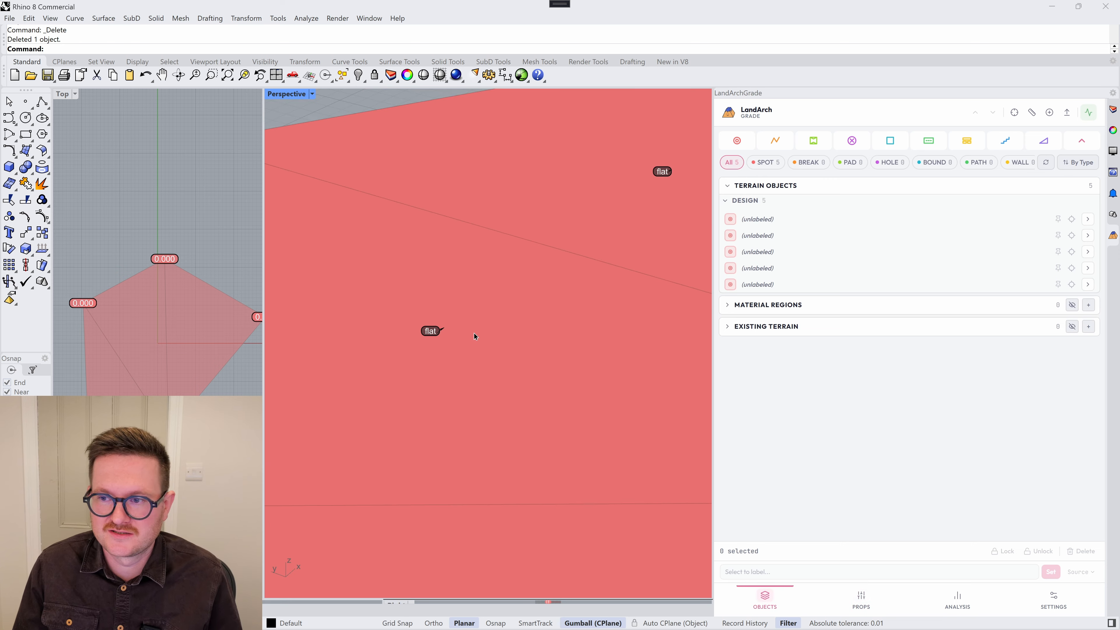
Step: Create a ramp about 15.9 m long across the flat terrain by placing its start and end points
scroll(480, 307, down, 5)
scroll(586, 282, up, 4)
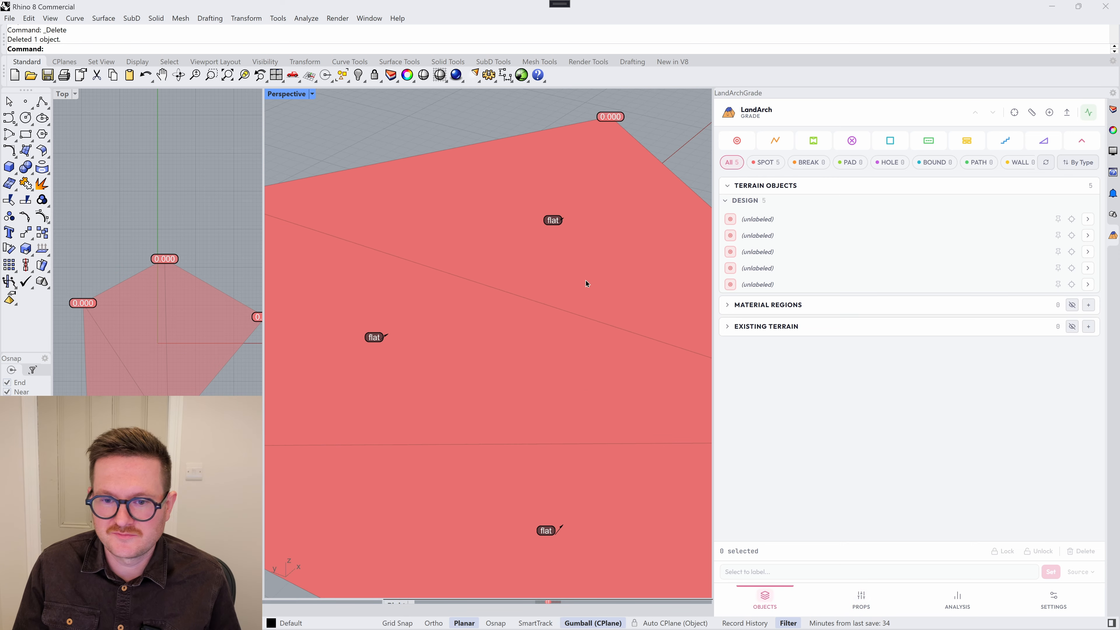
click(1046, 144)
click(461, 399)
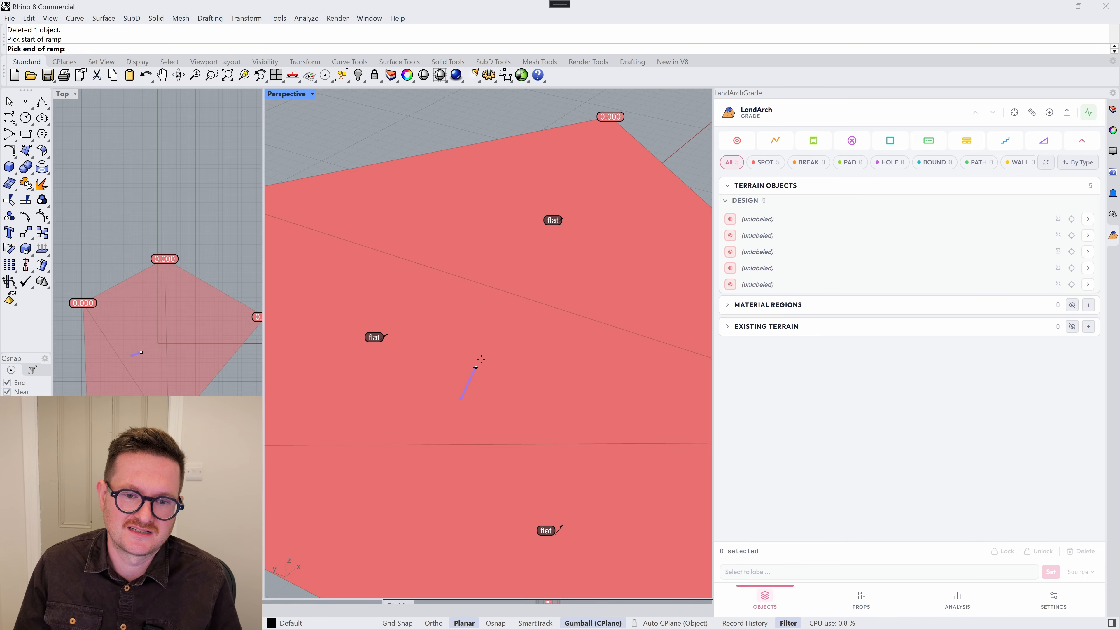
click(576, 245)
scroll(522, 334, up, 5)
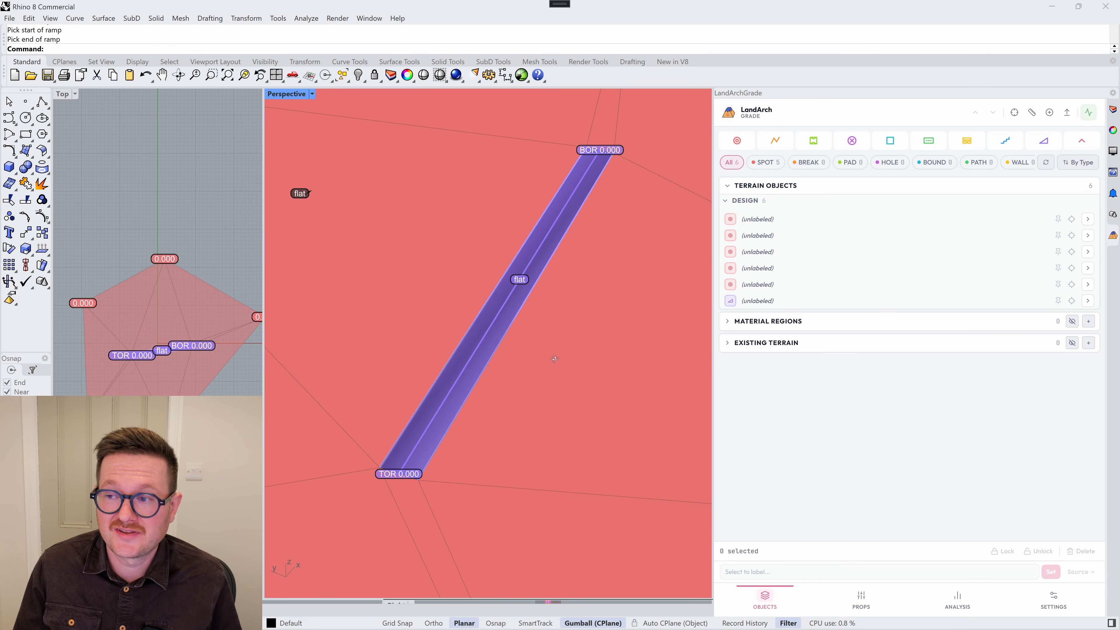
Step: Select the new ramp and examine the accessibility standards available for it
click(468, 344)
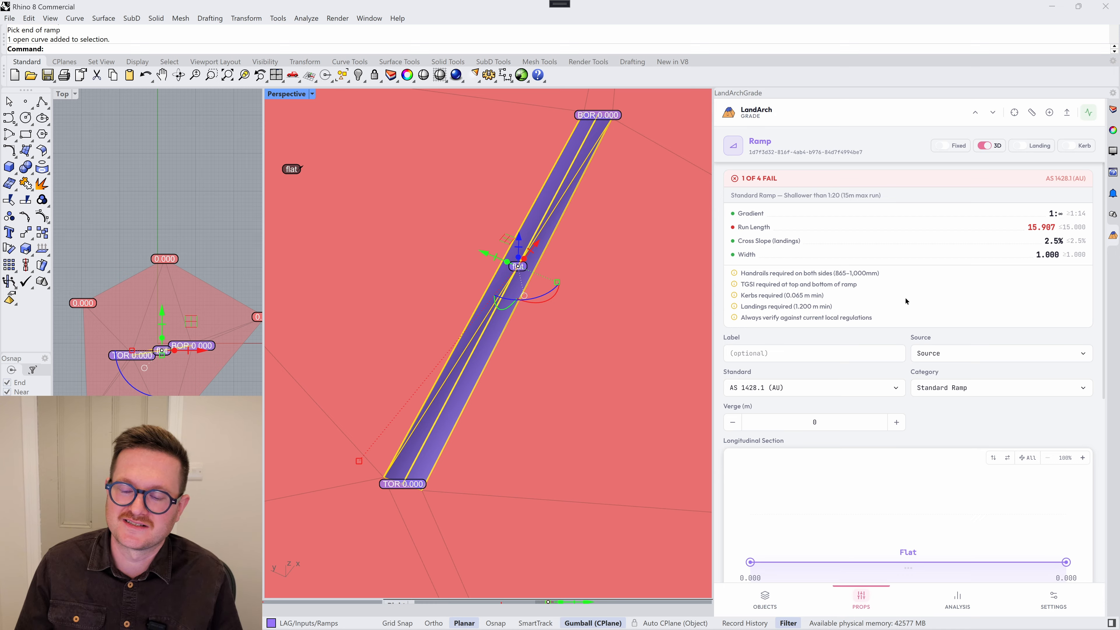
click(831, 389)
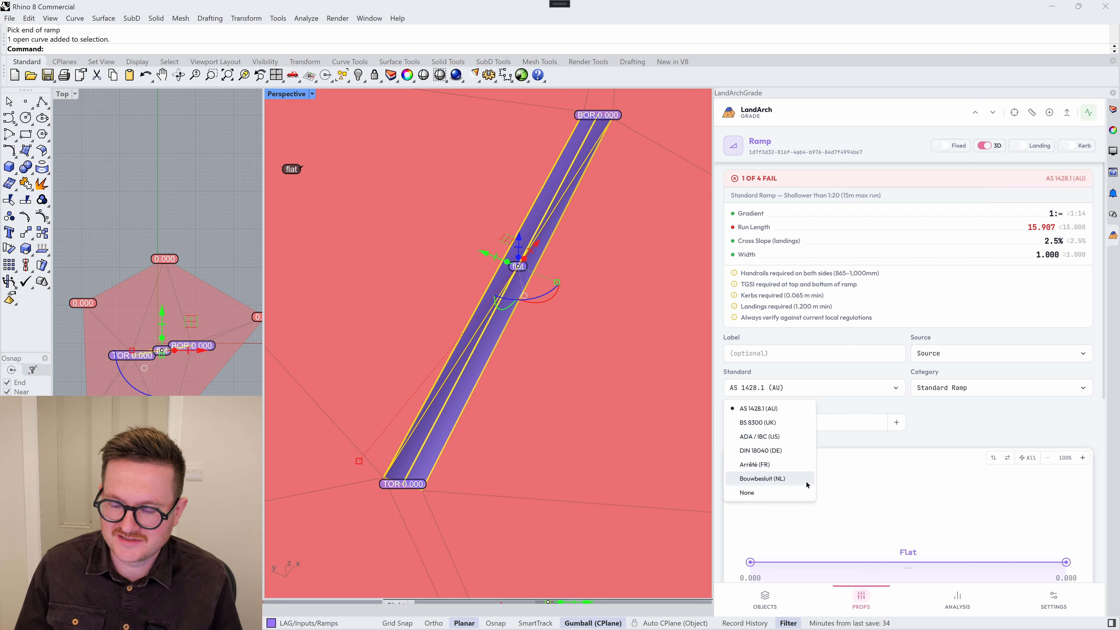
click(992, 418)
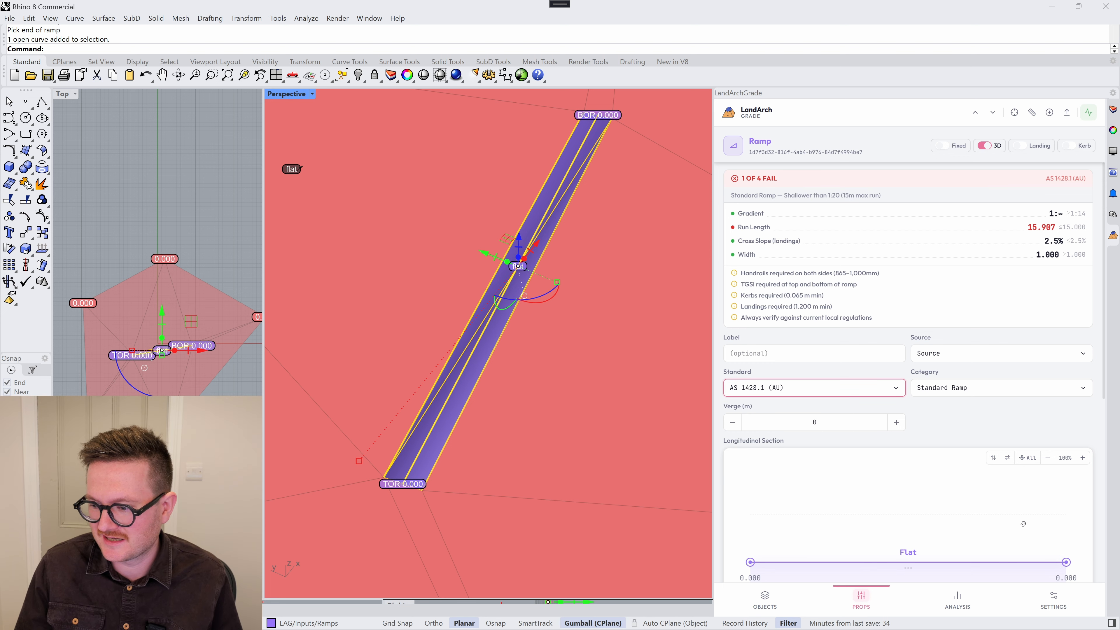
Step: Review the default standard options for new ramps in the settings, and return to the selected ramp's properties
click(1062, 600)
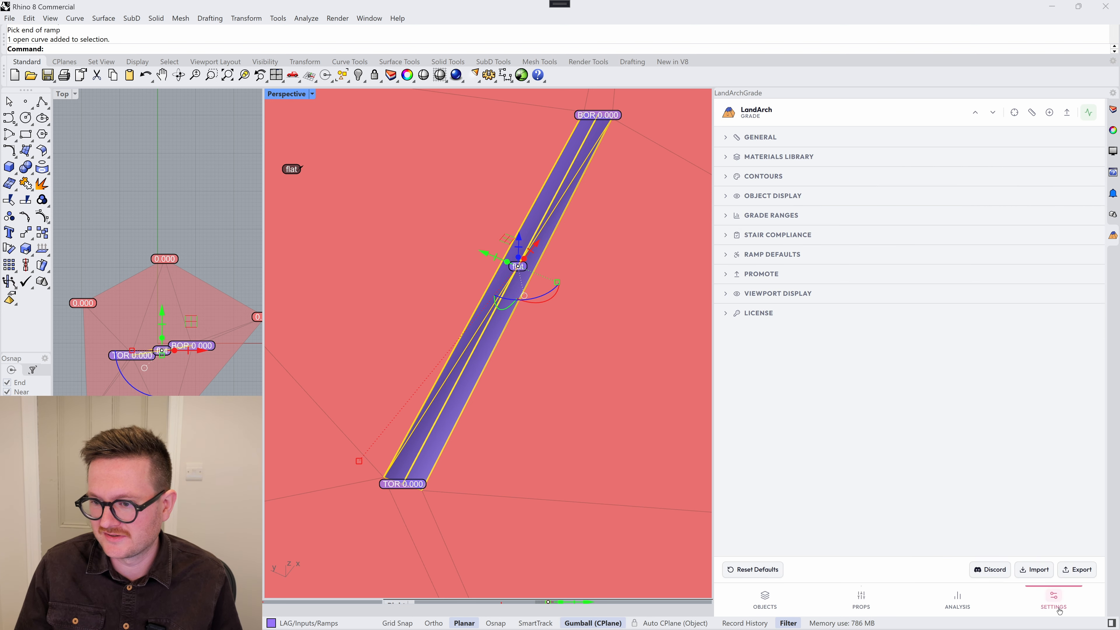
click(819, 256)
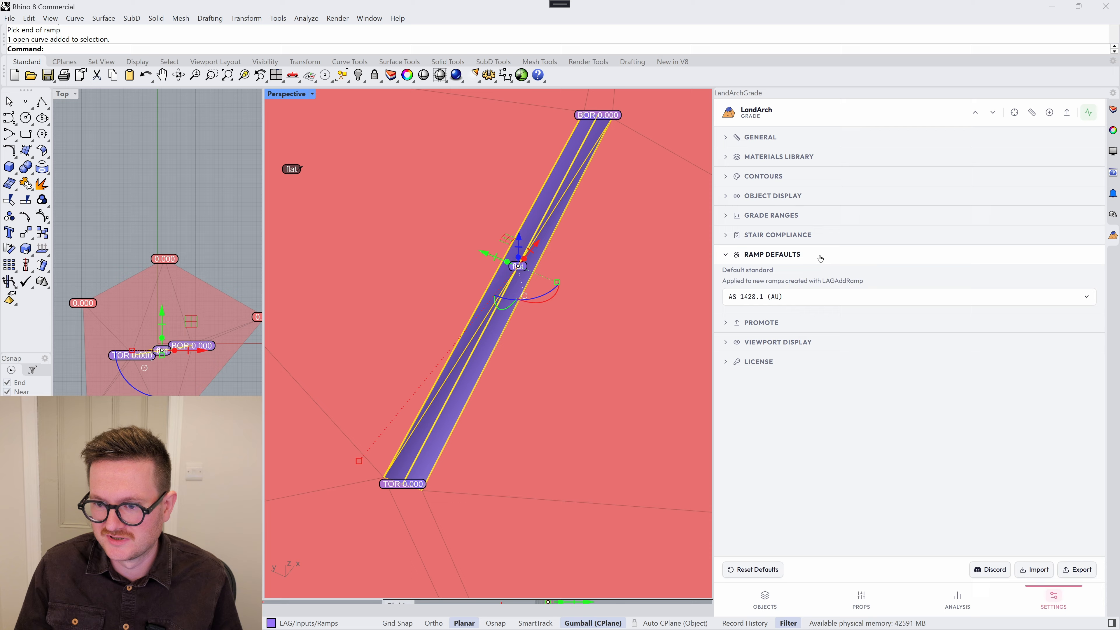
click(835, 301)
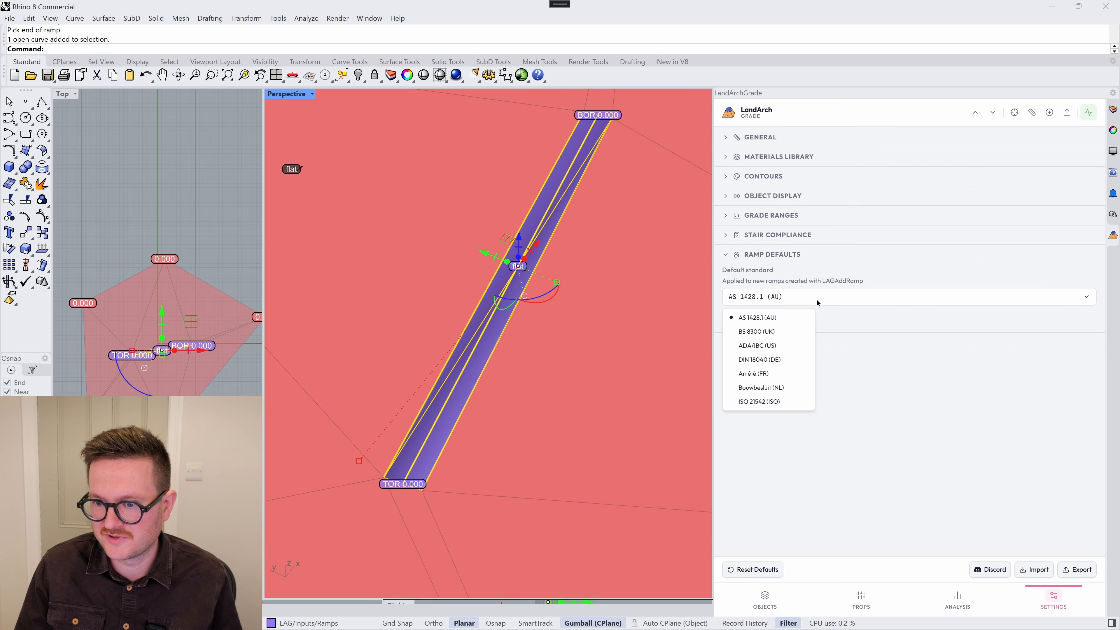
click(835, 301)
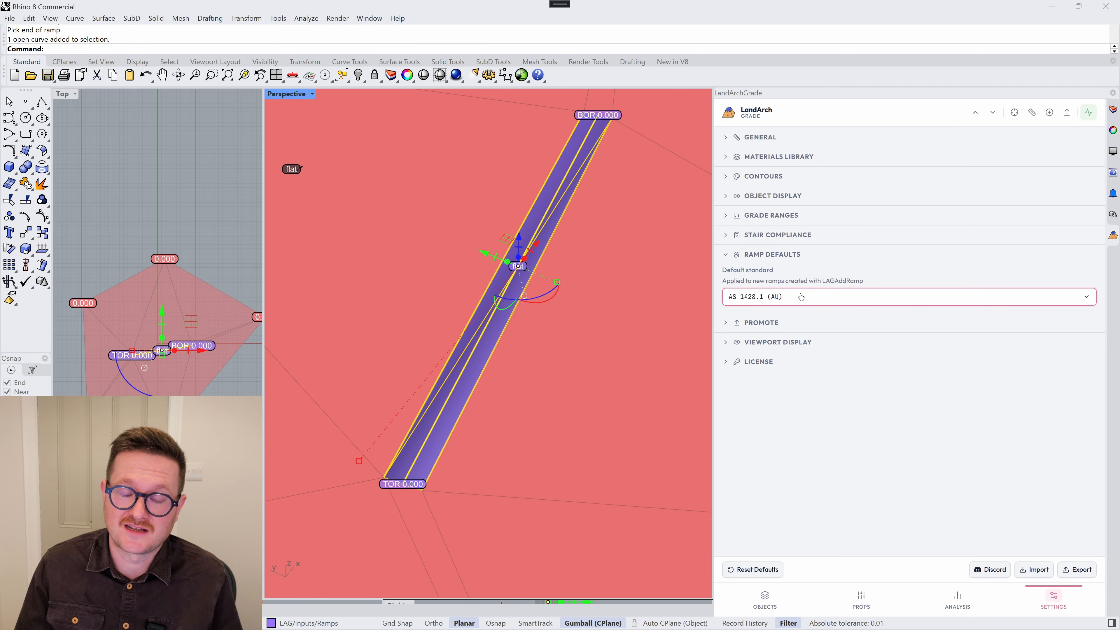
click(770, 602)
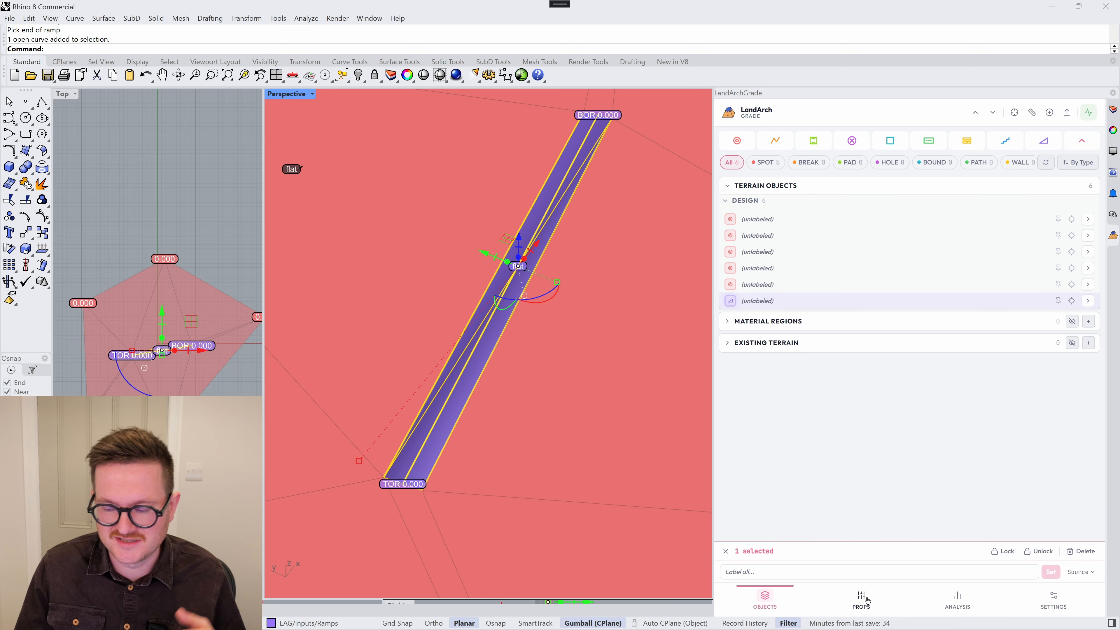
click(939, 301)
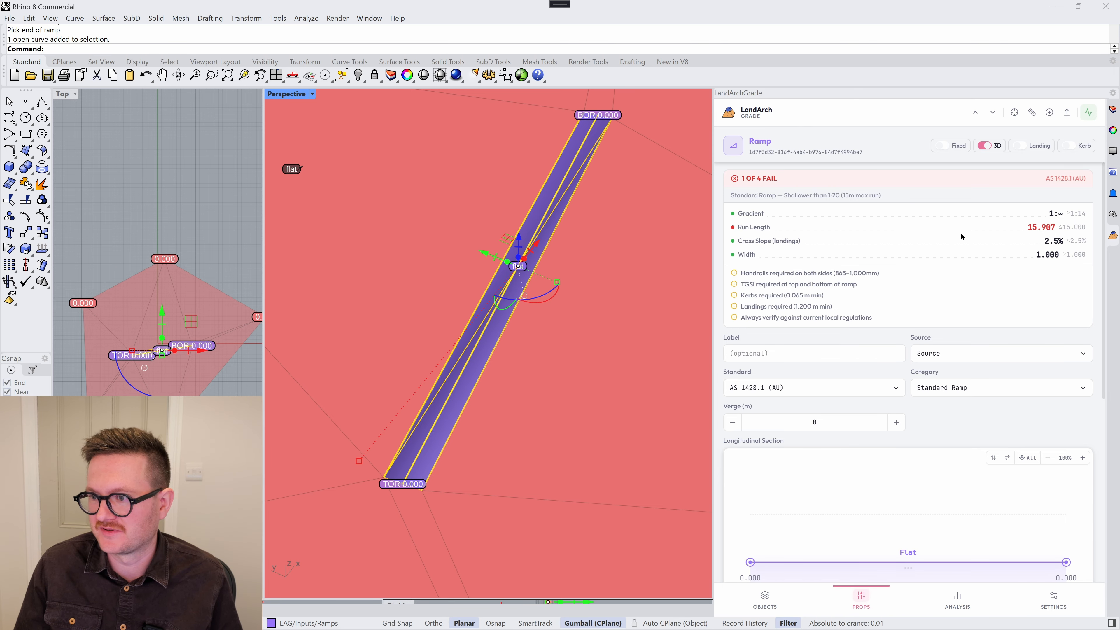
Step: Move the control point at the ramp's far end inward to shorten the run to about 6.9 m
scroll(635, 232, down, 2)
right_drag(636, 233, 633, 240)
click(611, 103)
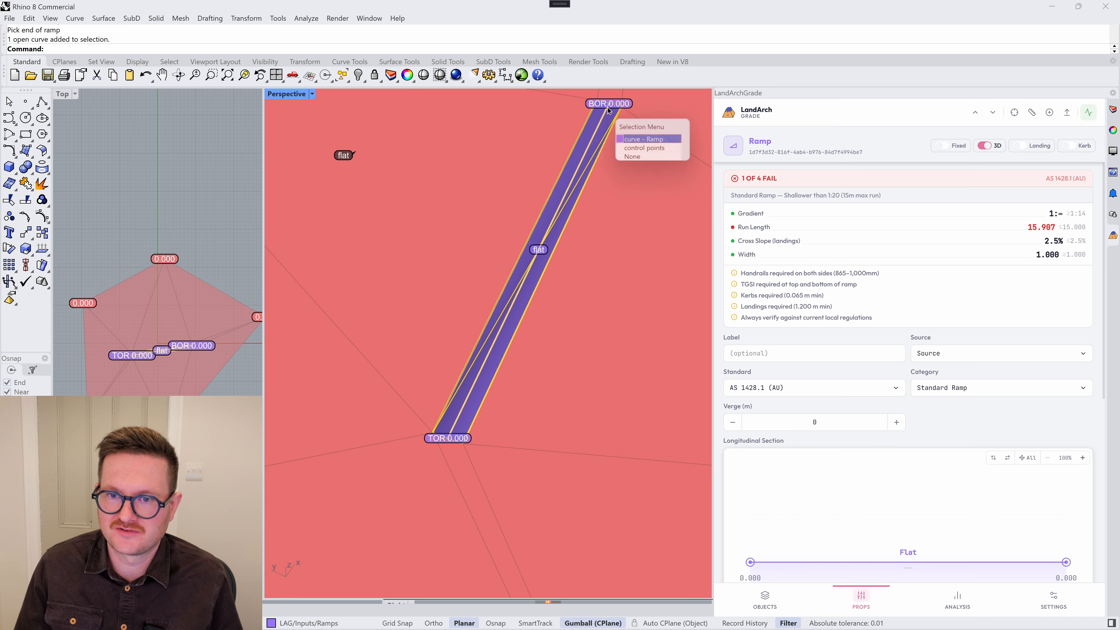
click(611, 103)
click(611, 103)
scroll(621, 219, down, 2)
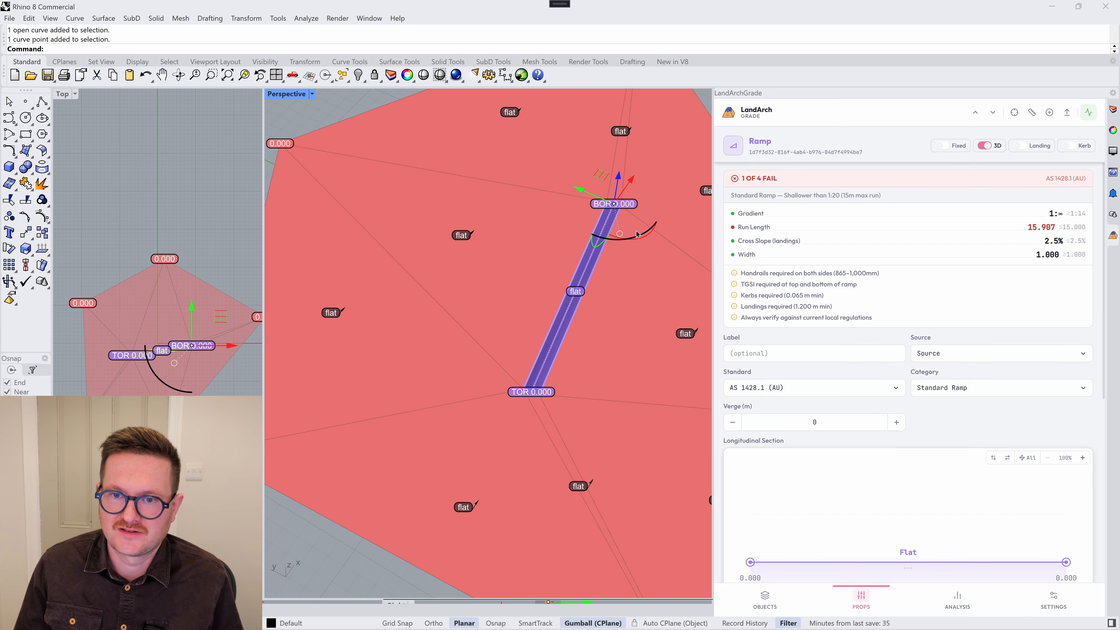
drag(622, 218, 621, 337)
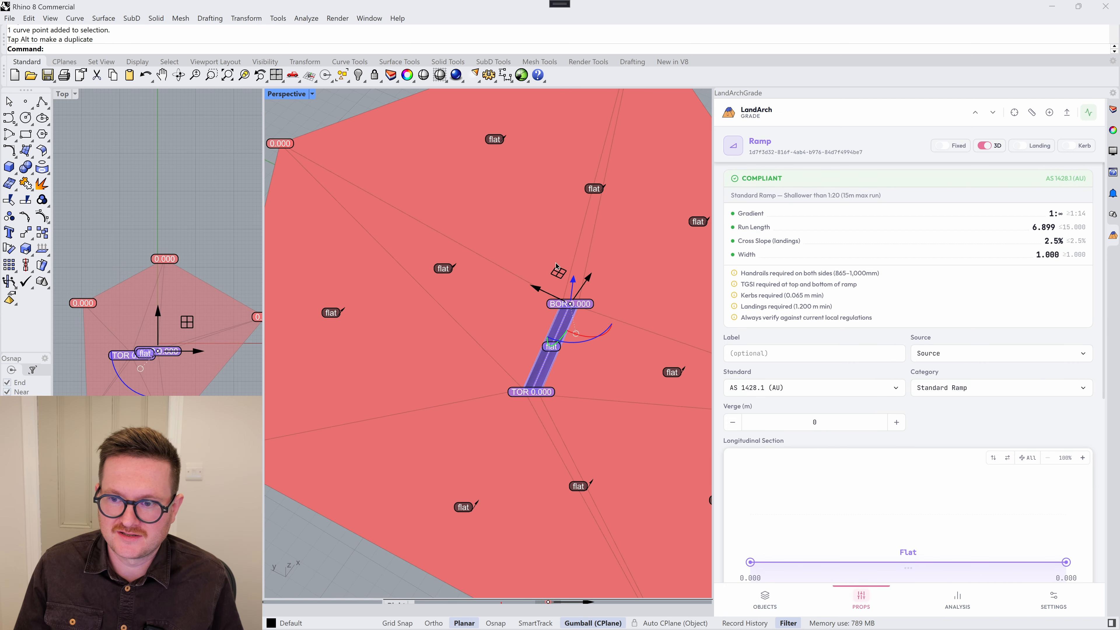
scroll(622, 337, up, 5)
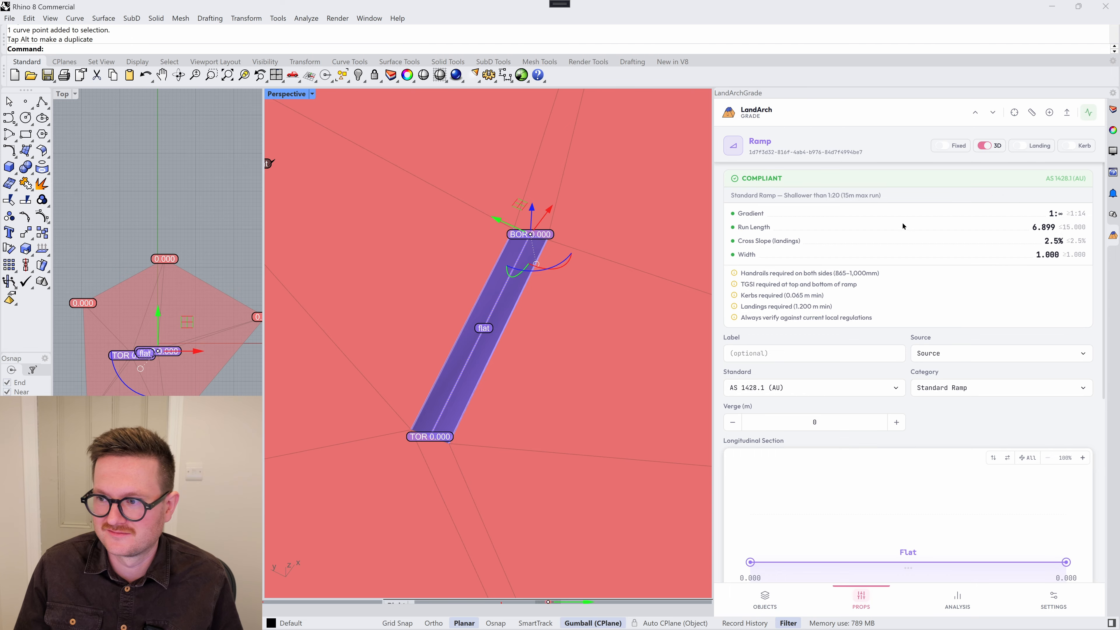
scroll(462, 321, up, 3)
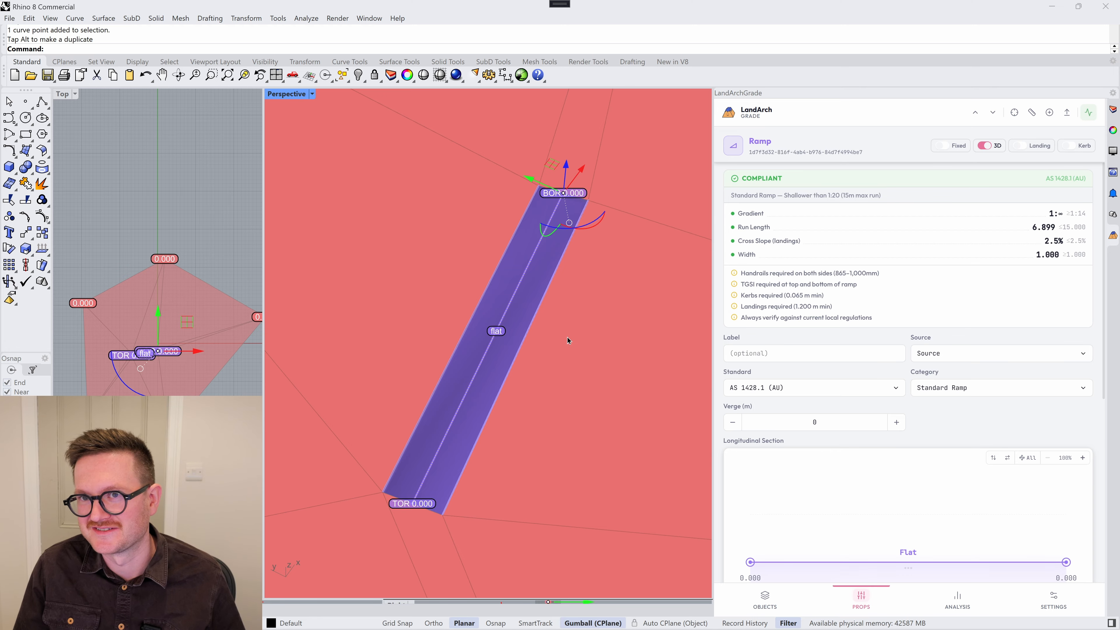
Step: Set the ramp's gradient to 1:30 in the longitudinal section
scroll(948, 419, down, 3)
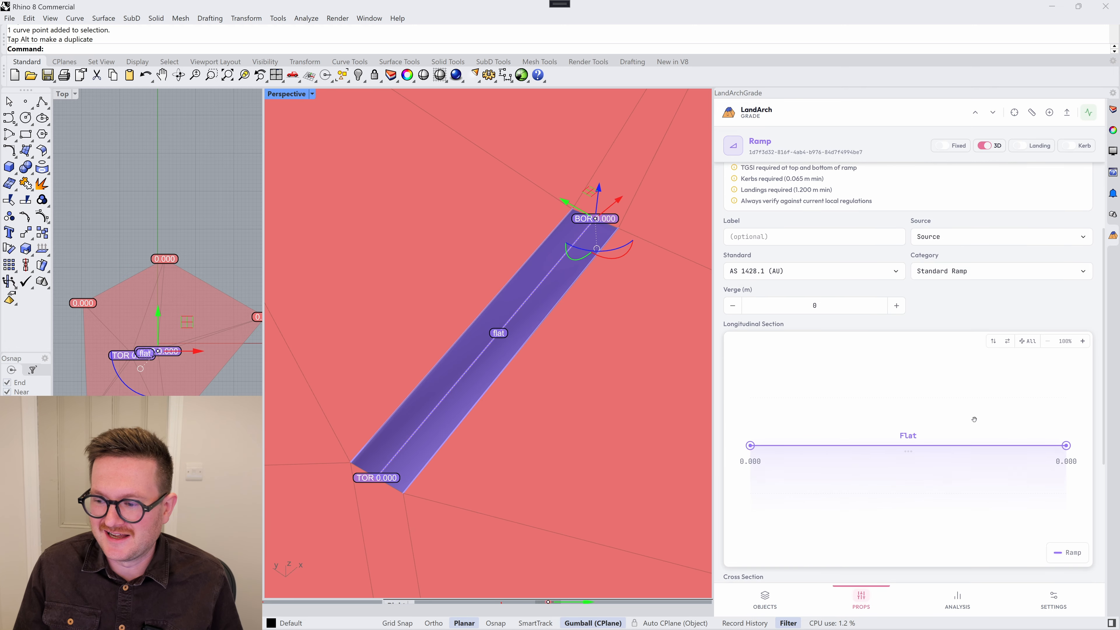
double_click(918, 443)
text(30)
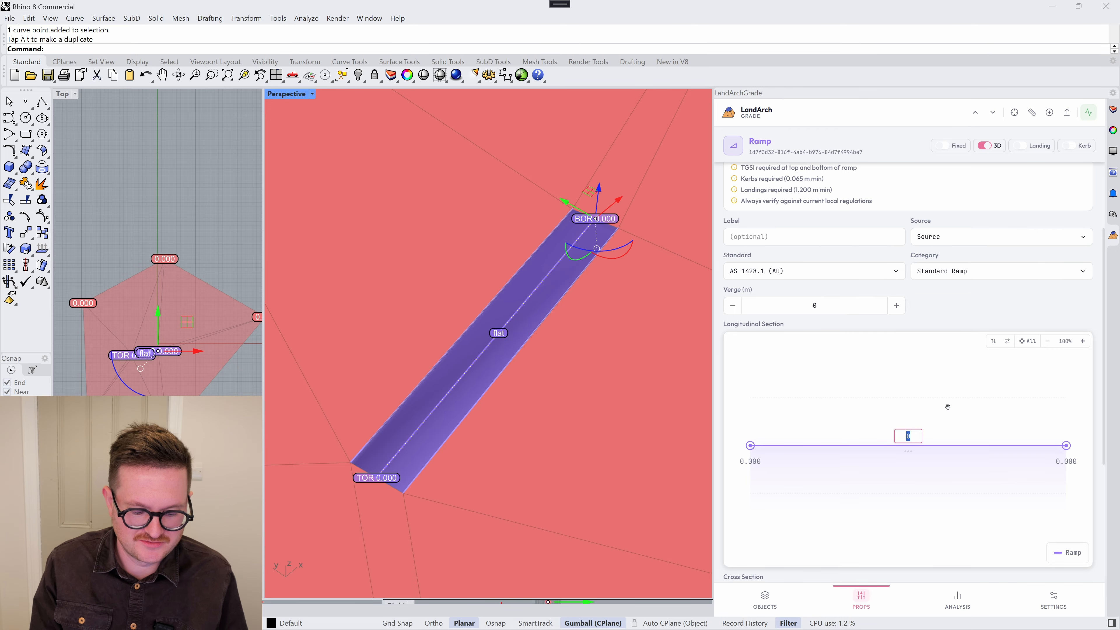
key(Return)
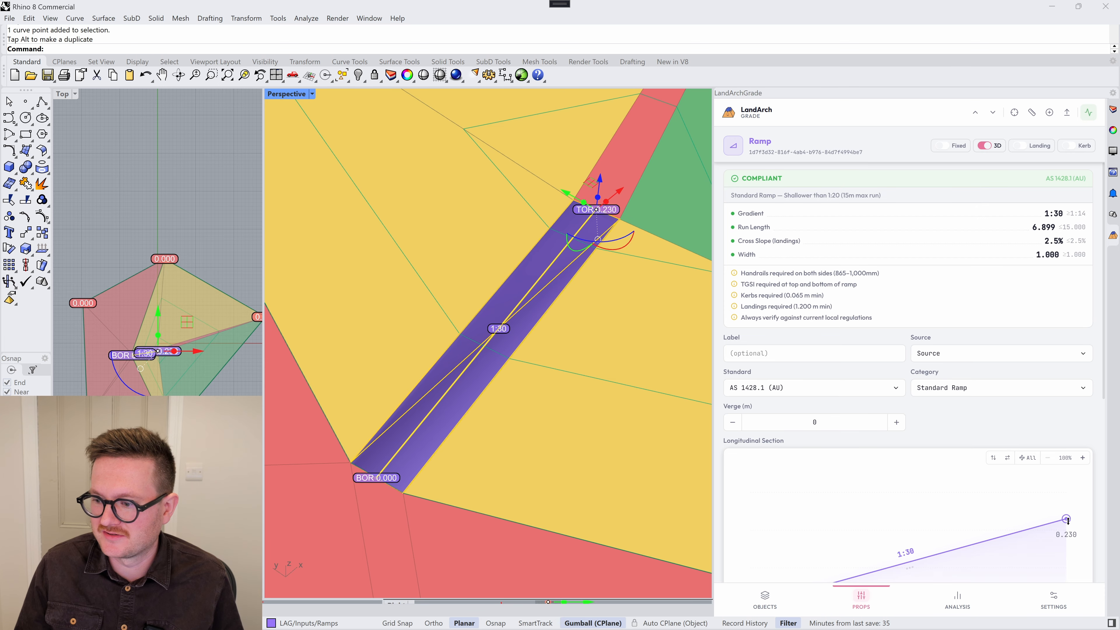
Step: Raise the ramp's top end to about 0.564 in the longitudinal section and inspect the steeper ramp
drag(1066, 518, 1066, 490)
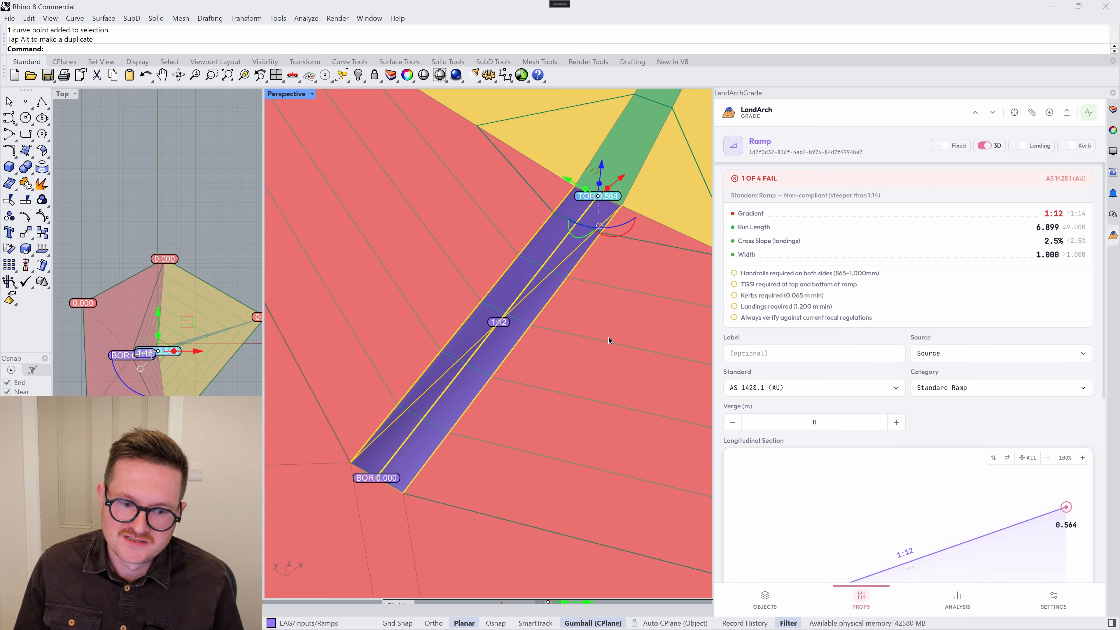
scroll(554, 320, down, 2)
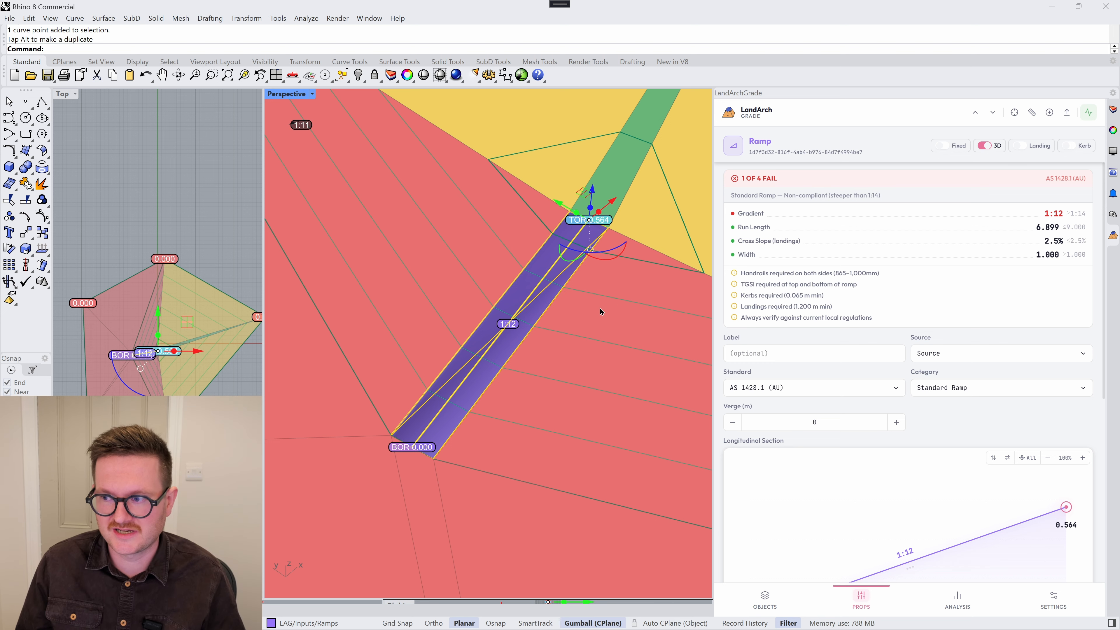
right_drag(597, 319, 592, 335)
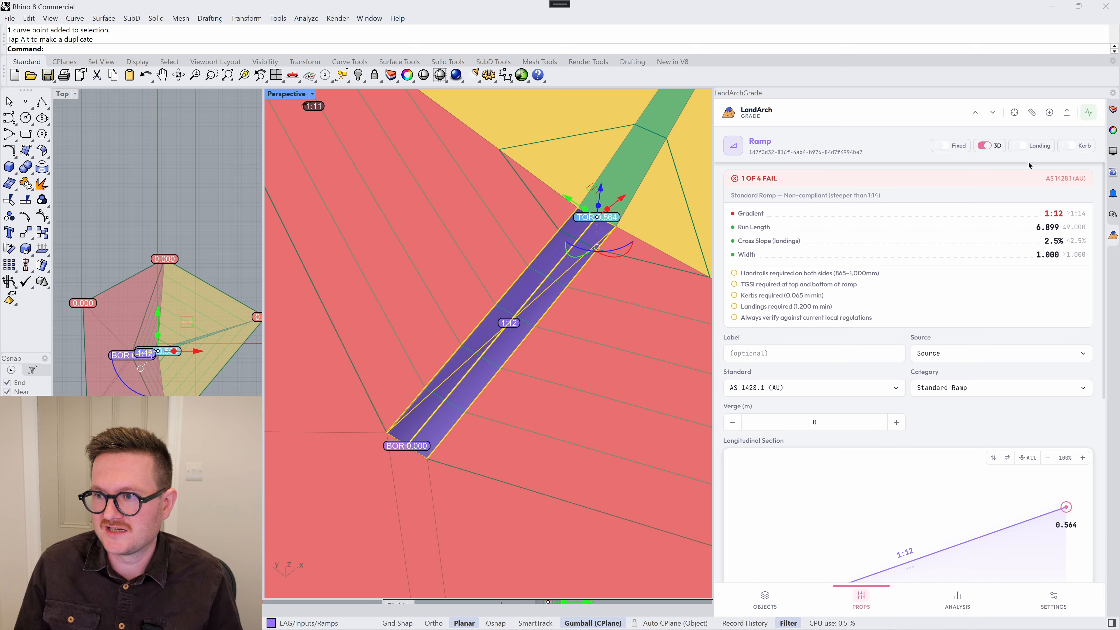
Step: Enable landings and kerbs on the ramp, and inspect them in the perspective view
click(1032, 147)
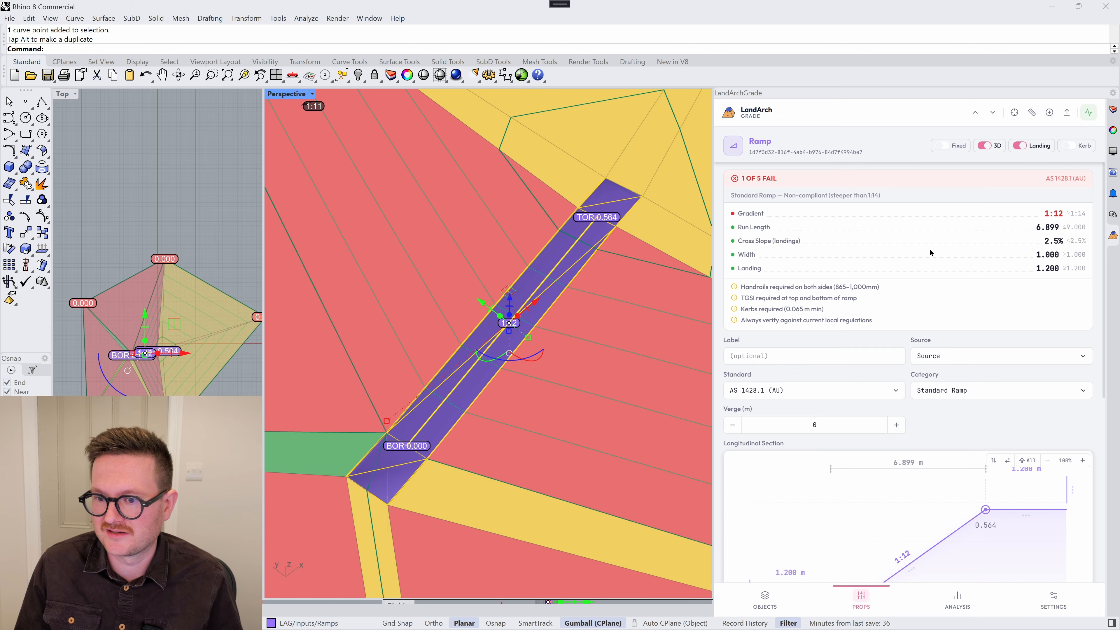
click(1084, 145)
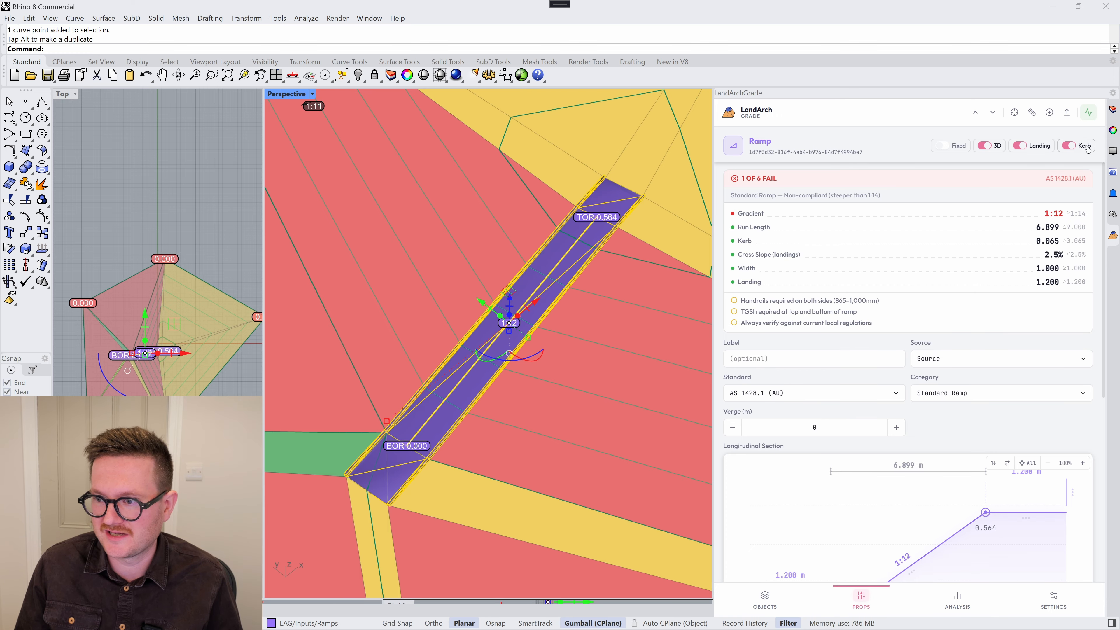
mouse_move(480, 388)
right_down()
mouse_move(486, 362)
mouse_move(569, 346)
mouse_move(492, 384)
right_up()
scroll(481, 379, up, 5)
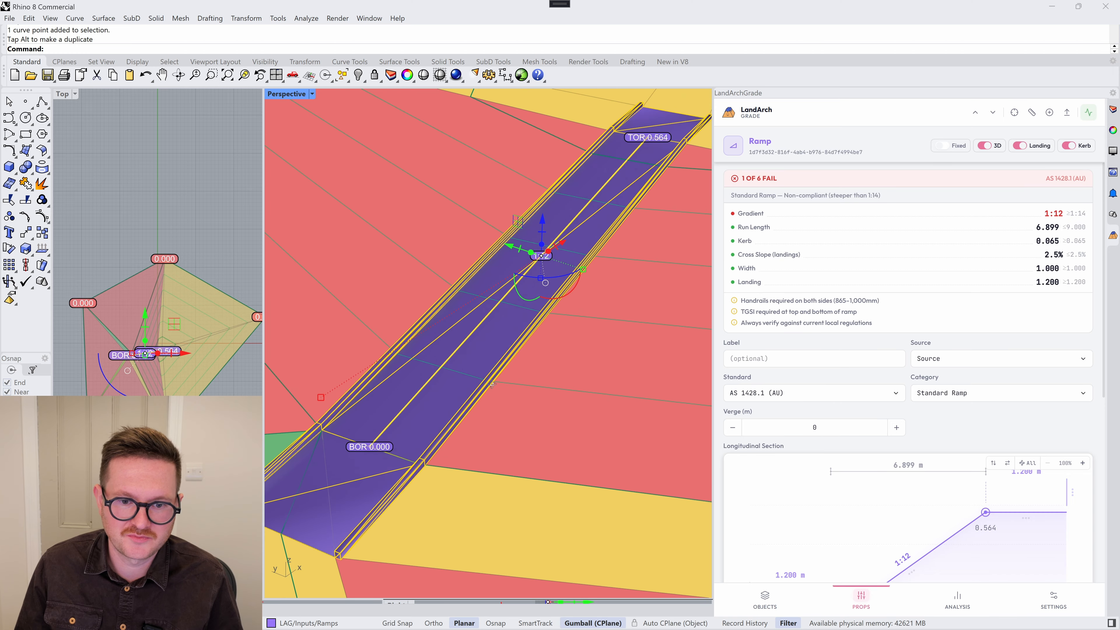
Step: Lower the ramp's top end to about 0.345 in the longitudinal section, giving a 1:20 gradient
scroll(1014, 405, down, 6)
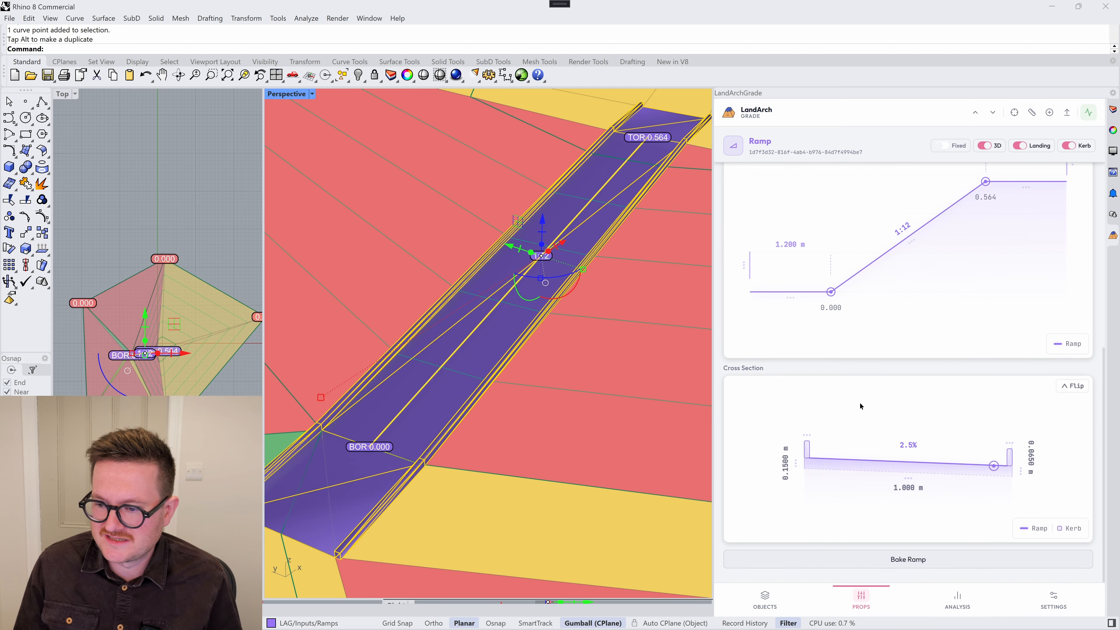
scroll(902, 380, up, 3)
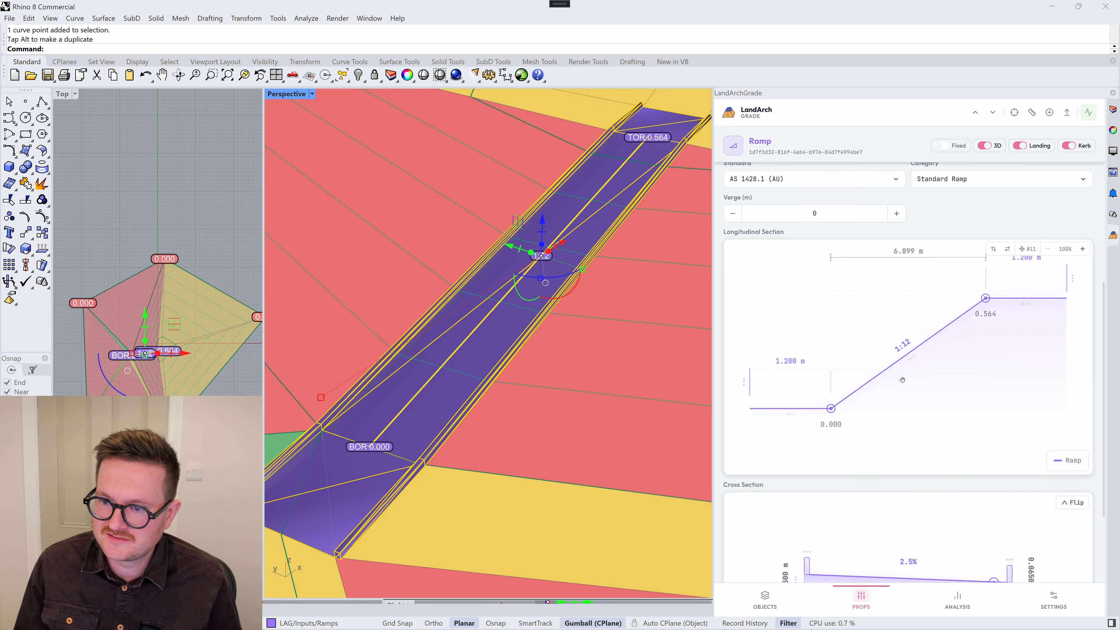
drag(986, 303, 986, 330)
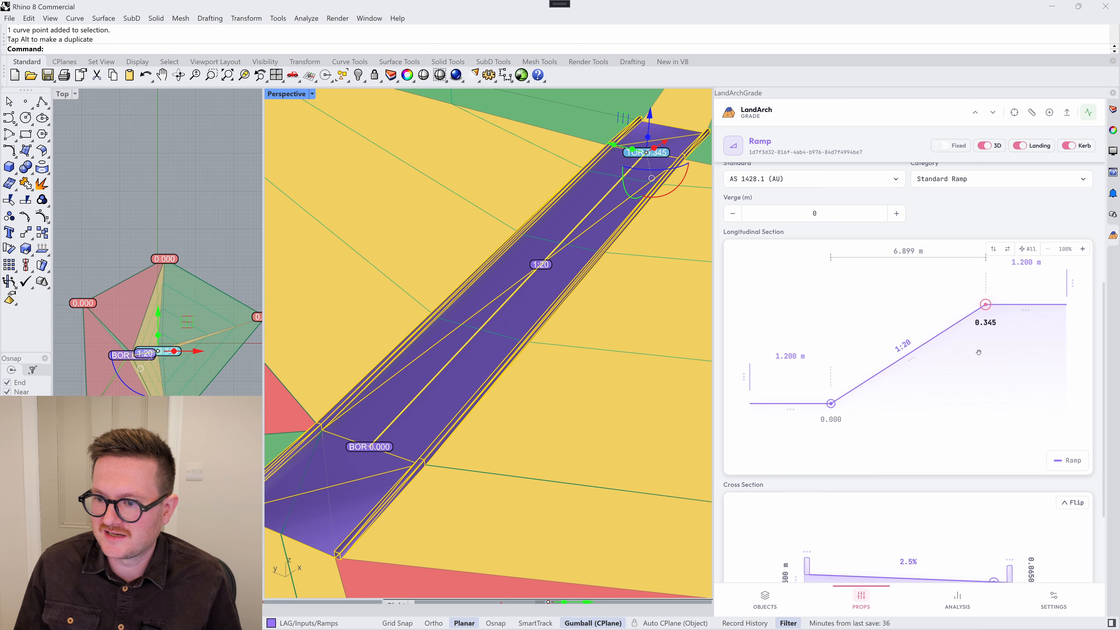
Step: Shorten the ramp's landings to about 0.830 m in the longitudinal section
scroll(948, 380, down, 3)
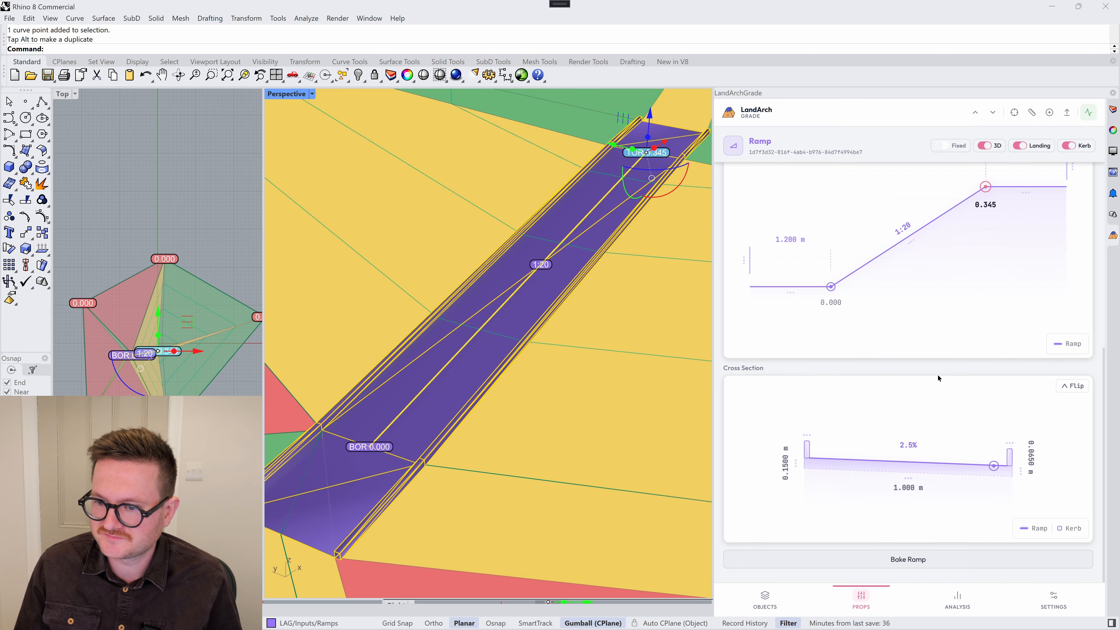
drag(750, 259, 816, 267)
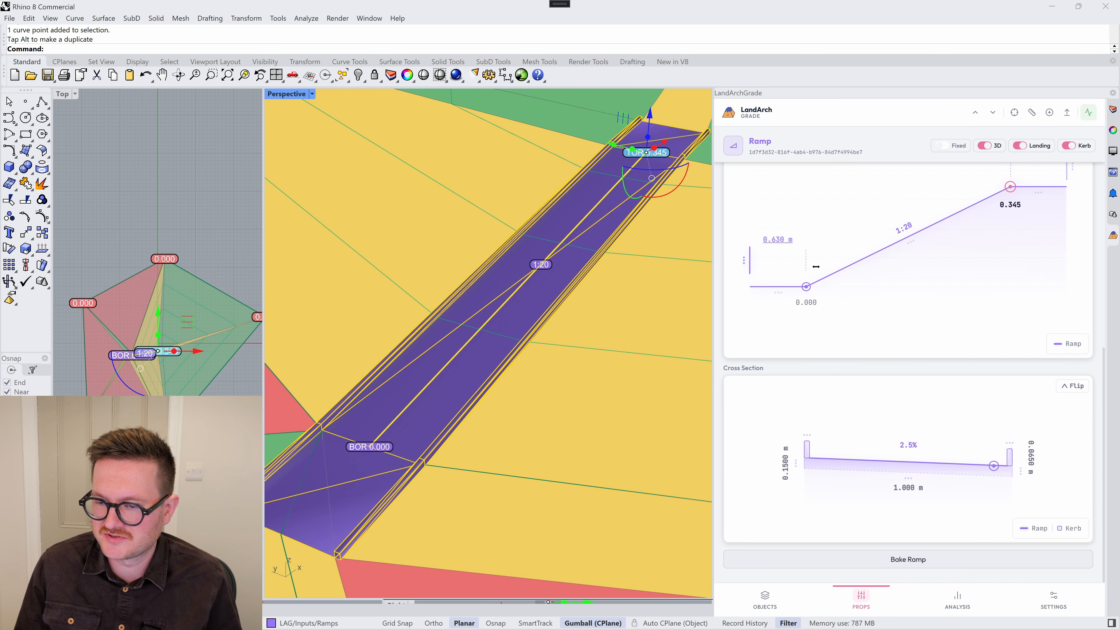
scroll(927, 340, up, 3)
drag(1067, 286, 1081, 285)
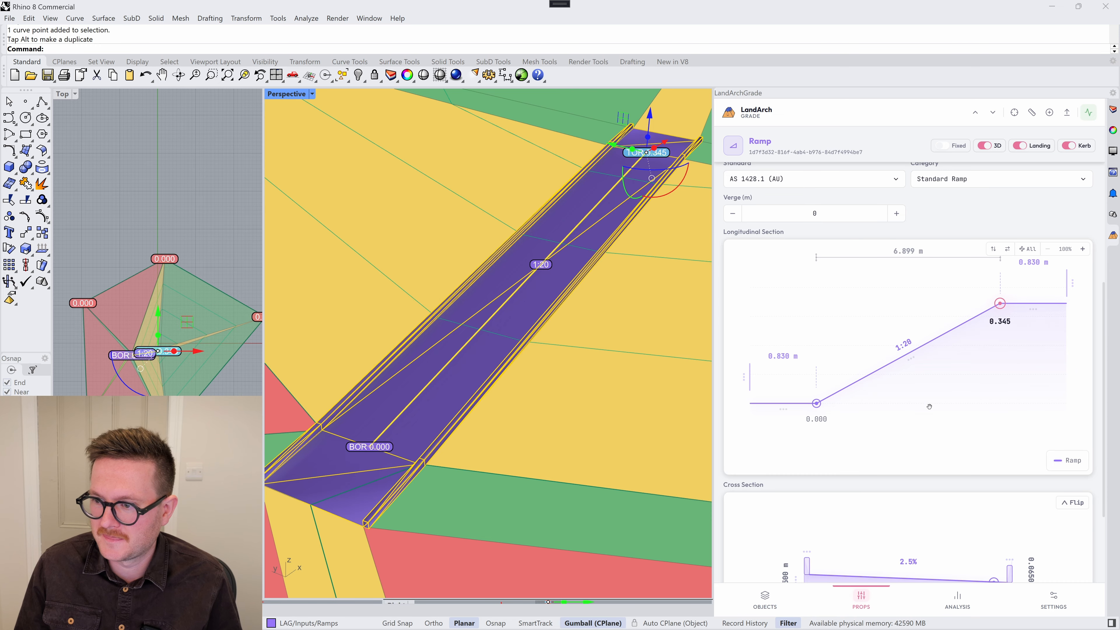
Step: Thicken the ramp slab to 0.160 m and raise its kerbs to 0.140 m in the cross section
scroll(939, 375, down, 3)
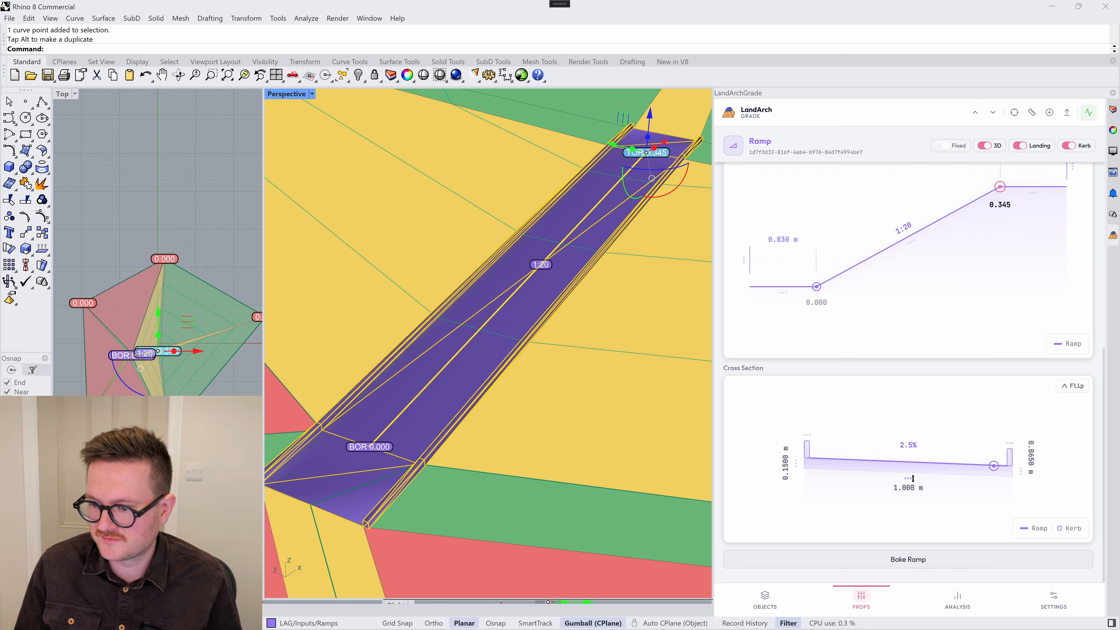
drag(909, 464, 910, 476)
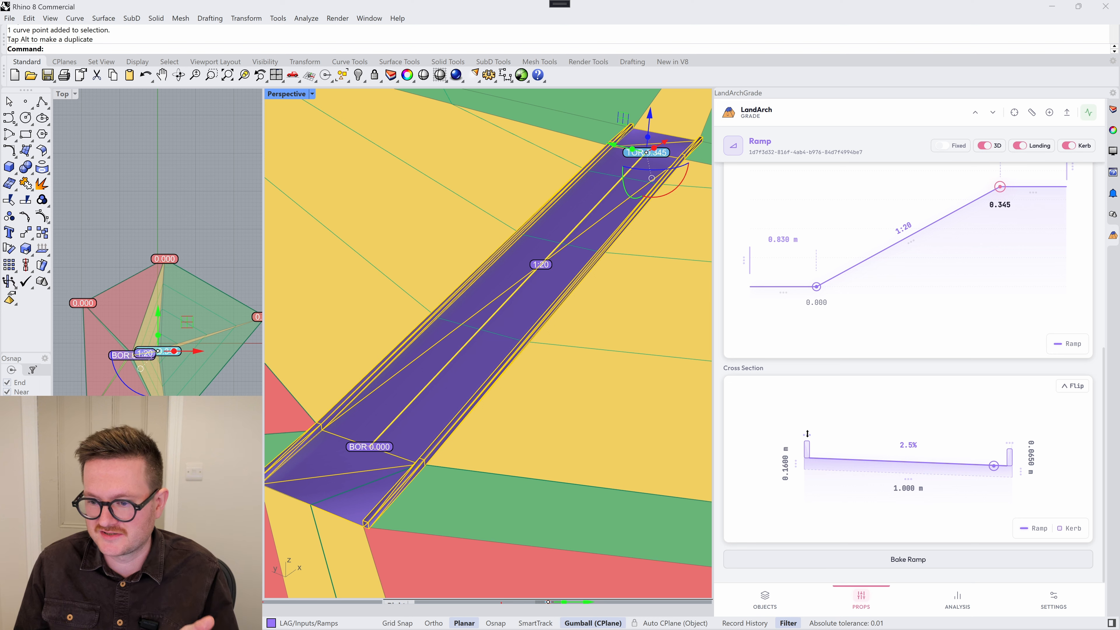
drag(807, 434, 807, 422)
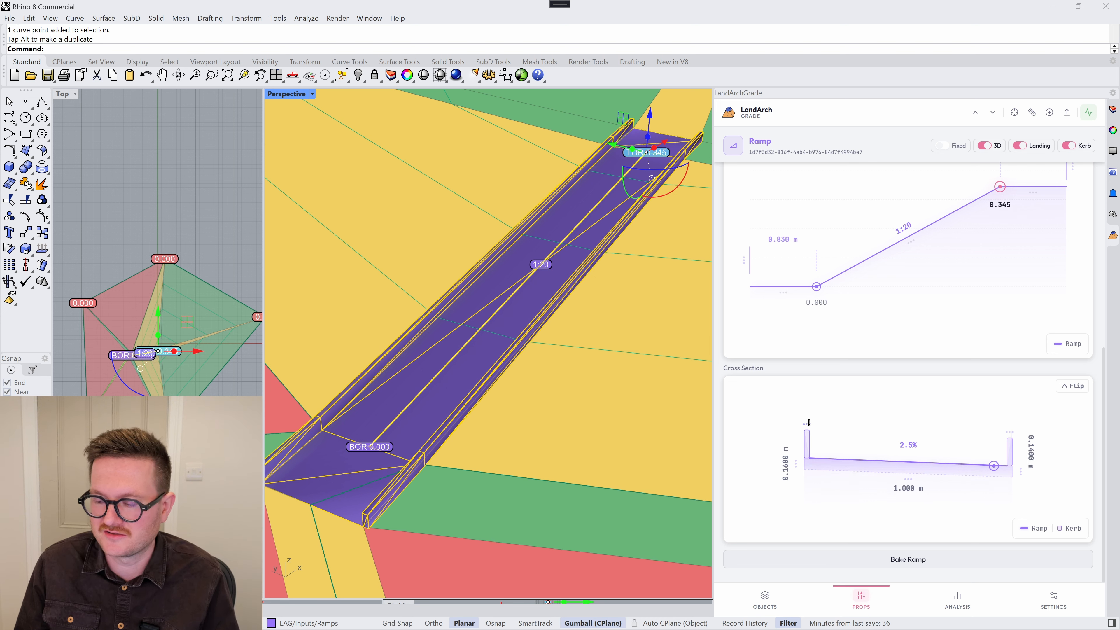
Step: Set the ramp's cross section to 1.380 m wide and 0.230 m thick, and flip it
drag(795, 463, 782, 465)
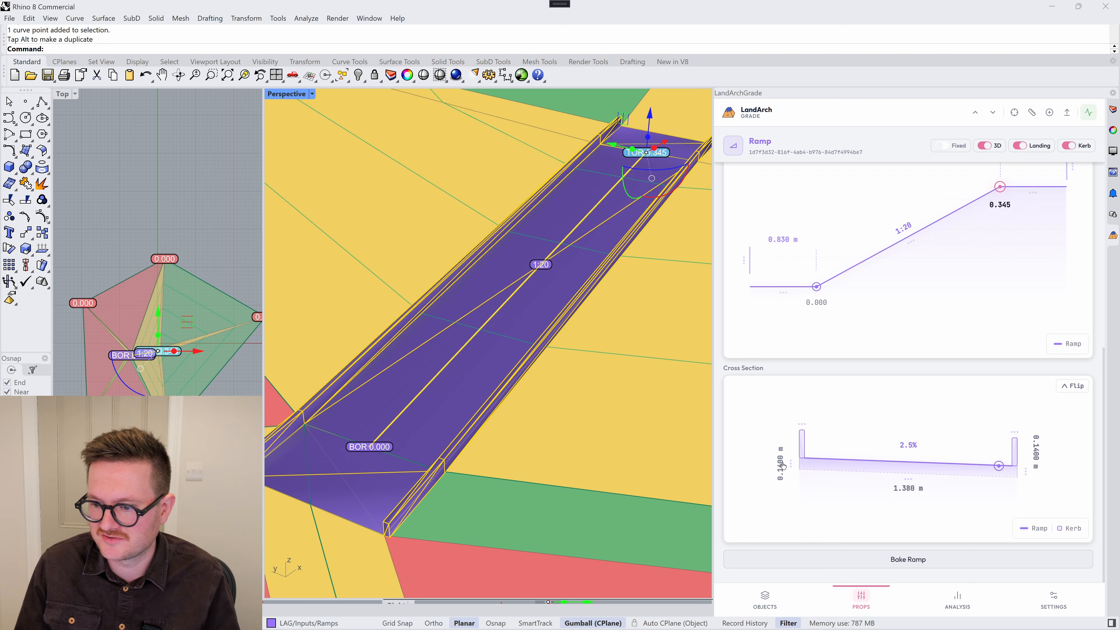
drag(903, 485, 903, 492)
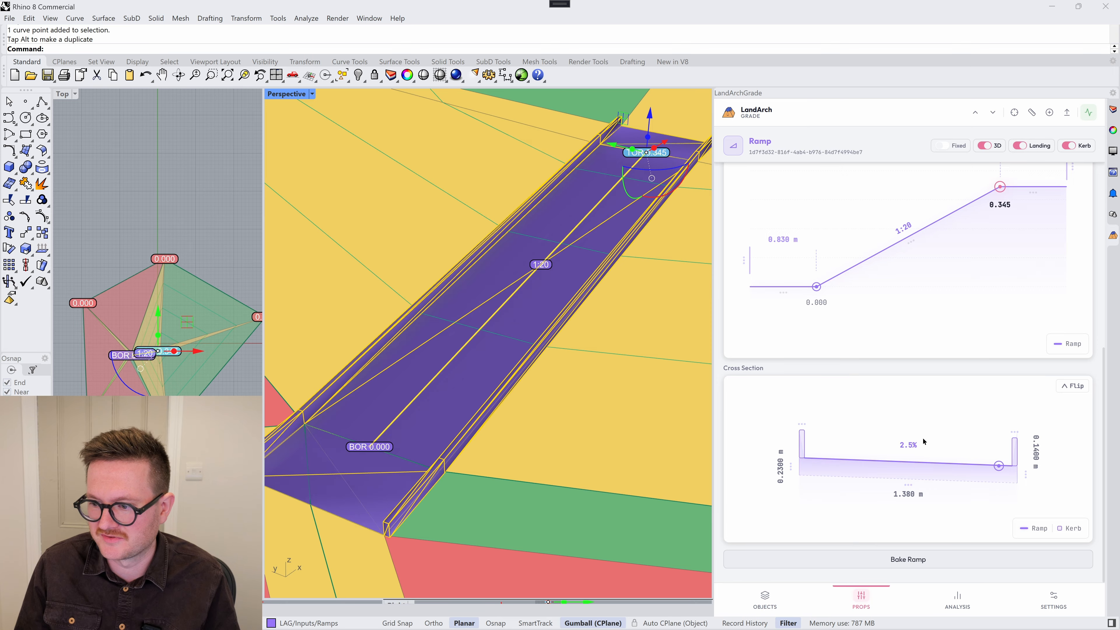
click(1078, 387)
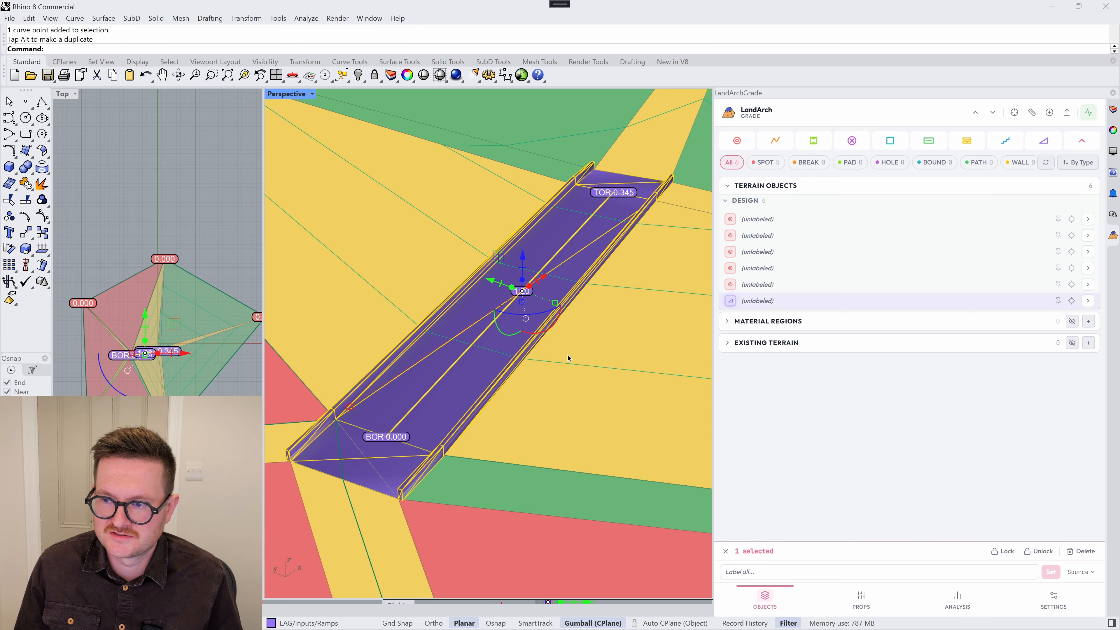
Step: Delete the ramp from the terrain
scroll(564, 350, down, 6)
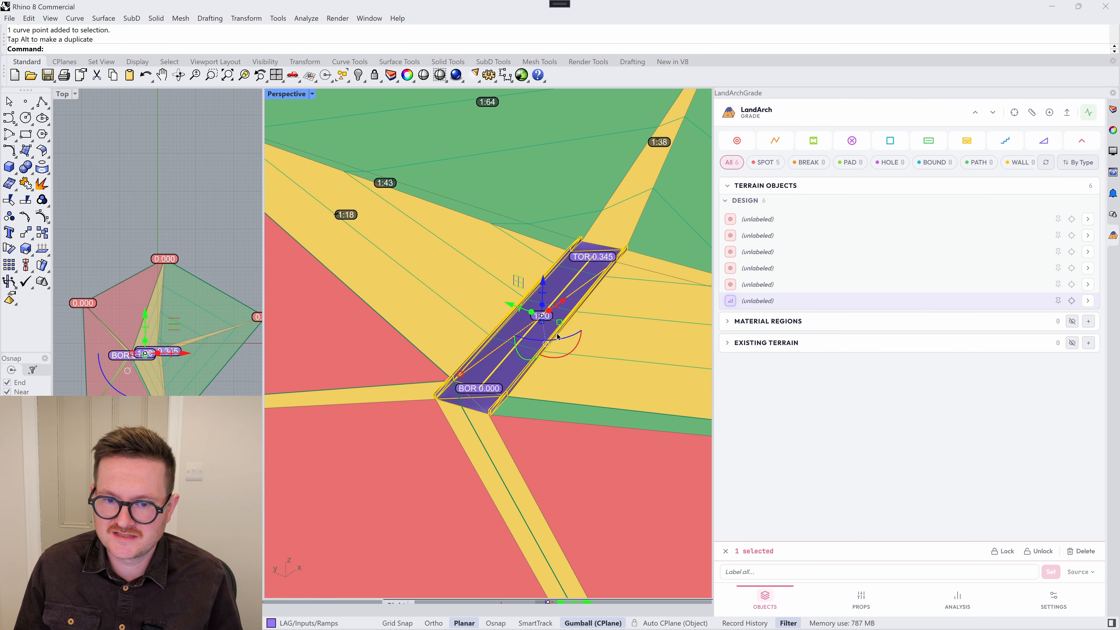
scroll(557, 337, down, 6)
click(610, 358)
click(547, 320)
key(Delete)
scroll(509, 291, down, 4)
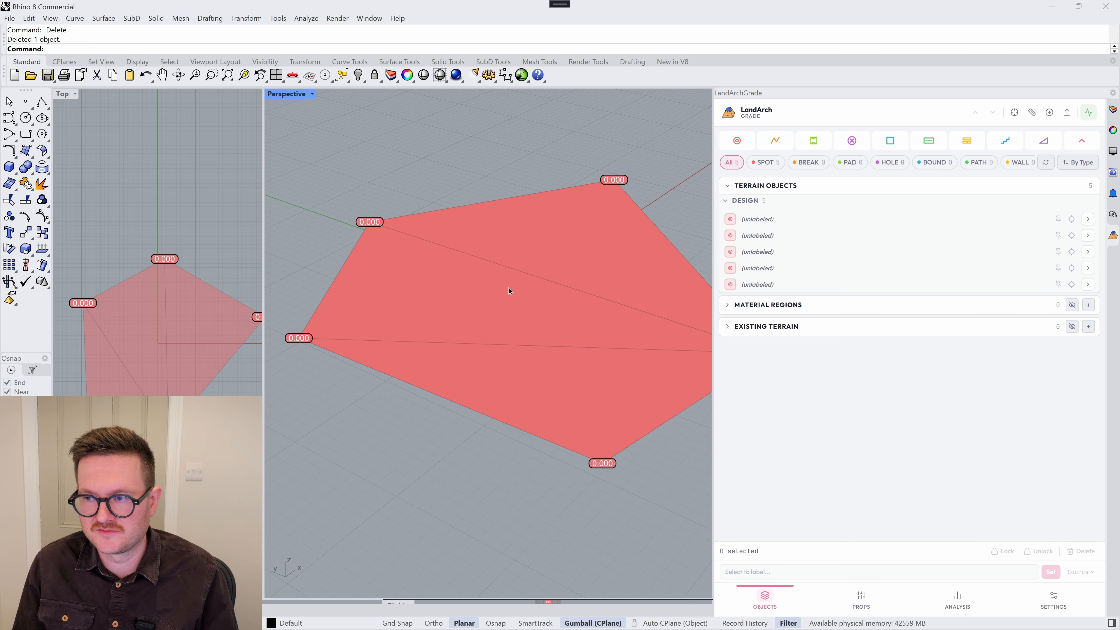
scroll(529, 285, up, 3)
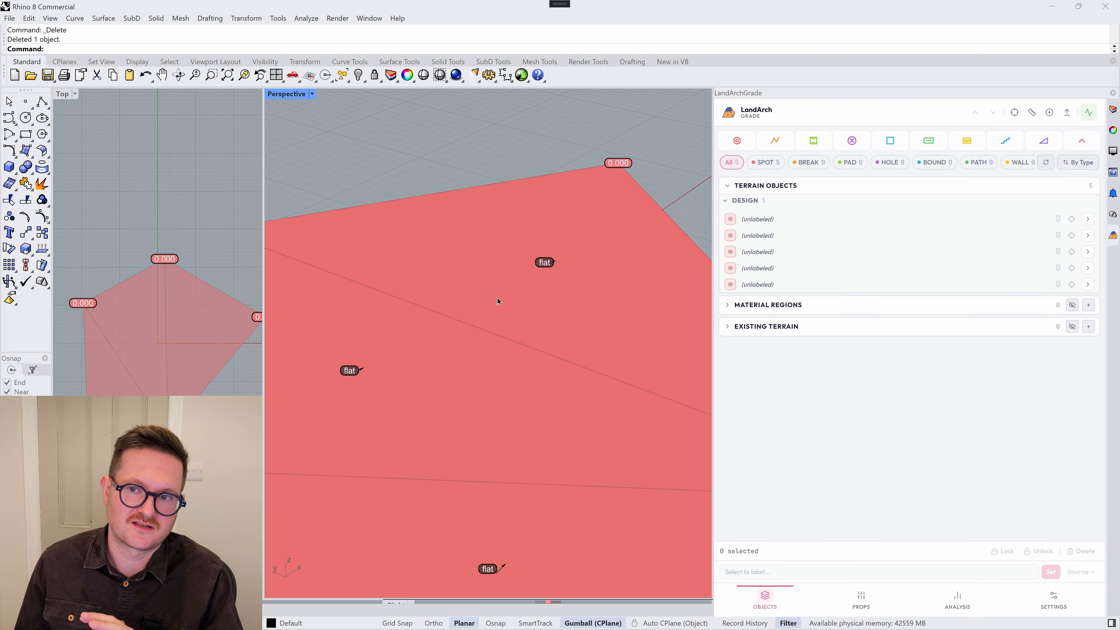
scroll(507, 309, down, 3)
scroll(494, 344, up, 4)
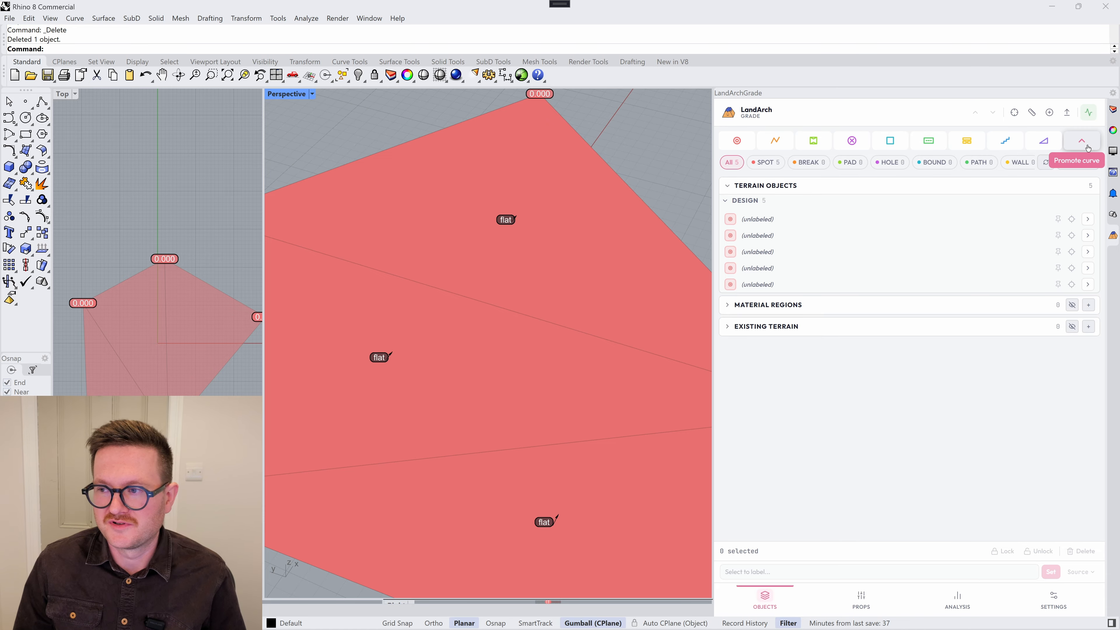
click(1087, 148)
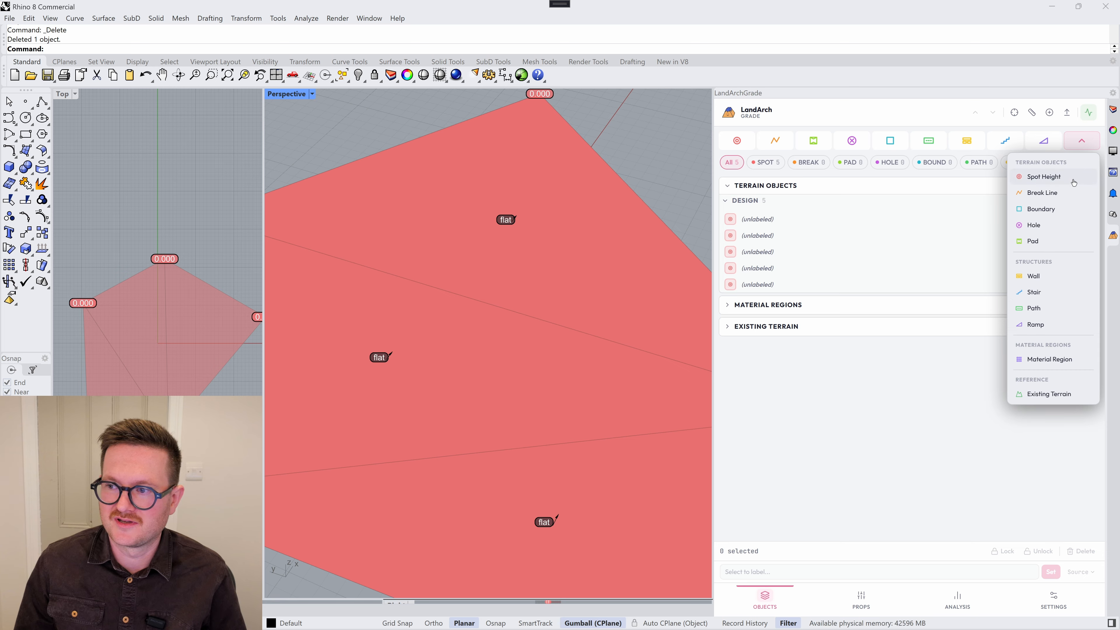
click(959, 422)
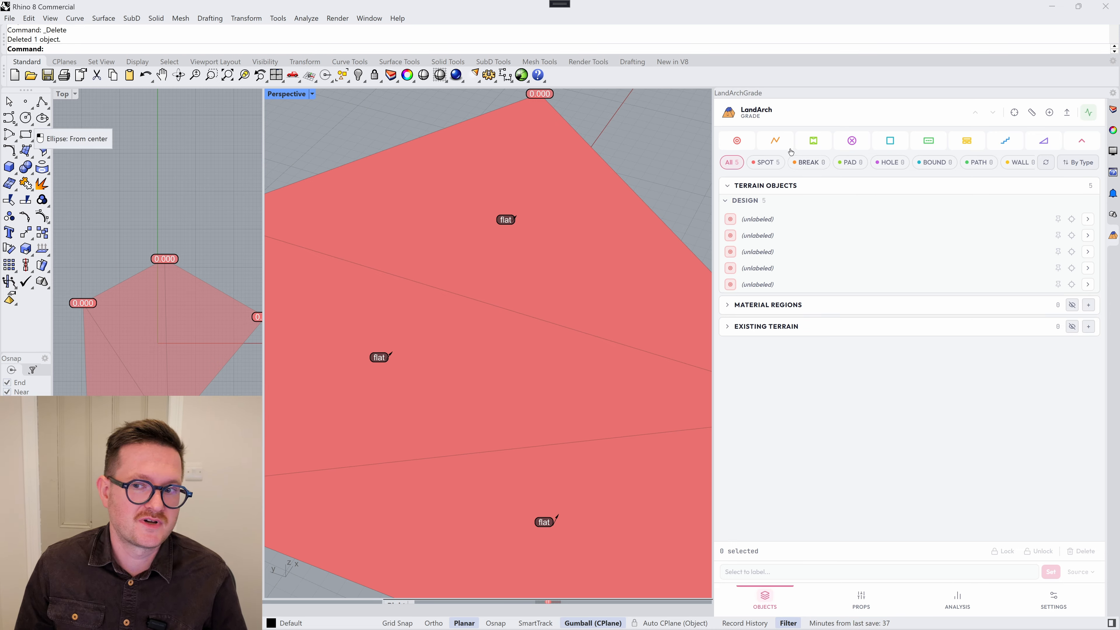
Step: Draw a ten-point zigzag break line about 48.8 units long across the terrain, and delete it
click(774, 141)
click(485, 217)
click(416, 239)
click(432, 290)
click(517, 272)
click(581, 296)
click(536, 340)
click(427, 350)
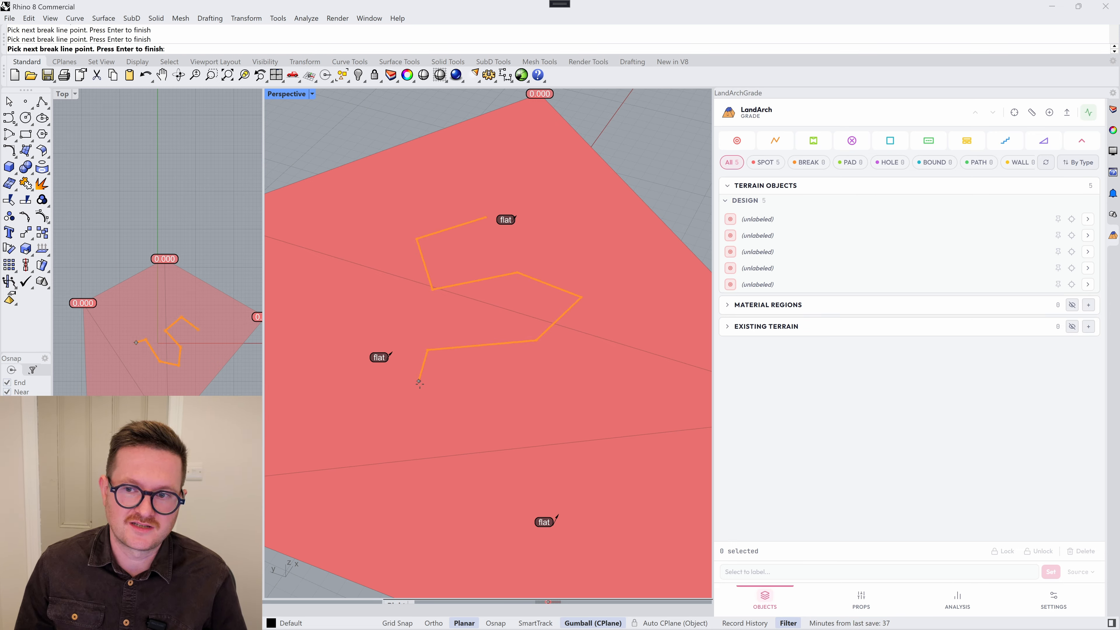
click(427, 405)
click(590, 403)
key(Return)
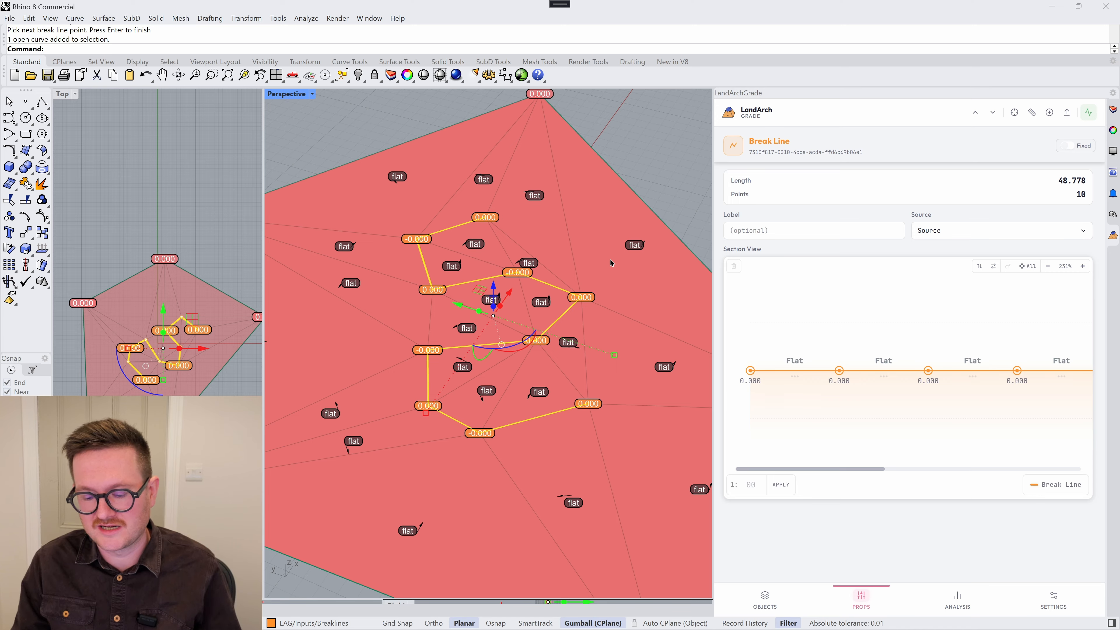
key(Delete)
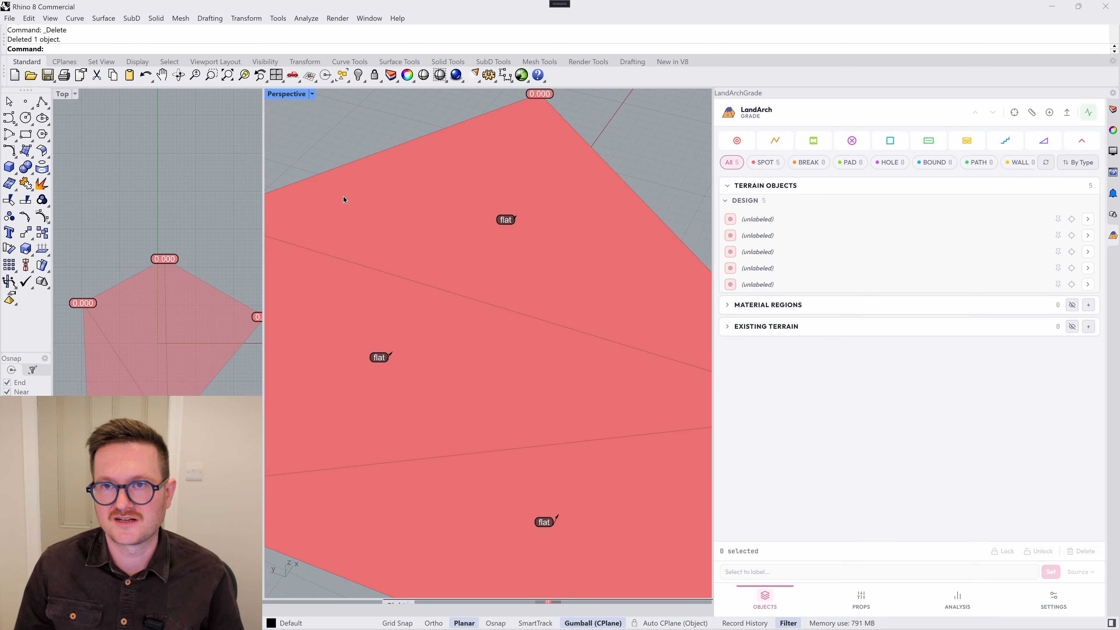
Step: Draw a winding degree-3 control point curve about 57.1 units long across the terrain
click(8, 118)
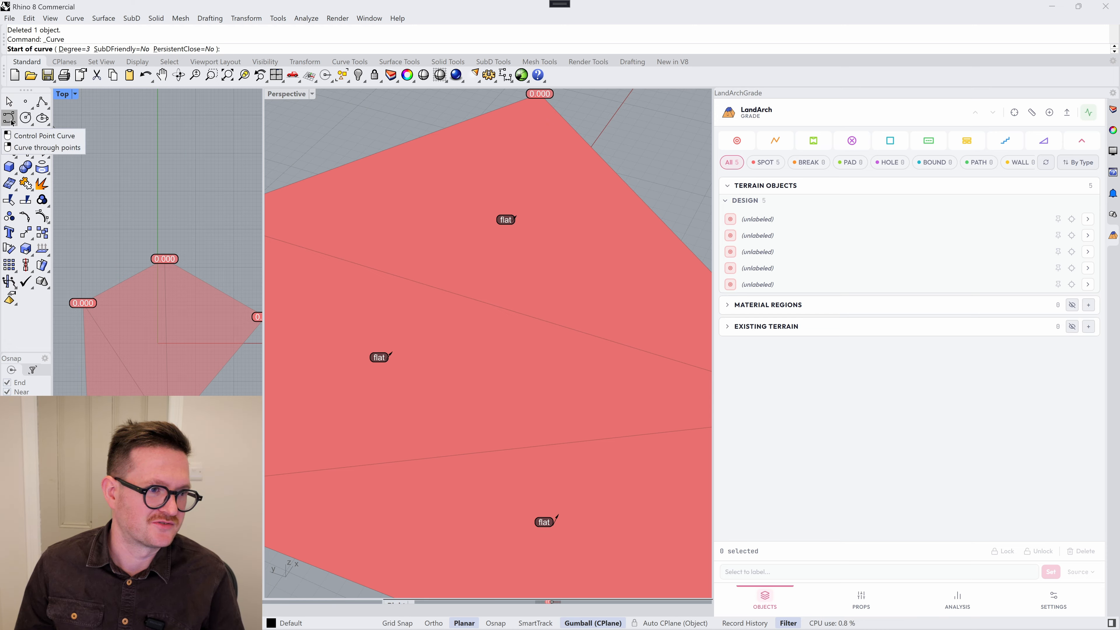
click(541, 205)
click(462, 195)
click(398, 207)
click(364, 241)
click(380, 277)
click(479, 293)
click(642, 337)
click(634, 374)
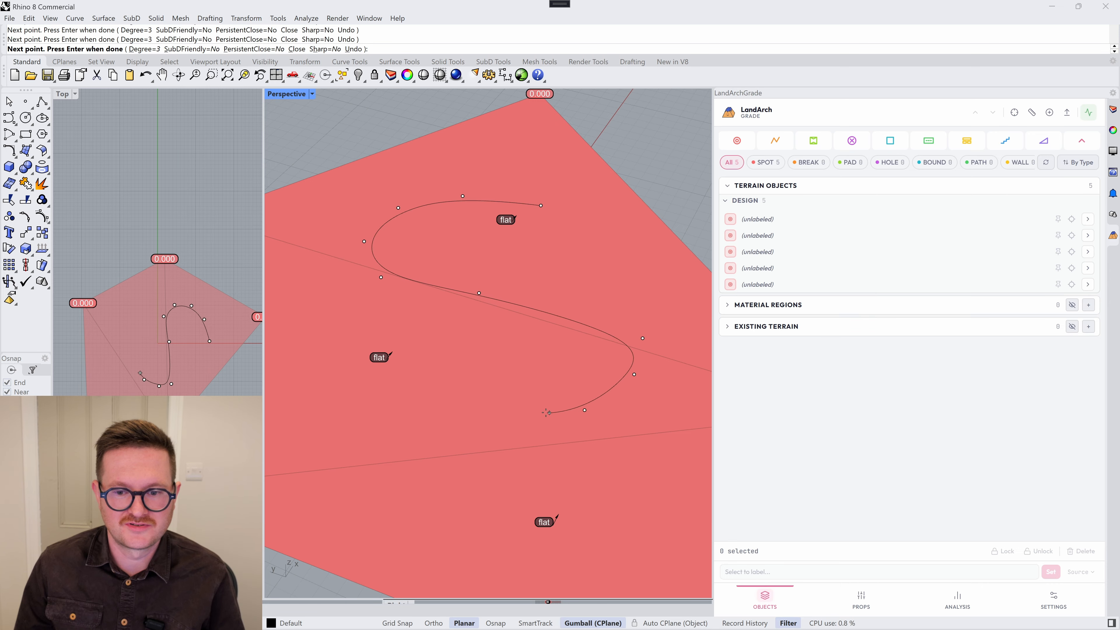
click(417, 396)
click(402, 450)
click(440, 505)
key(Return)
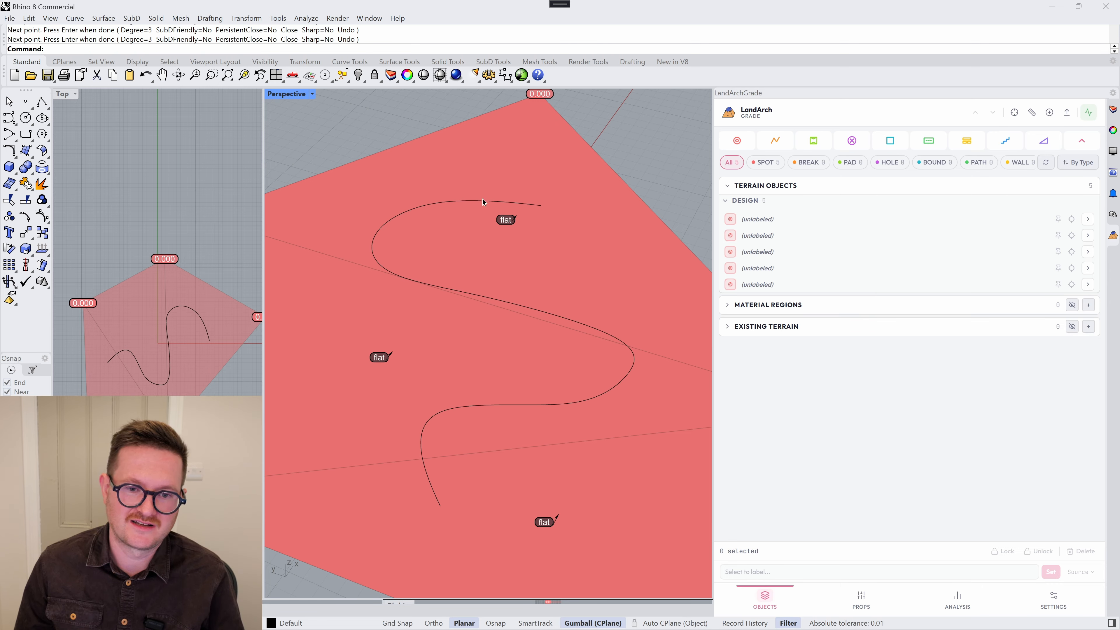
Step: Promote the winding curve to a break line with a curve simplification tolerance of 1
drag(518, 325, 520, 324)
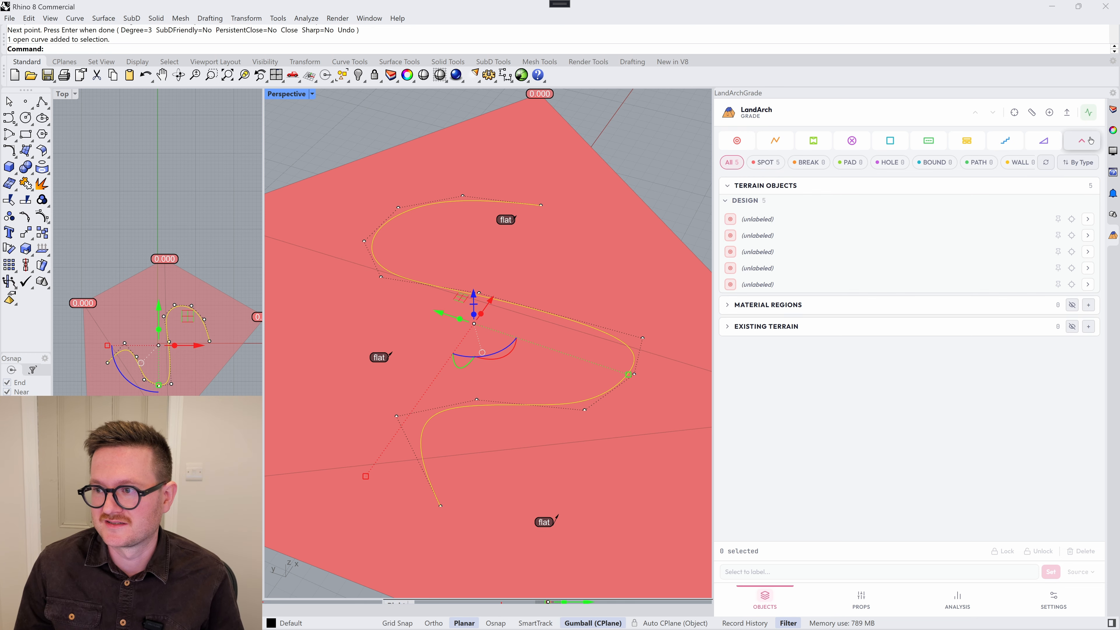
click(1087, 146)
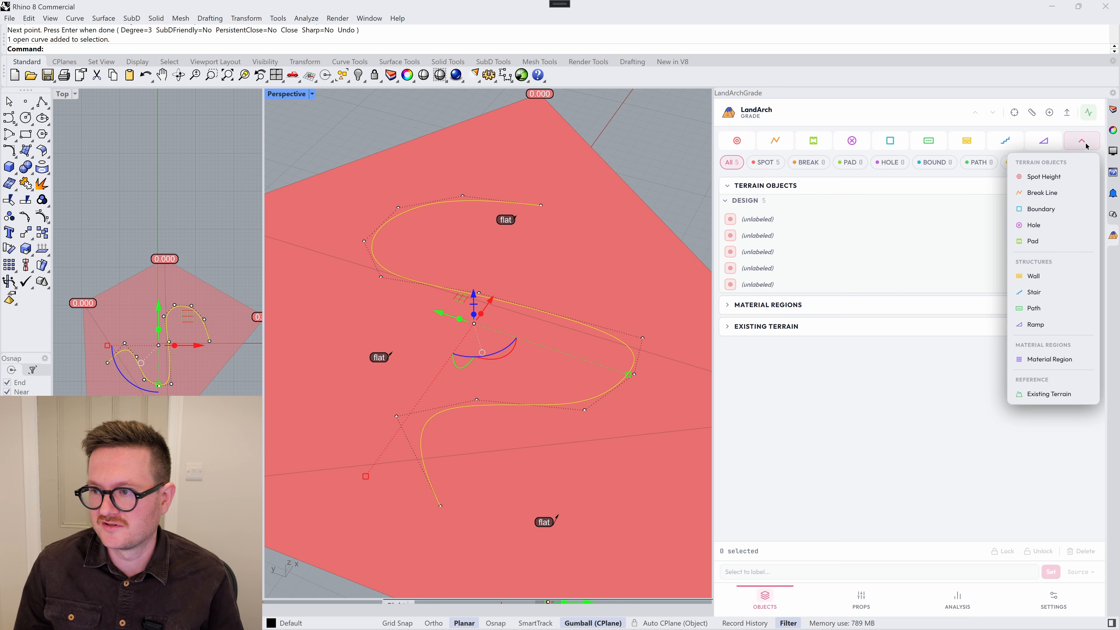
click(1060, 196)
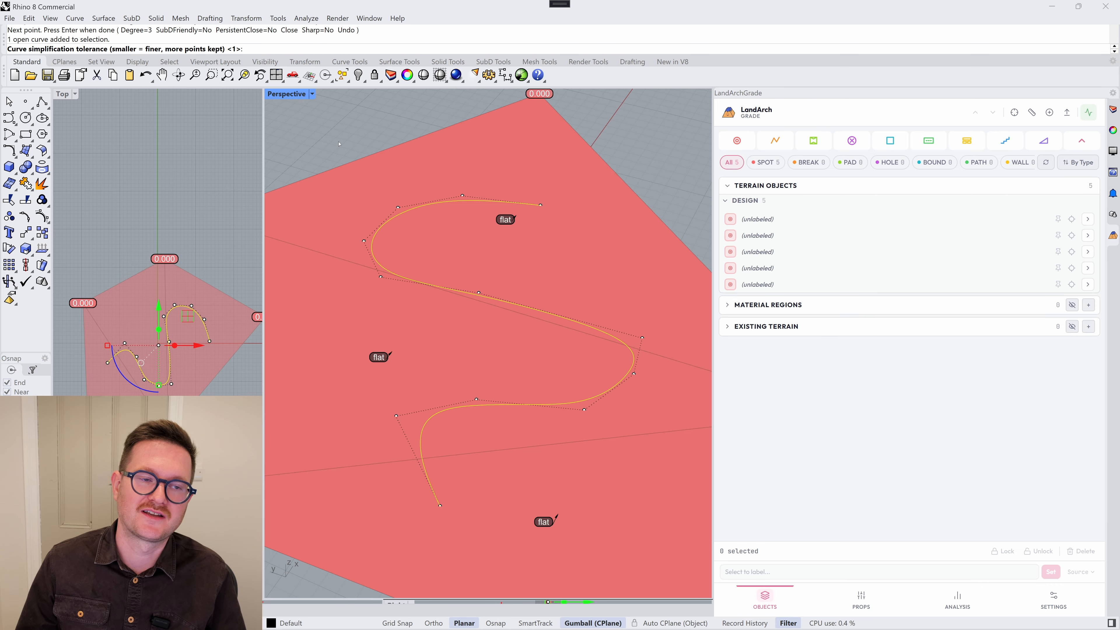
scroll(457, 181, down, 2)
scroll(565, 276, up, 2)
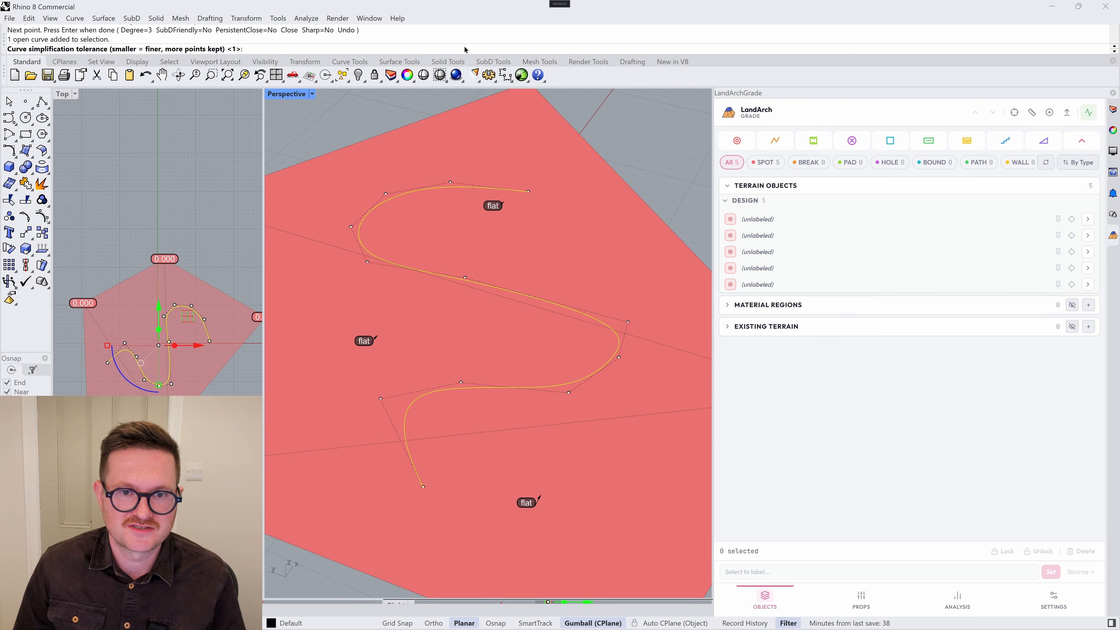
key(Return)
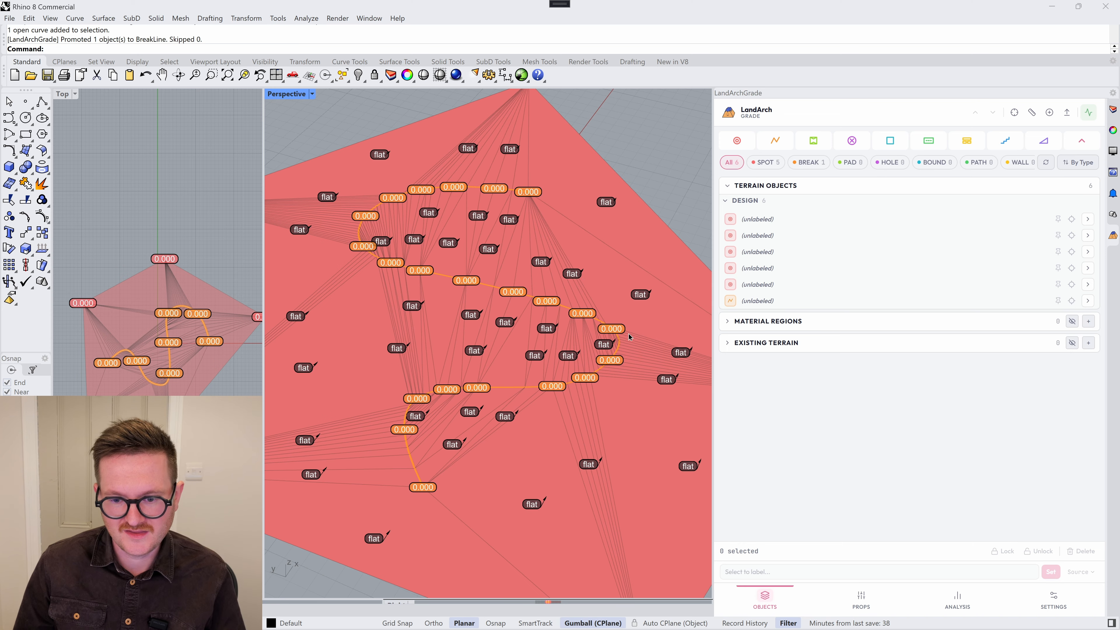
Step: Examine the elevation points along the promoted break line, and select it to show its section view
mouse_move(599, 306)
right_down()
mouse_move(599, 329)
mouse_move(595, 312)
right_up()
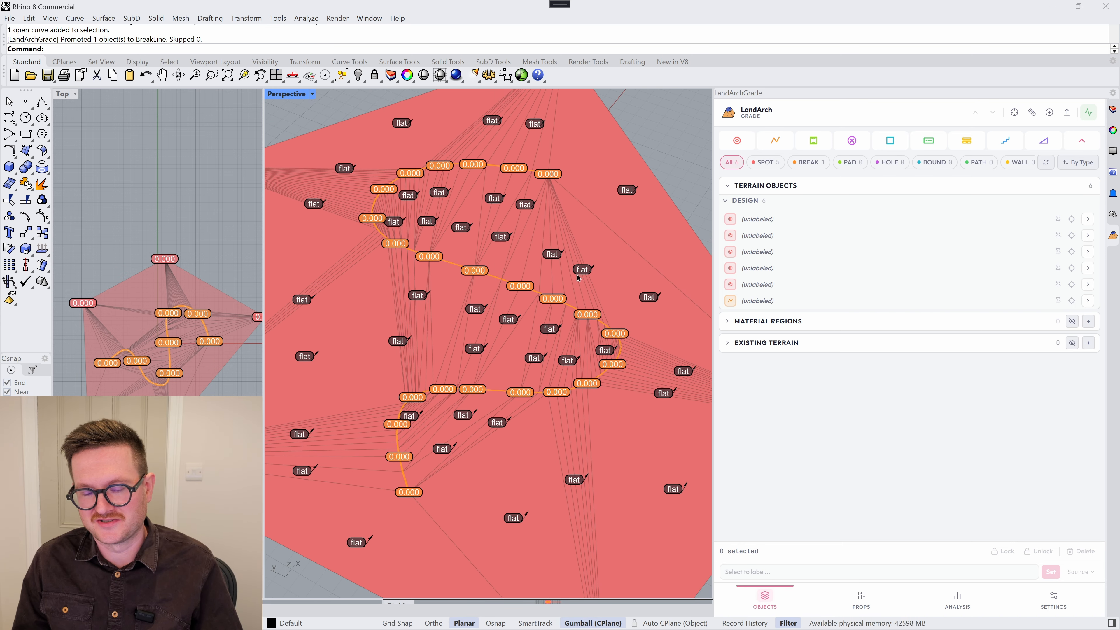
scroll(614, 351, up, 3)
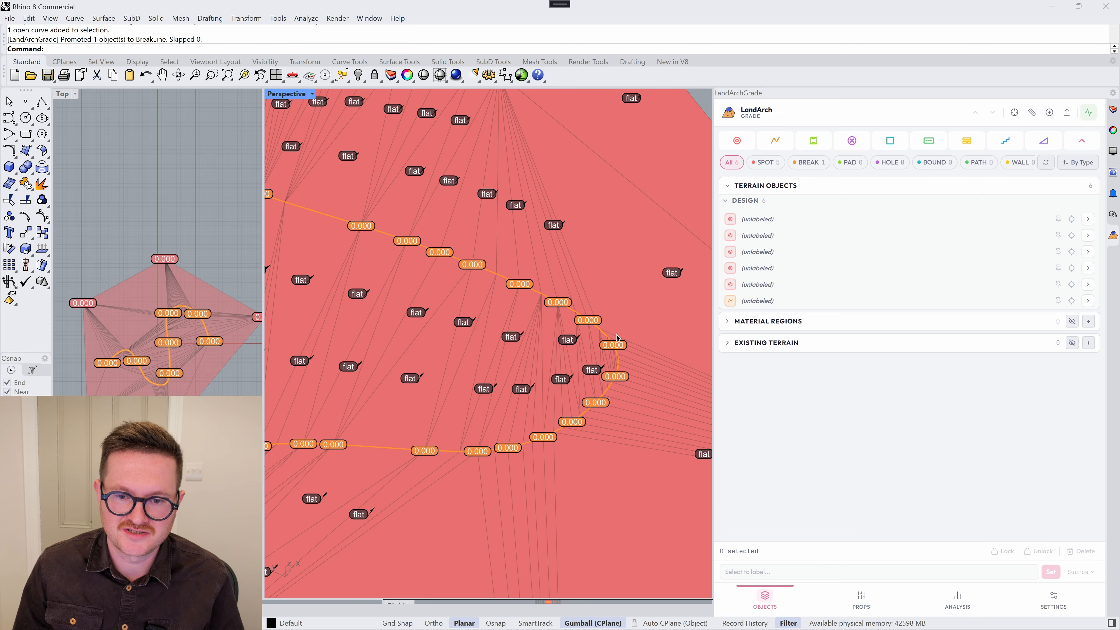
scroll(493, 278, down, 5)
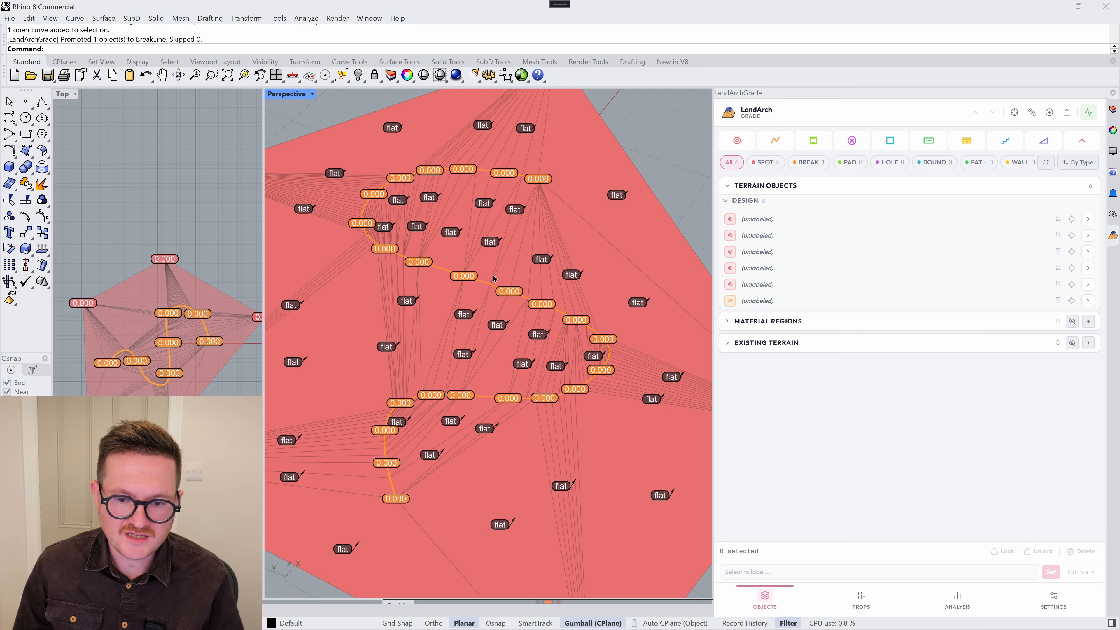
click(403, 418)
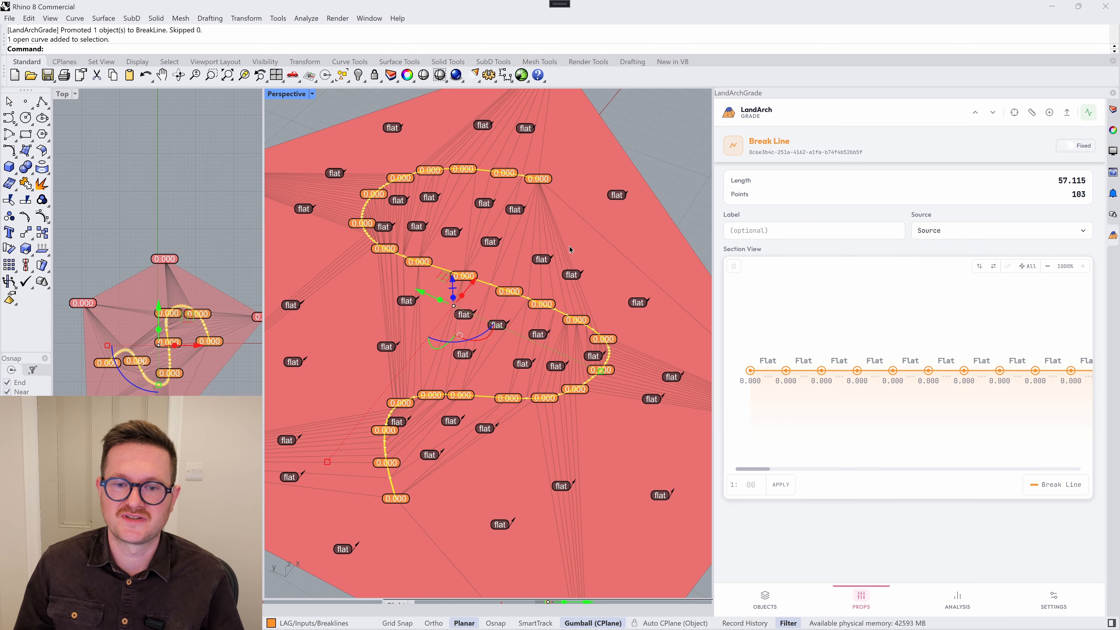
Step: Examine the selected break line's points, elevation labels and surrounding terrain triangulation from near and far
scroll(560, 227, down, 7)
scroll(586, 276, up, 9)
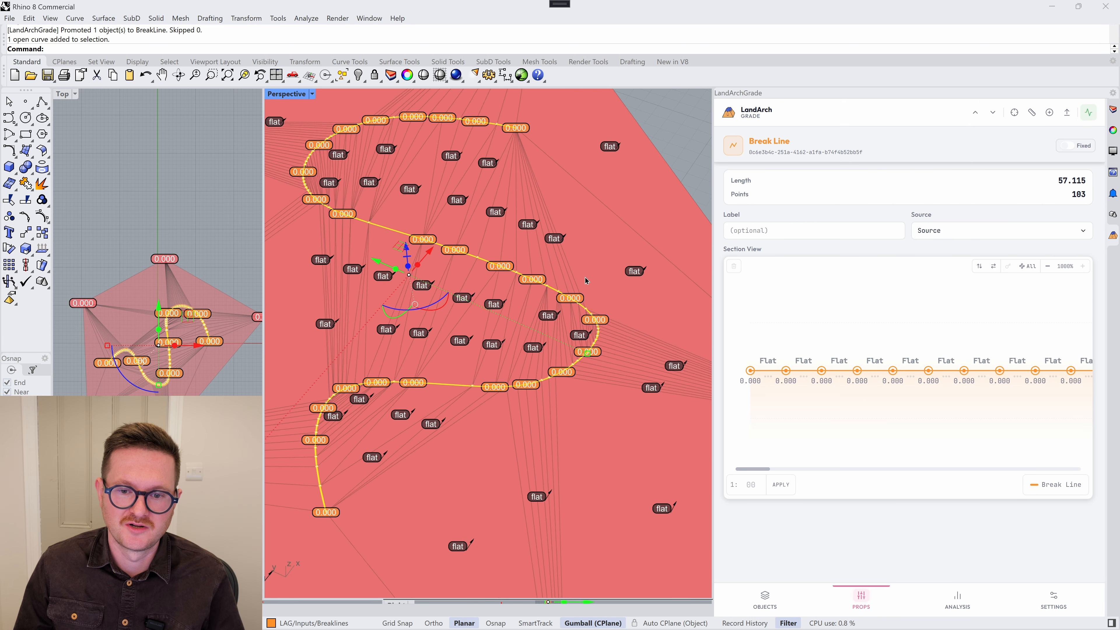
scroll(553, 284, down, 10)
scroll(543, 286, up, 2)
scroll(540, 282, down, 2)
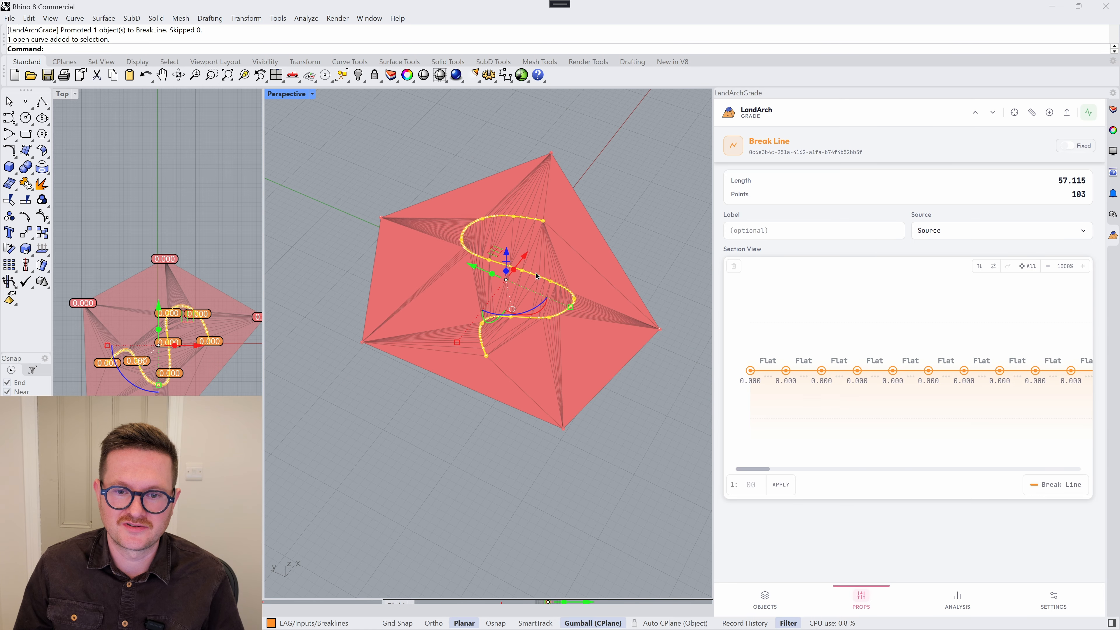
scroll(535, 272, up, 2)
scroll(587, 313, up, 4)
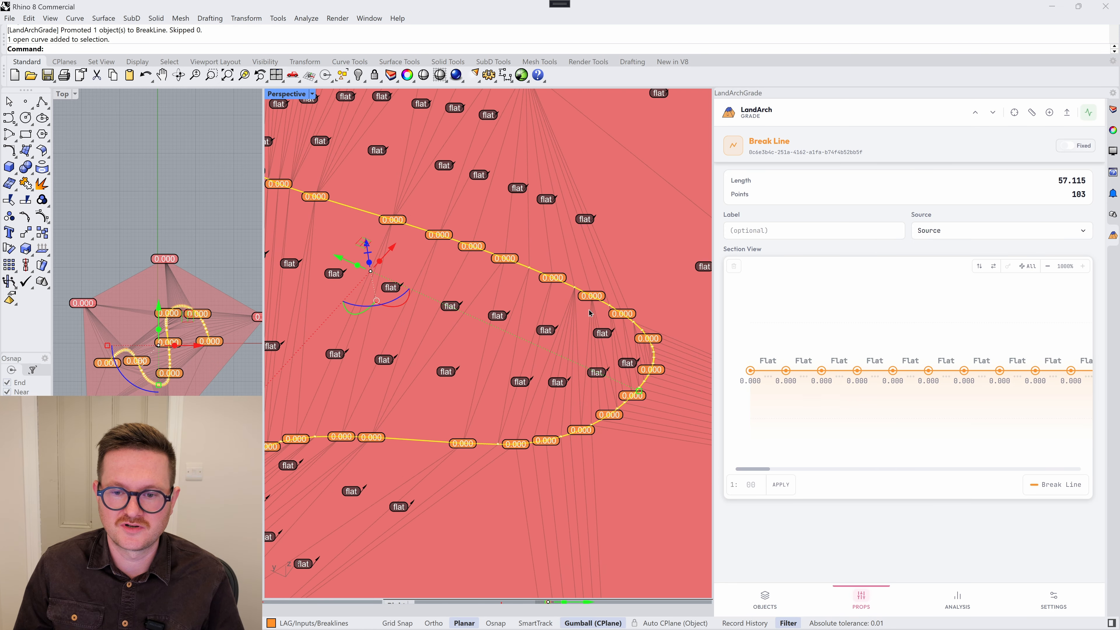
scroll(586, 317, down, 2)
scroll(588, 314, down, 3)
scroll(570, 258, down, 2)
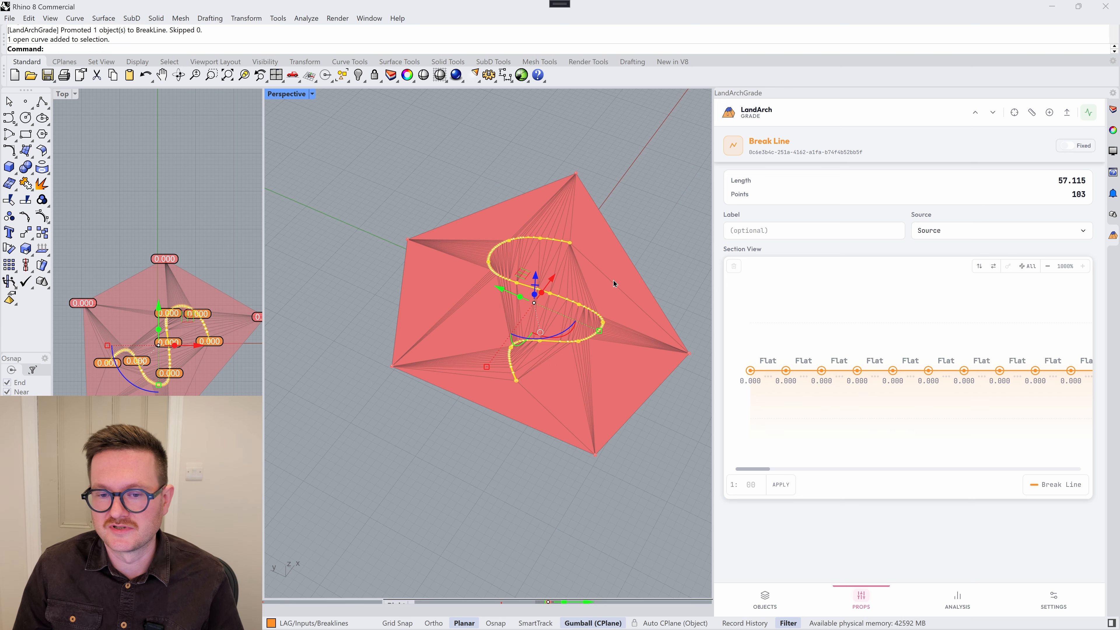
scroll(603, 278, up, 1)
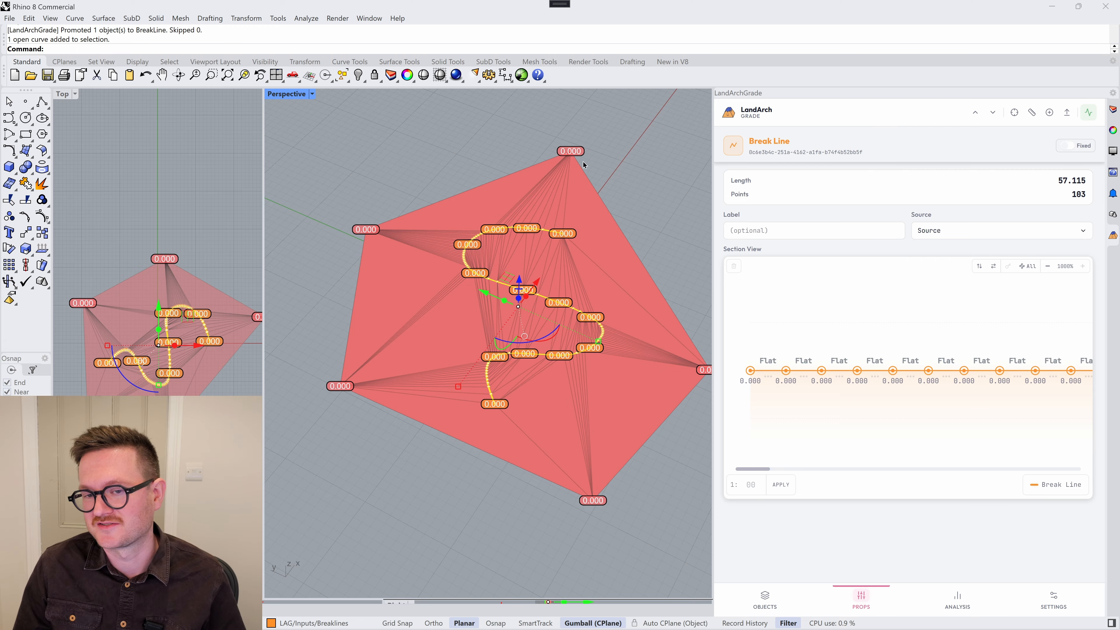
scroll(573, 268, down, 4)
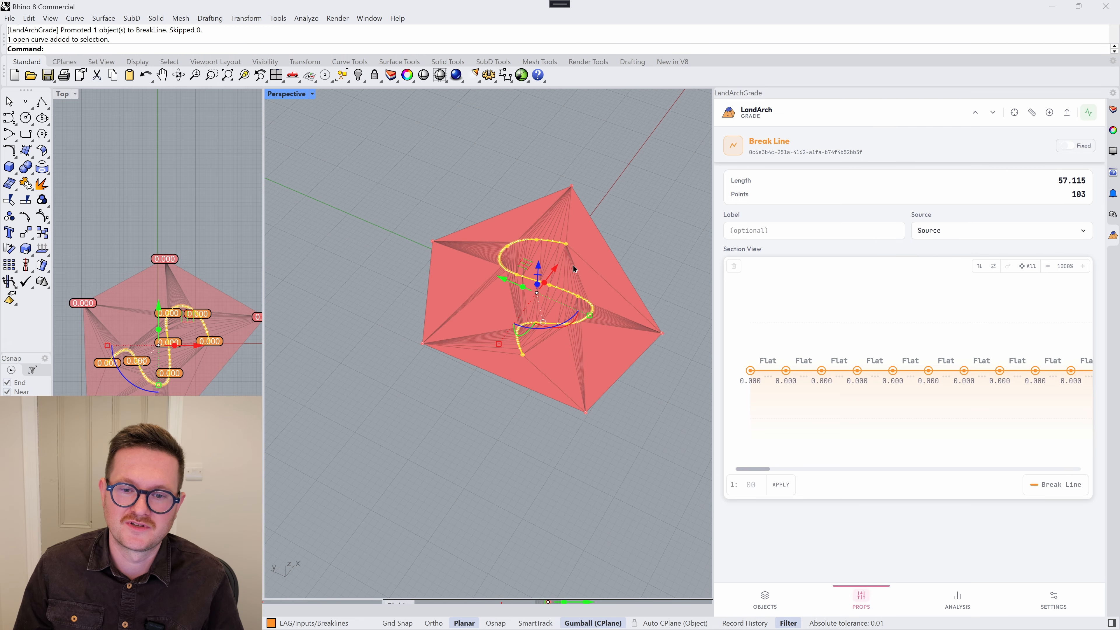
scroll(573, 270, up, 4)
scroll(573, 269, up, 3)
scroll(576, 286, down, 5)
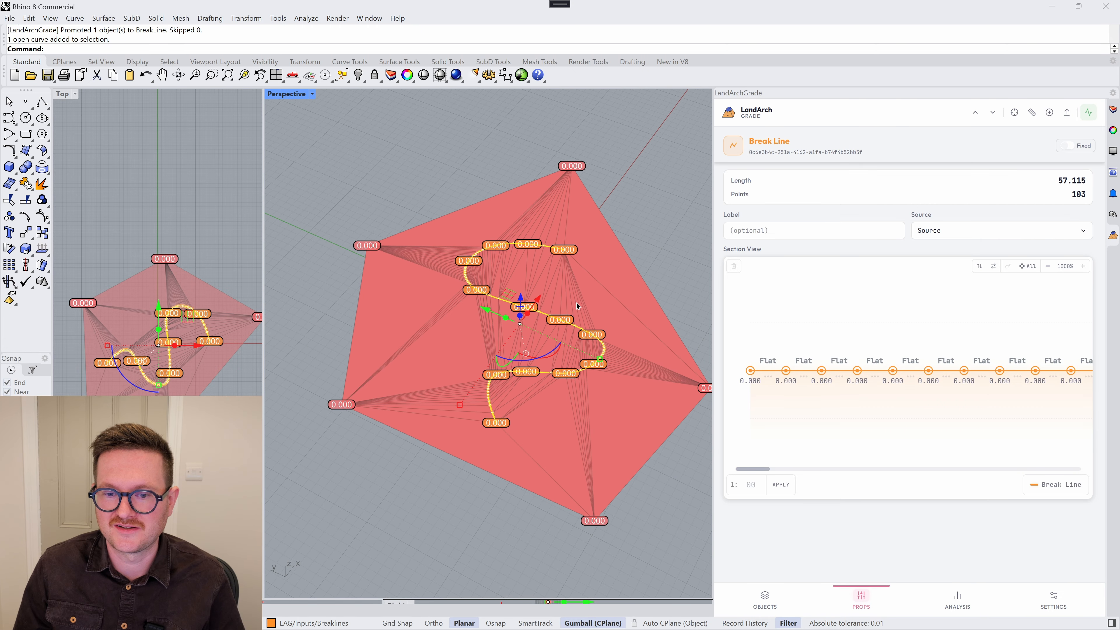
scroll(577, 305, up, 6)
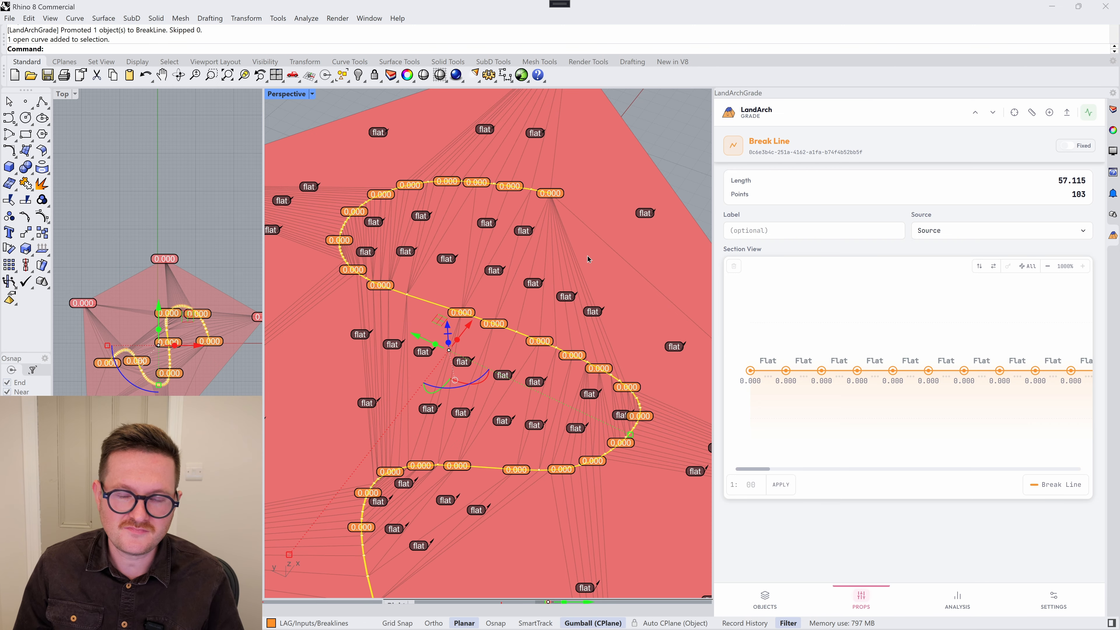
Step: Inspect the spacing of the elevation labels along the break line from near and far, briefly picking one of its points
scroll(586, 264, down, 5)
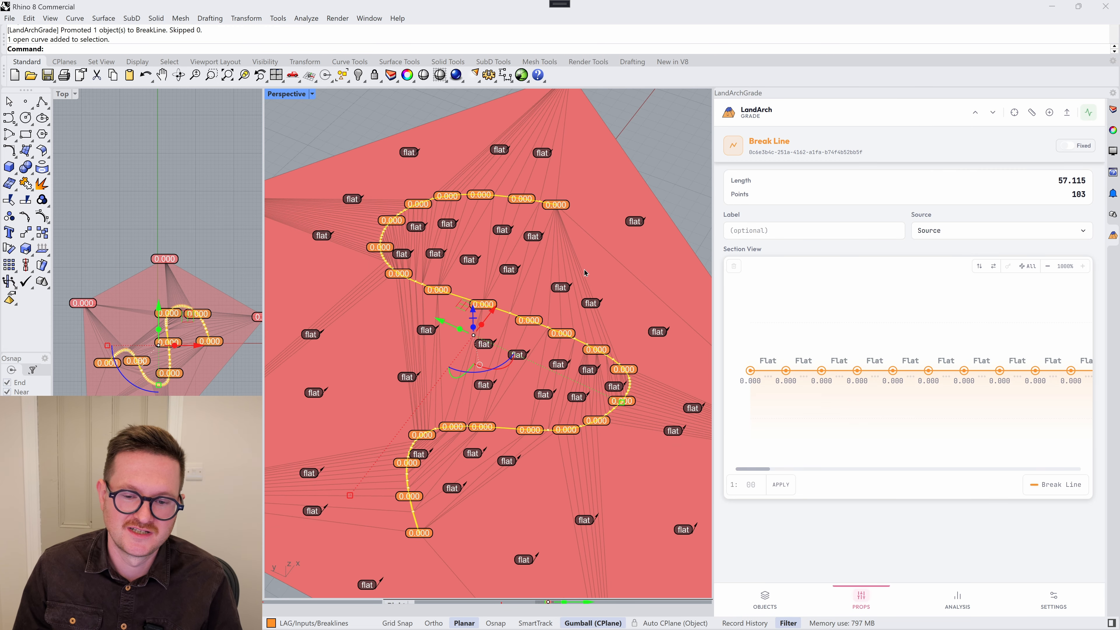
scroll(567, 312, up, 5)
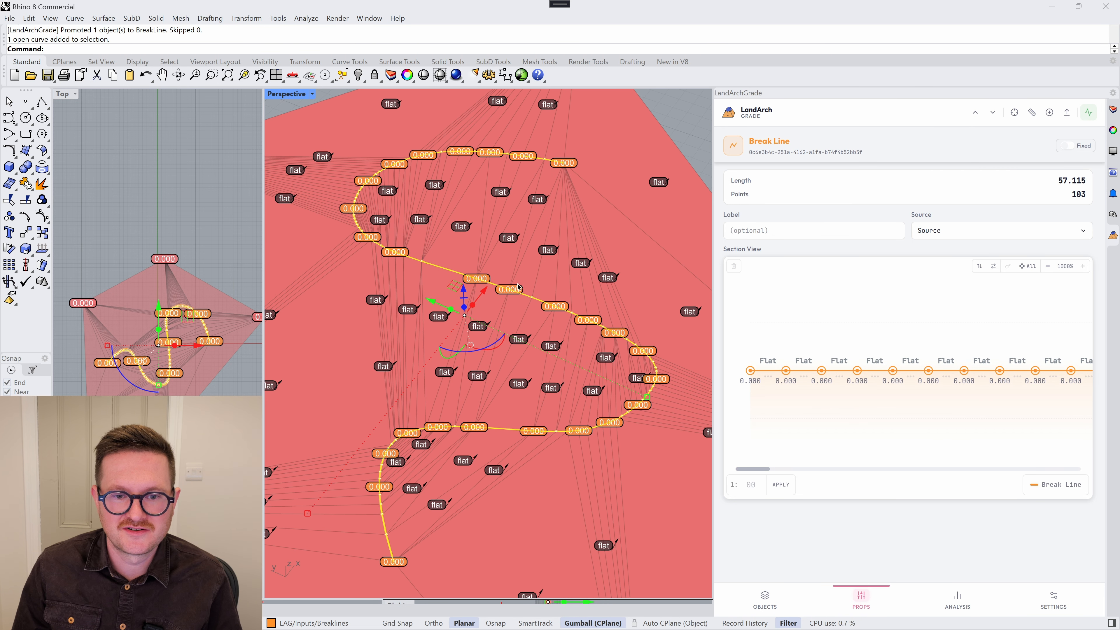
scroll(529, 287, down, 5)
scroll(562, 309, up, 5)
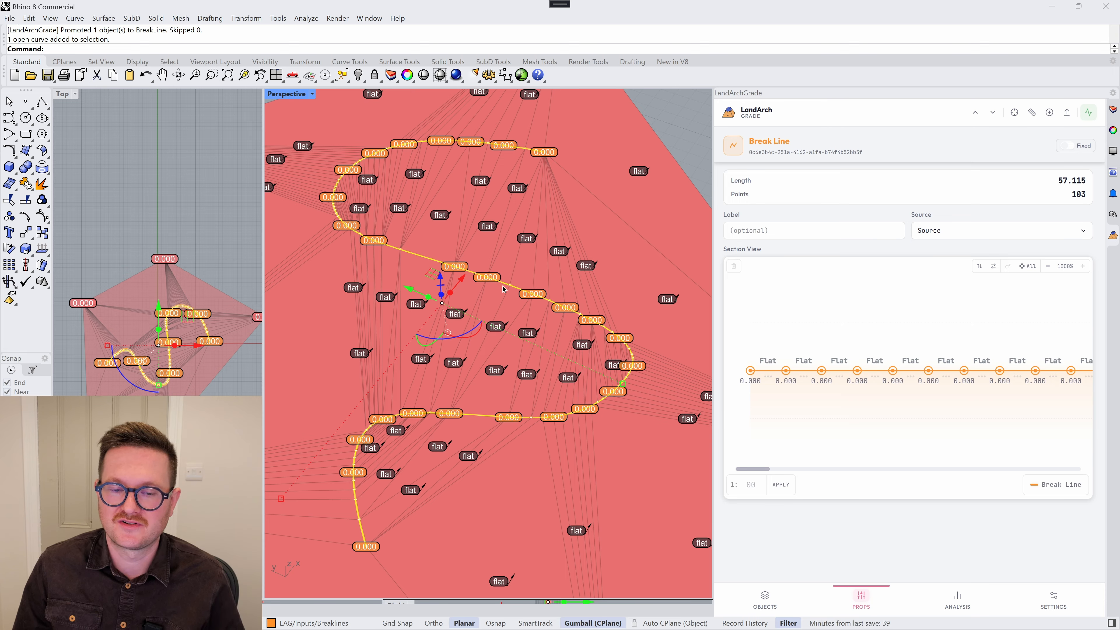
click(549, 301)
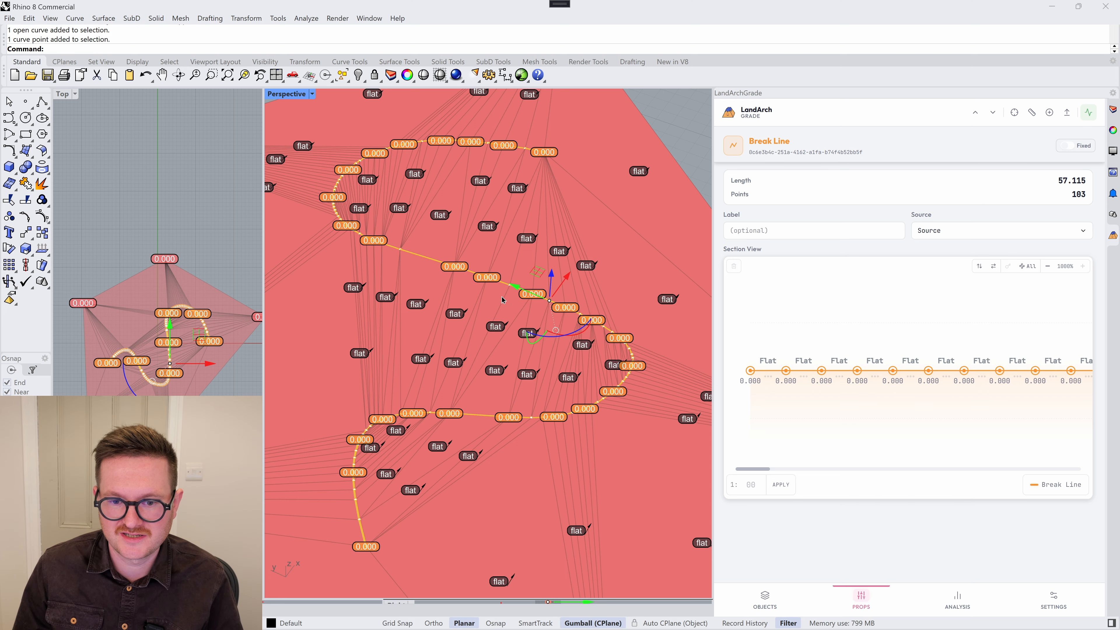
key(Escape)
scroll(569, 319, up, 5)
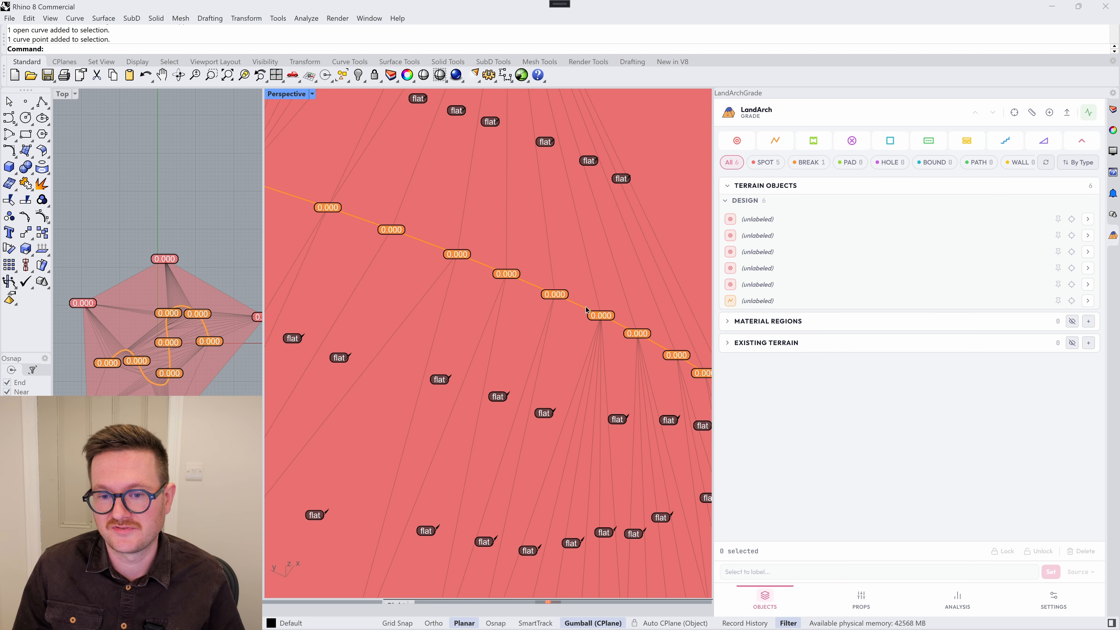
scroll(531, 313, up, 3)
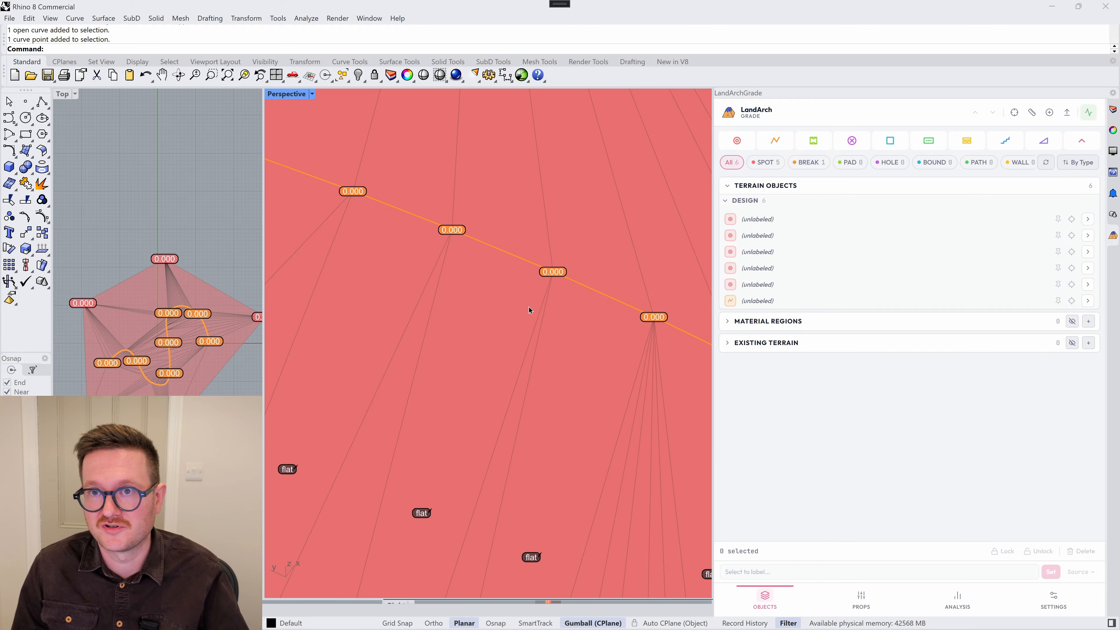
scroll(529, 310, down, 5)
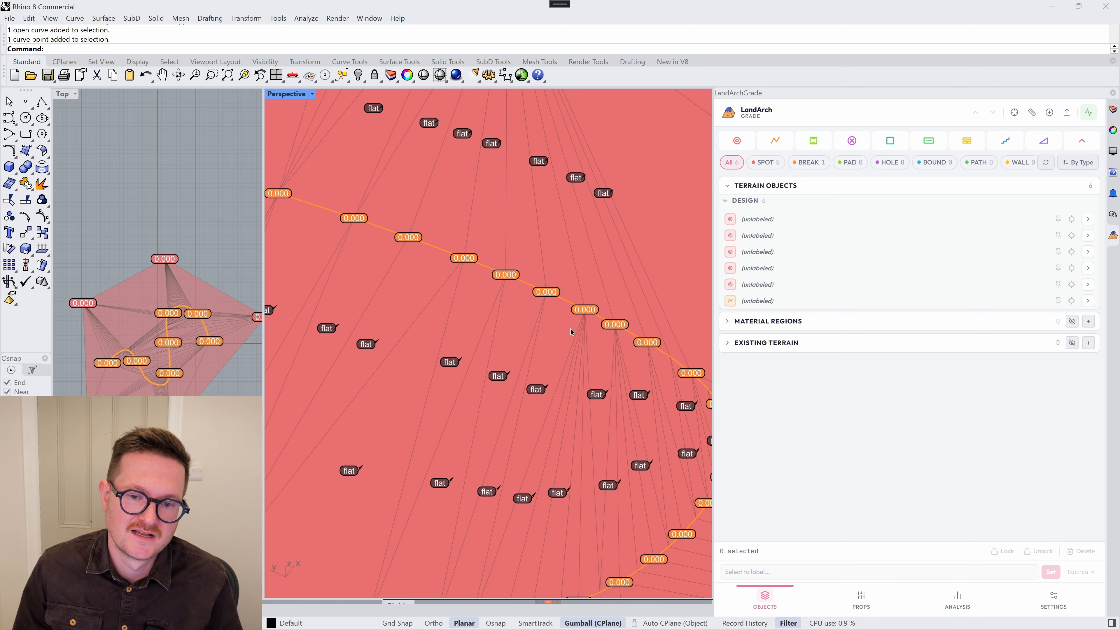
scroll(571, 331, down, 5)
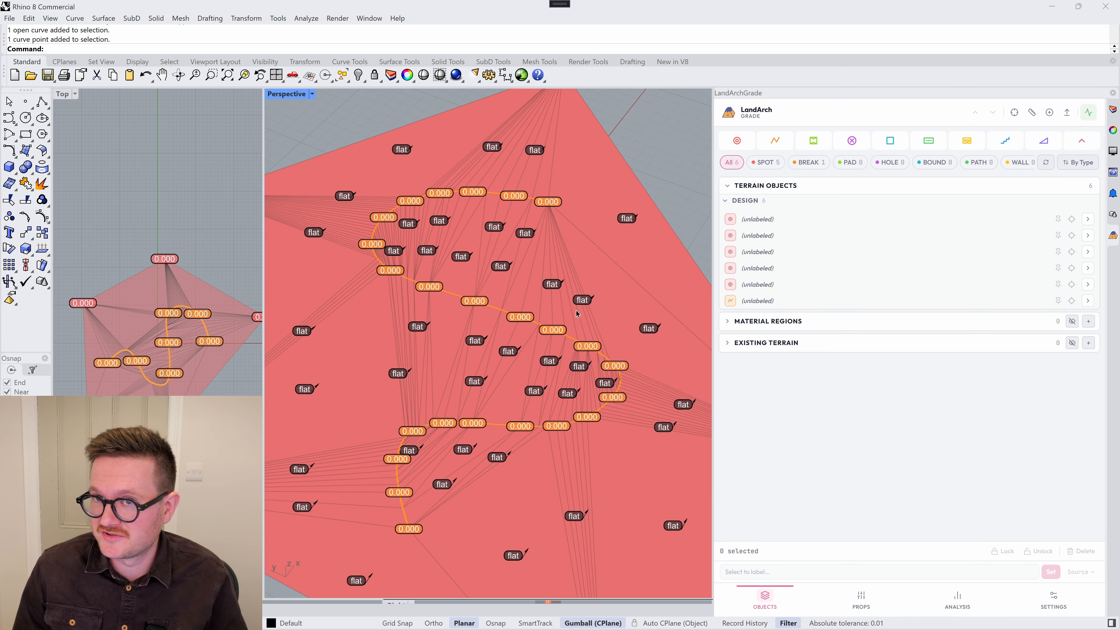
scroll(575, 311, down, 3)
scroll(496, 295, up, 4)
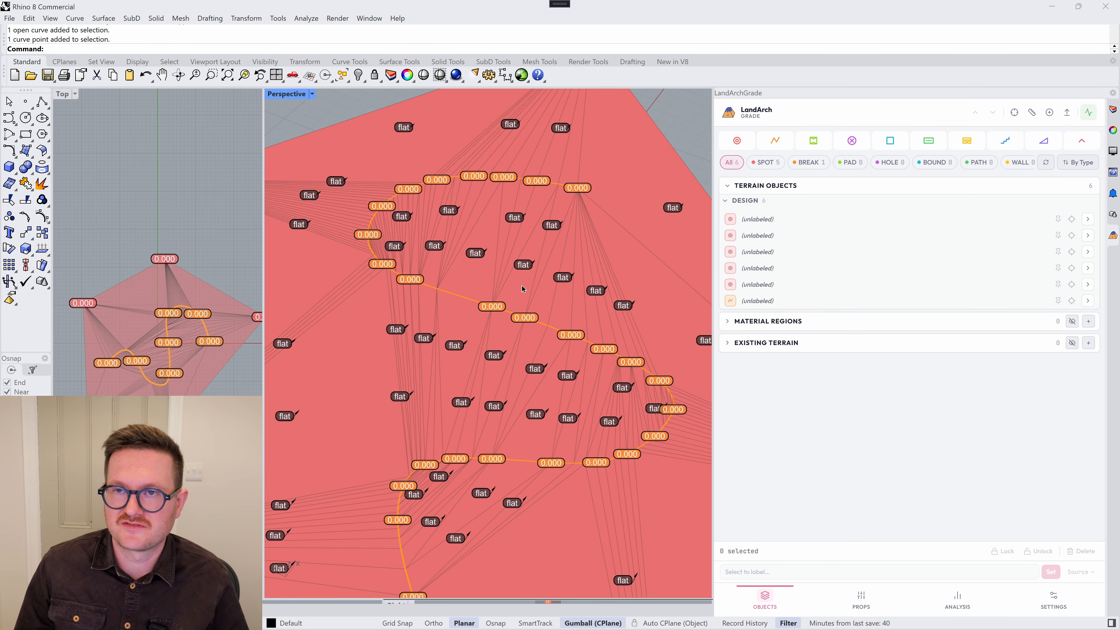
scroll(529, 287, down, 3)
scroll(547, 294, up, 4)
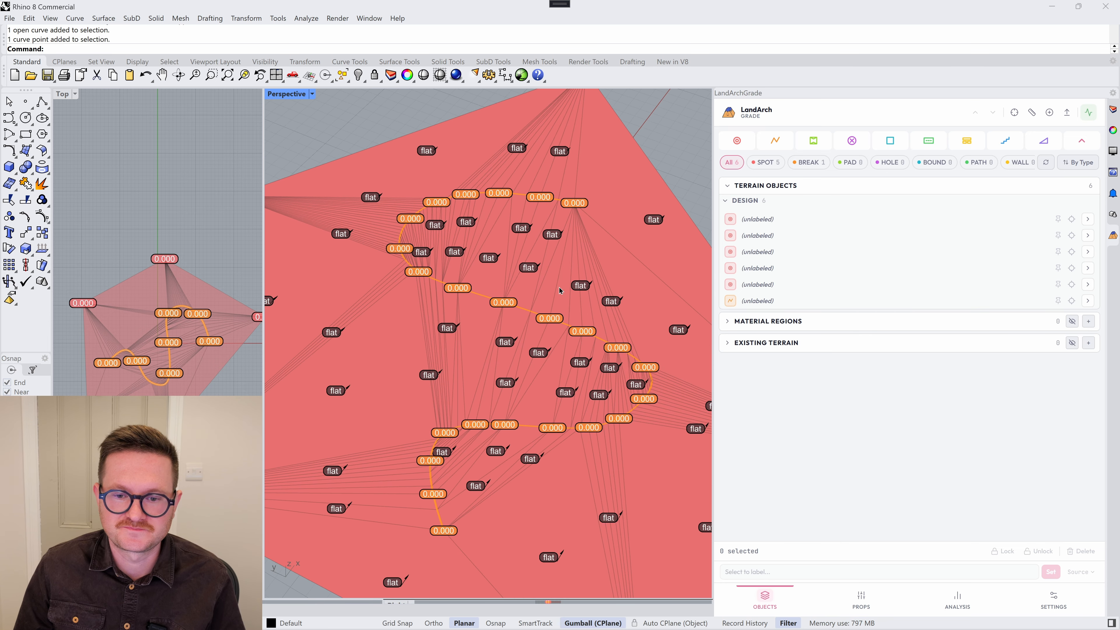
Step: Select the break line and promote one of its points near the first bend to a key node in the section view
click(529, 311)
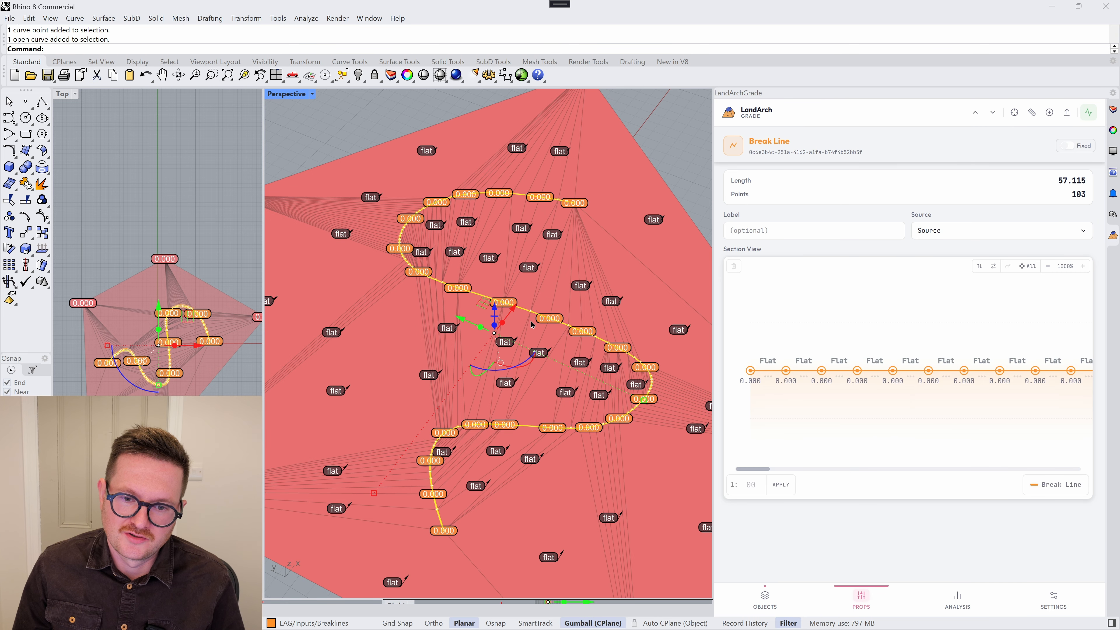
drag(764, 472, 755, 445)
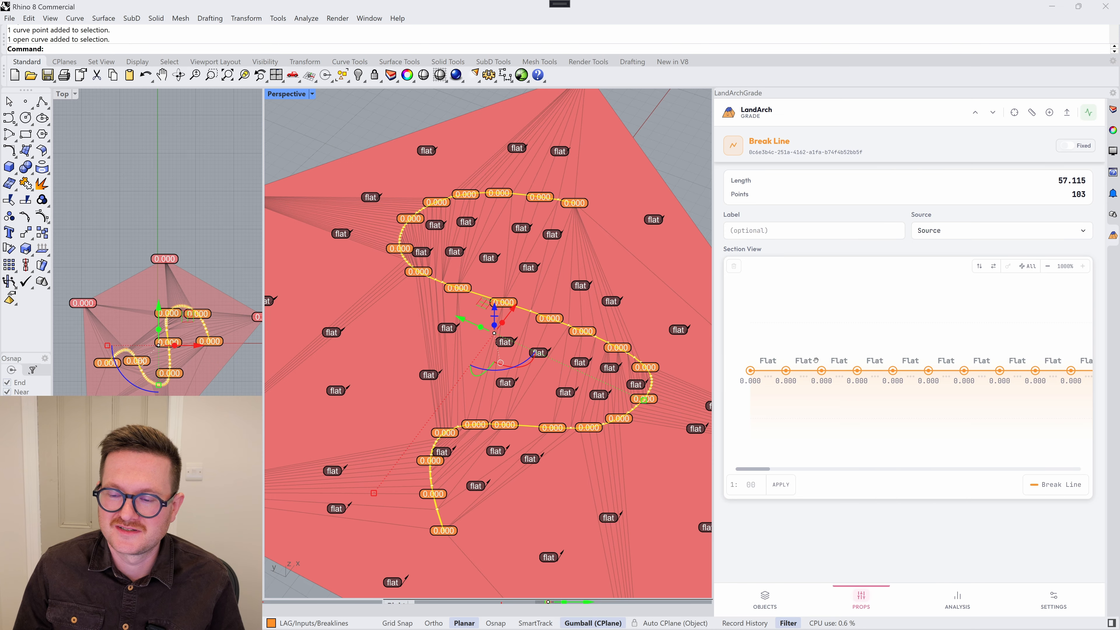
click(999, 370)
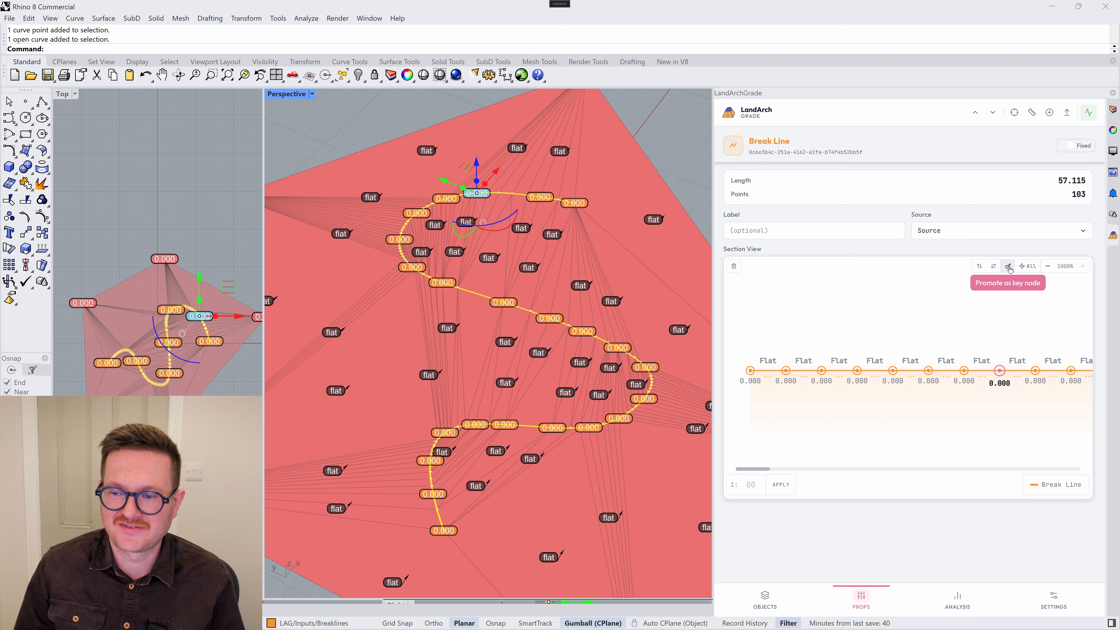
drag(758, 469, 849, 440)
click(928, 373)
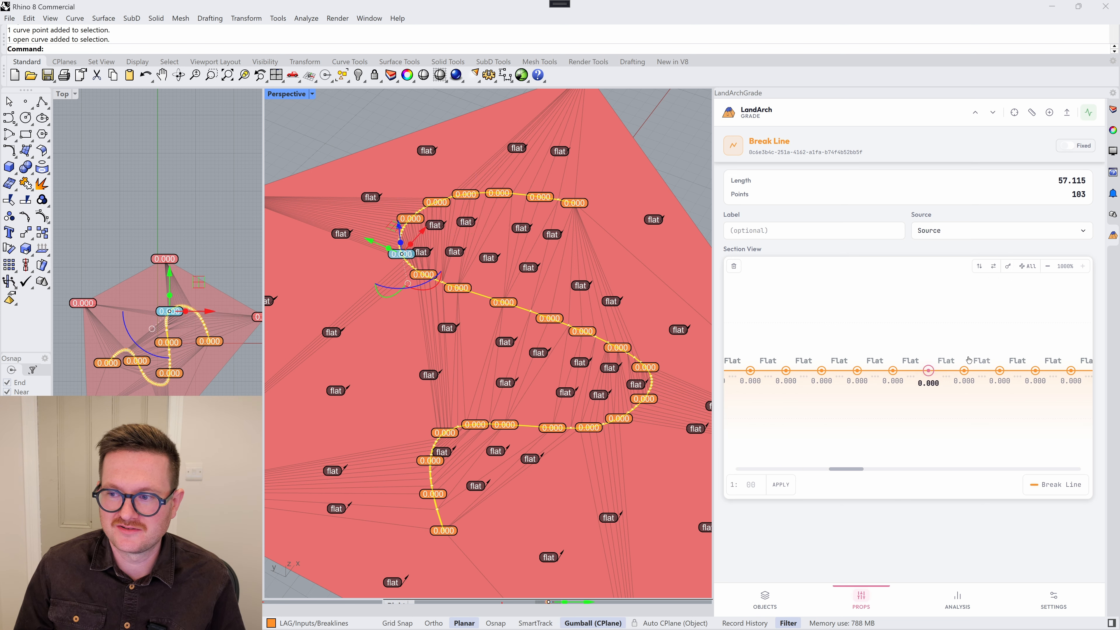
click(1008, 267)
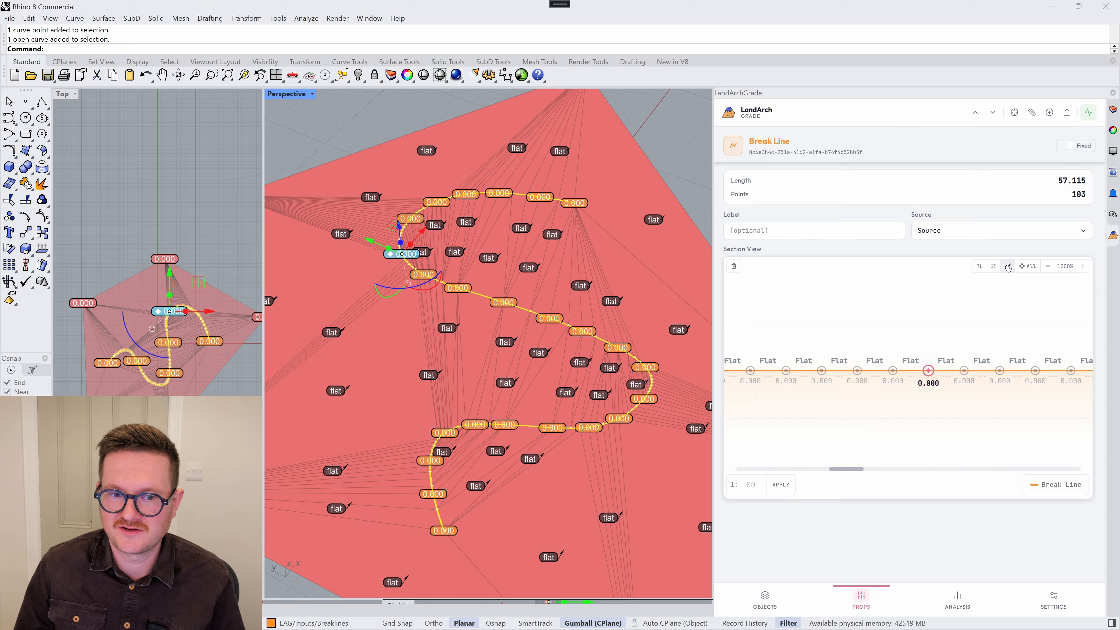
Step: Raise the new key node in the section view to an elevation of 0.175 and view the regraded terrain
drag(928, 370, 910, 128)
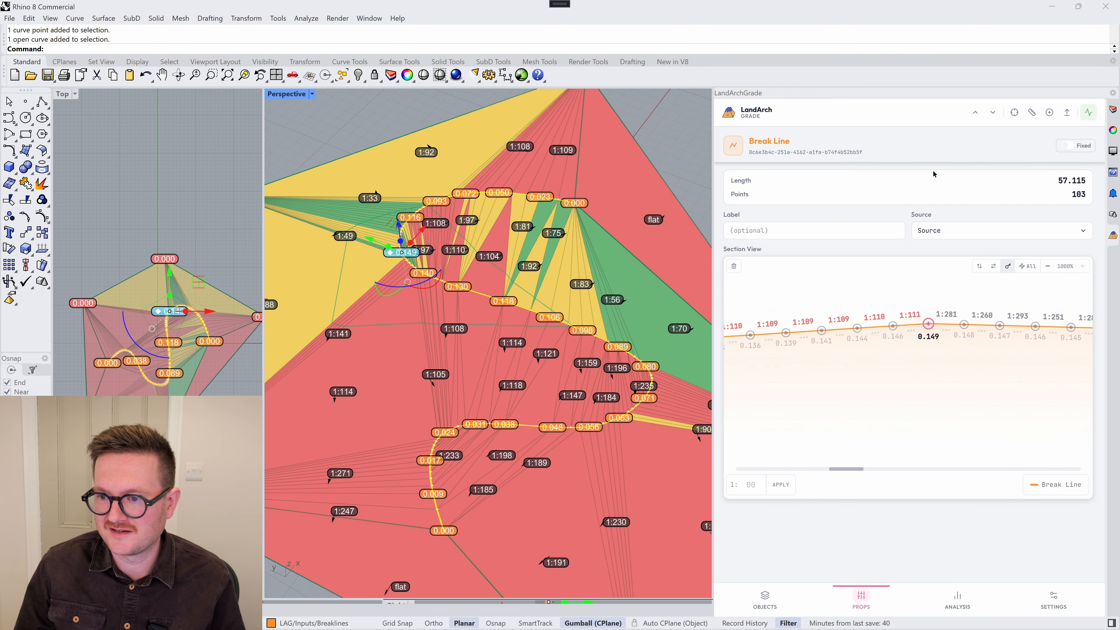
drag(929, 327, 928, 322)
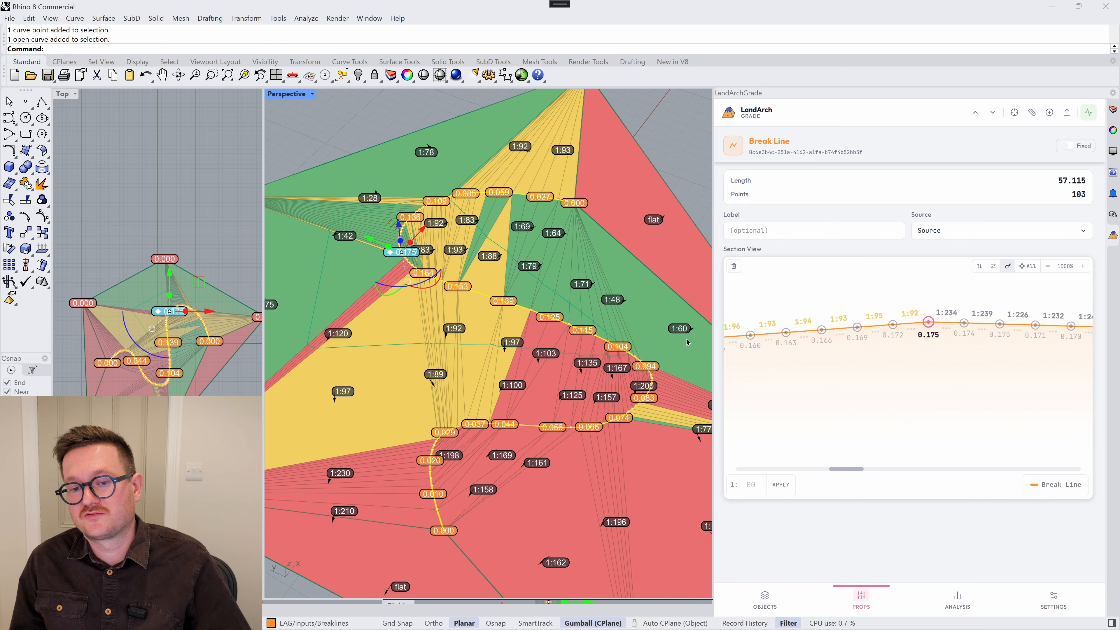
scroll(580, 296, down, 2)
right_drag(581, 295, 544, 267)
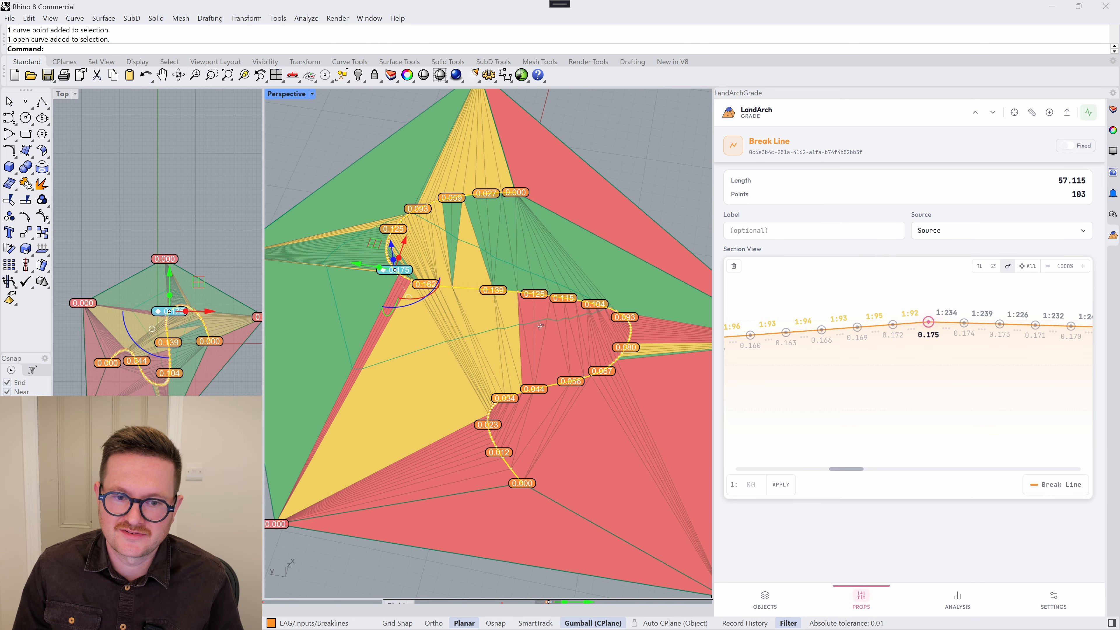
Step: Delete the winding break line from the terrain
key(Escape)
click(486, 310)
key(Delete)
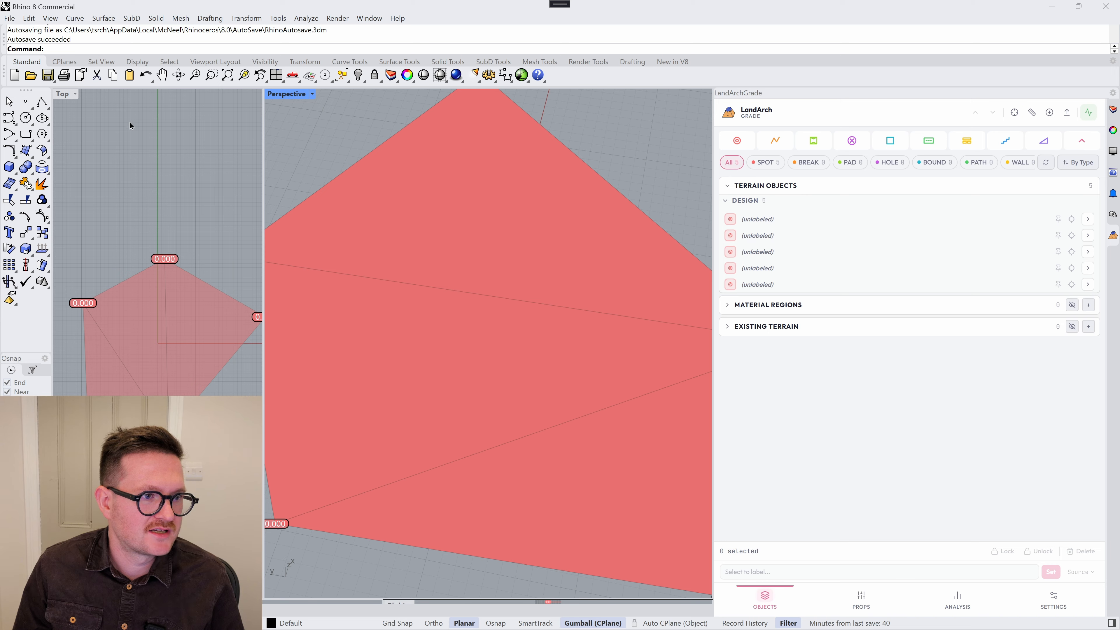
Step: Draw a closed, rounded degree-3 curve with six control points in the middle of the terrain
click(9, 117)
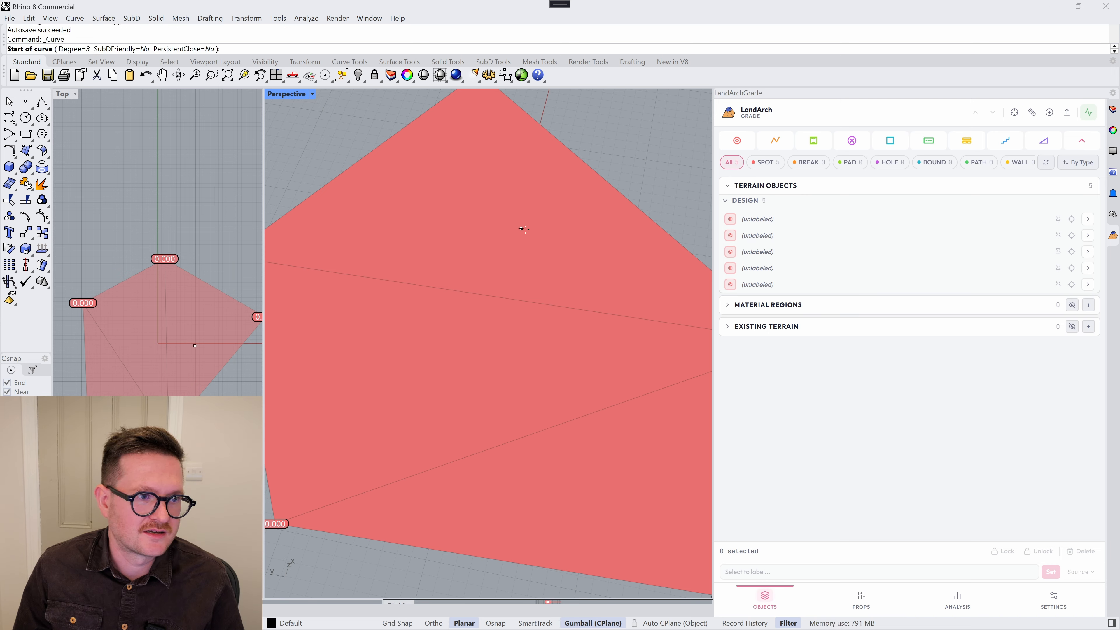
click(540, 225)
click(433, 222)
click(367, 300)
click(426, 370)
click(559, 354)
click(577, 289)
text(c)
key(Return)
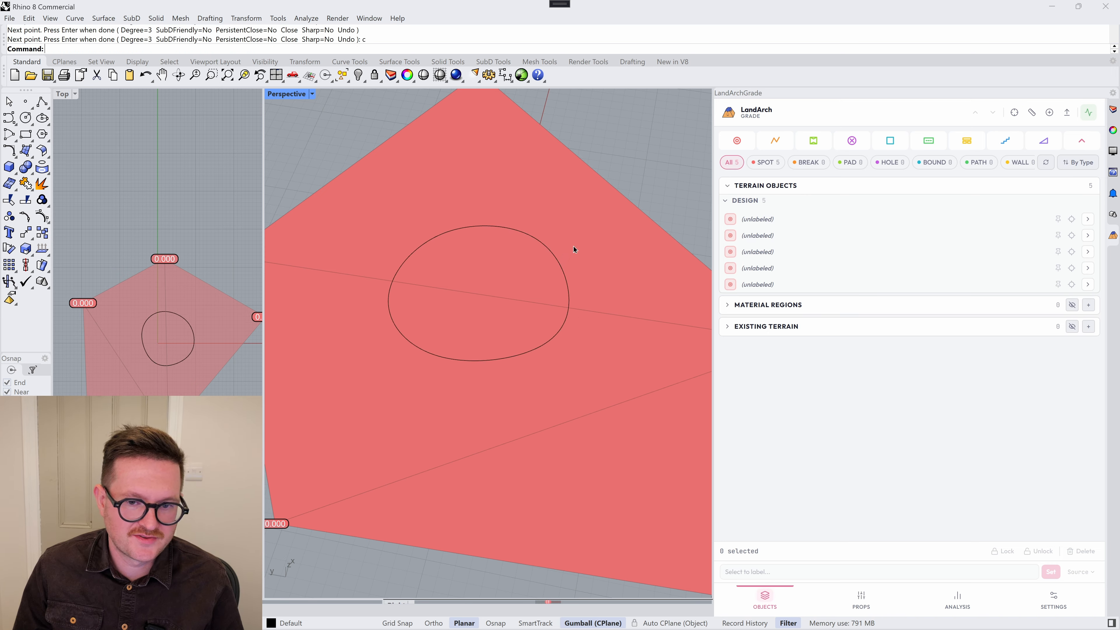
Step: Promote the closed curve to a pad with a curve simplification tolerance of 1, and delete the pad after viewing it
click(1088, 143)
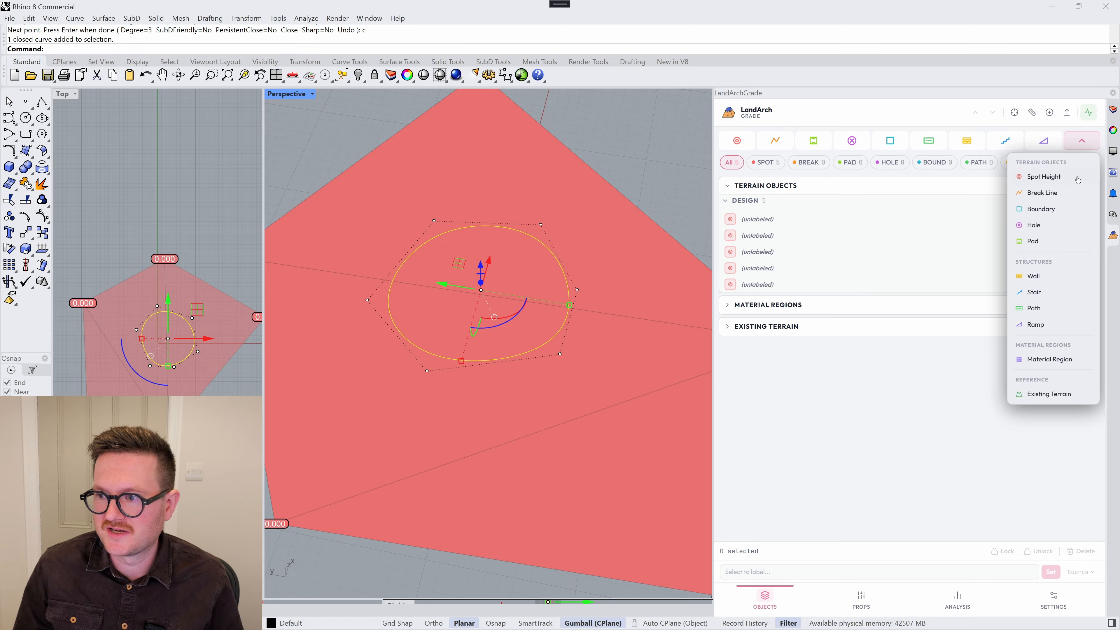
click(1062, 241)
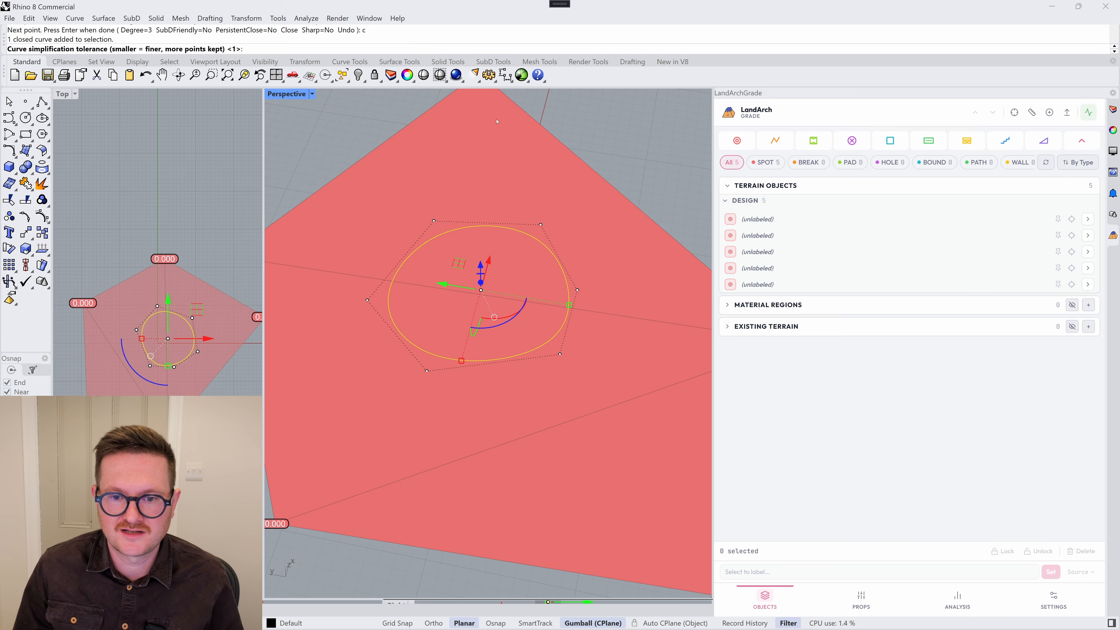
key(Return)
scroll(569, 344, up, 4)
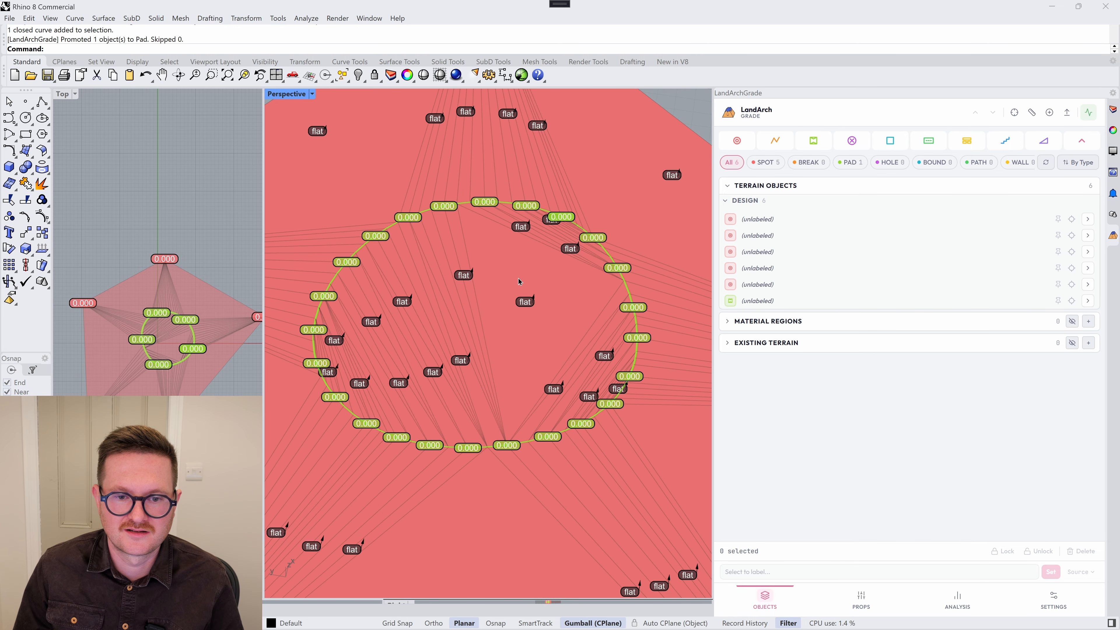
scroll(568, 349, down, 2)
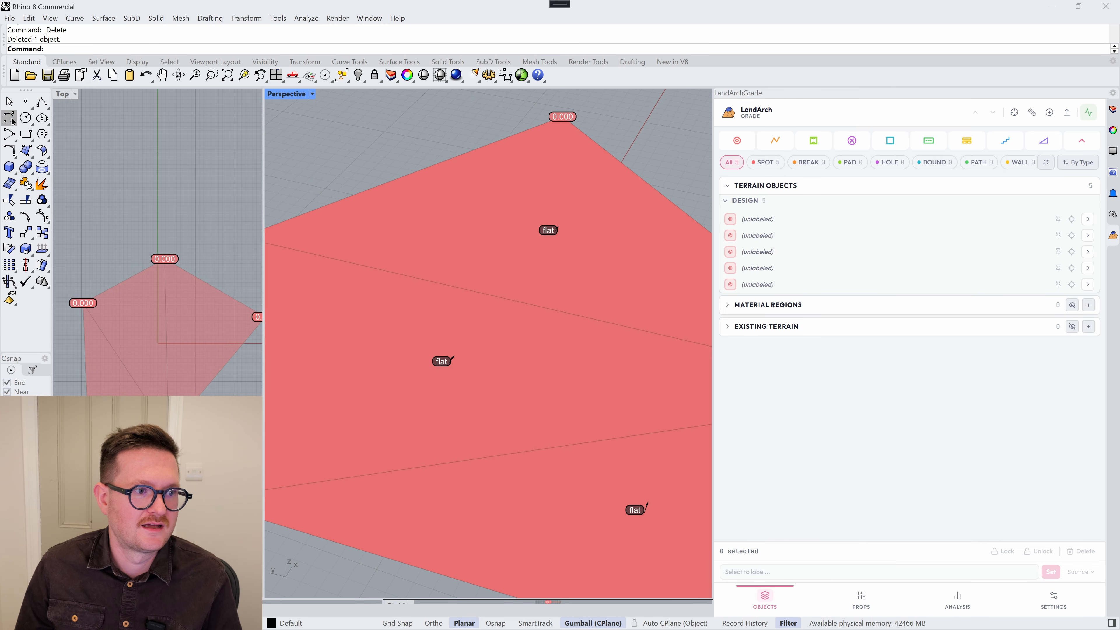
Step: Draw an open S-shaped degree-3 control point curve about 45.6 units long across the terrain
click(10, 118)
click(453, 228)
click(440, 256)
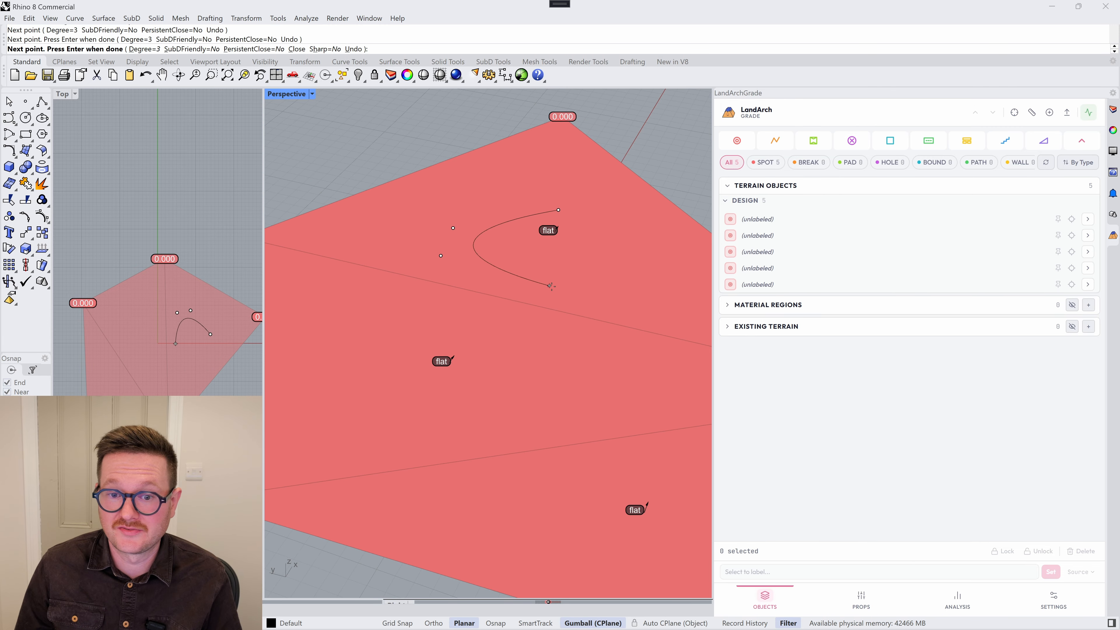
click(556, 287)
click(591, 302)
click(582, 350)
click(505, 365)
click(416, 380)
click(422, 426)
key(Return)
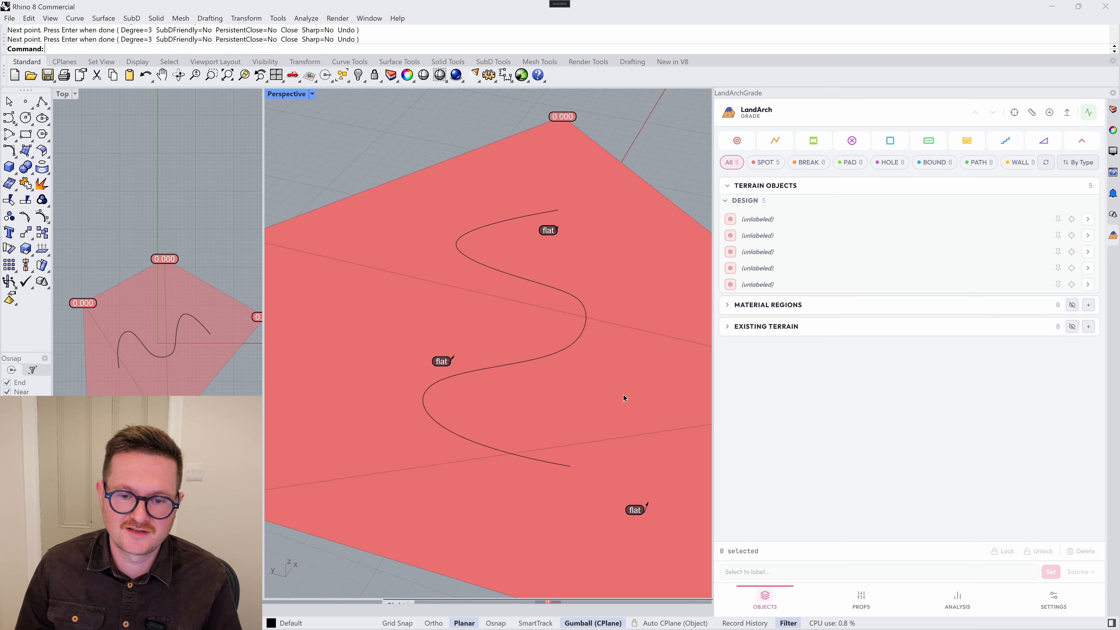
Step: Promote the open winding curve to a path, accepting the default settings
drag(550, 322, 550, 322)
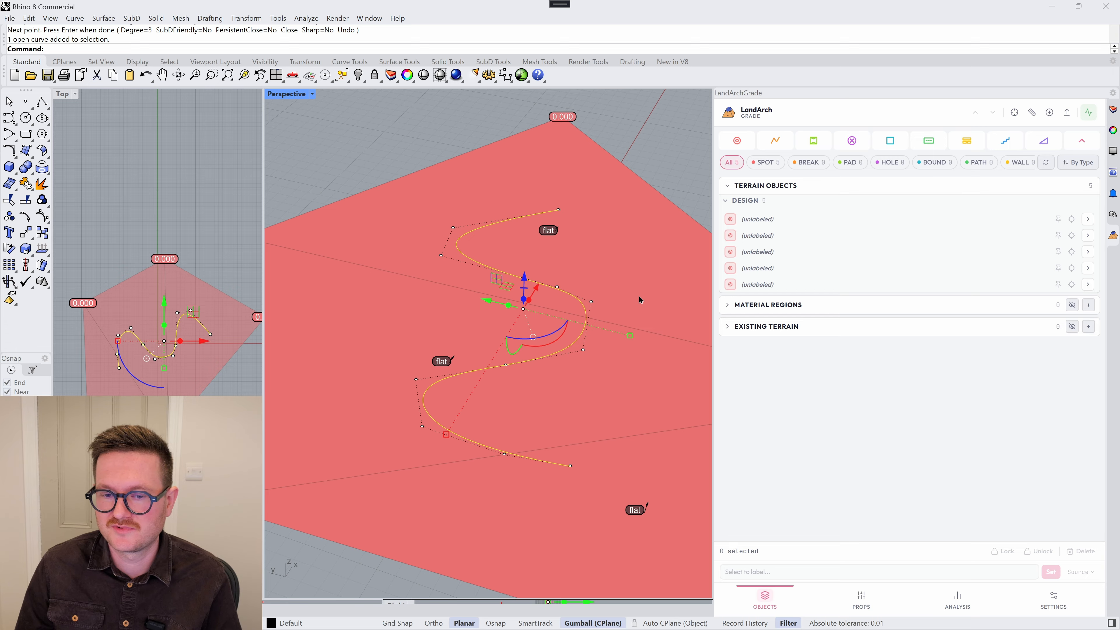
click(1081, 140)
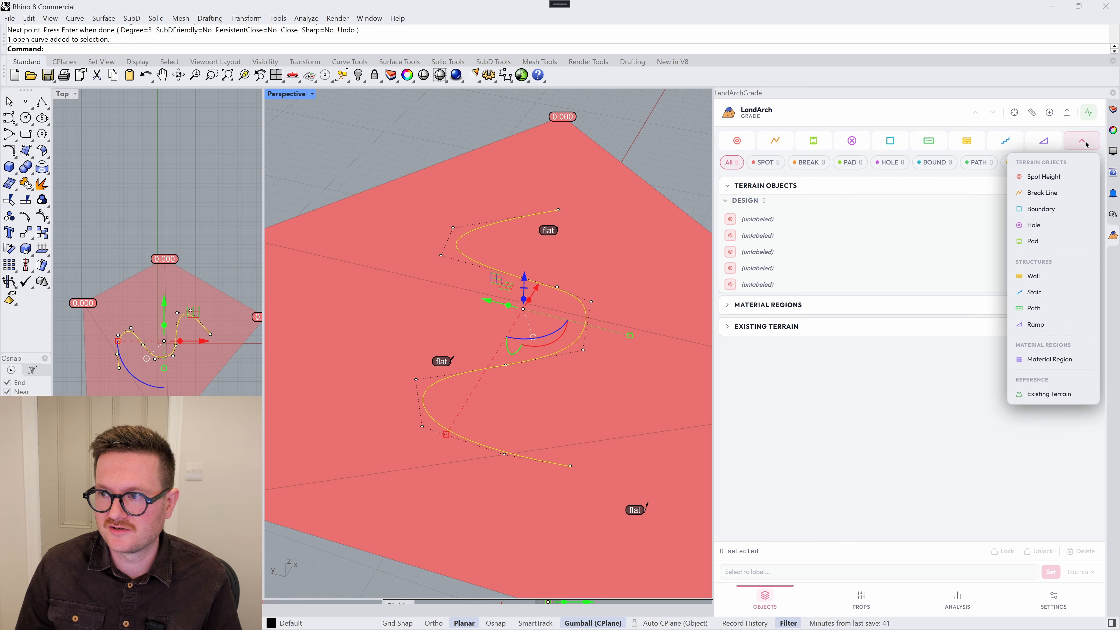
click(1061, 316)
key(Return)
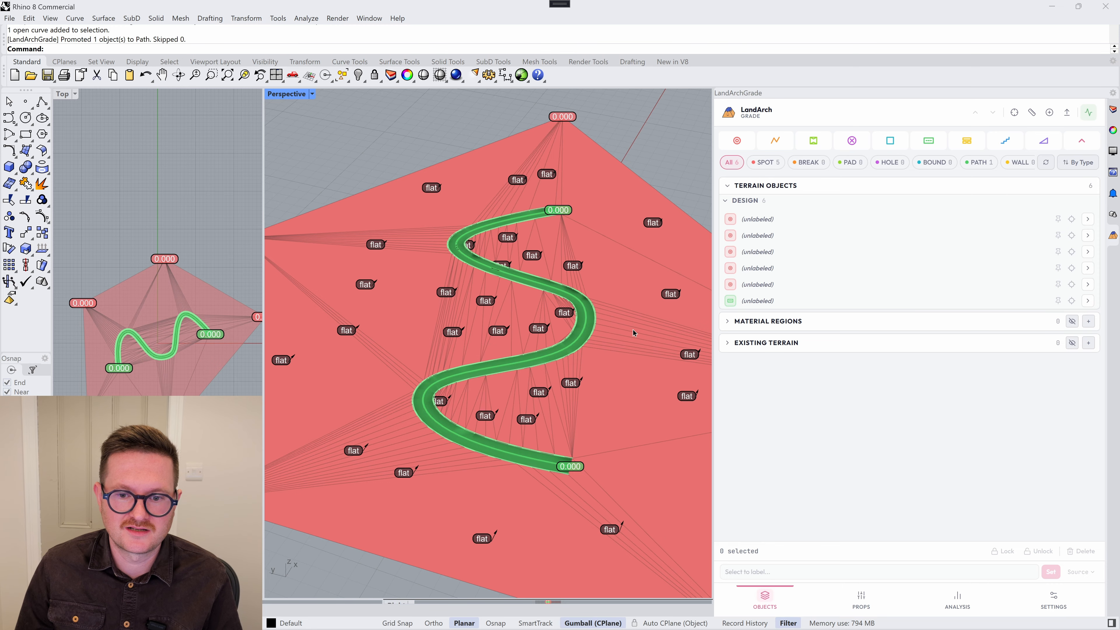
Step: Select the new path and apply a 1:40 gradient along its longitudinal section
scroll(591, 392, up, 3)
right_drag(590, 392, 598, 374)
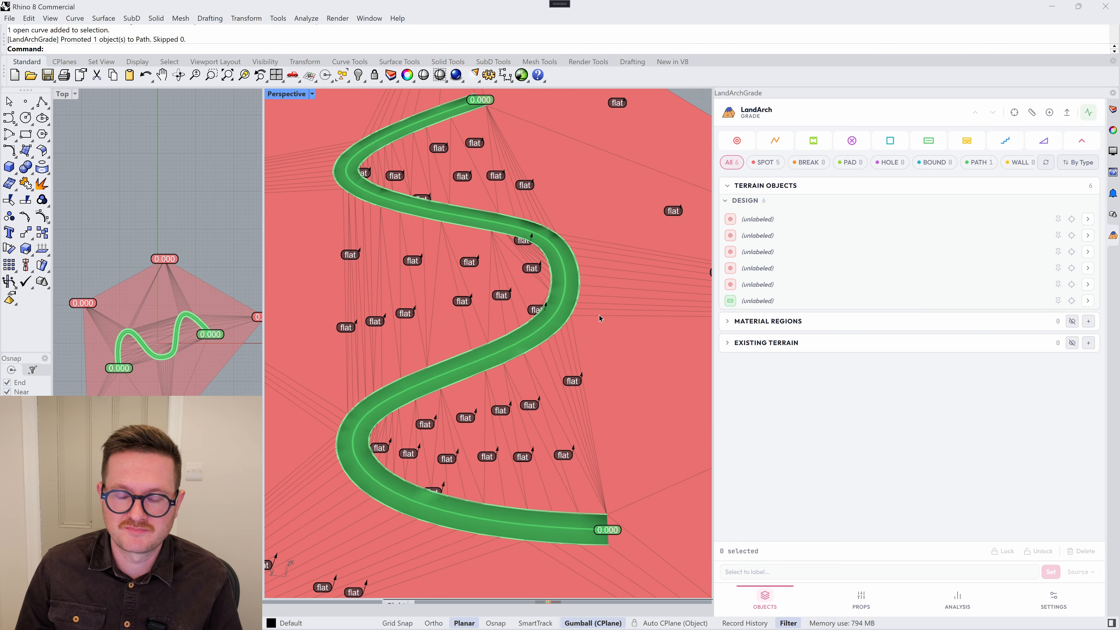
scroll(612, 303, down, 2)
right_drag(606, 302, 551, 323)
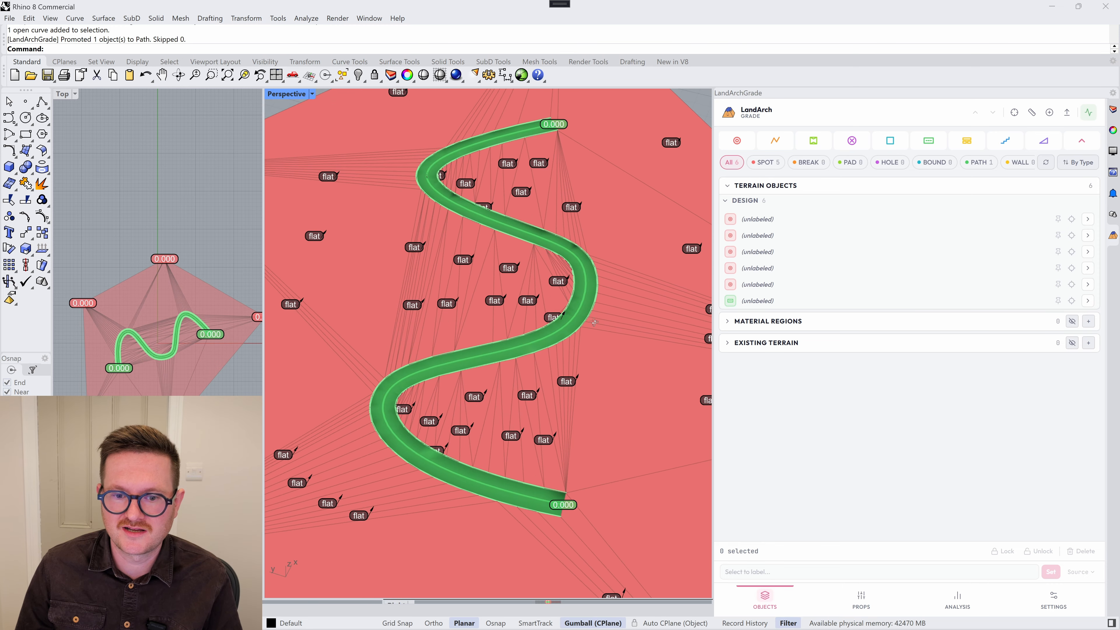
click(549, 323)
click(751, 551)
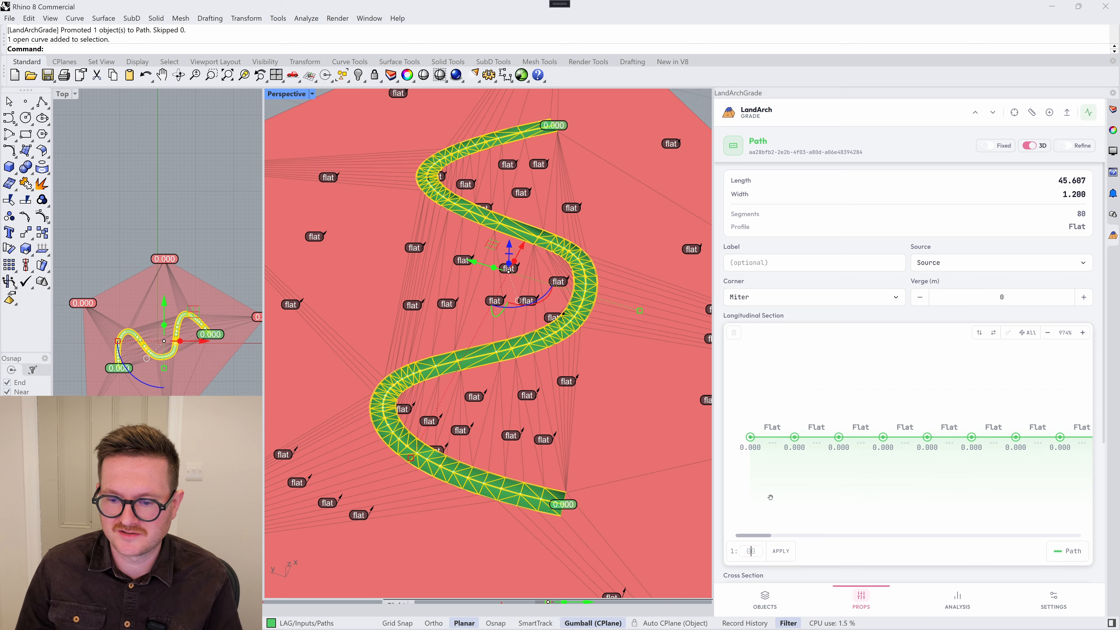
text(40)
key(Return)
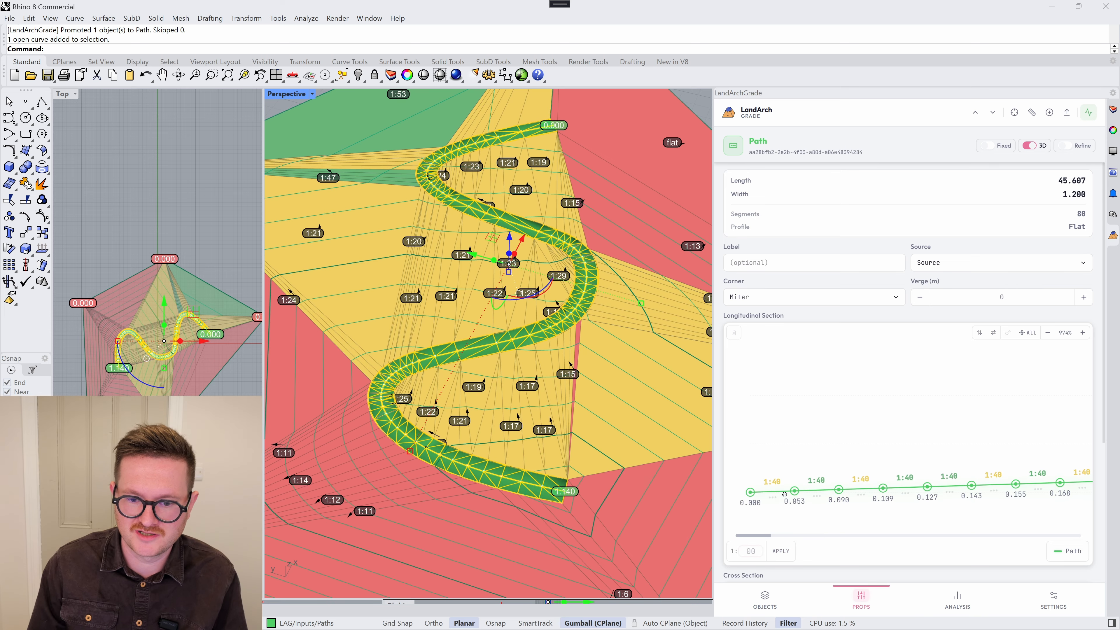
scroll(566, 324, down, 4)
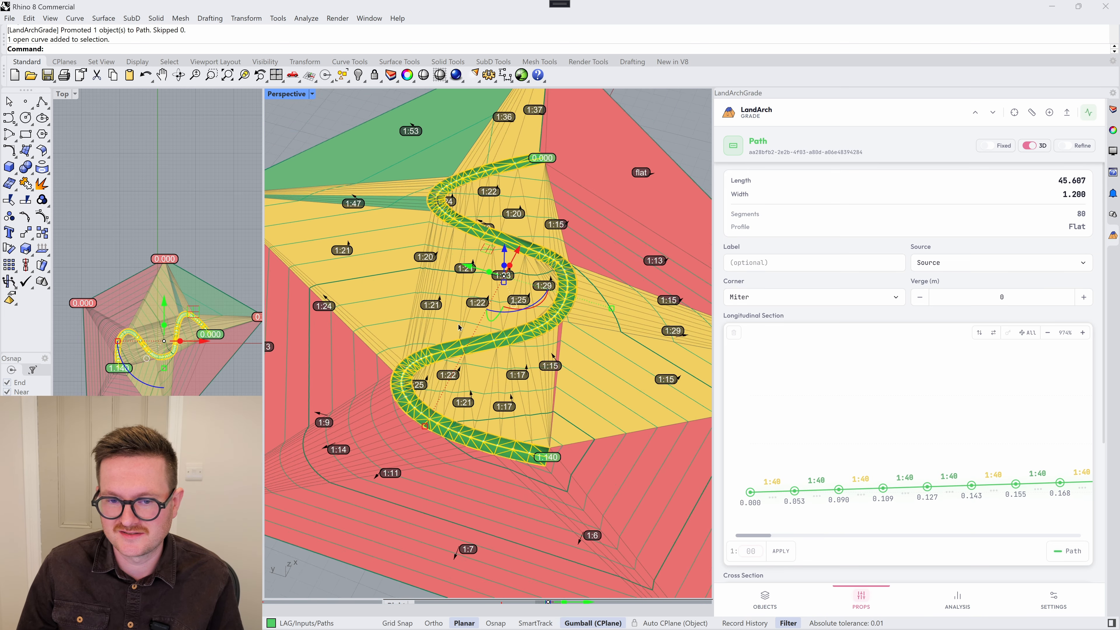
Step: Deselect the graded path and examine its surface and the surrounding terrain slopes up close and from several angles
scroll(641, 273, up, 4)
click(640, 272)
scroll(447, 358, up, 4)
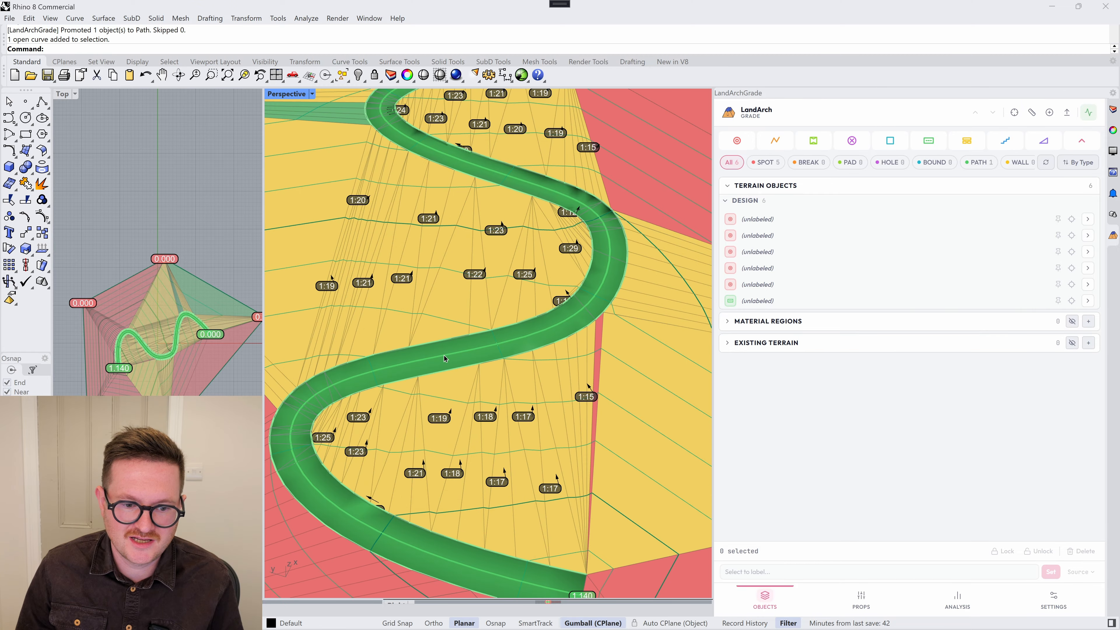
right_drag(447, 357, 468, 319)
scroll(540, 223, down, 4)
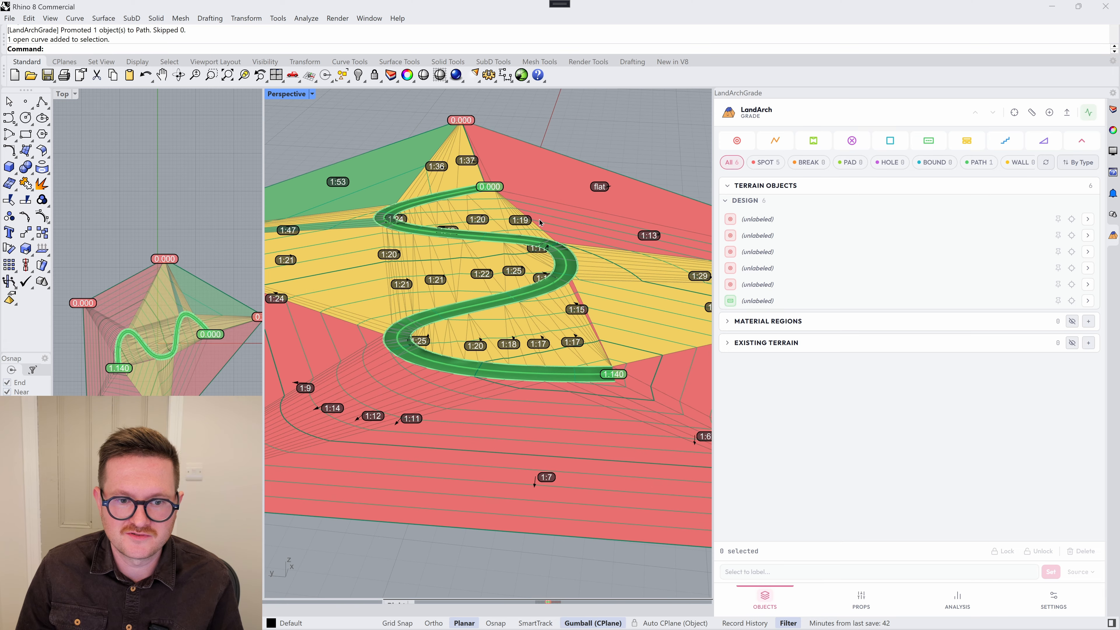
right_drag(540, 223, 562, 270)
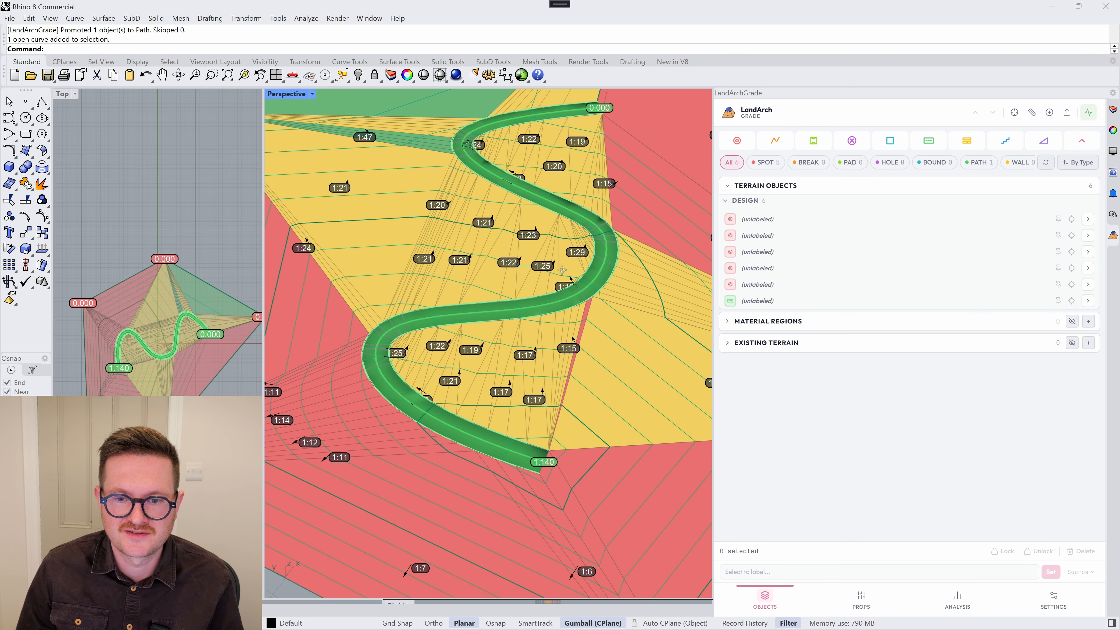
scroll(454, 358, down, 9)
scroll(550, 346, up, 4)
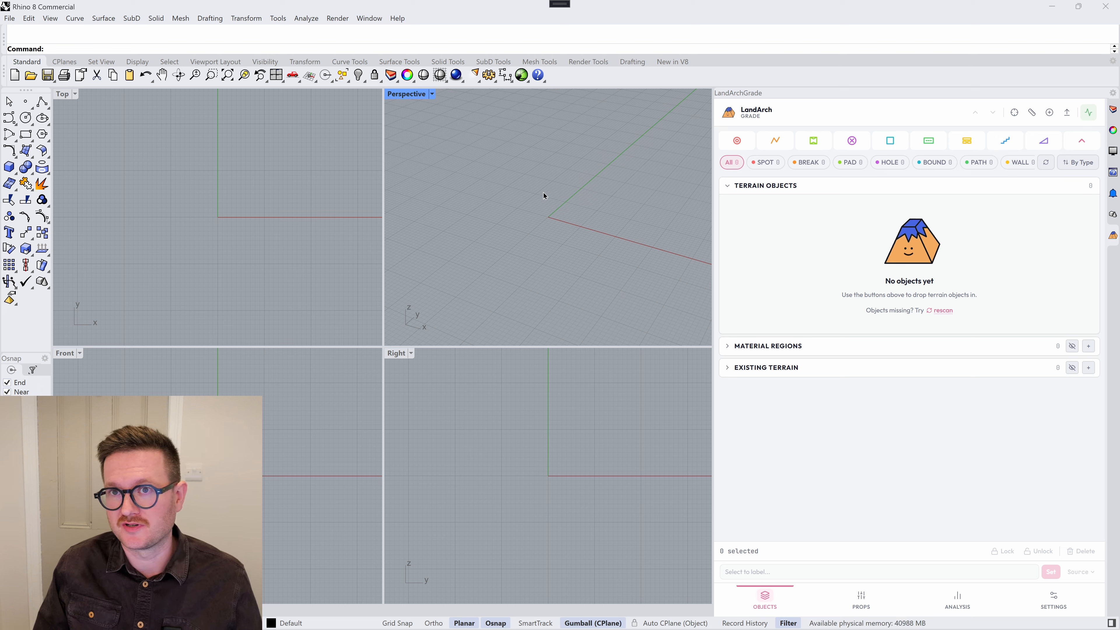
Step: Place seven point objects on the ground plane, six in a rough ring around one central point
click(26, 101)
click(545, 176)
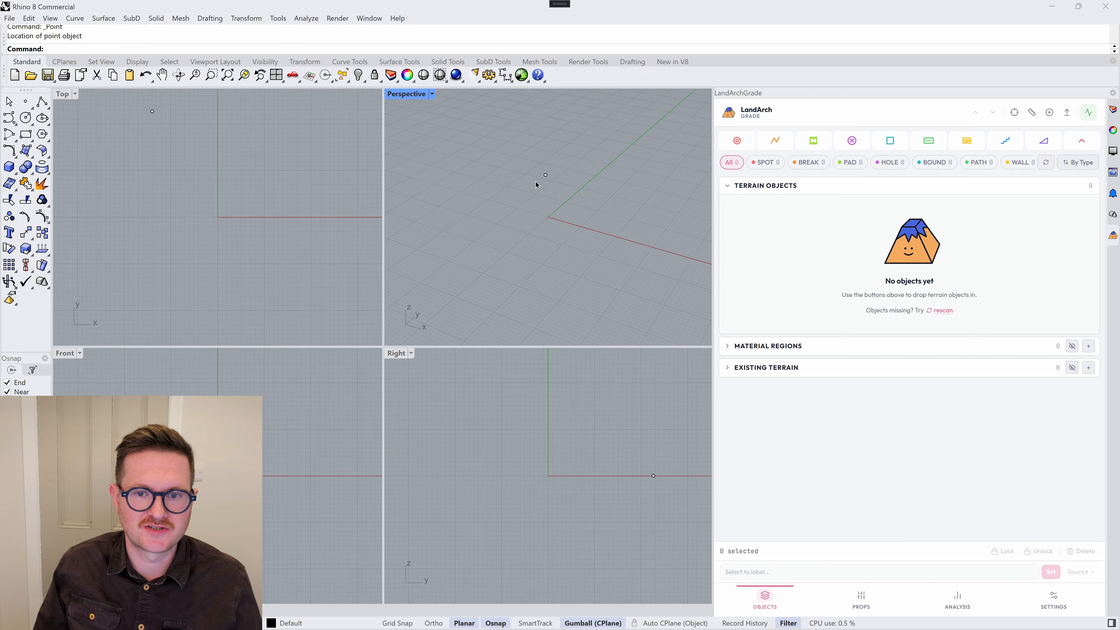
right_click(478, 199)
click(477, 199)
right_click(454, 268)
click(453, 268)
right_click(545, 305)
click(546, 306)
right_click(646, 272)
click(645, 272)
right_click(638, 202)
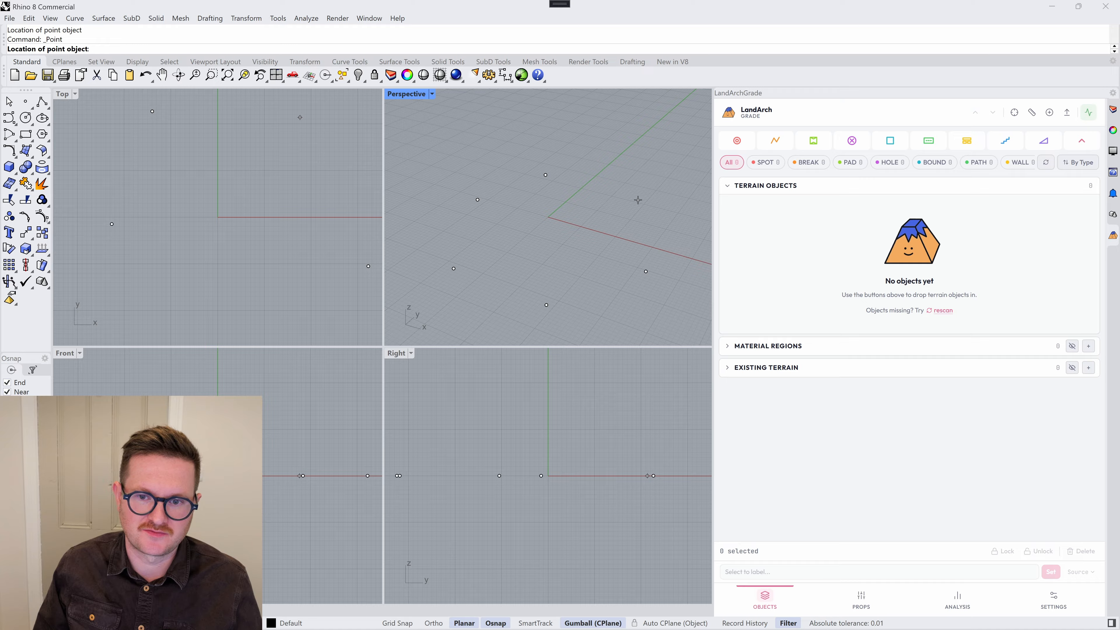
click(637, 200)
right_click(552, 231)
click(550, 231)
Step: Raise the central point to a height of about 3.34 m
scroll(558, 237, up, 2)
click(548, 231)
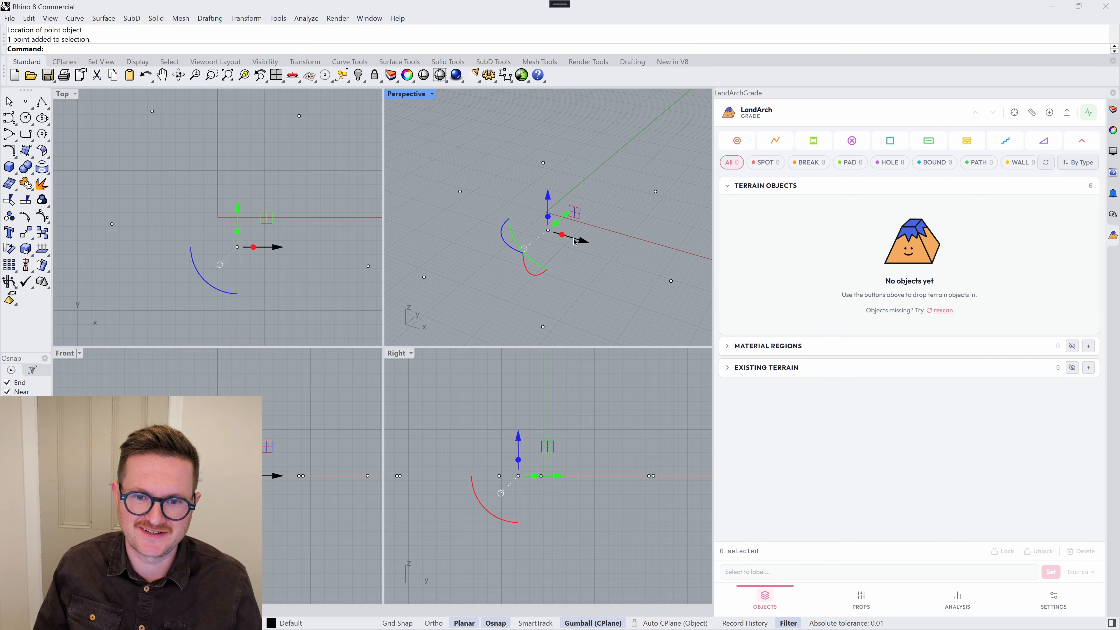
drag(548, 197, 548, 183)
click(620, 194)
Step: Lower two opposite perimeter points of the ring to about -1.27 m and -1.46 m
click(655, 191)
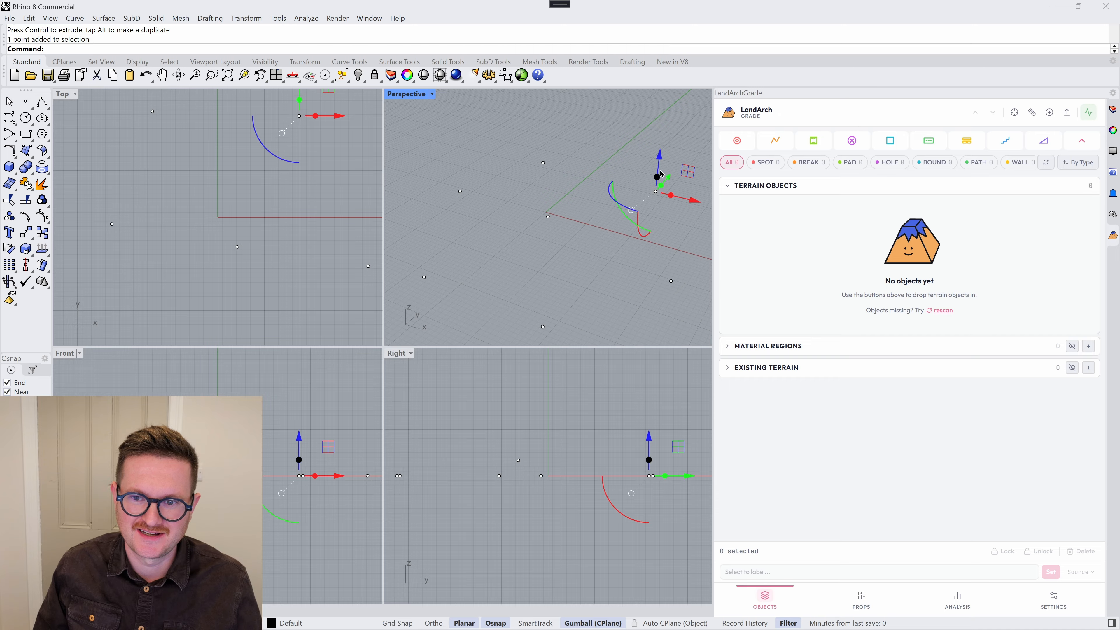
click(424, 277)
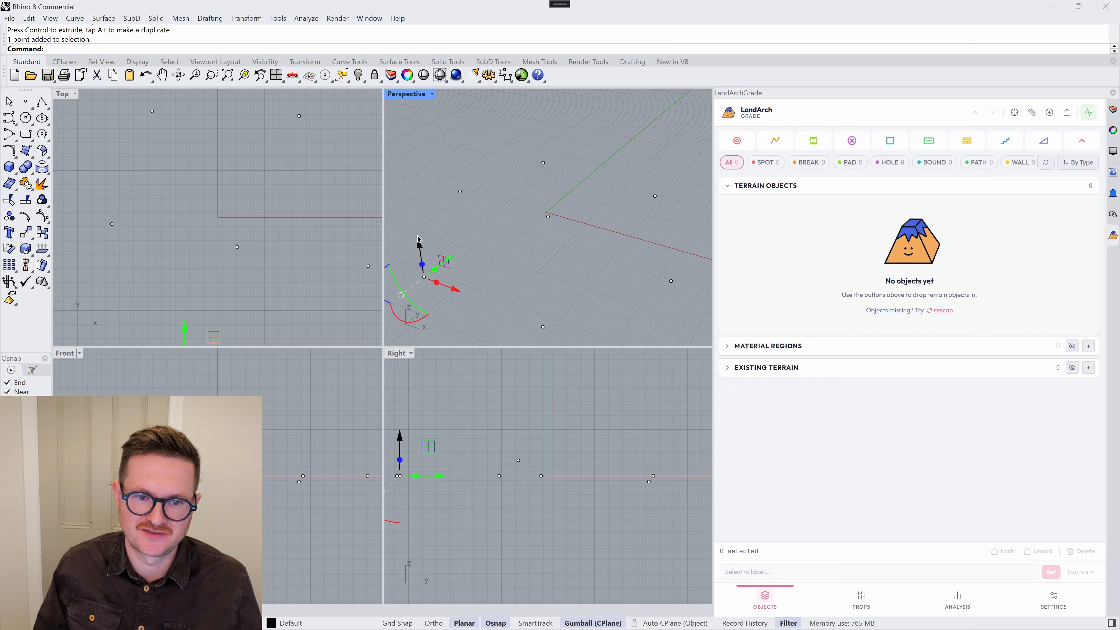
drag(420, 246, 421, 255)
click(577, 270)
right_drag(578, 270, 545, 260)
scroll(539, 218, down, 3)
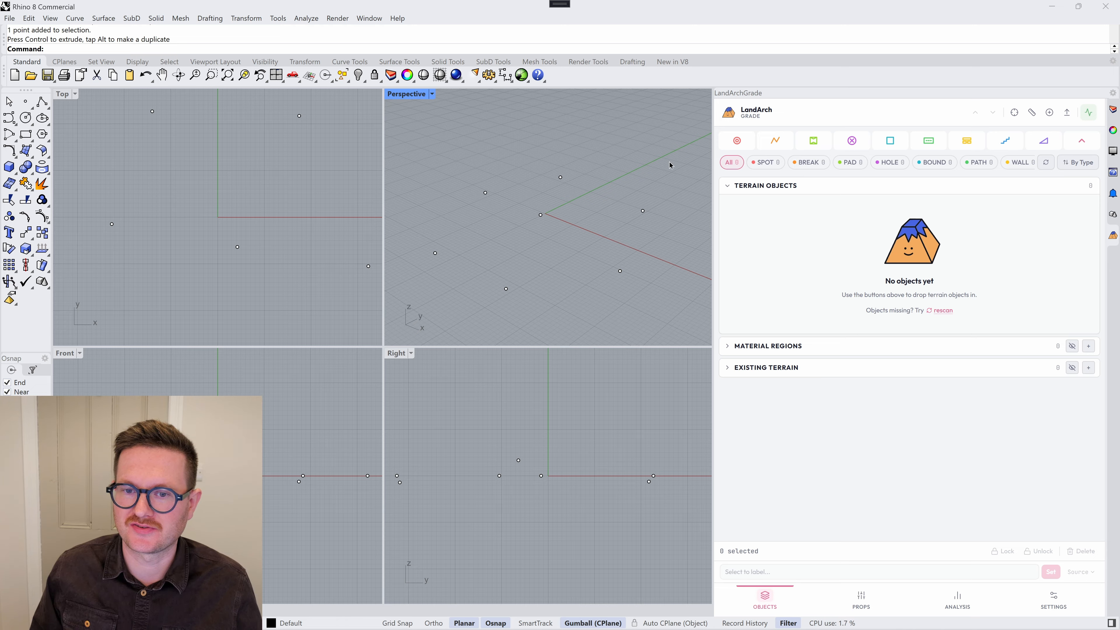
Step: Select all seven points and promote them to Existing Terrain
drag(671, 158, 418, 305)
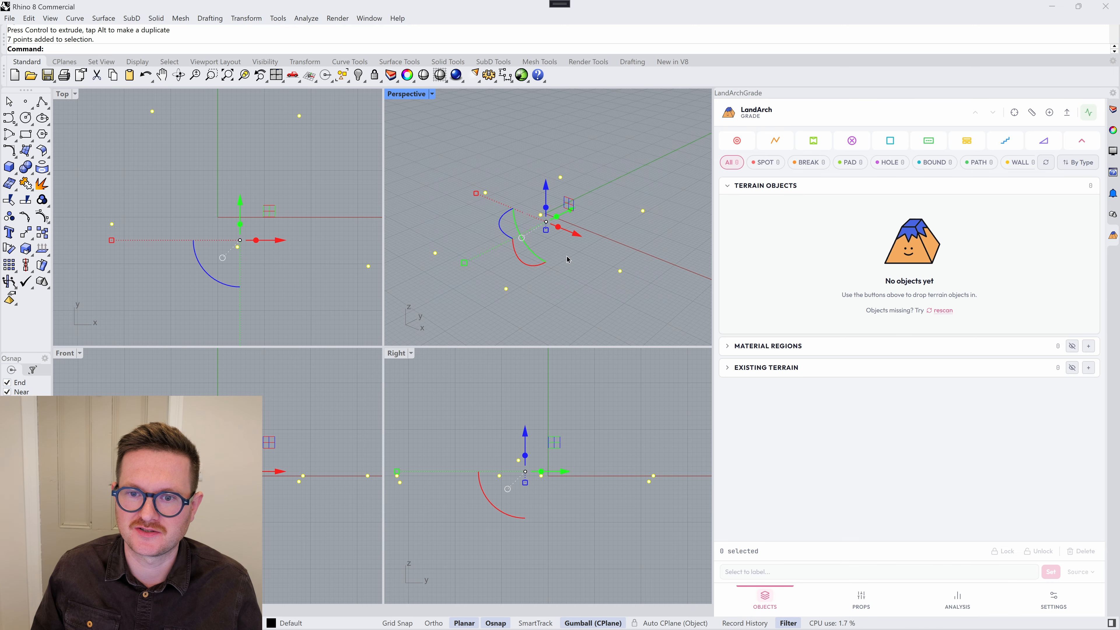
click(1084, 142)
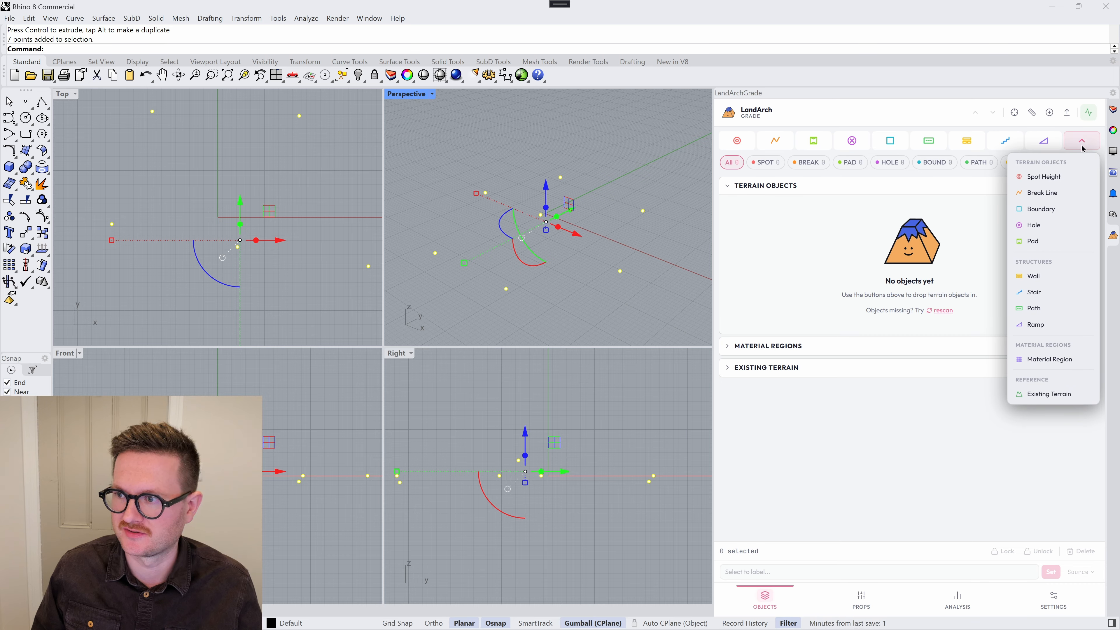
click(1062, 394)
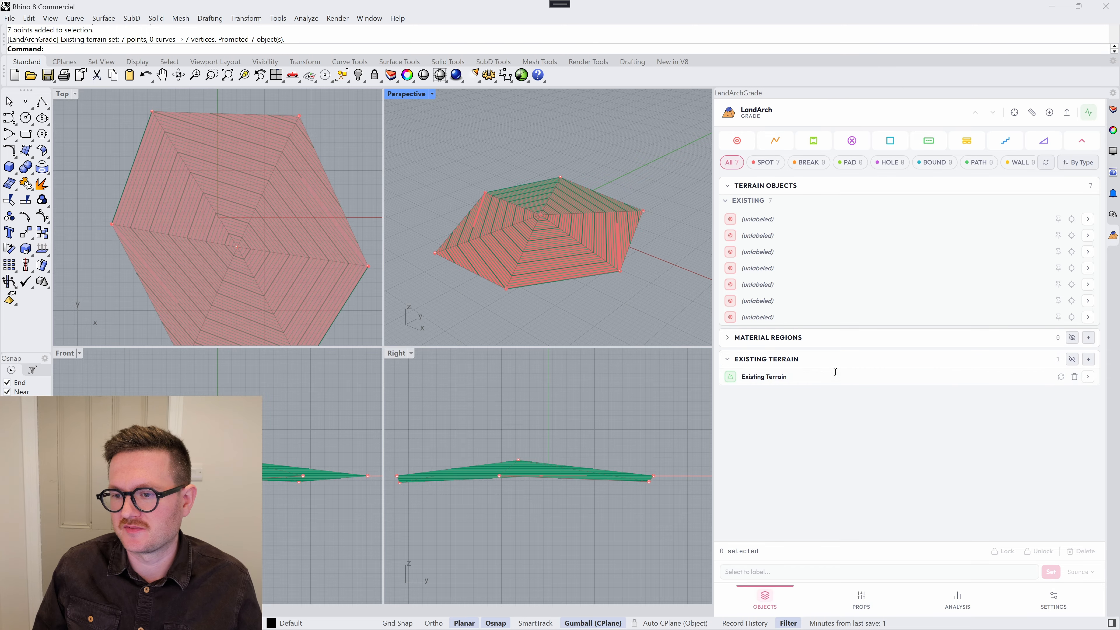
Step: Inspect the existing terrain's properties and its Replace Existing Terrain prompt, keeping the current terrain
click(912, 381)
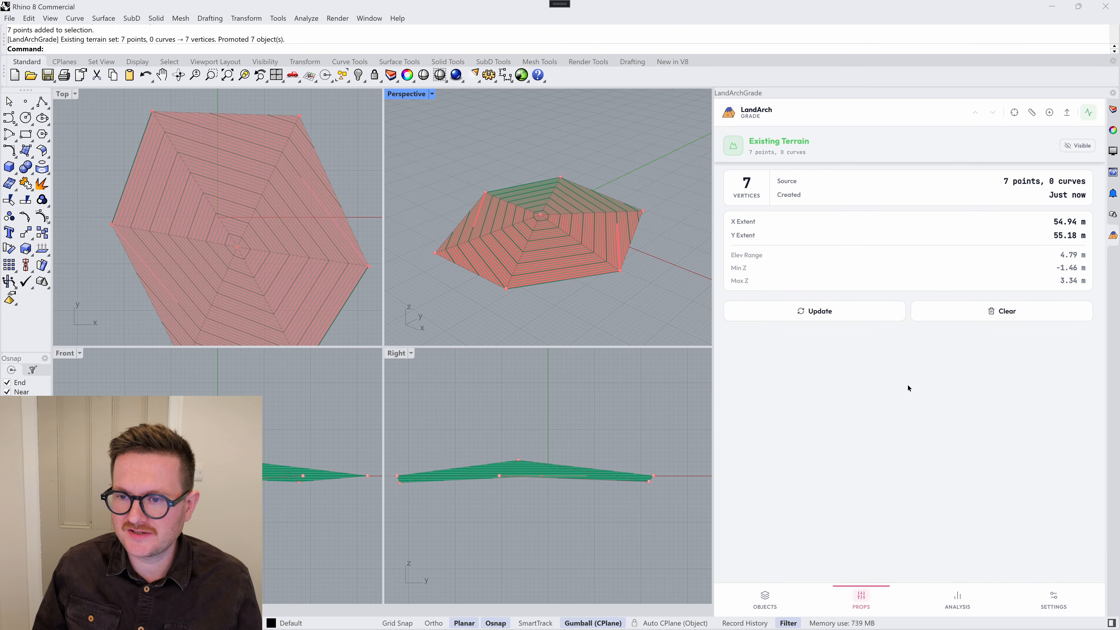
click(765, 598)
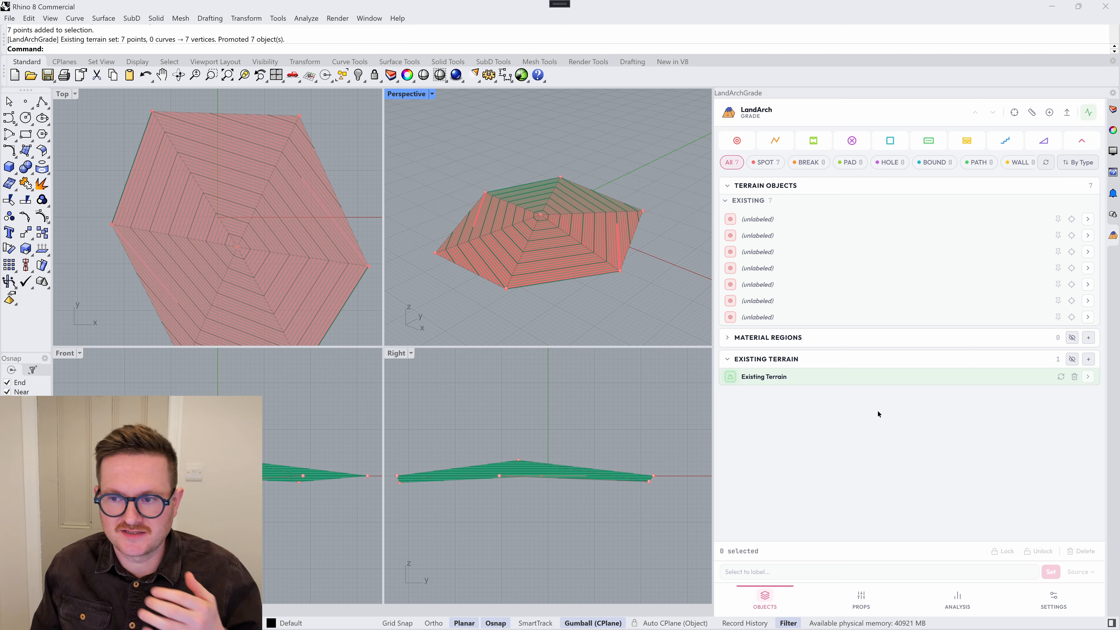
click(1060, 377)
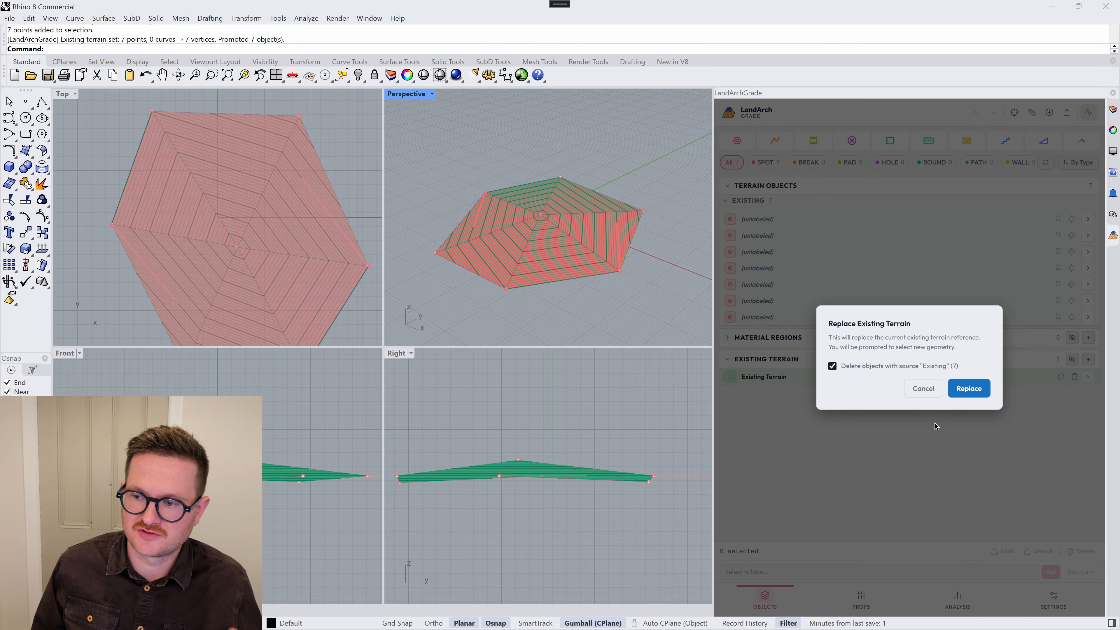
click(969, 389)
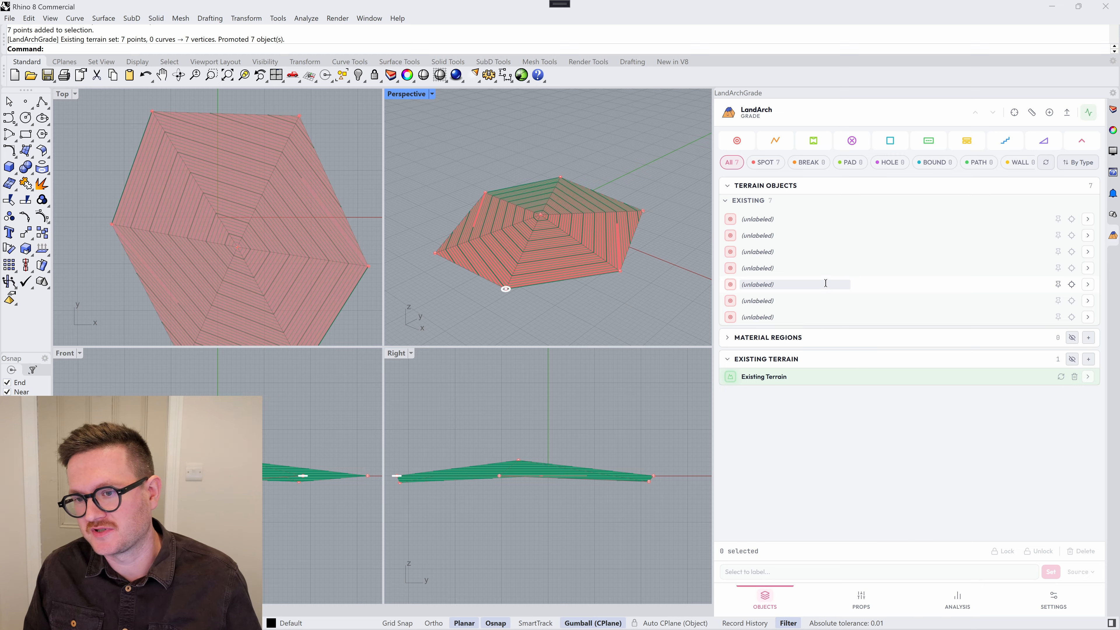
Step: Maximize the Perspective view of the terrain and show its earthworks analysis
scroll(537, 209, up, 2)
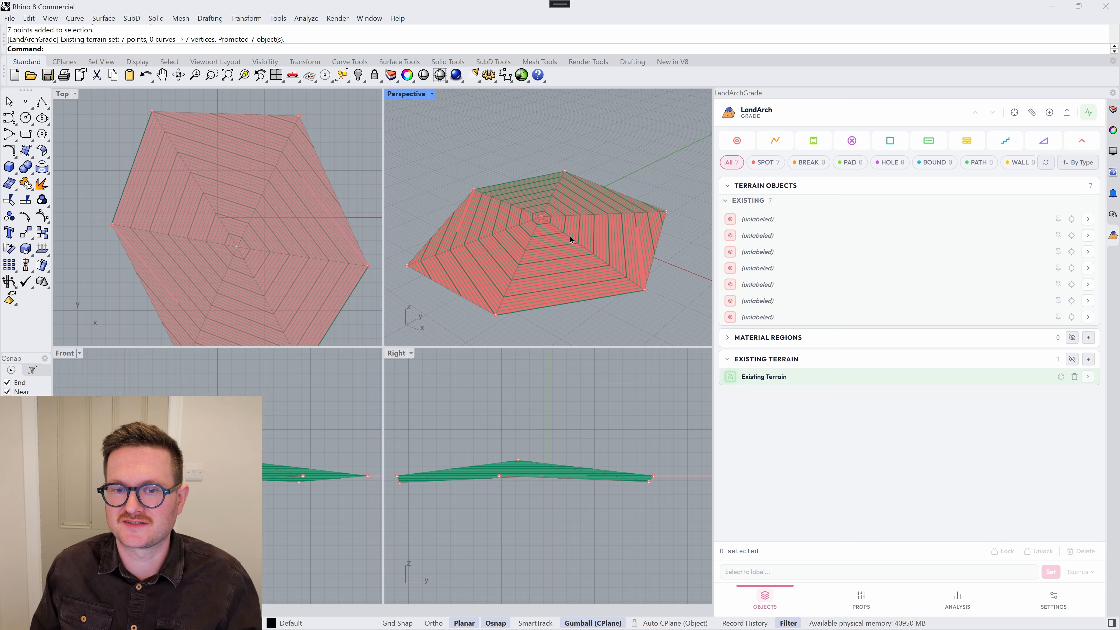
scroll(571, 241, up, 3)
double_click(404, 98)
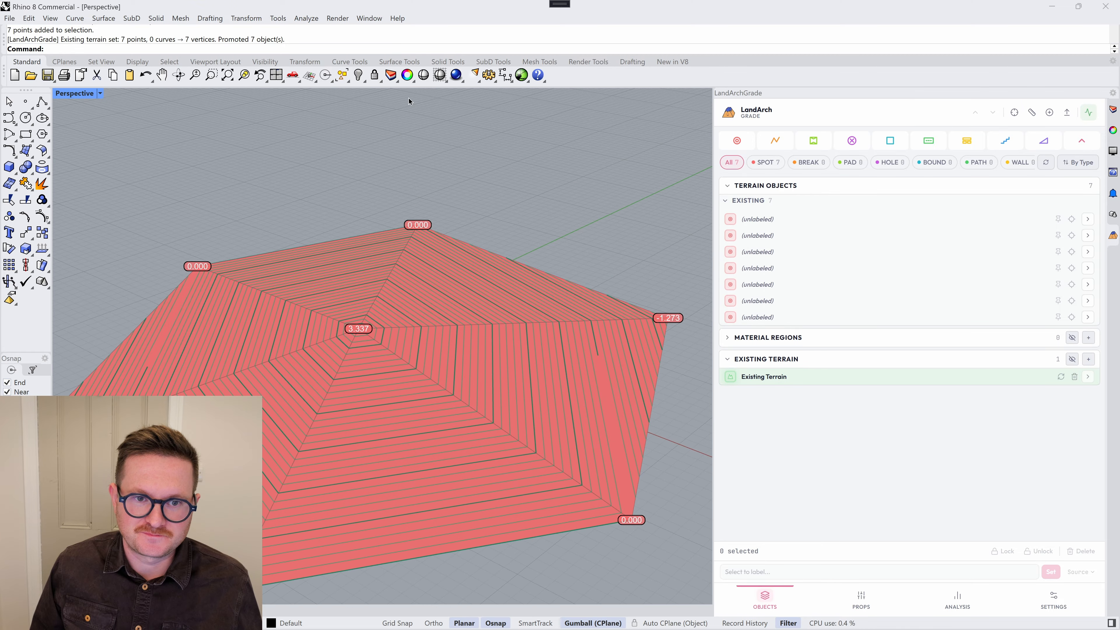
scroll(463, 317, down, 3)
right_drag(463, 317, 481, 362)
scroll(482, 362, up, 2)
scroll(454, 308, down, 3)
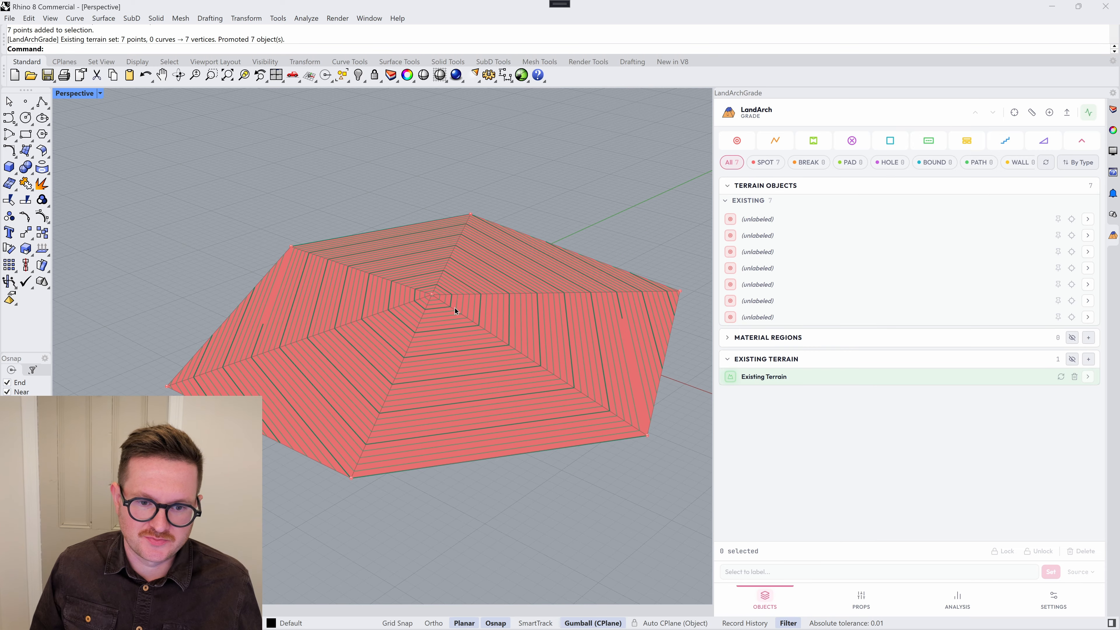
scroll(538, 325, up, 3)
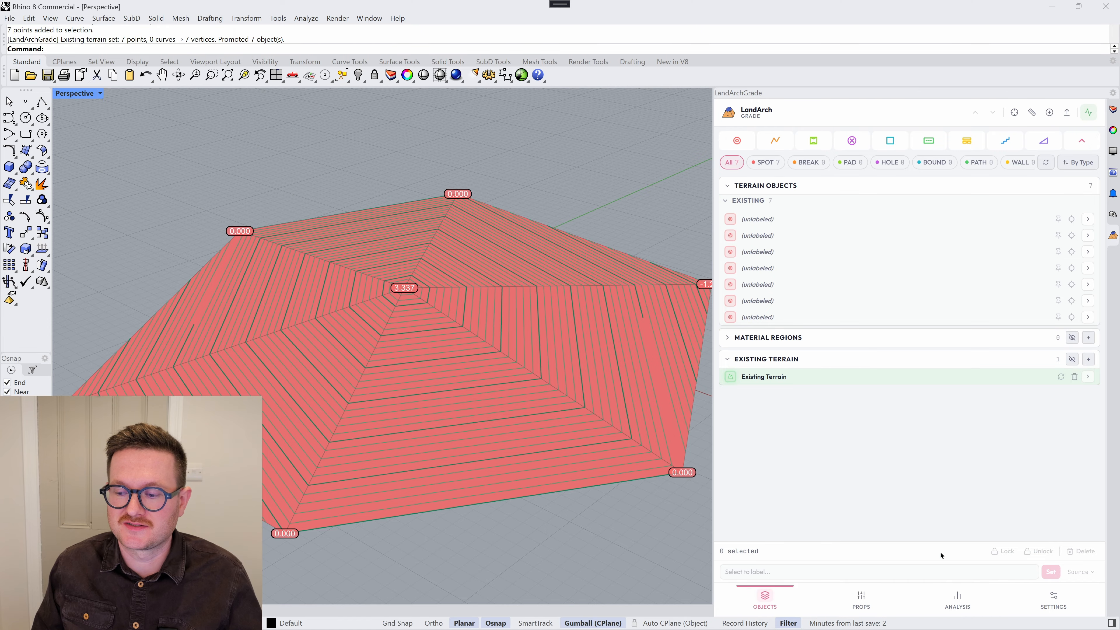
click(957, 602)
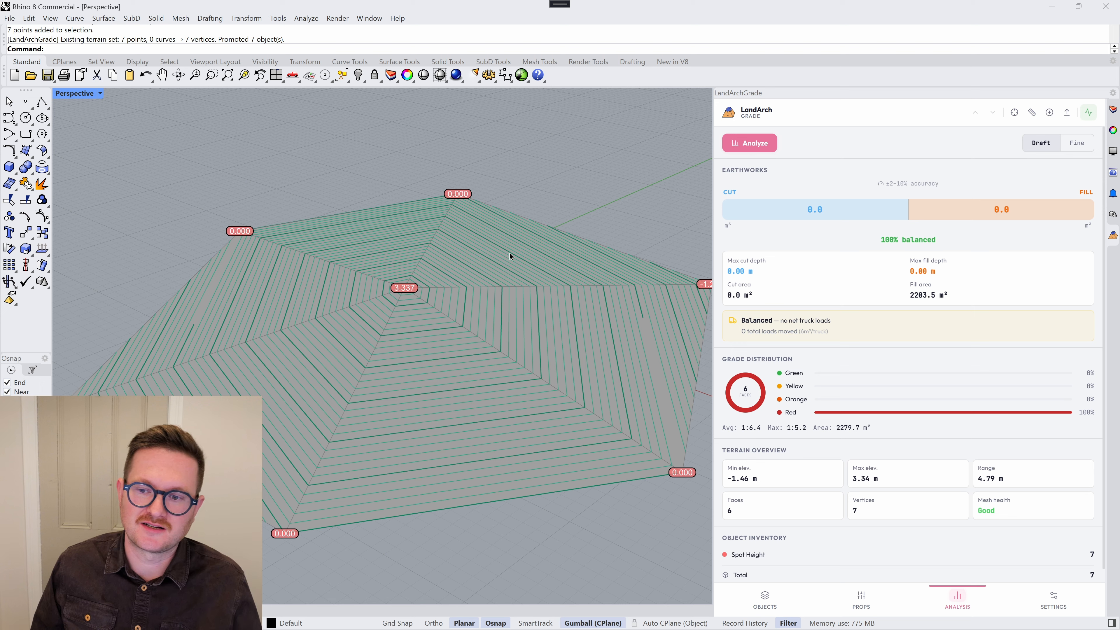
Step: Lower the central spot height to about 2.76 m and raise it to about 3.49 m to compare cut and fill
click(403, 289)
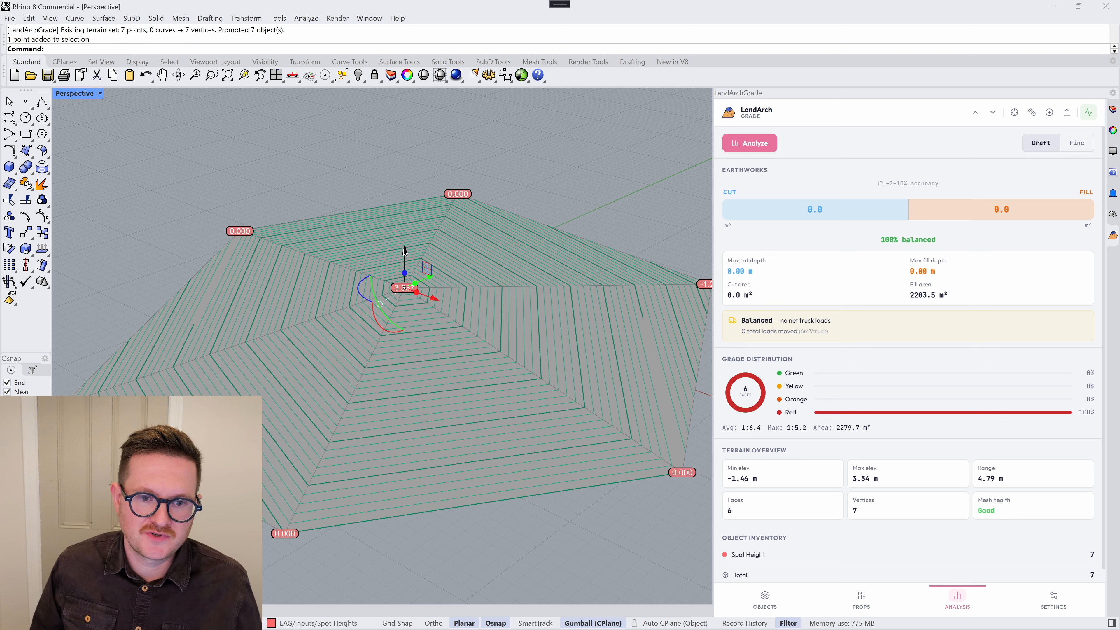
drag(404, 251, 405, 258)
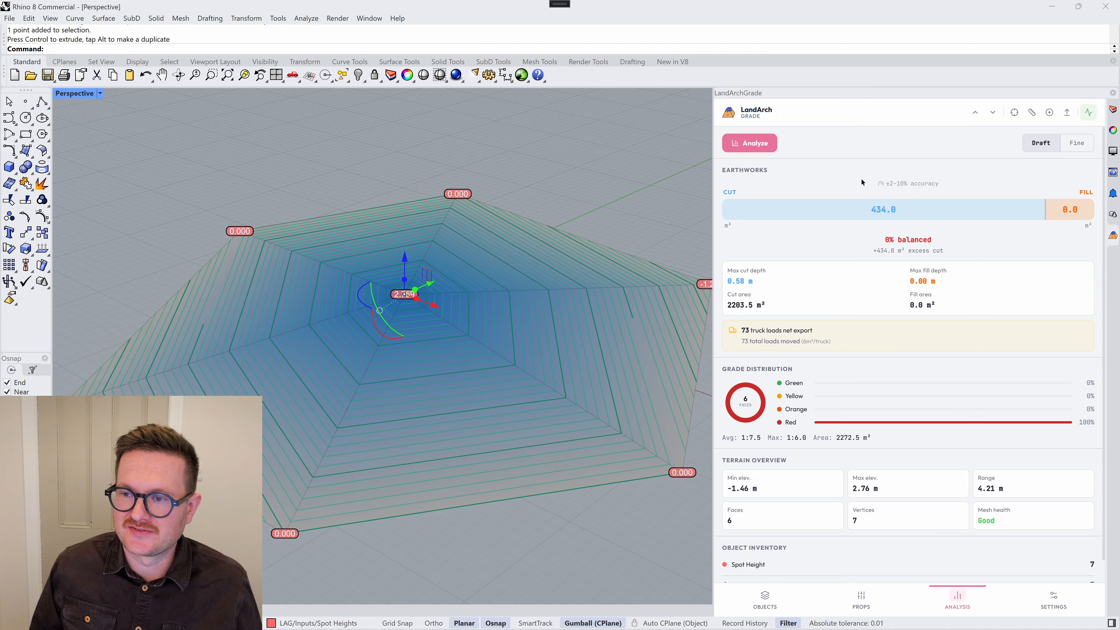
mouse_move(404, 263)
mouse_down()
mouse_move(405, 242)
mouse_move(406, 253)
mouse_up()
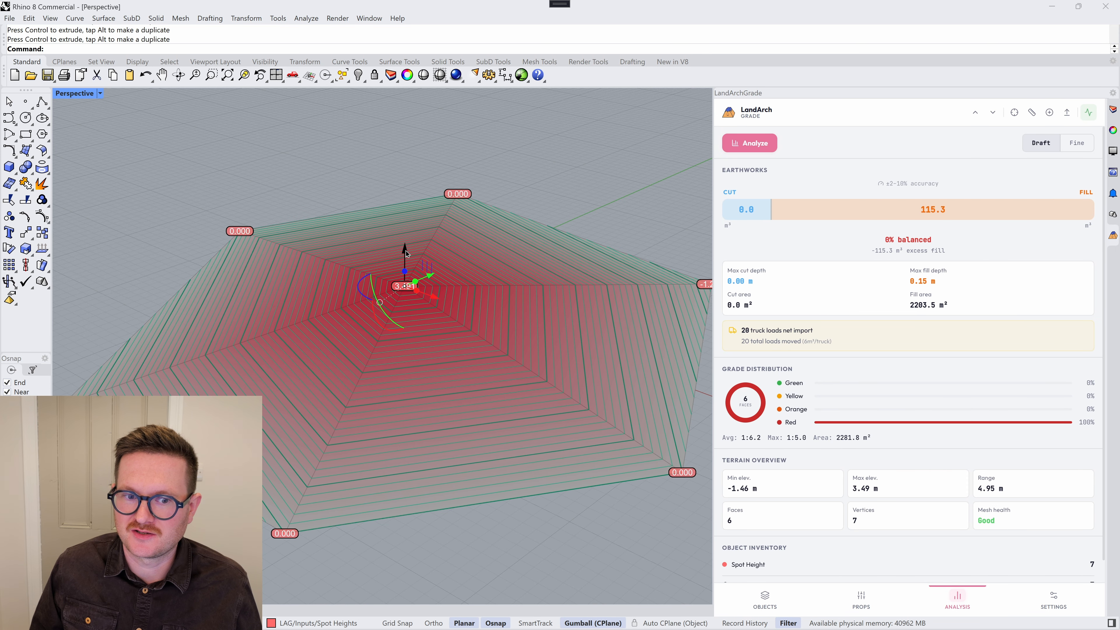
key(Escape)
Step: Add a design spot height on the slope northeast of the peak and lower it to about 0.91 m
click(765, 599)
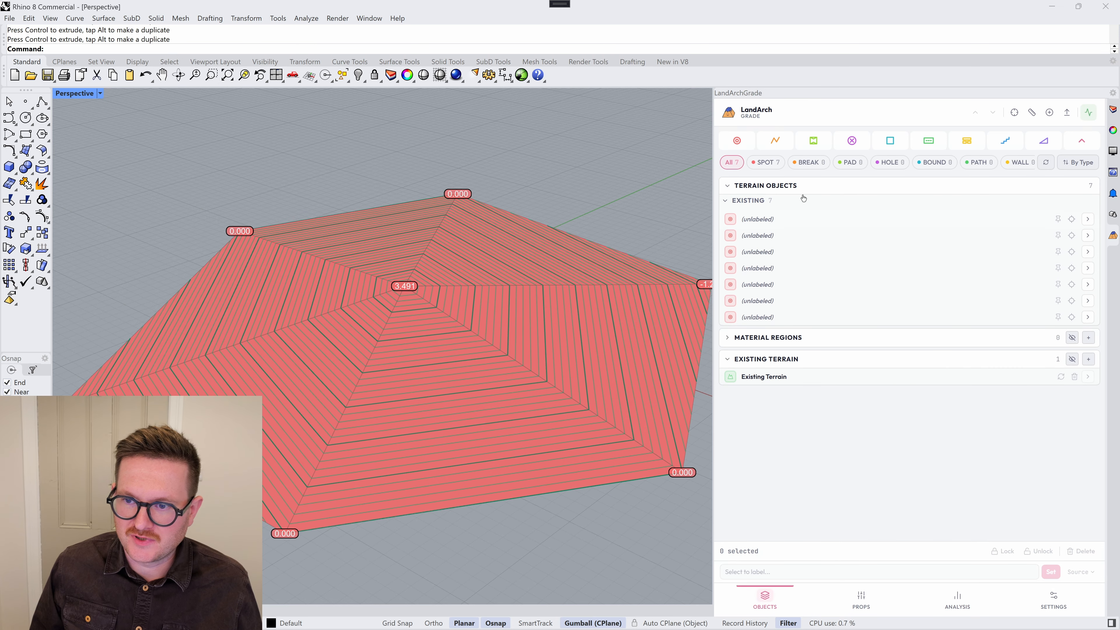
click(736, 140)
click(578, 320)
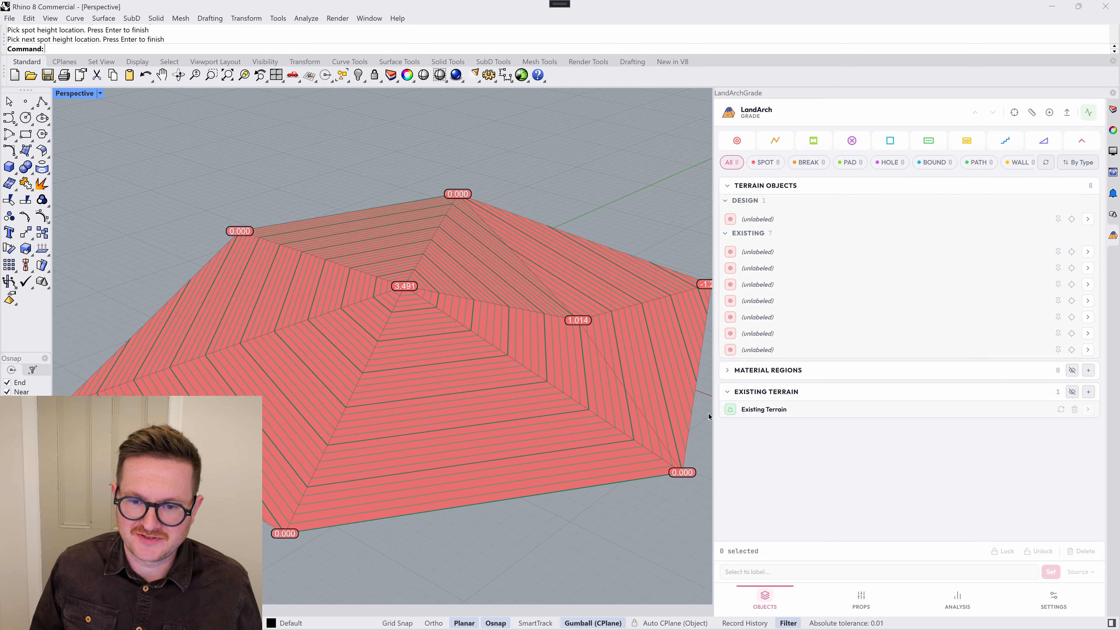
click(592, 326)
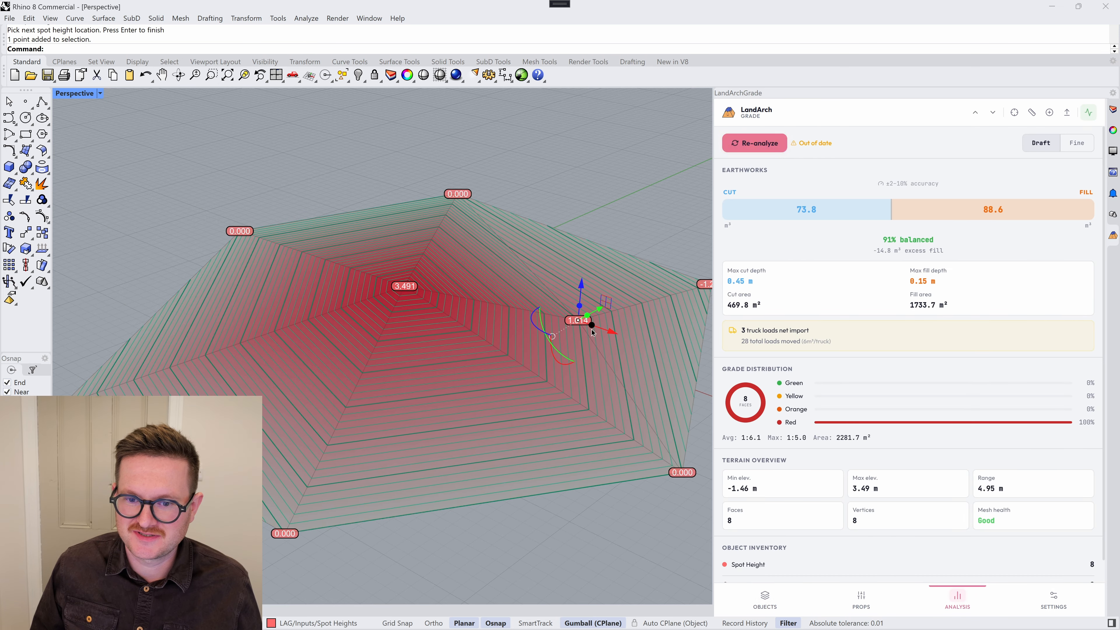
drag(581, 283, 582, 284)
drag(581, 285, 581, 288)
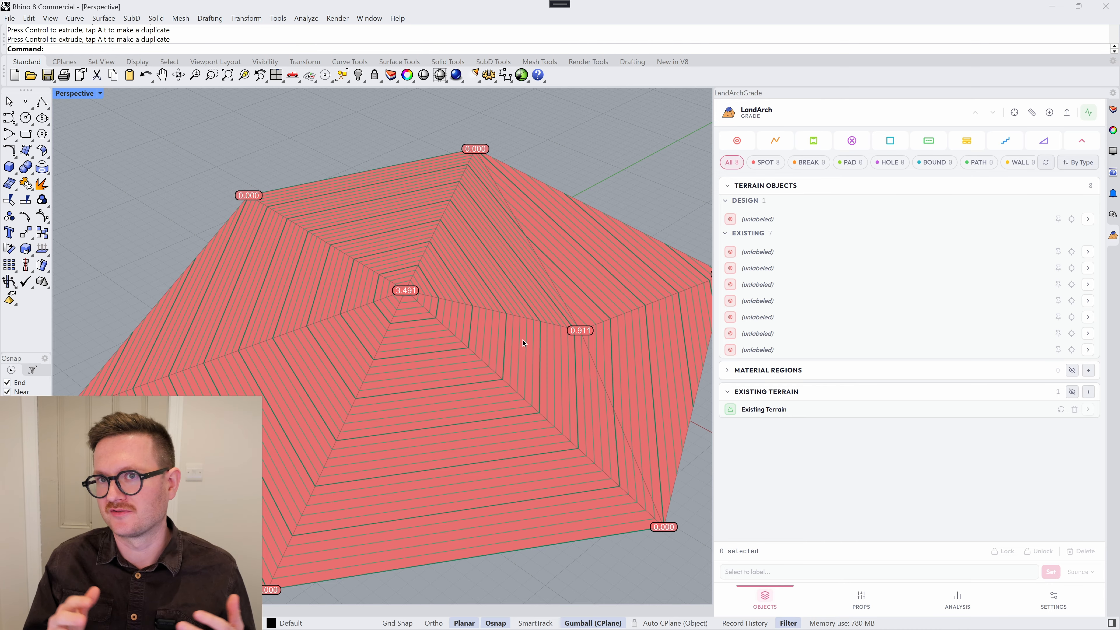
Step: Return to the four-view layout and draw a closed degree-3 control point curve through eight points north of the peak in Top view
right_drag(489, 333, 237, 207)
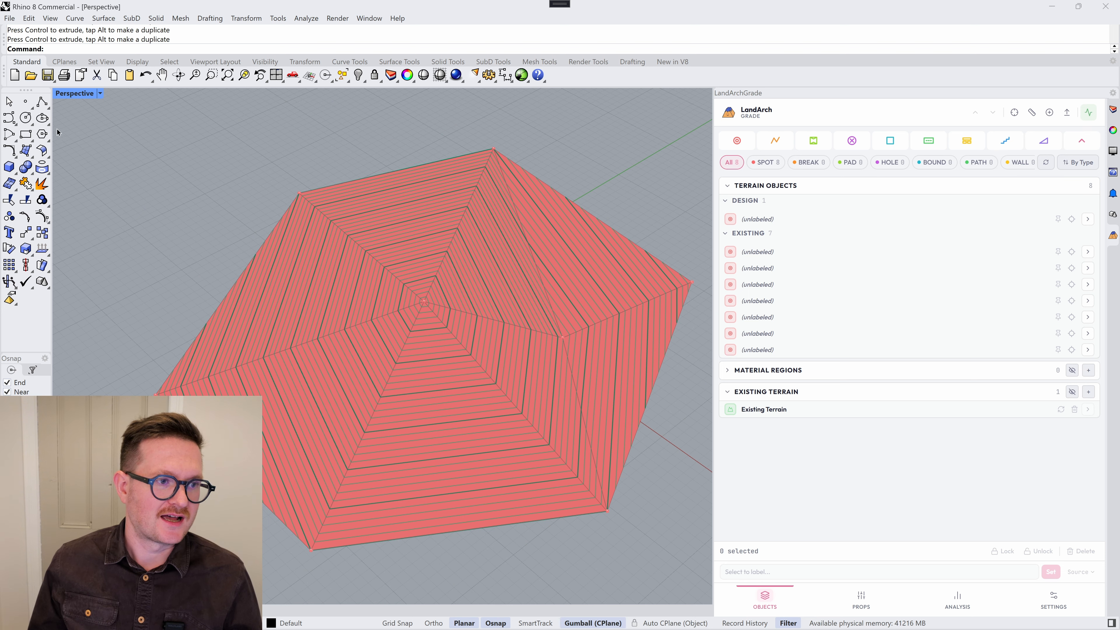
click(8, 117)
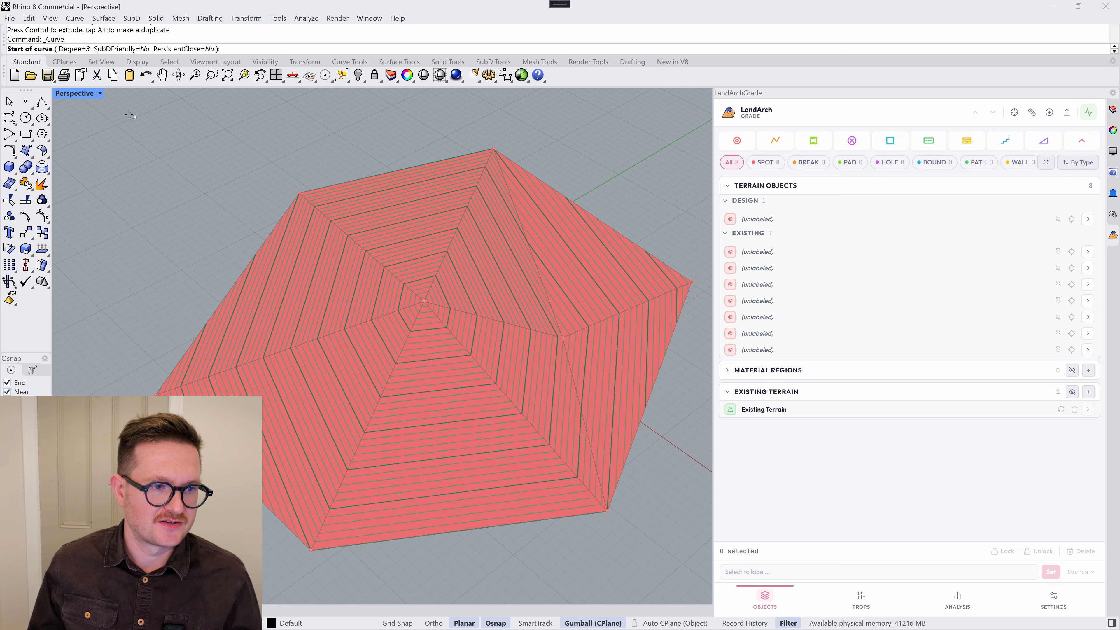
double_click(77, 93)
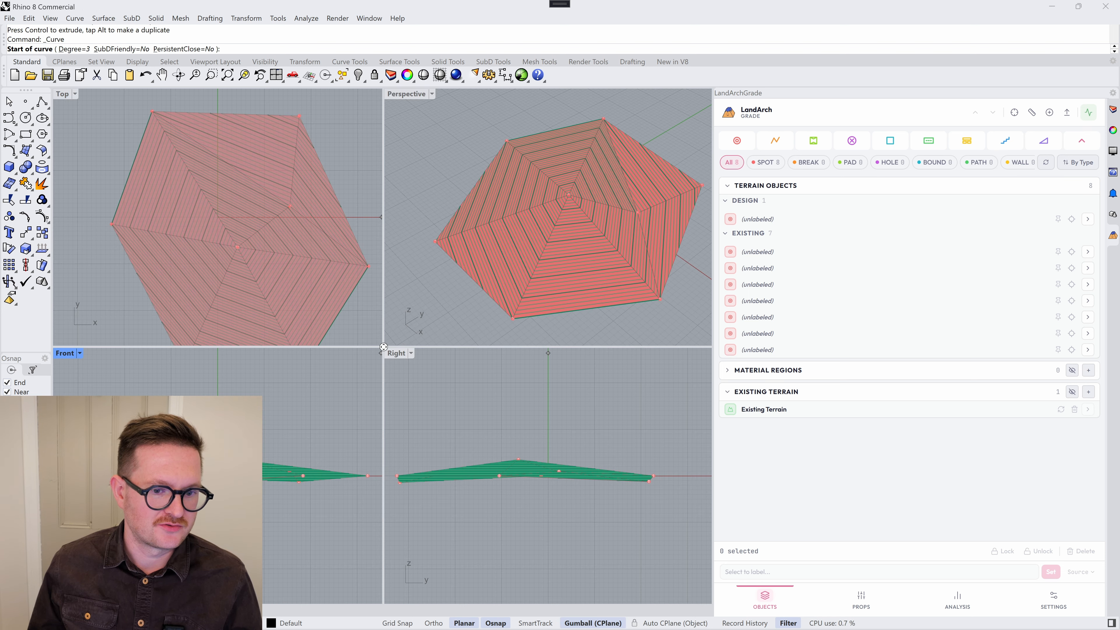
scroll(215, 191, up, 3)
click(237, 133)
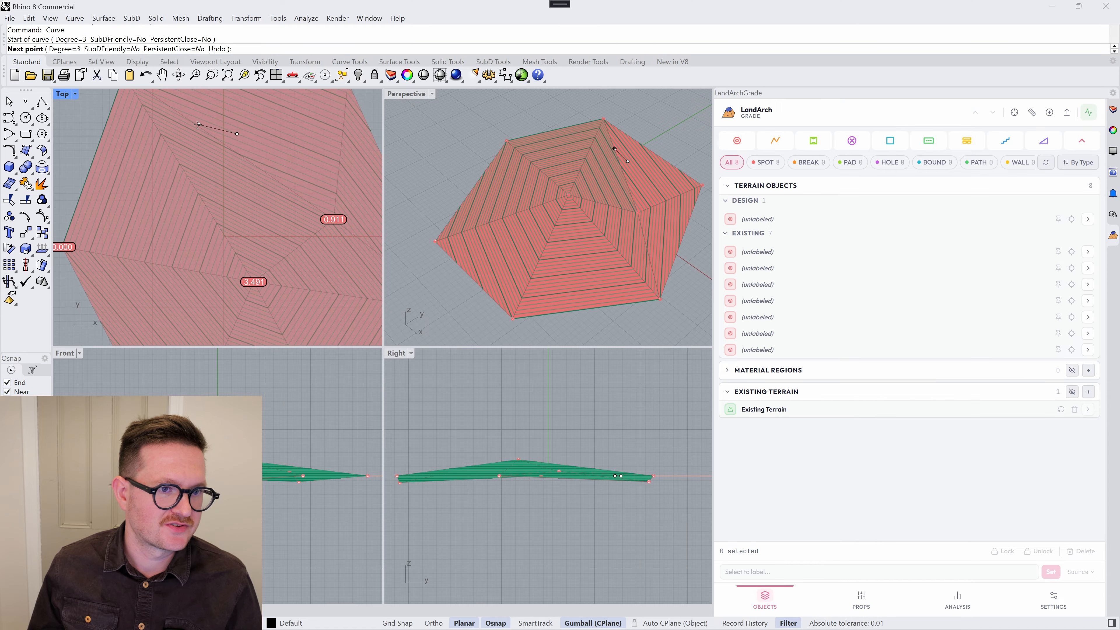
click(190, 125)
click(165, 165)
click(187, 195)
click(226, 214)
click(249, 188)
click(295, 178)
click(282, 133)
key(c)
key(Return)
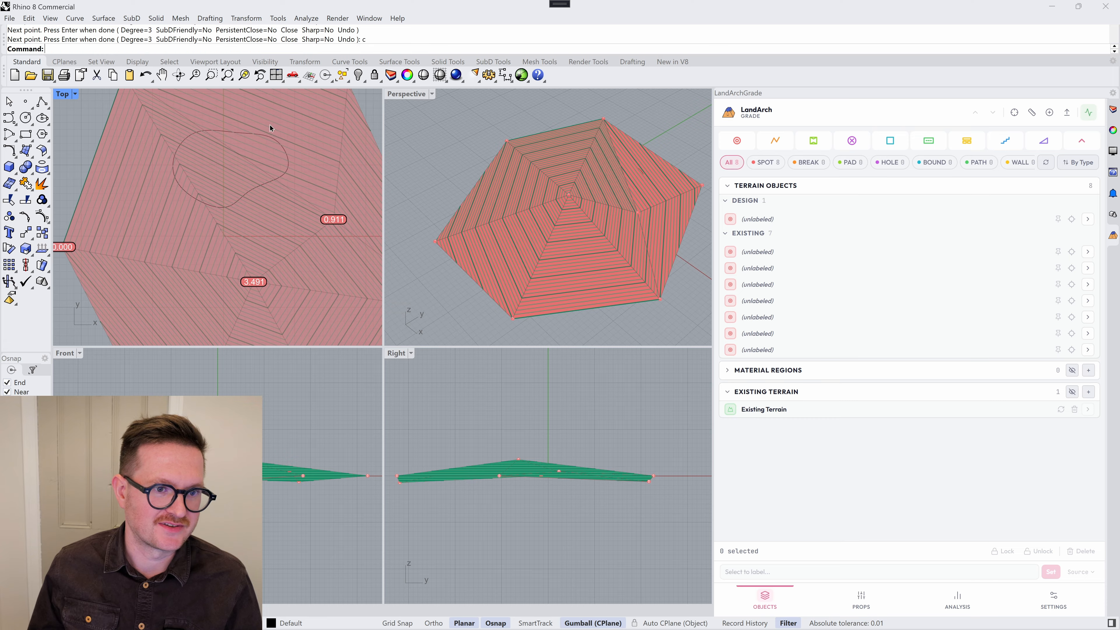
Step: Draw a closed degree-3 control point curve through eight points west of the peak in Top view
right_drag(172, 256, 202, 218)
key(space)
click(210, 185)
click(185, 190)
click(177, 228)
click(198, 259)
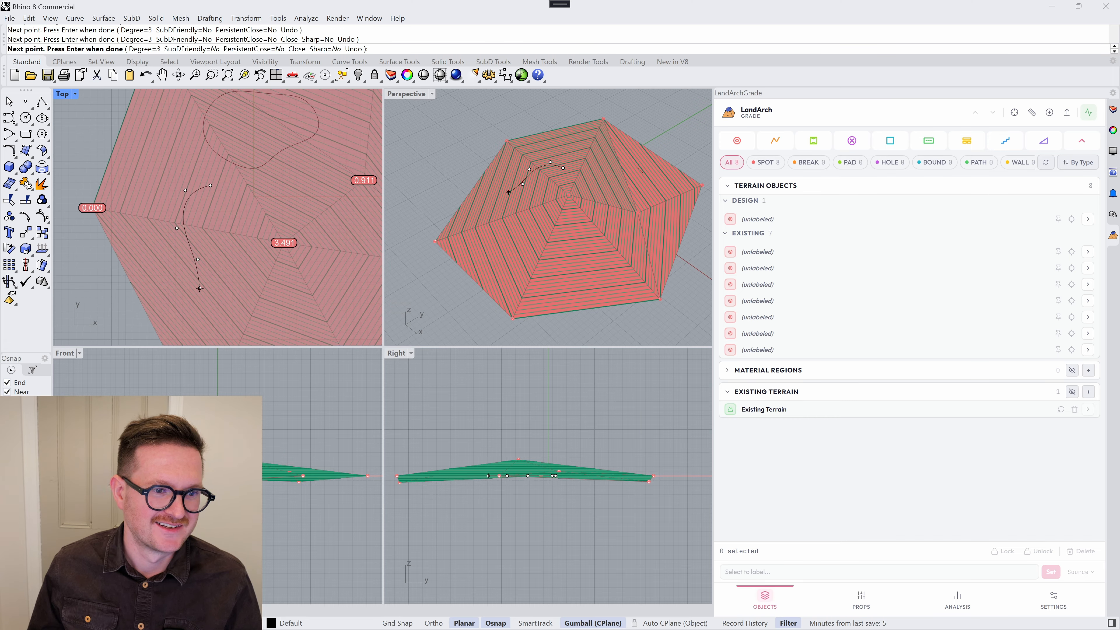
click(202, 298)
click(247, 298)
click(239, 257)
click(248, 217)
key(c)
key(Return)
scroll(250, 187, down, 4)
scroll(305, 187, up, 4)
Step: Draw a closed degree-3 control point curve through seven points east of the peak, around the 0.911 spot height
key(space)
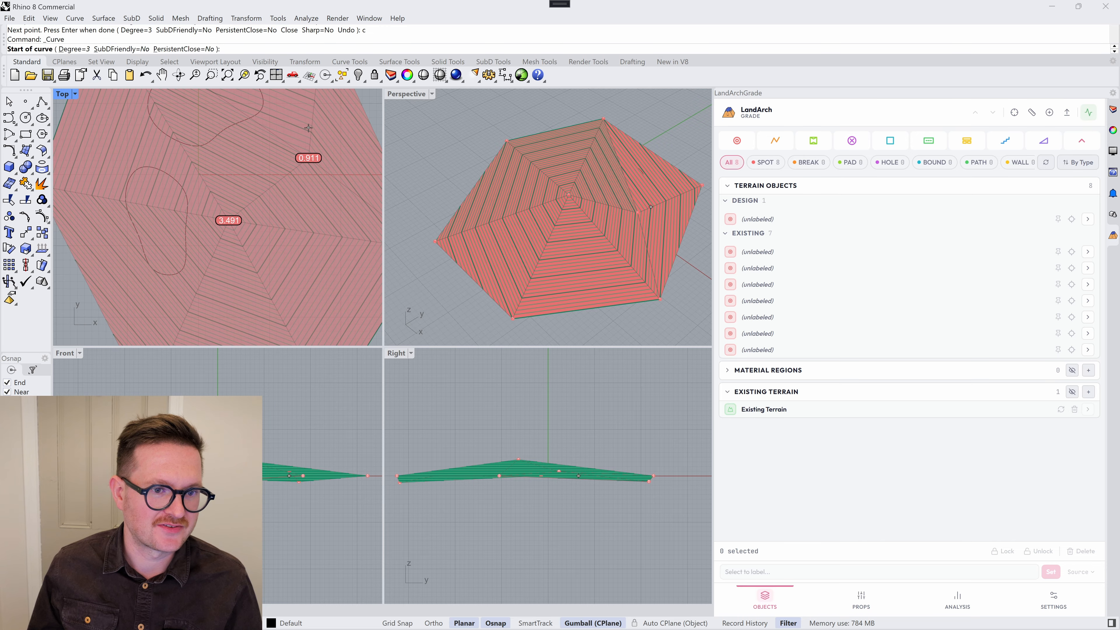
click(308, 128)
click(269, 122)
click(253, 158)
click(280, 203)
click(288, 244)
click(337, 258)
click(365, 221)
key(c)
key(Return)
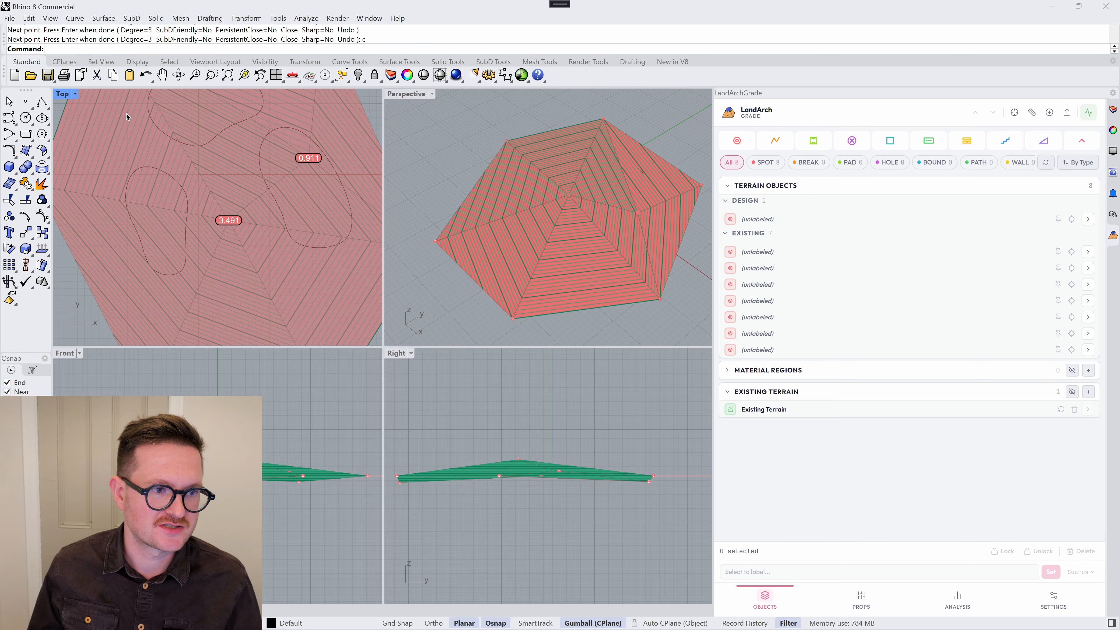
Step: Draw a large rectangle just south of the peak and a narrow upright rectangle just north of it in Top view
click(26, 134)
click(169, 244)
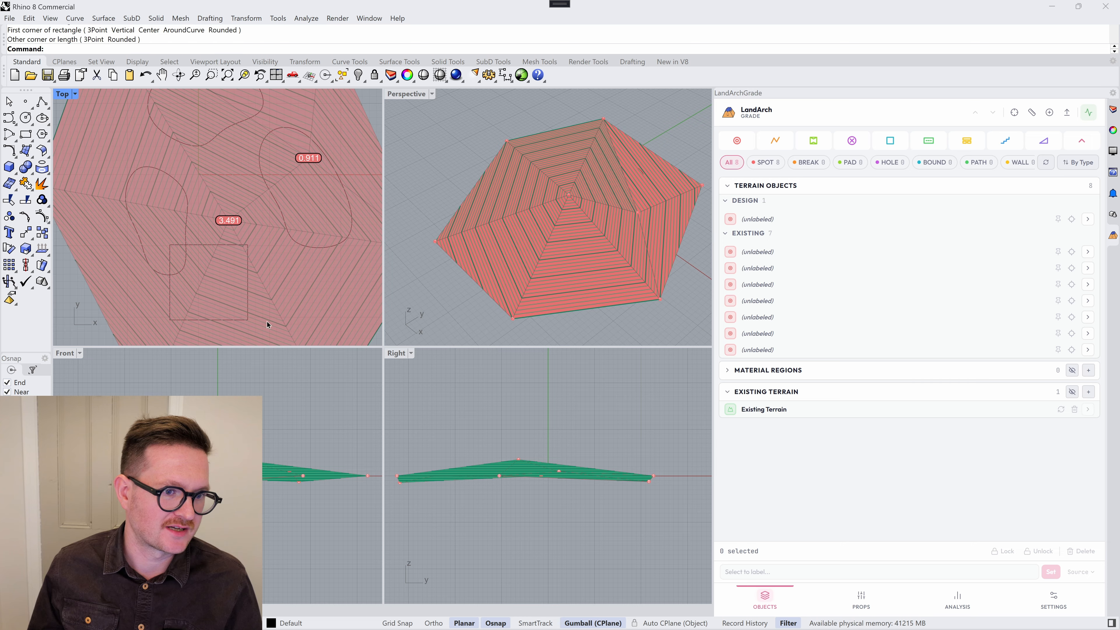
key(space)
click(202, 119)
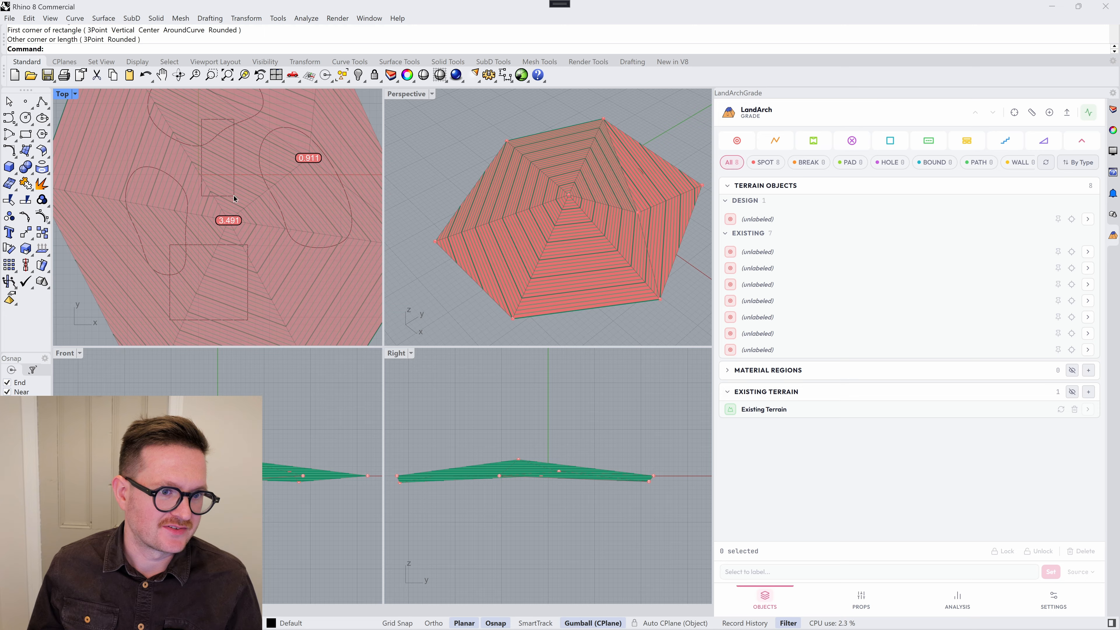
click(233, 196)
key(space)
scroll(254, 195, down, 2)
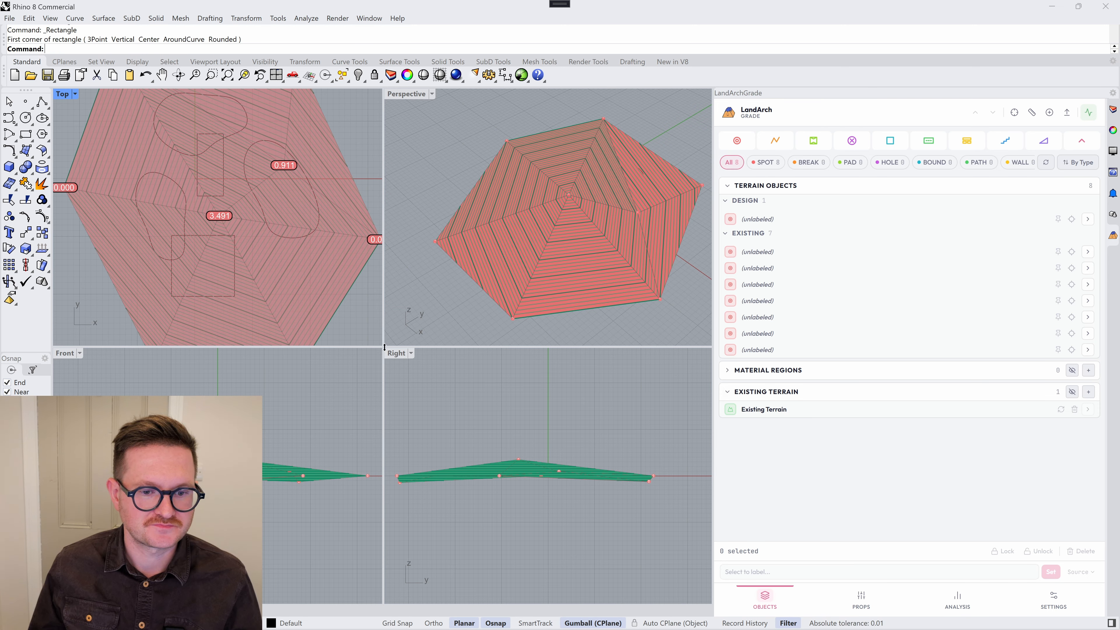
Step: Enlarge the Top and Perspective viewports, then add the closed curve north of the peak as a material region and toggle the material display off and on
drag(384, 347, 383, 553)
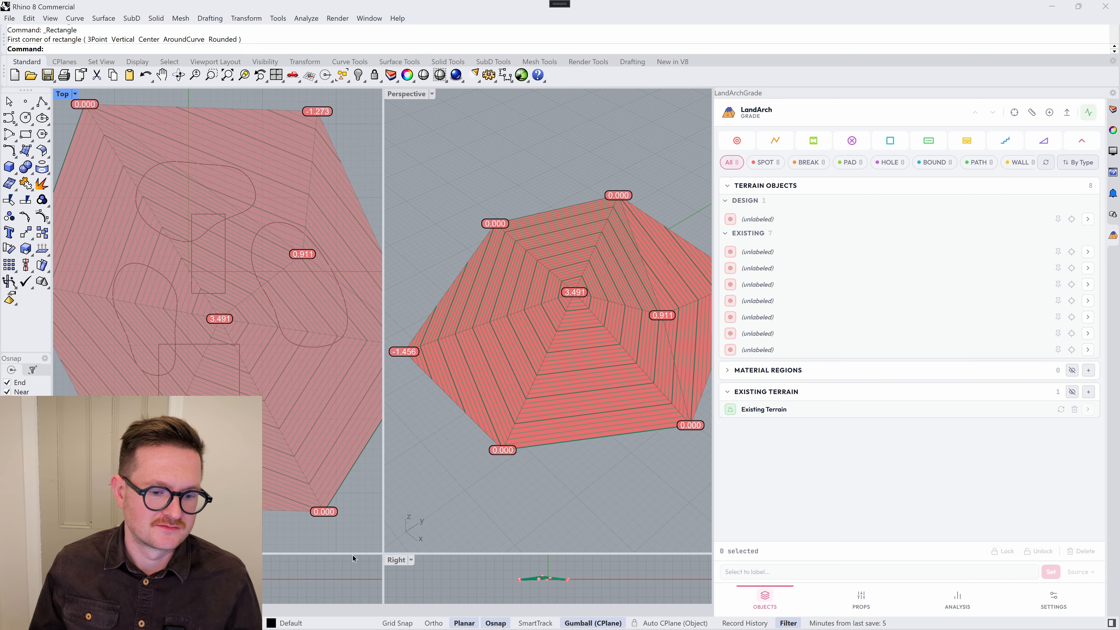
scroll(202, 248, down, 1)
scroll(241, 209, up, 1)
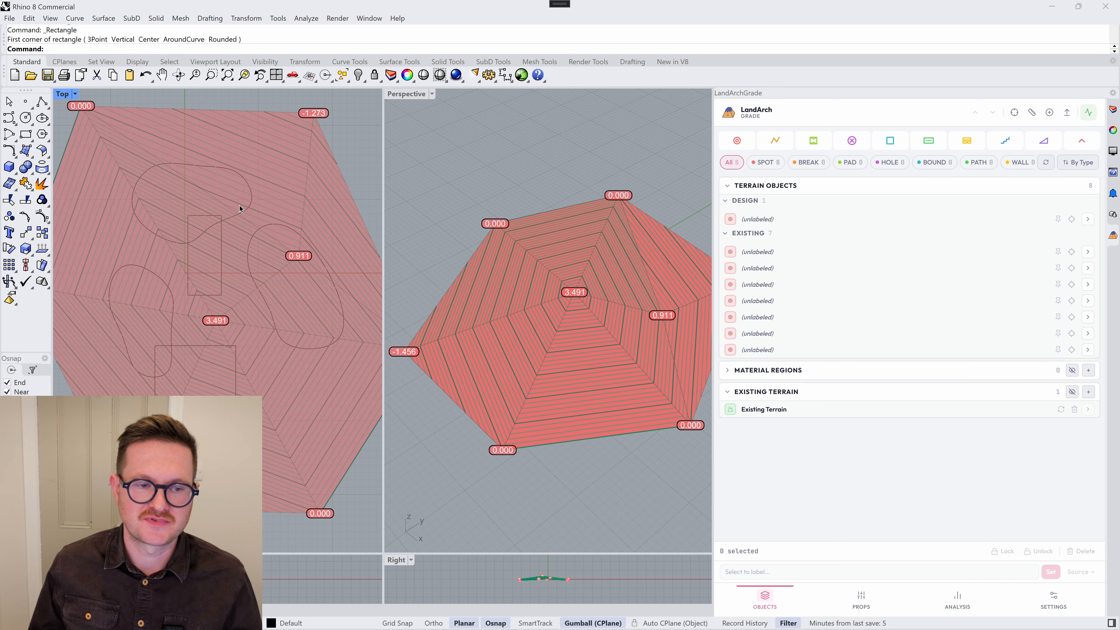
click(248, 188)
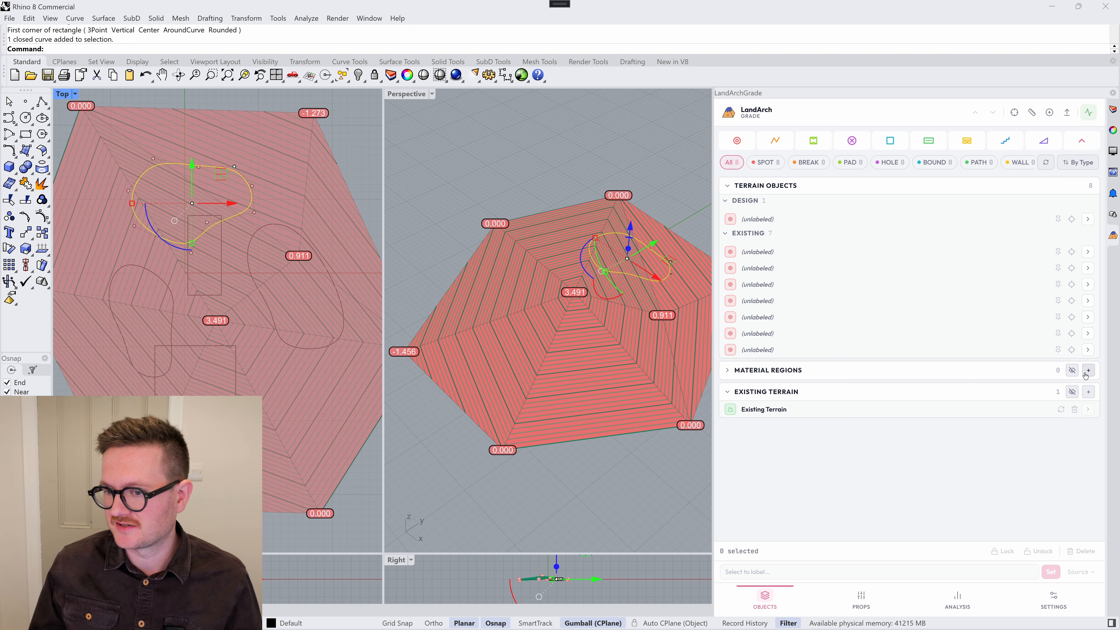
click(727, 370)
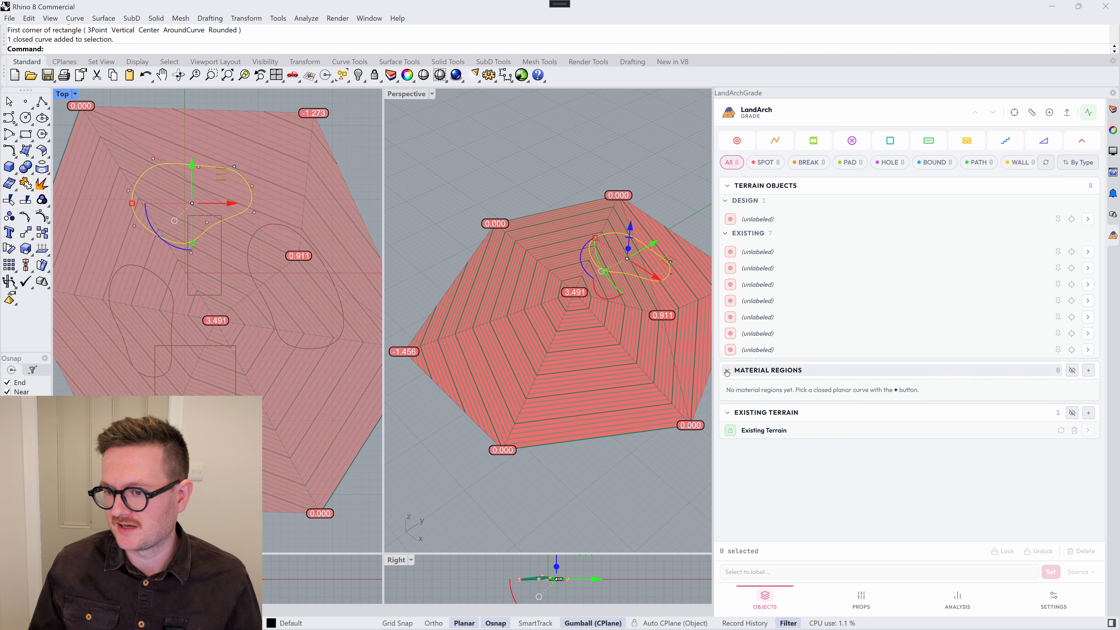
click(1089, 370)
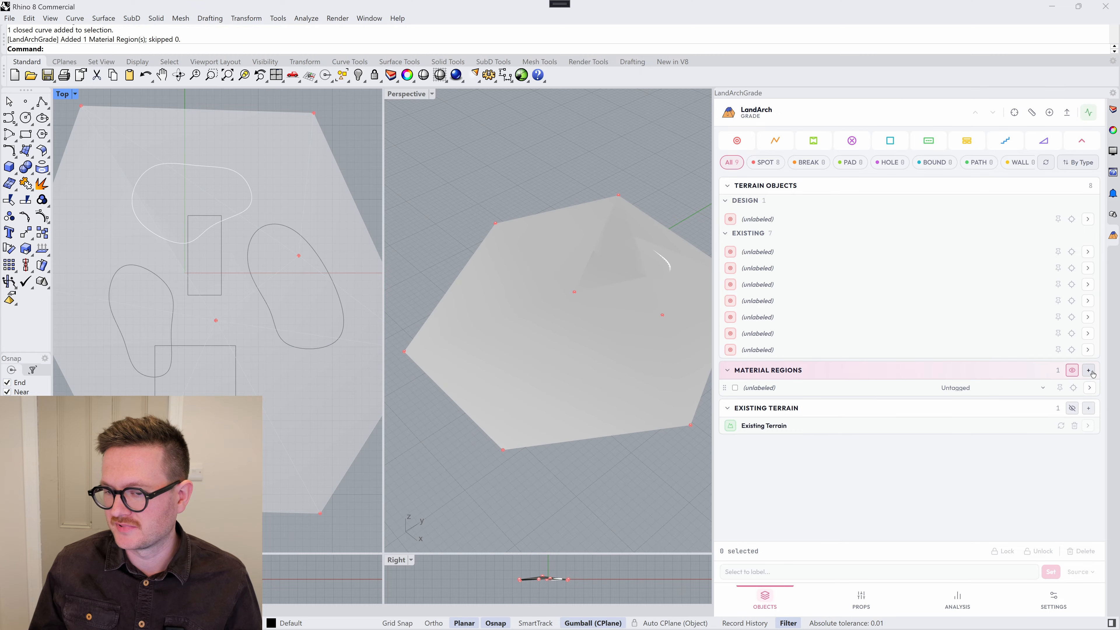
scroll(291, 217, down, 2)
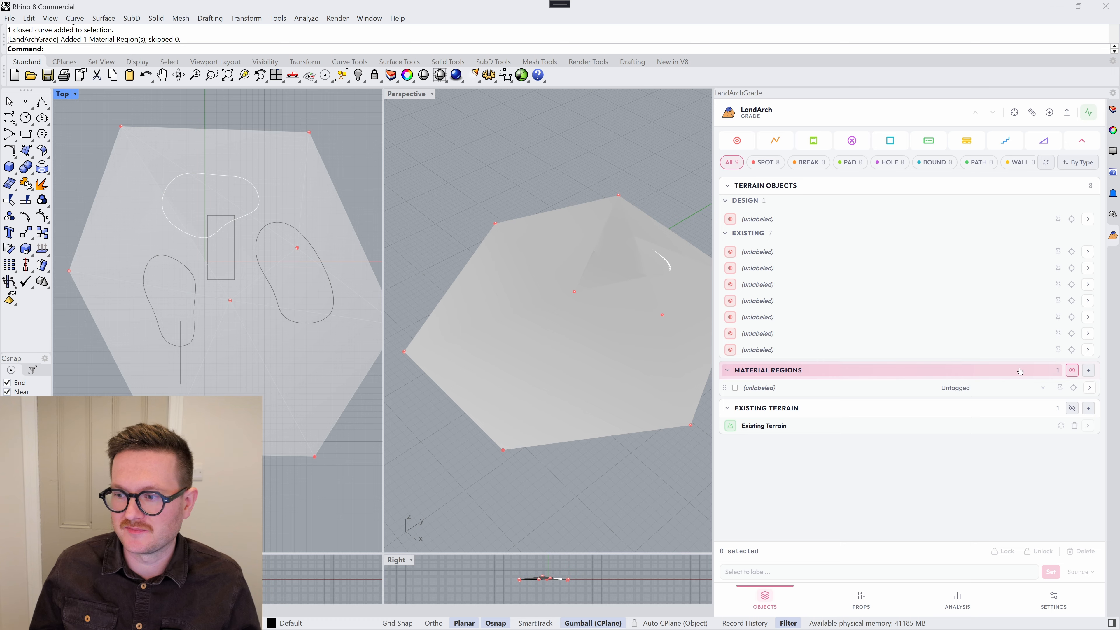
click(1072, 370)
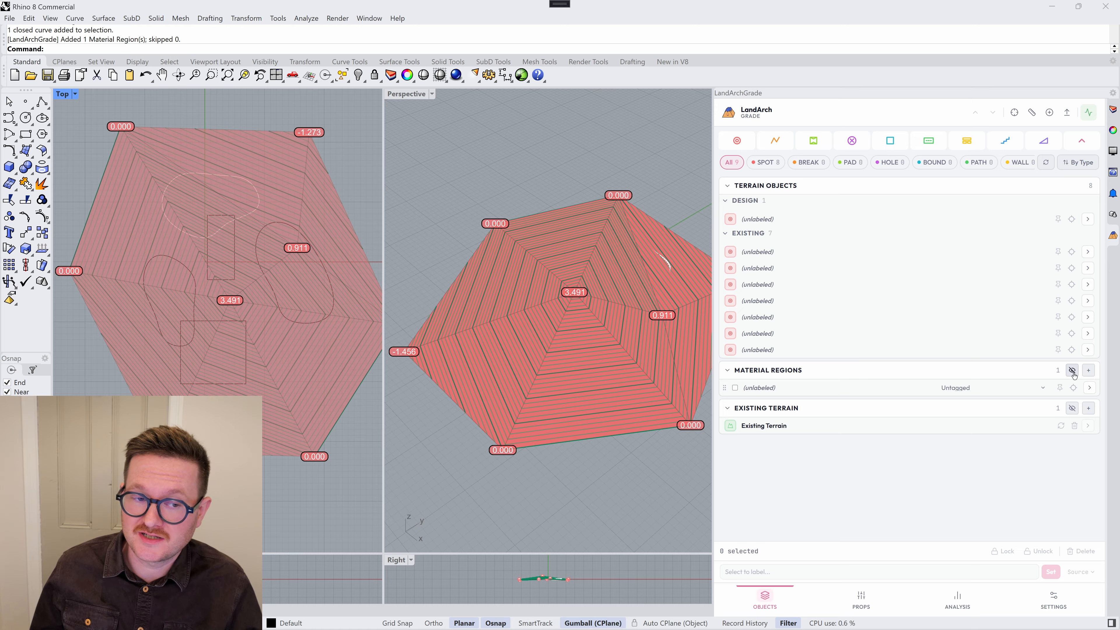
click(1072, 370)
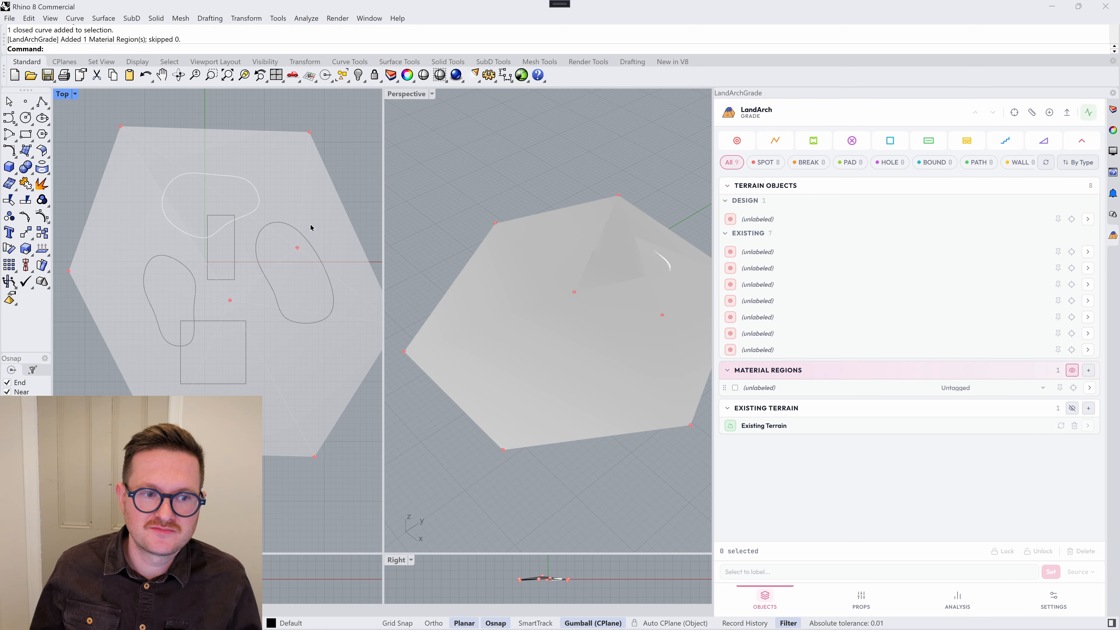
Step: Move the northern material region slightly northwest and assign it the Turf material
drag(241, 176, 224, 163)
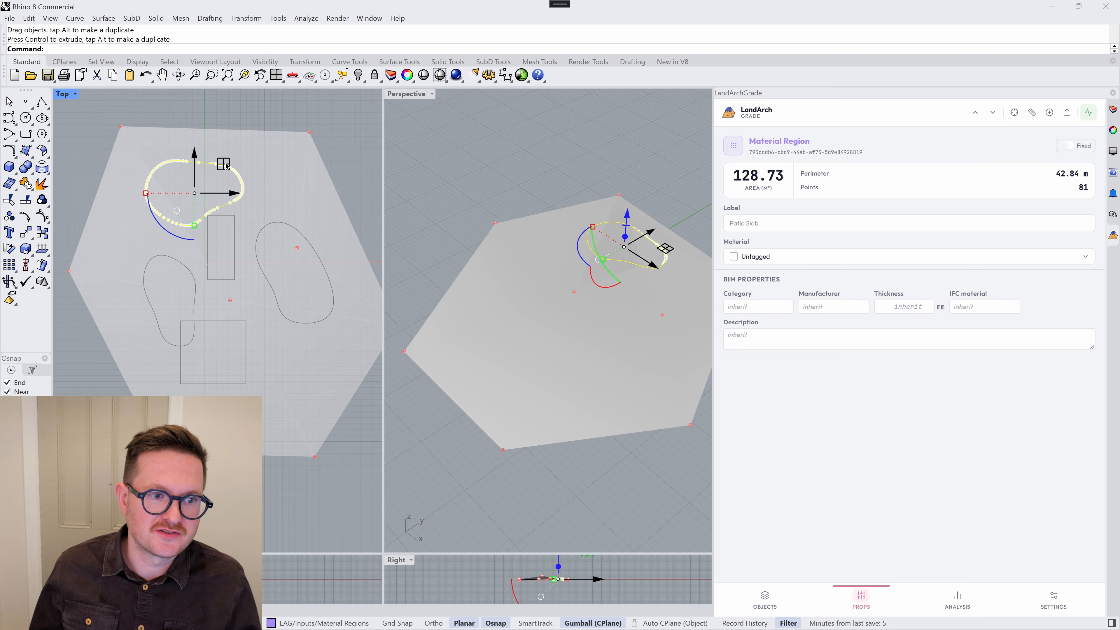
key(Escape)
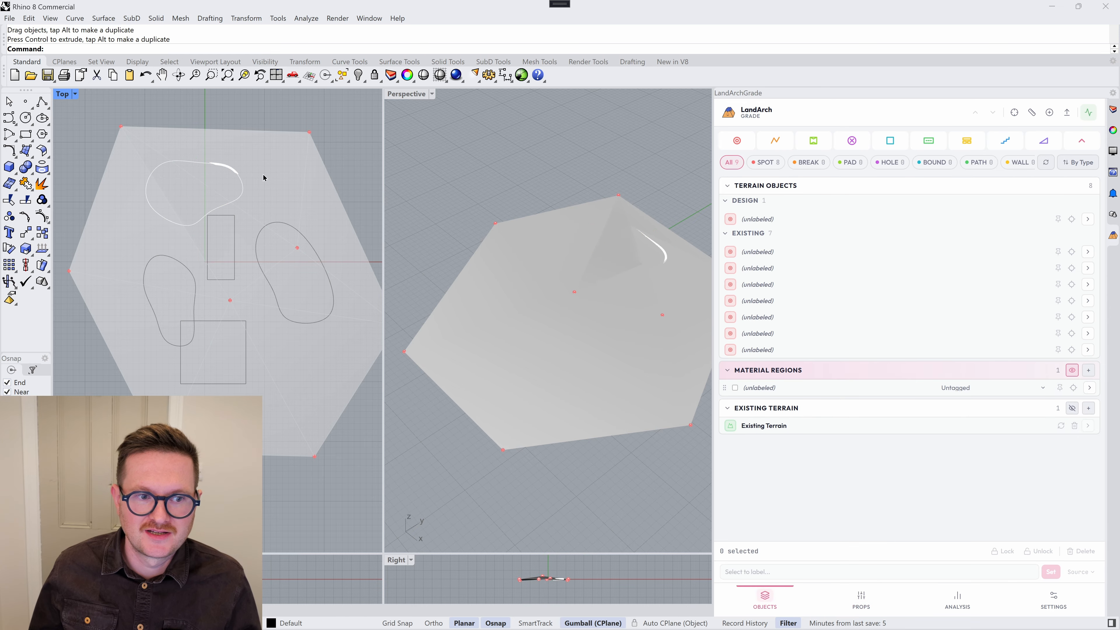
click(1043, 388)
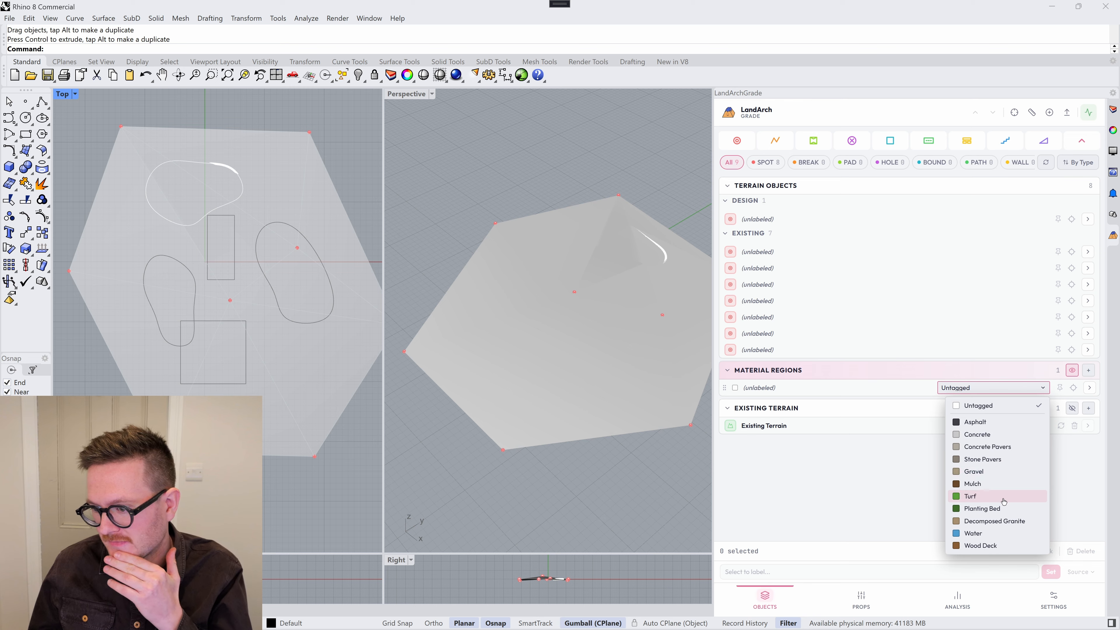
click(986, 494)
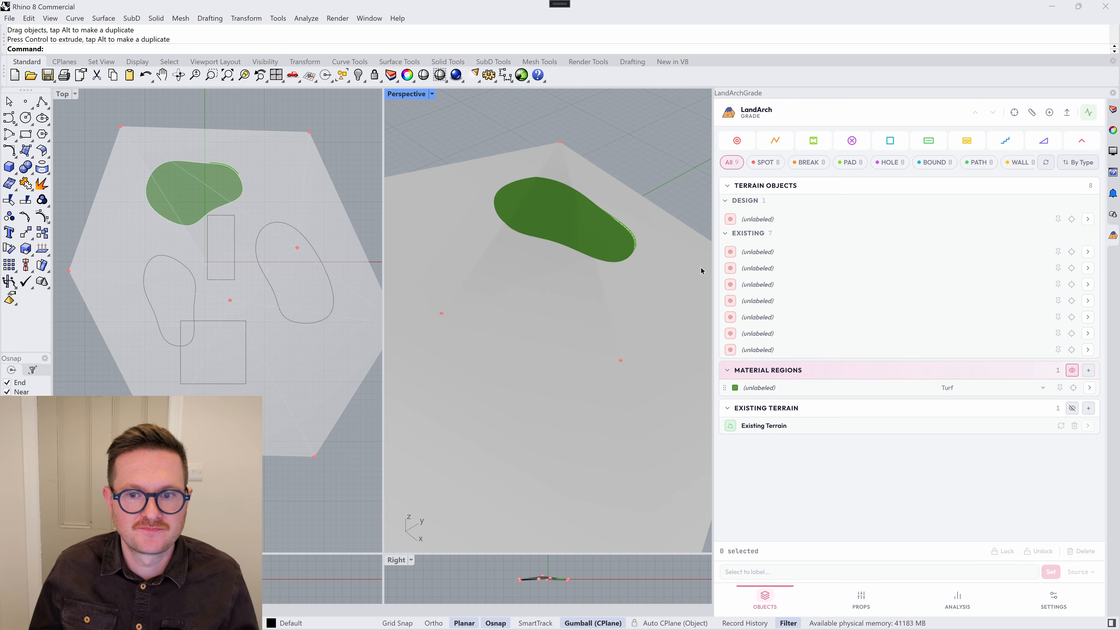
Step: Lower the turf region's boundary curve vertically beneath the terrain surface in the Perspective view
right_drag(573, 326, 522, 273)
scroll(570, 235, up, 5)
scroll(522, 273, down, 5)
text(z)
key(Return)
drag(695, 233, 511, 350)
right_drag(518, 280, 469, 296)
scroll(469, 296, down, 5)
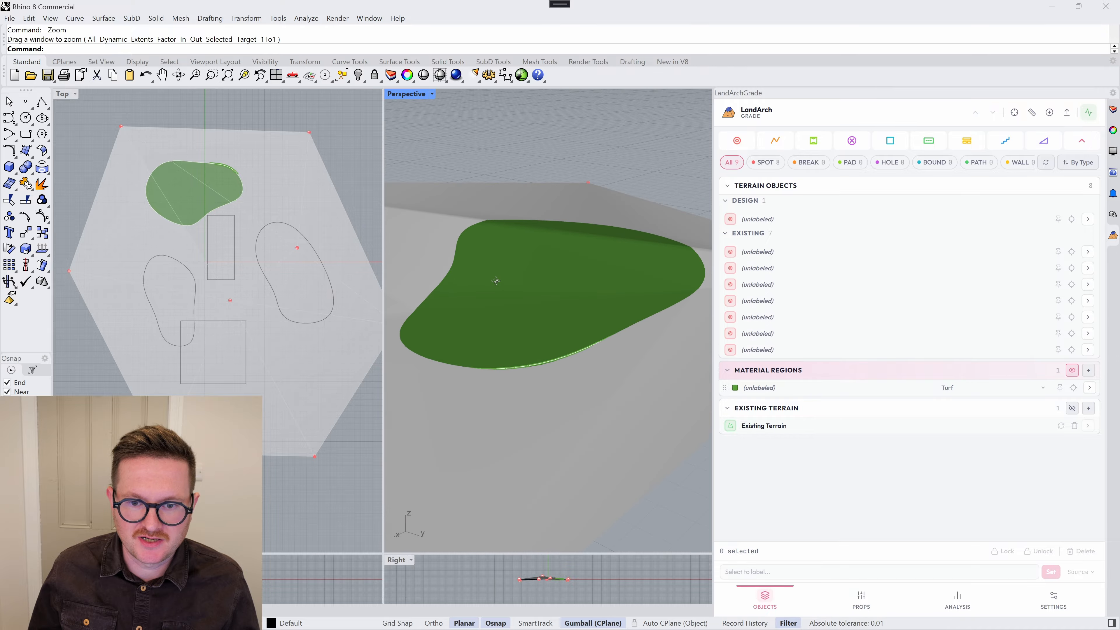
click(242, 178)
right_drag(625, 294, 595, 291)
scroll(595, 289, down, 4)
drag(564, 278, 565, 329)
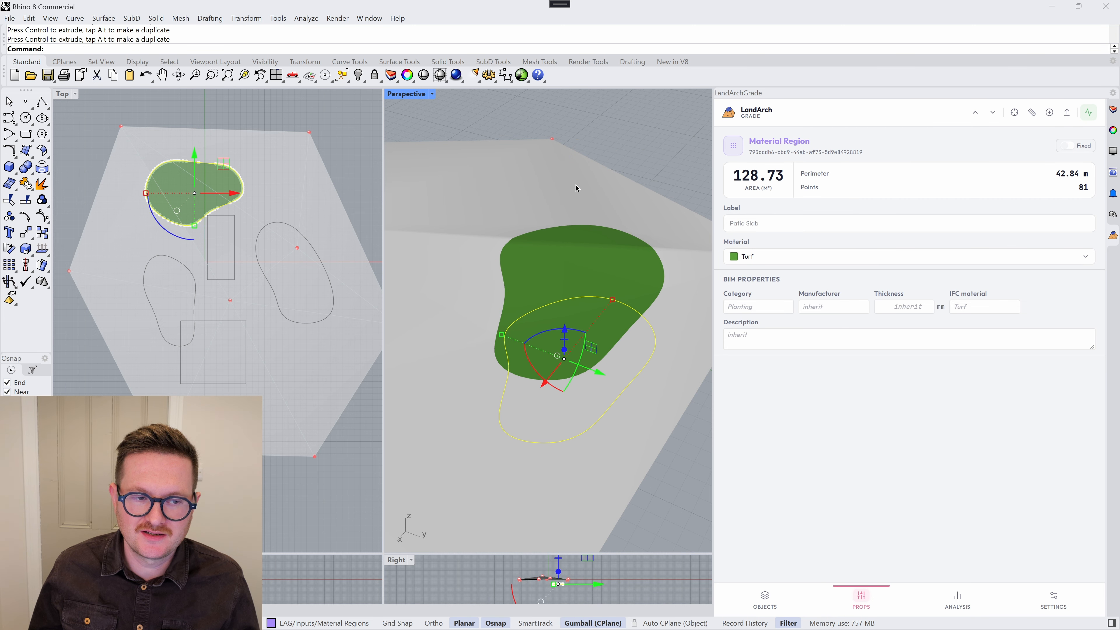
scroll(643, 309, down, 4)
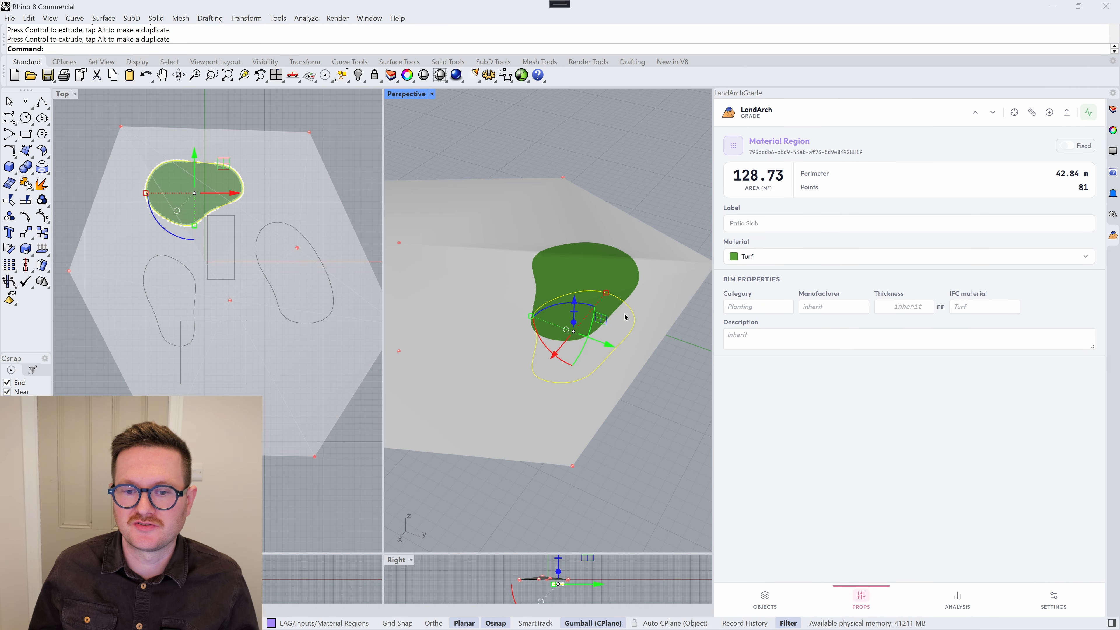
Step: Shift the turf region's boundary curve slightly southwest in plan, checking how the draped turf follows it
right_drag(624, 318, 619, 375)
drag(589, 353, 534, 379)
drag(534, 378, 572, 331)
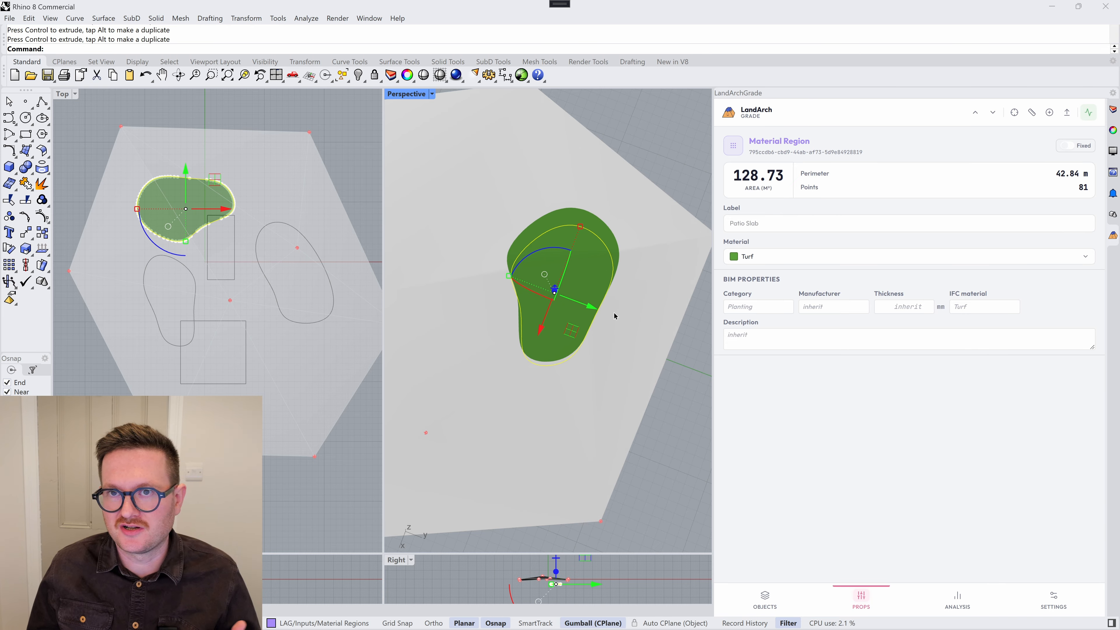
right_drag(605, 328, 520, 309)
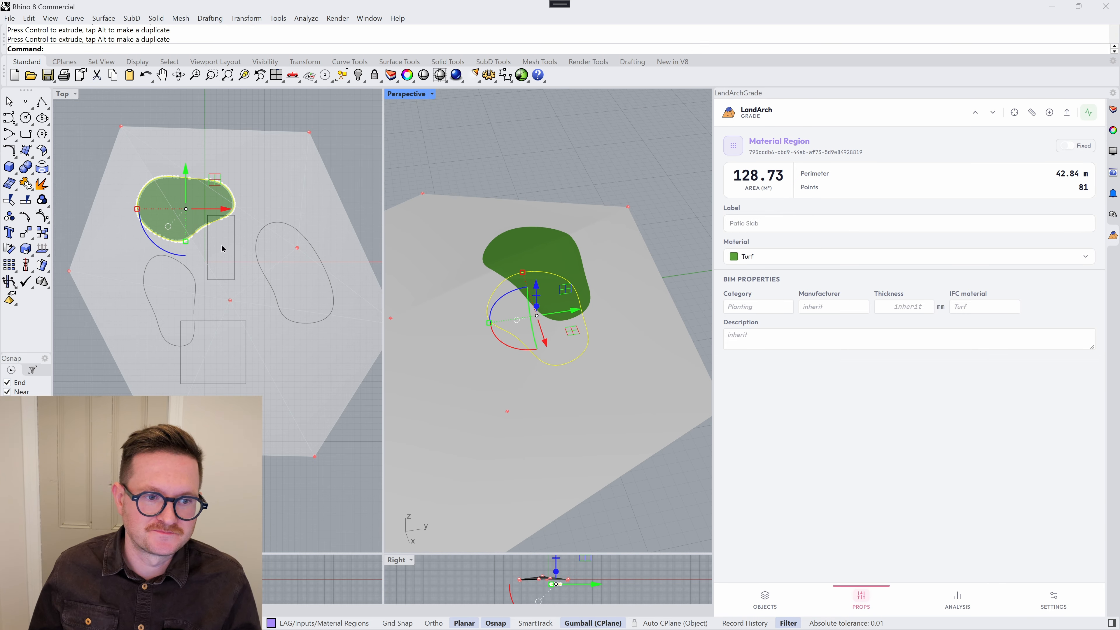
Step: Move the western closed curve north to overlap the turf and add it as a material region with the Gravel material
click(189, 267)
drag(201, 271, 185, 232)
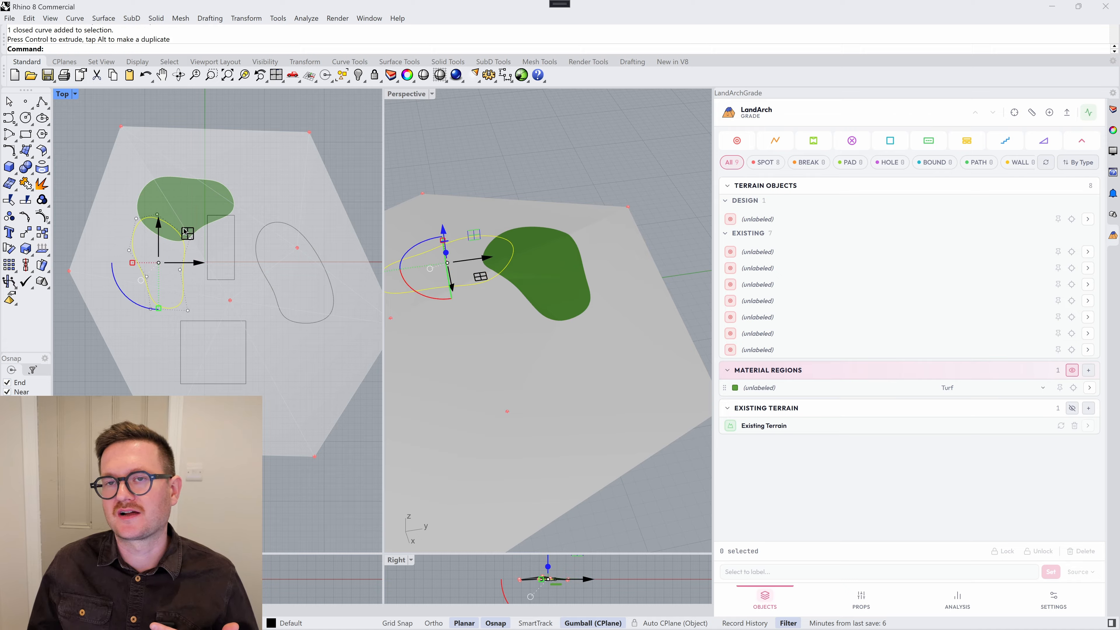
click(1087, 370)
click(1023, 388)
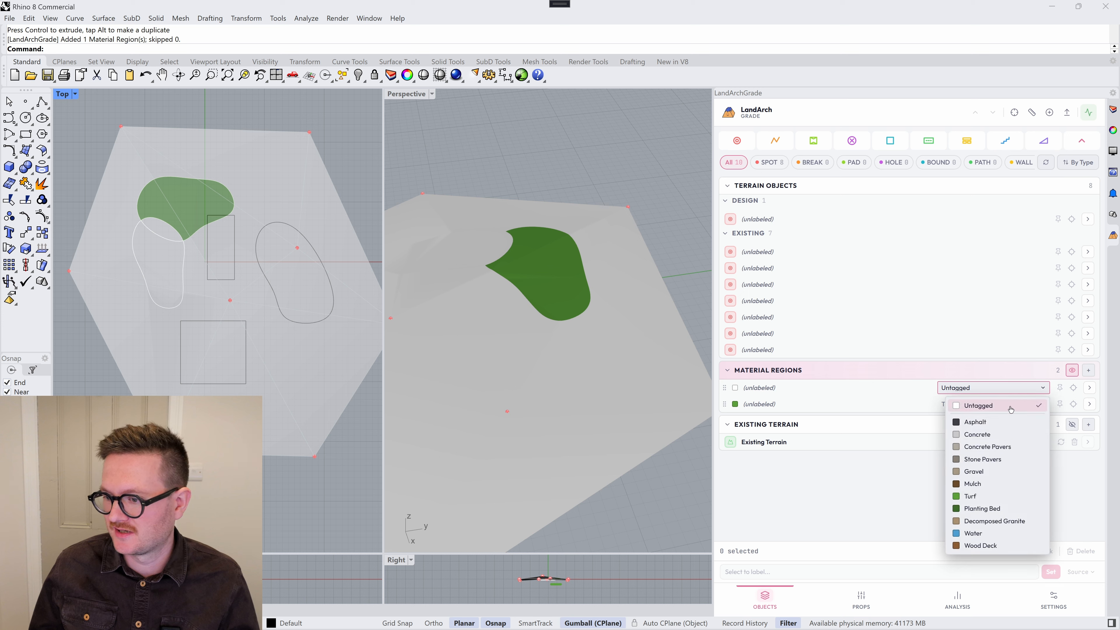
click(975, 470)
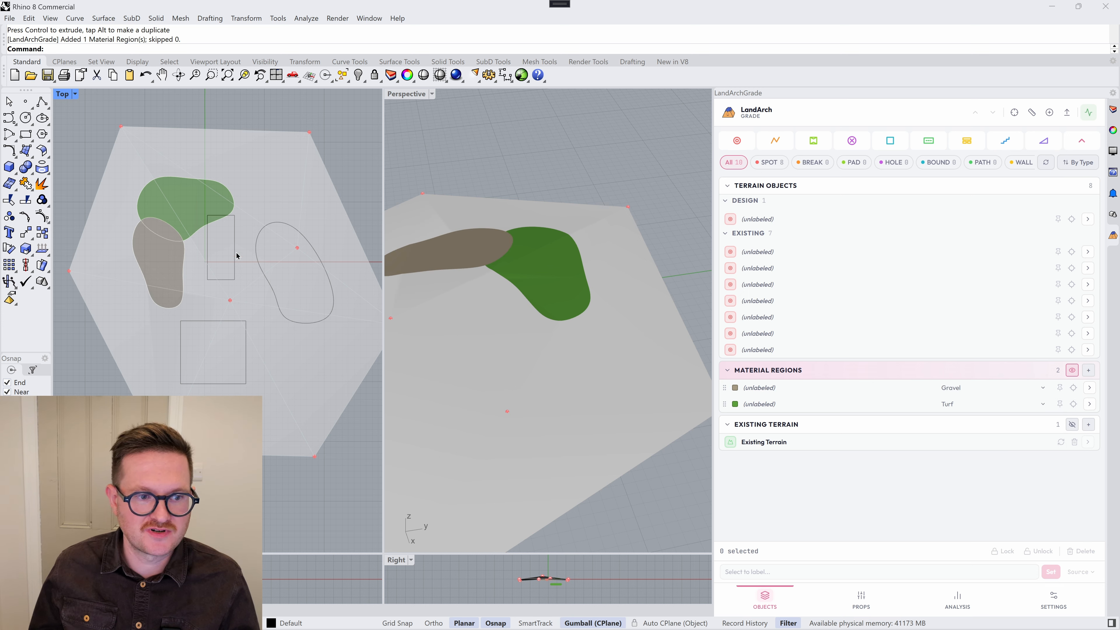
Step: Move the gravel region's boundary curve up and down vertically, leaving it slightly below the terrain
scroll(506, 246, up, 5)
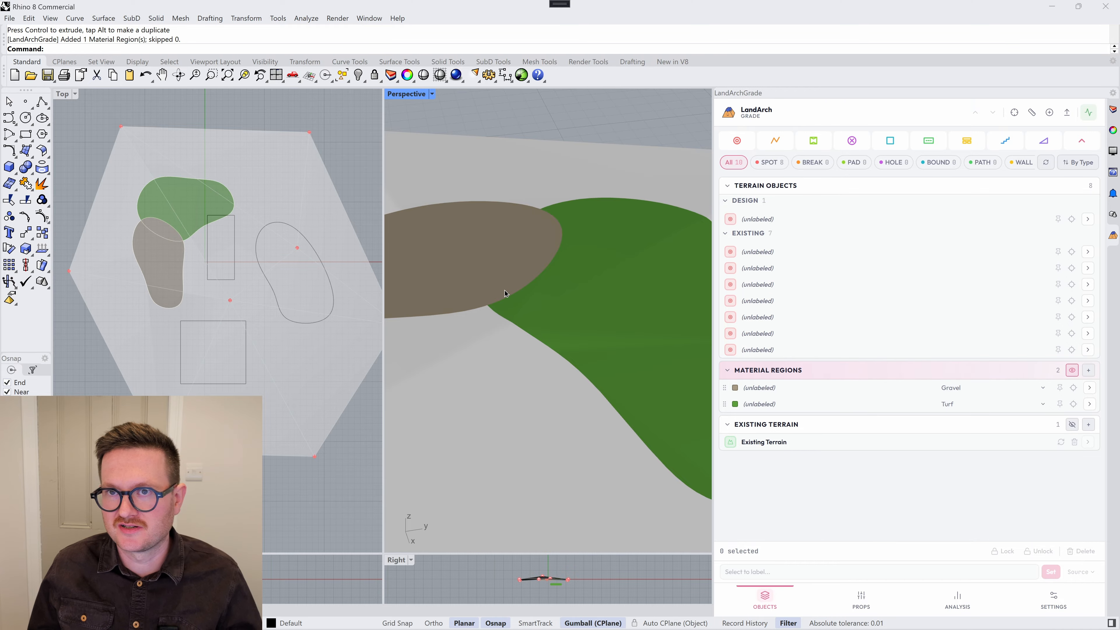
scroll(599, 260, down, 6)
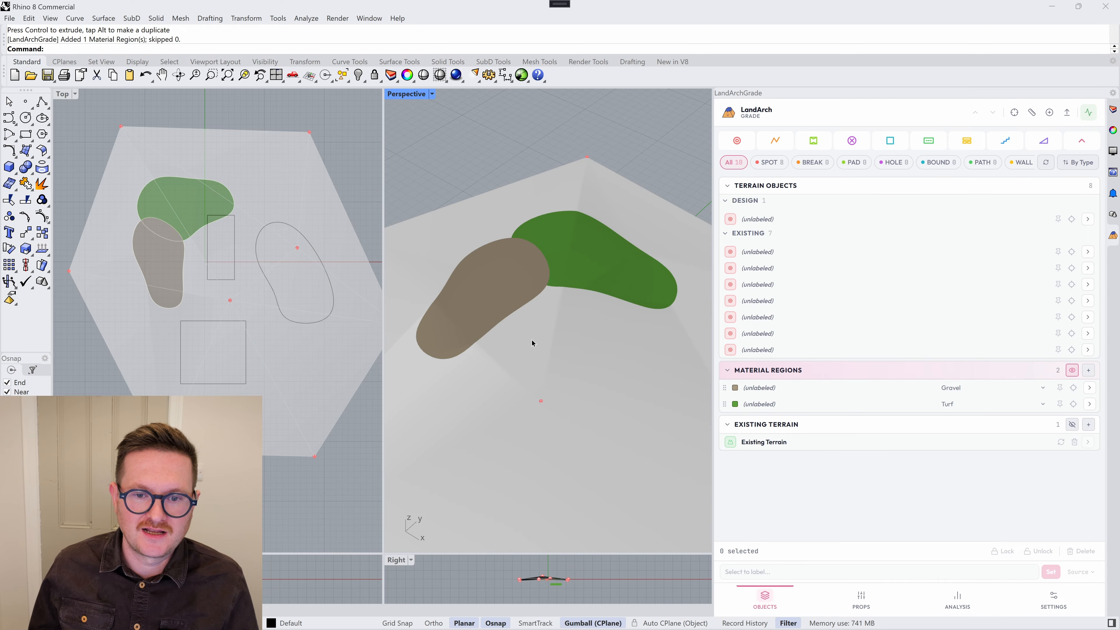
drag(507, 367, 450, 332)
right_drag(536, 344, 535, 311)
drag(479, 266, 476, 172)
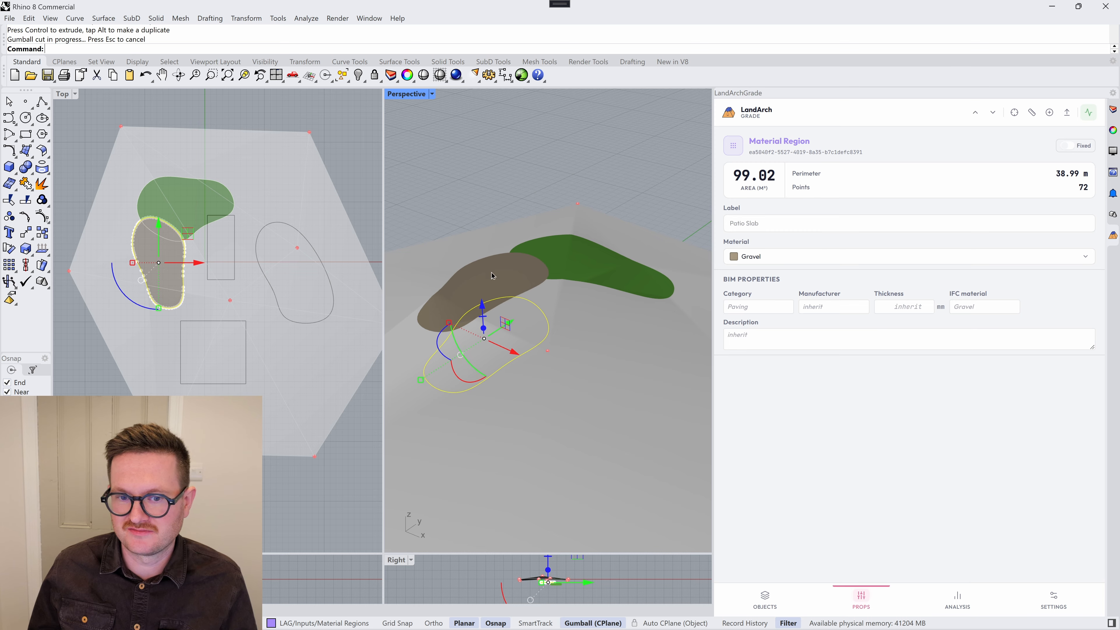
drag(483, 309, 474, 160)
drag(478, 264, 481, 296)
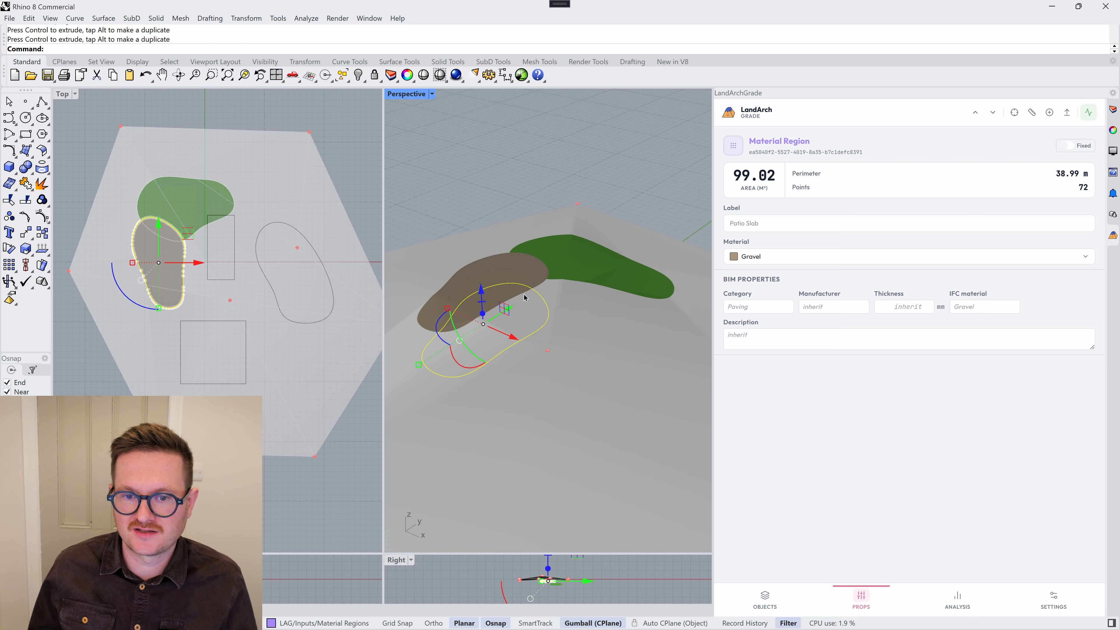
Step: Select both region curves to compare their overlap, and reorder the material regions so Turf is above Gravel
right_drag(529, 269, 567, 297)
click(606, 317)
drag(608, 317, 494, 344)
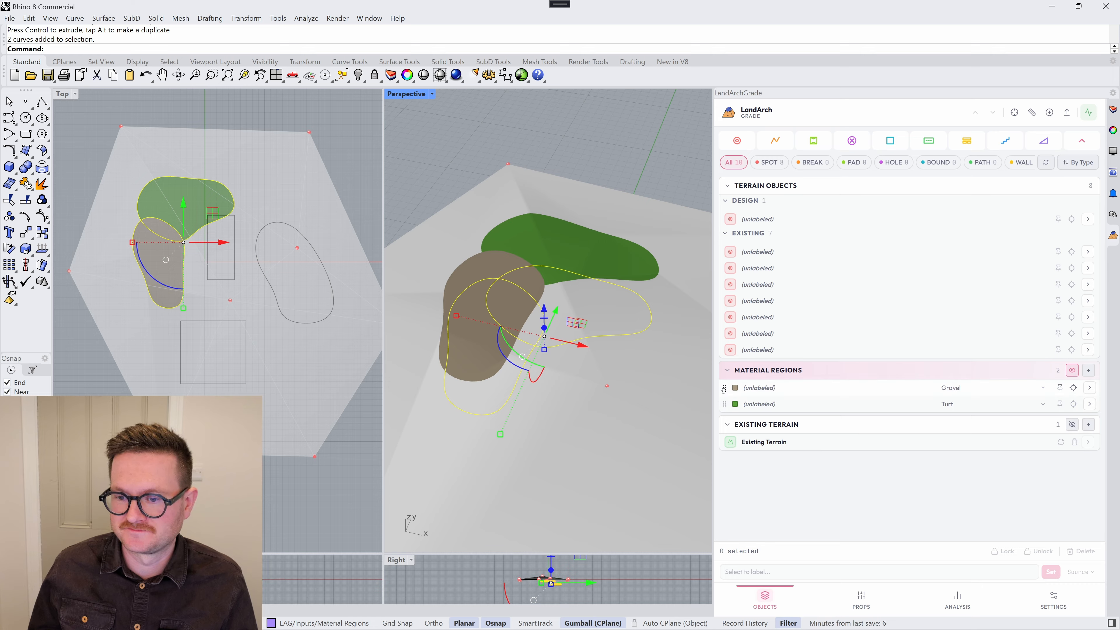
drag(724, 388, 724, 405)
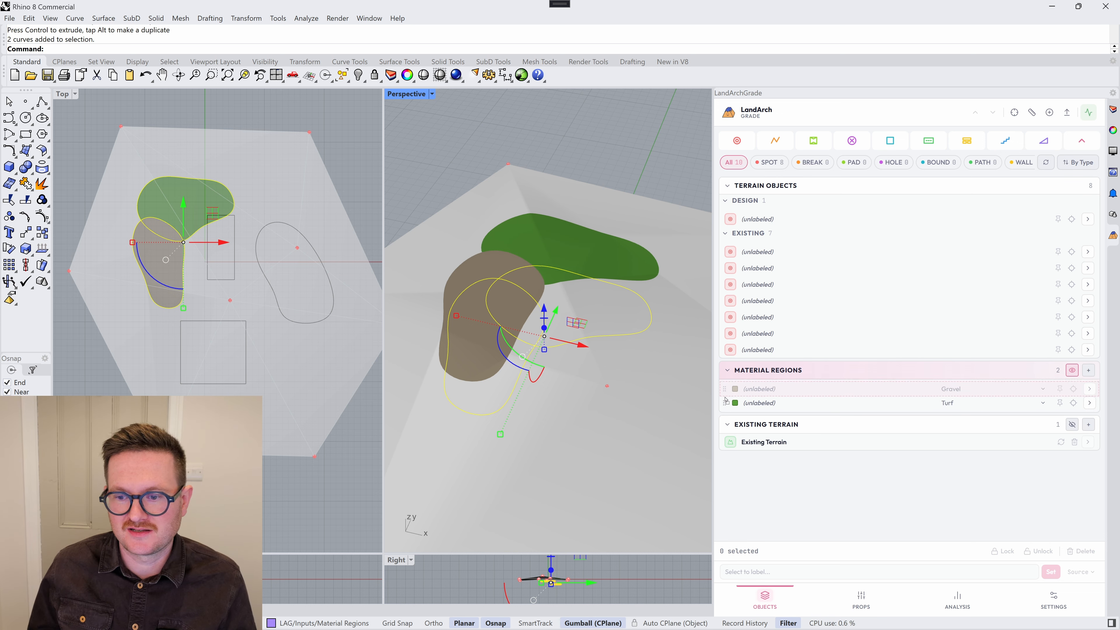
click(625, 353)
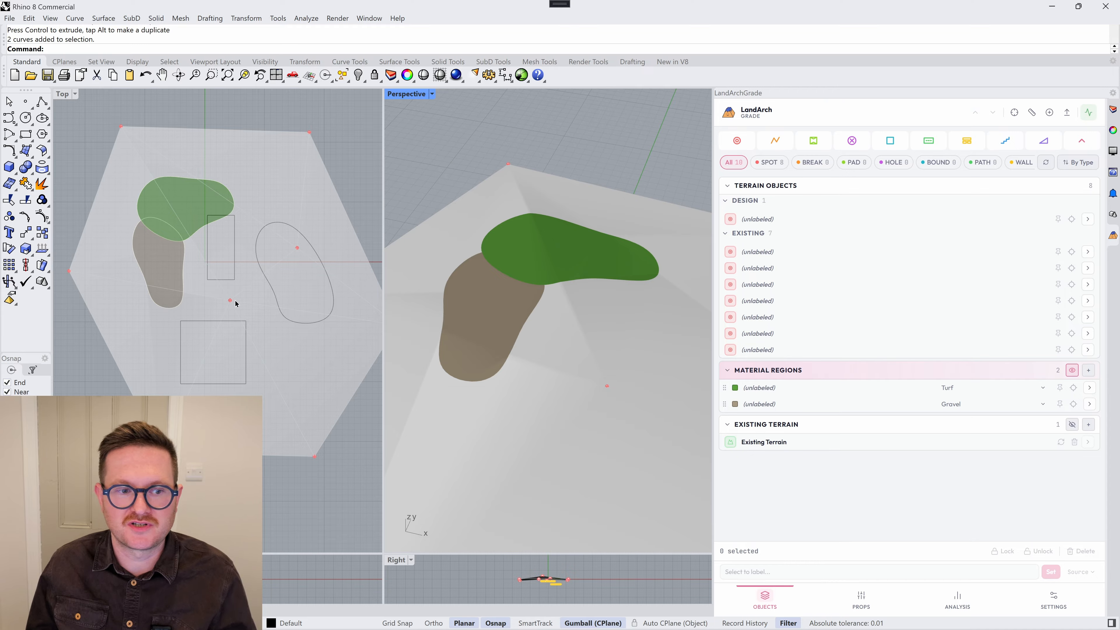
Step: Move the narrow rectangle west to overlap the turf and gravel, and add it as a material region
click(235, 260)
drag(249, 220, 218, 220)
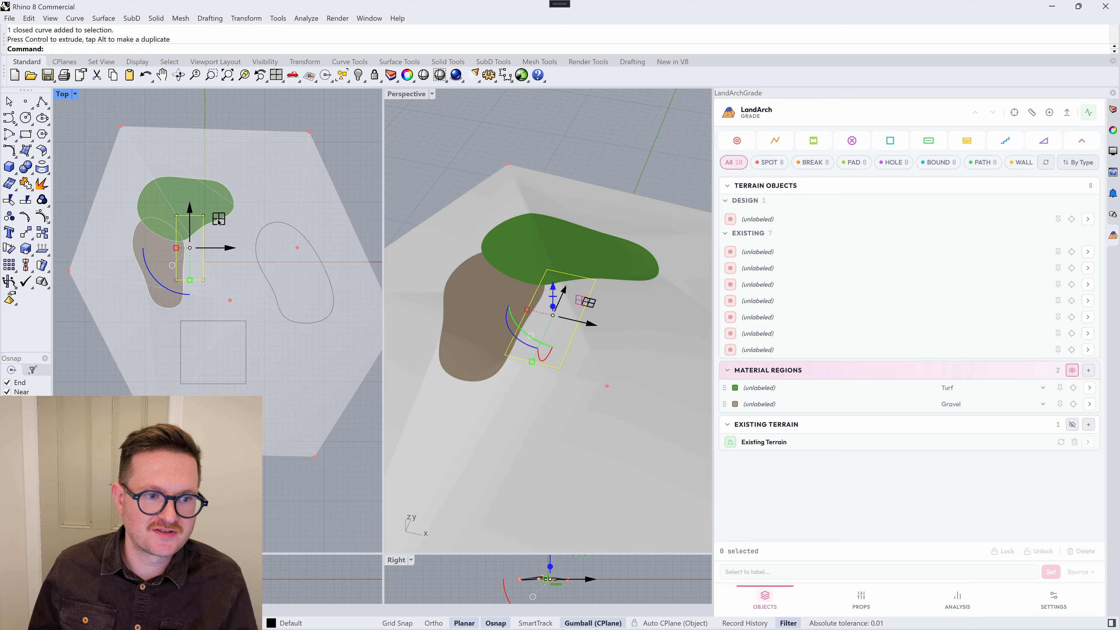
click(1088, 369)
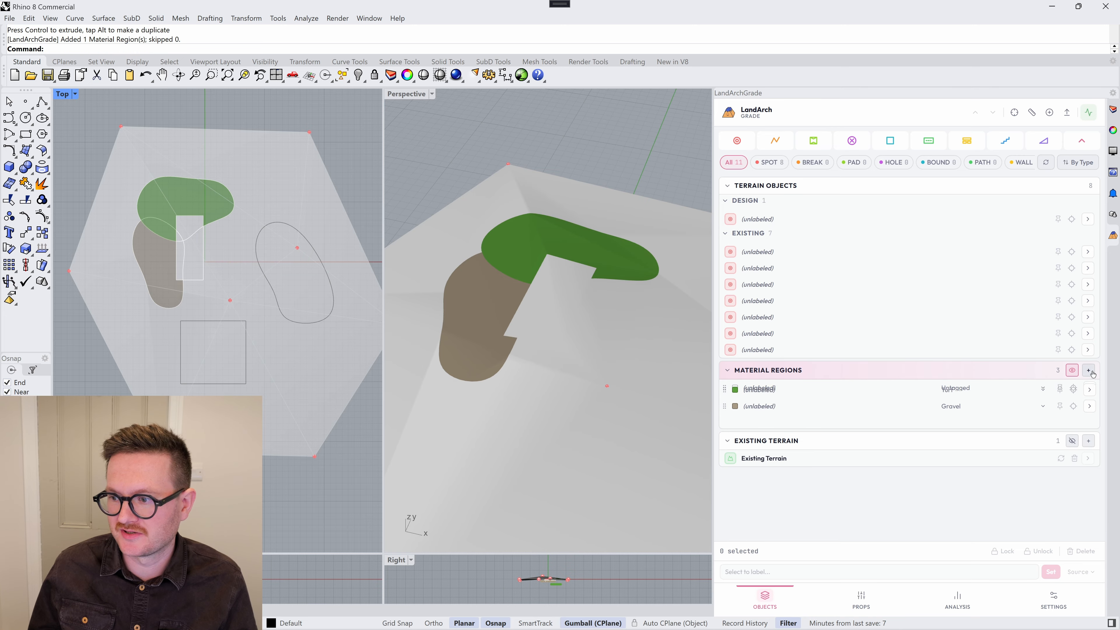
Step: Assign the Water material to the narrow rectangle's region and move it below Turf and Gravel in the material order
click(992, 387)
click(1001, 533)
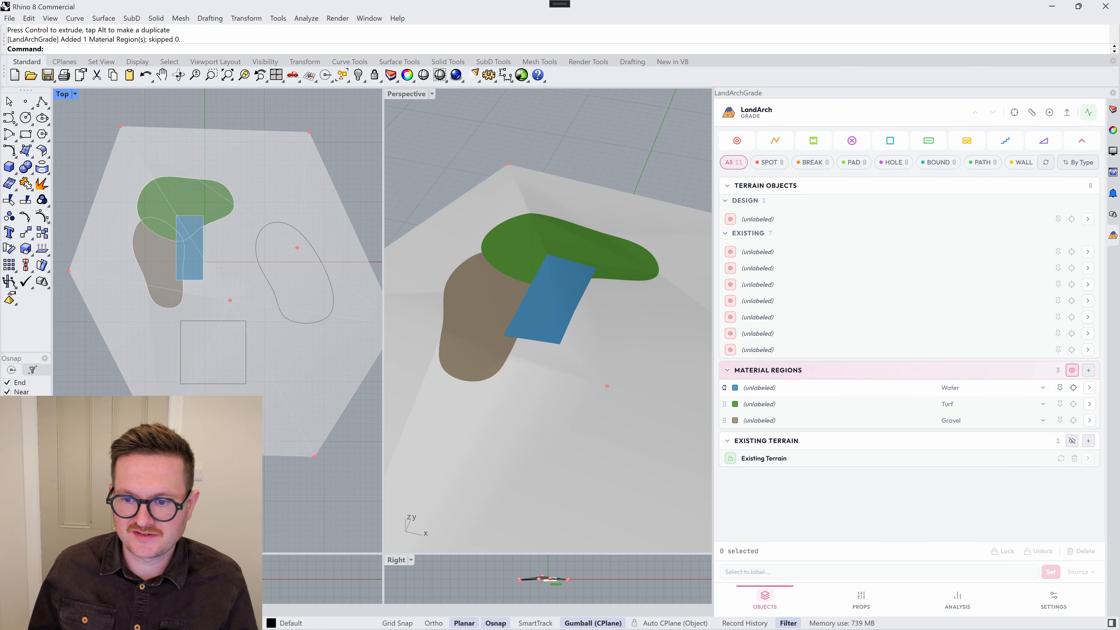
drag(724, 387, 724, 421)
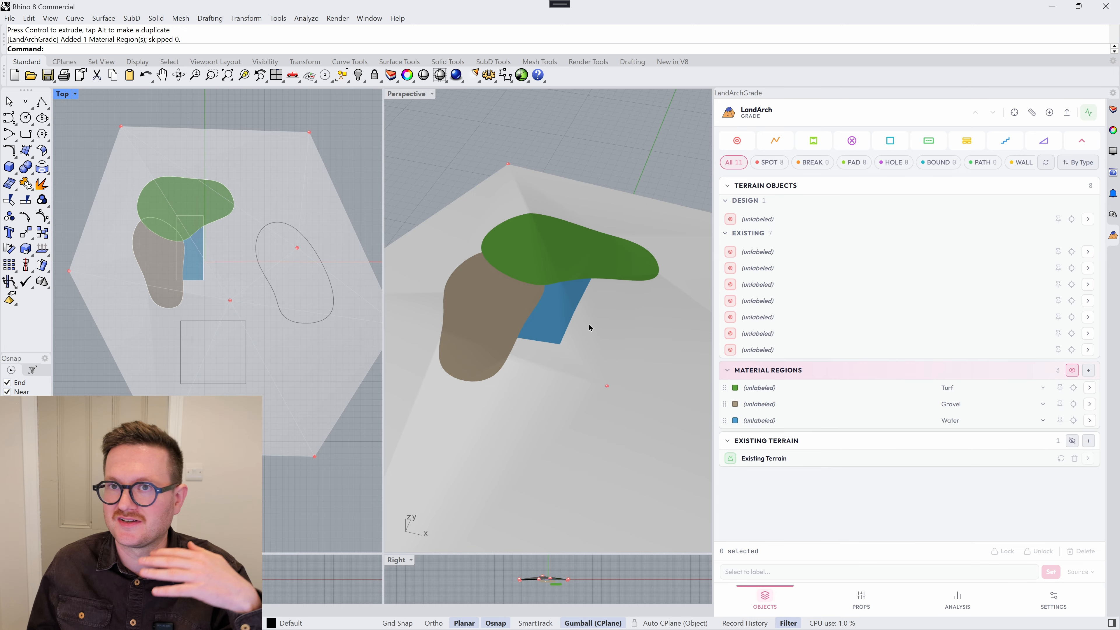
Step: Examine how the turf, gravel and water regions overlap on the terrain from several angles
click(610, 320)
scroll(600, 281, down, 6)
scroll(595, 285, up, 4)
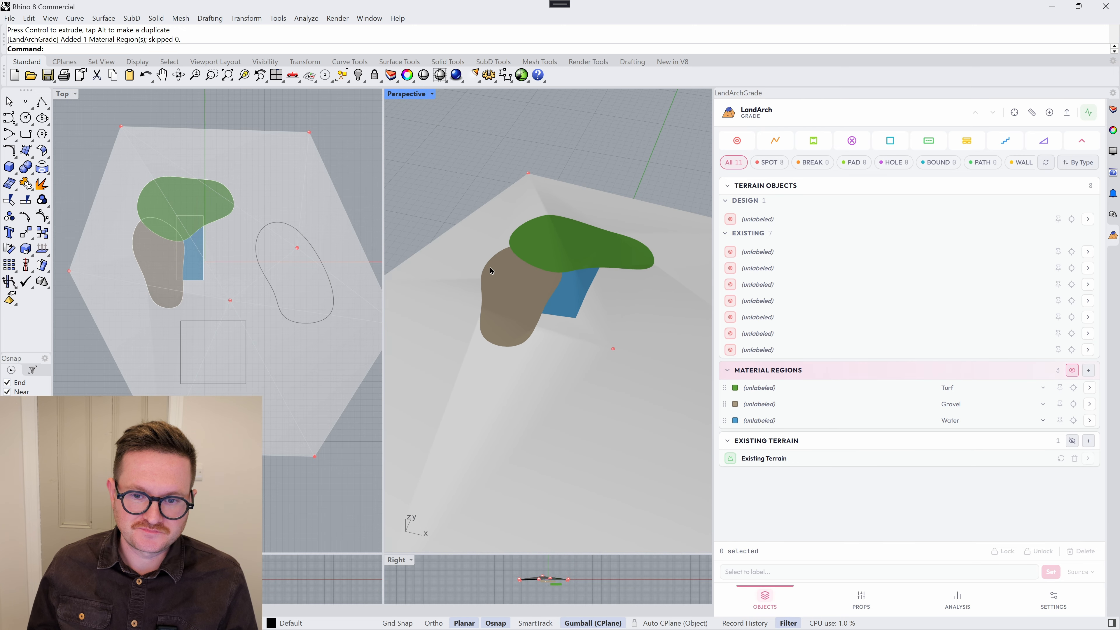
scroll(490, 271, down, 4)
scroll(587, 303, up, 4)
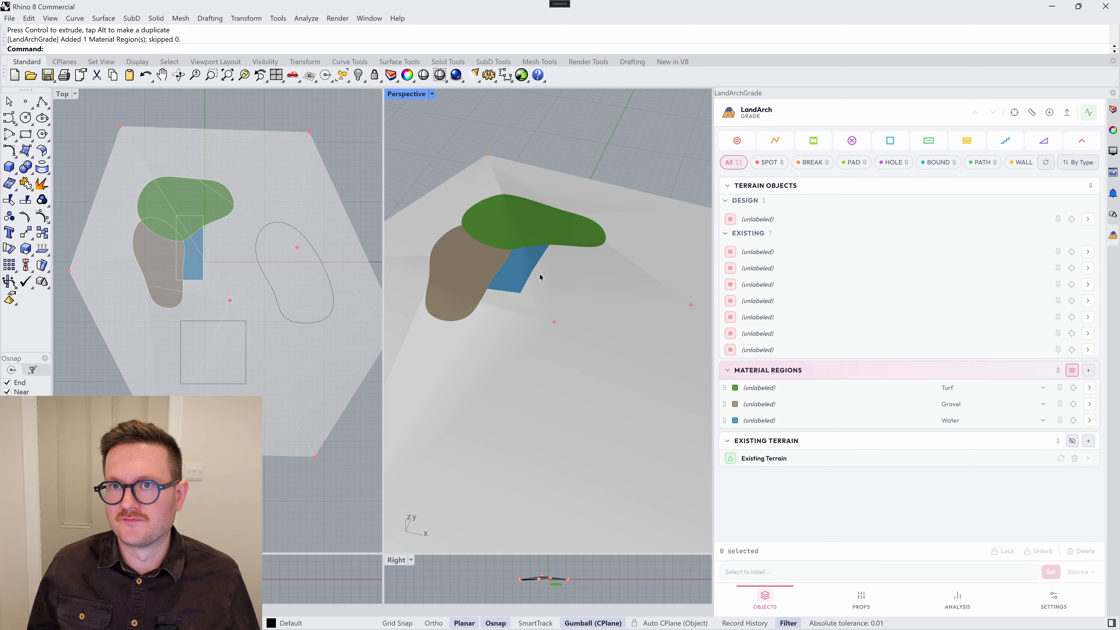
scroll(540, 277, down, 4)
scroll(556, 287, up, 3)
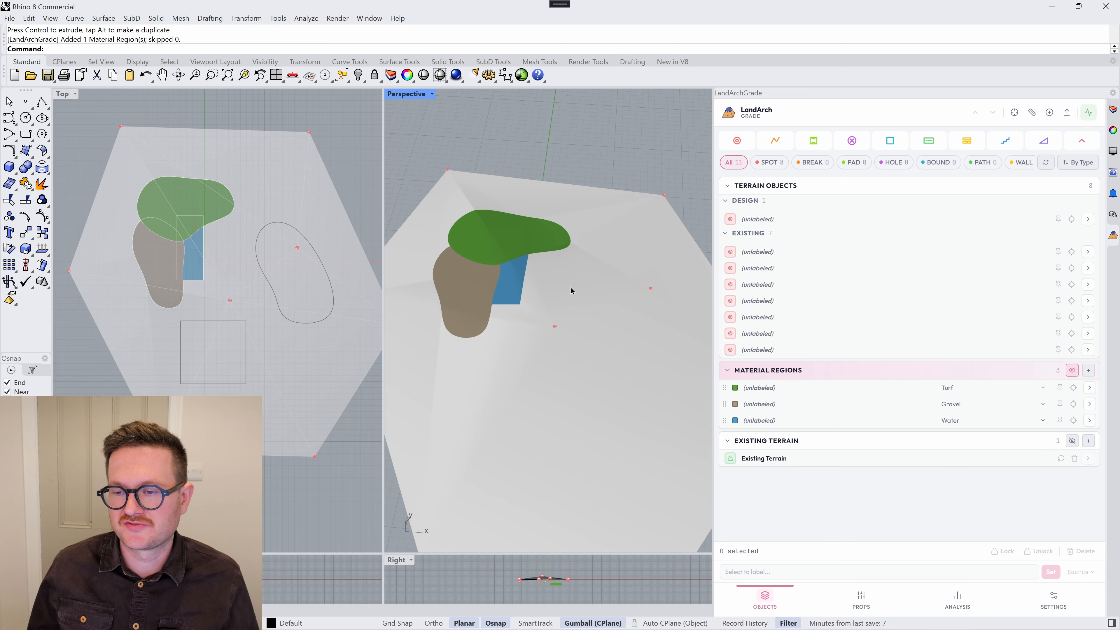
scroll(570, 292, down, 2)
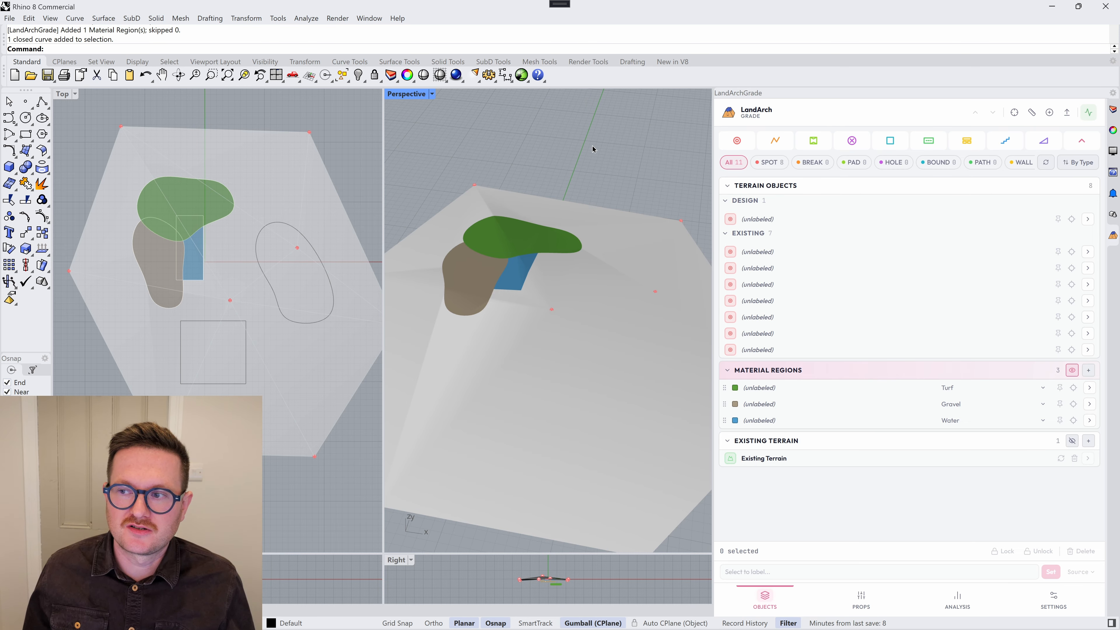
Step: Bake the terrain mesh, contours, objects and spot height dots to Rhino layers
click(1066, 116)
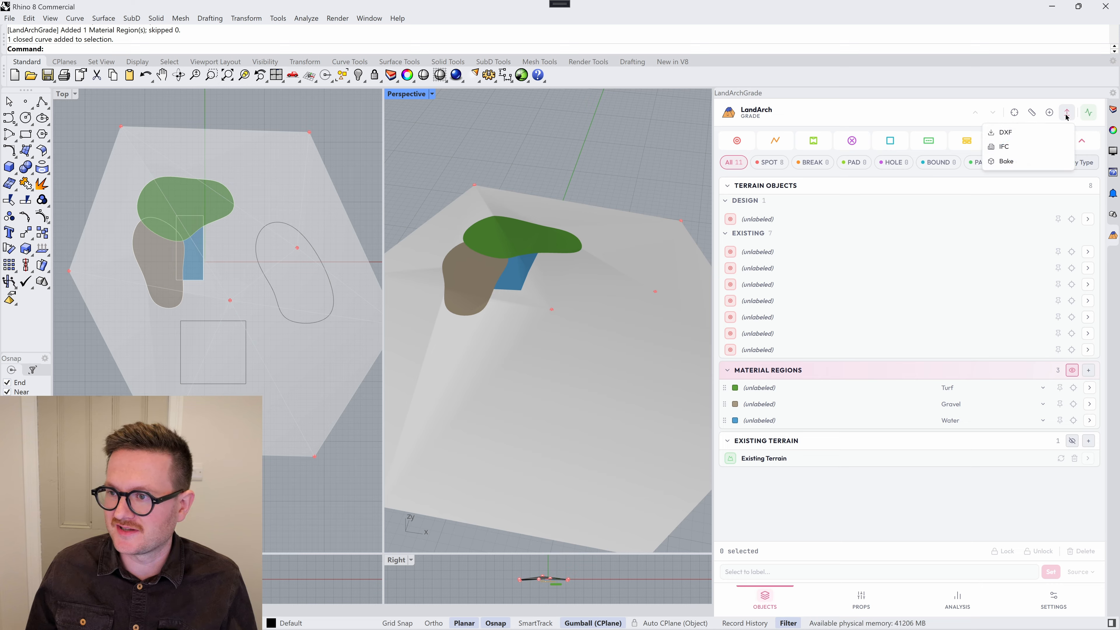
click(1029, 162)
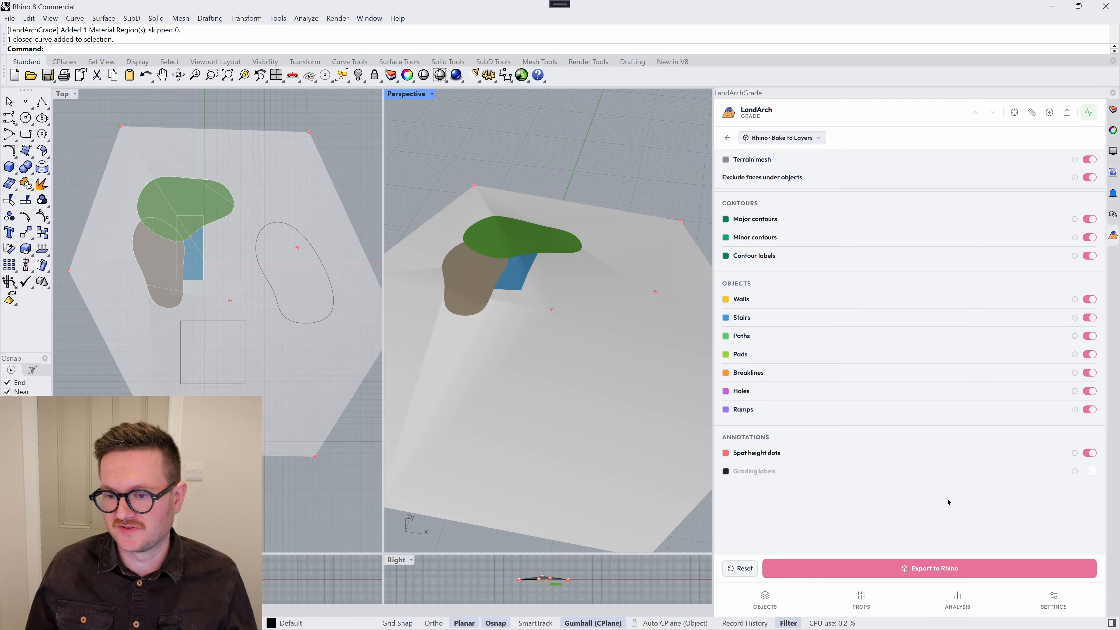
click(960, 568)
Step: Maximize the Perspective viewport to show the whole terrain
scroll(564, 344, up, 3)
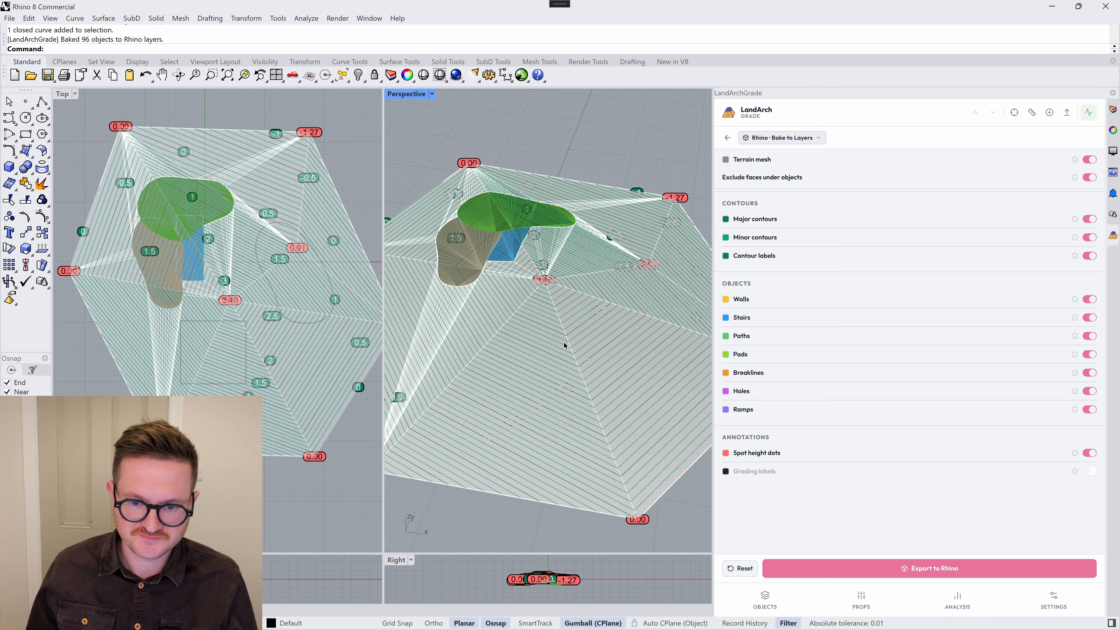
double_click(405, 93)
scroll(504, 332, down, 4)
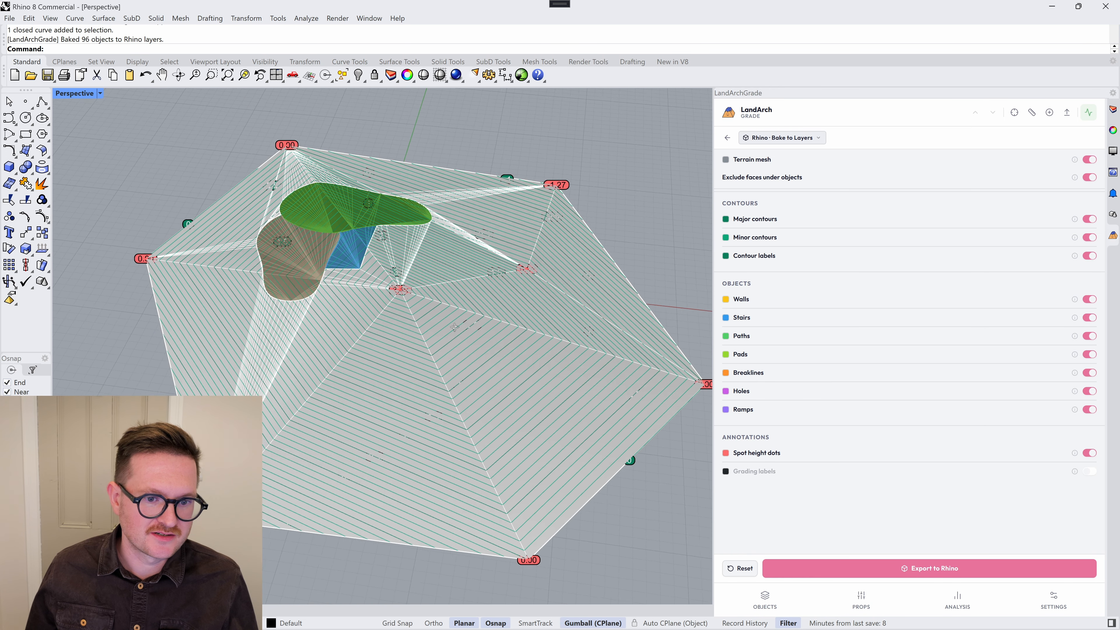
Step: Pause the live terrain preview and select individual baked contour curves to inspect them, leaving nothing selected
click(1088, 113)
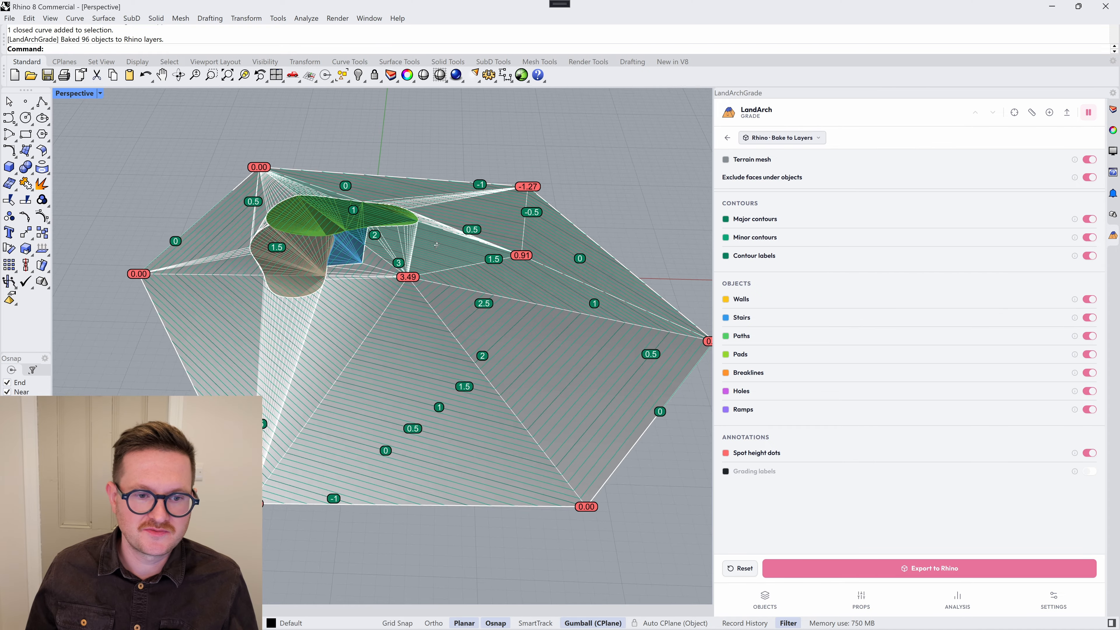
scroll(430, 309, up, 2)
scroll(430, 322, up, 2)
click(429, 323)
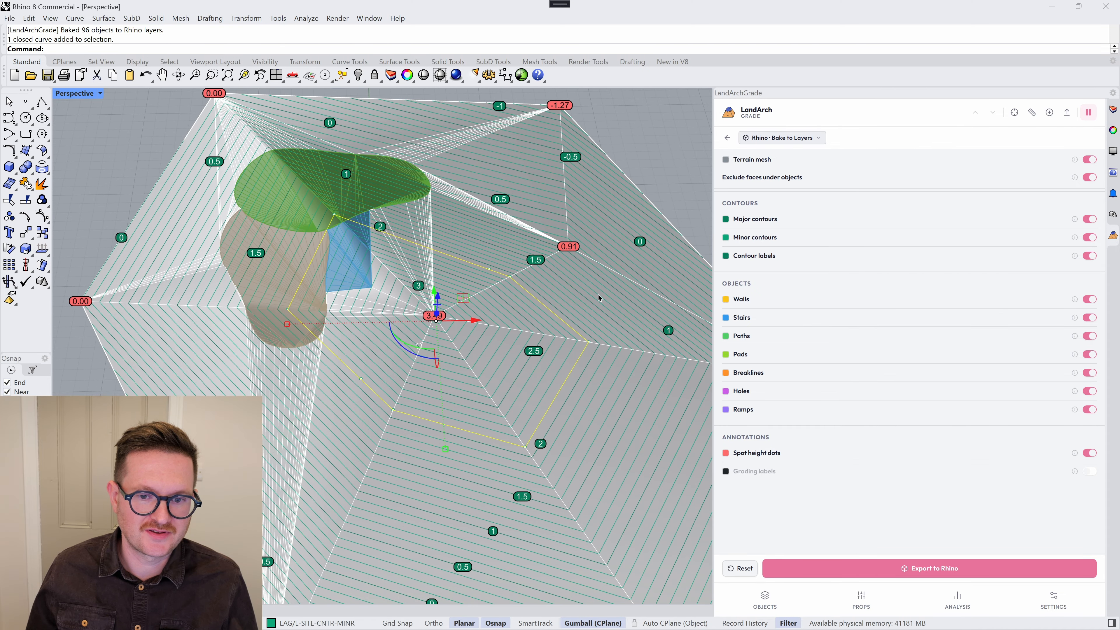
key(Escape)
click(534, 295)
click(557, 300)
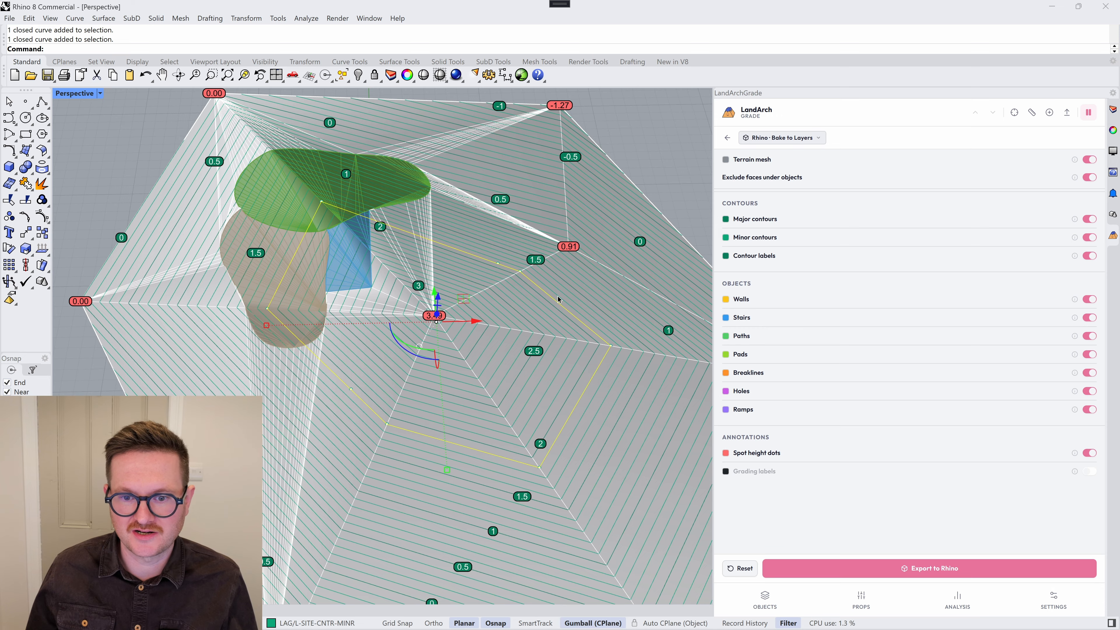
click(581, 297)
click(587, 298)
click(658, 169)
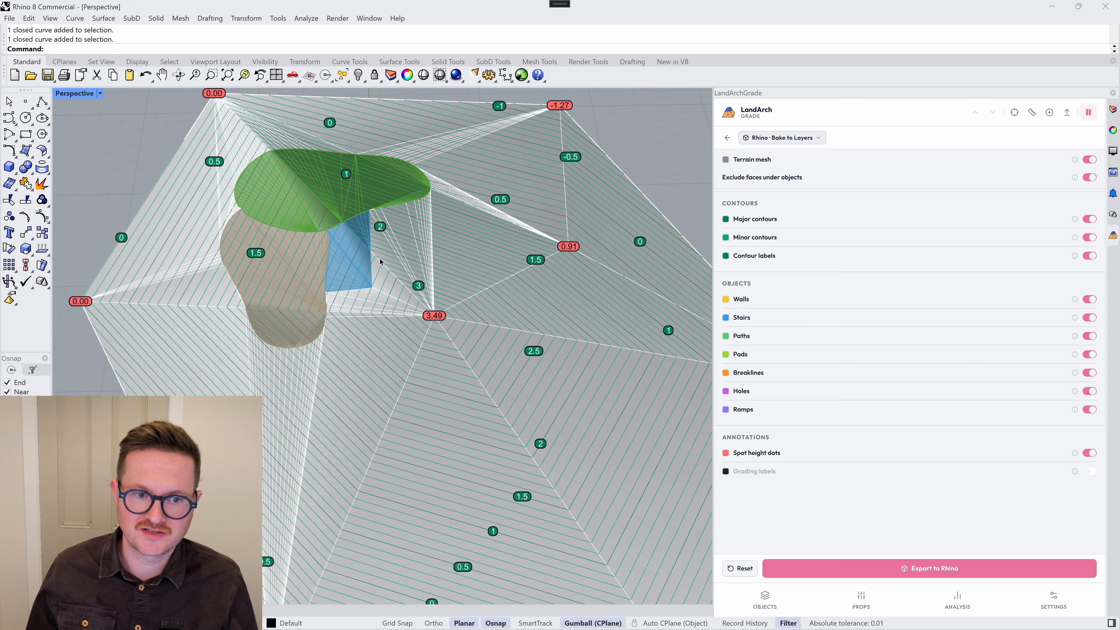
Step: Examine the baked terrain mesh around the edges of the three material regions
right_drag(381, 261, 434, 212)
scroll(282, 251, up, 6)
right_drag(304, 229, 334, 283)
scroll(527, 275, down, 4)
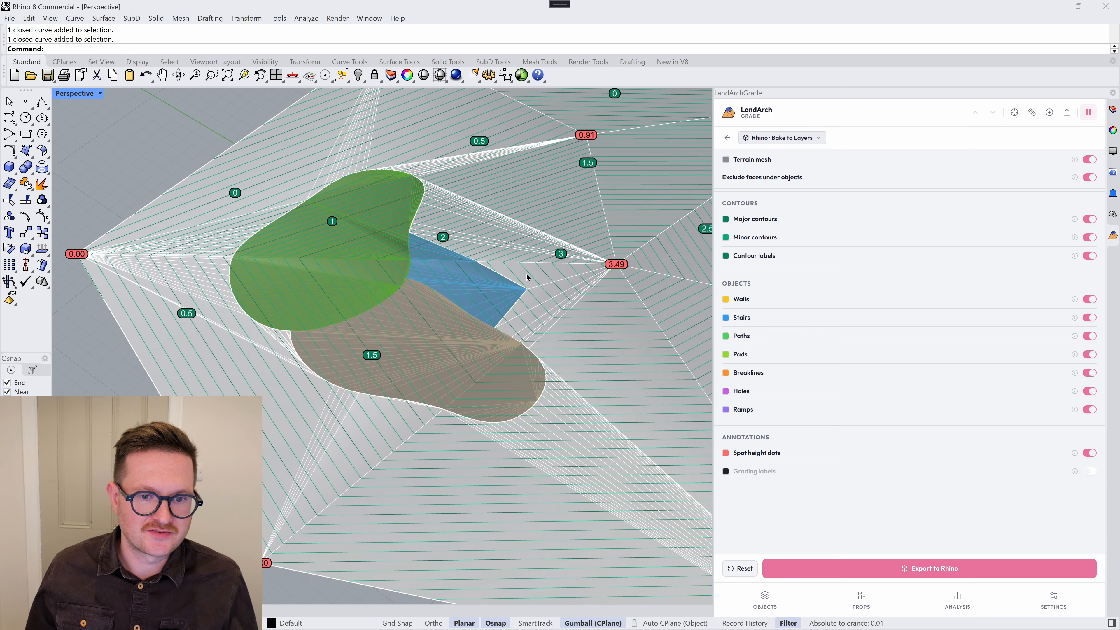
key(ctrl+w)
drag(235, 175, 564, 383)
scroll(451, 373, down, 8)
right_drag(484, 379, 489, 376)
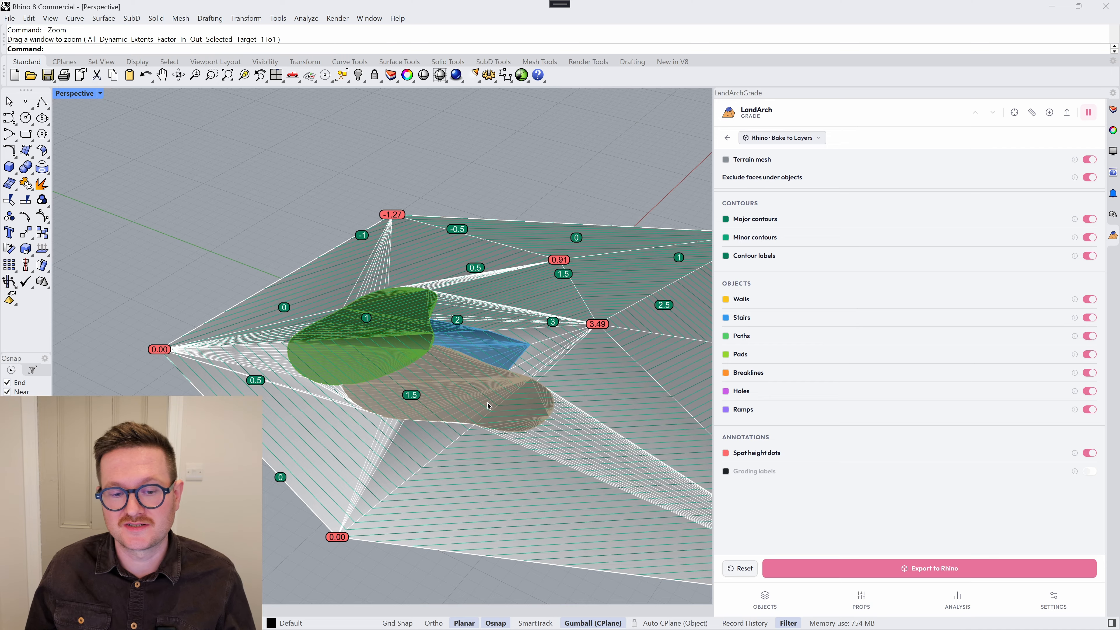
Step: Select the baked gravel, water and turf meshes one after another to check that each is a separate object
scroll(493, 382, up, 5)
click(506, 386)
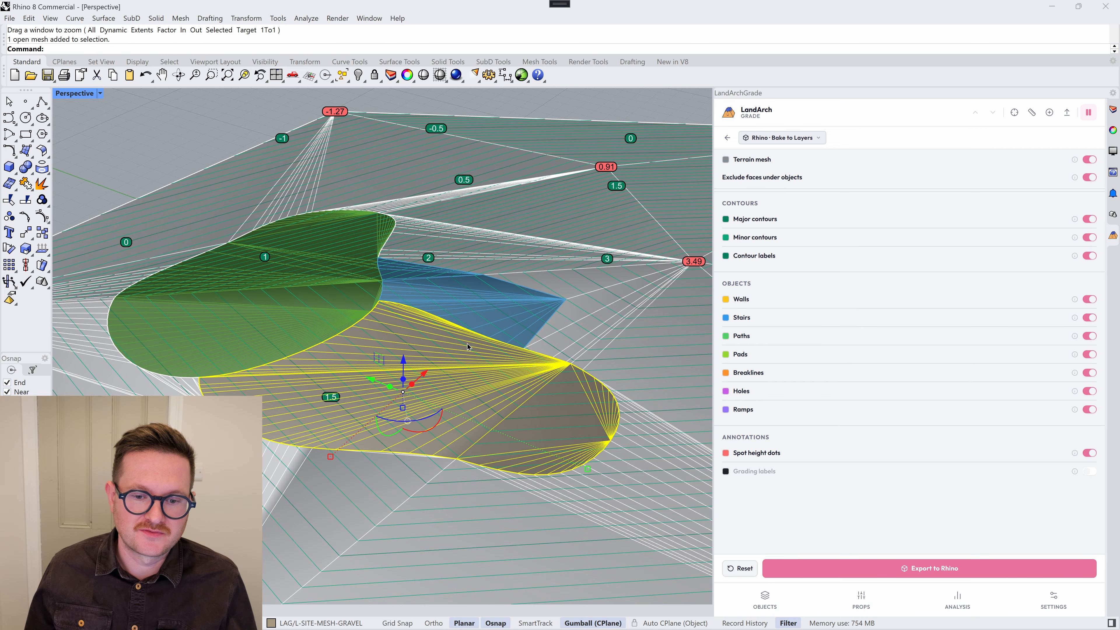
scroll(489, 319, up, 4)
click(501, 303)
key(Return)
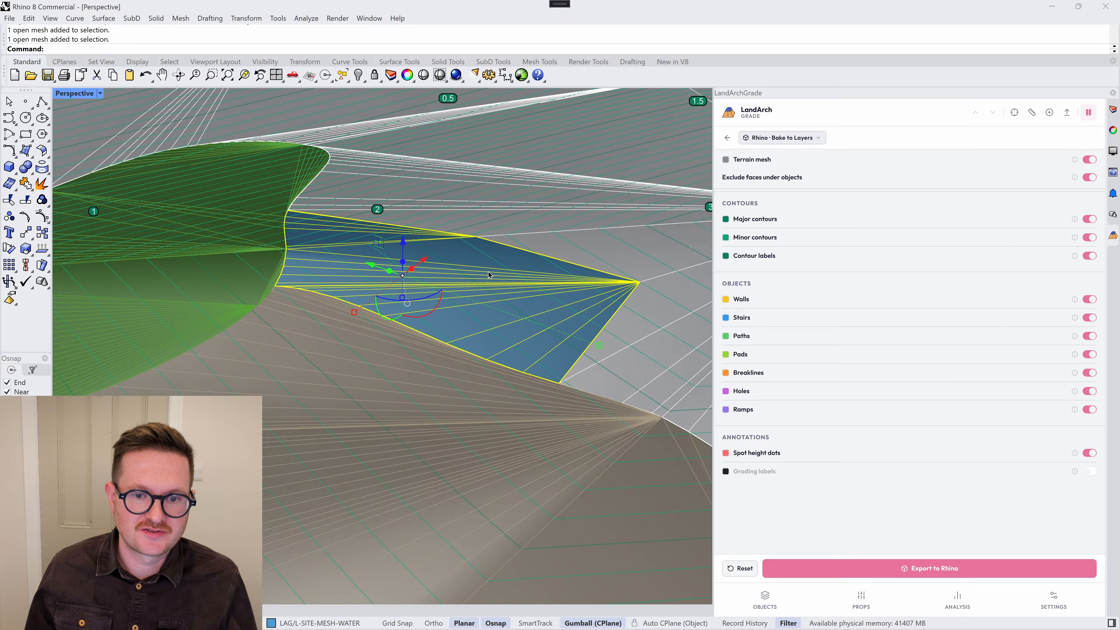
click(248, 270)
scroll(445, 311, down, 4)
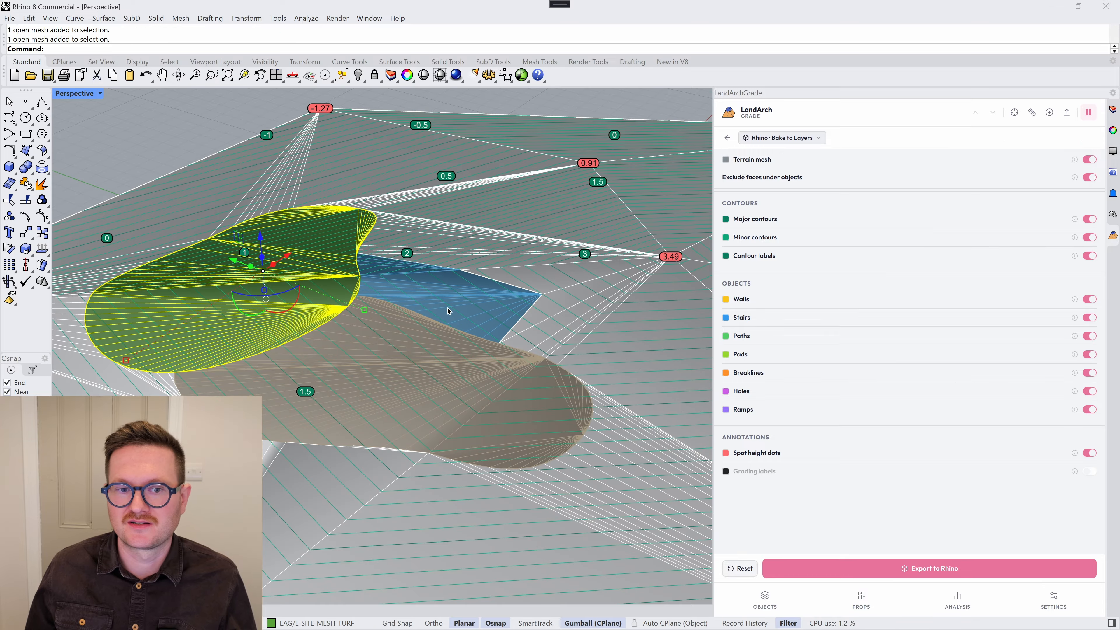
Step: Open the layer list to review the LAG layers alongside the baked terrain
scroll(438, 330, down, 4)
click(1113, 111)
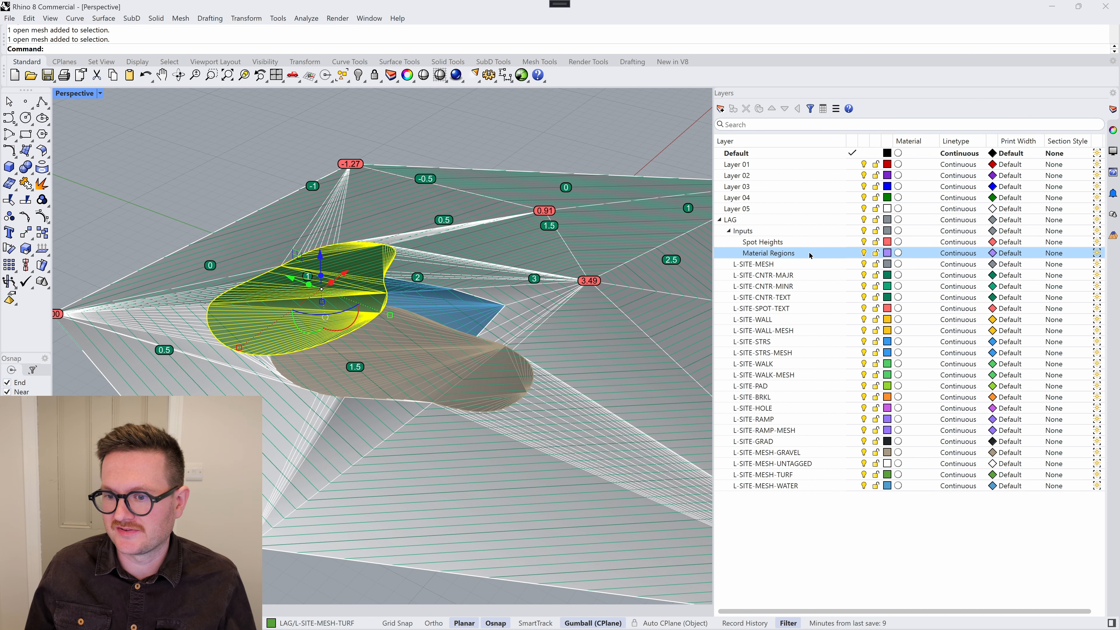
right_drag(373, 322, 360, 337)
scroll(392, 323, down, 2)
shift+right_drag(561, 345, 522, 345)
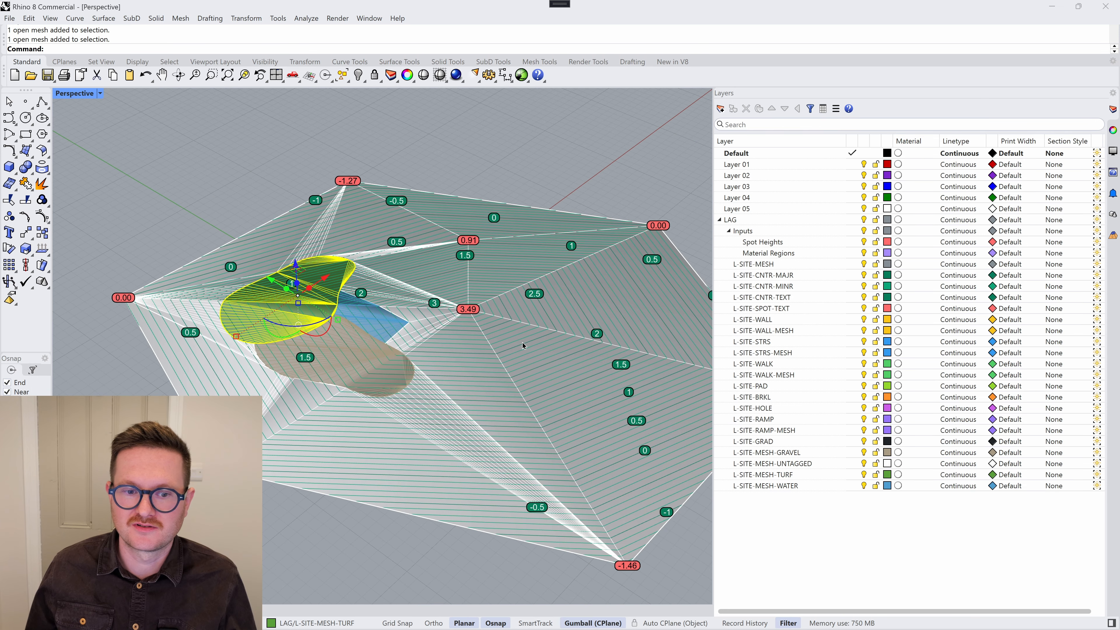
Step: Undo the terrain bake and resume the live terrain preview
key(ctrl+z)
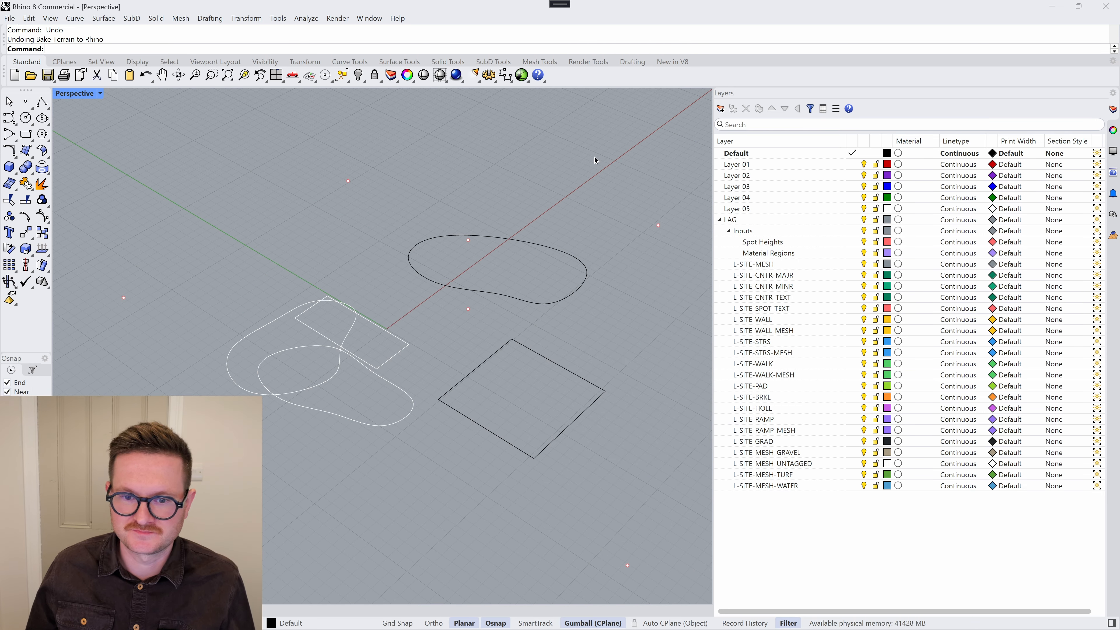
click(1113, 235)
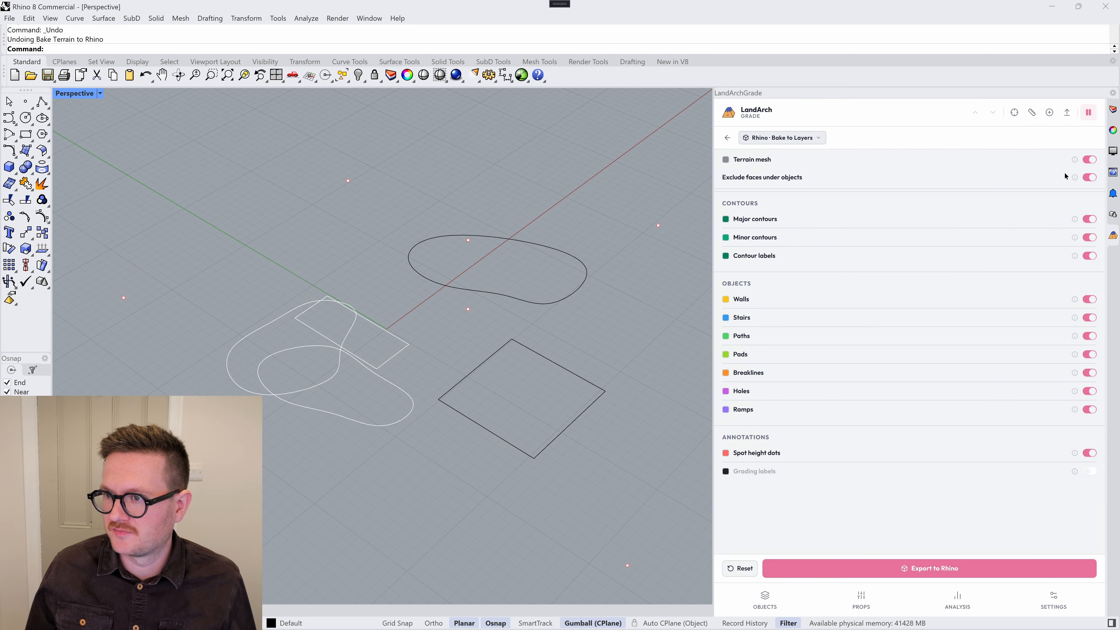
click(1088, 112)
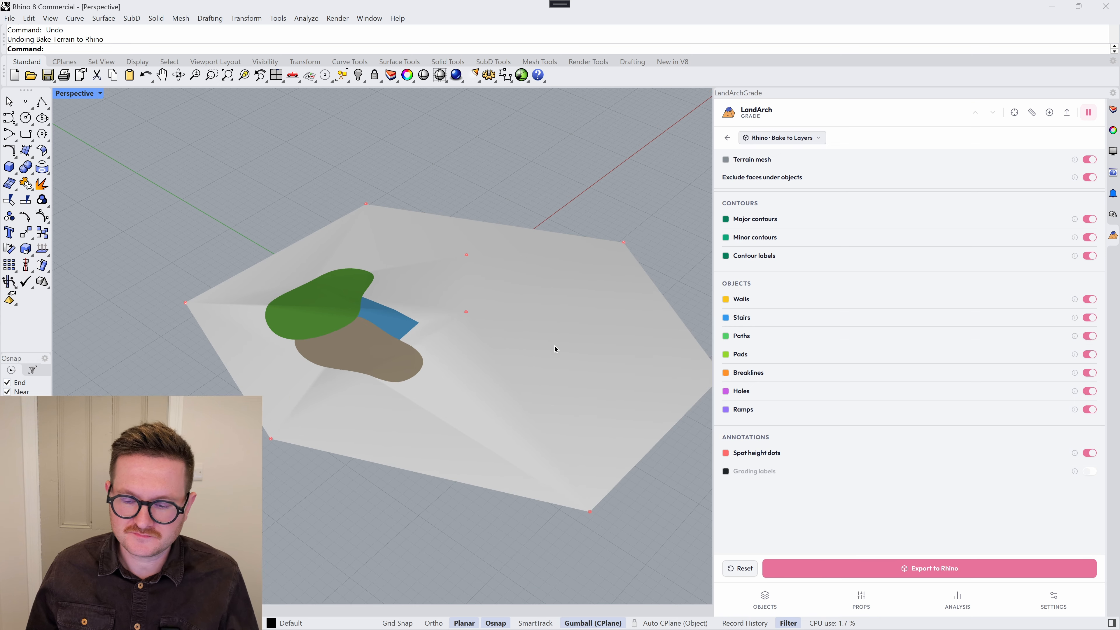
Step: Draw a path through five points across the terrain's eastern side
click(1067, 113)
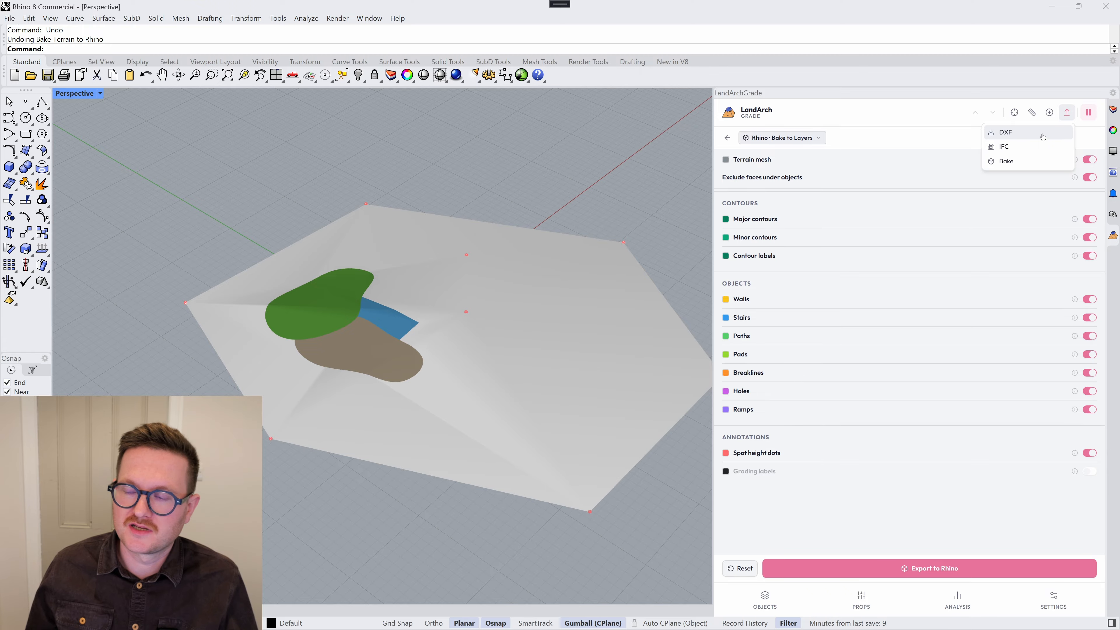
click(769, 600)
click(766, 600)
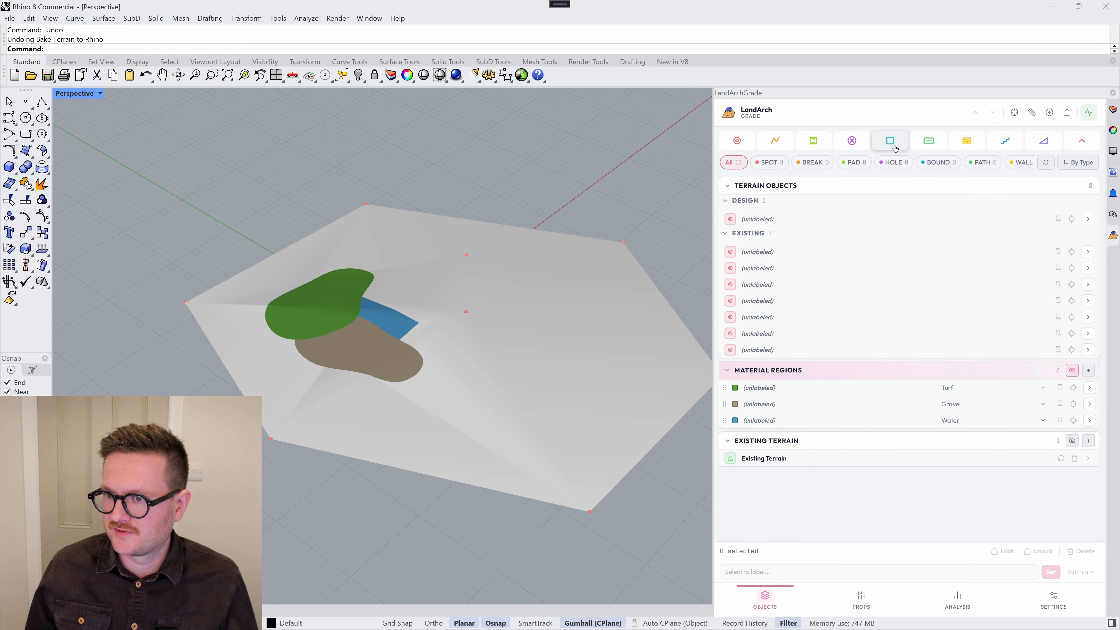
click(929, 140)
click(424, 236)
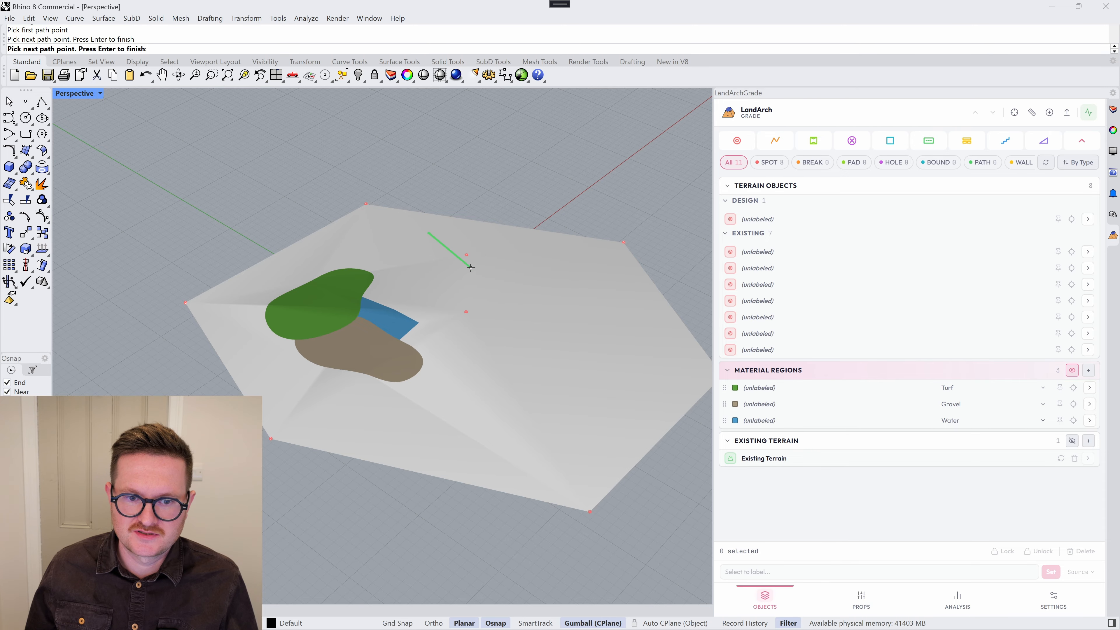
click(469, 264)
click(541, 263)
click(597, 301)
click(599, 364)
key(Return)
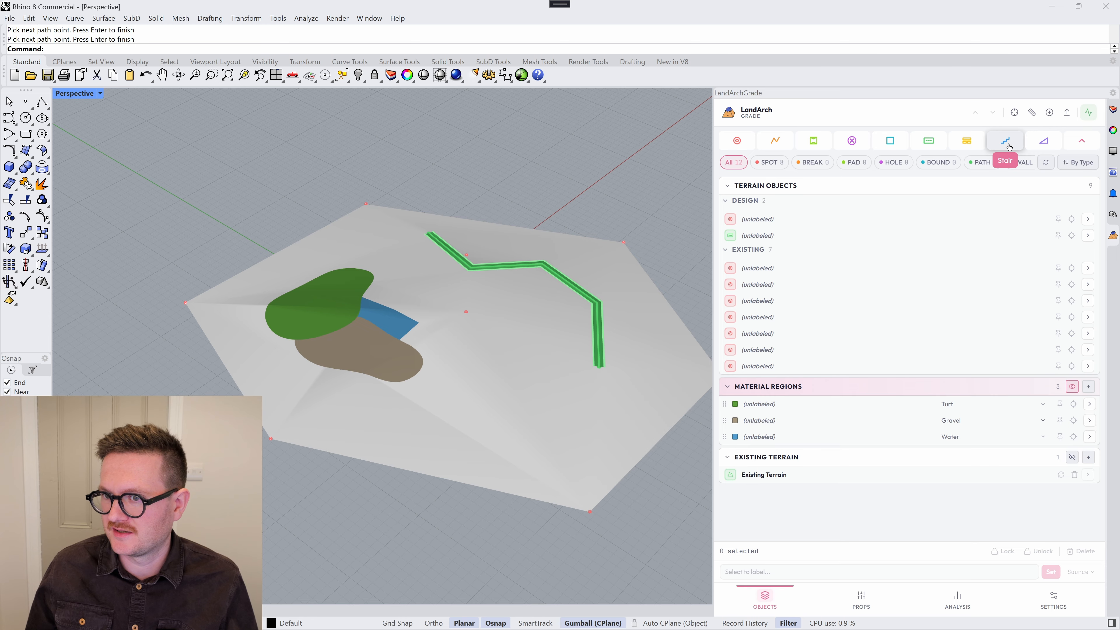
Step: Add a straight ramp across the terrain's southern part, between the path and the gravel region
click(1043, 140)
click(543, 361)
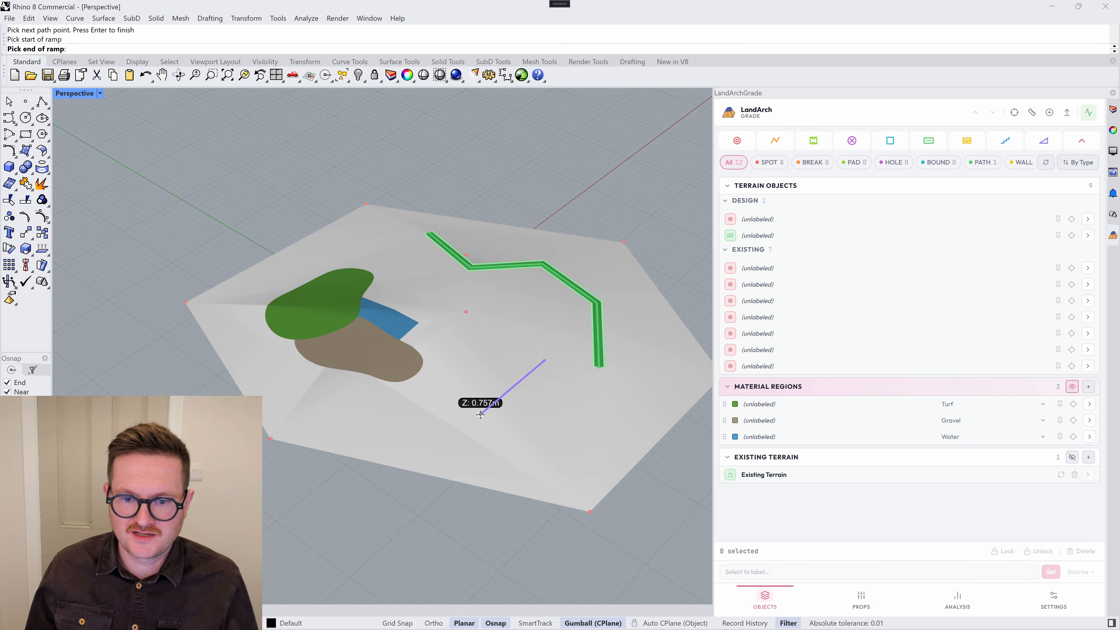
click(423, 430)
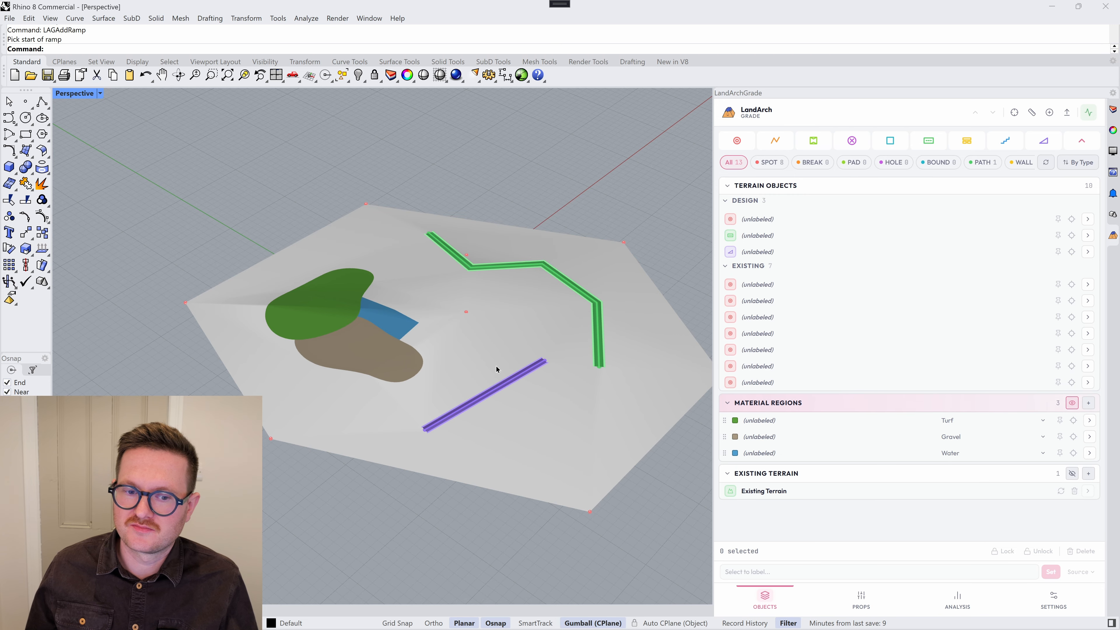
Step: Examine how the path and the ramp sit on the terrain
scroll(496, 366, up, 5)
right_drag(538, 365, 520, 352)
scroll(434, 429, up, 5)
right_drag(434, 429, 424, 331)
scroll(424, 331, down, 7)
scroll(447, 260, up, 3)
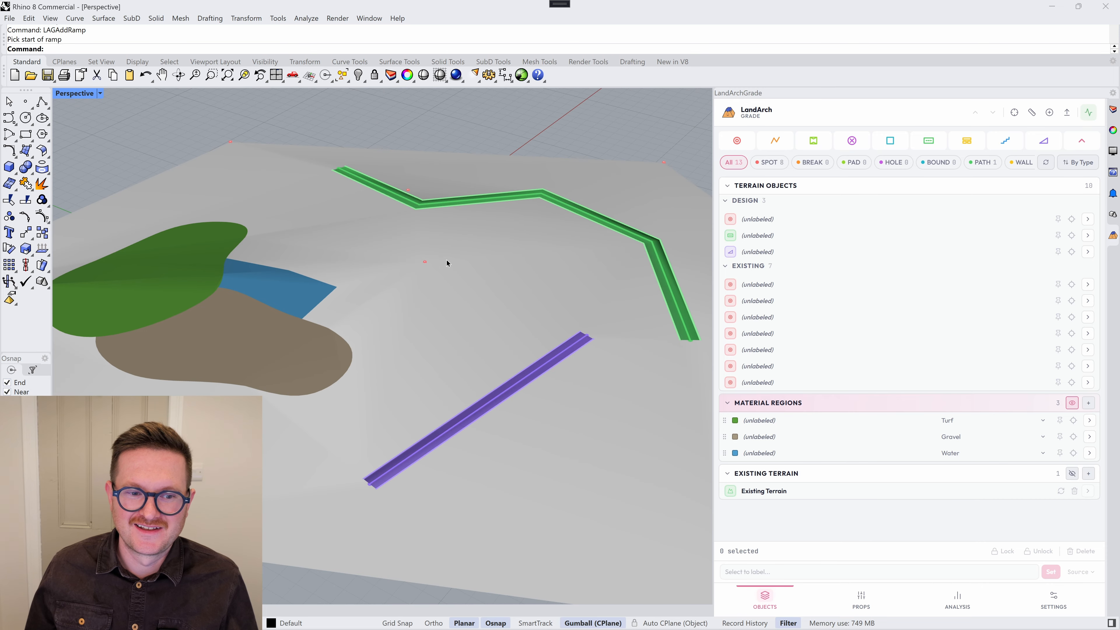
scroll(465, 266, down, 3)
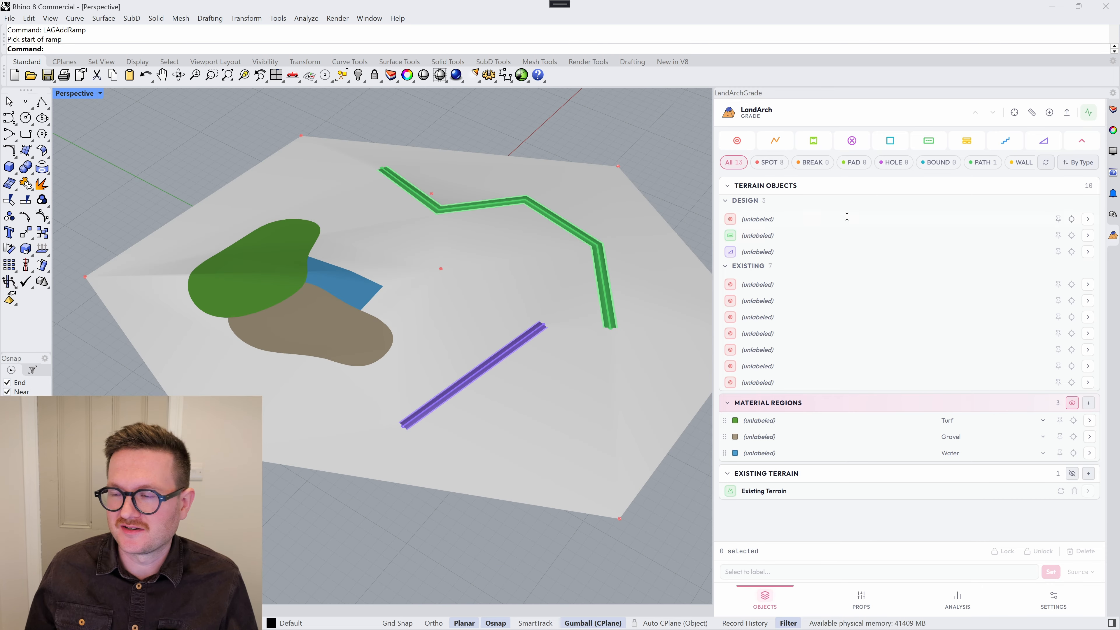
Step: Open the 2D plan DXF export settings and review the general, plan element, material region and section export options
click(1066, 113)
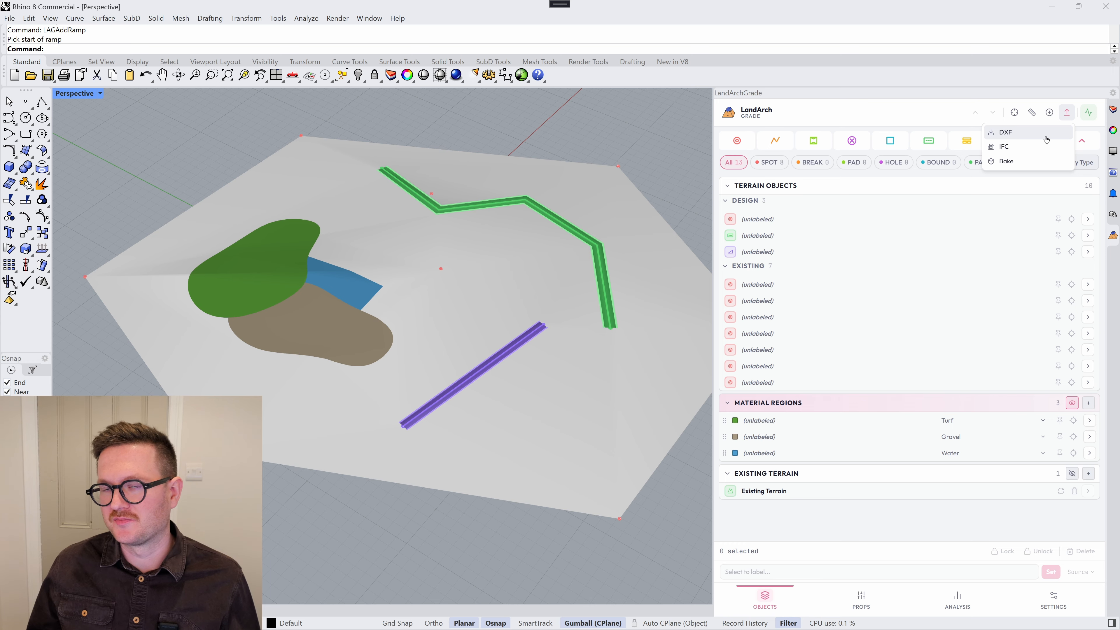
click(1040, 132)
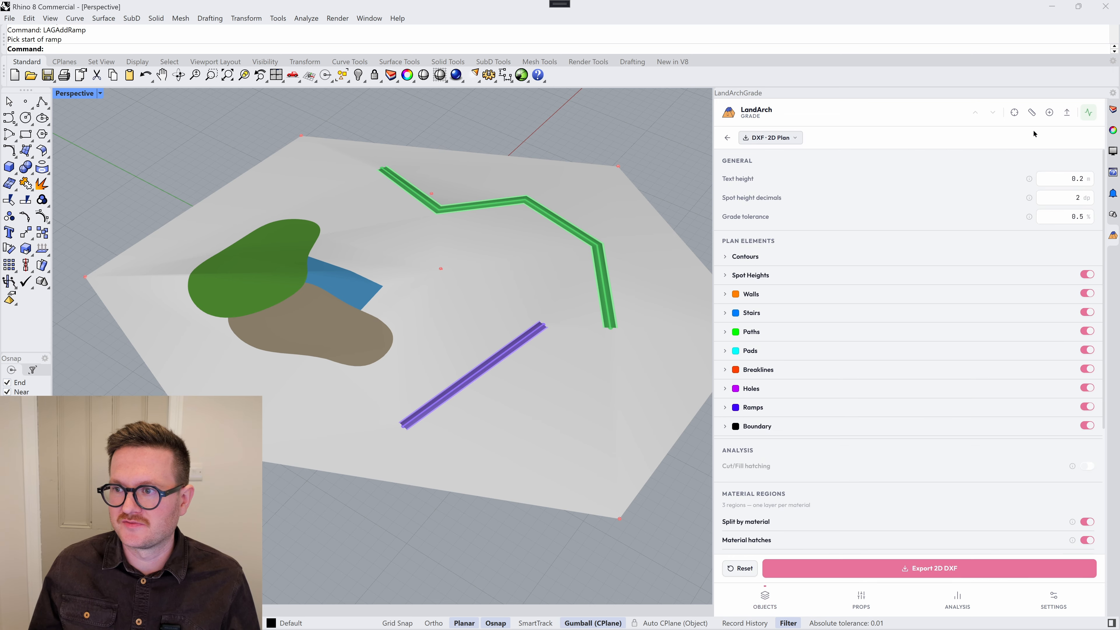
scroll(899, 366, down, 2)
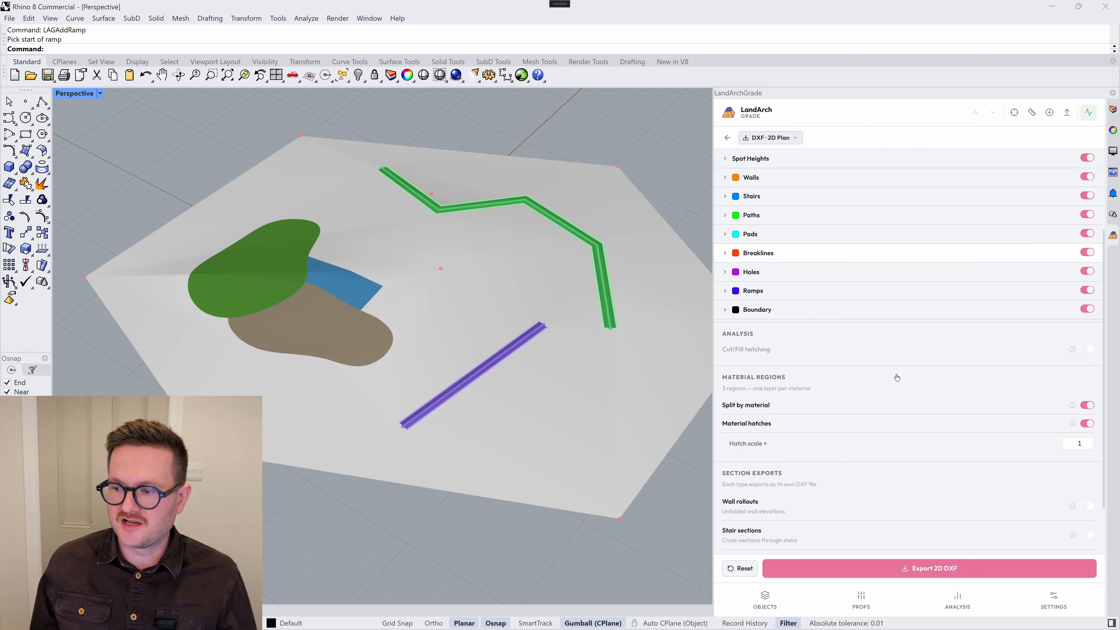
scroll(896, 375, up, 2)
scroll(897, 376, down, 3)
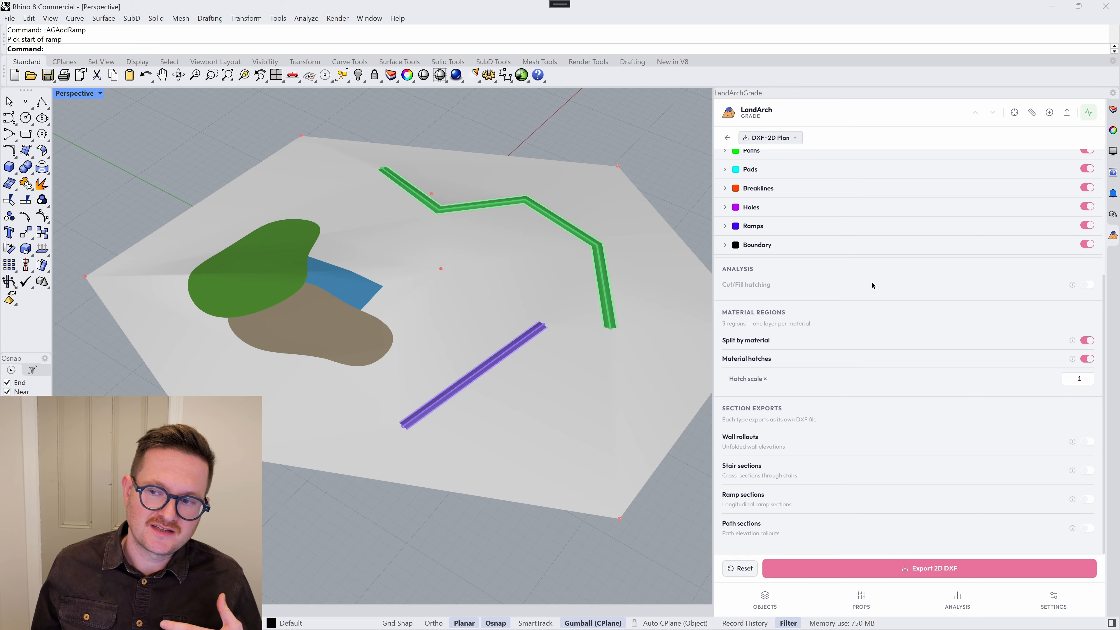
scroll(885, 310, up, 3)
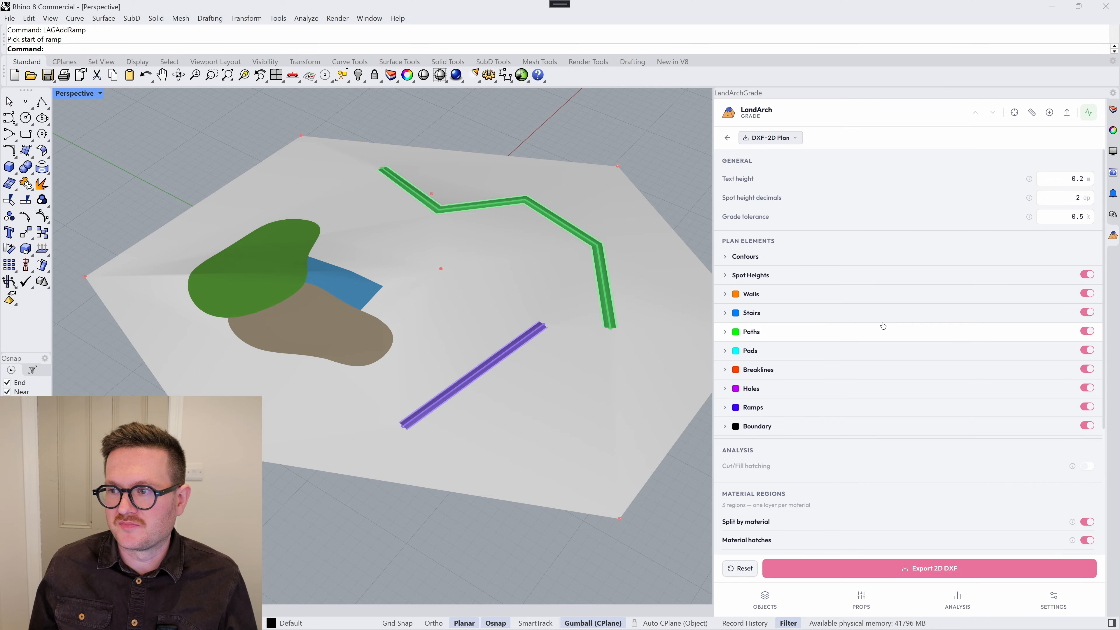
scroll(883, 326, down, 3)
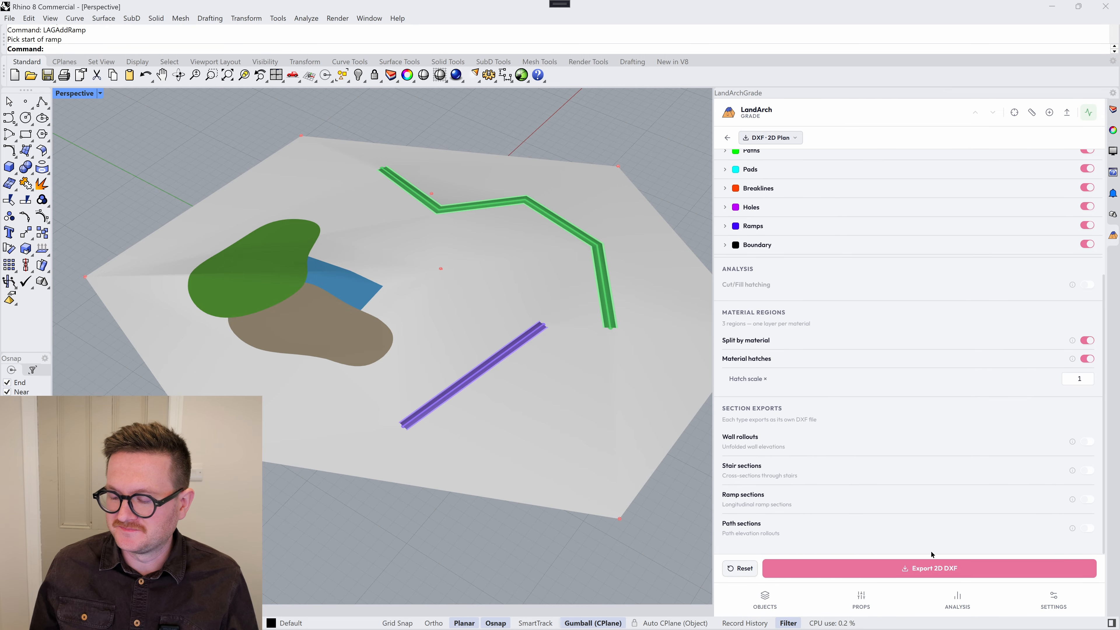
Step: Export the 2D DXF to the Desktop under the file name Test Export
click(938, 568)
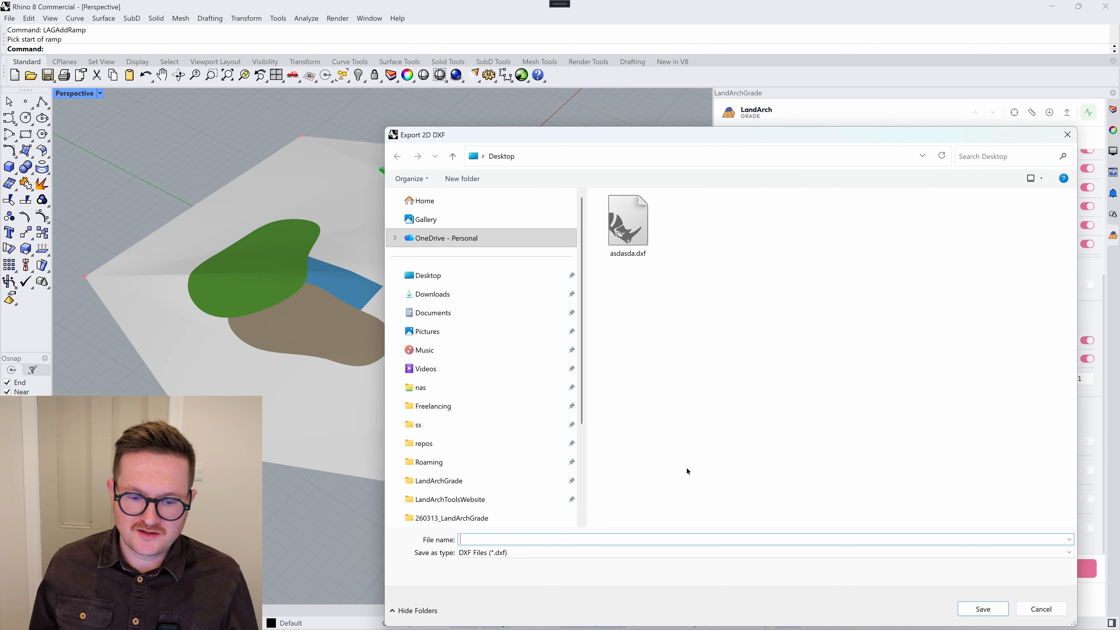
text(Test Export)
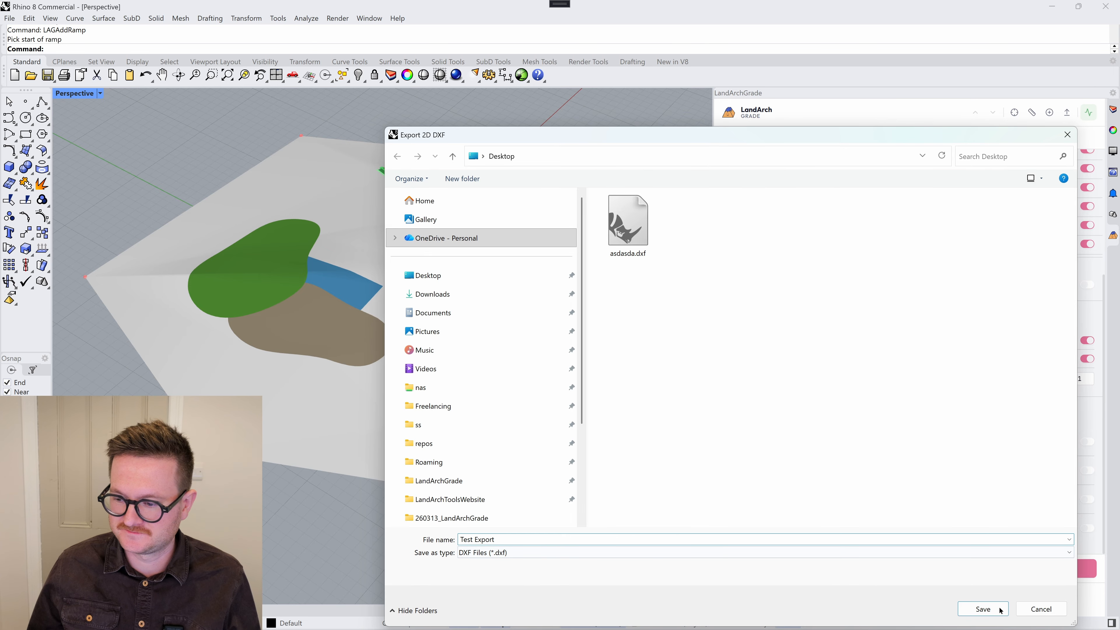
click(982, 609)
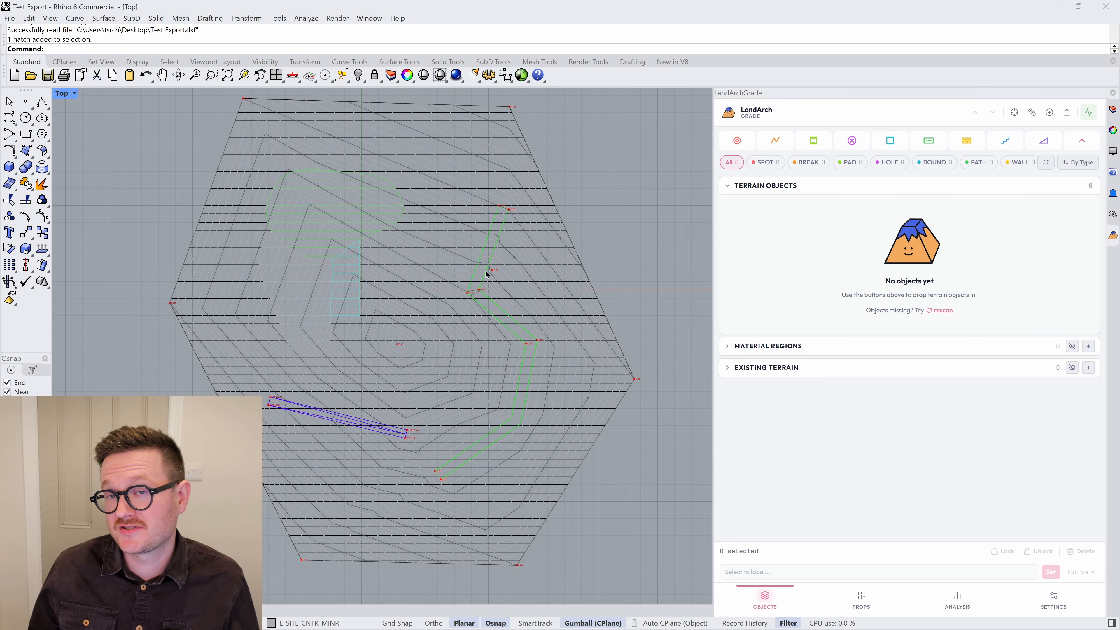
Step: Inspect the exported drawing's hatches for the untagged terrain, turf, water and gravel, checking the layer of each
scroll(441, 201, up, 3)
click(490, 215)
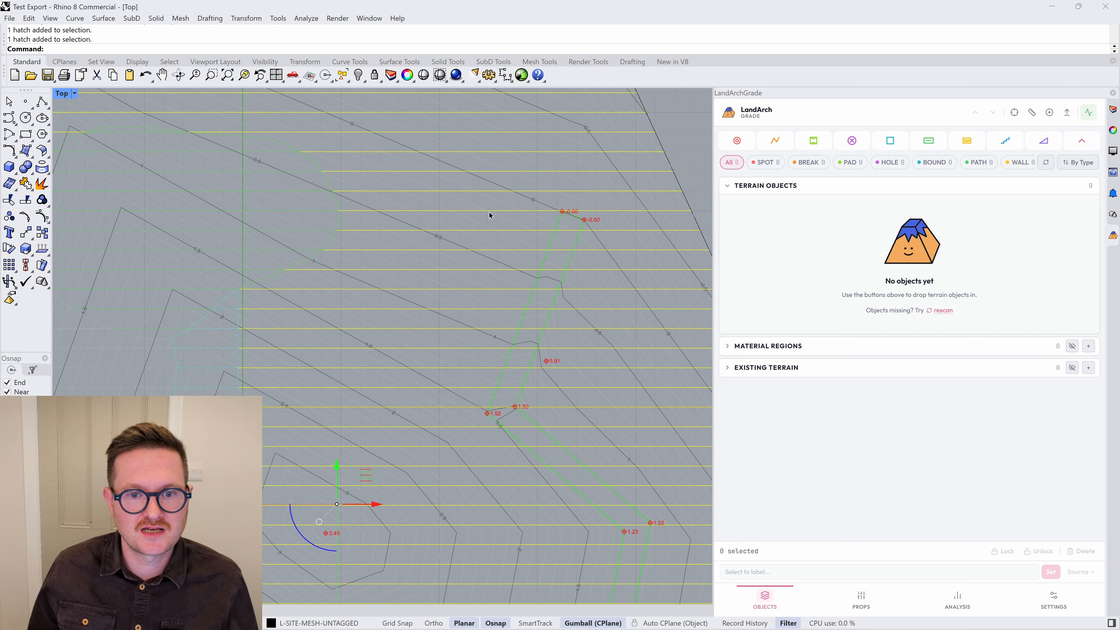
scroll(551, 232, down, 2)
click(415, 220)
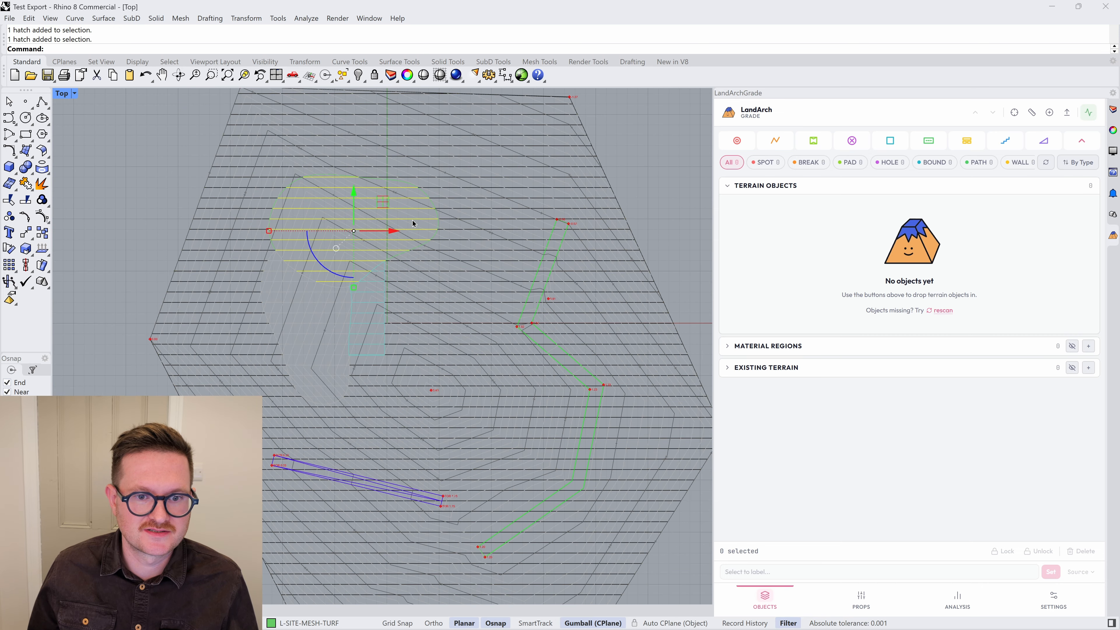
scroll(380, 287, up, 3)
click(351, 287)
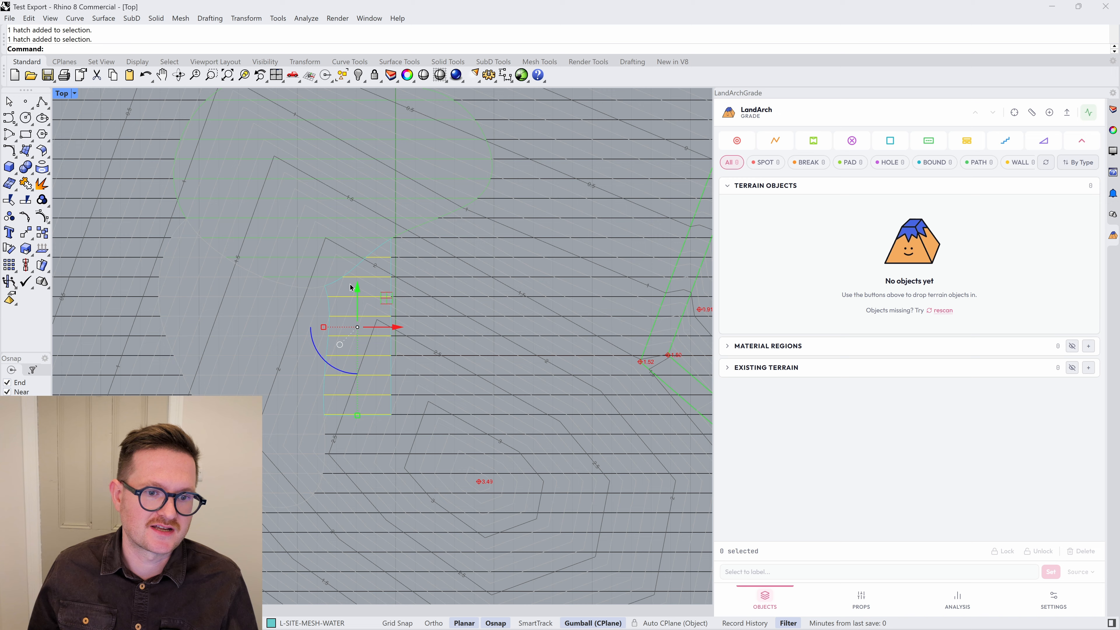
click(265, 298)
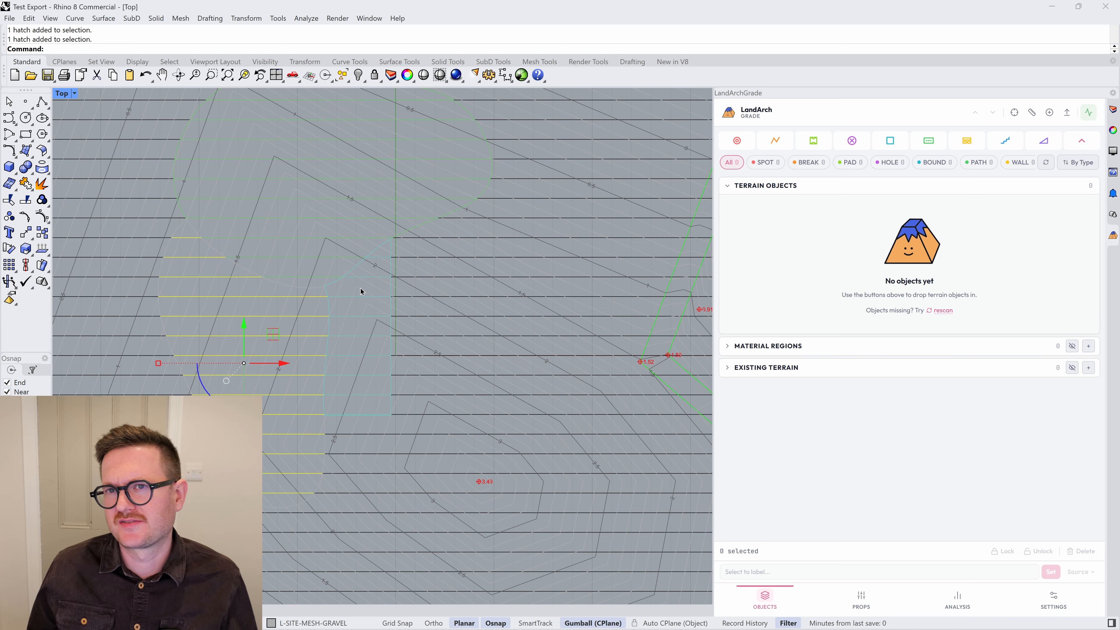
scroll(387, 265, down, 3)
scroll(513, 228, up, 2)
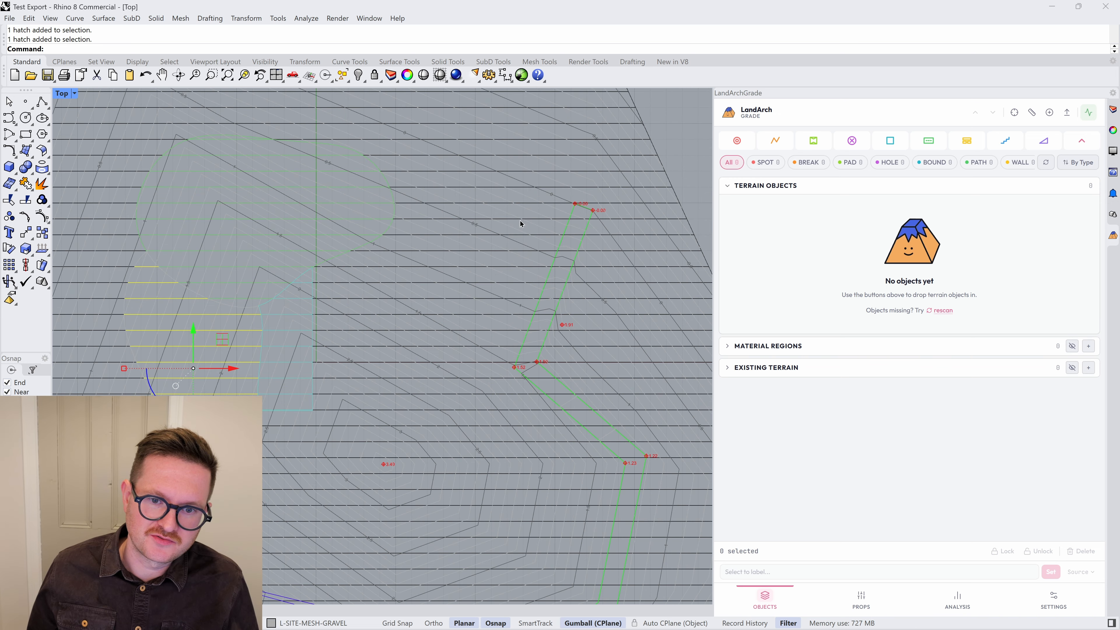
Step: Delete the untagged terrain hatch covering the whole site in the exported drawing
scroll(520, 224, down, 3)
click(489, 264)
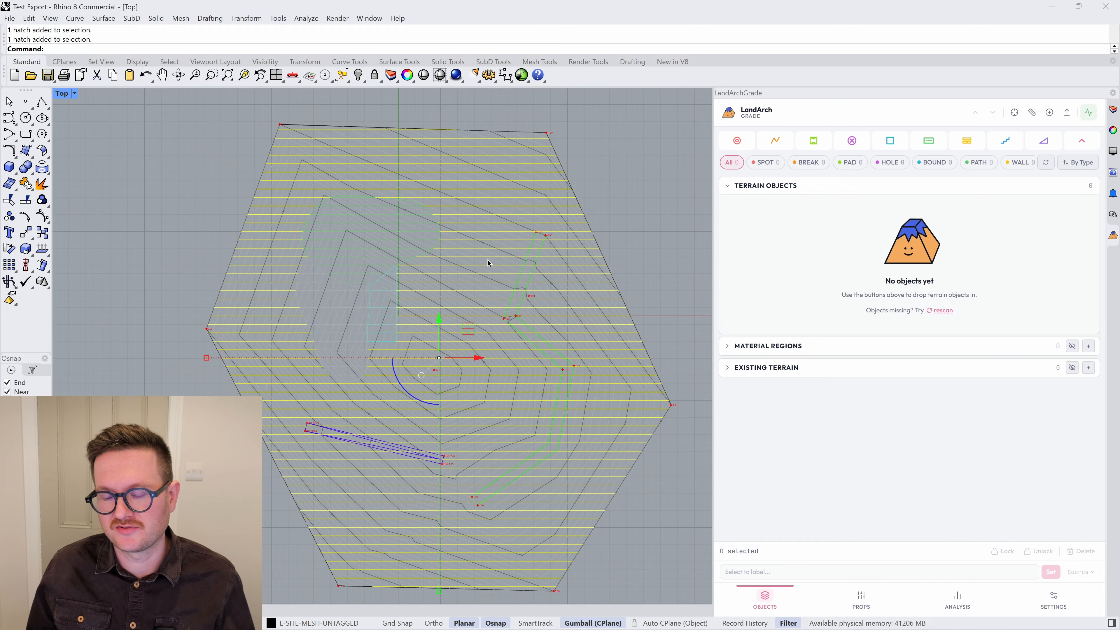
key(Delete)
Step: Examine the contours, the path's spot heights, and the ramp's linework and top and bottom levels in the exported plan
scroll(493, 303, up, 5)
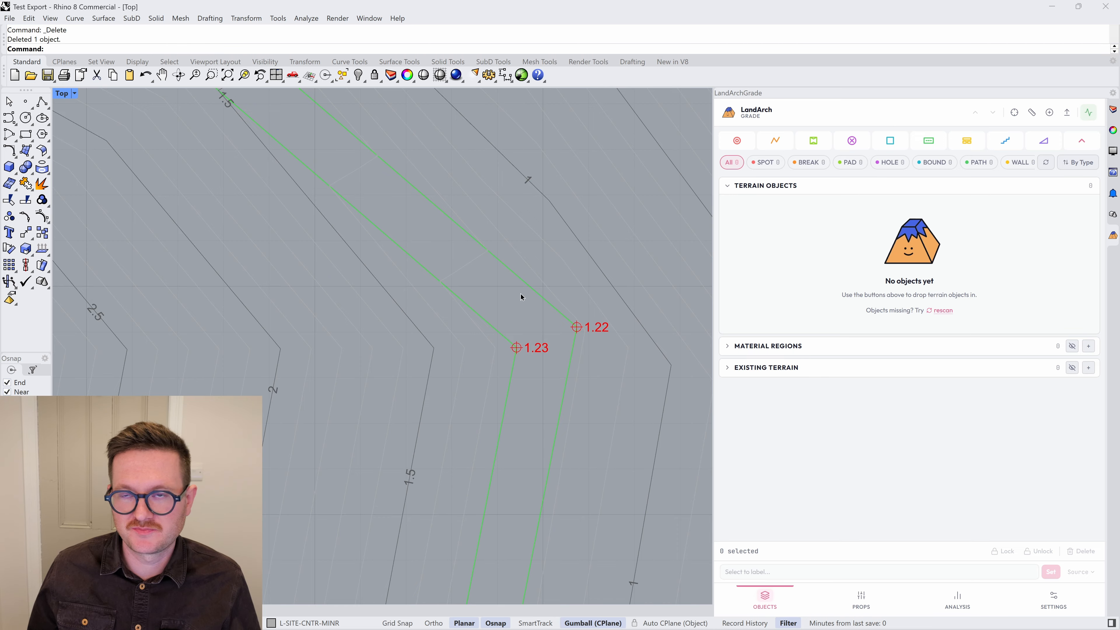
scroll(544, 319, down, 7)
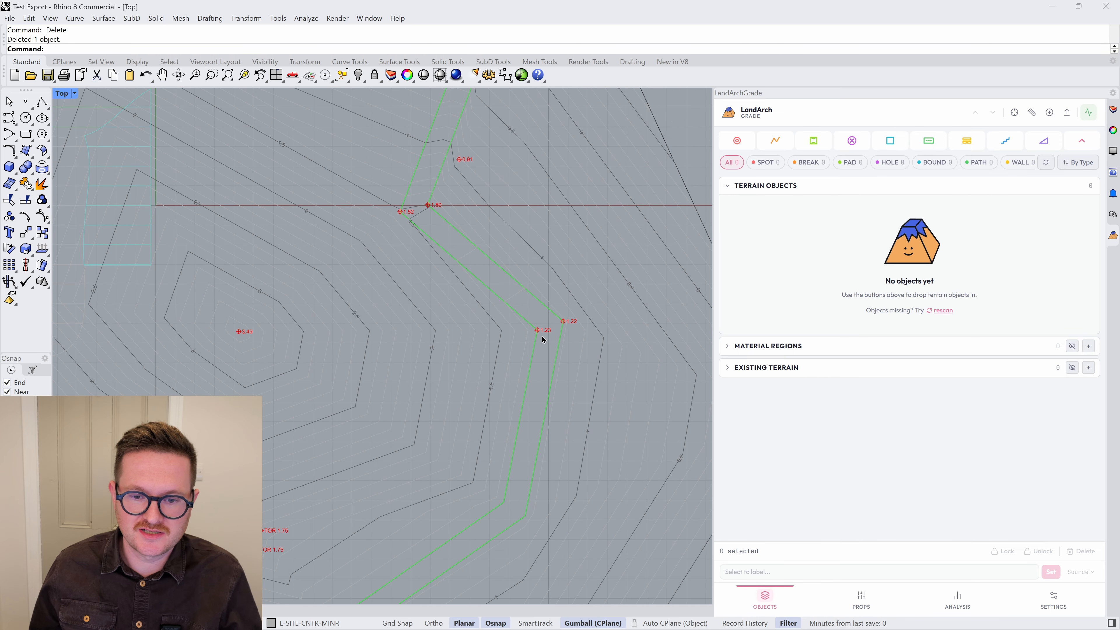
right_drag(500, 403, 542, 283)
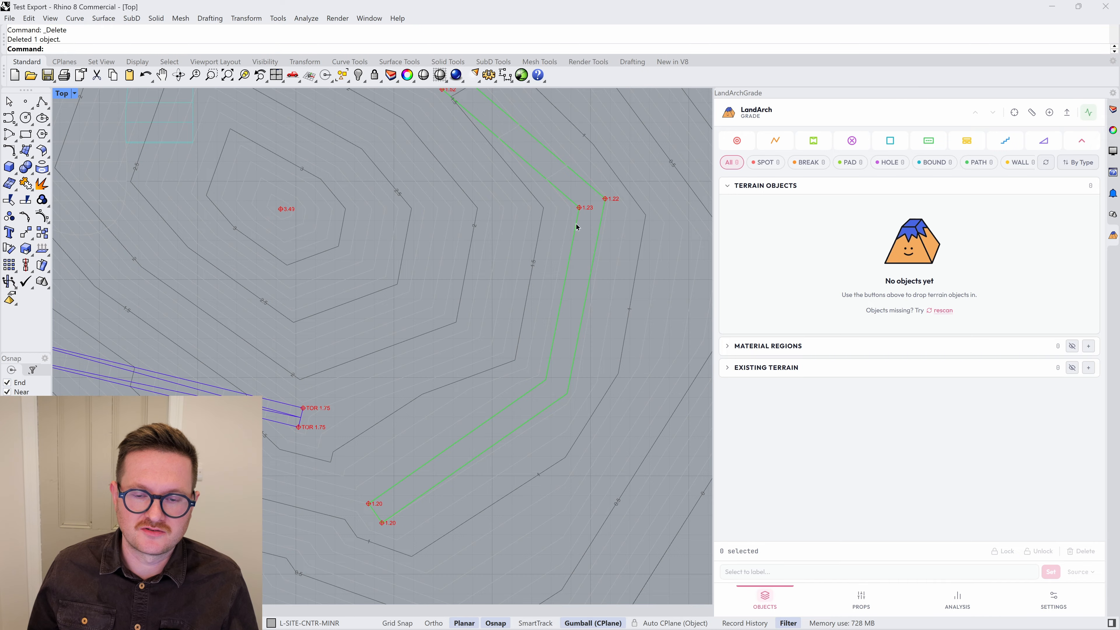
right_drag(334, 447, 452, 420)
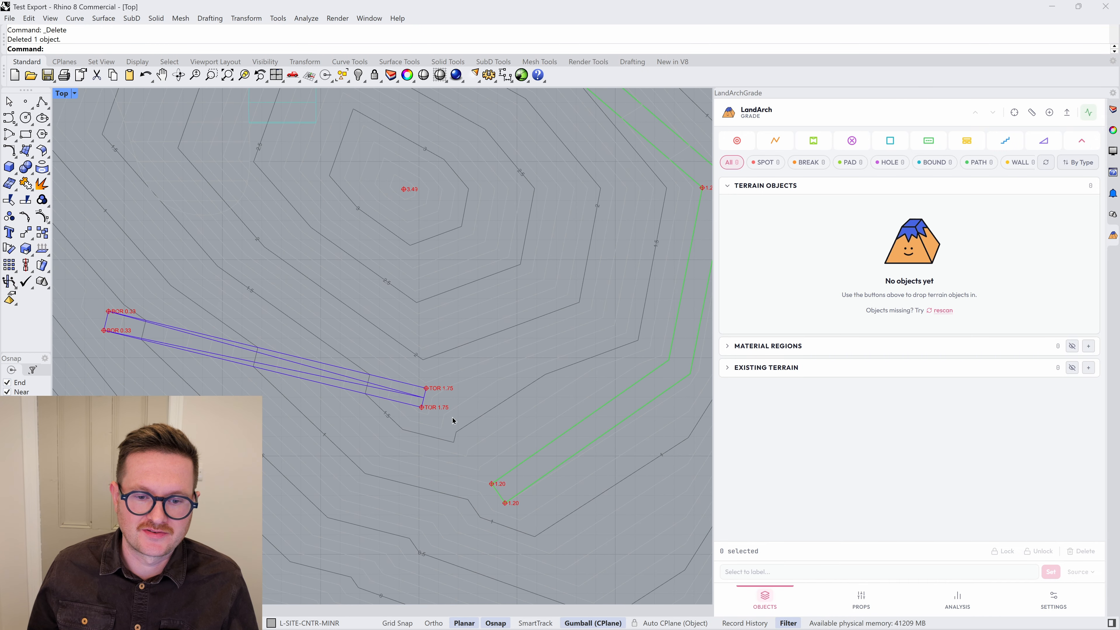
right_drag(304, 300, 489, 320)
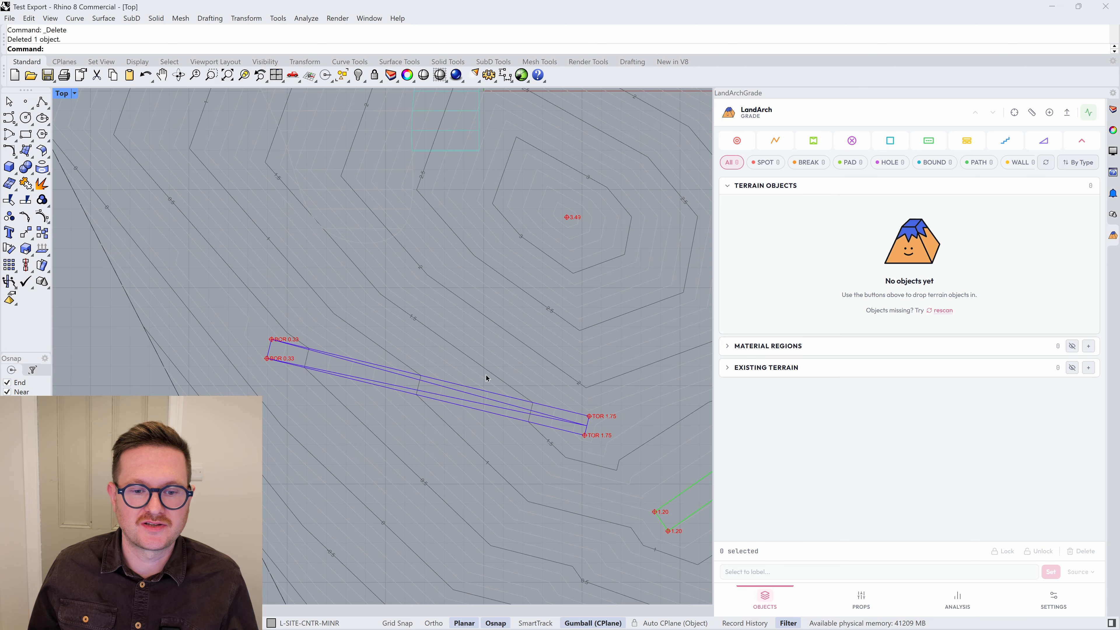
scroll(487, 375, up, 3)
click(508, 402)
click(517, 398)
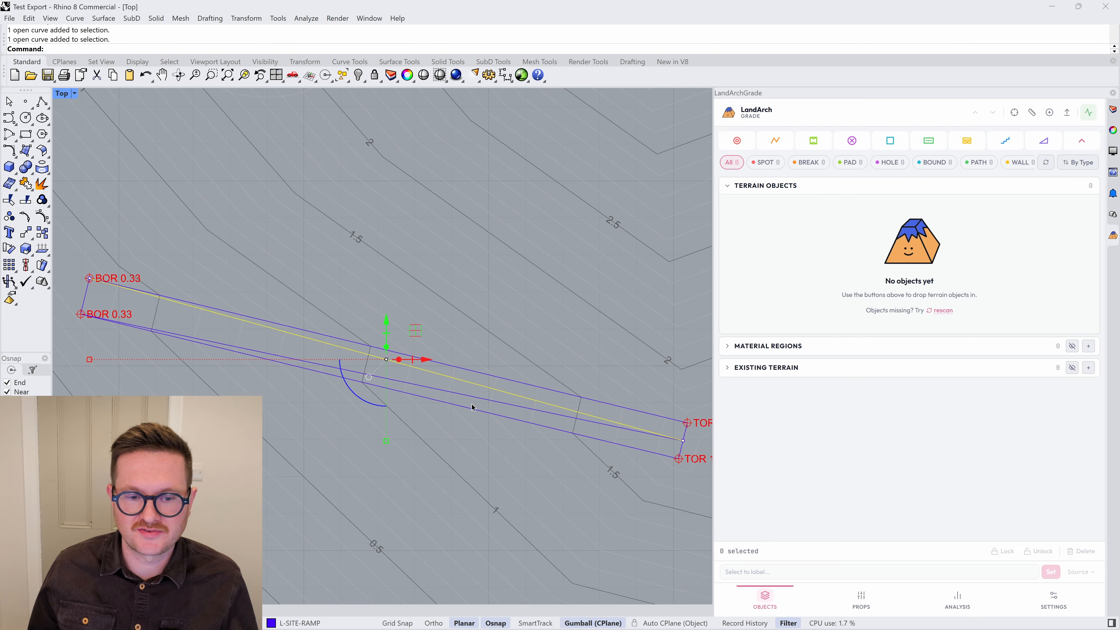
scroll(484, 384, down, 3)
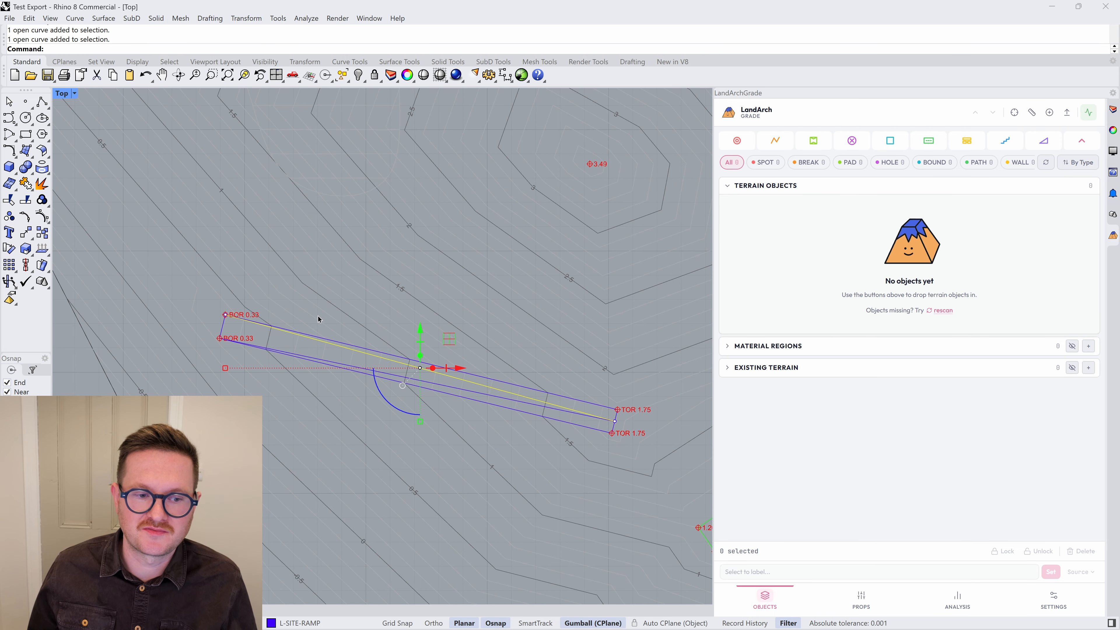
scroll(458, 390, down, 3)
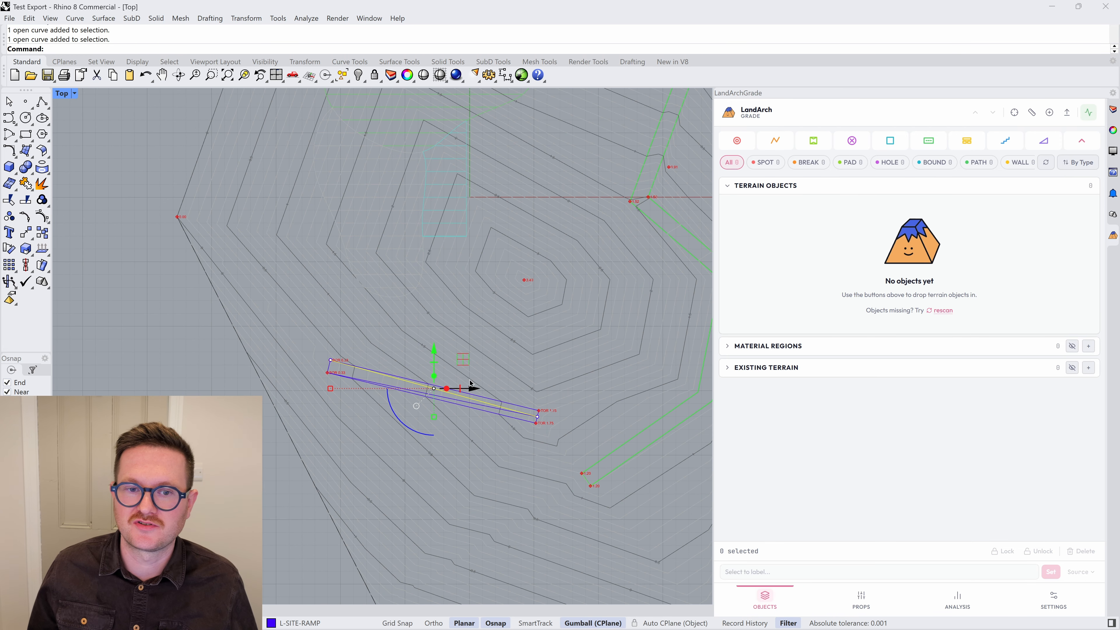
right_drag(507, 273, 512, 388)
Step: Check the turf and gravel region boundary curves and their layers, and clear the selection after viewing the whole plan
scroll(468, 280, up, 6)
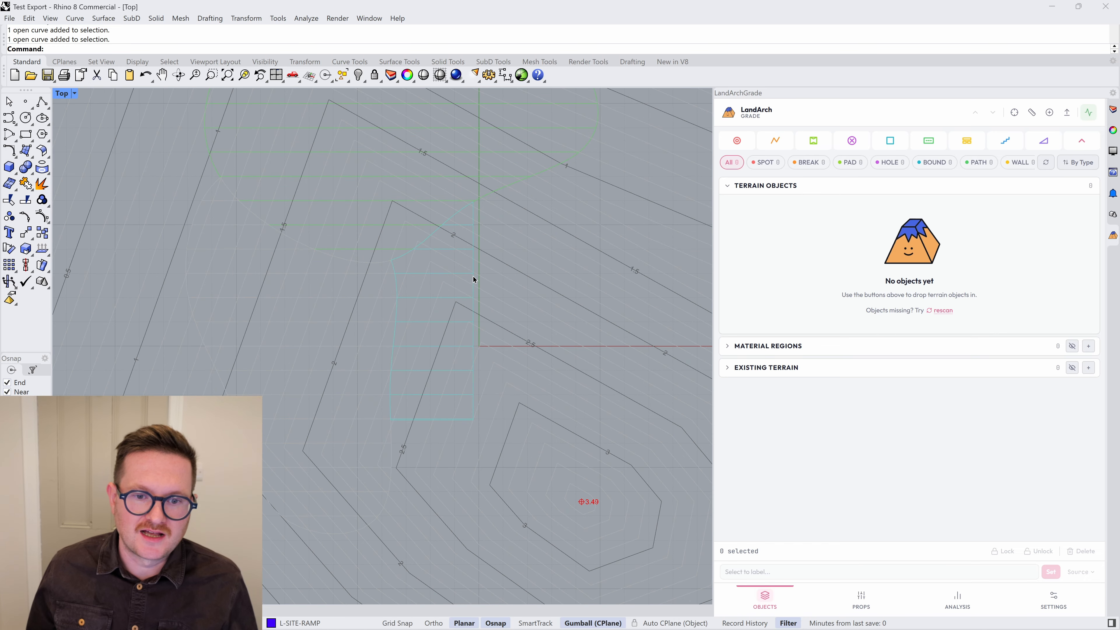
click(473, 279)
click(512, 187)
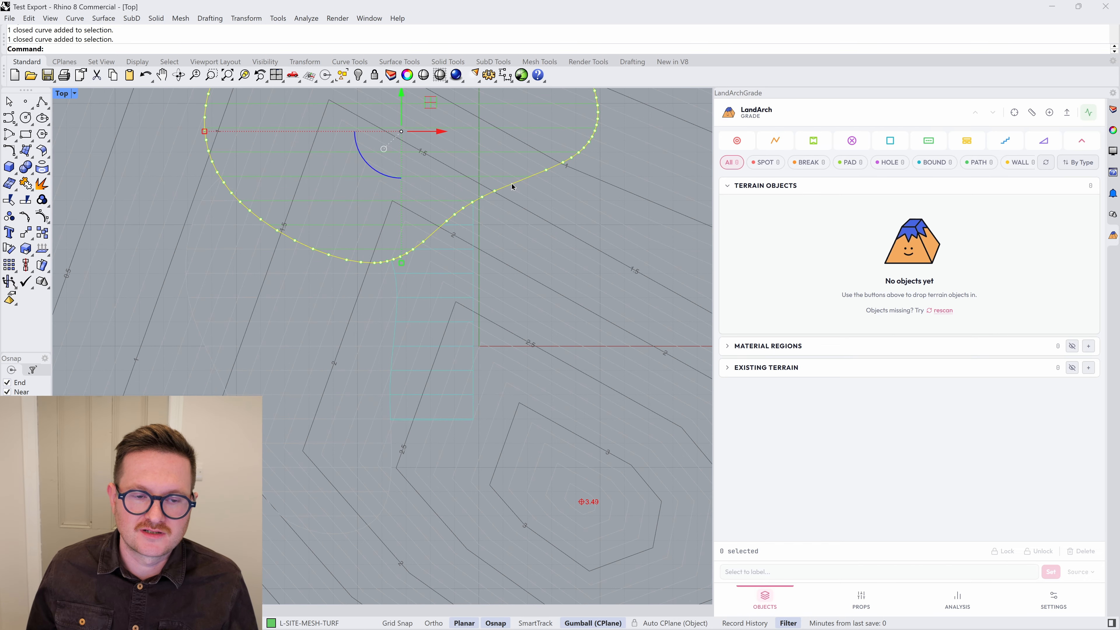
click(205, 351)
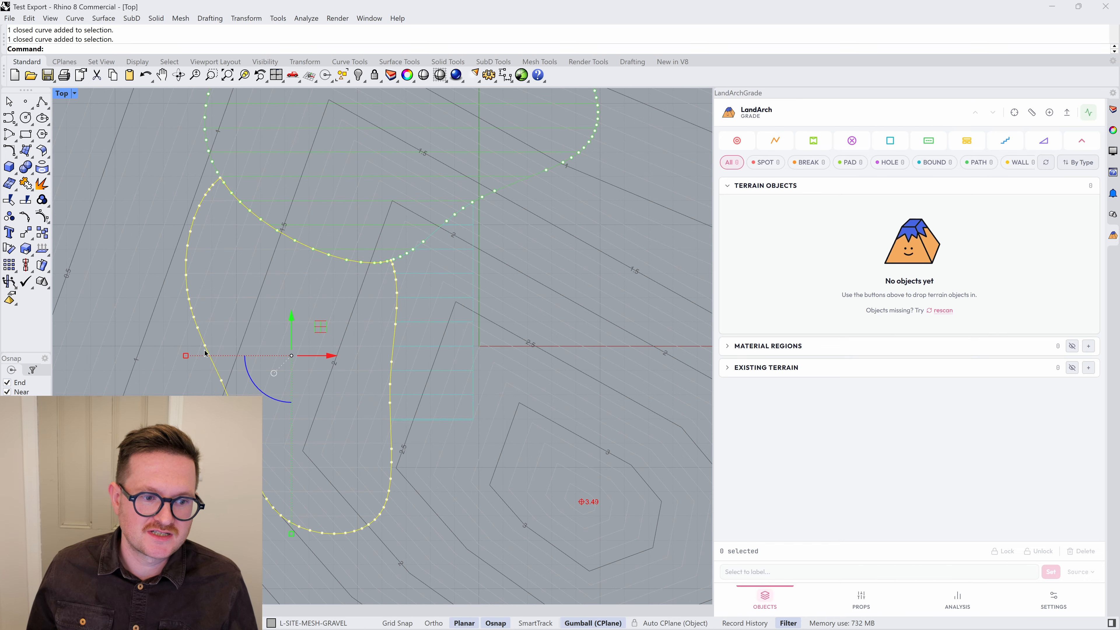
scroll(481, 304, down, 5)
scroll(494, 318, up, 2)
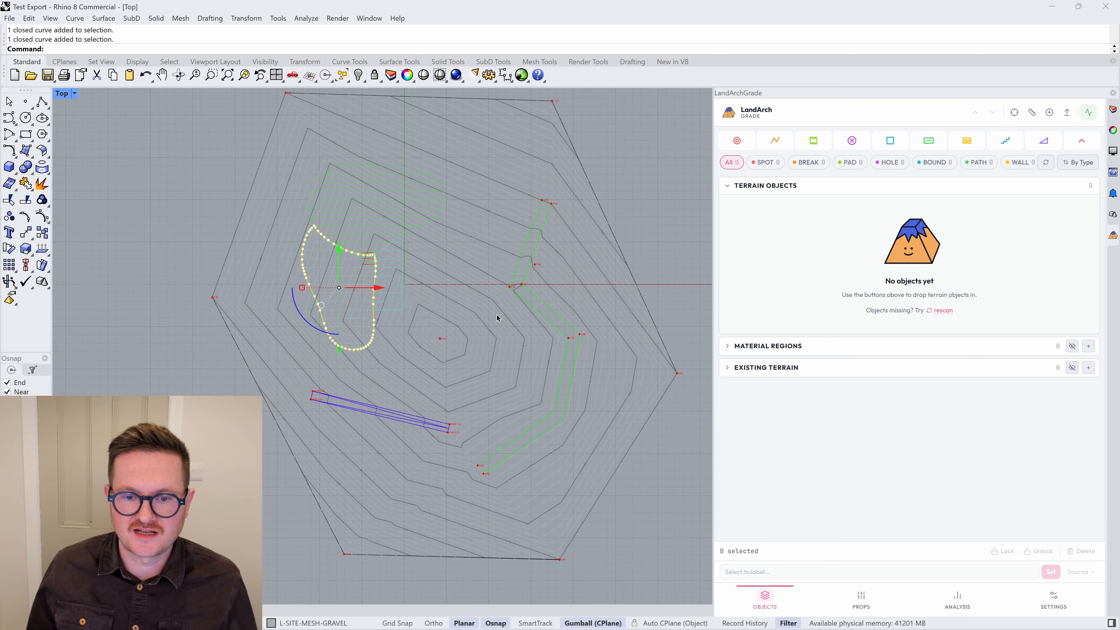
scroll(493, 295, down, 5)
key(Escape)
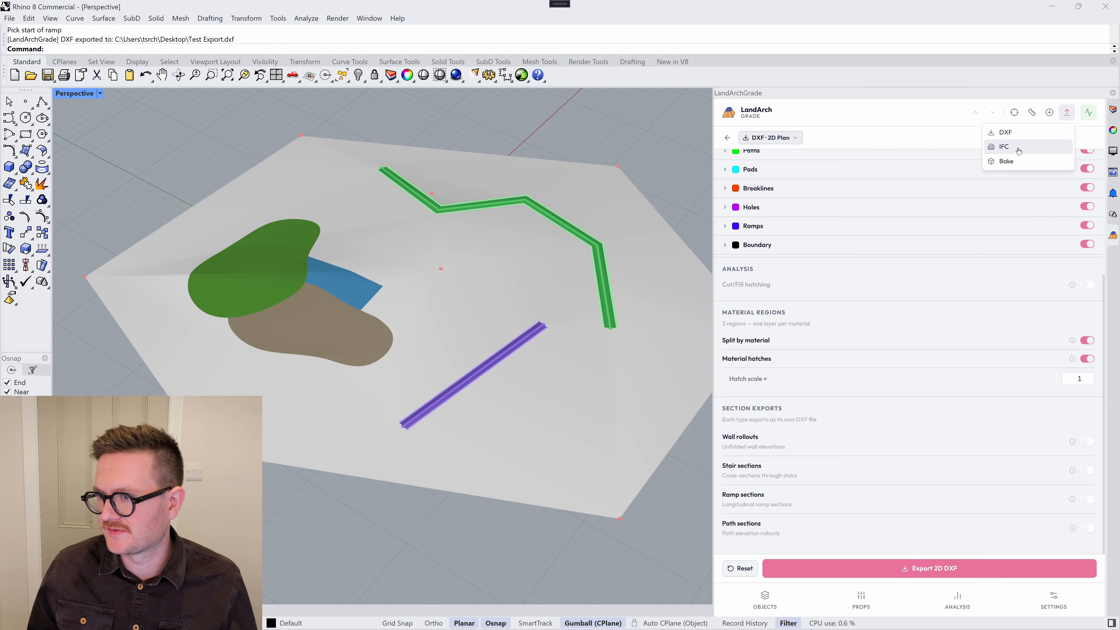
Step: Open the IFC 3D BIM export settings for the terrain model
click(1018, 150)
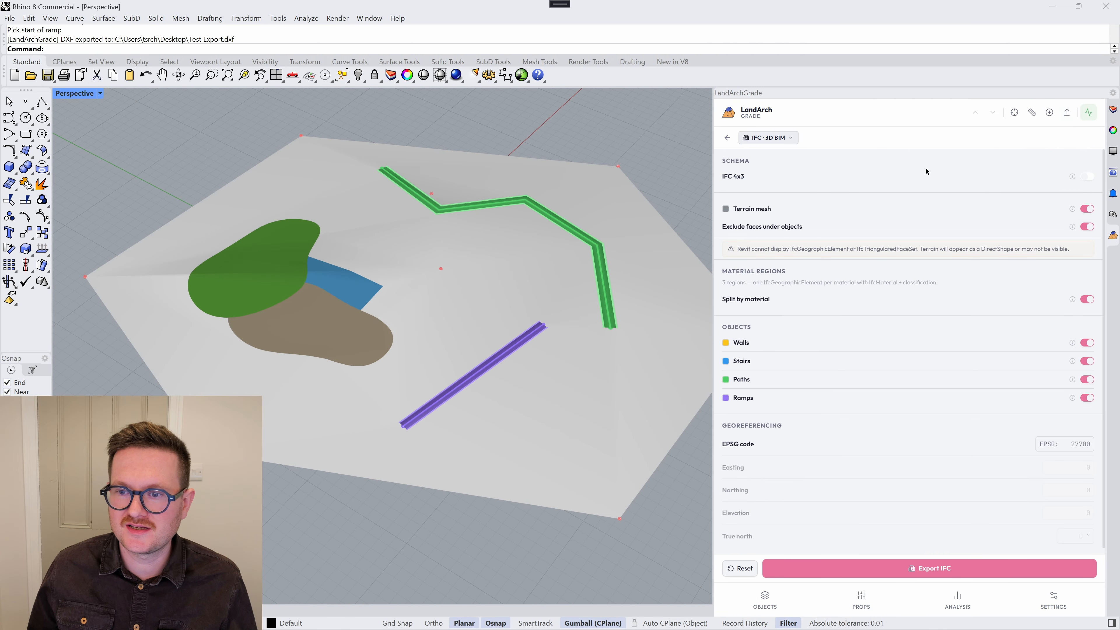